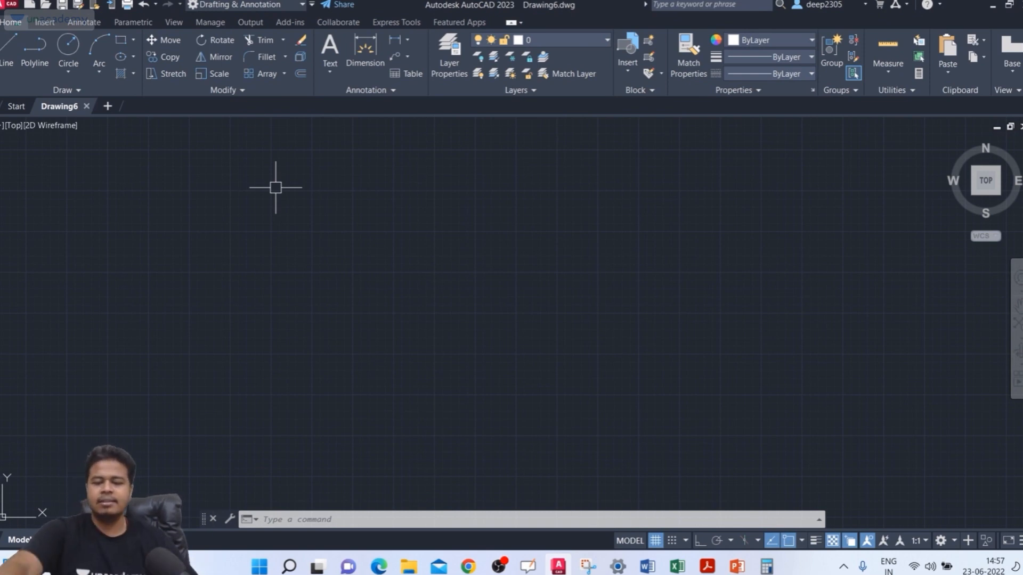
Step: Use the GRID command's Limits option to stop the grid from displaying beyond the drawing limits
text(cRO)
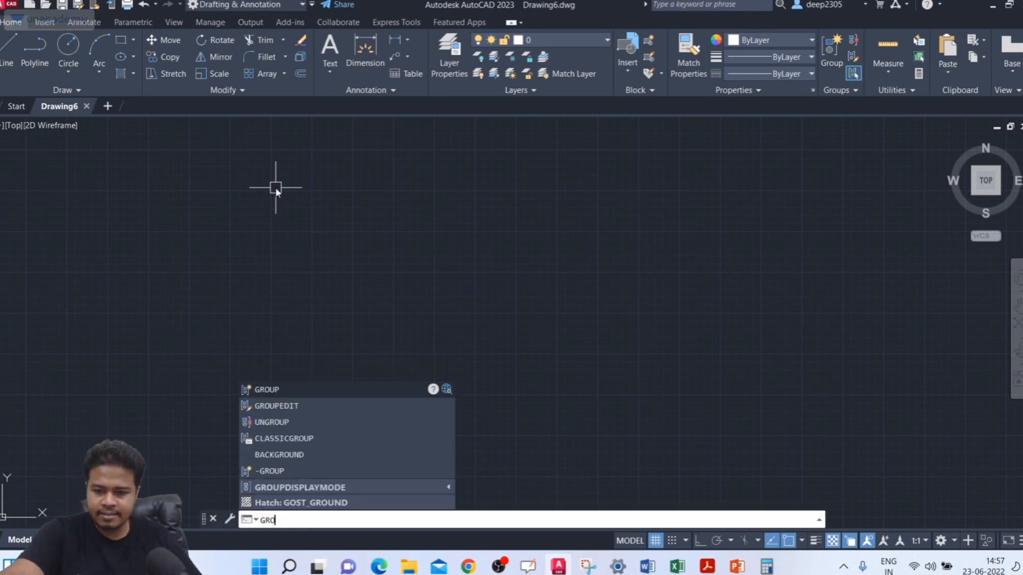
key(BackSpace)
text(IS)
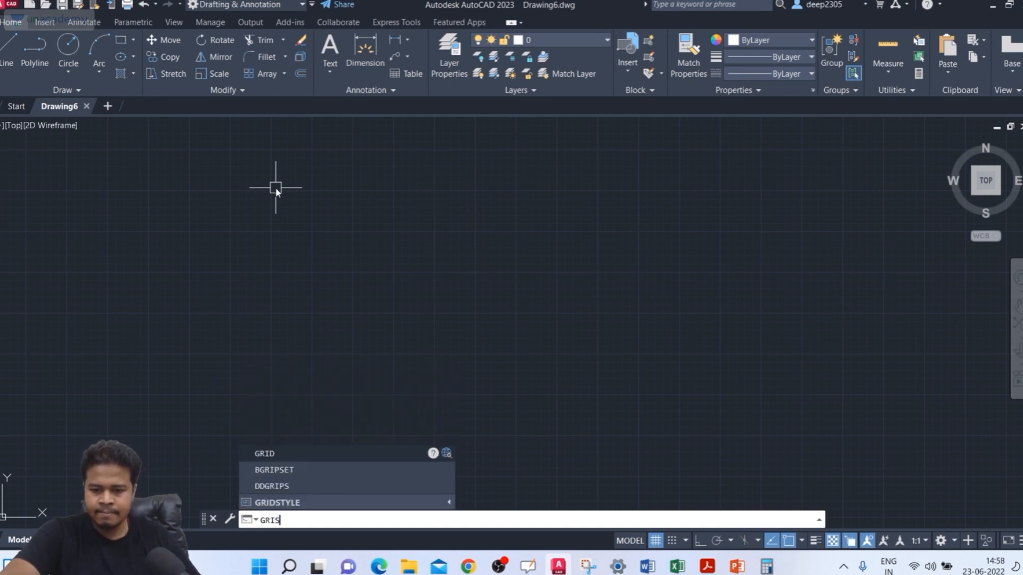
key(BackSpace)
text(D)
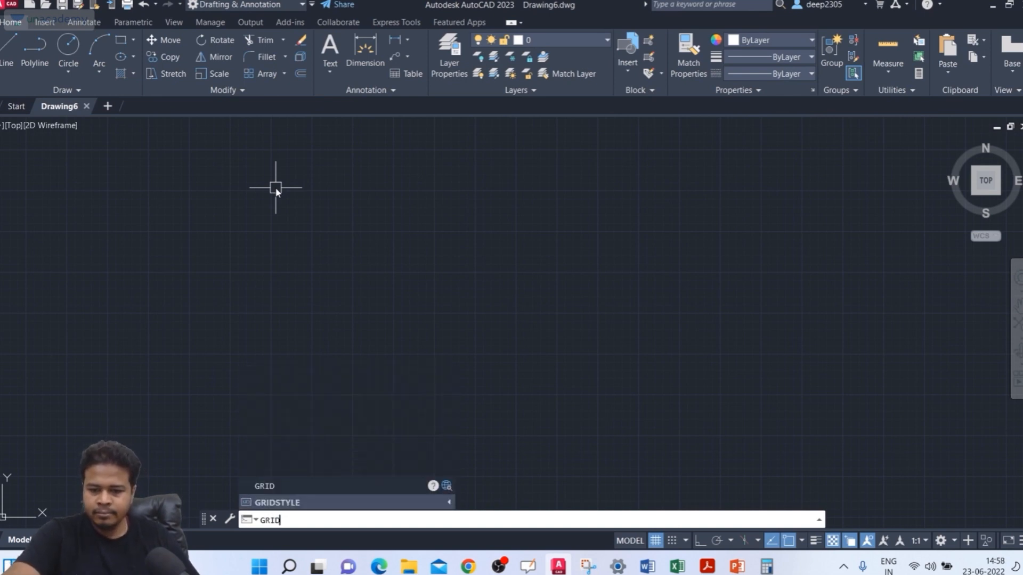
key(Return)
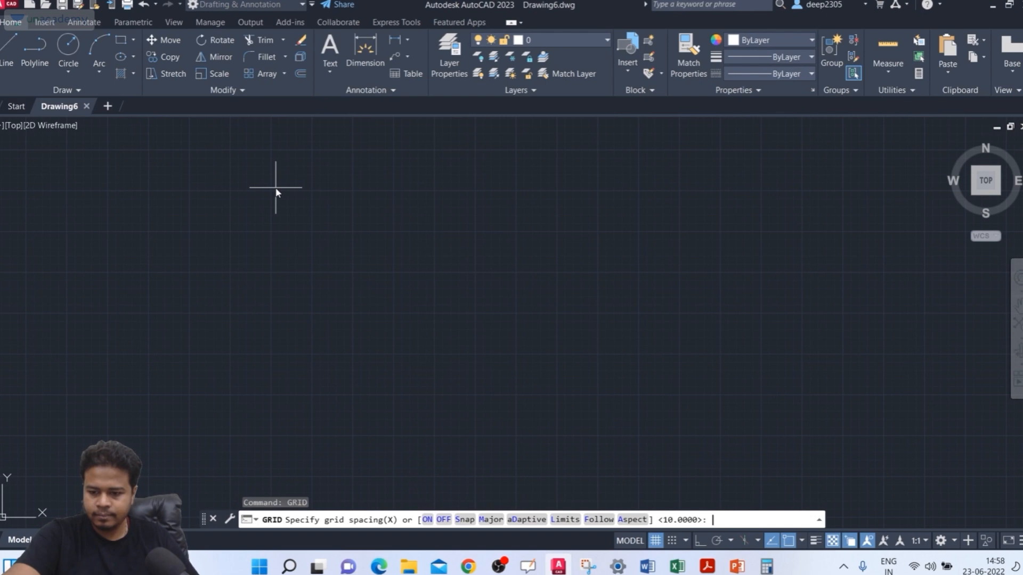
text(L)
key(Return)
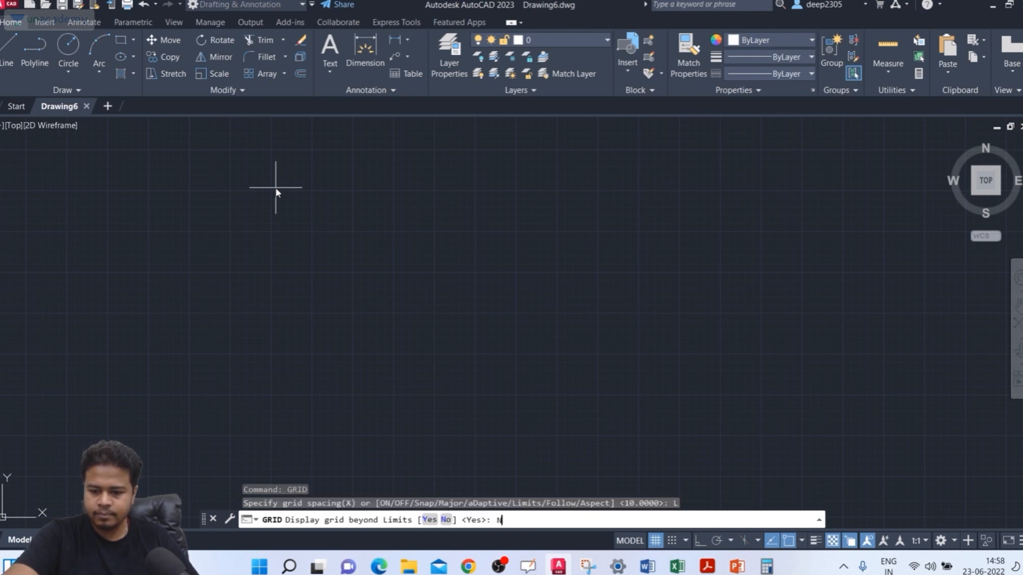
key(Return)
Step: Zoom the drawing with the All option to fit the drawing limits in view
text(z)
key(Return)
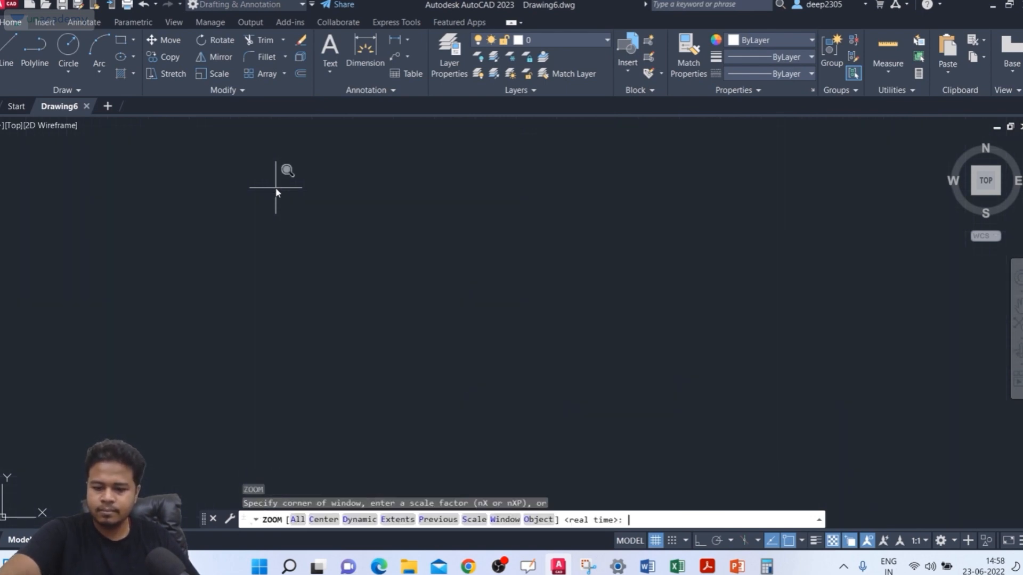
text(A)
key(Return)
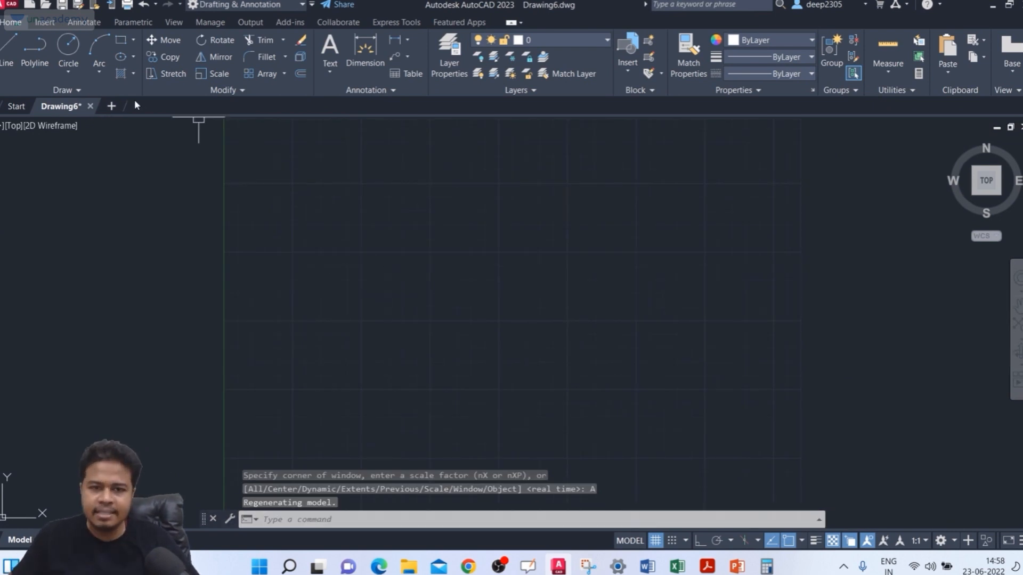
click(74, 76)
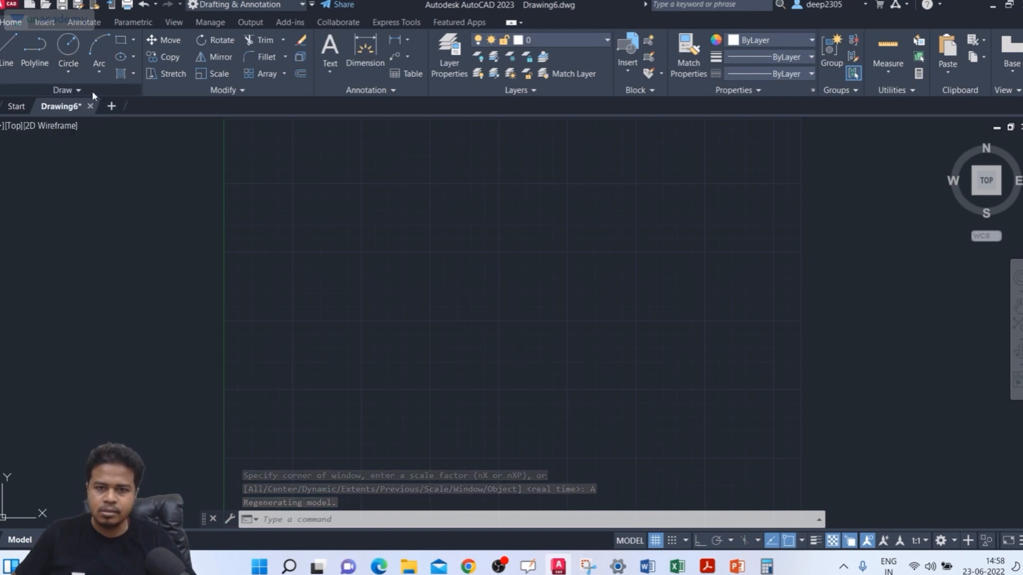
click(75, 91)
click(84, 125)
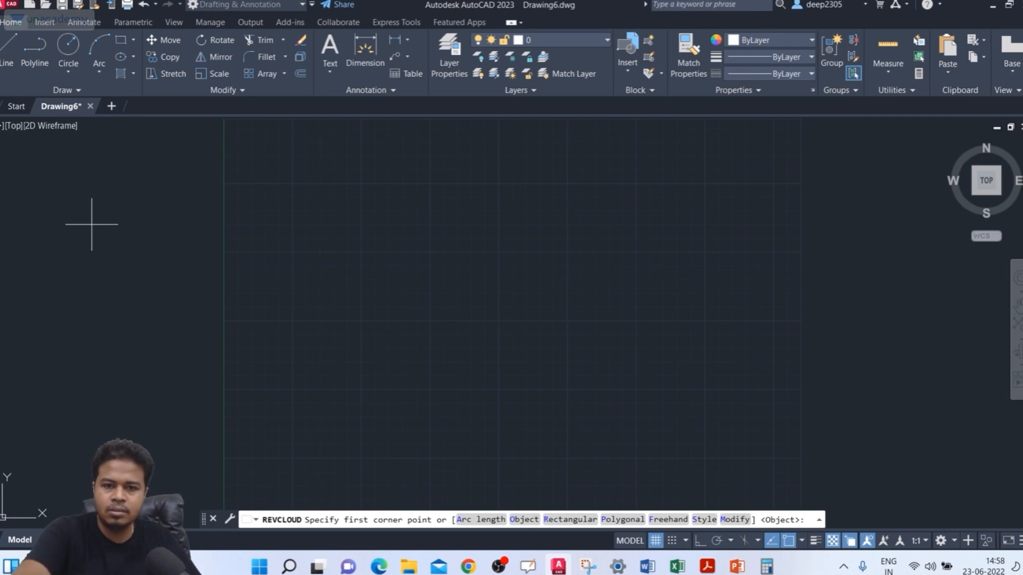
Step: Draw a small rectangle near the grid's upper-left corner and a larger rectangle extending right from its top-right corner
click(121, 40)
click(258, 185)
click(356, 261)
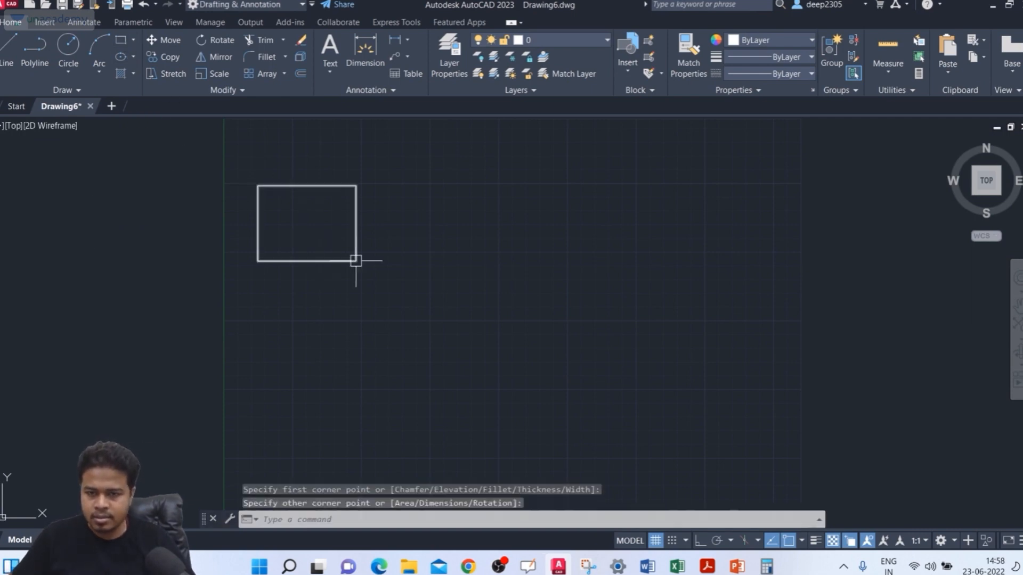
click(121, 40)
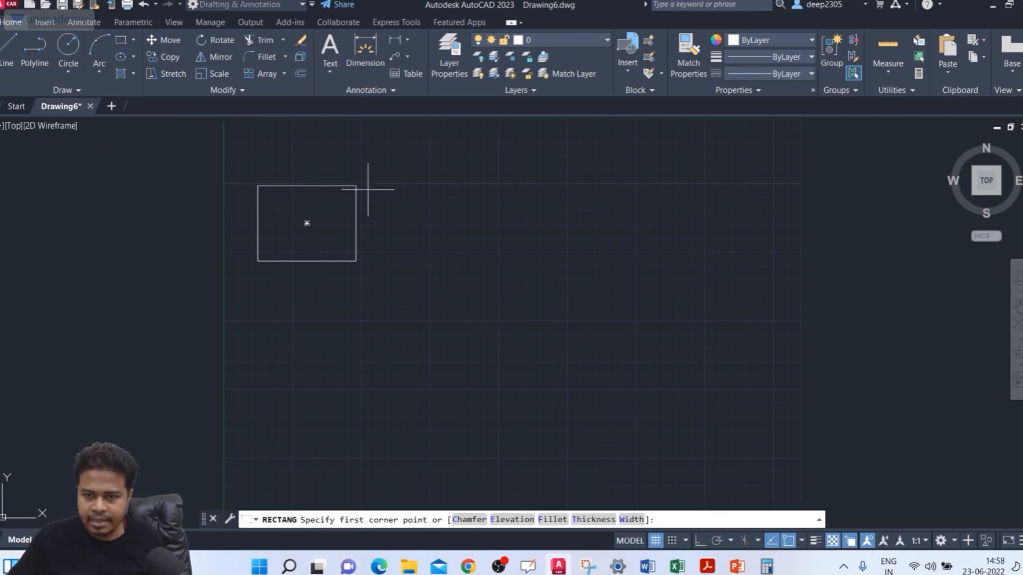
click(356, 186)
click(637, 313)
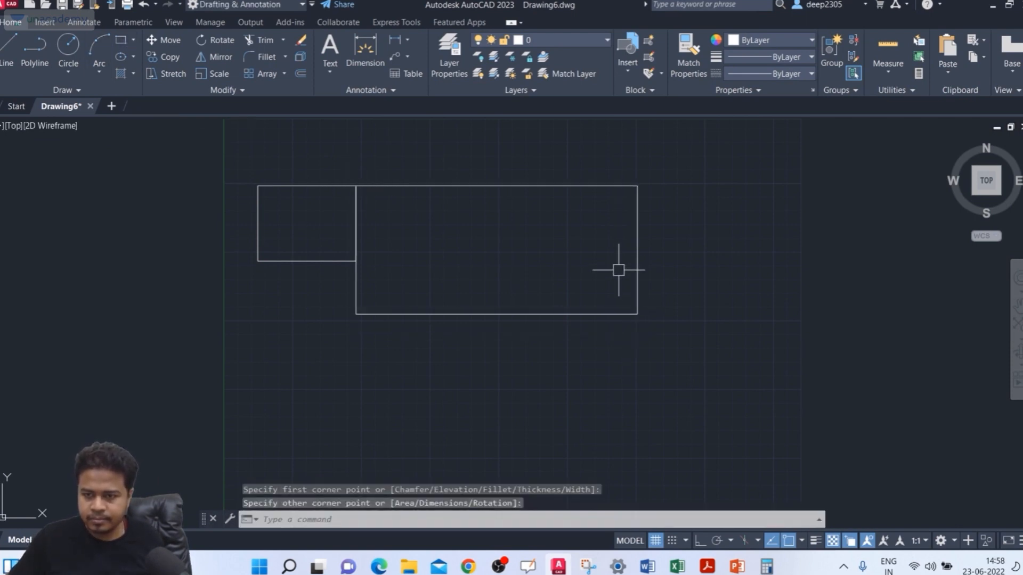
key(Escape)
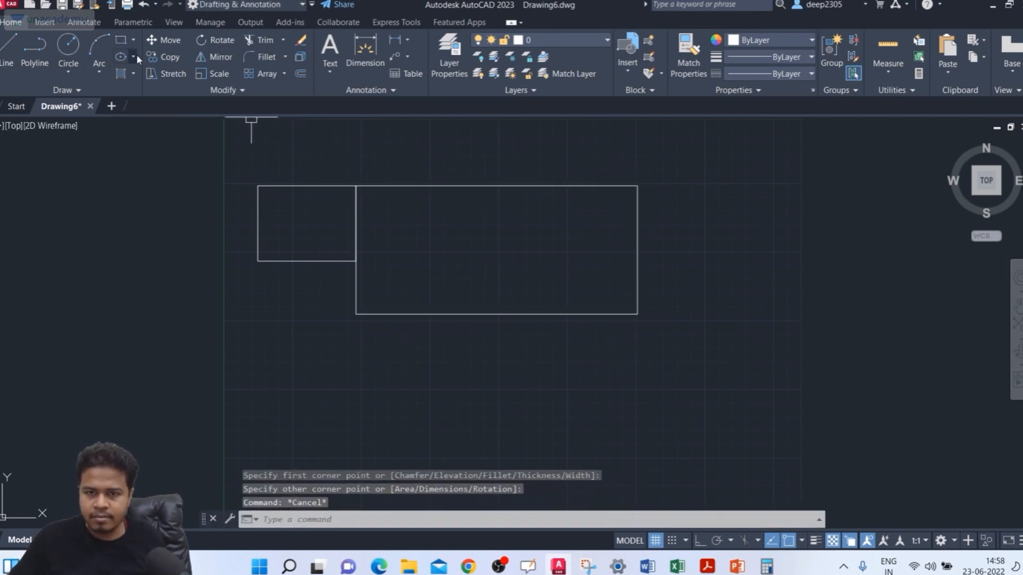
Step: Add a rectangle extending right from the large rectangle's top-right corner and one about 133 units wide extending left from the small rectangle's top-left corner
click(122, 40)
click(637, 185)
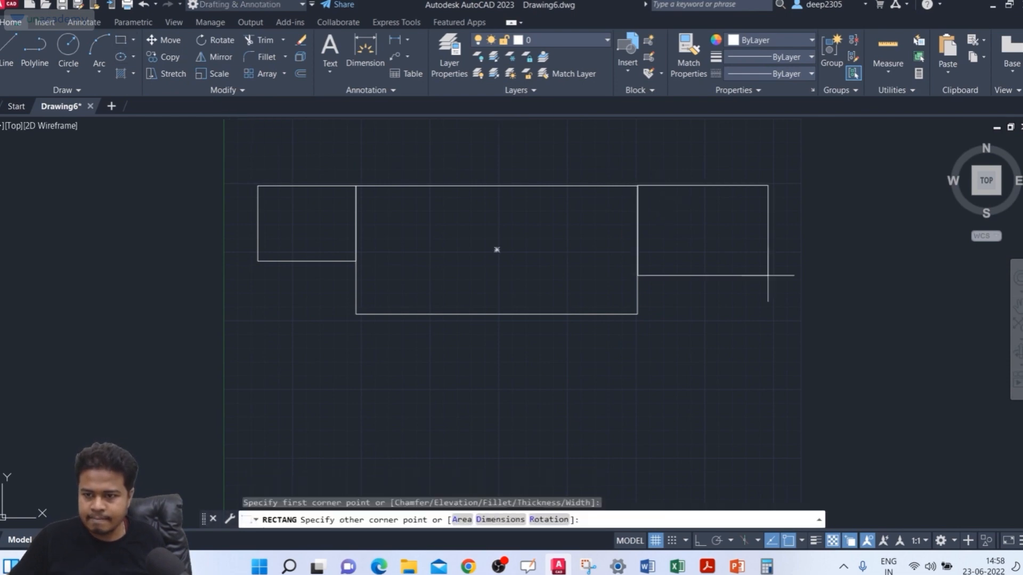
click(813, 281)
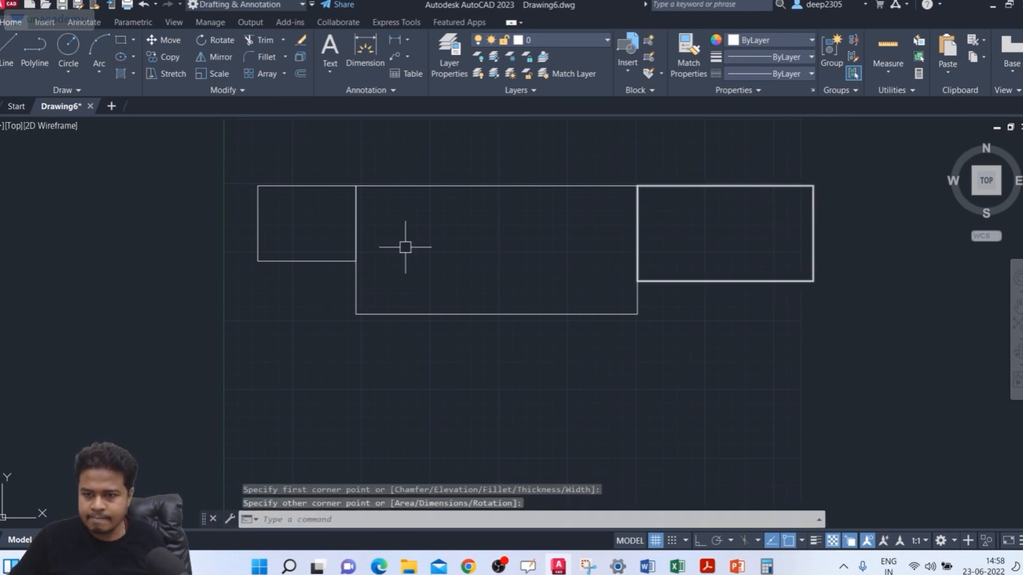
click(122, 40)
click(258, 185)
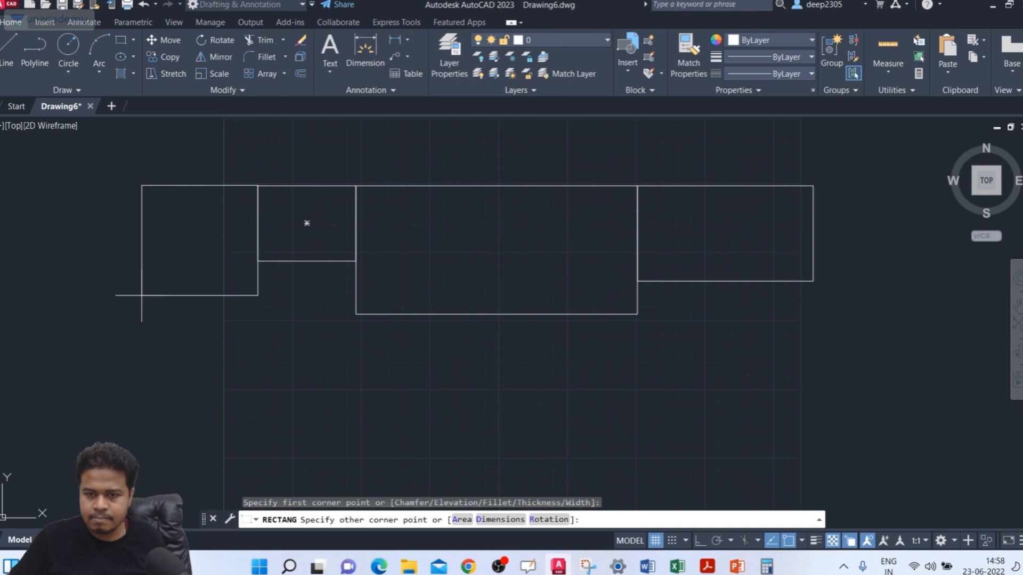
click(73, 311)
Step: Draw a fifth rectangle extending right from the top-right corner of the rightmost rectangle, deeper than that neighbour
middle_drag(354, 299, 262, 304)
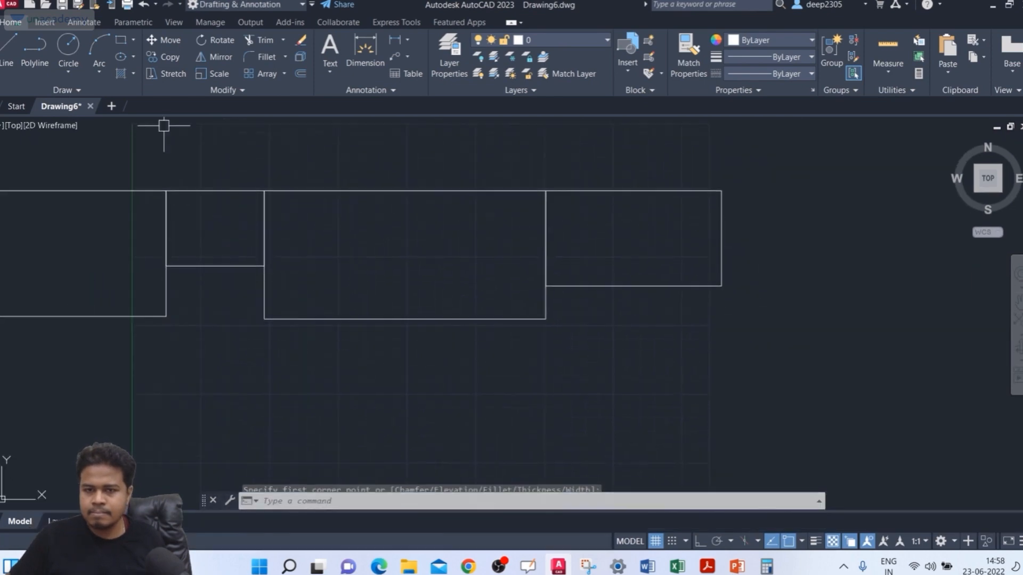
click(126, 42)
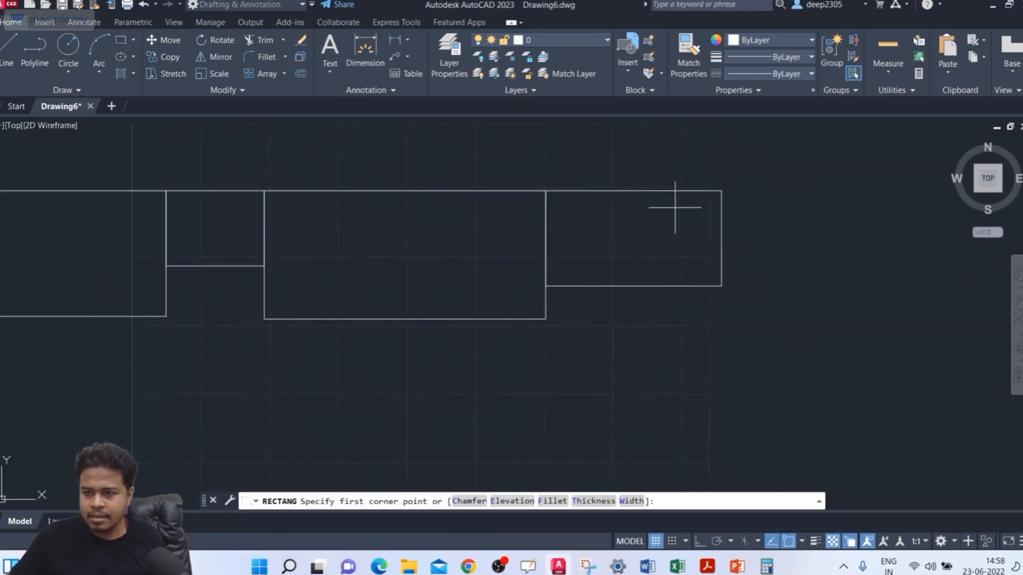
click(721, 190)
key(Escape)
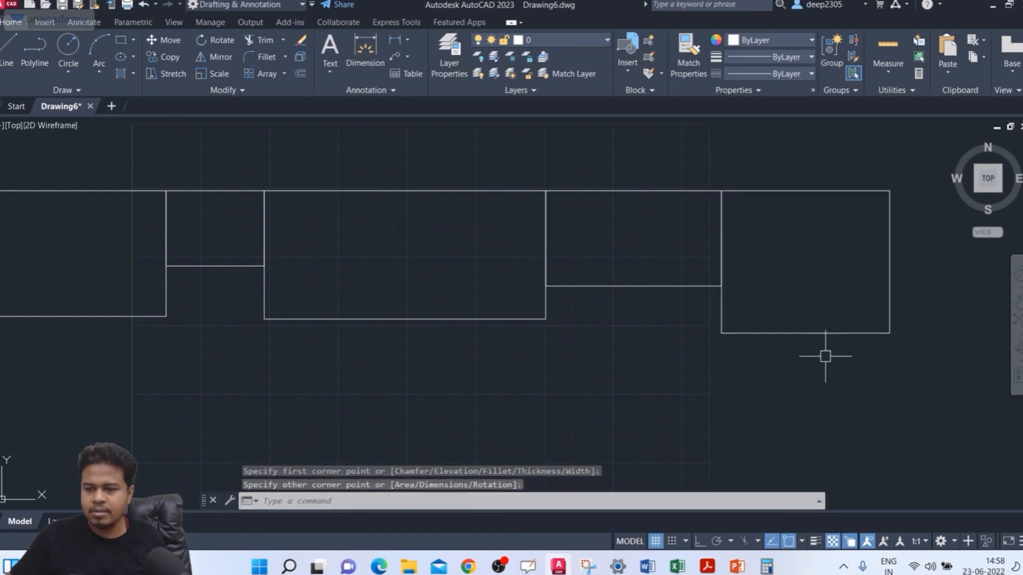
Step: Dimension the bottom edge of the leftmost rectangle between its two corners, placing the dimension line below it
scroll(584, 342, down, 2)
mouse_move(583, 343)
middle_down()
mouse_move(588, 302)
mouse_move(609, 312)
middle_up()
scroll(573, 296, up, 2)
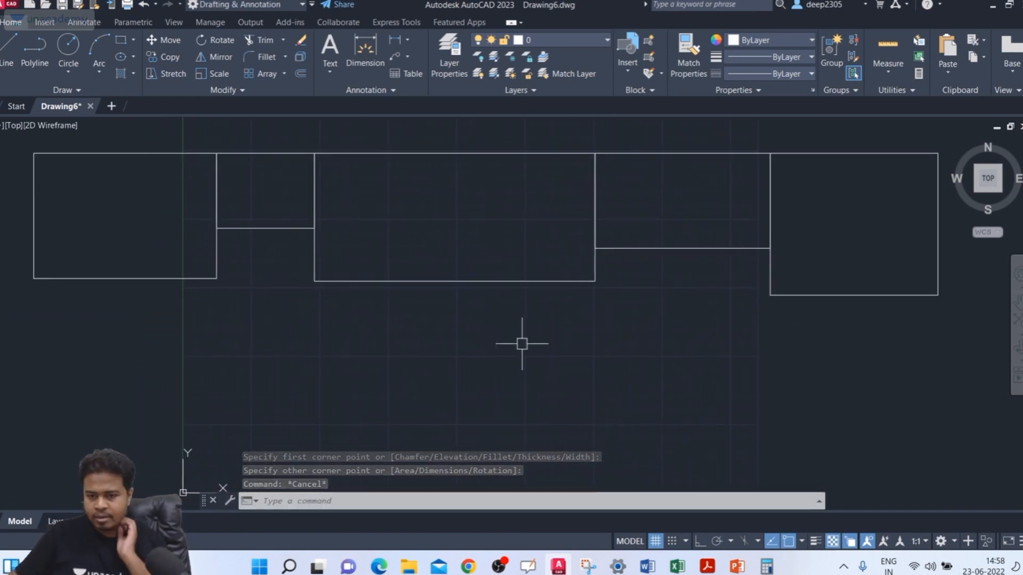
text(DIM)
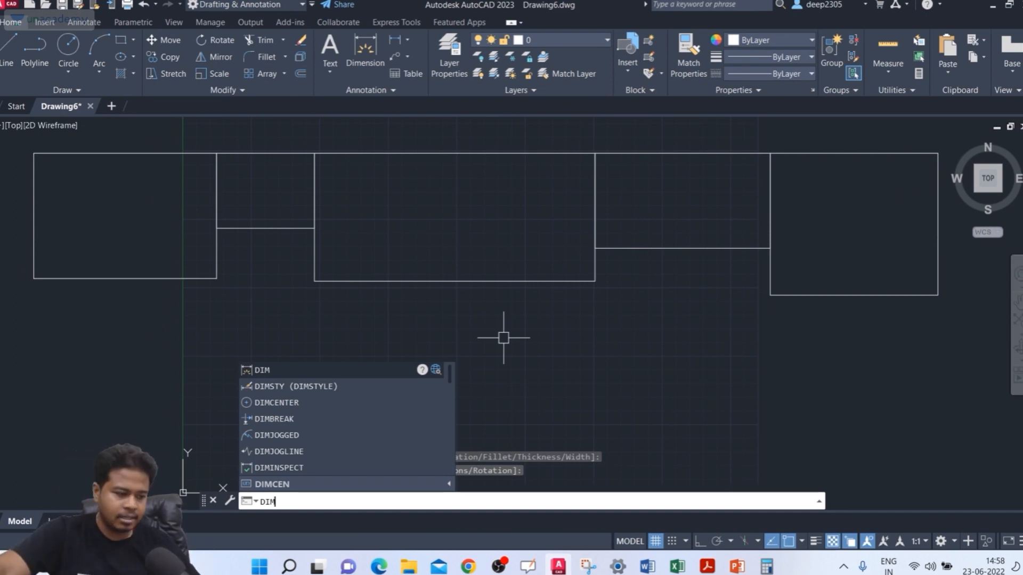
key(Return)
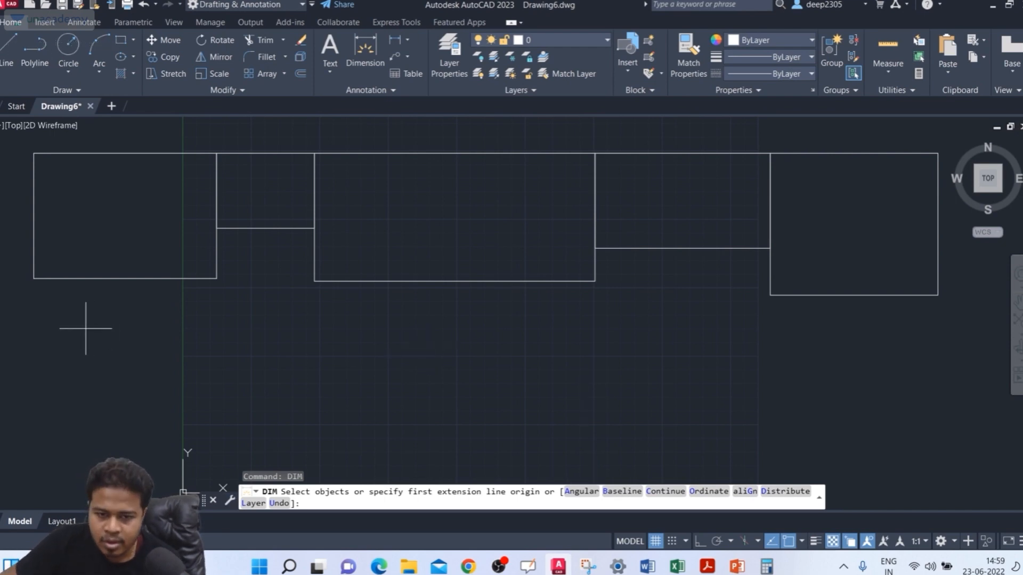
middle_drag(130, 343, 170, 345)
key(Return)
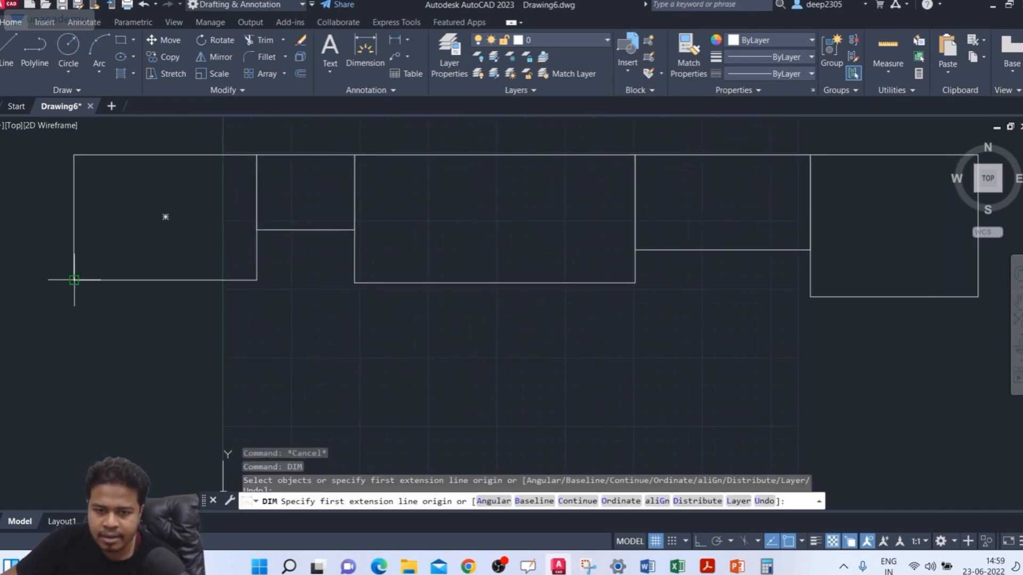
click(74, 279)
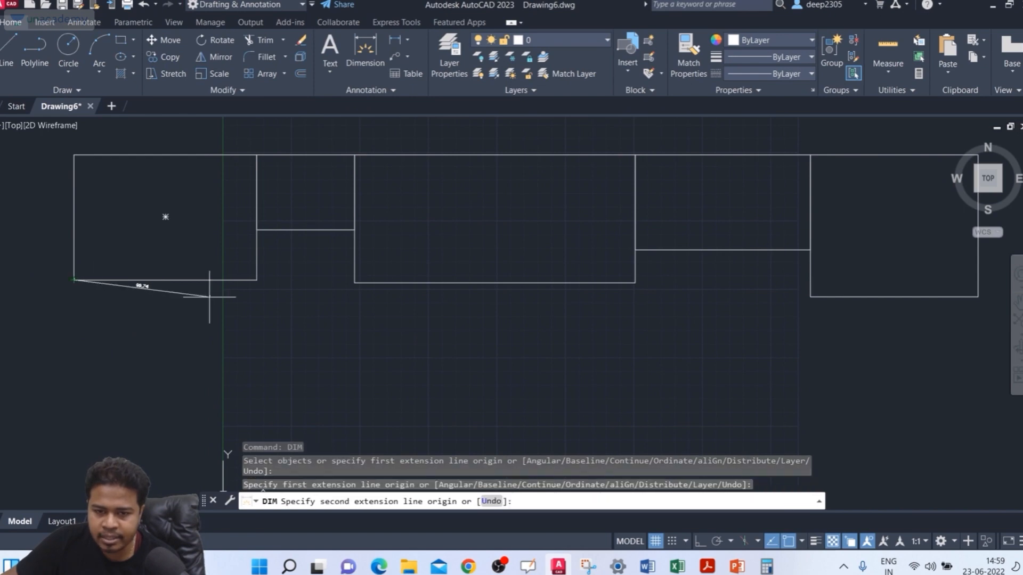
click(256, 280)
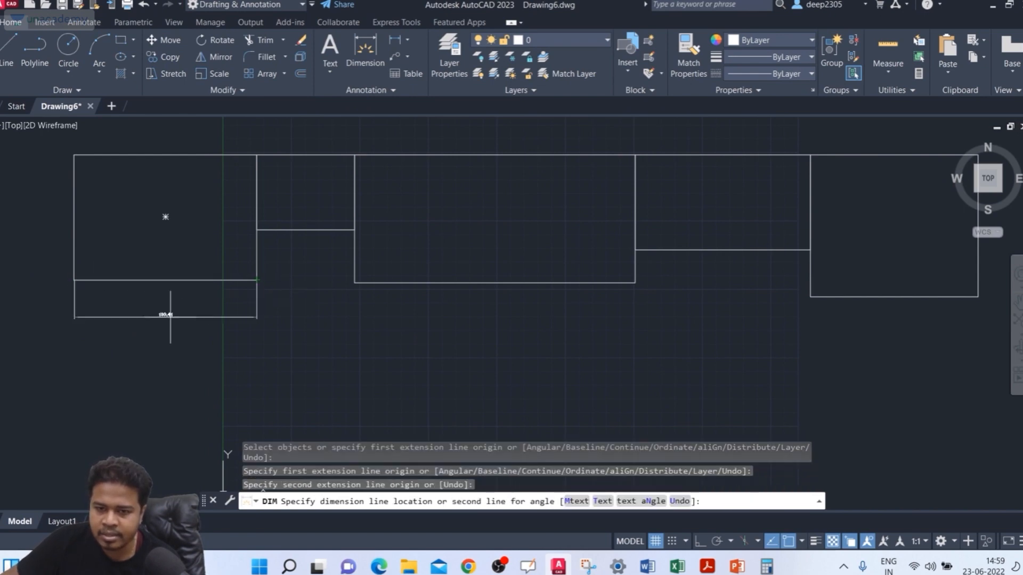
scroll(151, 309, up, 4)
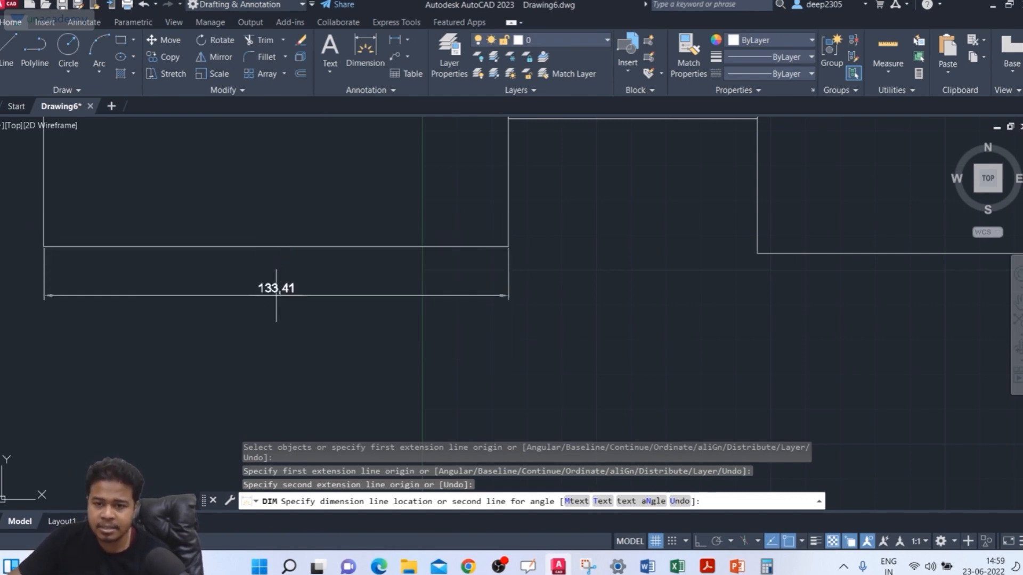
click(229, 302)
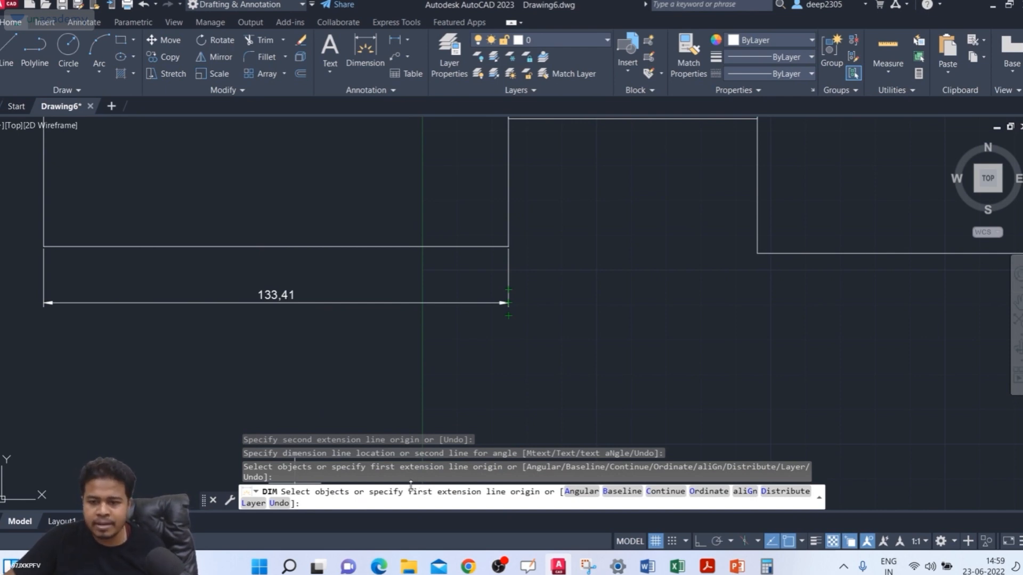
key(Escape)
Step: Open the ISO-25 dimension style for modification in the Dimension Style Manager
mouse_move(291, 320)
middle_down()
mouse_move(346, 350)
mouse_move(397, 343)
middle_up()
scroll(346, 350, up, 2)
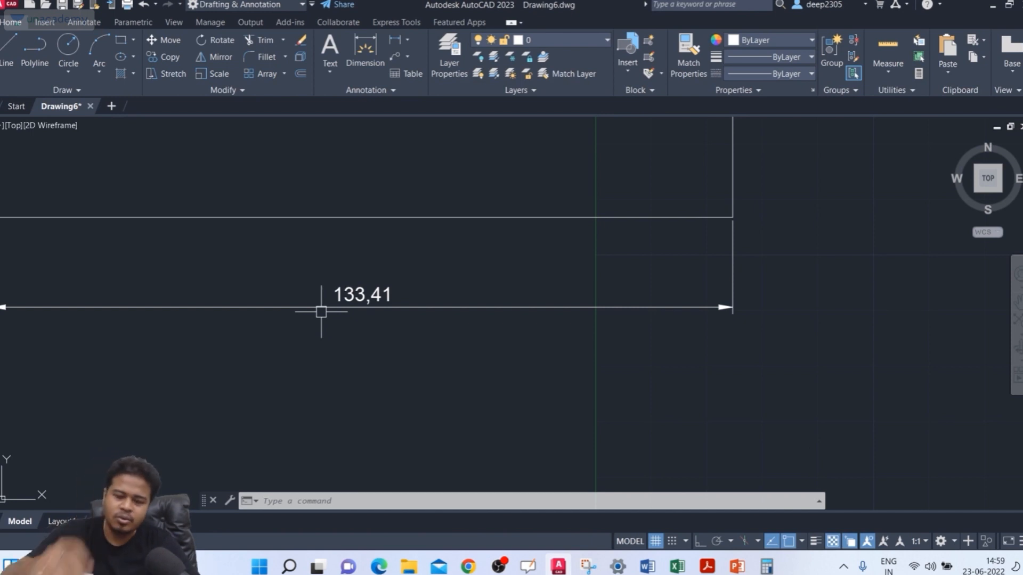
text(D)
key(Return)
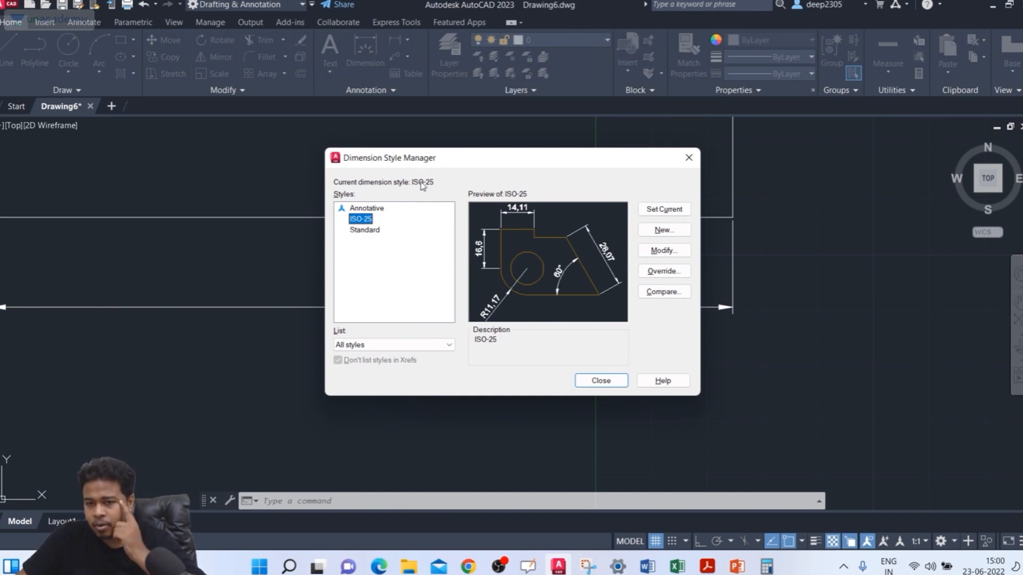
click(365, 220)
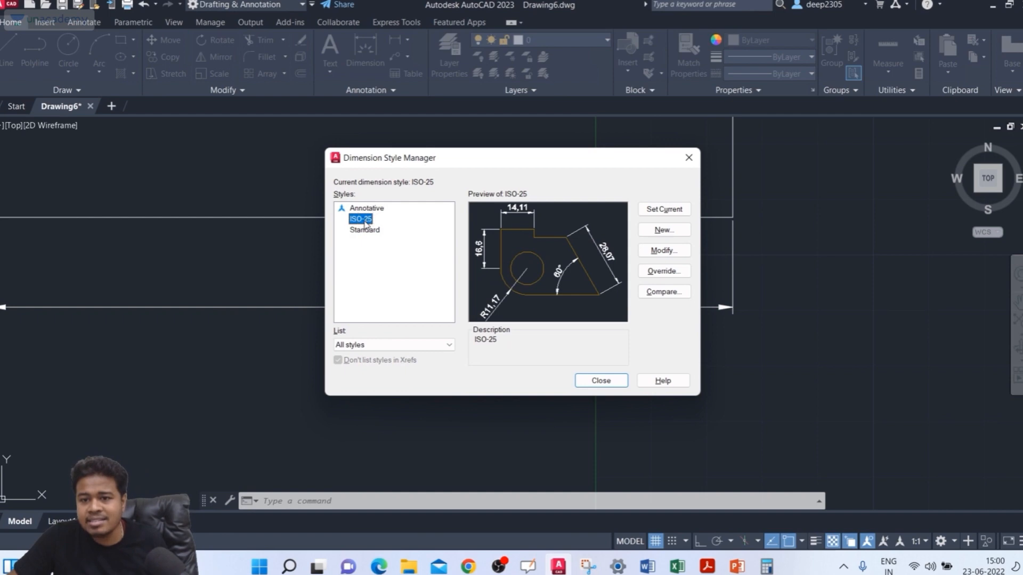
key(ctrl)
key(ctrl)
key(ctrl)
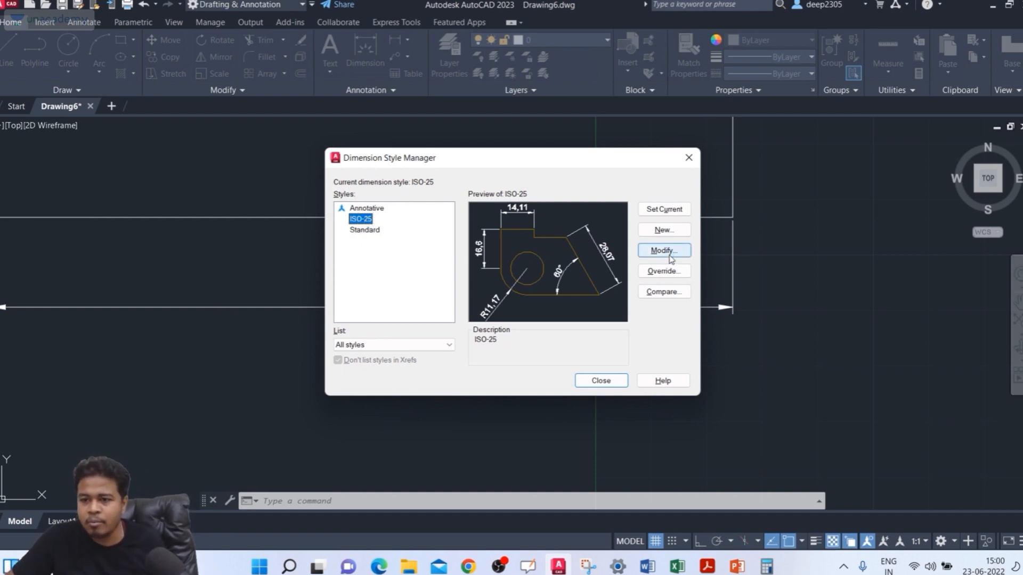
key(ctrl)
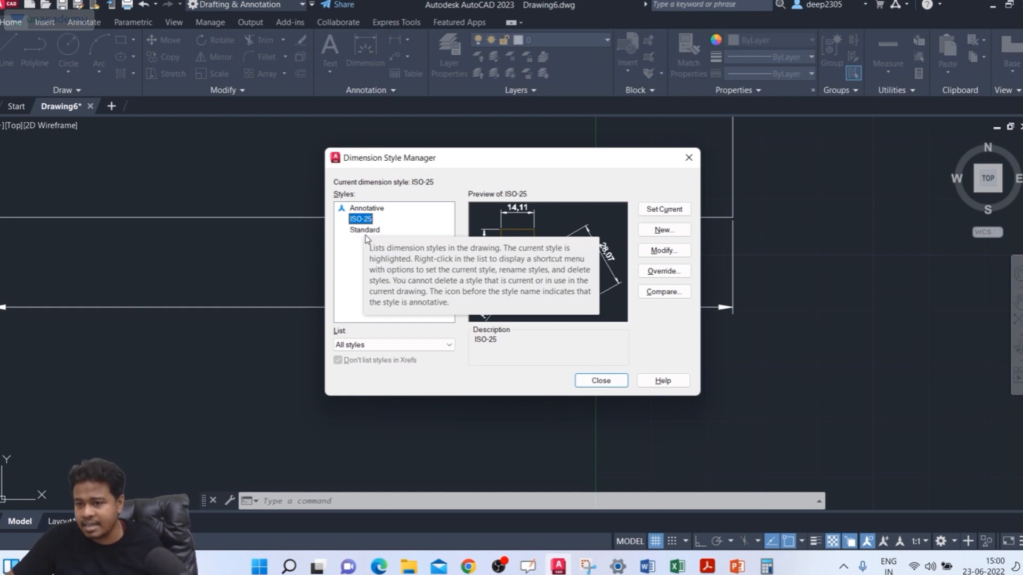
click(652, 253)
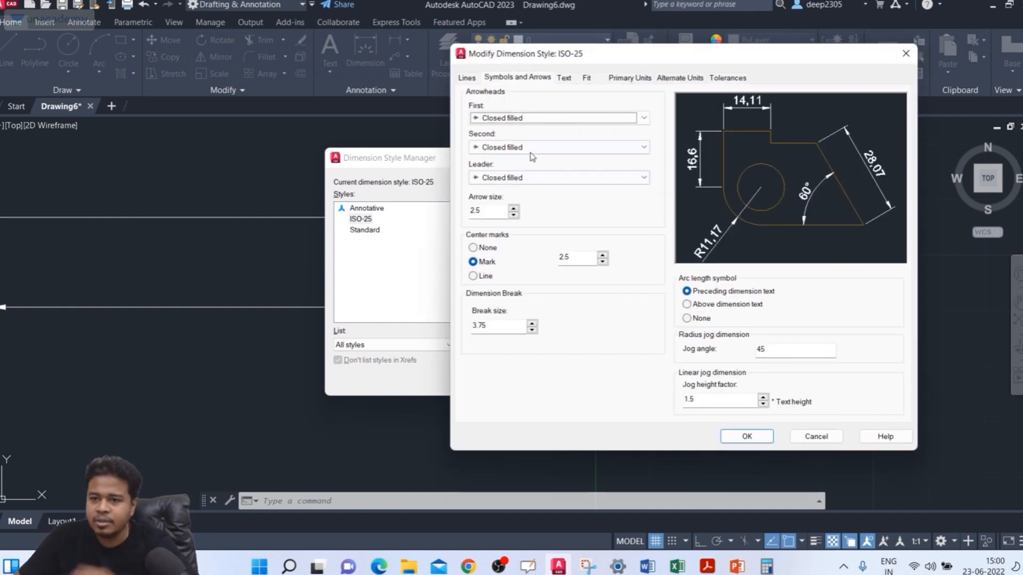
Step: Look through the ISO-25 style's text, symbols and arrows, and line settings
click(467, 78)
click(526, 77)
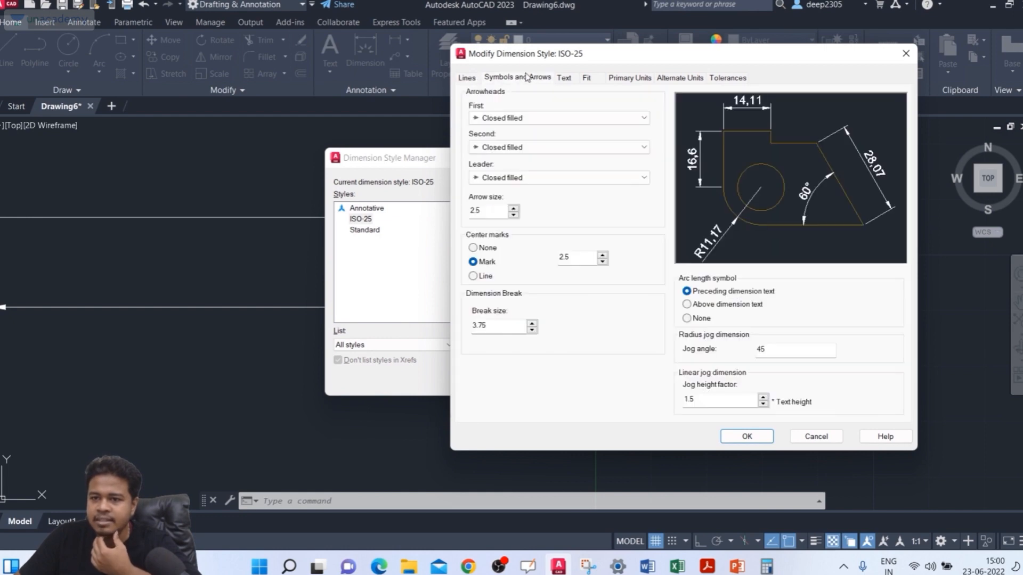
click(565, 78)
click(530, 78)
click(469, 79)
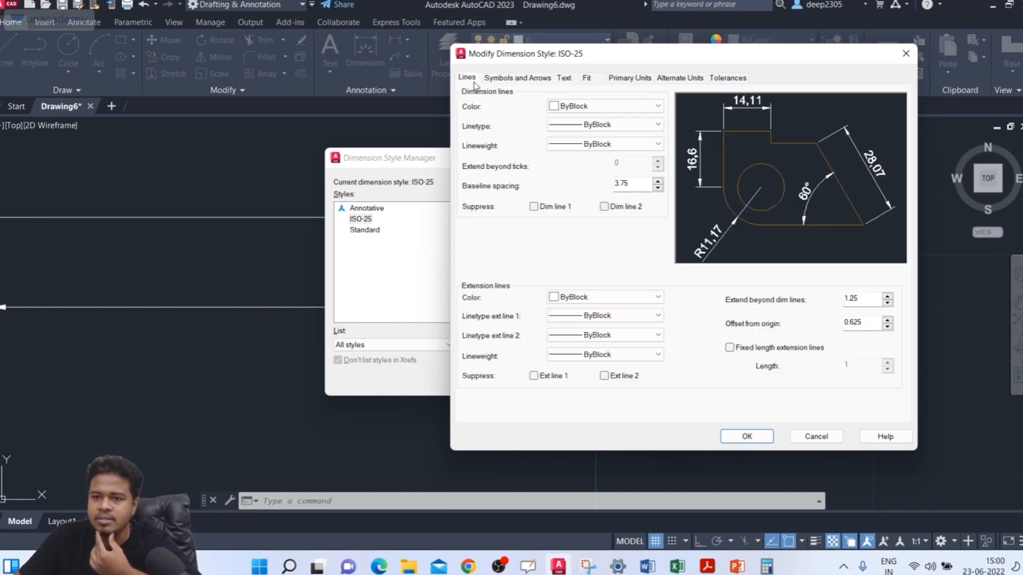
Step: Set the ISO-25 dimension style's text height to 5 and refresh the style preview
click(521, 80)
click(562, 80)
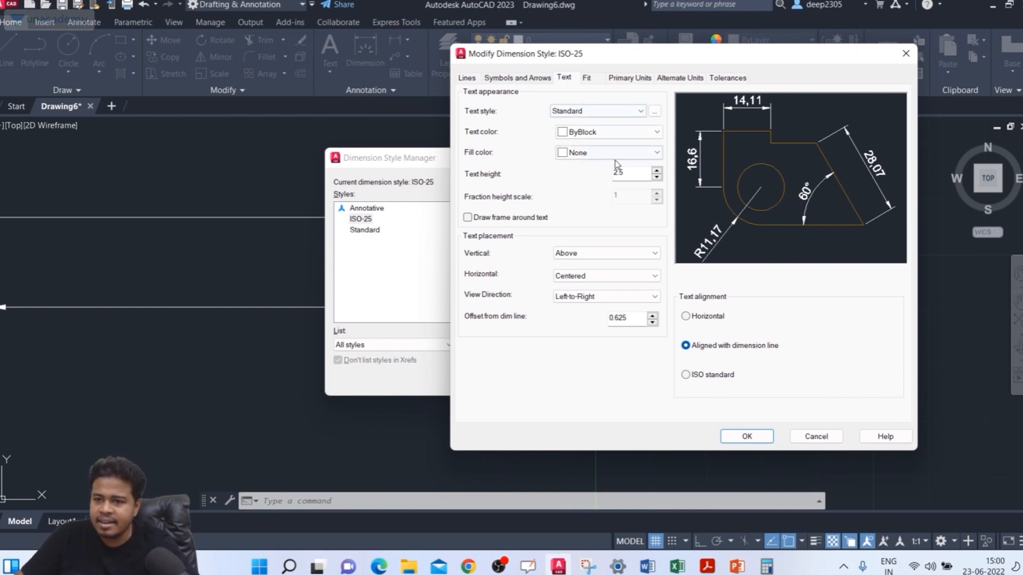
drag(627, 172, 600, 177)
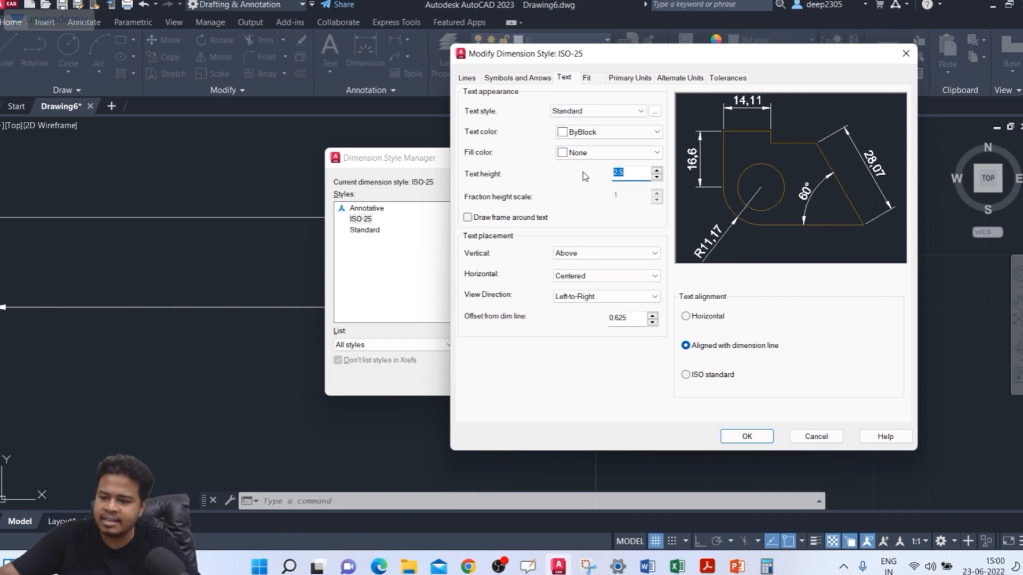
text(5)
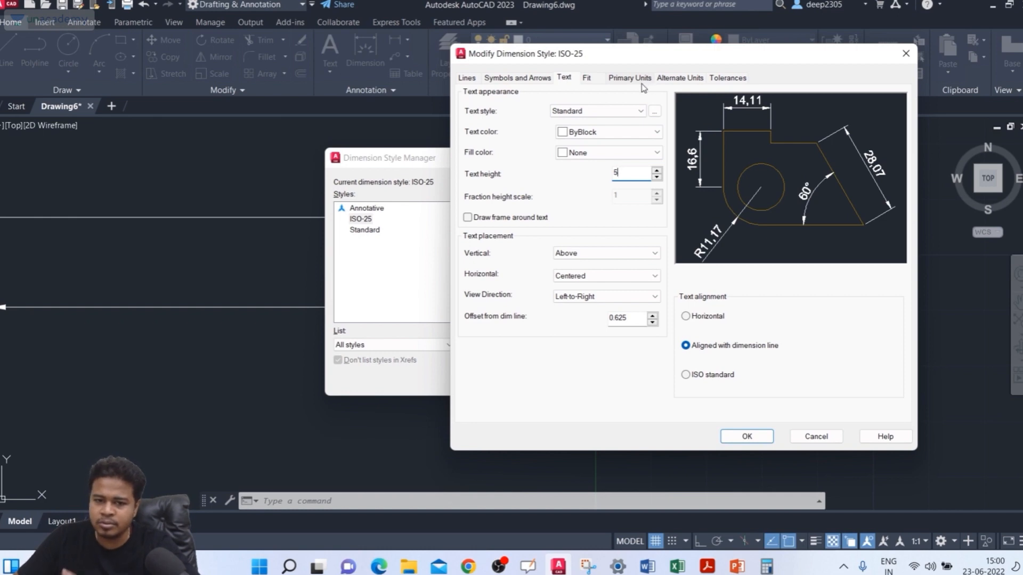
click(614, 79)
click(566, 80)
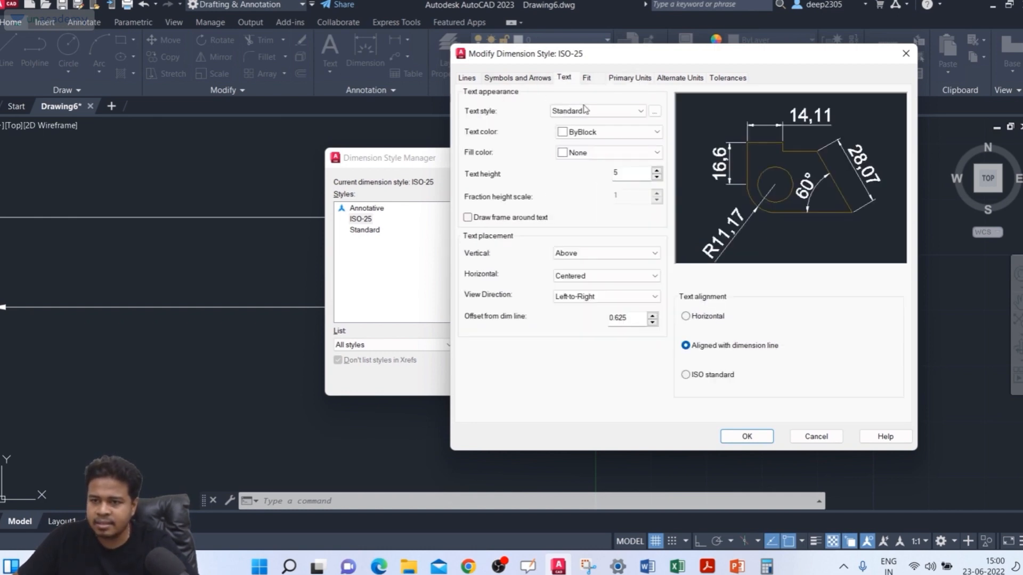
Step: Set the style's decimal separator for linear dimensions to Period, then apply the changes and close the Dimension Style Manager
click(637, 82)
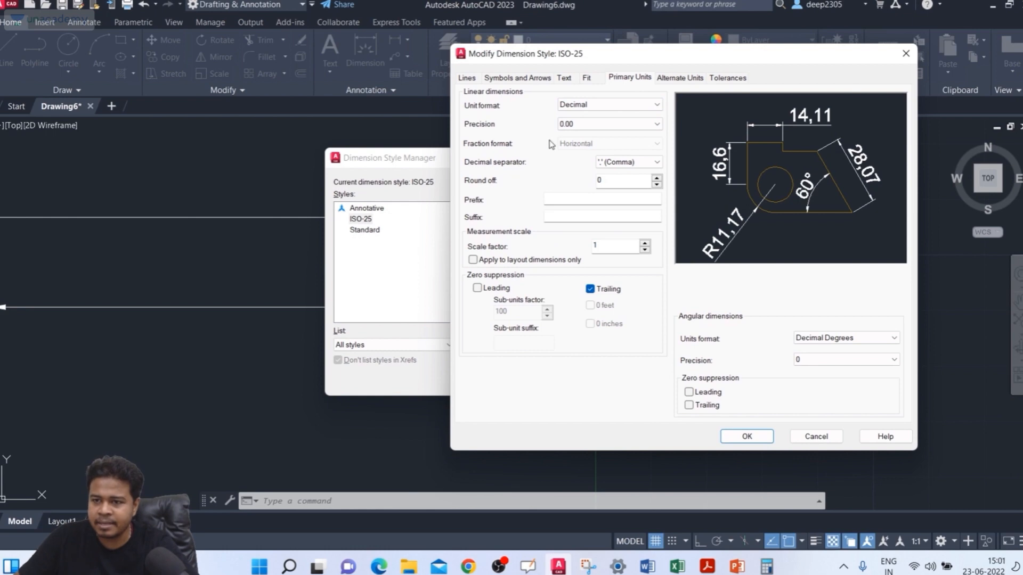
click(610, 160)
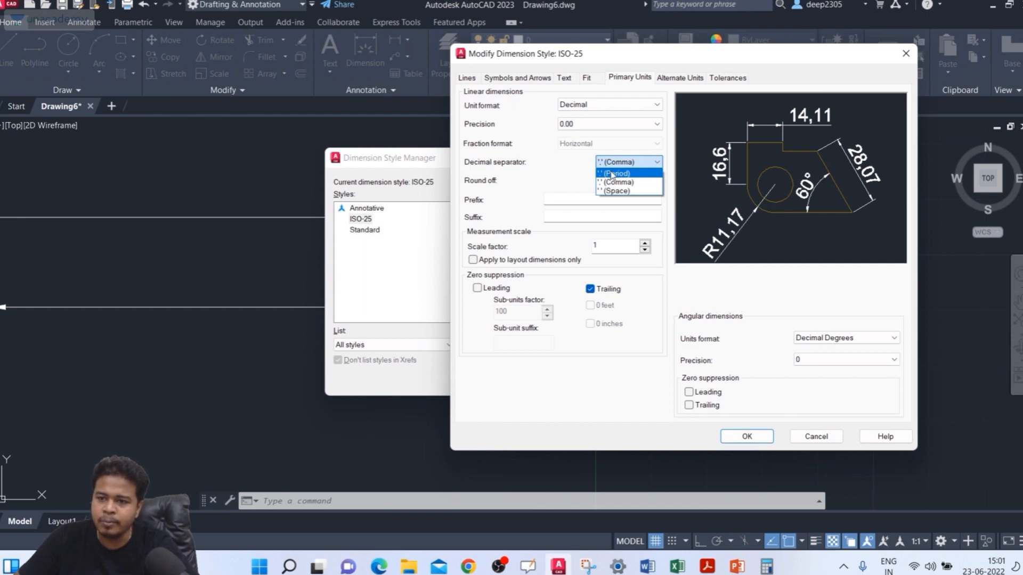
click(619, 174)
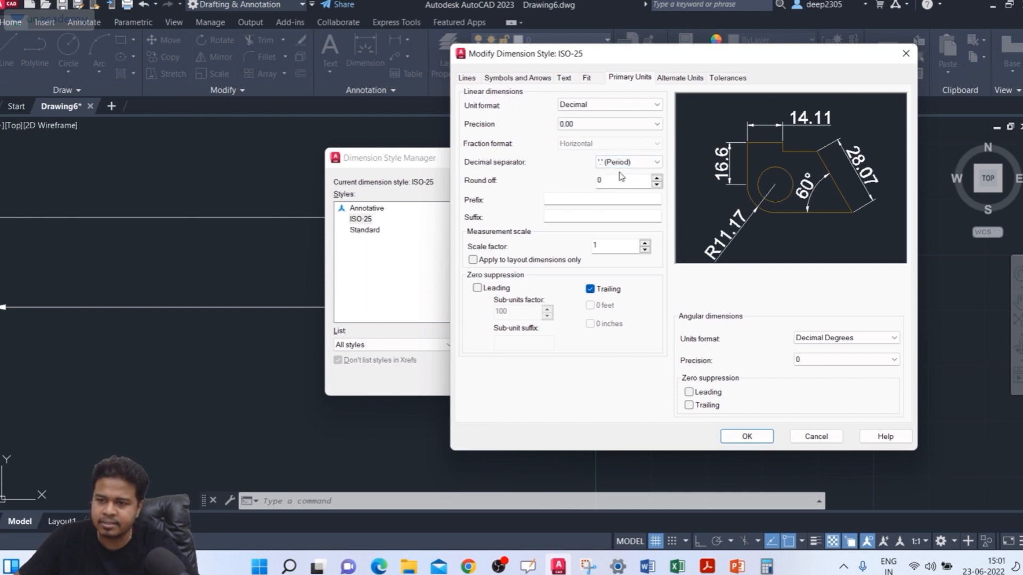
click(749, 437)
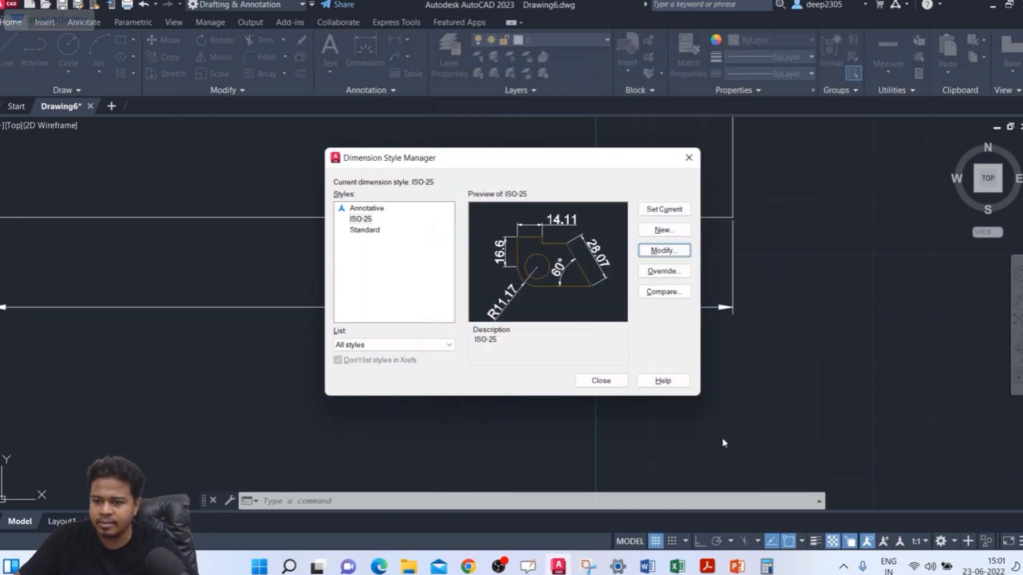
click(601, 381)
Step: Examine the text size and decimal separator of the dimension below the leftmost rectangle
scroll(373, 314, up, 2)
scroll(347, 296, down, 2)
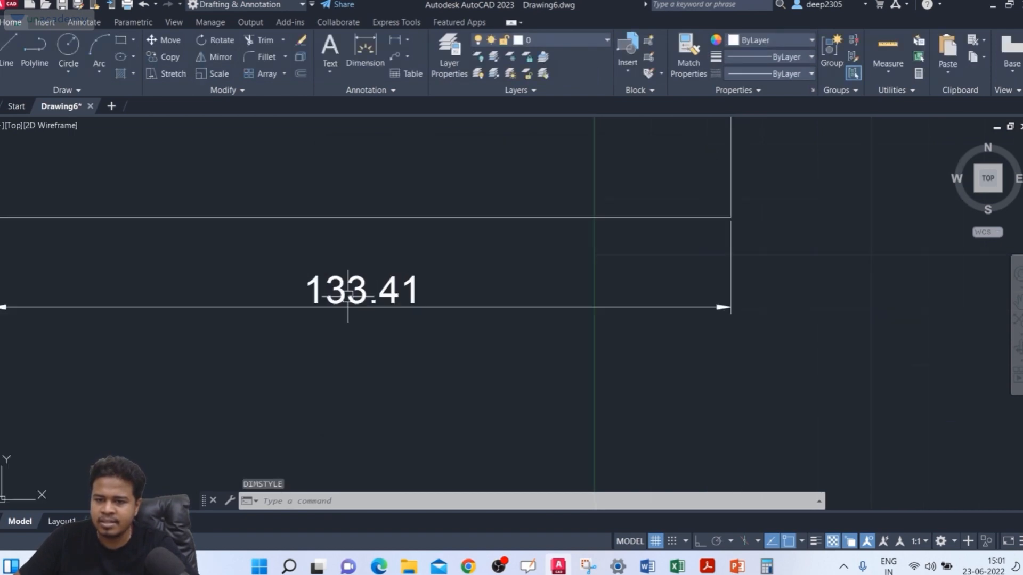
scroll(487, 274, down, 4)
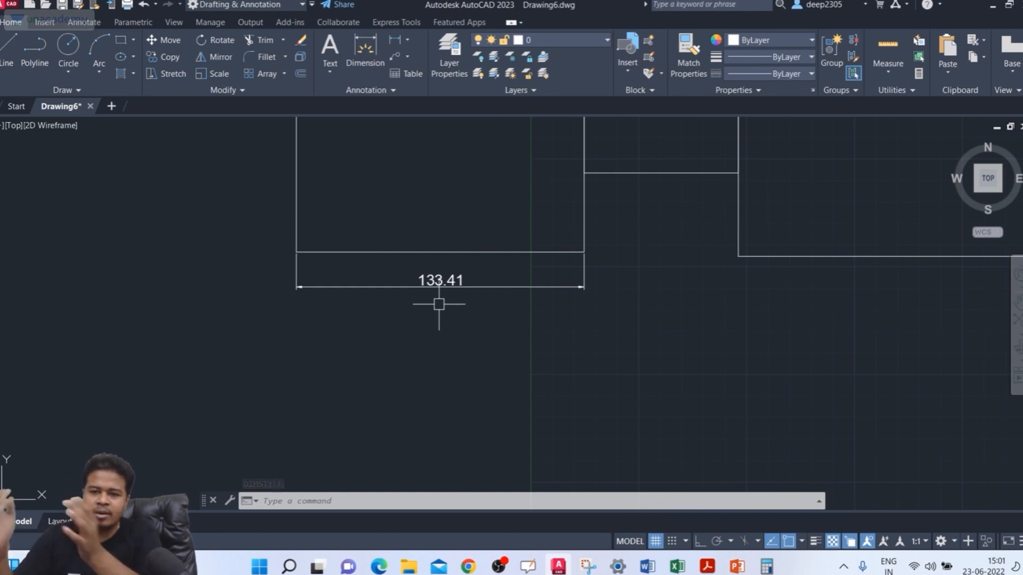
scroll(445, 292, up, 4)
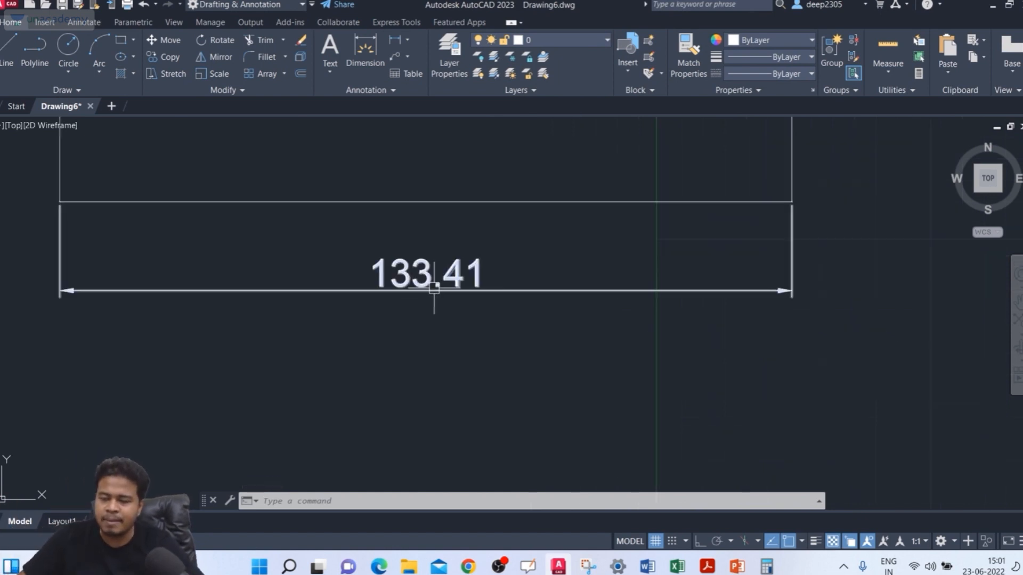
scroll(441, 282, down, 2)
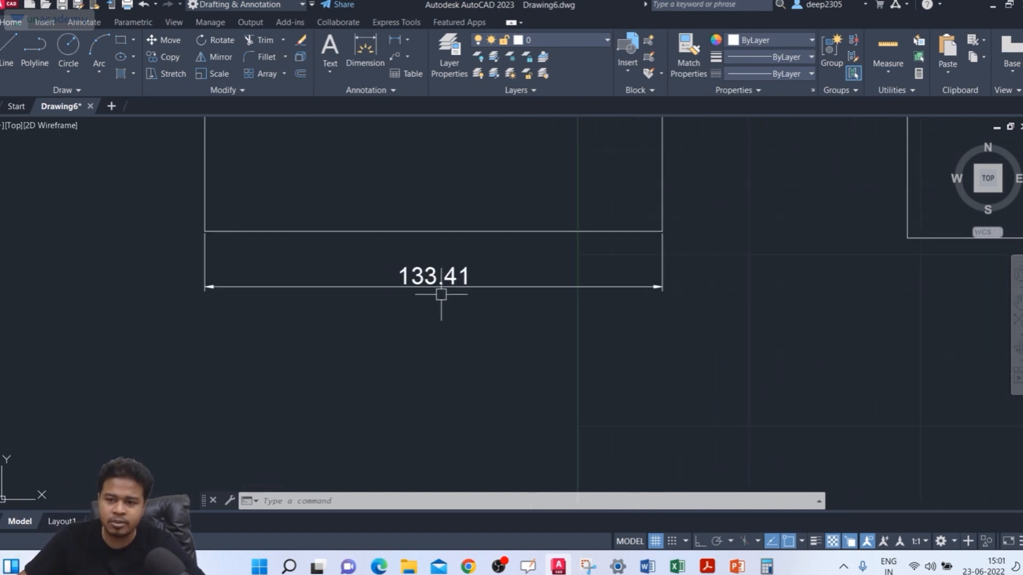
mouse_move(440, 289)
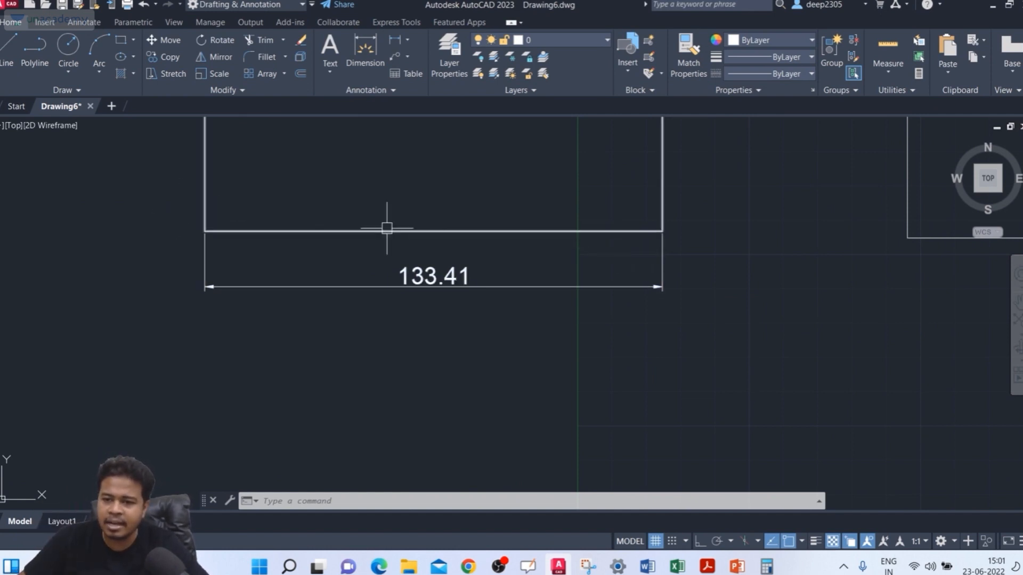
scroll(572, 317, down, 2)
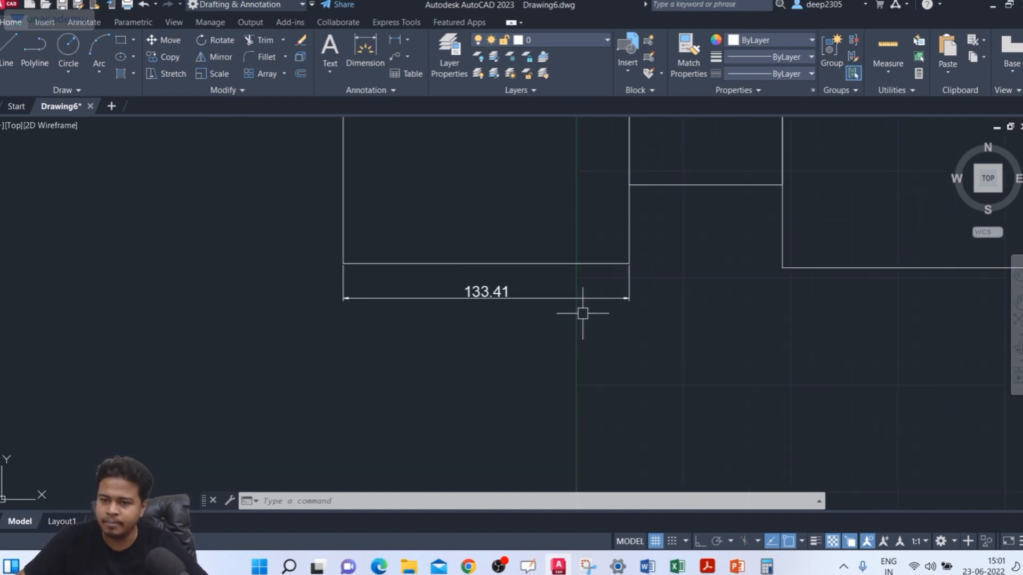
Step: Dimension the left edge of the leftmost rectangle between its two corners, placing the dimension line outside the rectangle
text(dim)
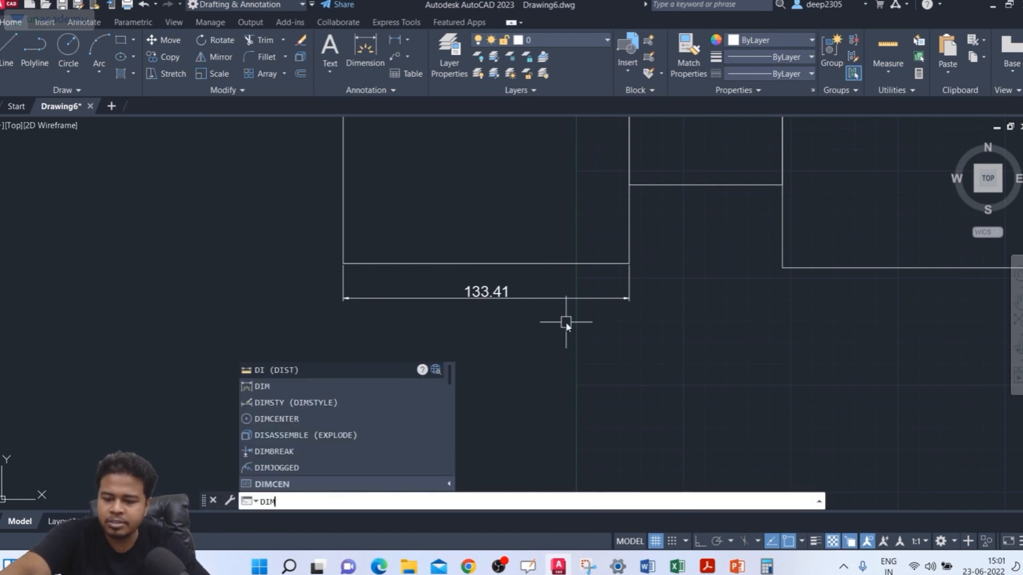
key(Return)
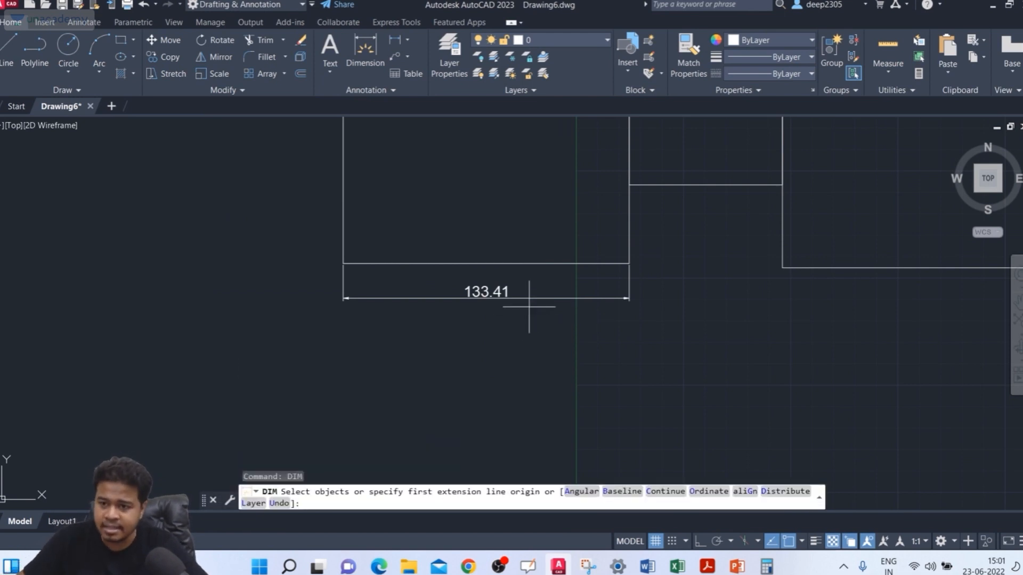
middle_drag(533, 304, 539, 400)
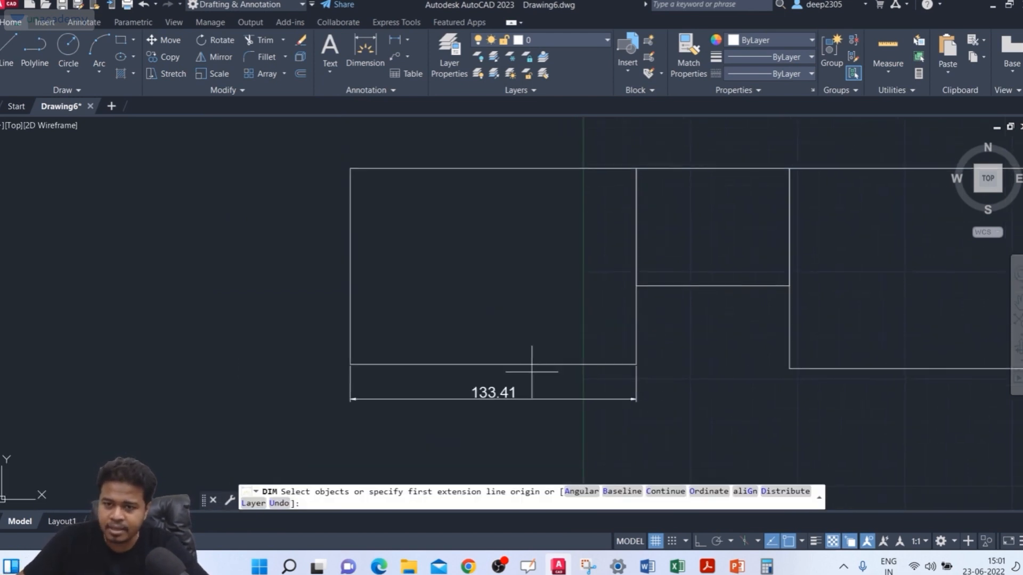
click(350, 168)
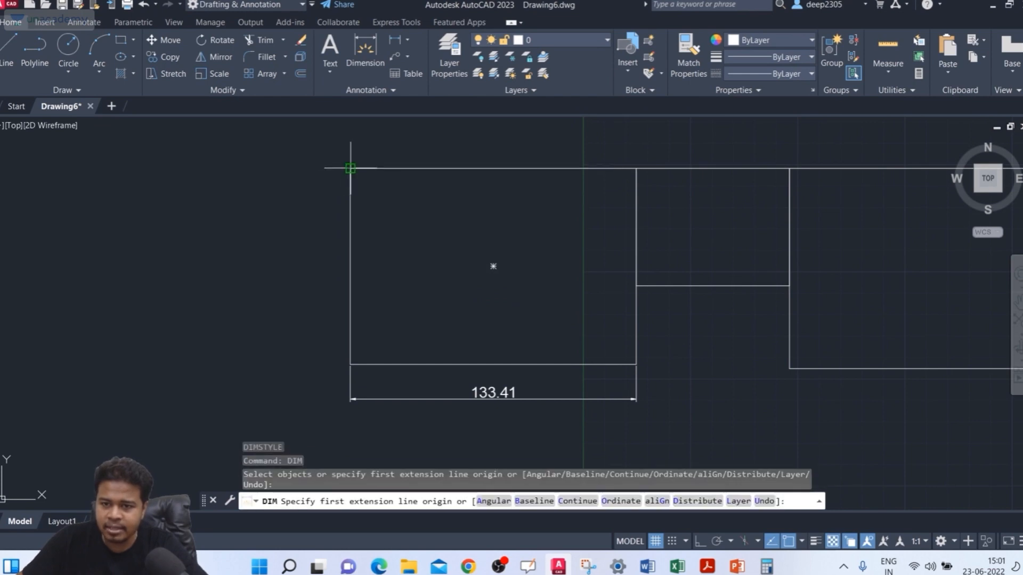
click(350, 364)
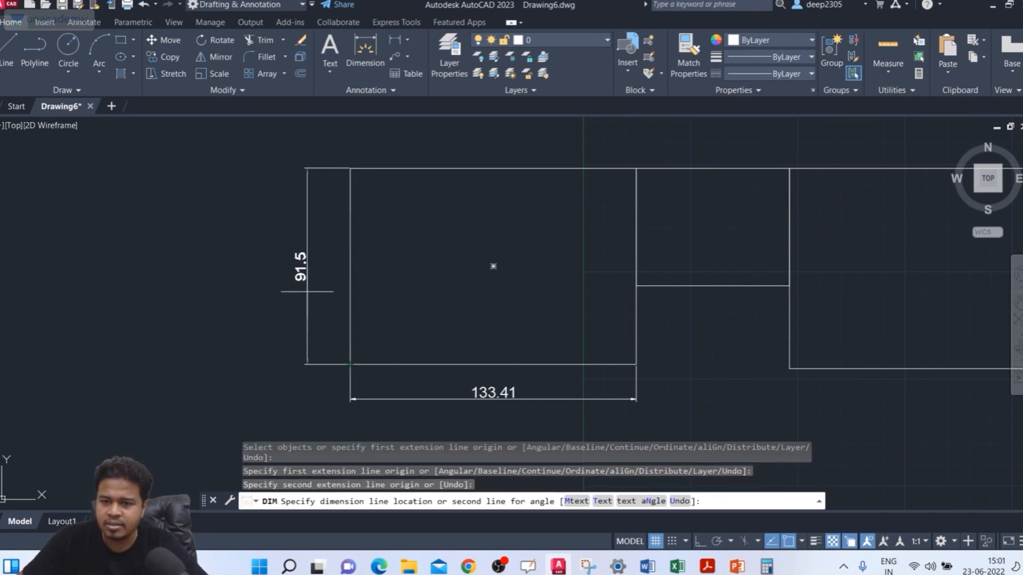
scroll(318, 281, up, 6)
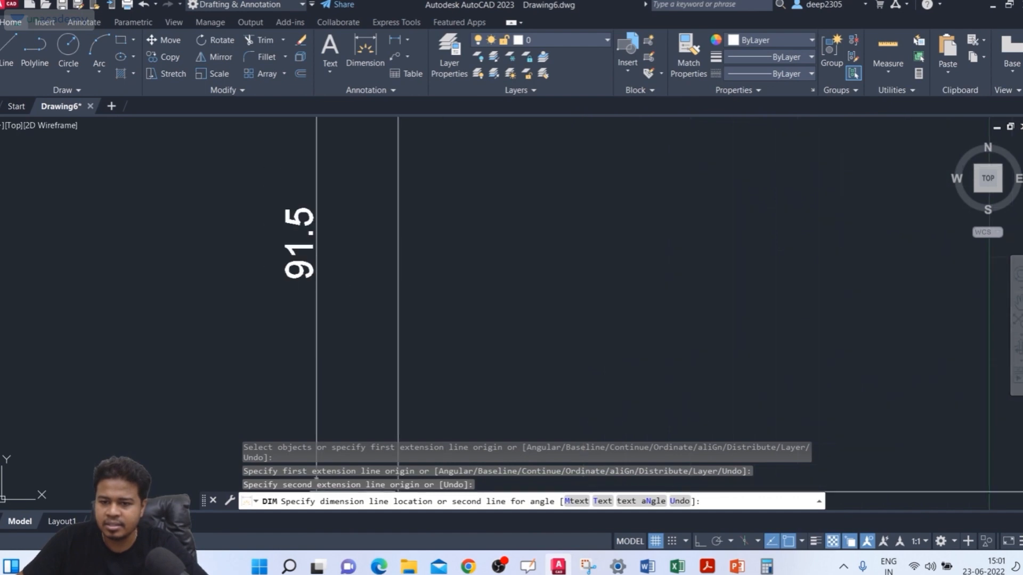
scroll(318, 281, down, 4)
click(317, 281)
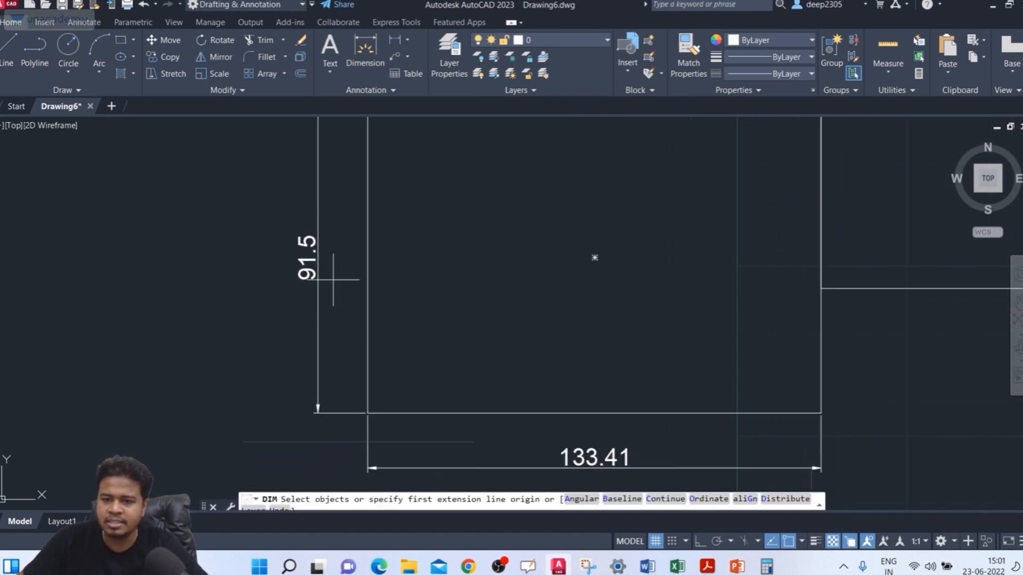
text(c)
key(Return)
key(Escape)
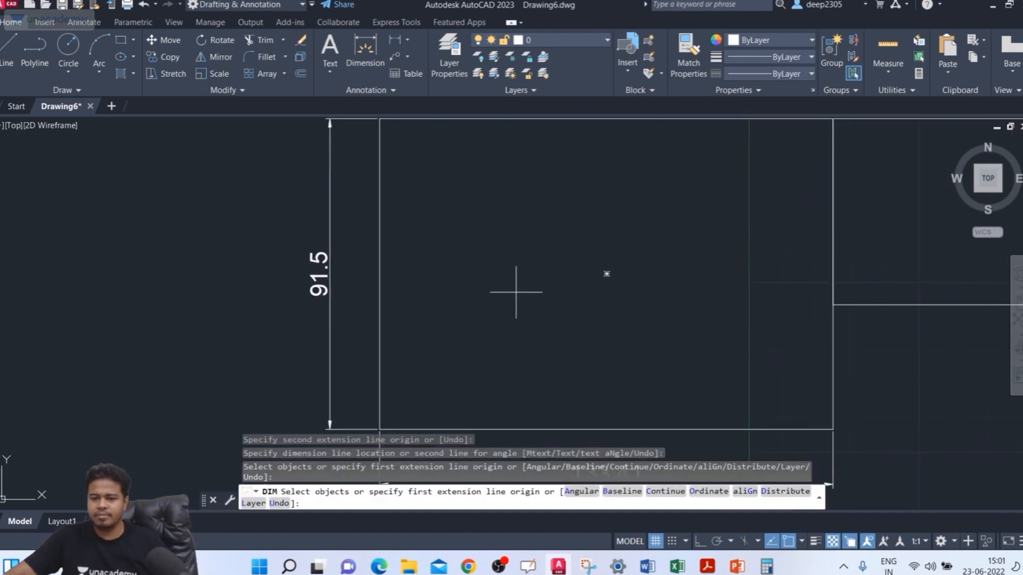
Step: Dimension the top edge of the leftmost rectangle by selecting the edge itself, placing the dimension line above it
scroll(526, 267, down, 3)
middle_drag(525, 268, 472, 295)
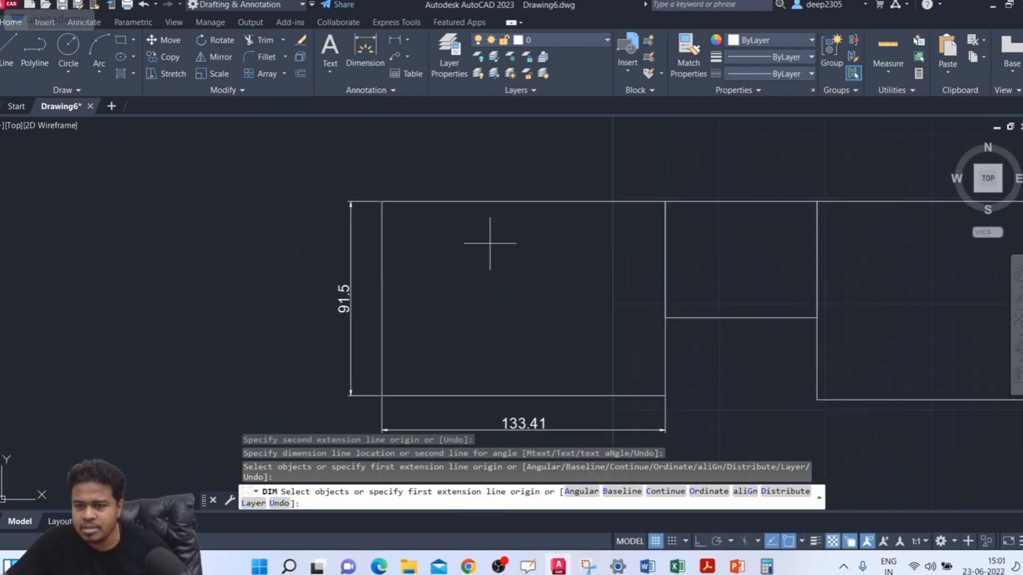
key(Return)
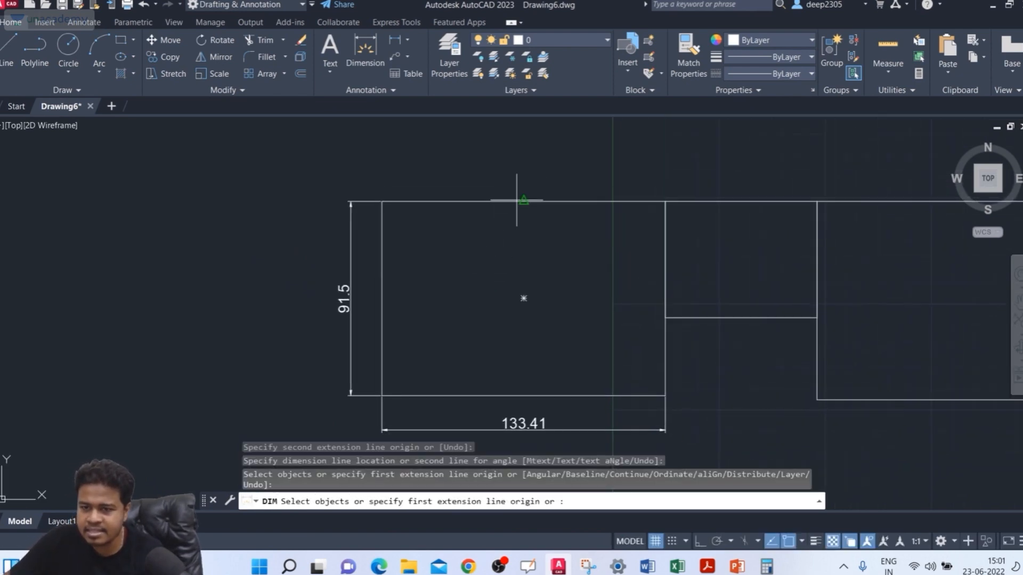
click(478, 202)
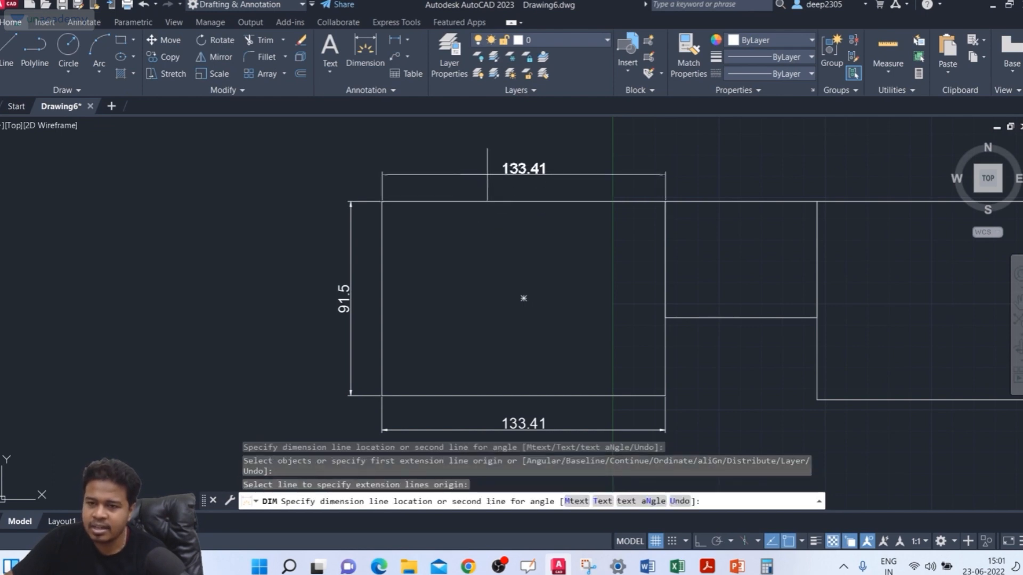
scroll(485, 175, up, 2)
middle_drag(487, 174, 464, 194)
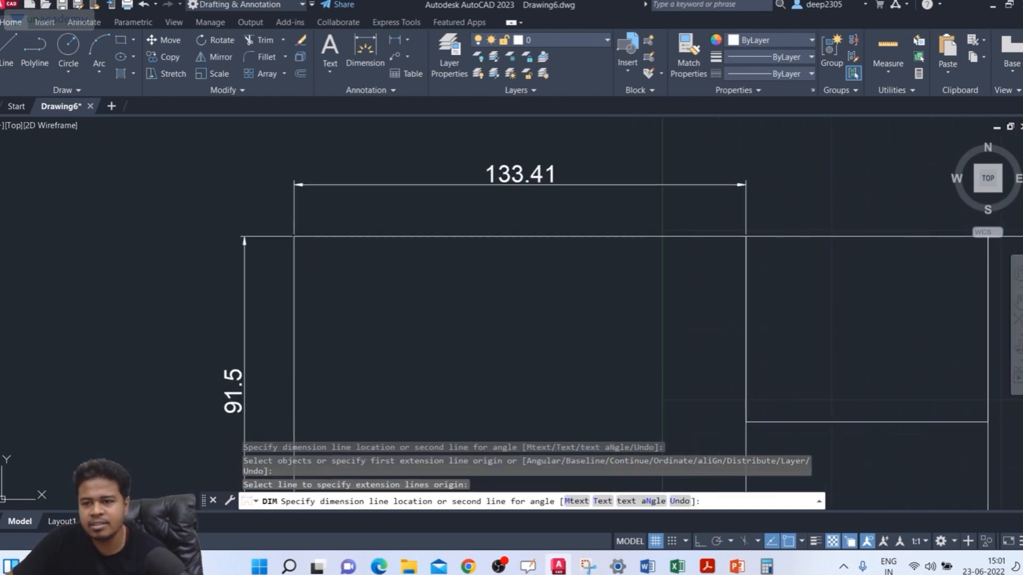
click(470, 185)
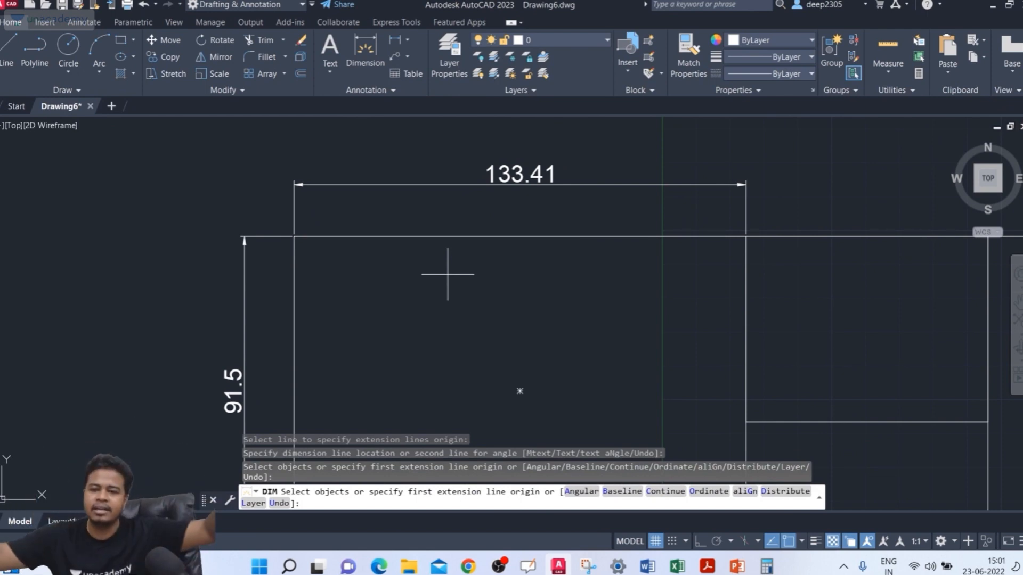
Step: Dimension the right edge of the rightmost rectangle by selecting the edge, placing the dimension line outside the rectangle
scroll(447, 274, down, 4)
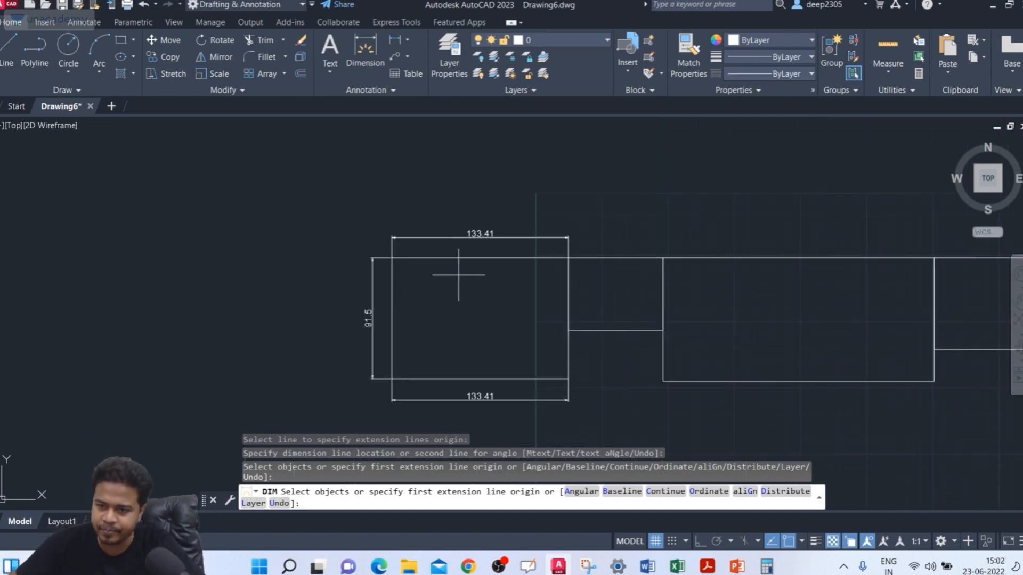
mouse_move(498, 306)
middle_down()
mouse_move(397, 309)
mouse_move(263, 289)
middle_up()
scroll(657, 274, down, 2)
middle_drag(660, 276, 468, 278)
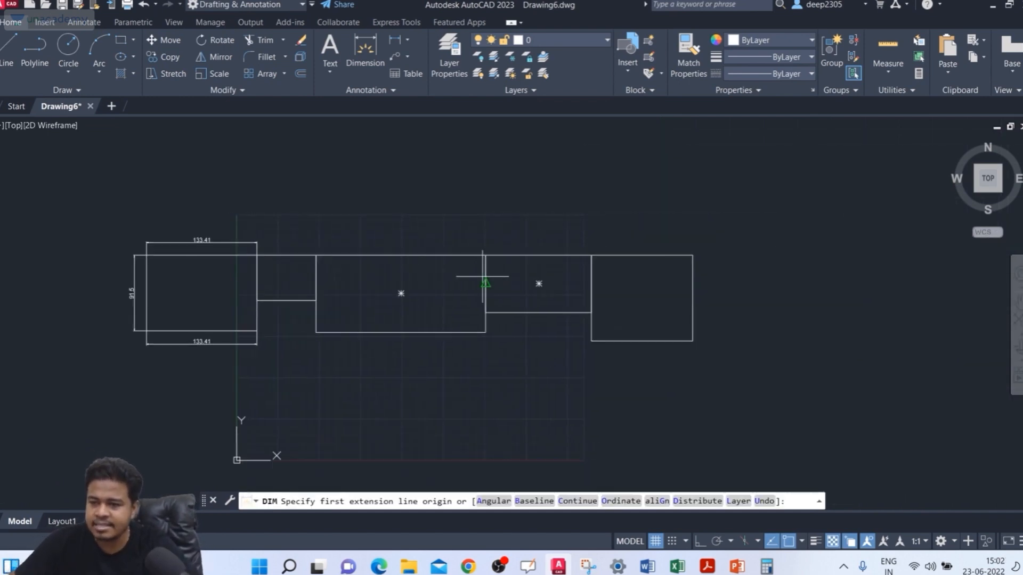
scroll(679, 283, up, 2)
key(Return)
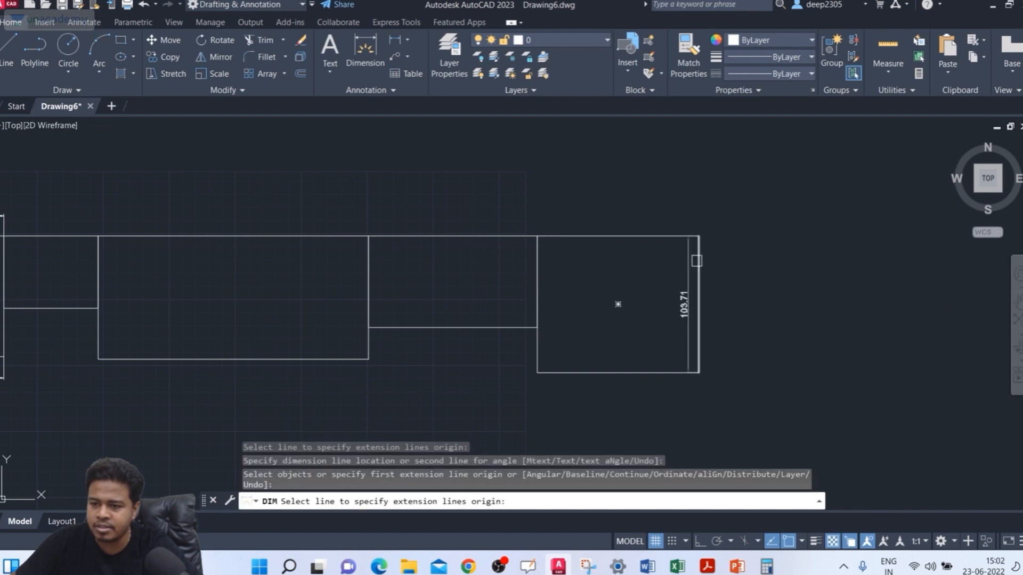
key(Escape)
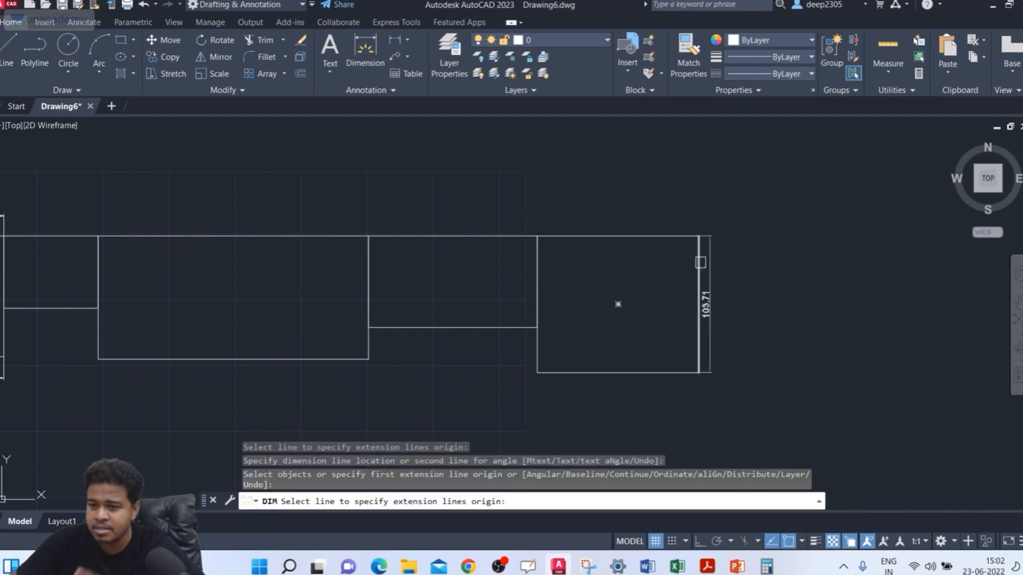
click(700, 262)
scroll(695, 288, up, 2)
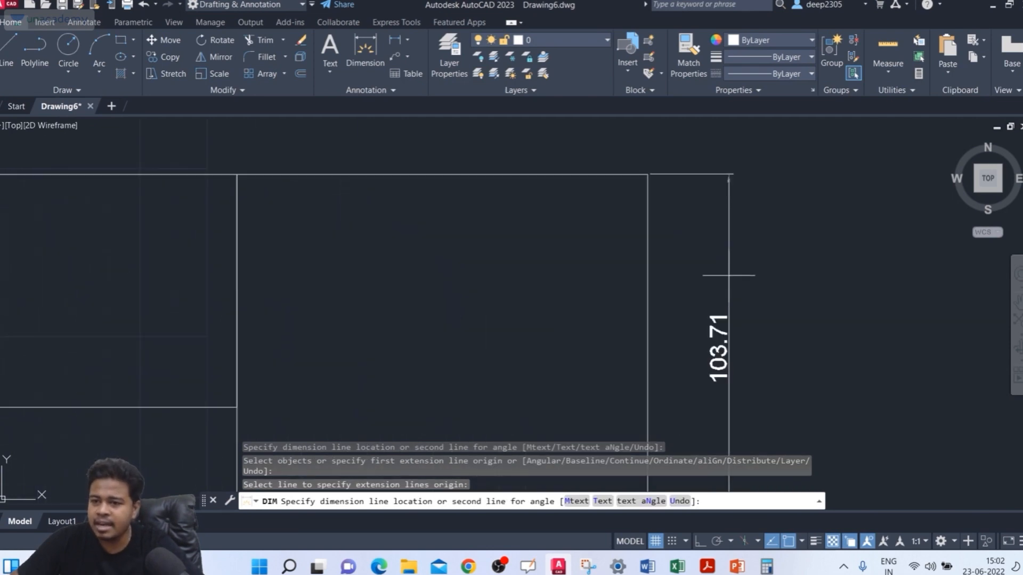
click(723, 276)
scroll(770, 277, down, 3)
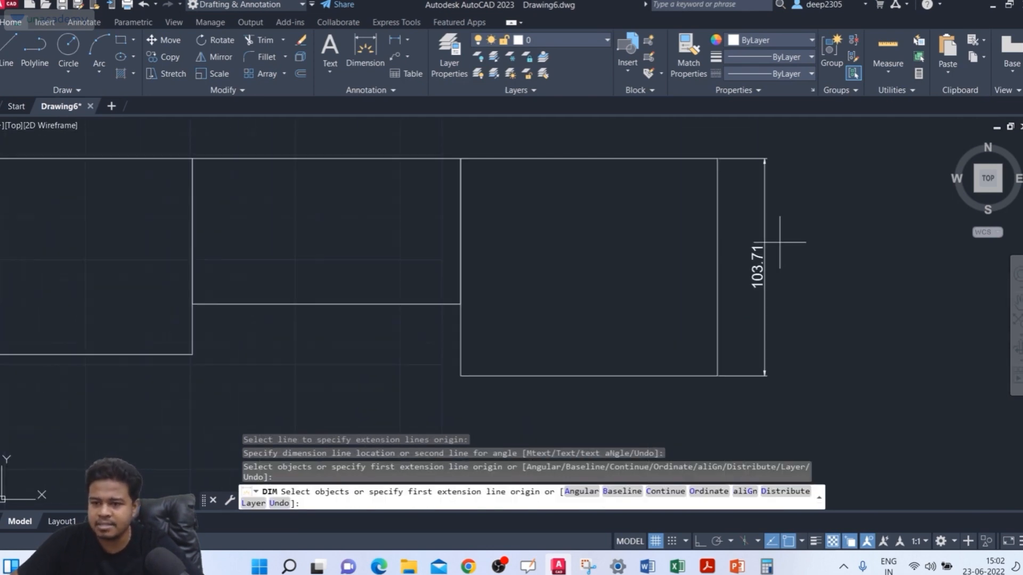
Step: Dimension the top edge of the rightmost rectangle by selecting the edge, placing the dimension line above it
middle_drag(598, 200, 580, 243)
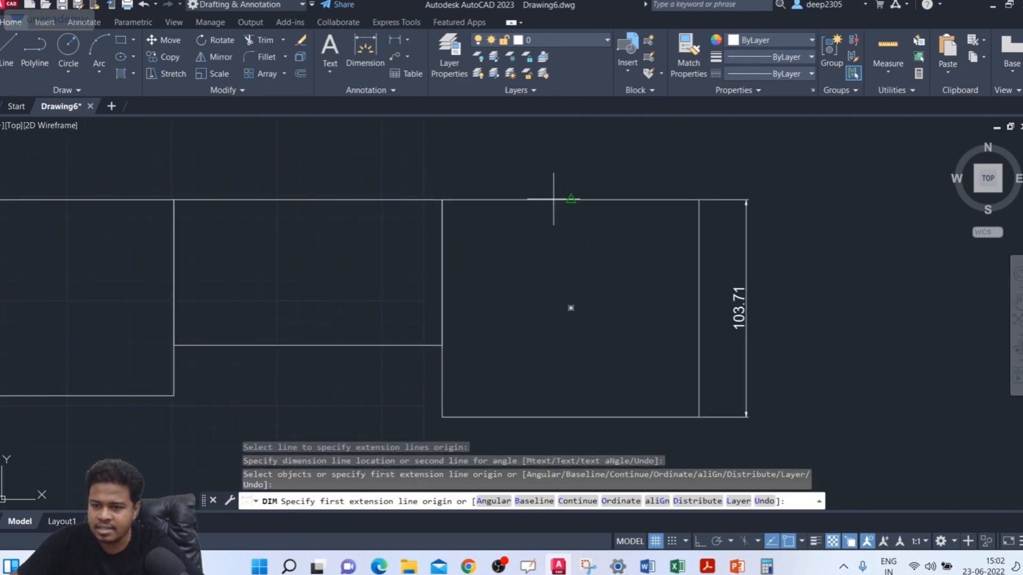
click(500, 199)
click(505, 165)
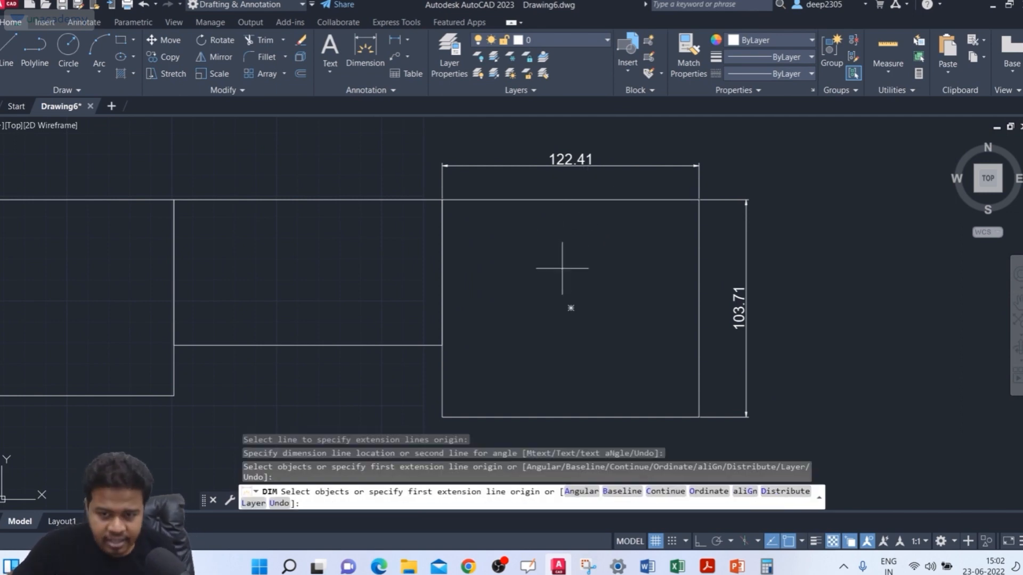
Step: End the running dimension command and examine the annotation styles and the available dimension types, including Linear, Continue and Baseline
key(Escape)
mouse_move(490, 267)
middle_down()
mouse_move(551, 256)
mouse_move(606, 214)
middle_up()
scroll(550, 249, down, 5)
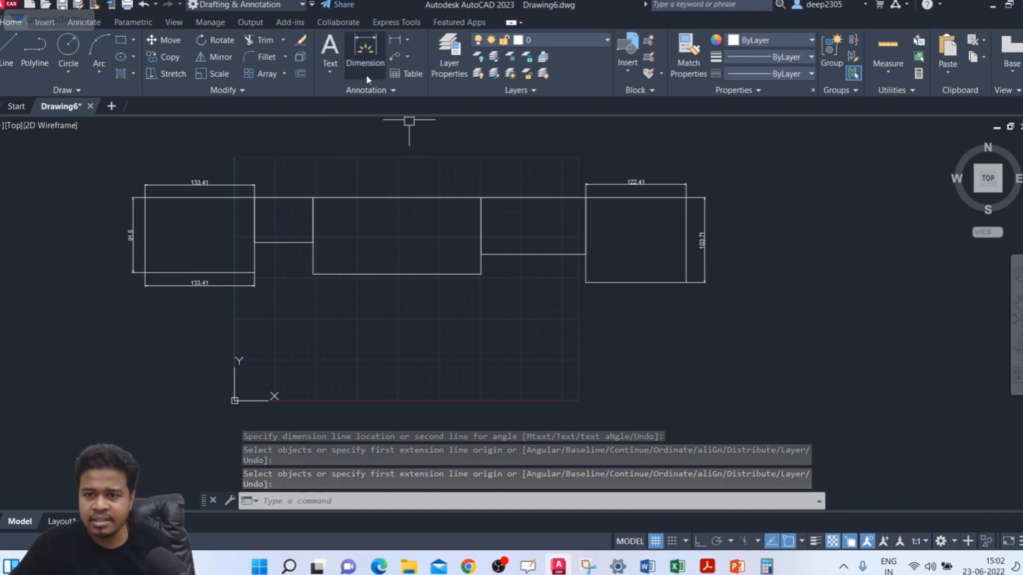
click(368, 90)
key(Escape)
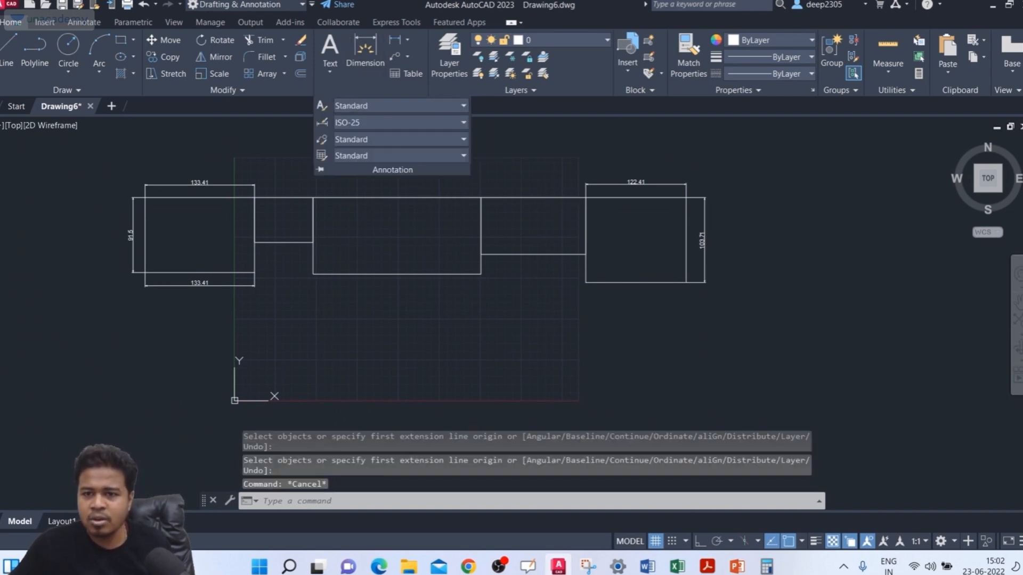
click(567, 142)
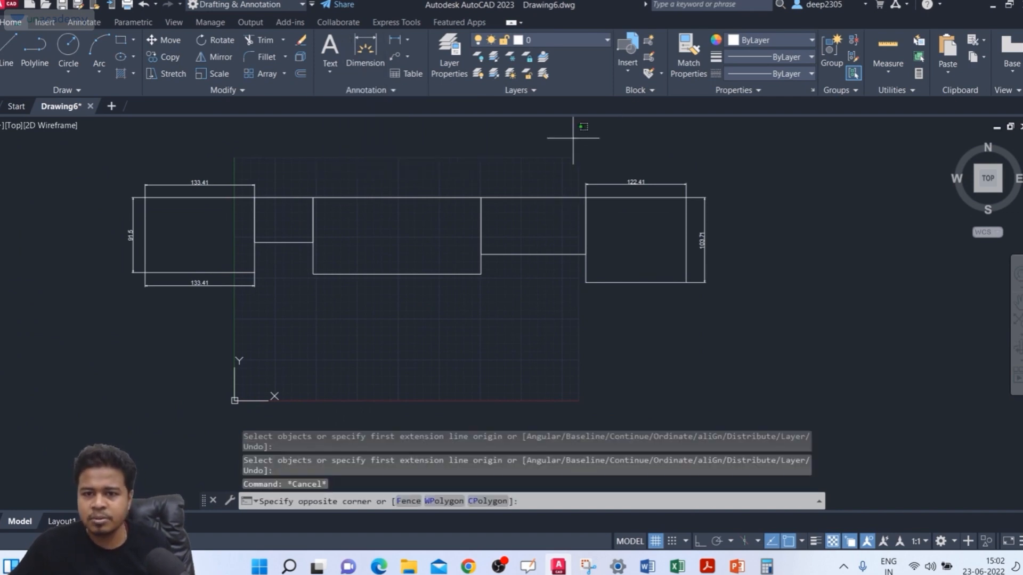
click(84, 22)
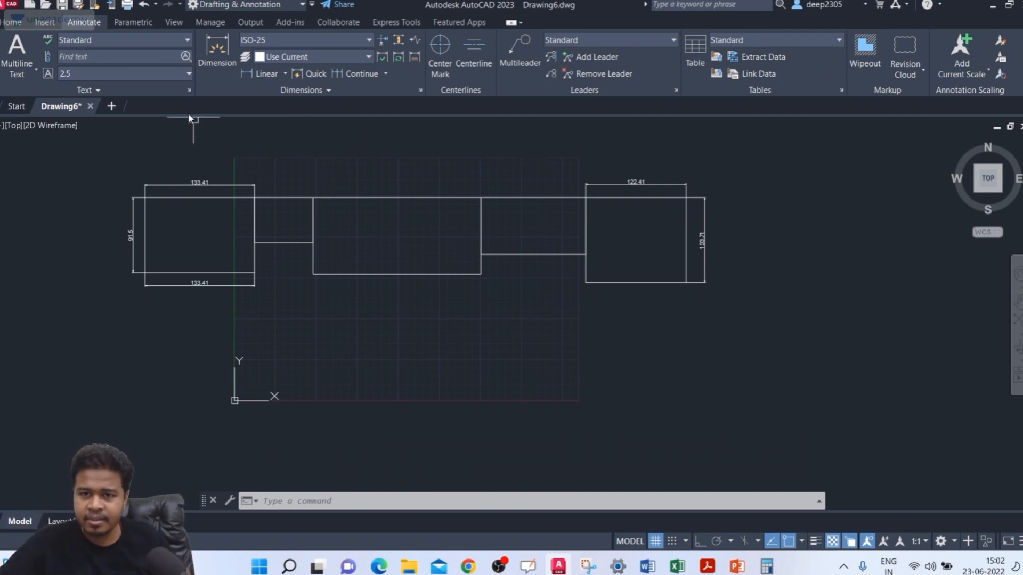
click(286, 74)
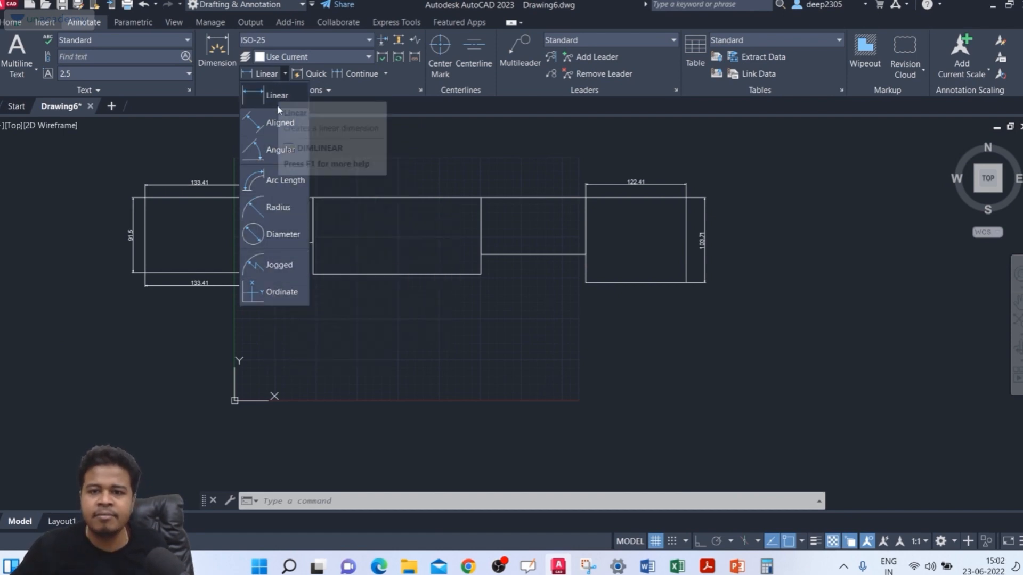
click(385, 75)
click(386, 75)
click(385, 75)
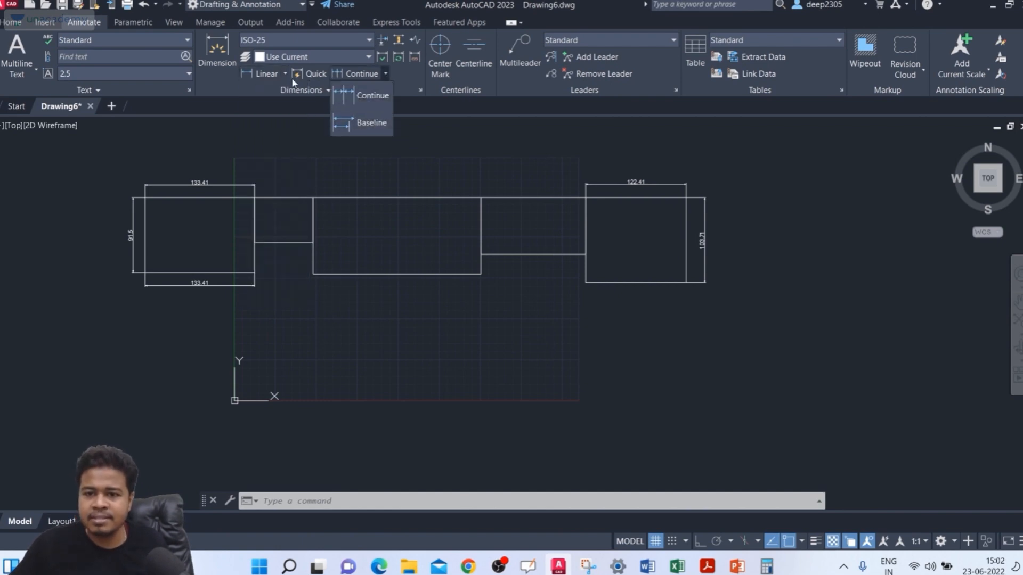
click(308, 102)
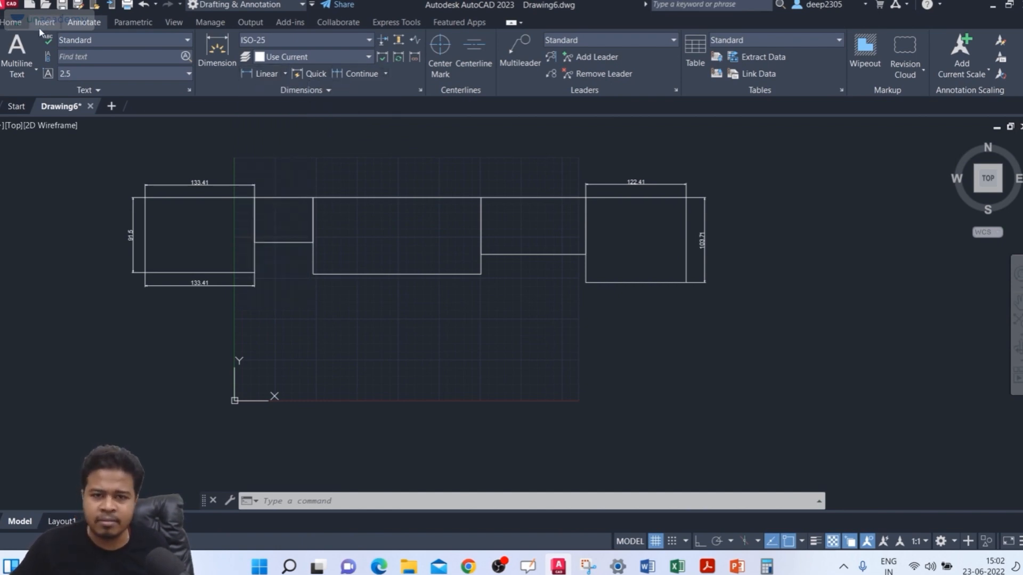
click(11, 22)
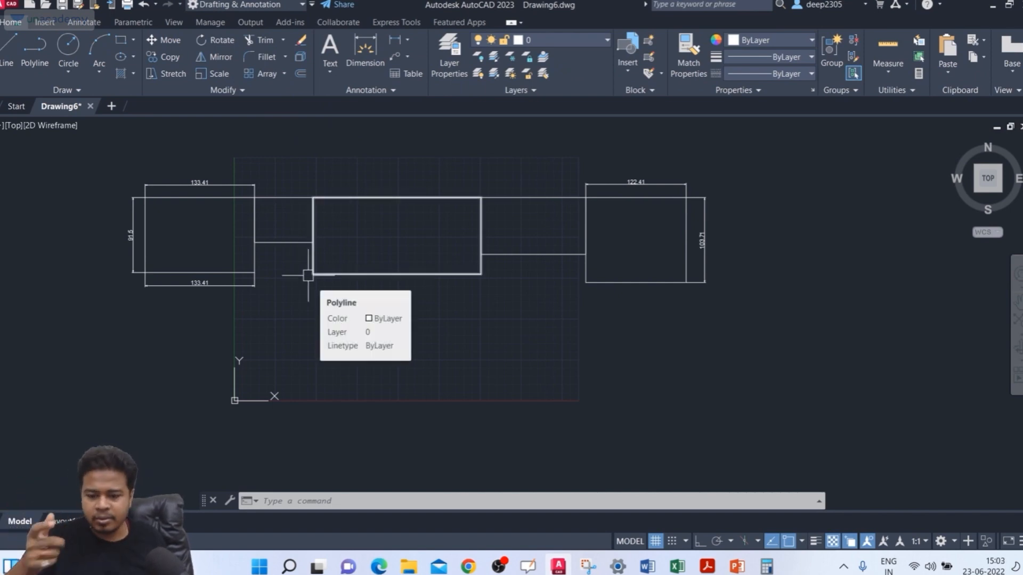
Step: Add an angular DIM dimension between the left and bottom edges of the leftmost rectangle, placing the arc inside the corner
text(DIM)
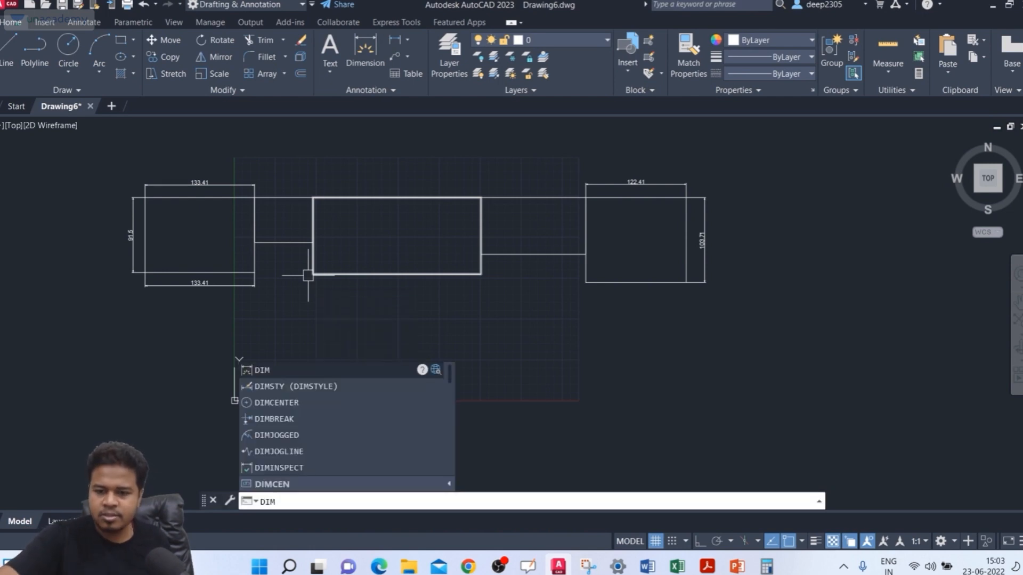
key(Return)
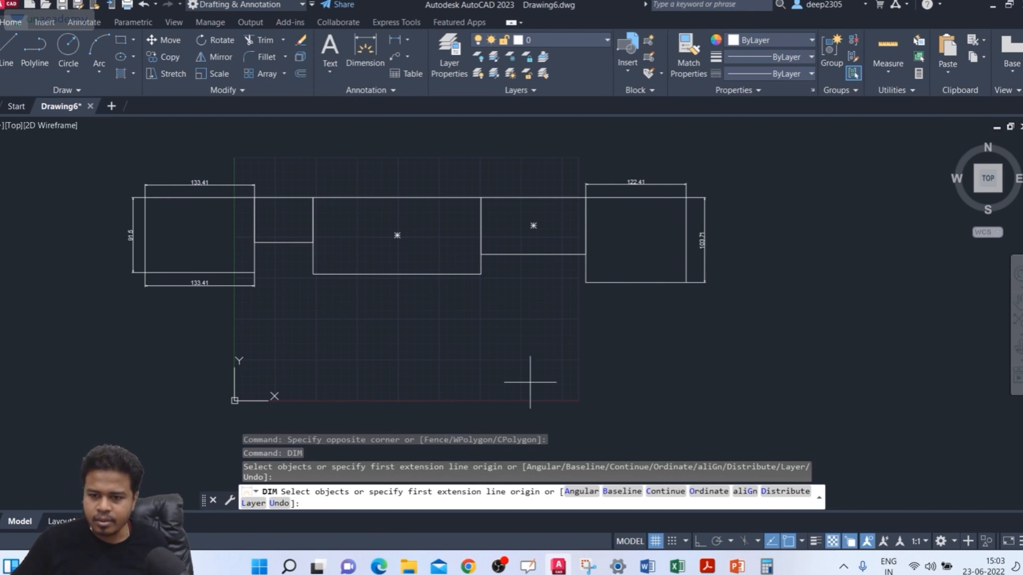
middle_drag(530, 382, 574, 372)
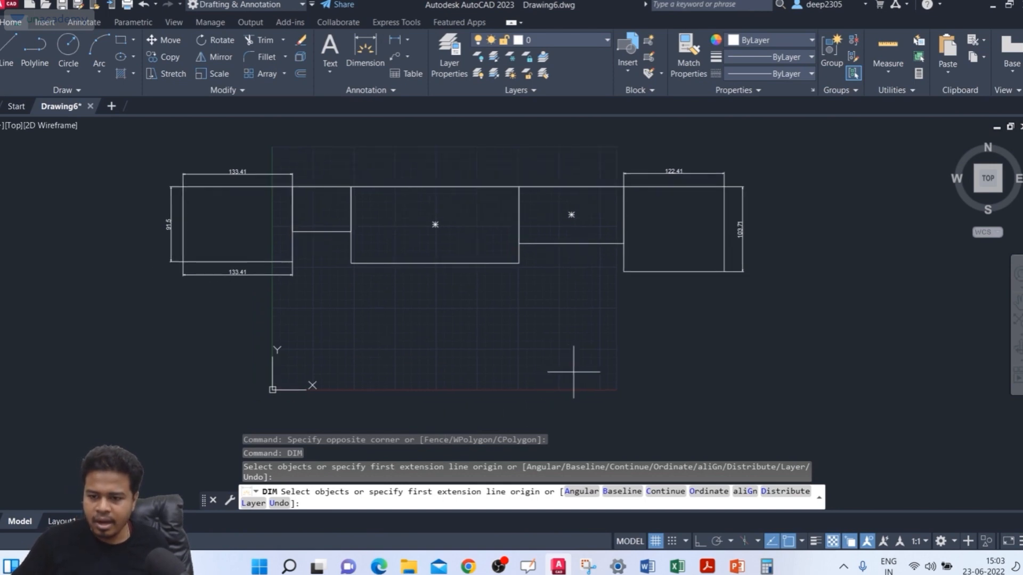
click(578, 497)
scroll(155, 296, up, 2)
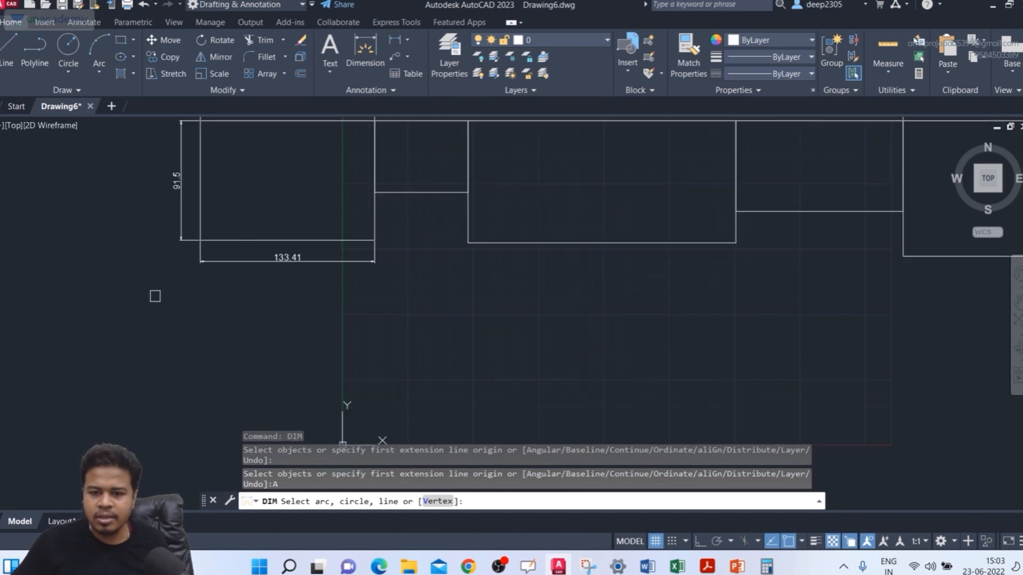
click(205, 194)
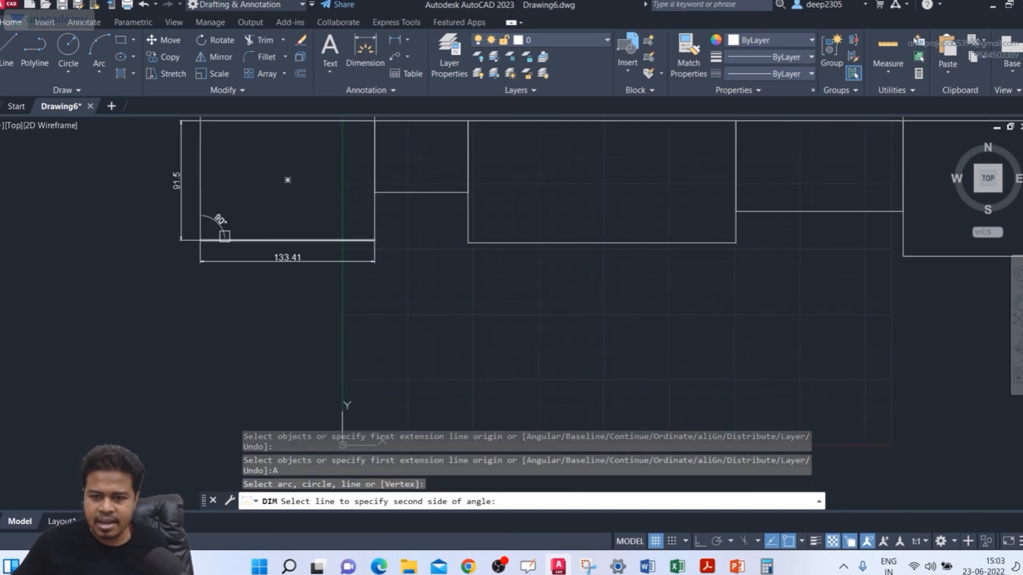
click(225, 239)
scroll(223, 214, up, 4)
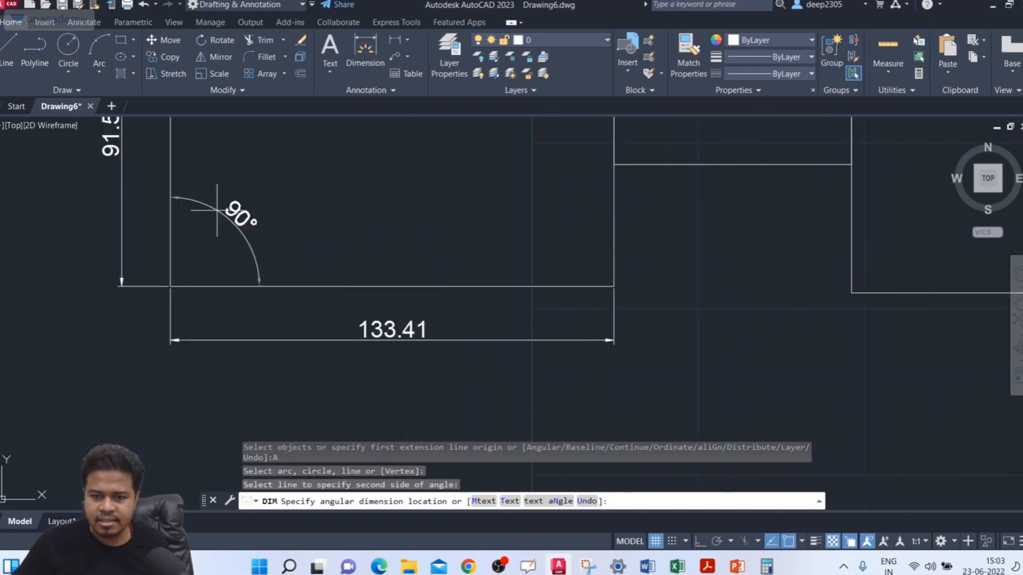
click(265, 203)
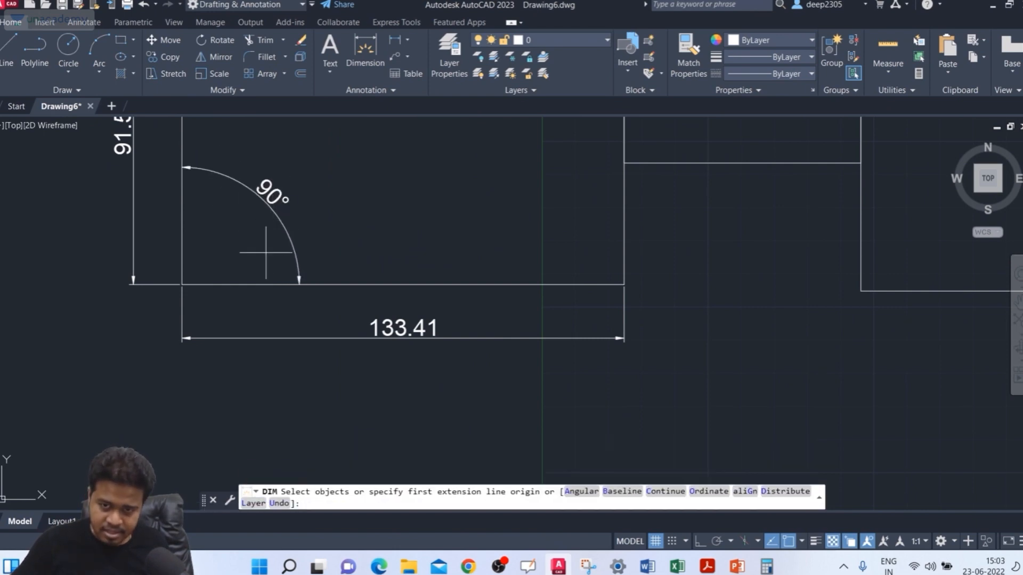
scroll(443, 233, down, 2)
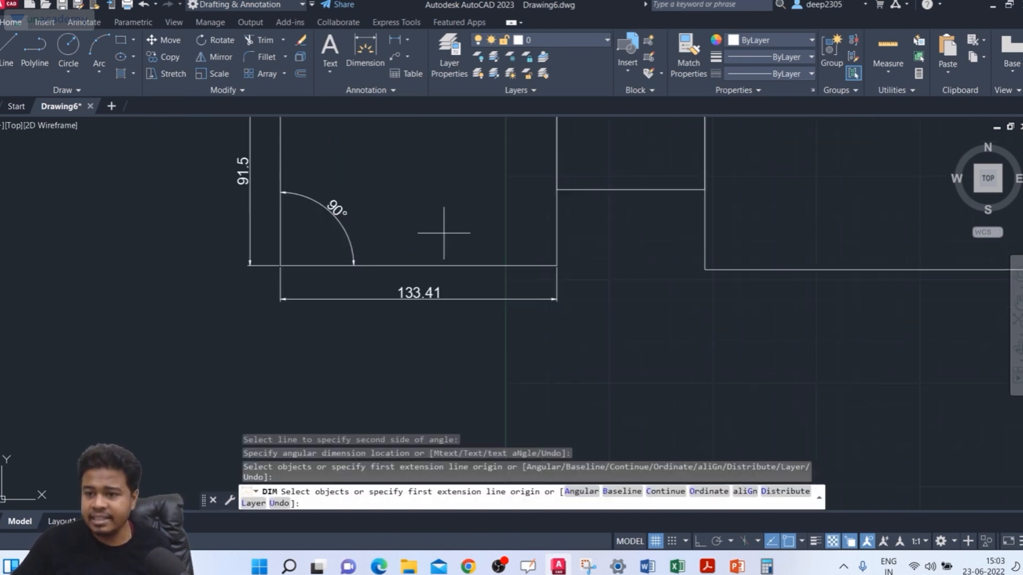
scroll(443, 232, down, 2)
middle_drag(437, 229, 397, 259)
key(Escape)
middle_drag(349, 237, 362, 245)
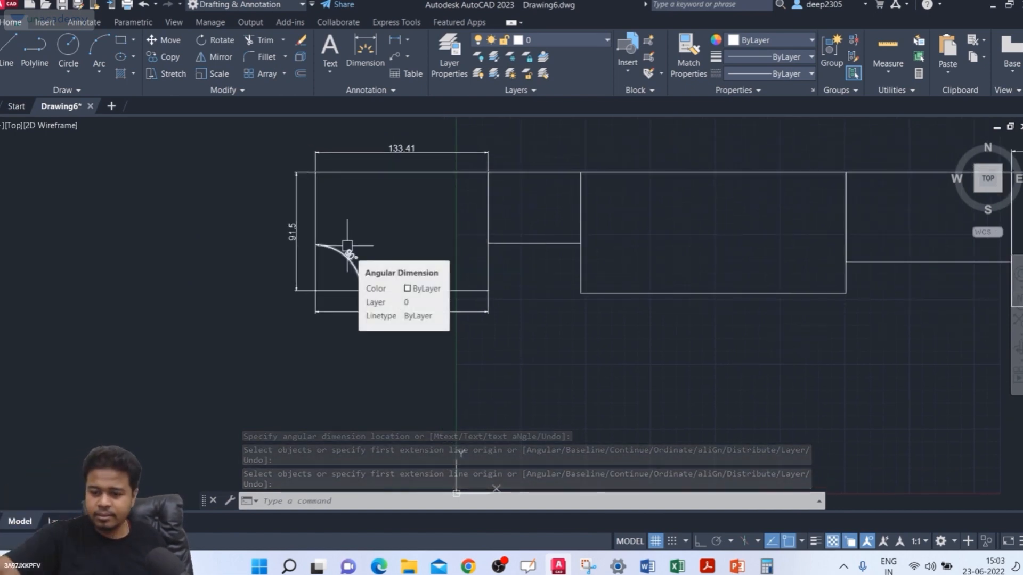
mouse_move(433, 250)
middle_down()
mouse_move(450, 233)
mouse_move(389, 240)
mouse_move(338, 219)
middle_up()
key(Escape)
key(Escape)
scroll(399, 242, up, 2)
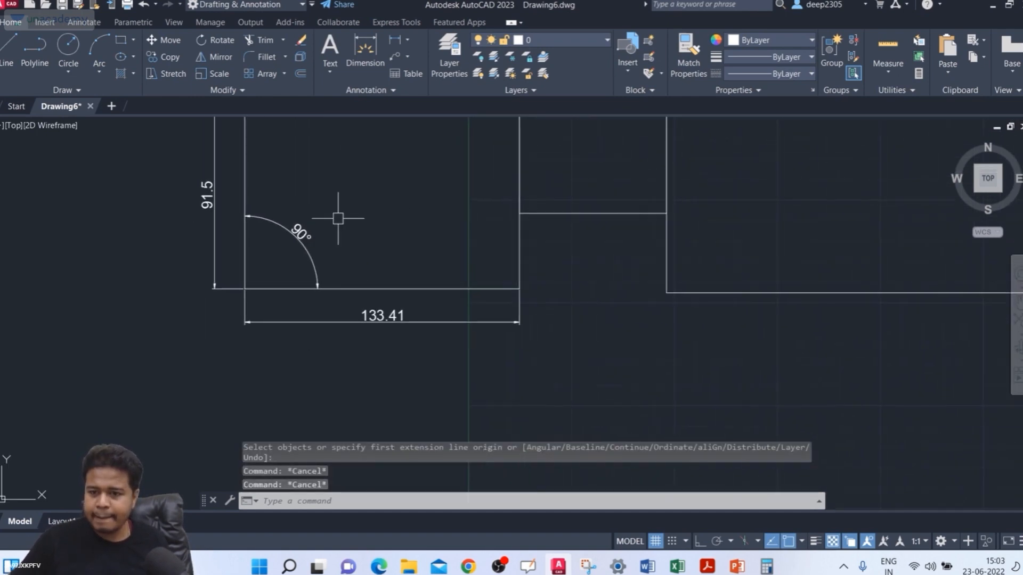
key(Escape)
Step: Start DIM with the Baseline option, using the left extension line of the dimension below the leftmost rectangle as the baseline
text(D)
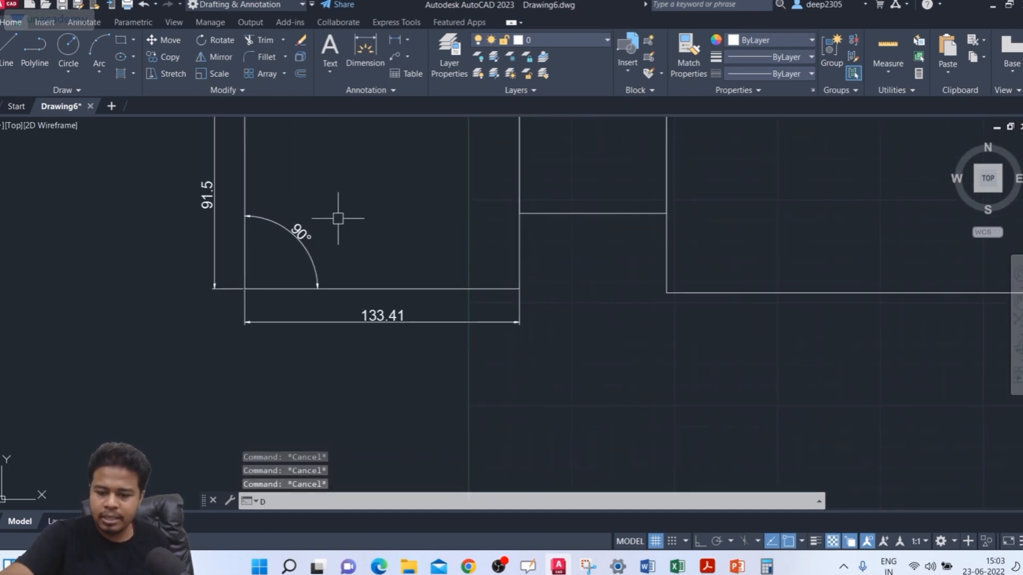
text(IM)
key(Return)
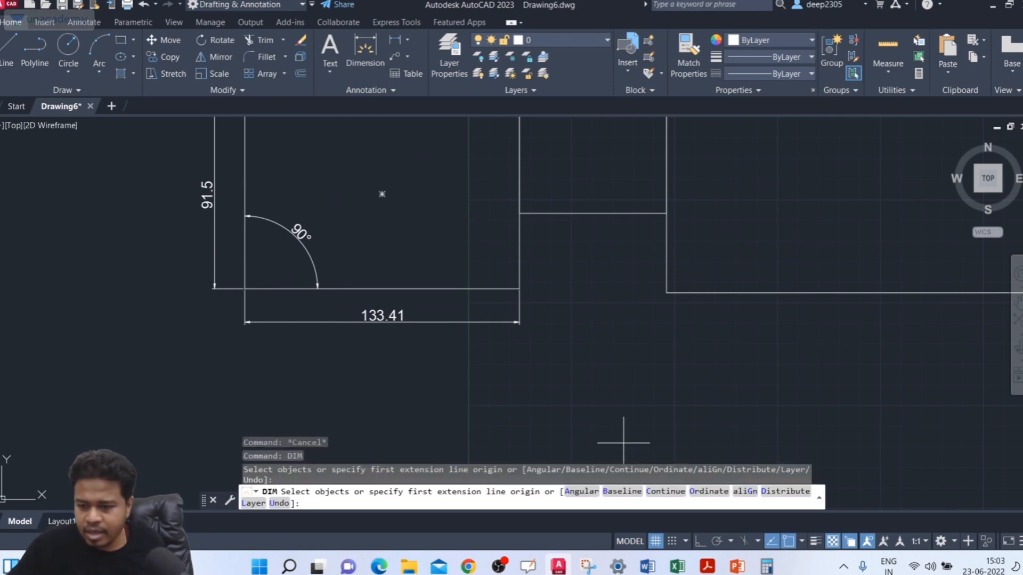
click(617, 497)
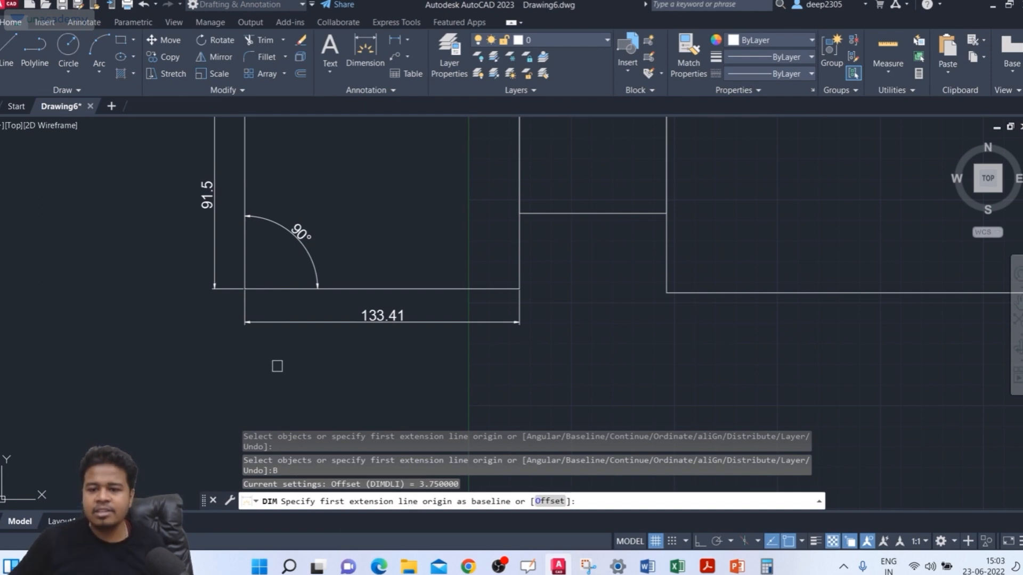
middle_drag(329, 338, 327, 377)
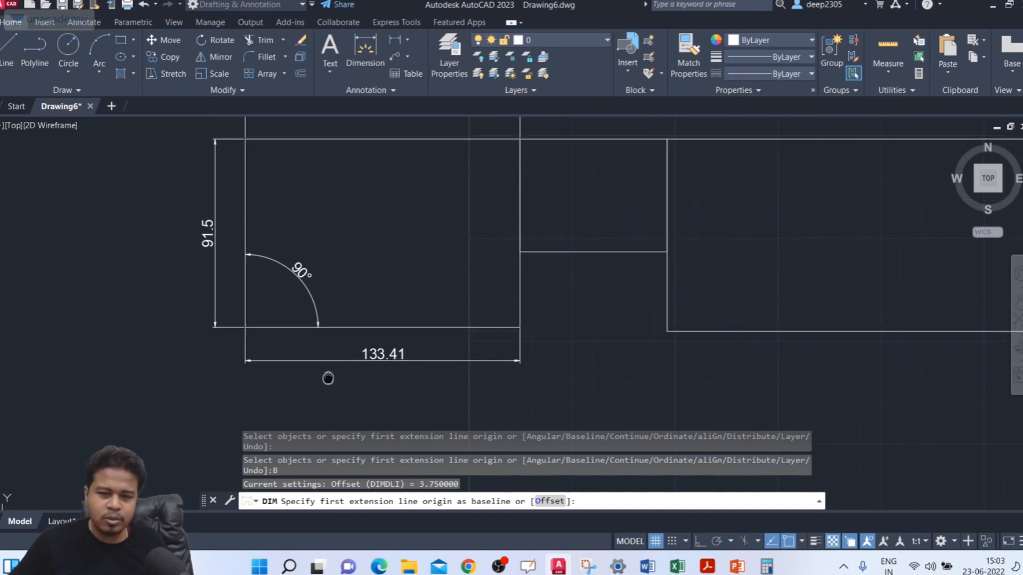
scroll(273, 377, up, 4)
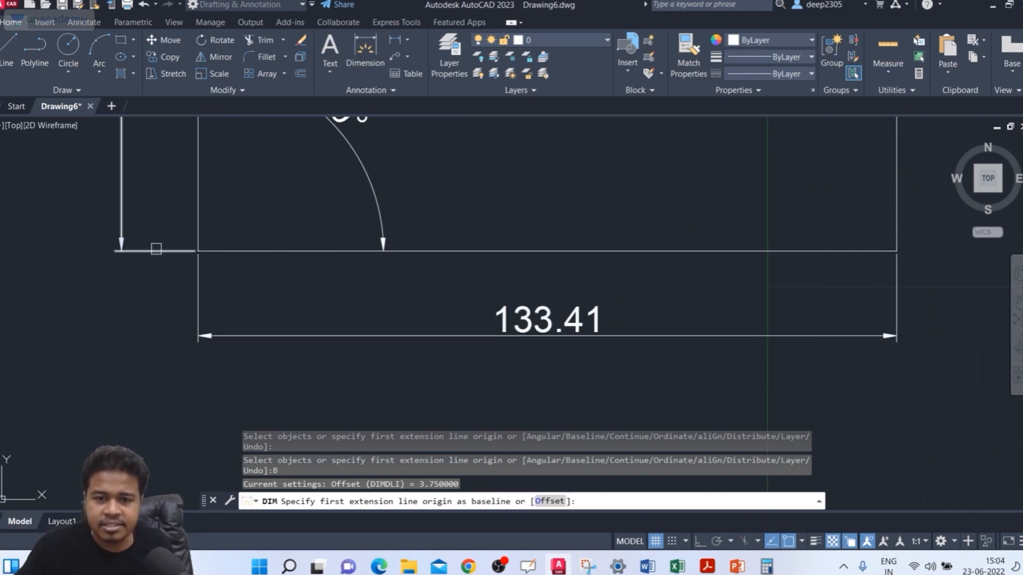
scroll(156, 249, down, 6)
scroll(145, 199, up, 4)
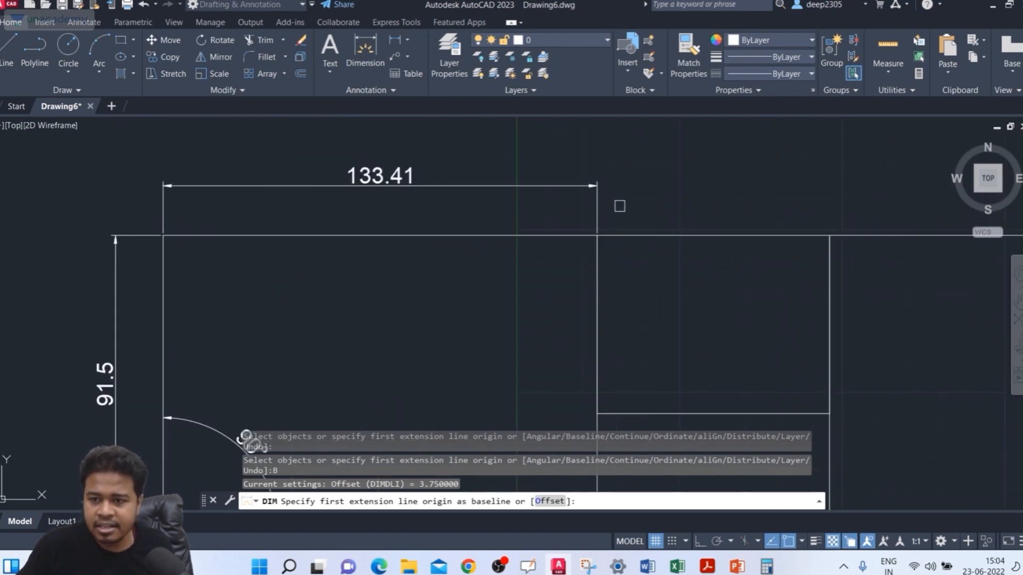
scroll(602, 195, down, 6)
scroll(732, 238, up, 6)
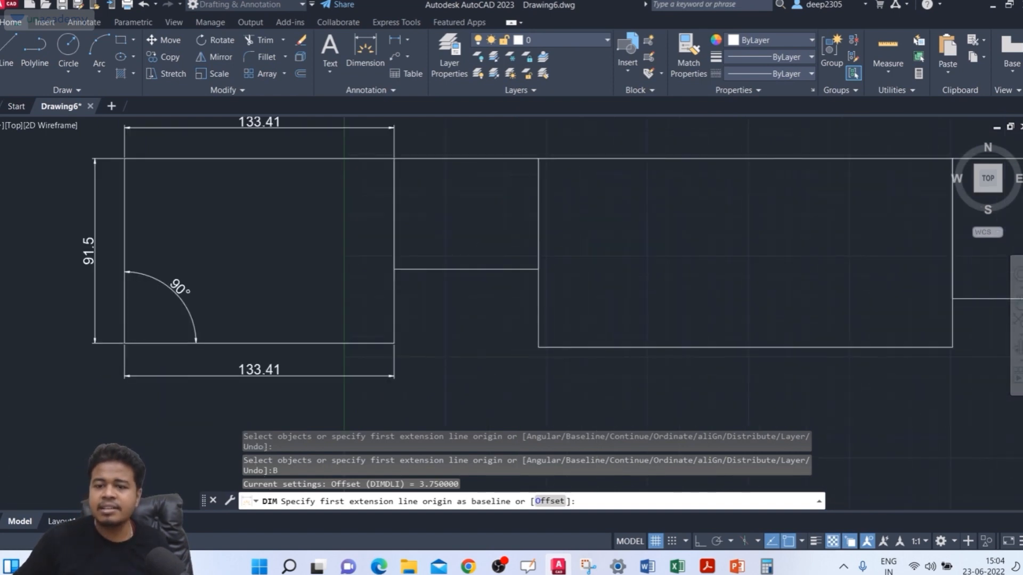
scroll(713, 198, down, 4)
scroll(419, 359, up, 4)
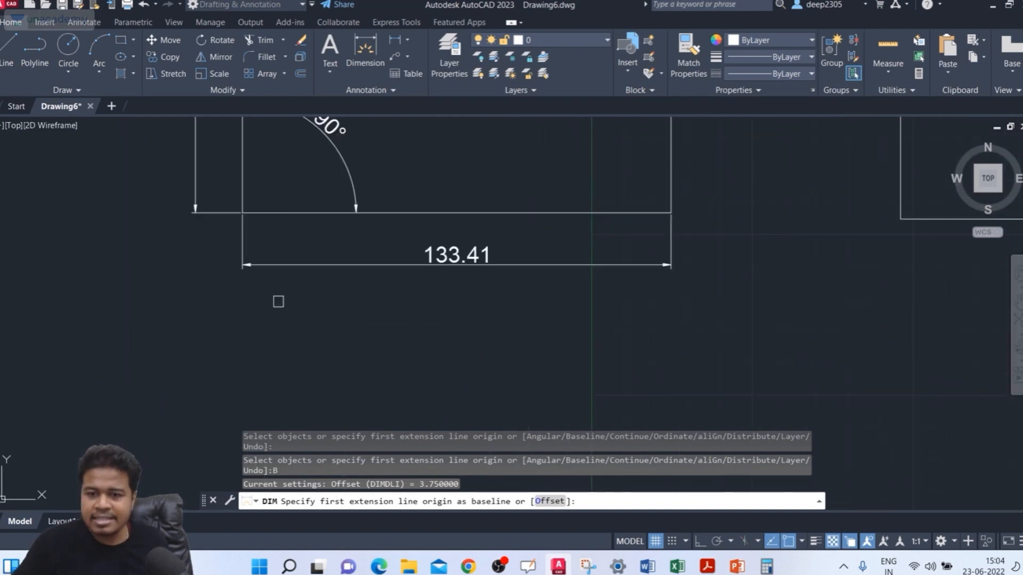
click(242, 241)
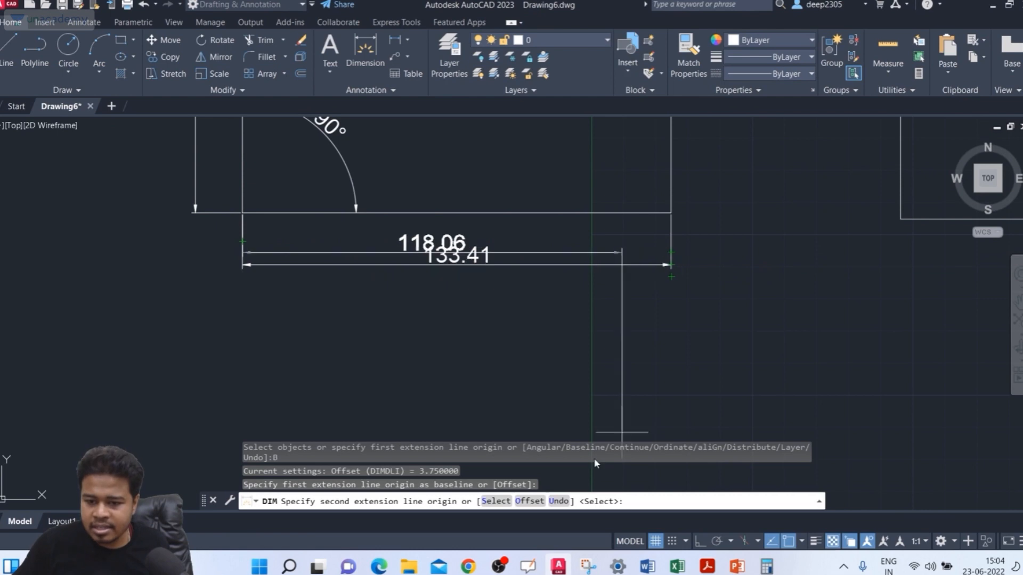
Step: Set the offset distance between the baseline dimension lines to 10
click(538, 506)
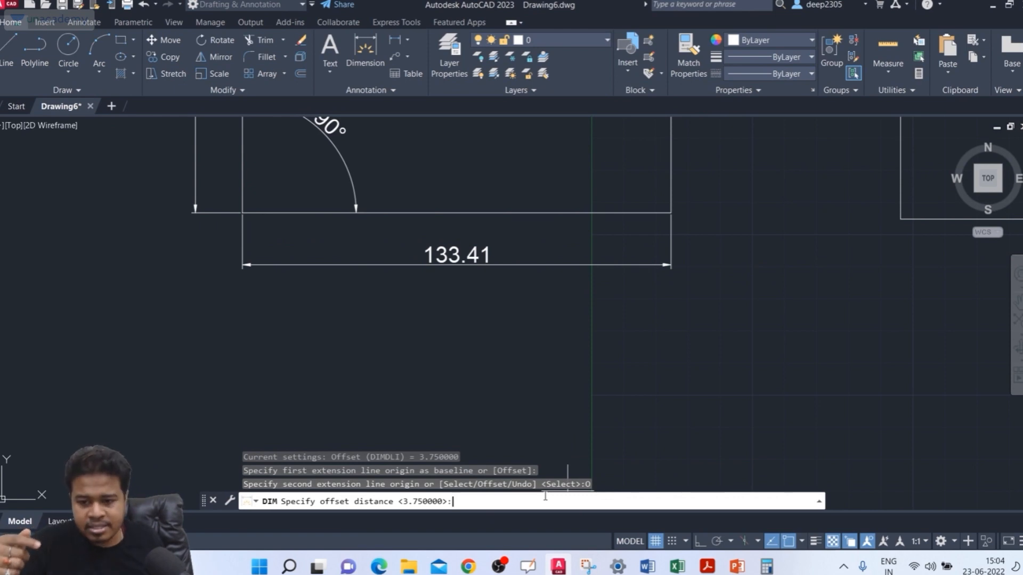
text(1)
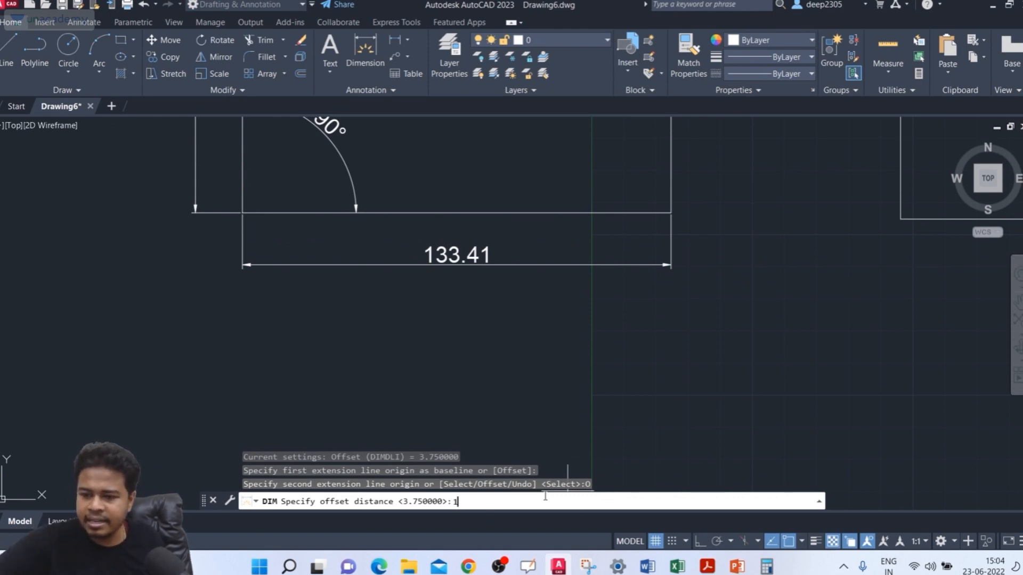
text(0)
key(Return)
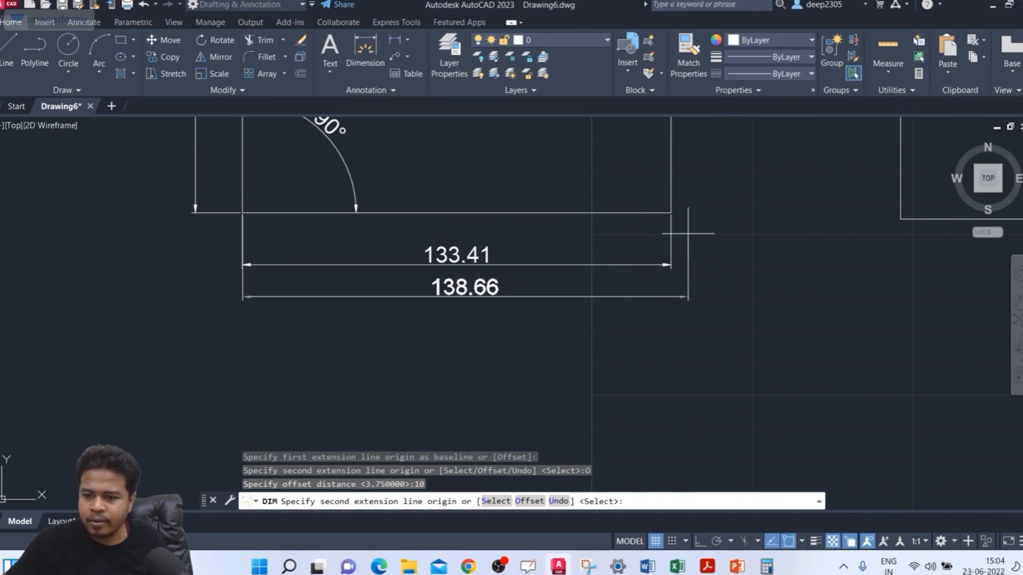
Step: Add a baseline dimension to the bottom-right corner of the second rectangle from the left
scroll(794, 250, down, 2)
middle_drag(799, 258, 748, 280)
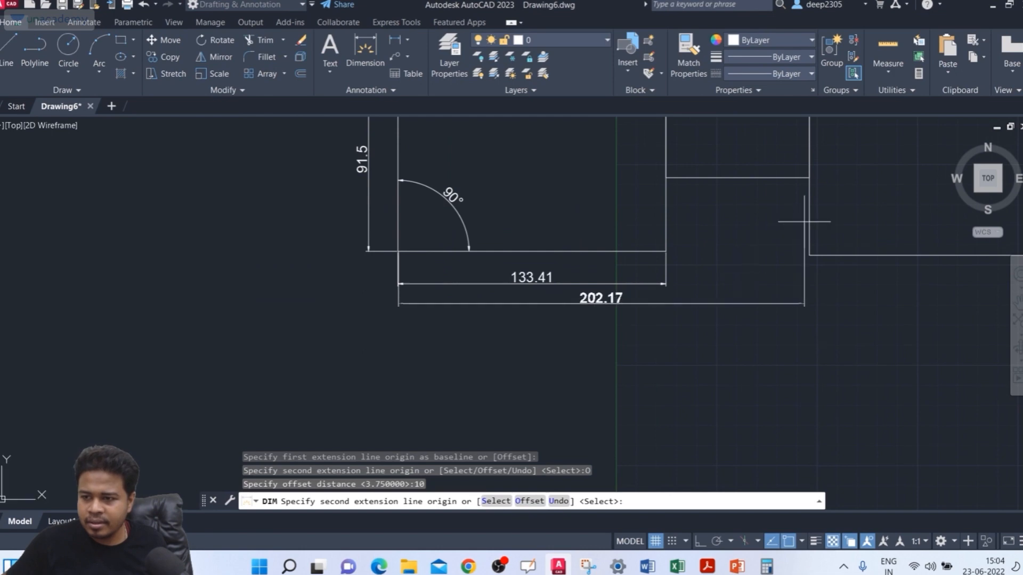
click(809, 177)
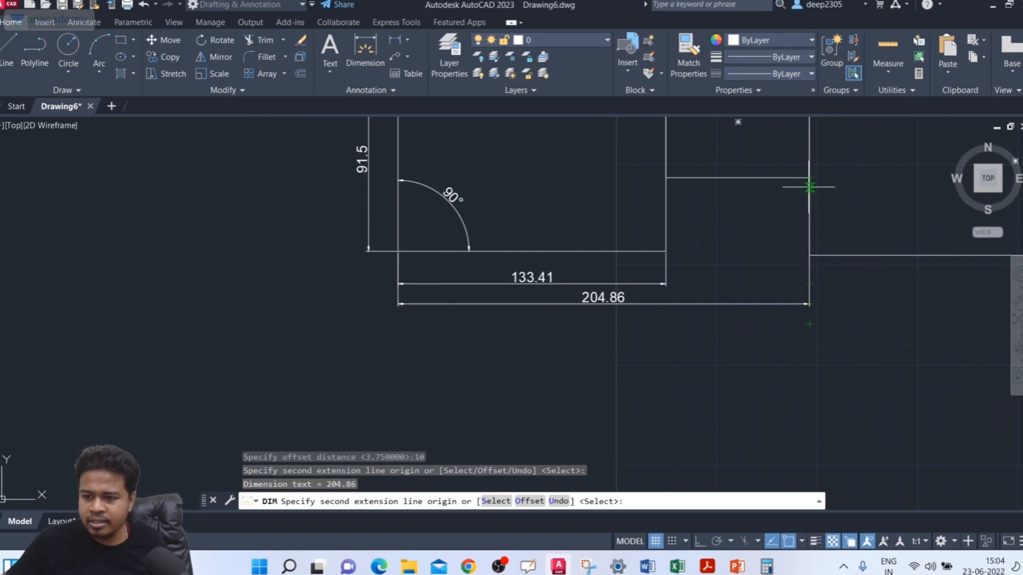
Step: Add another baseline dimension to the bottom-right corner of the middle rectangle
middle_drag(856, 358, 612, 380)
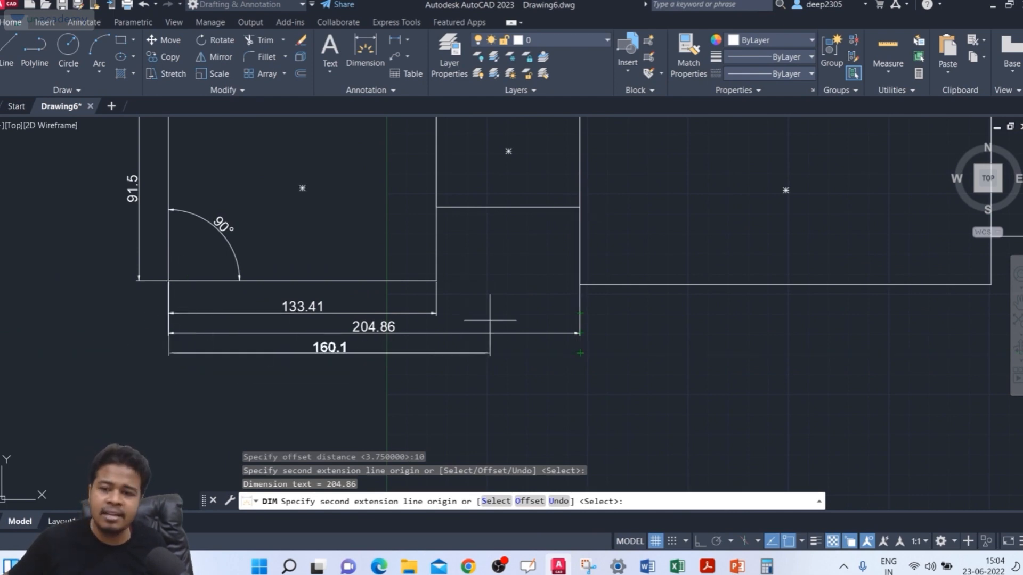
scroll(711, 334, down, 2)
middle_drag(712, 334, 636, 341)
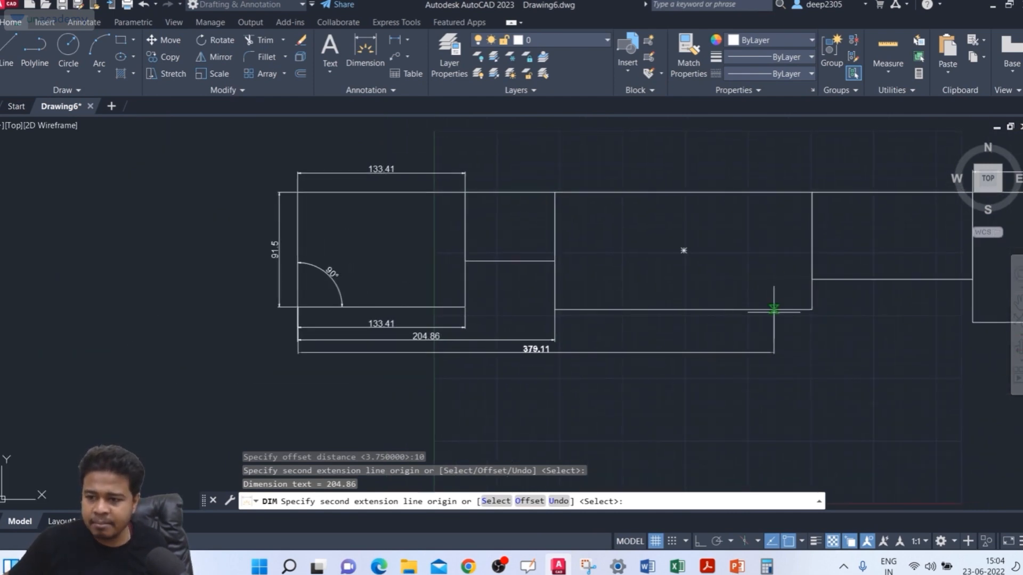
click(812, 309)
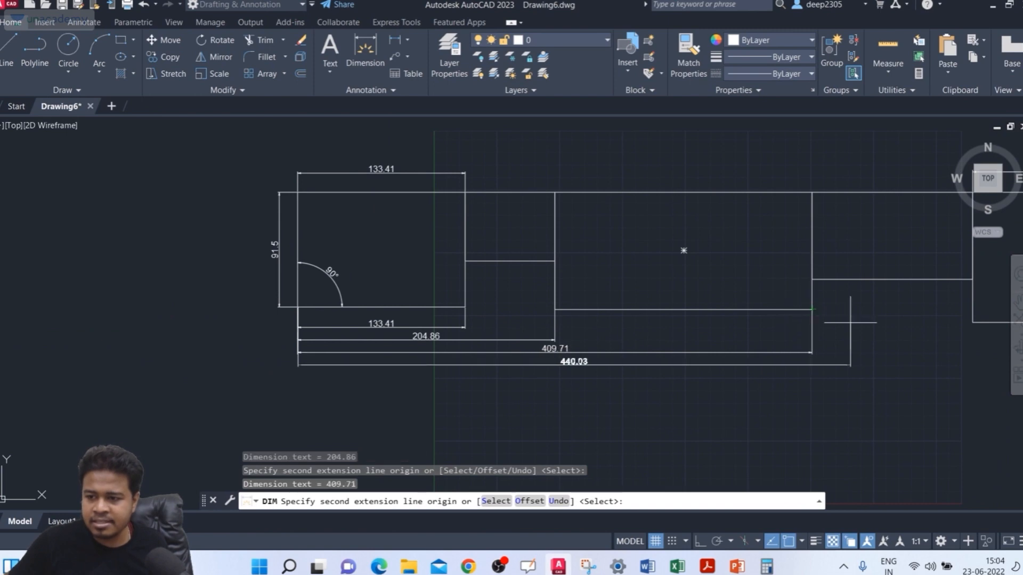
Step: Add baseline dimensions to the bottom-right corners of the fourth and rightmost rectangles and end the DIM command
middle_drag(972, 290, 850, 296)
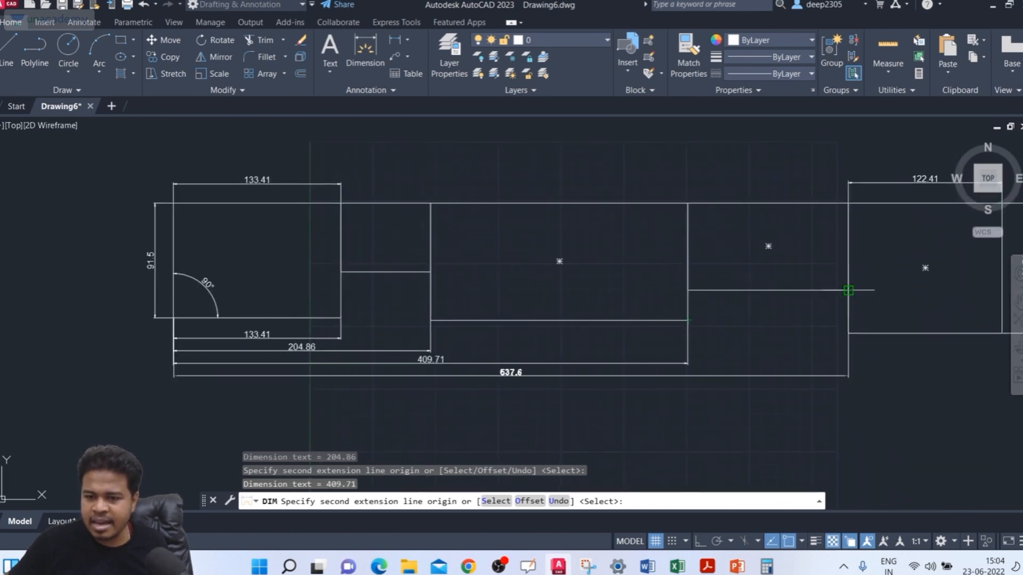
click(848, 290)
middle_drag(1012, 333, 823, 336)
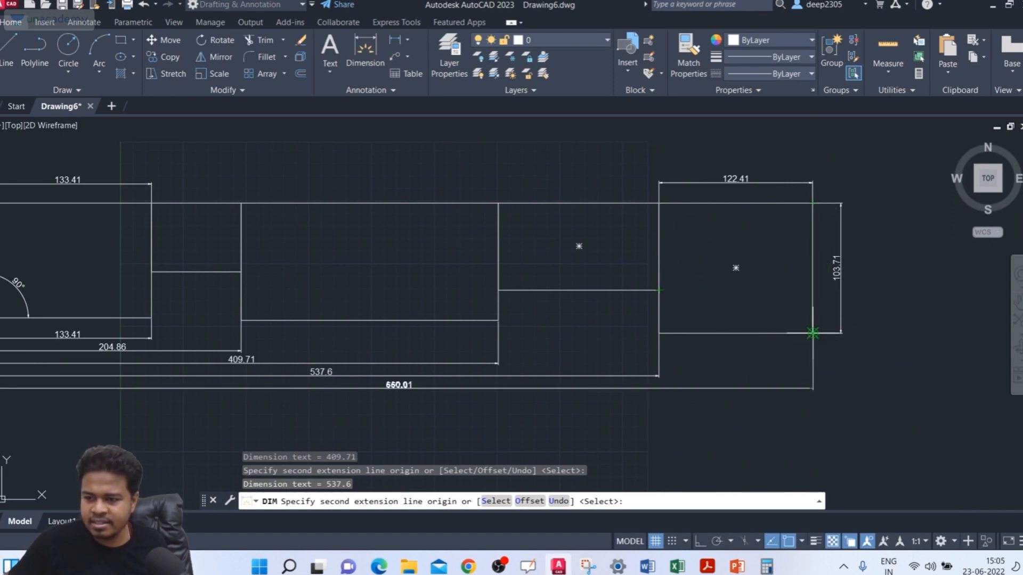
scroll(813, 333, up, 5)
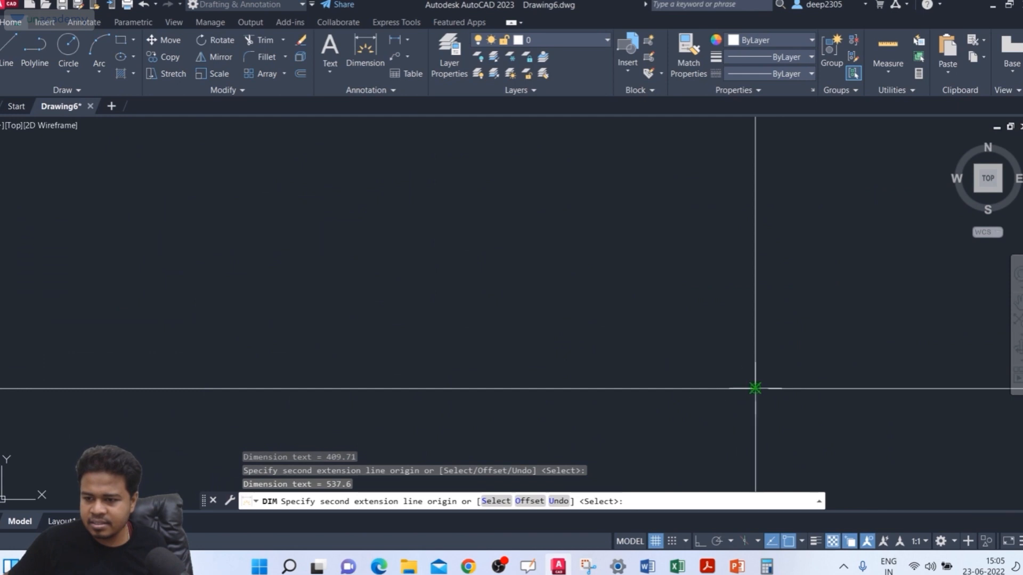
scroll(754, 389, down, 5)
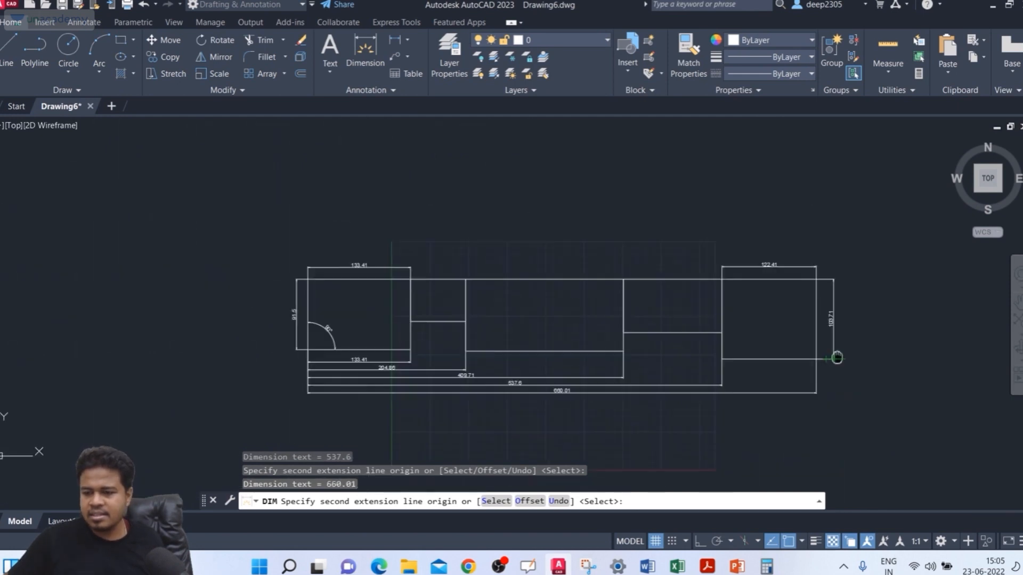
key(Return)
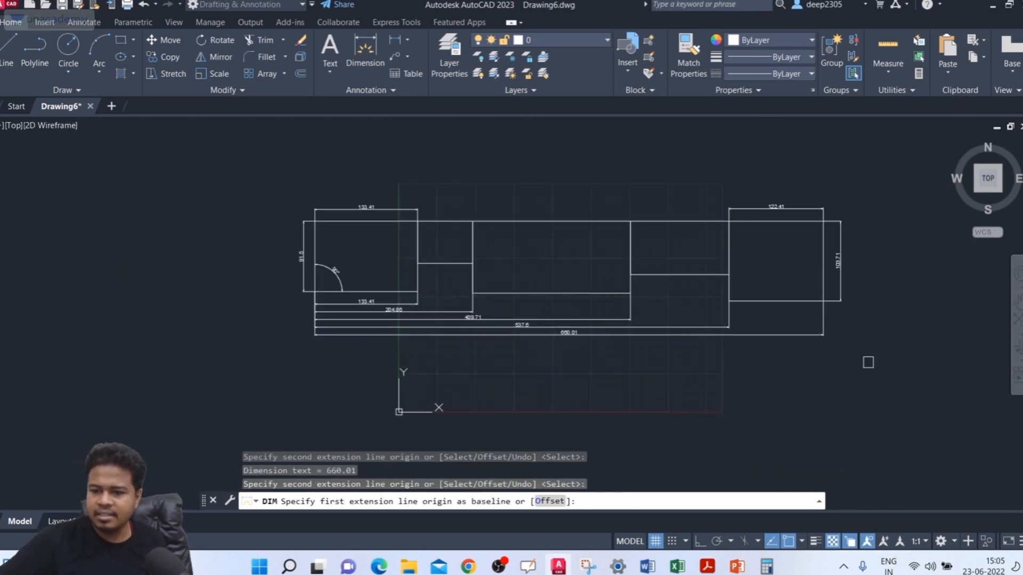
scroll(405, 333, up, 4)
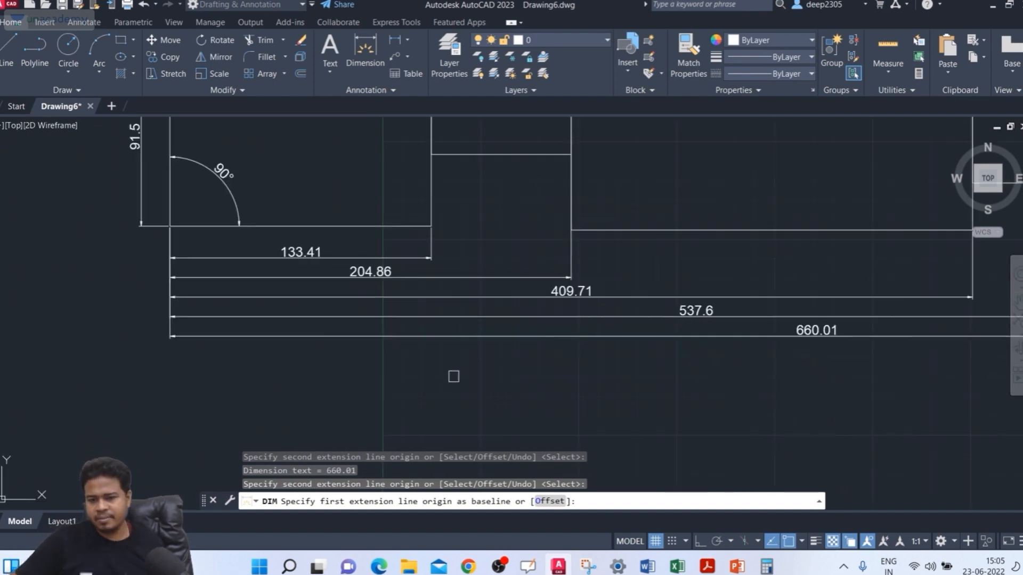
key(Escape)
key(Escape)
Step: Start DIM with the Baseline option, using the right extension line of the dimension above the leftmost rectangle as the baseline
middle_drag(511, 370, 484, 355)
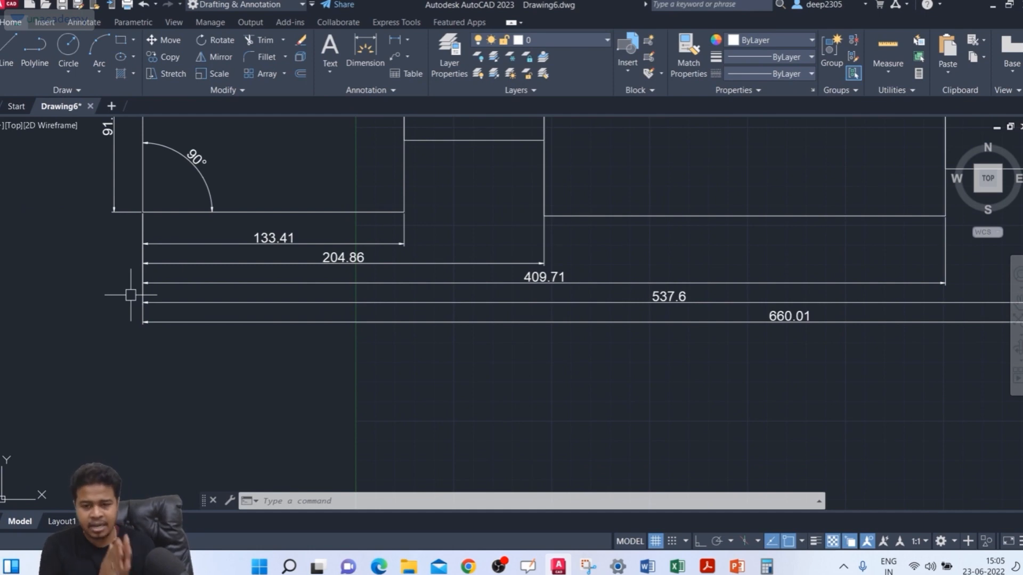
scroll(475, 251, down, 5)
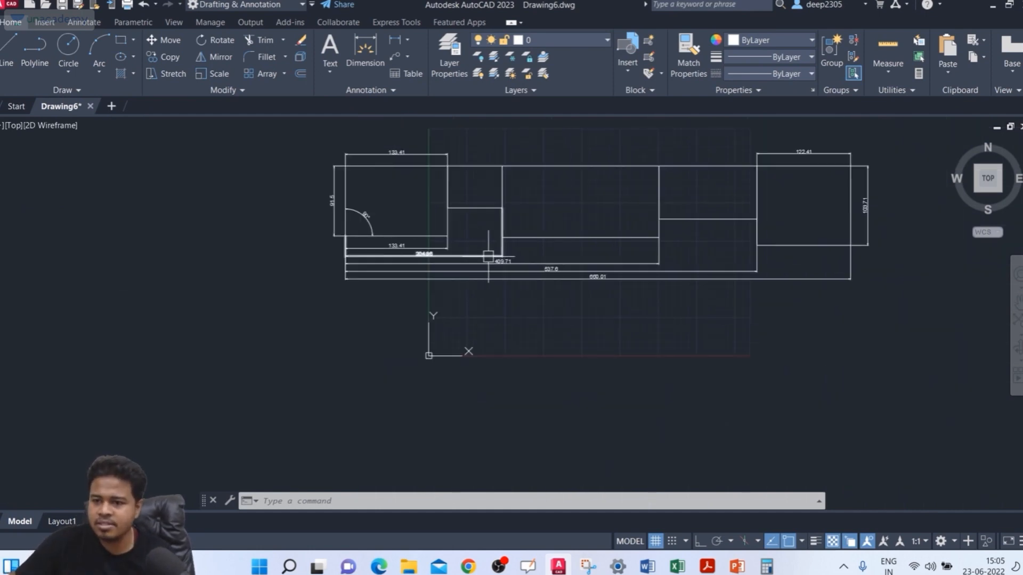
scroll(488, 269, up, 1)
scroll(488, 304, up, 2)
mouse_move(476, 294)
middle_down()
mouse_move(467, 355)
mouse_move(432, 336)
middle_up()
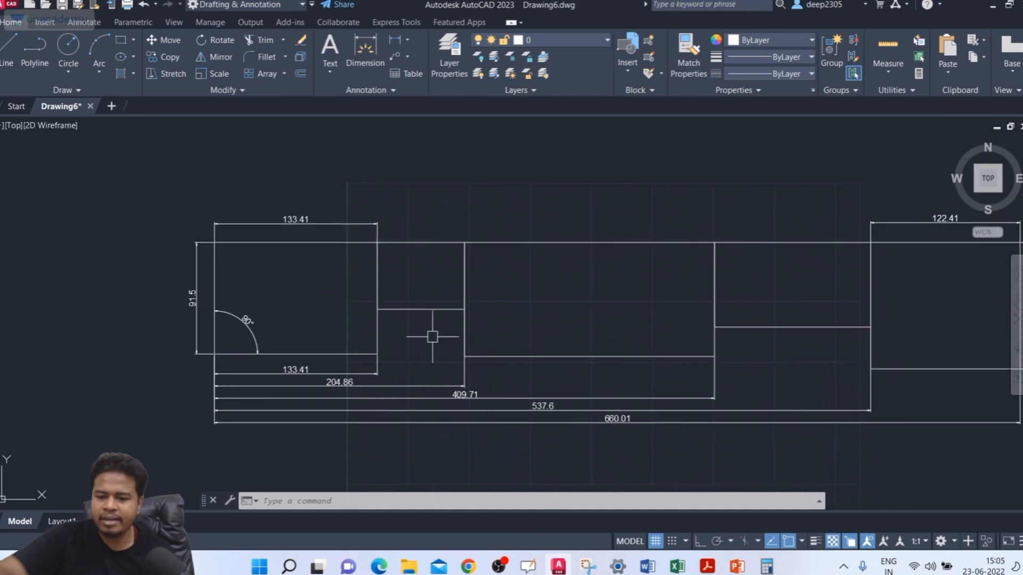
text(dim)
key(Return)
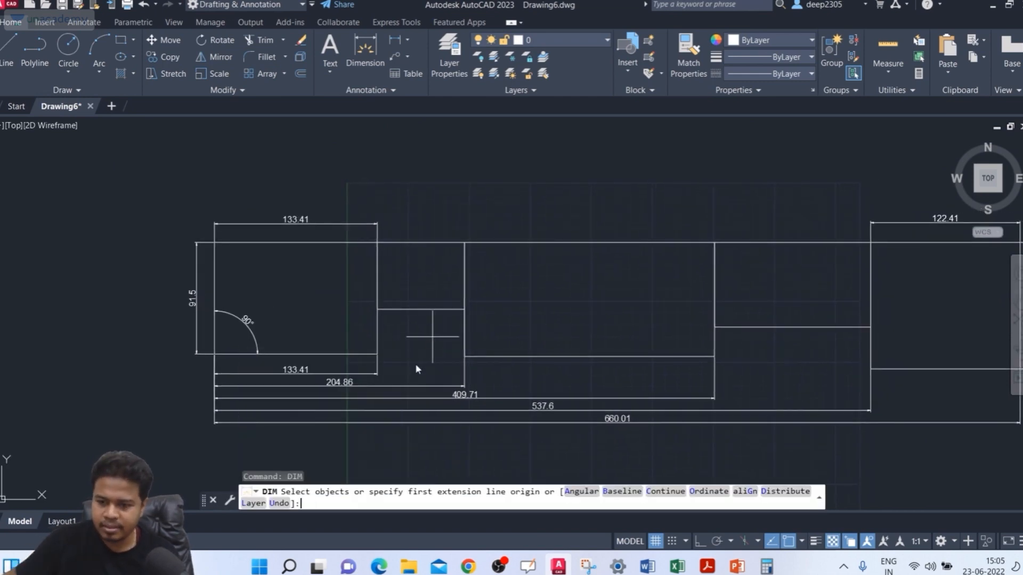
click(621, 494)
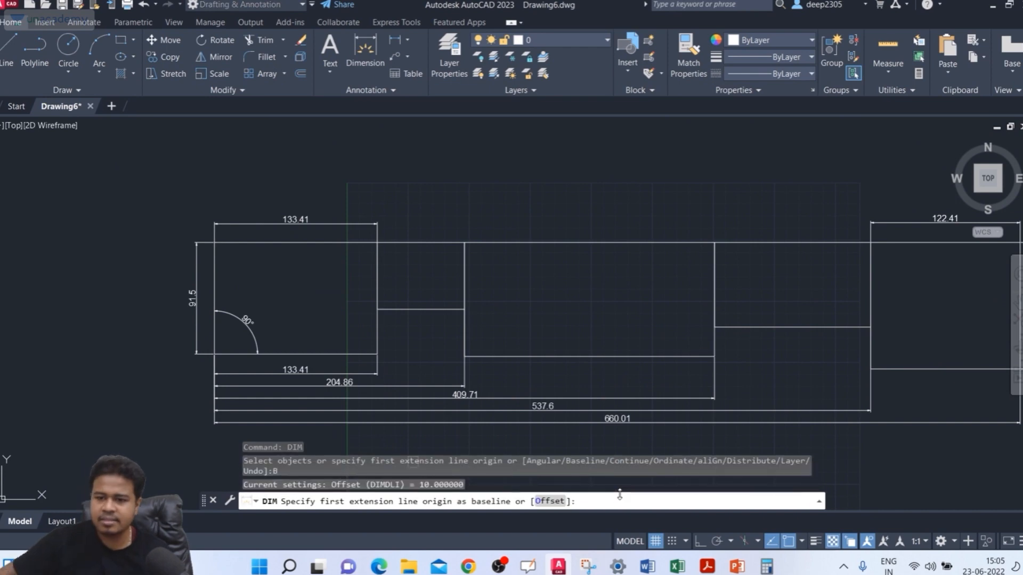
scroll(303, 219, up, 2)
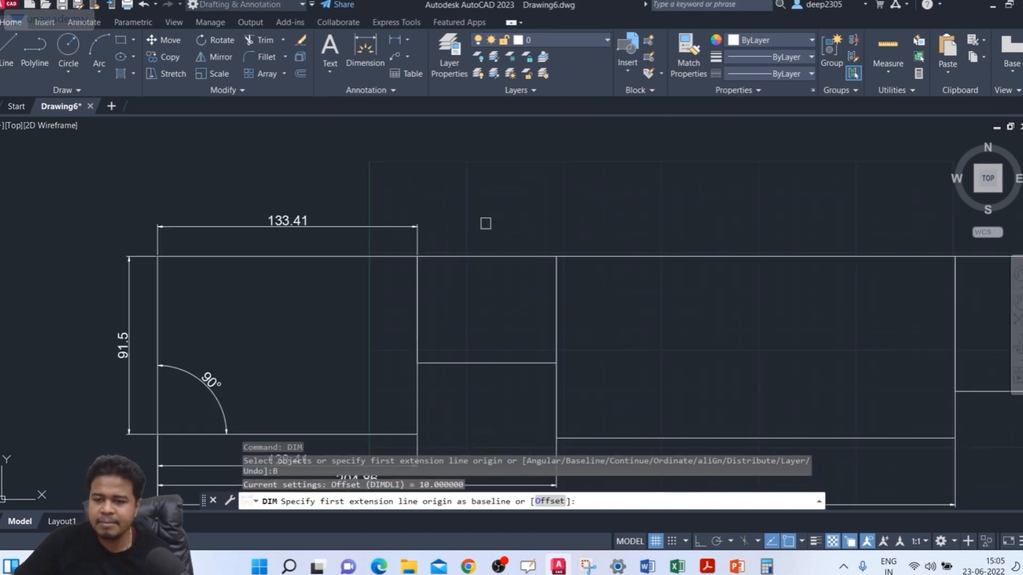
middle_drag(485, 224, 423, 228)
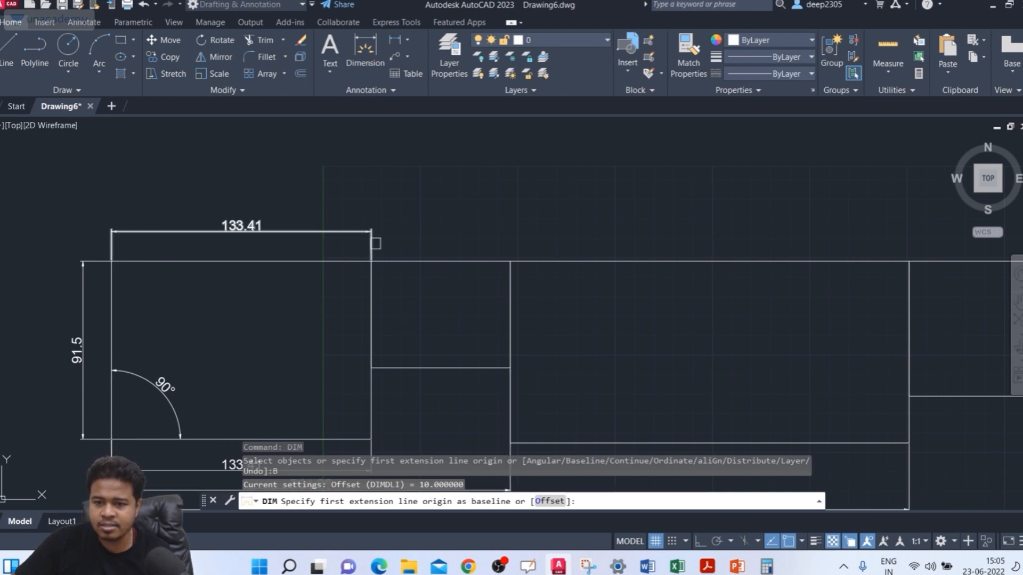
click(372, 235)
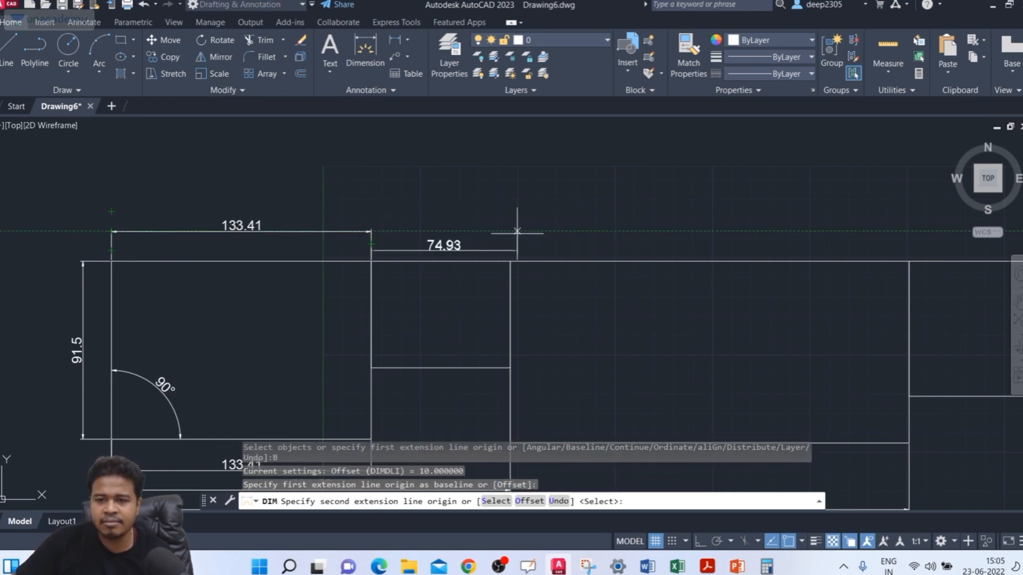
Step: Add baseline dimensions to the top-right corners of the second and middle rectangles
click(512, 247)
middle_drag(514, 229, 429, 217)
click(416, 249)
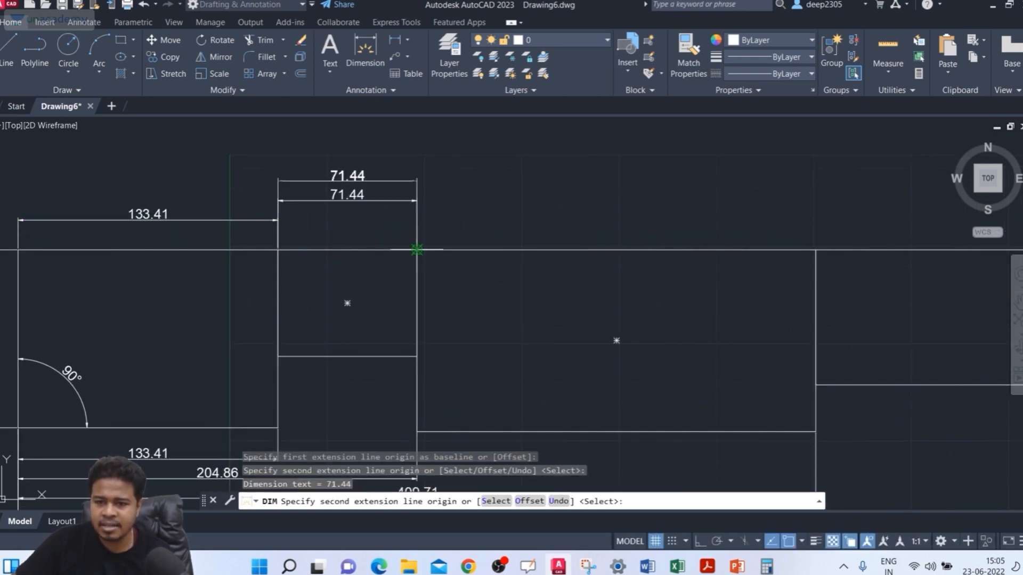
click(815, 249)
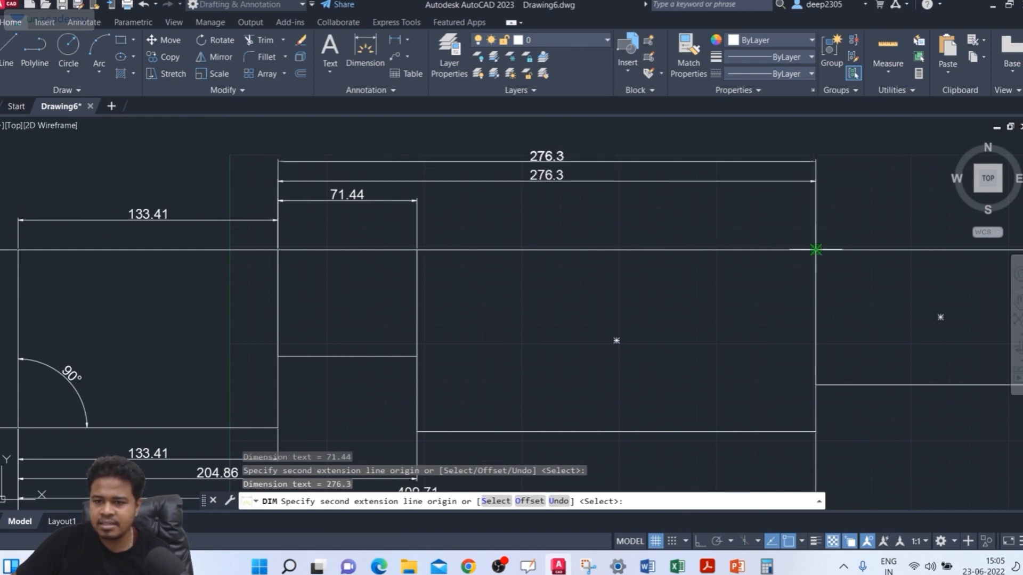
Step: Add baseline dimensions to the top-right corners of the fourth and rightmost rectangles and end the DIM command
middle_drag(815, 250, 450, 251)
scroll(449, 251, down, 2)
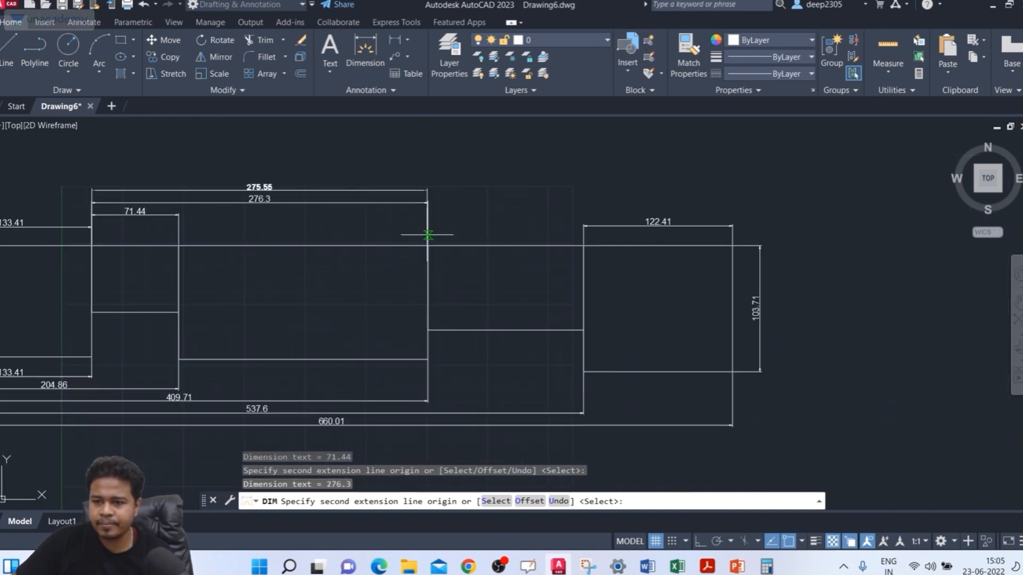
click(583, 244)
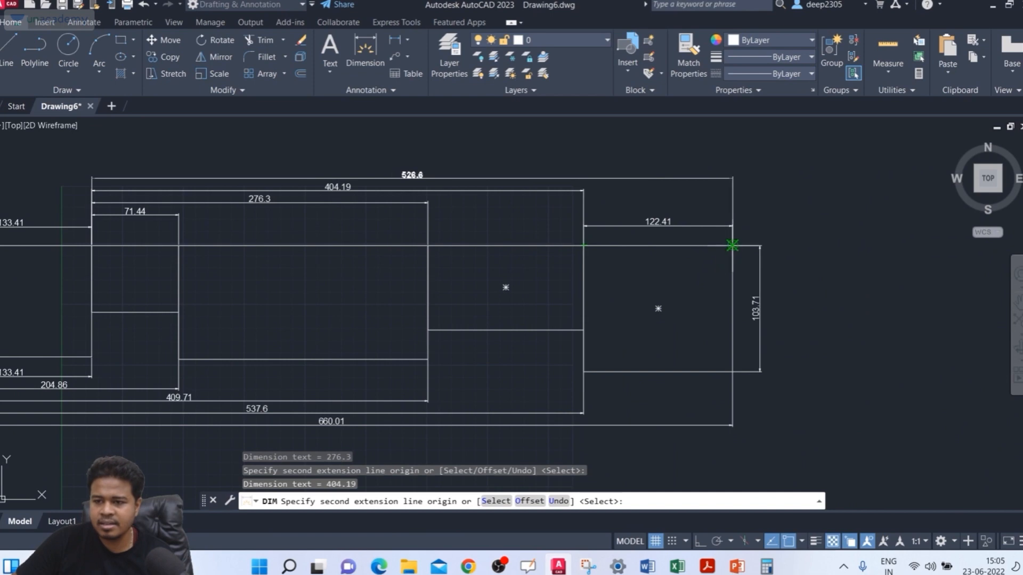
click(732, 245)
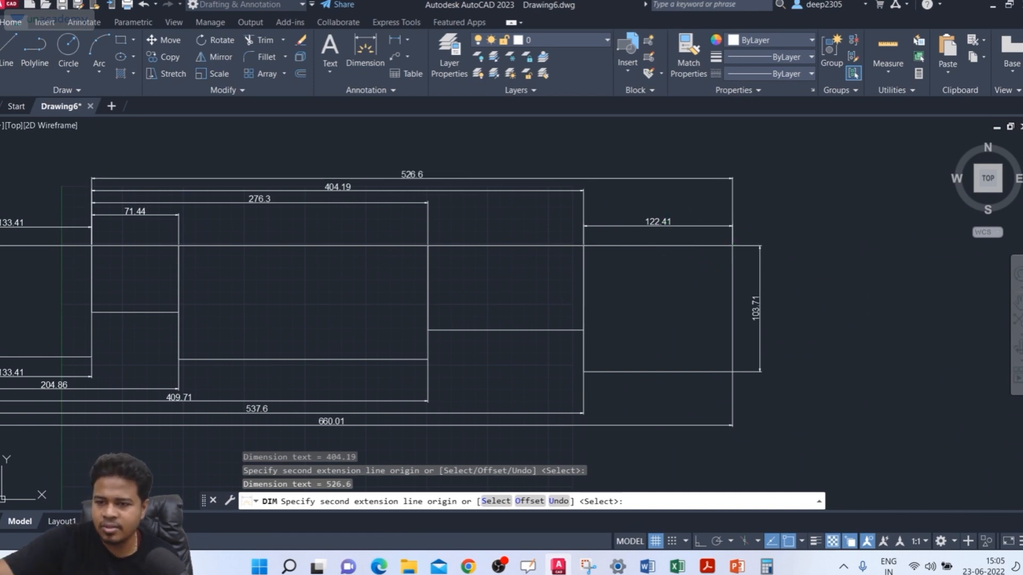
key(Return)
key(Return)
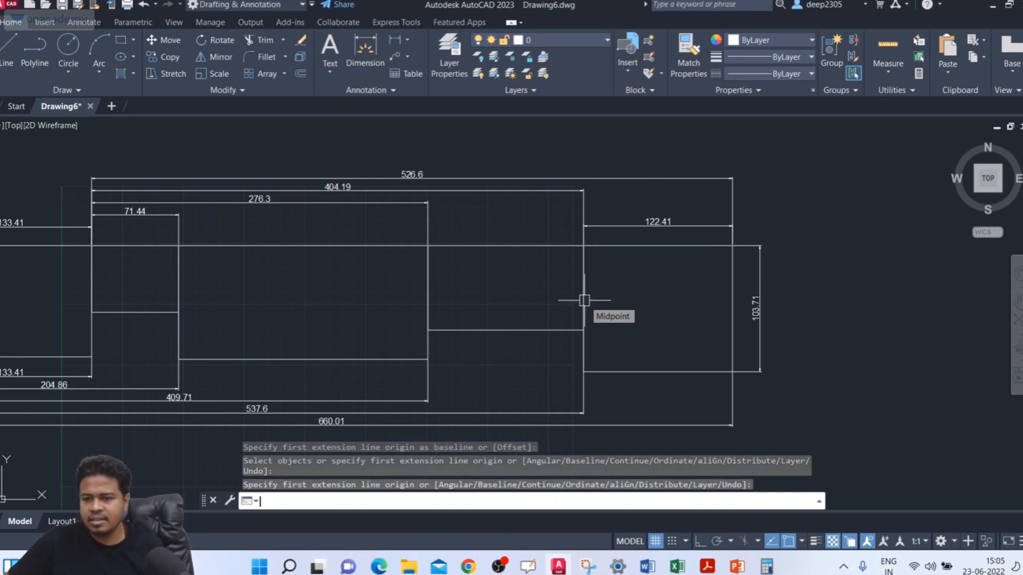
key(Escape)
Step: Examine the stacked baseline dimensions above and below the row of rectangles and the extension lines they start from
scroll(293, 234, down, 3)
scroll(347, 189, up, 2)
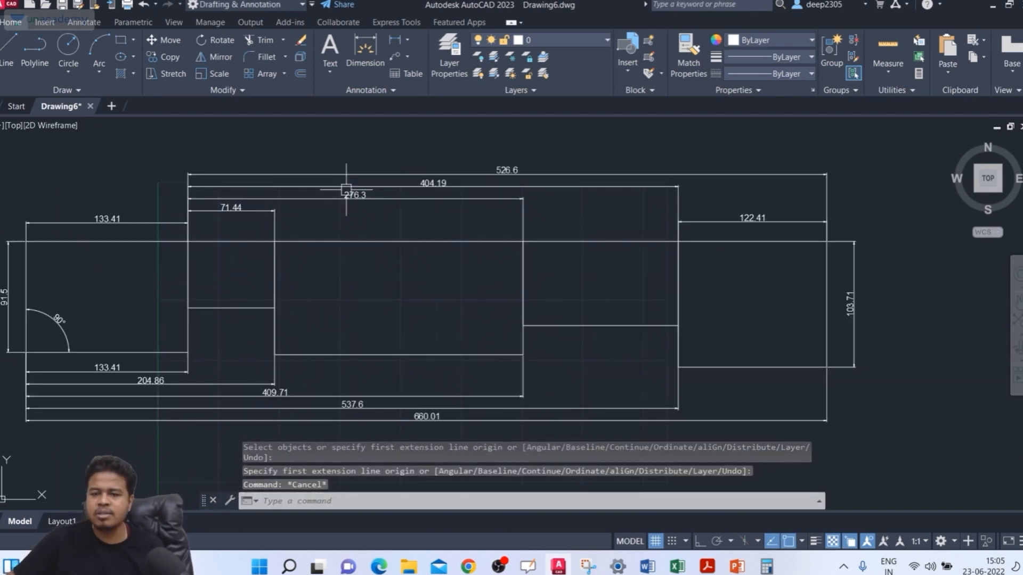
mouse_move(285, 246)
middle_down()
mouse_move(325, 195)
mouse_move(313, 240)
middle_up()
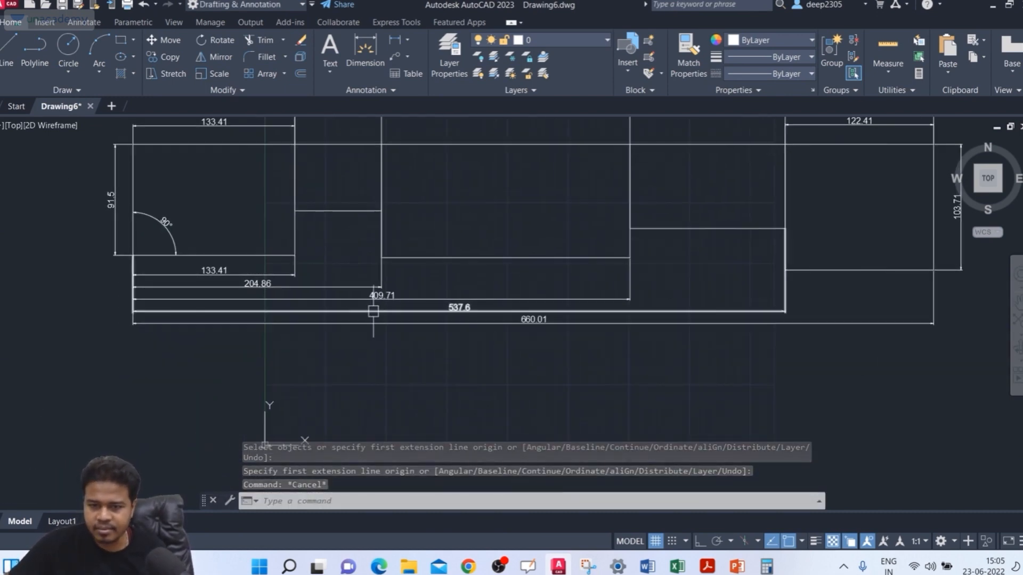
scroll(366, 293, down, 2)
scroll(484, 187, up, 3)
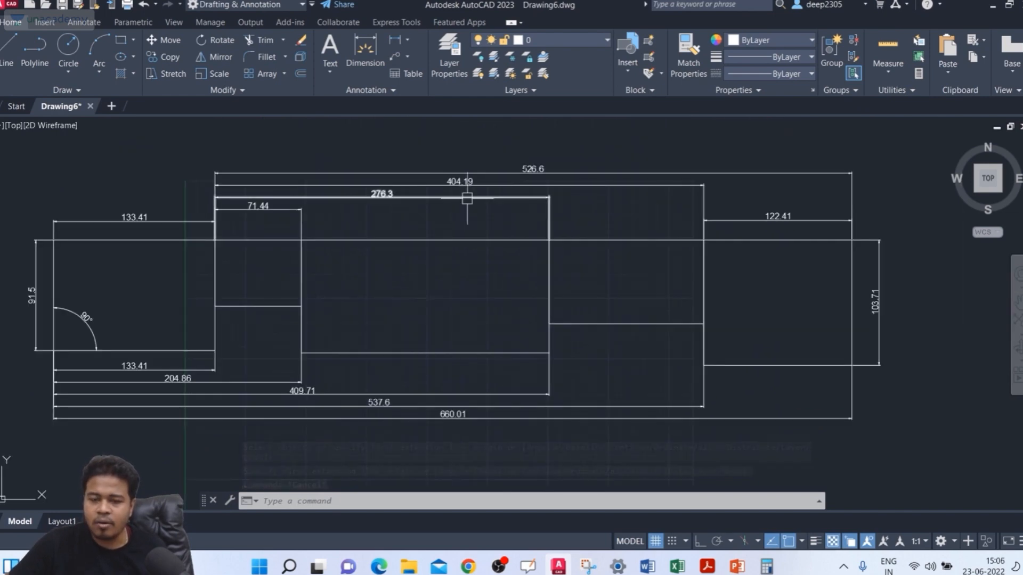
scroll(458, 201, up, 2)
middle_drag(454, 203, 474, 235)
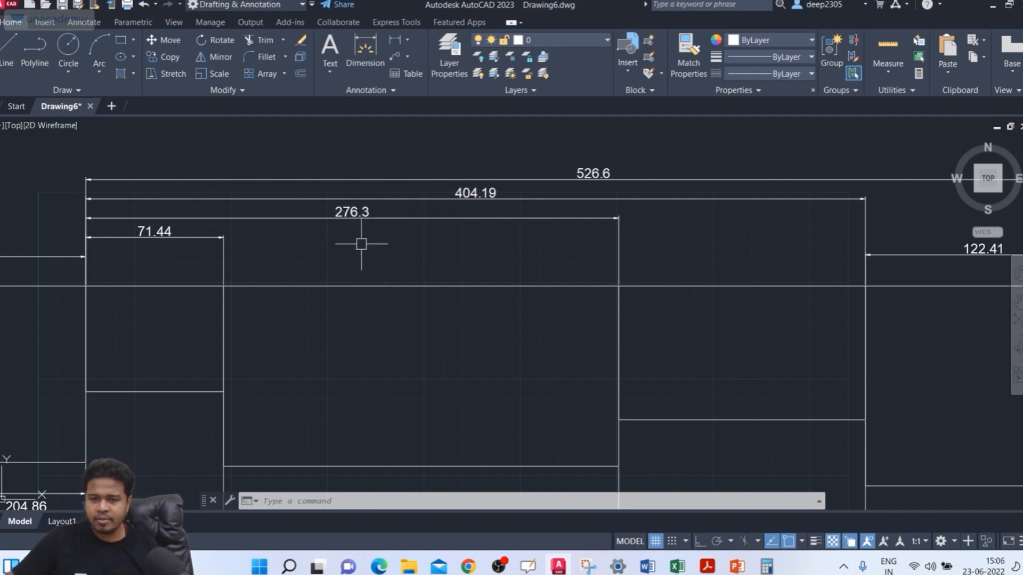
scroll(411, 235, down, 3)
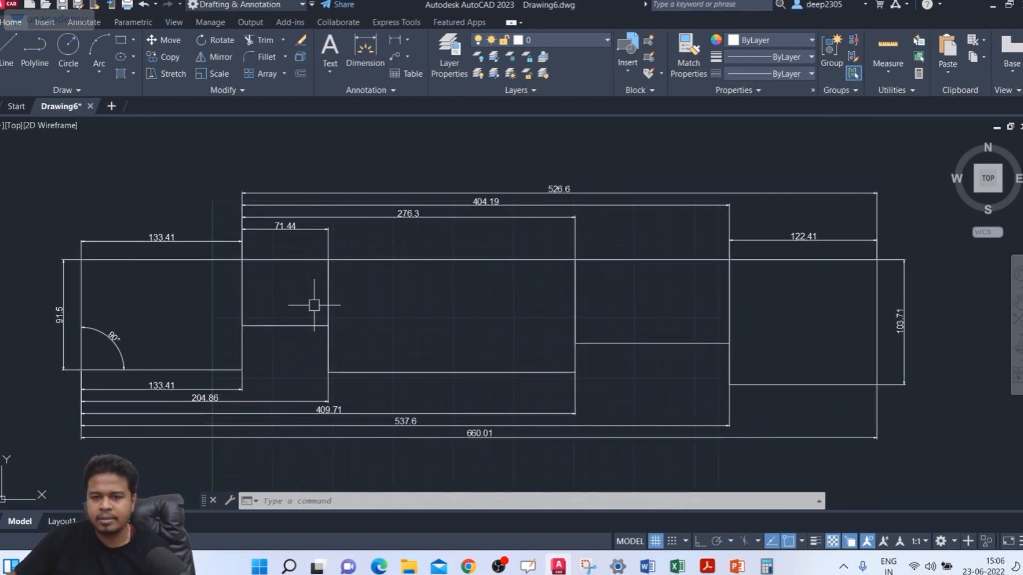
Step: Delete the four stacked baseline dimensions below the rectangles, keeping the dimension directly under the leftmost rectangle
click(298, 381)
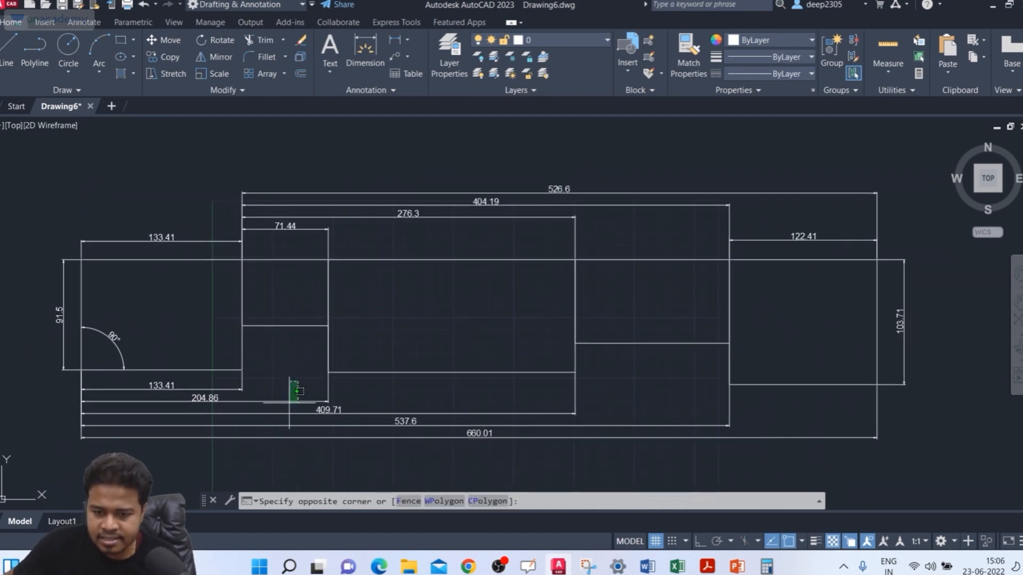
click(280, 461)
key(Delete)
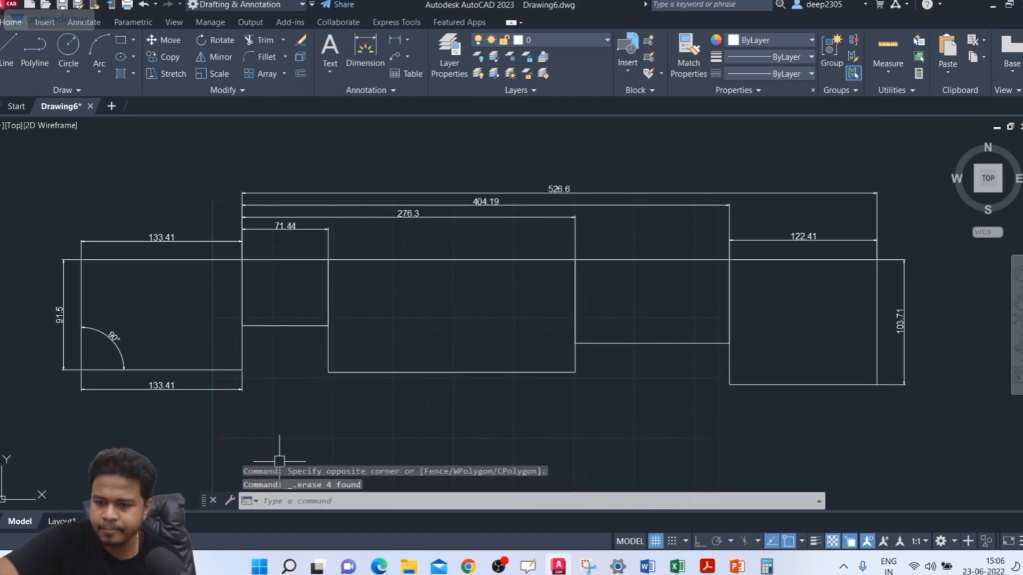
Step: Start DIM with the Continue option from the right extension line of the dimension below the leftmost rectangle
text(DIM)
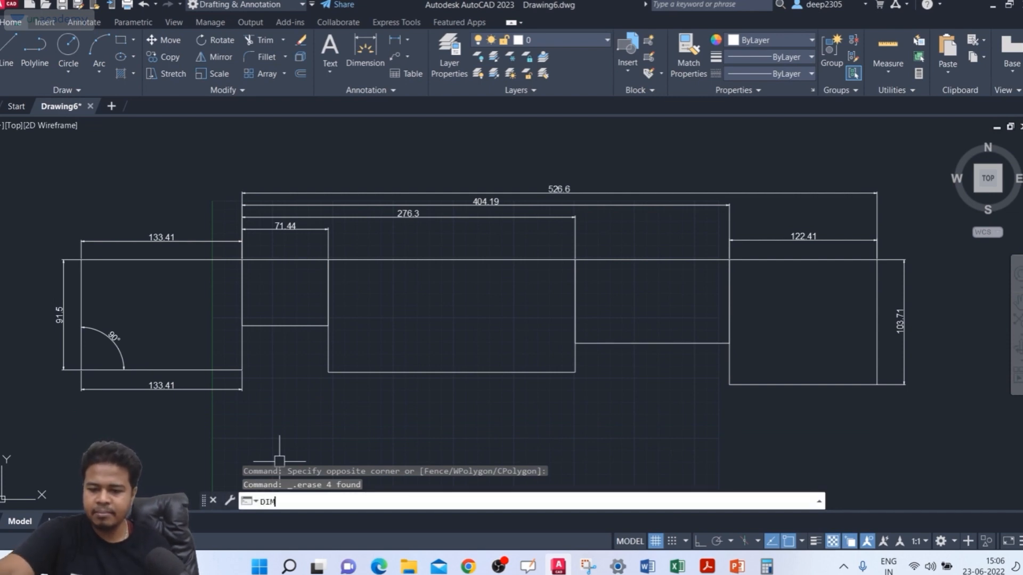
key(Return)
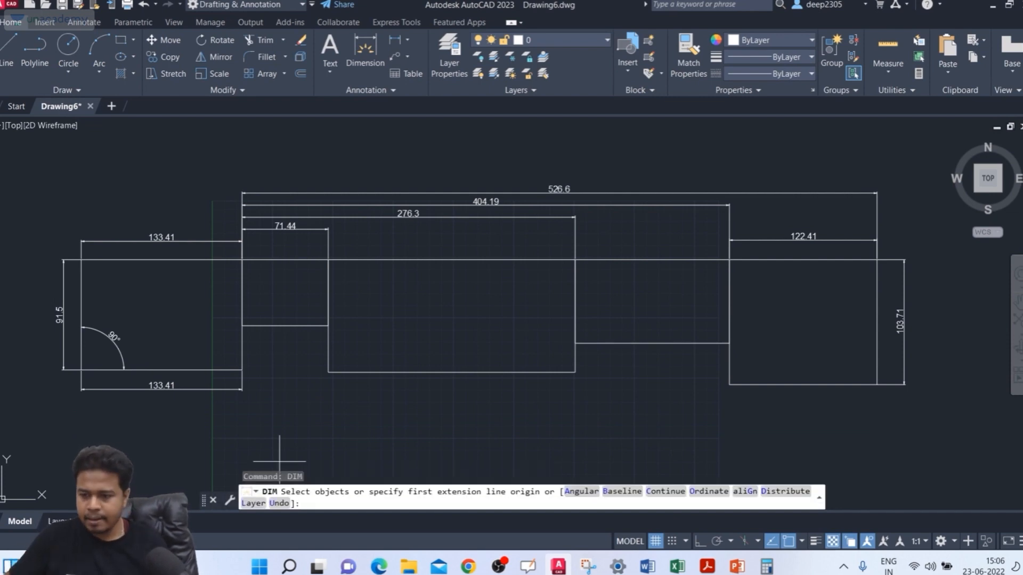
click(672, 495)
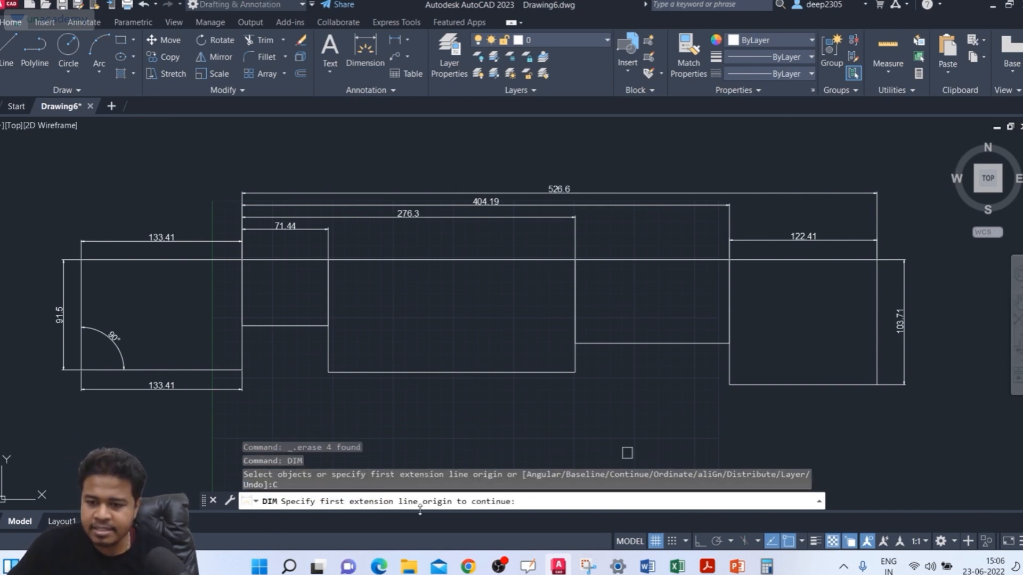
scroll(117, 362, up, 3)
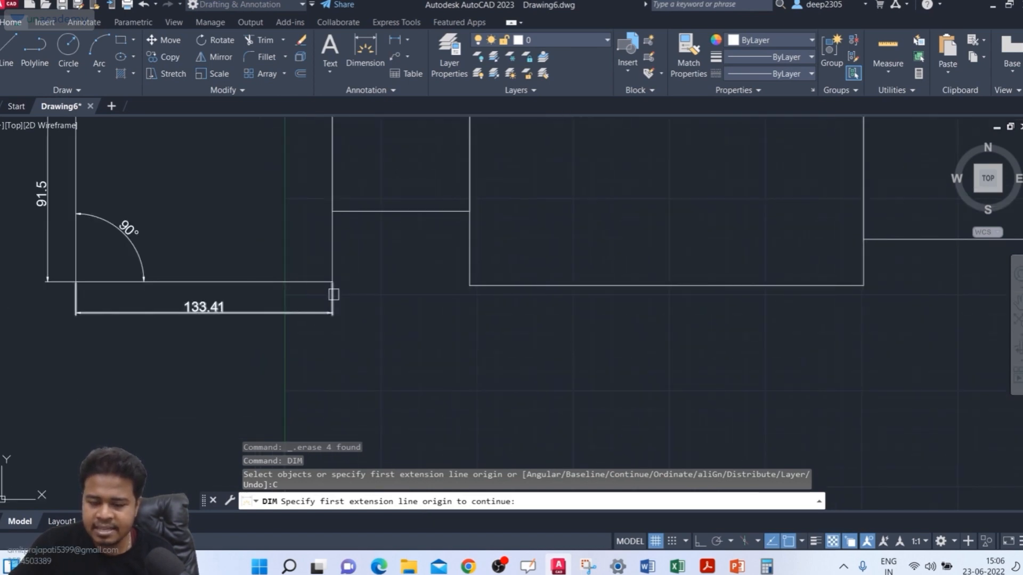
click(334, 294)
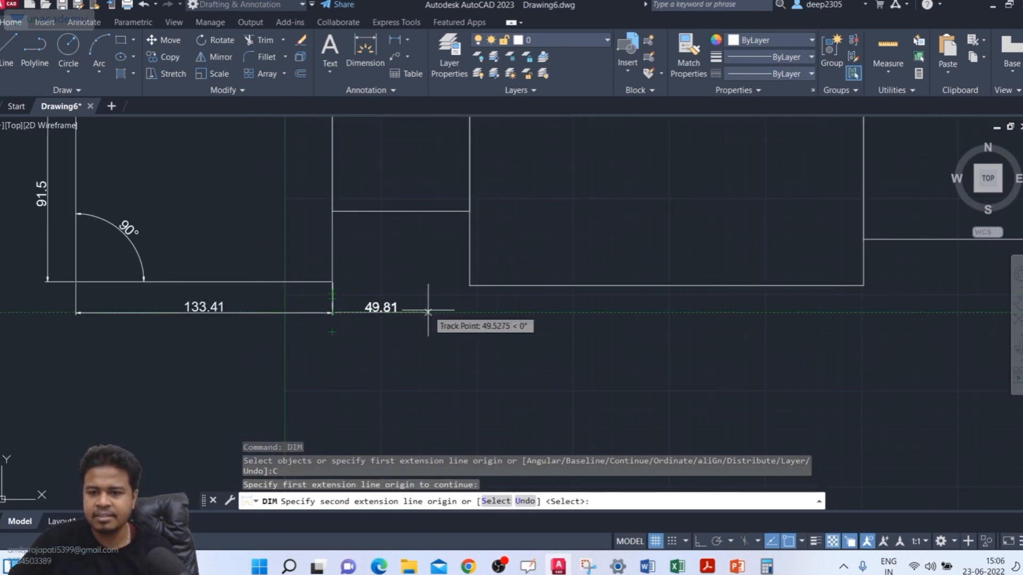
Step: Add continued dimensions in line to the bottom-left and bottom-right corners of the middle rectangle
scroll(476, 336, down, 3)
scroll(447, 338, up, 5)
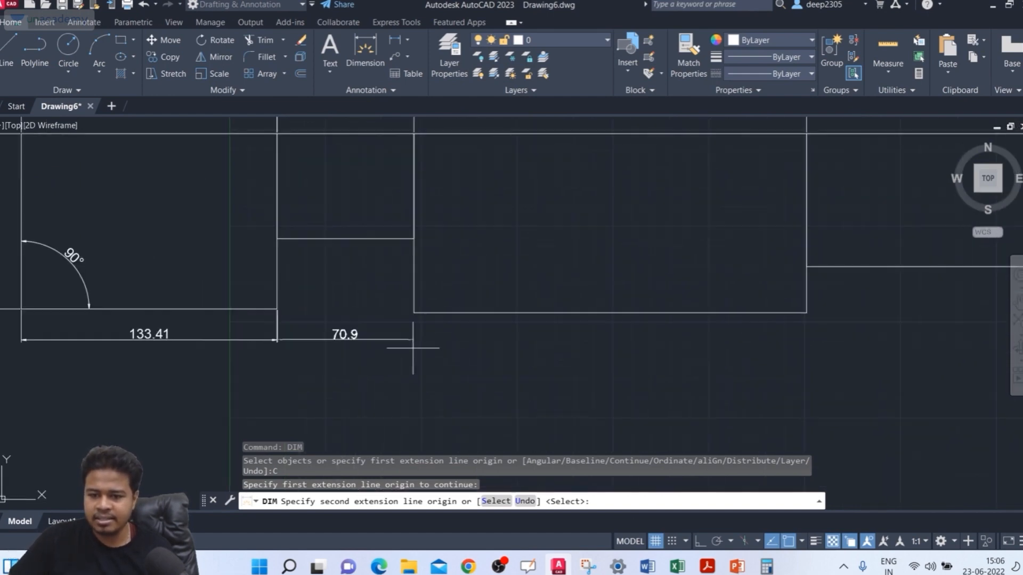
click(413, 292)
scroll(442, 307, down, 2)
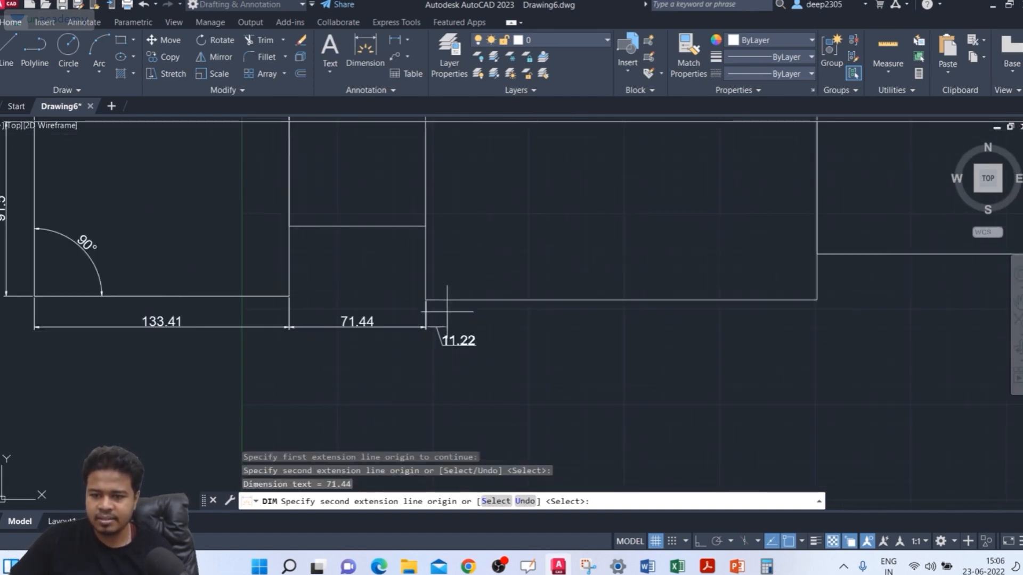
middle_drag(446, 308, 324, 314)
click(692, 306)
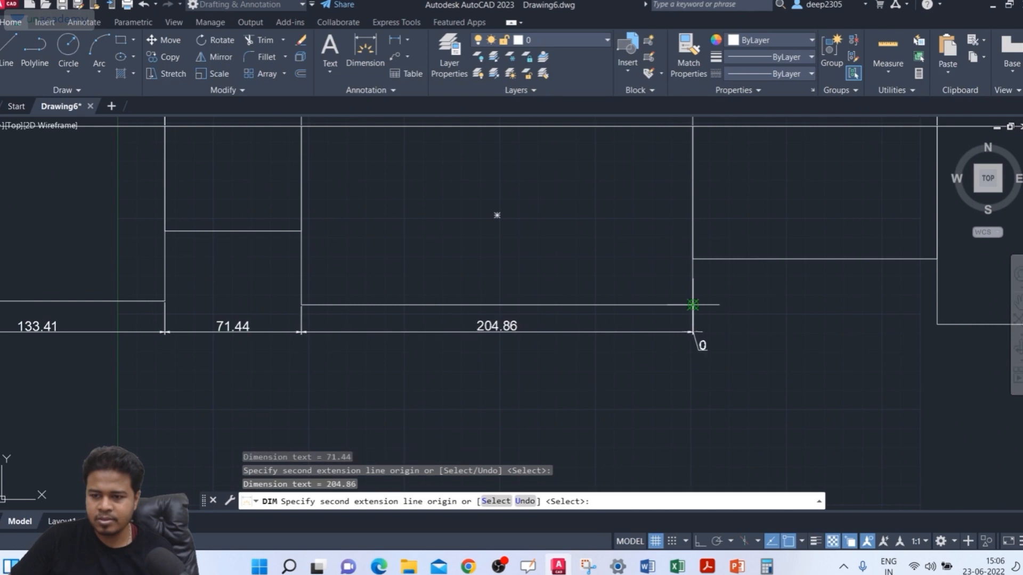
Step: Continue the dimension chain below the rectangles to the rightmost rectangle's bottom-left and bottom-right corners, and end the DIM command
scroll(655, 317, down, 3)
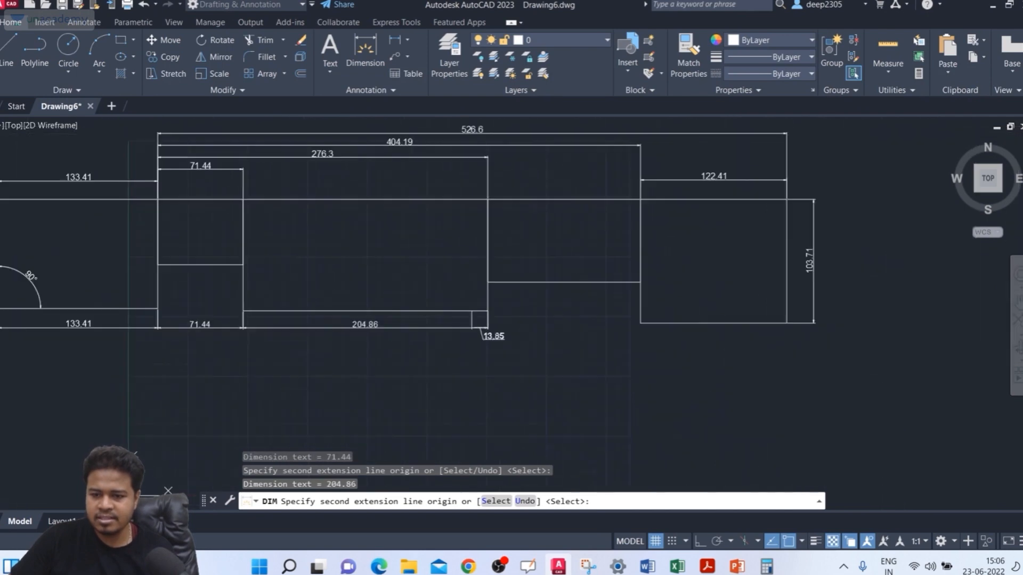
click(640, 323)
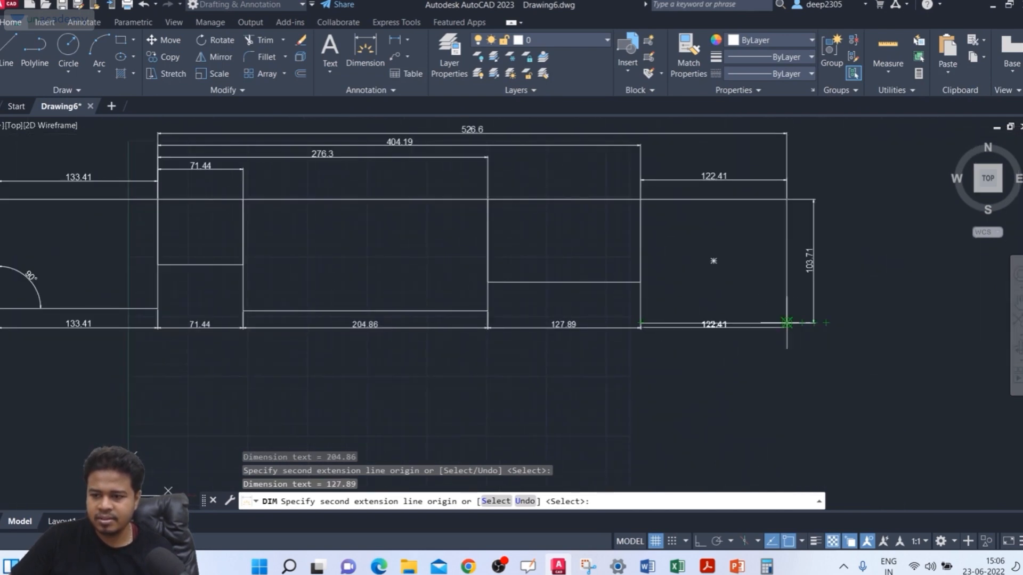
key(Return)
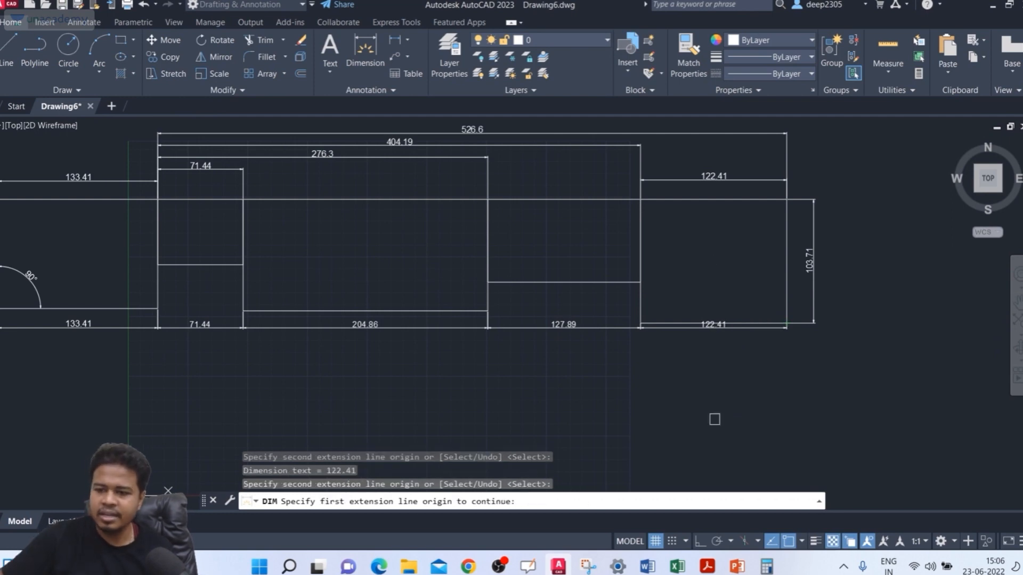
scroll(169, 351, up, 2)
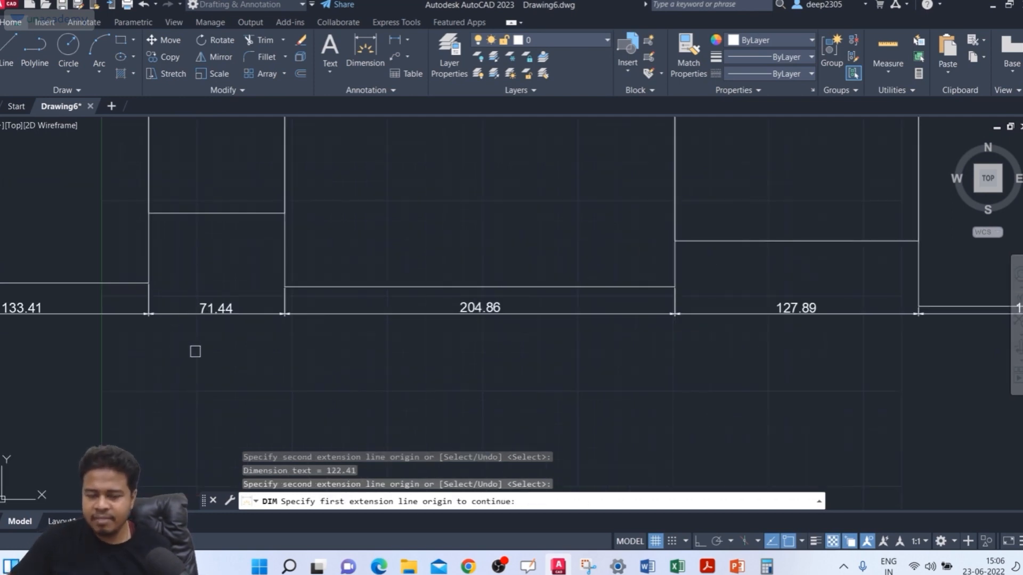
key(Escape)
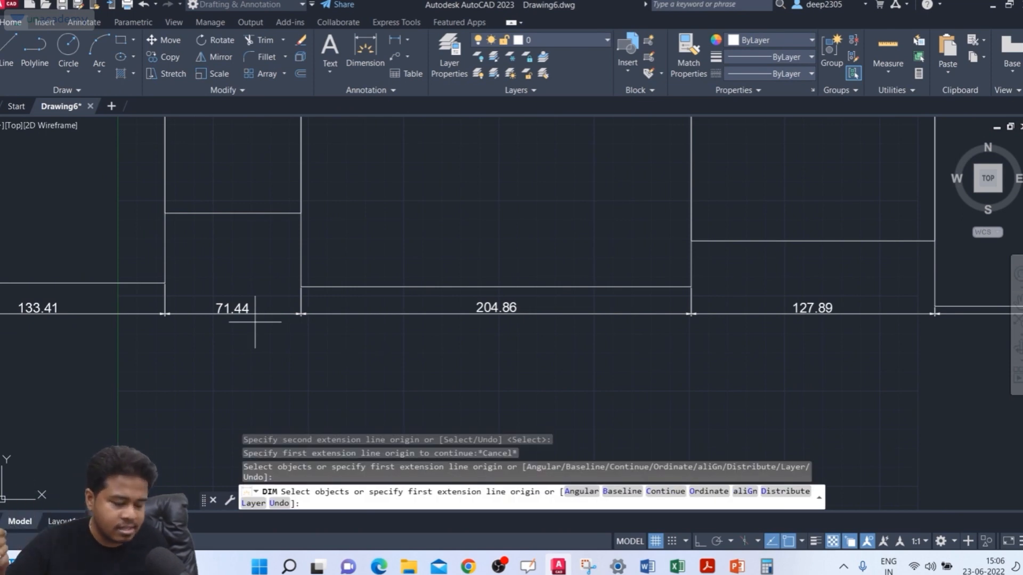
key(Return)
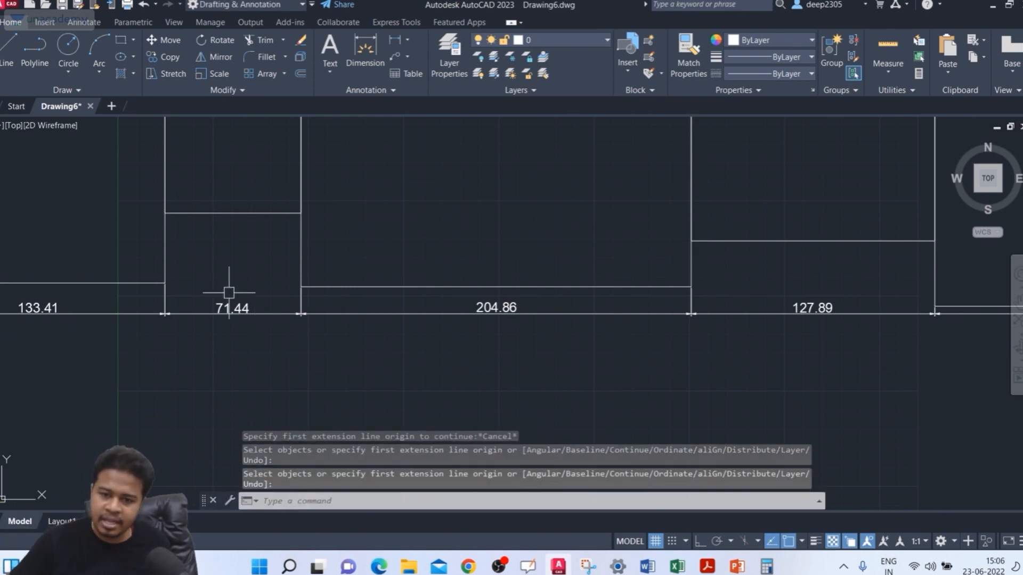
Step: Delete the four stacked baseline dimensions above the row of rectangles
scroll(575, 338, down, 5)
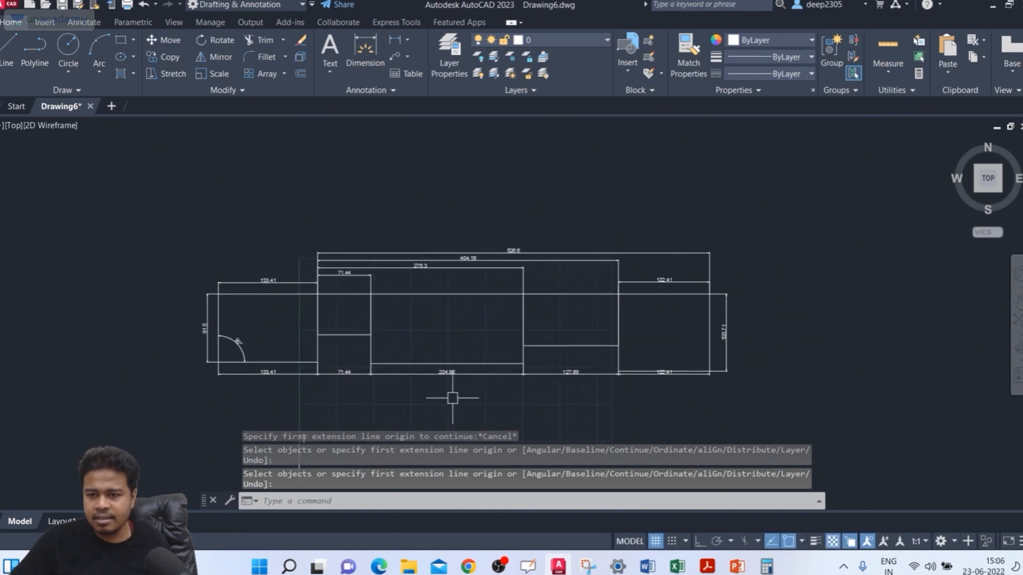
scroll(460, 225, up, 5)
click(460, 225)
click(175, 308)
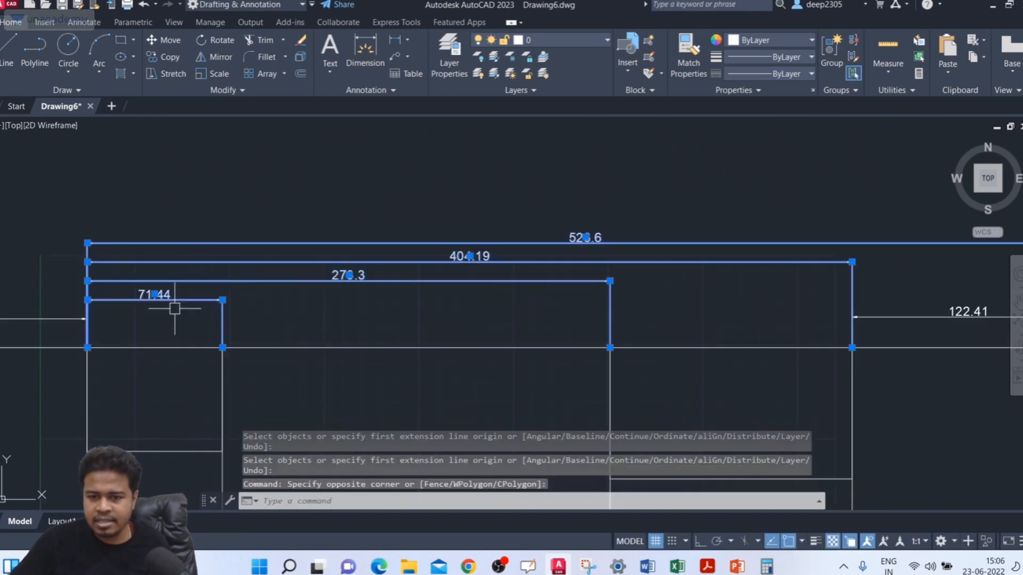
key(Delete)
Step: Start DIM with the Continue option from the right extension line of the dimension above the leftmost rectangle
text(D)
text(D)
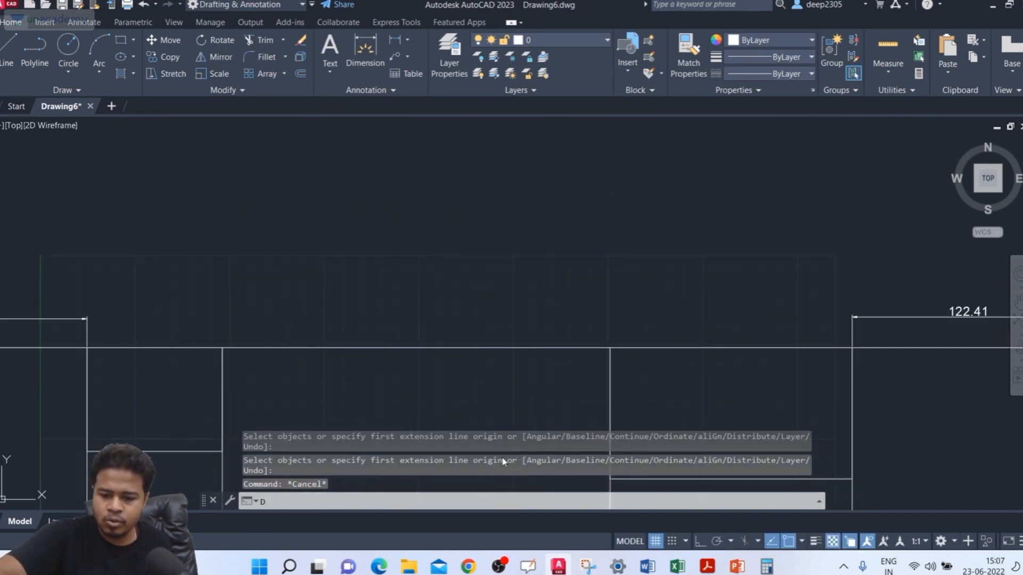
text(IM)
key(Return)
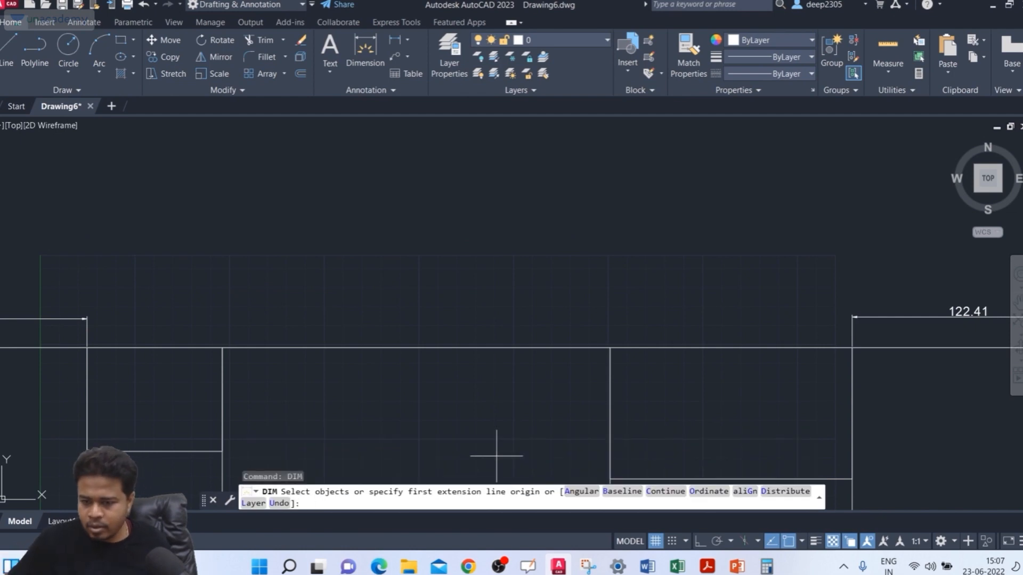
click(666, 492)
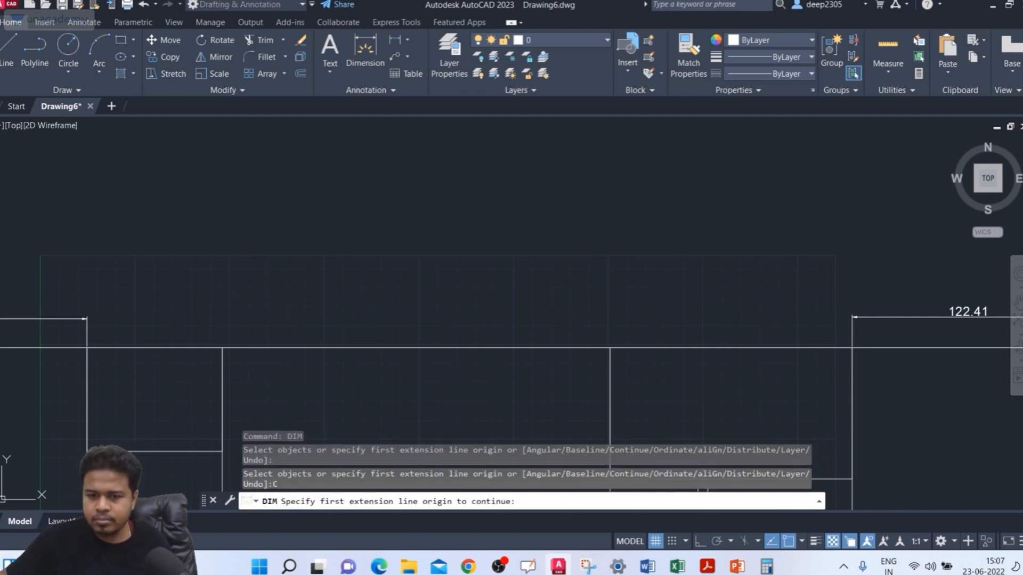
scroll(105, 332, up, 2)
click(71, 332)
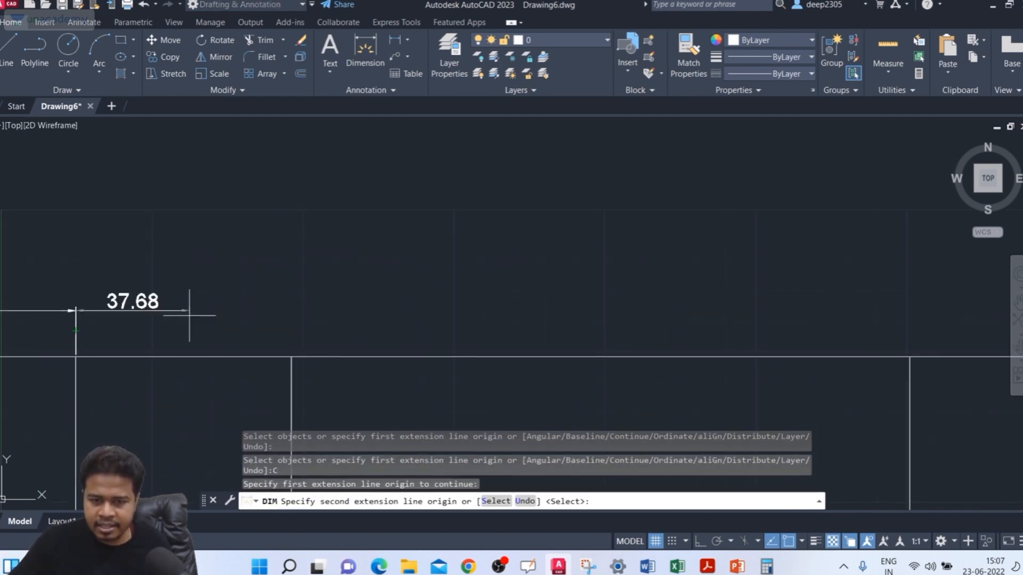
Step: Add continued dimensions above the second, third and fourth rectangles by picking their top-right corners, and end the chain
click(291, 356)
scroll(323, 298, down, 2)
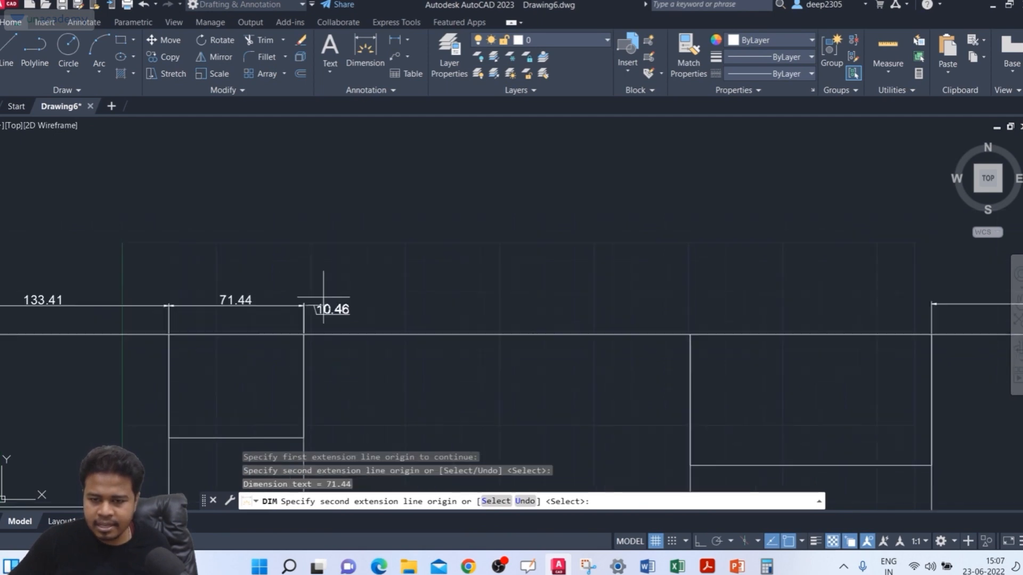
middle_drag(234, 300, 194, 297)
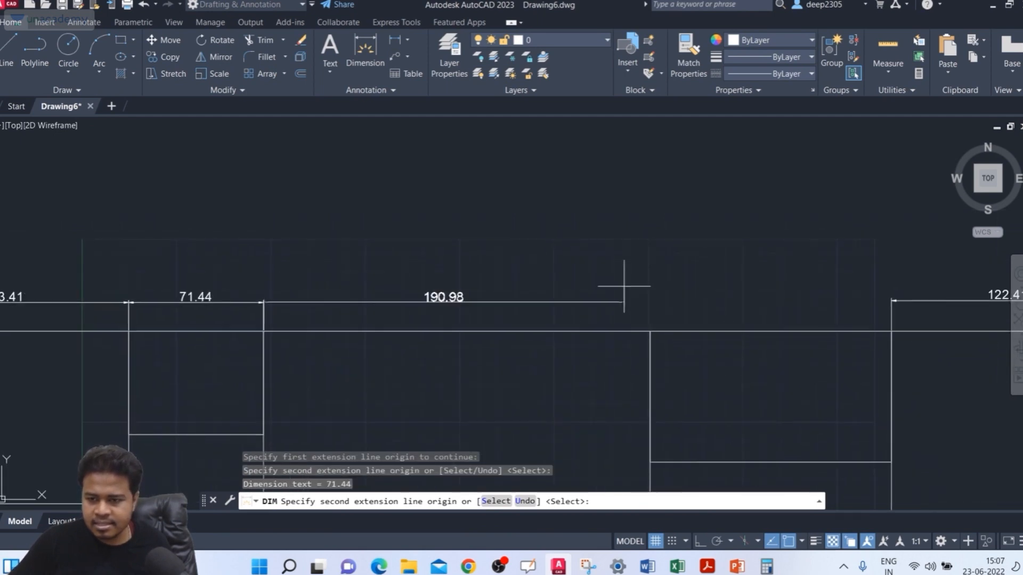
click(650, 331)
click(892, 331)
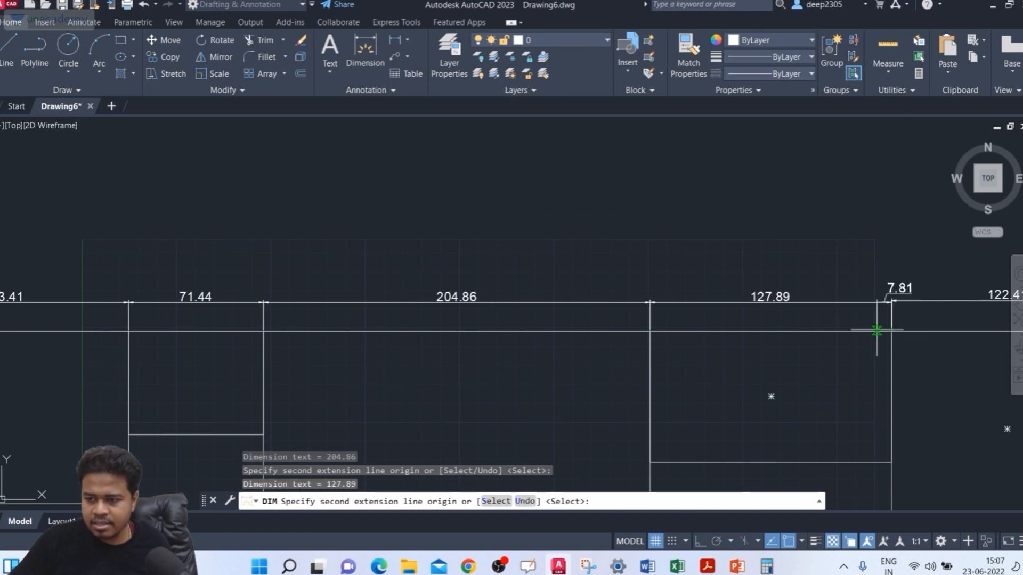
middle_drag(862, 319, 659, 277)
key(Return)
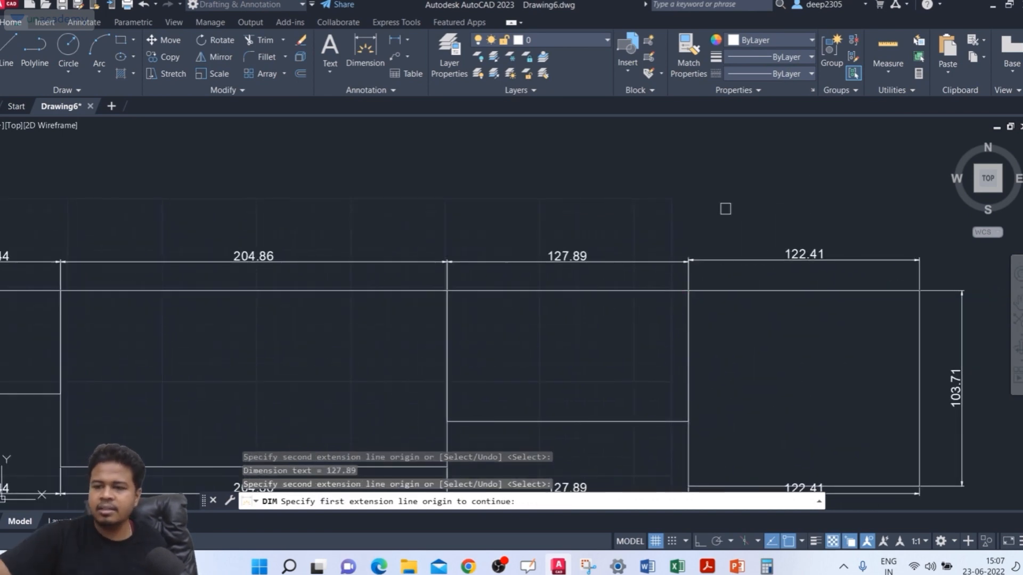
key(Return)
scroll(343, 194, down, 2)
middle_drag(342, 194, 484, 174)
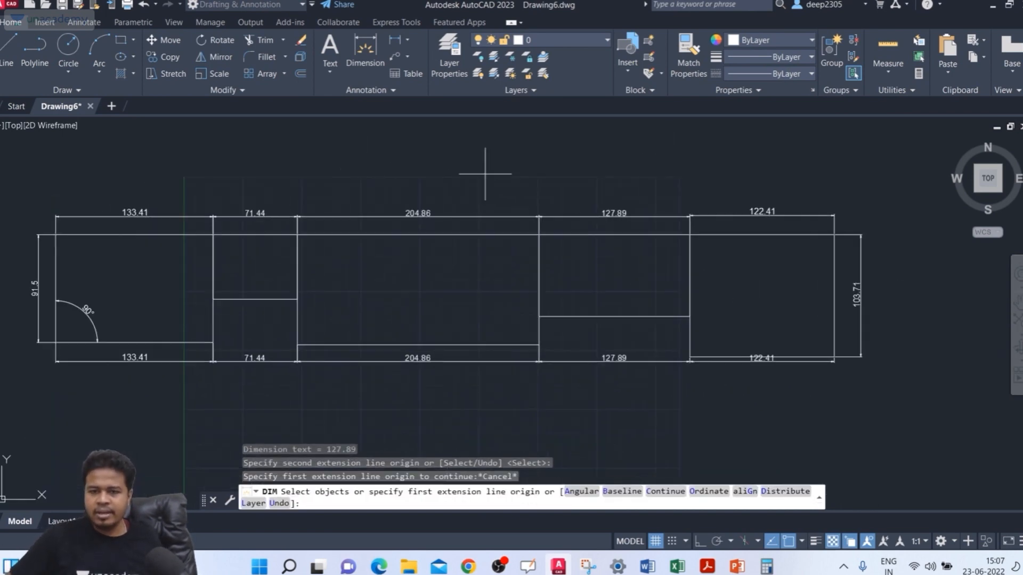
scroll(303, 200, up, 2)
middle_drag(336, 200, 372, 194)
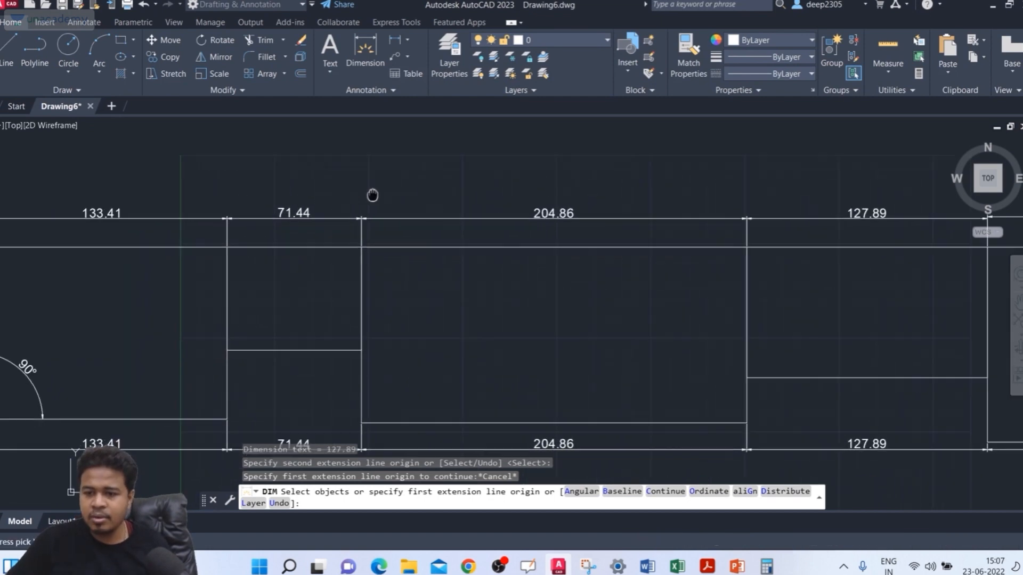
click(666, 491)
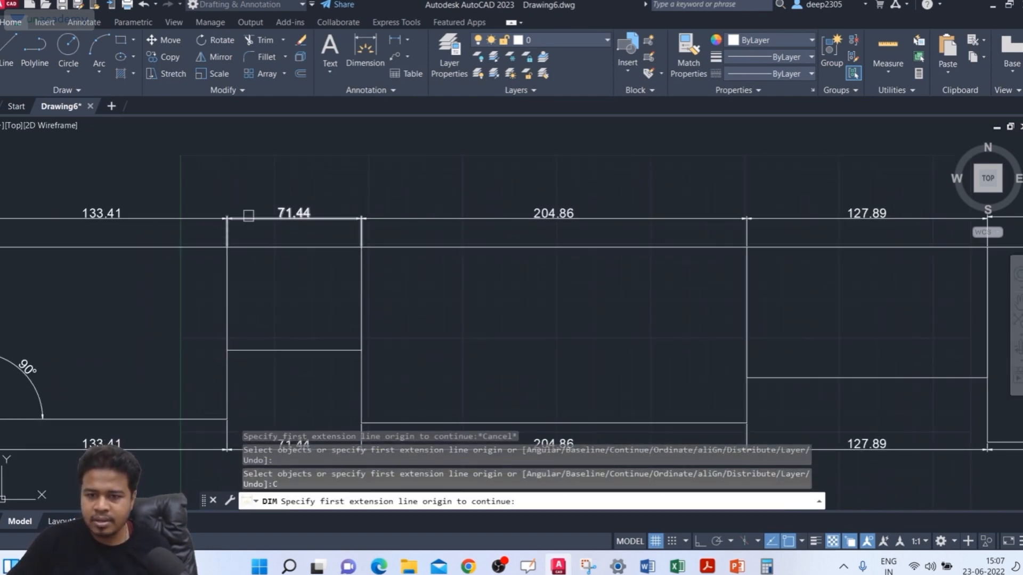
key(Escape)
key(Escape)
Step: Delete the three continued dimensions above the second, third and fourth rectangles
click(829, 157)
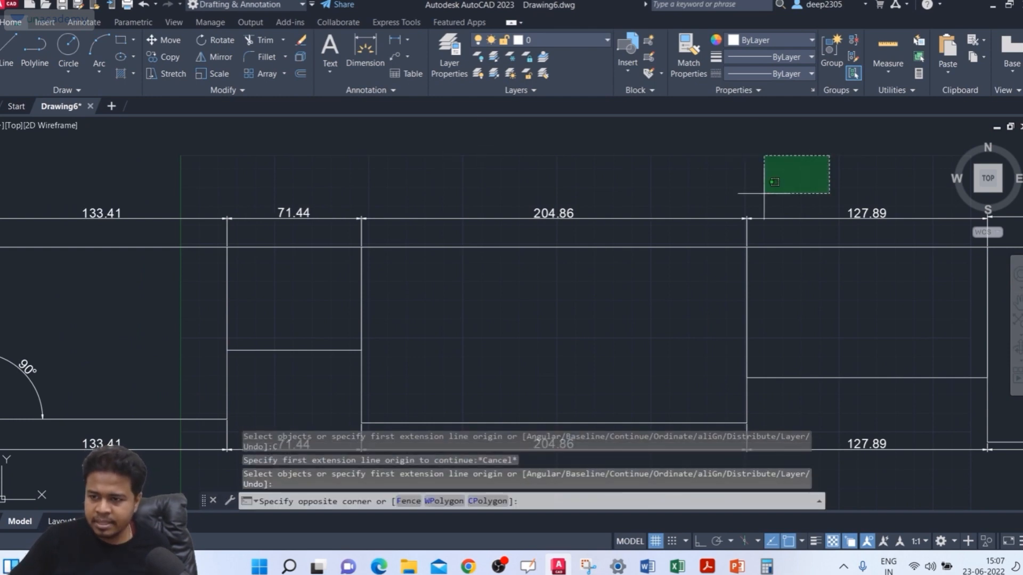
click(349, 222)
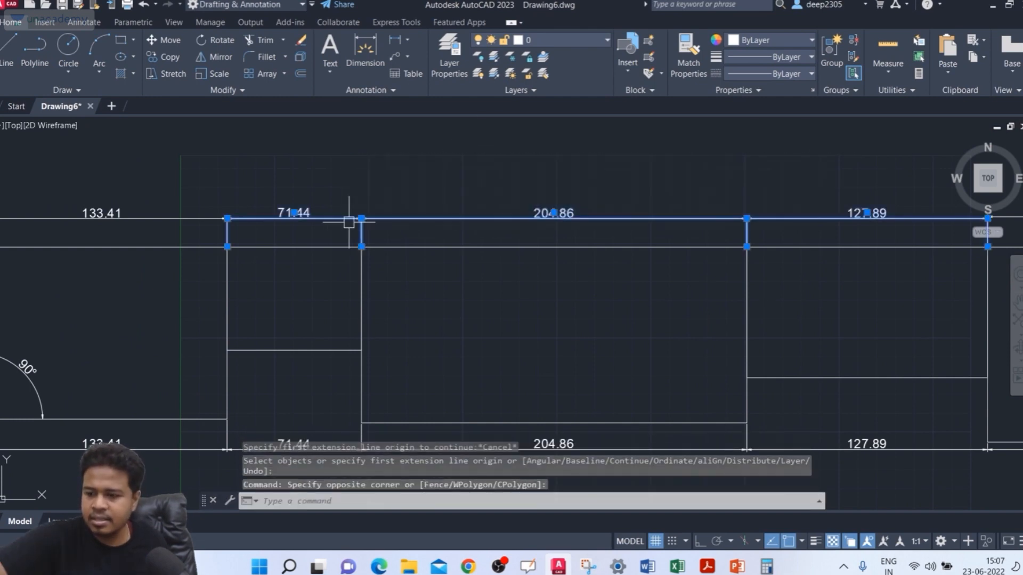
key(Delete)
Step: Restart DIM with the Continue option from the right extension line of the dimension above the leftmost rectangle
text(D)
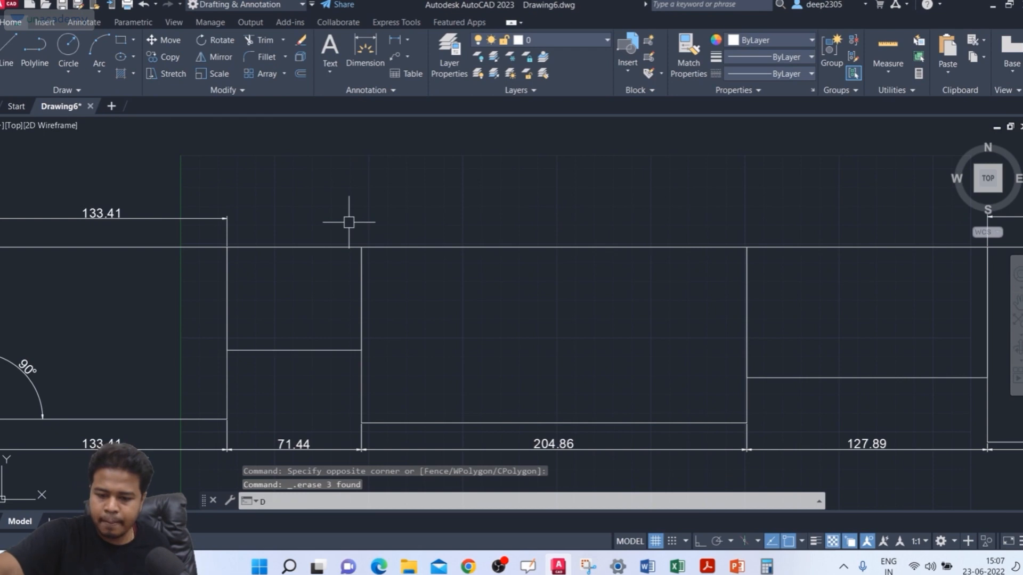
text(IM)
key(Return)
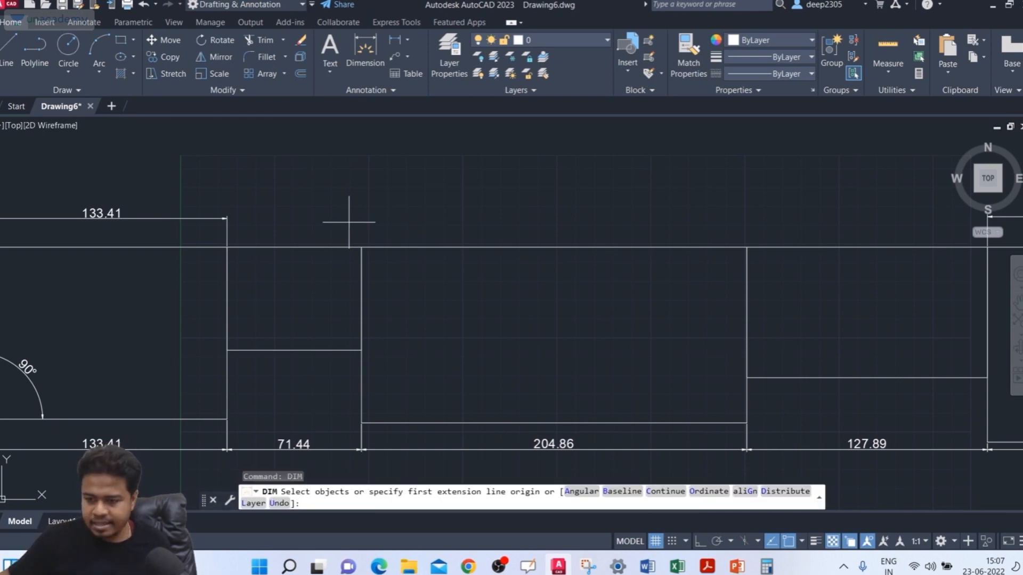
click(659, 498)
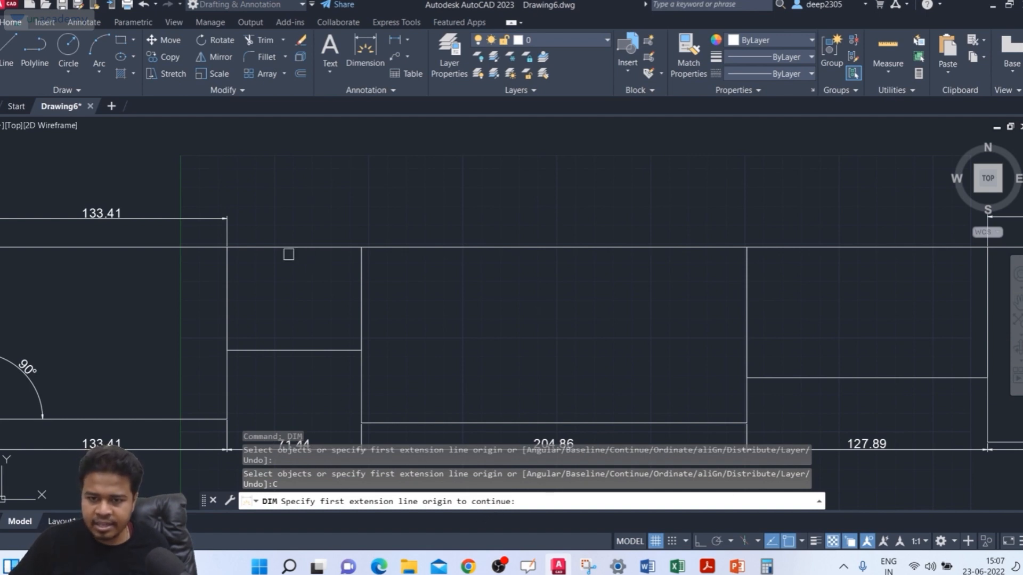
click(227, 231)
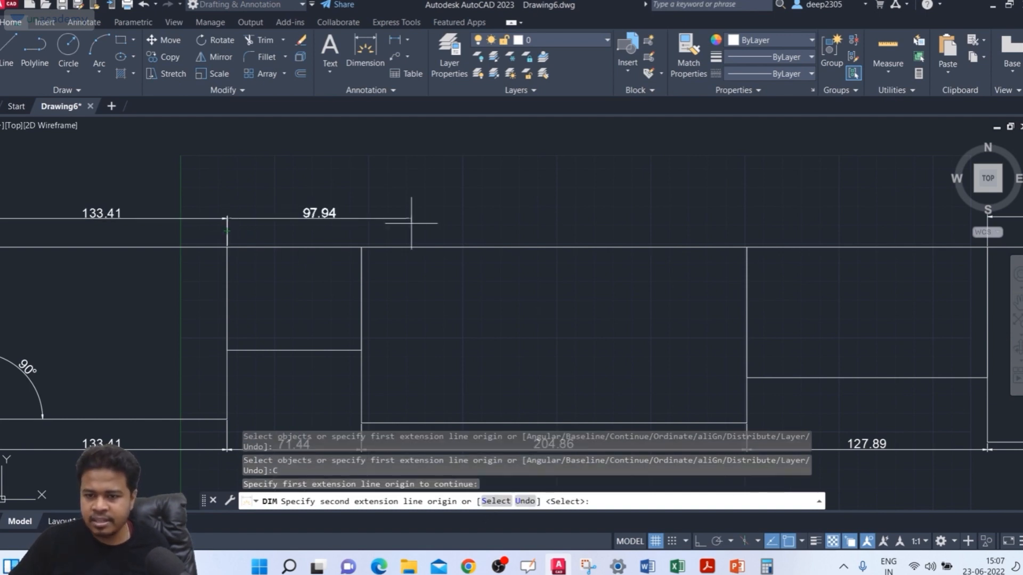
Step: Chain continued dimensions along the top corners of the second, third and fourth rectangles, and end the DIM command
click(361, 247)
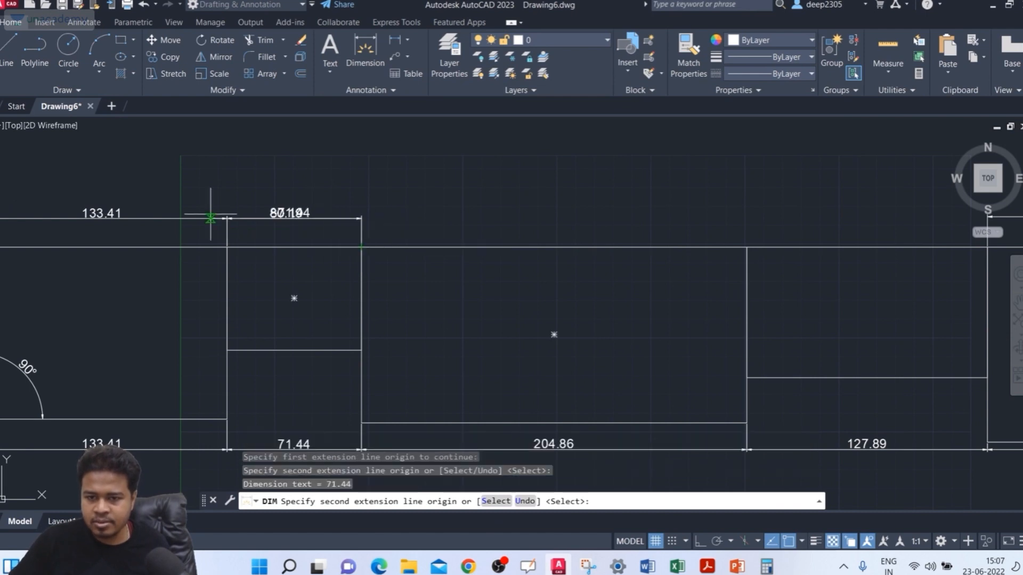
click(747, 247)
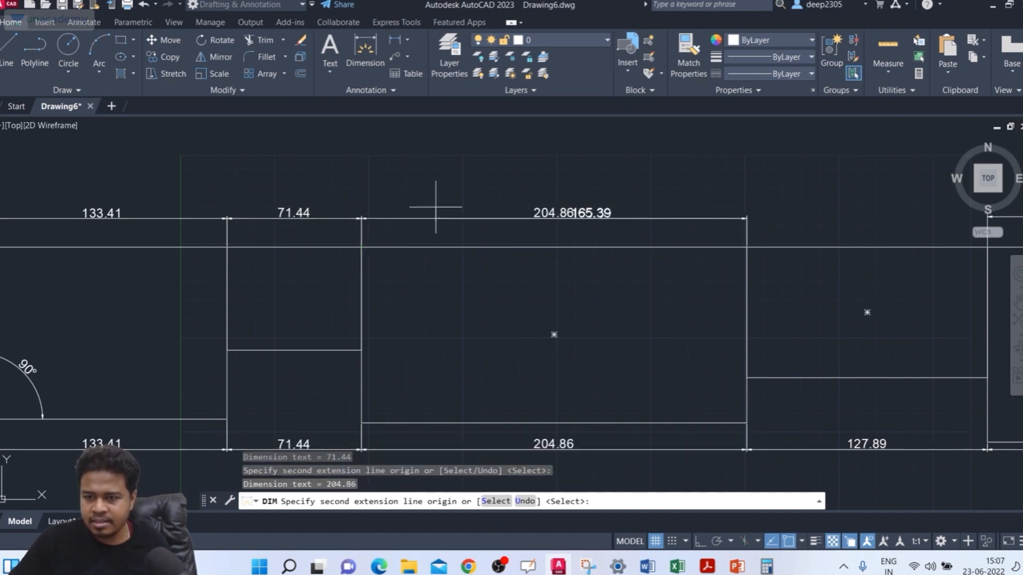
middle_drag(780, 244, 771, 244)
scroll(539, 190, down, 2)
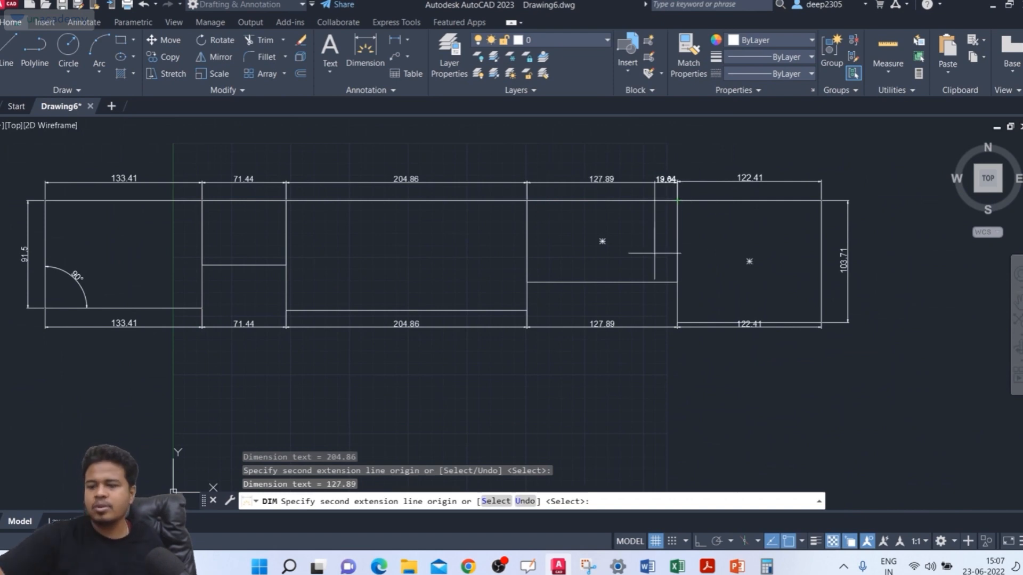
key(Return)
key(Escape)
key(Escape)
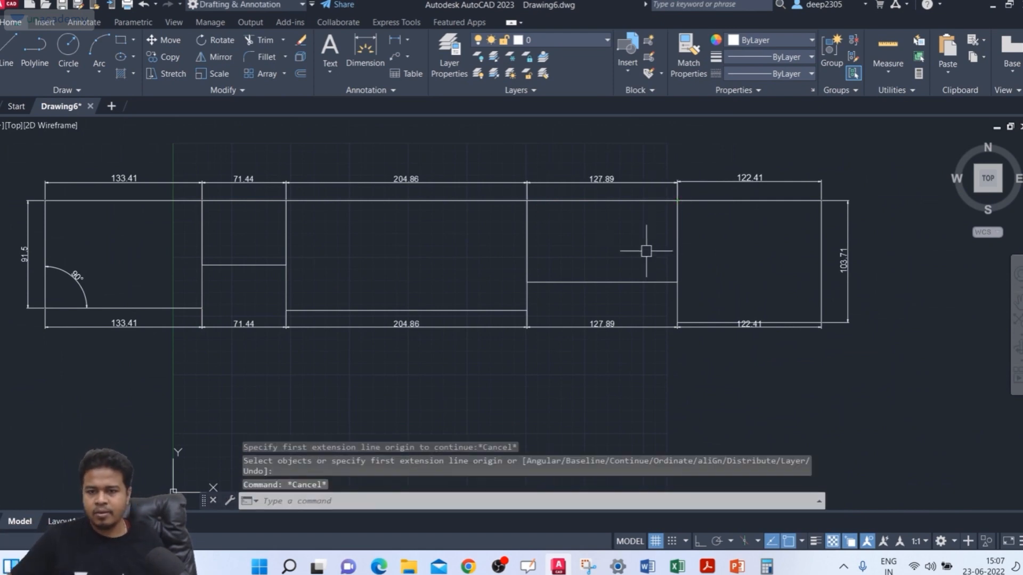
Step: Delete the four dimensions above the first four rectangles, keeping the one above the rightmost rectangle
middle_drag(453, 213, 545, 257)
scroll(330, 212, up, 3)
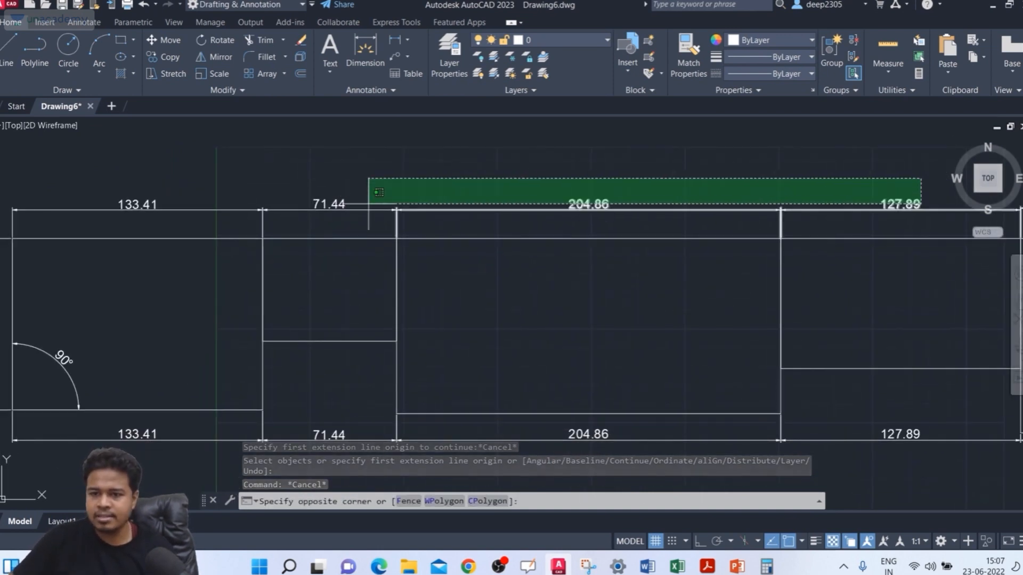
click(249, 220)
key(Delete)
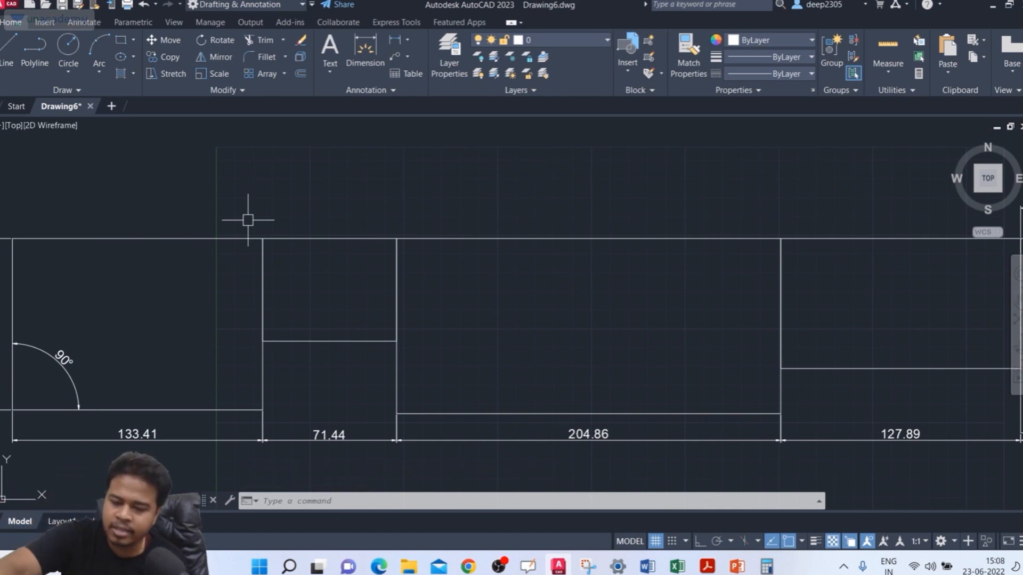
Step: Draw a circle in the empty space to the right of the row of rectangles
text(c)
key(Return)
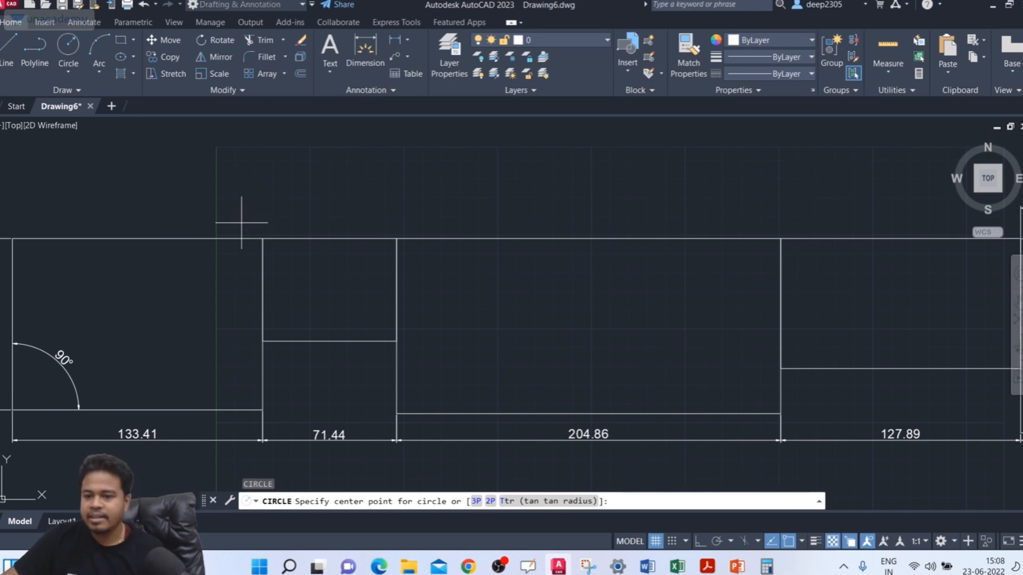
scroll(242, 223, down, 4)
click(765, 306)
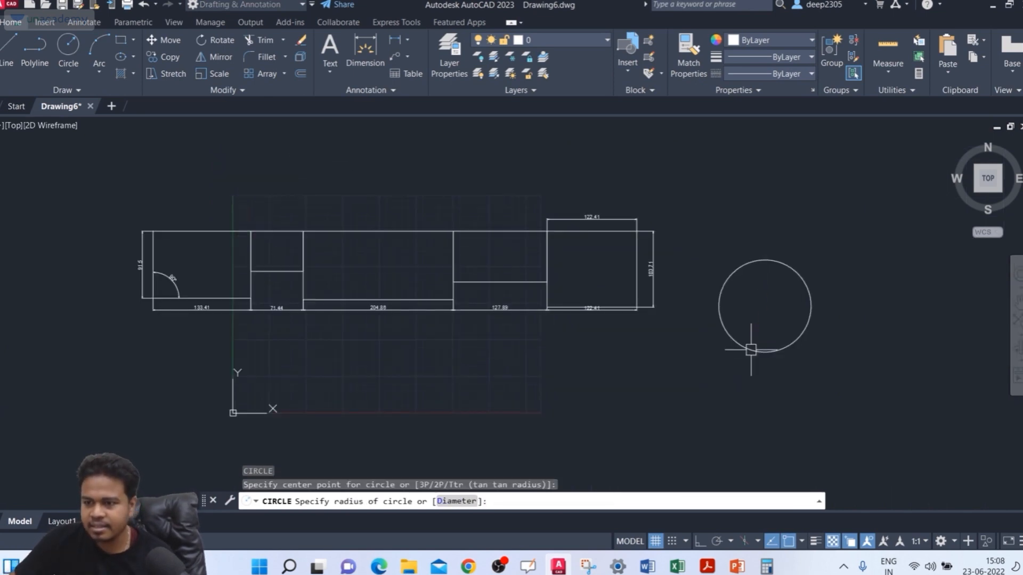
click(751, 349)
Step: Draw a three-point arc with a radius of about 96 in the empty space above the circle
click(99, 74)
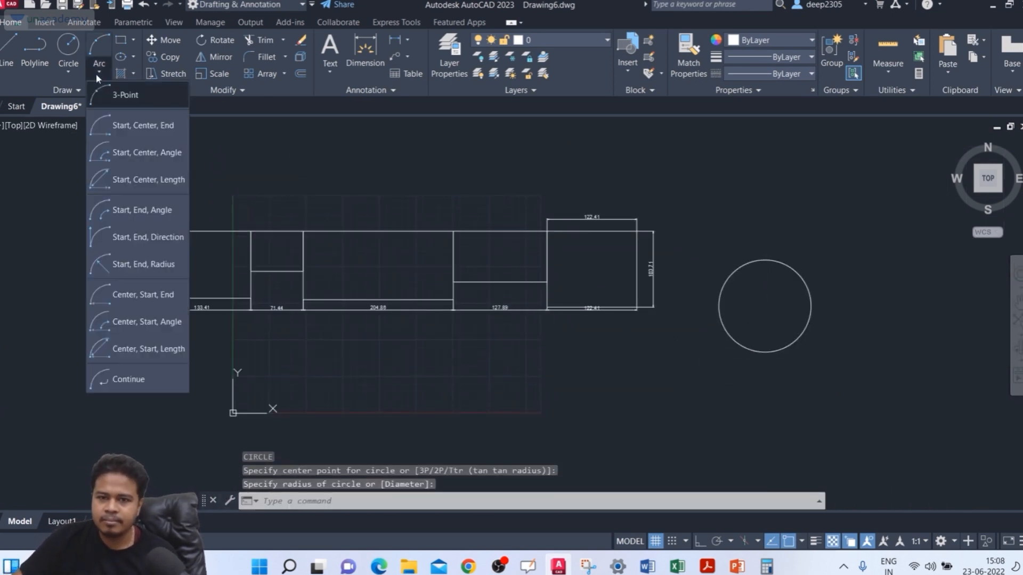
click(106, 111)
click(722, 199)
click(834, 174)
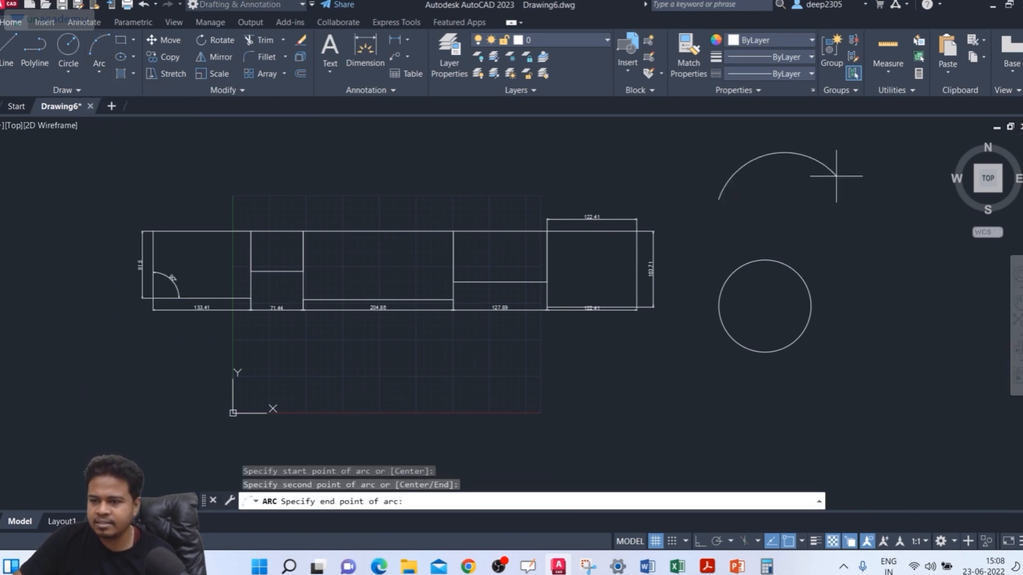
click(851, 200)
Step: Start DIM and add a diameter dimension to the left part of the arc, placing its text inside the arc
mouse_move(838, 261)
middle_down()
mouse_move(747, 294)
mouse_move(722, 327)
middle_up()
scroll(798, 254, up, 2)
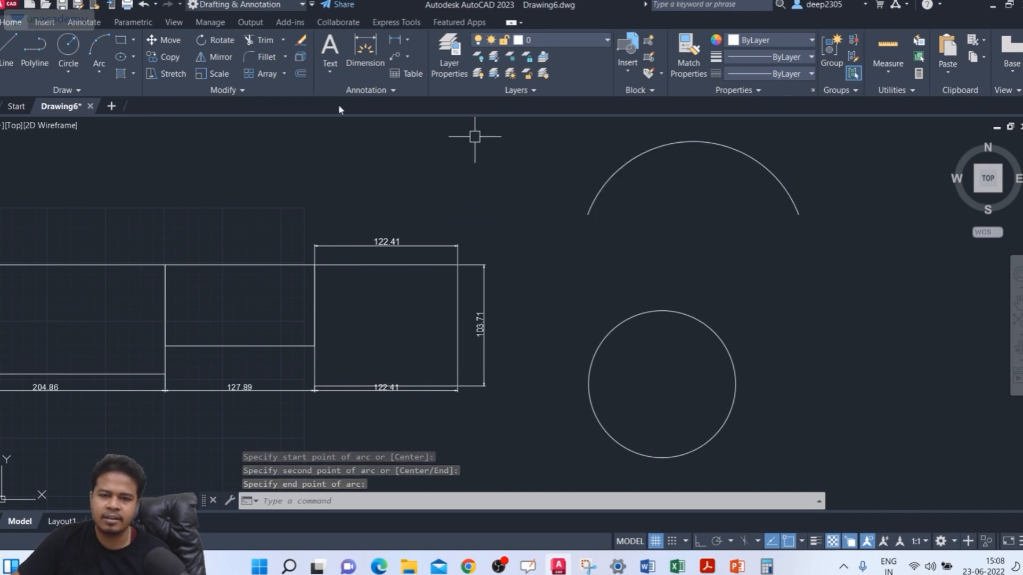
text(DIM)
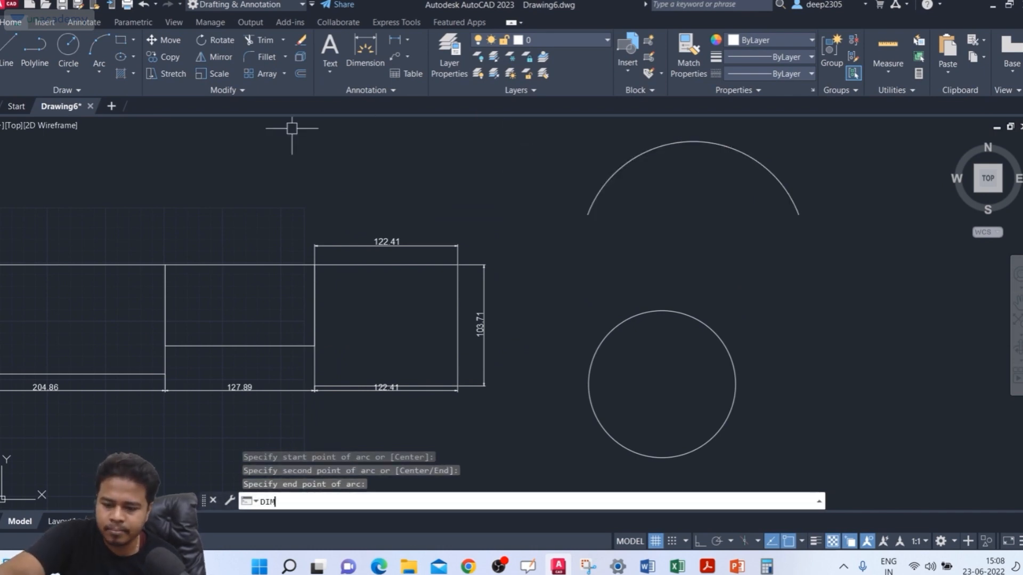
key(Return)
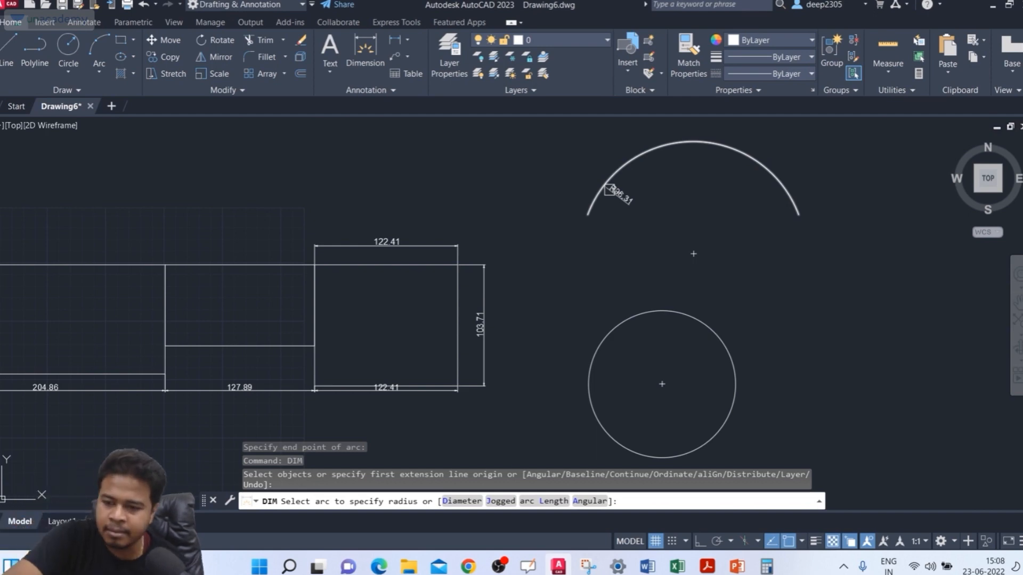
key(Return)
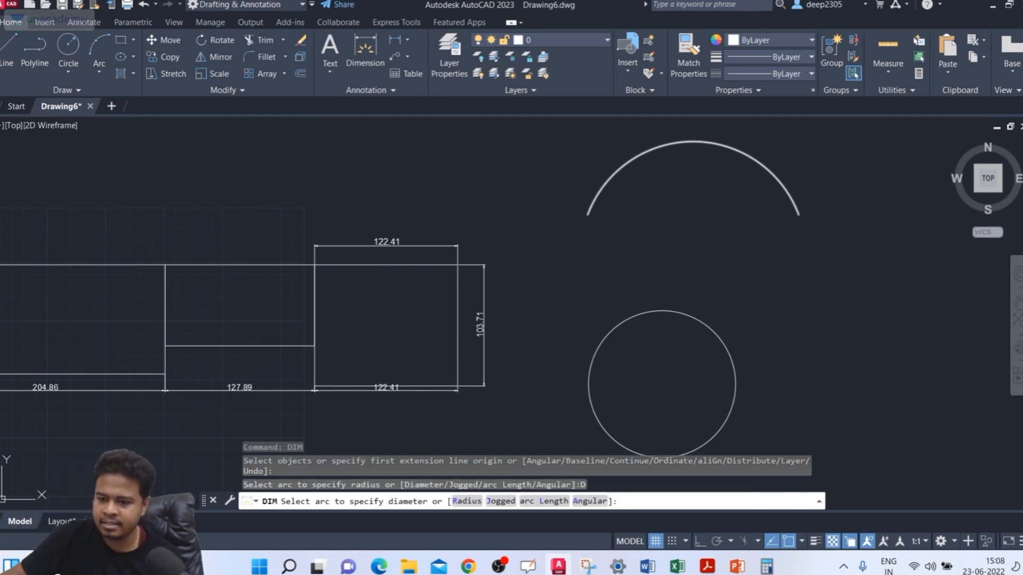
key(Escape)
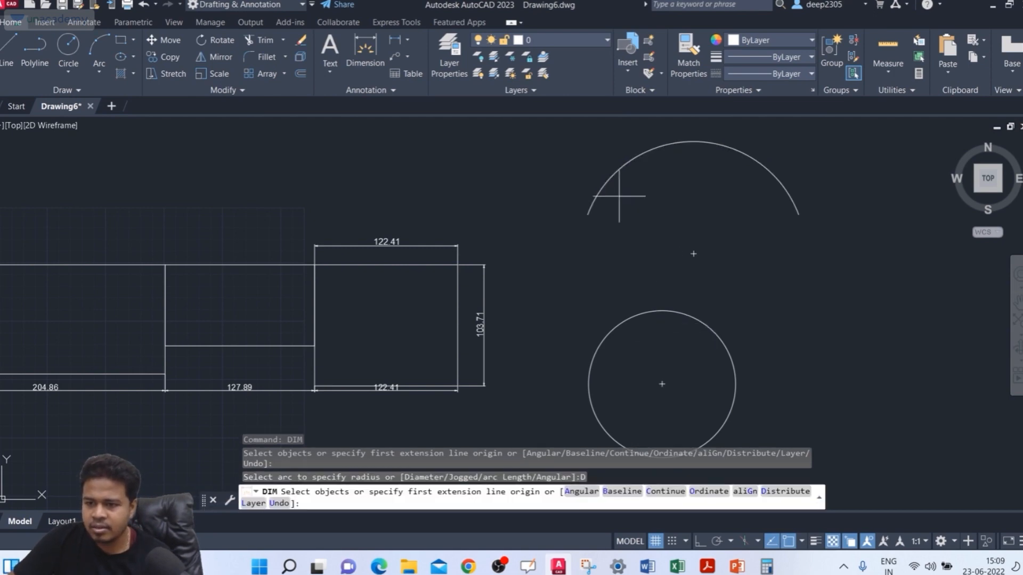
click(608, 180)
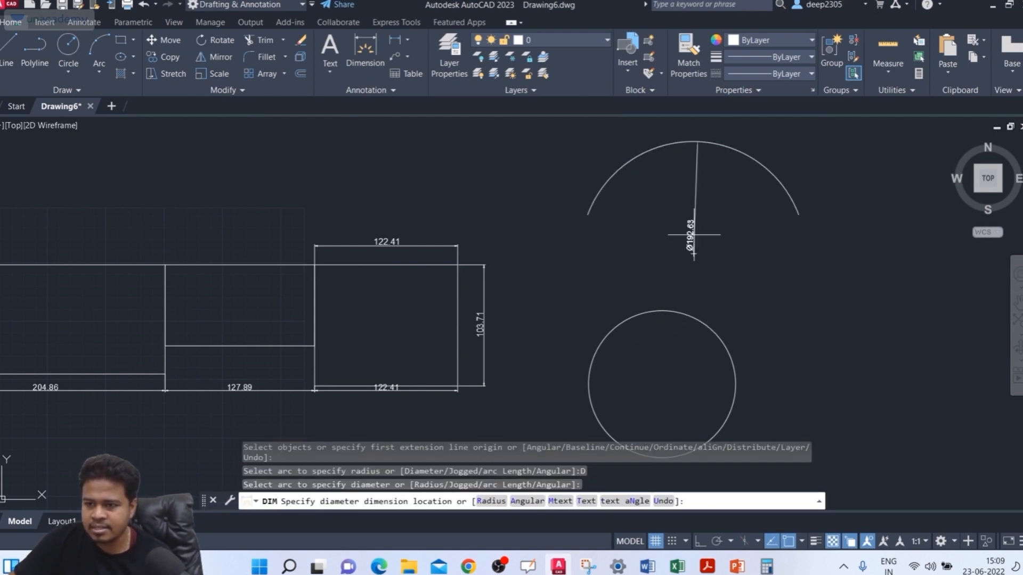
scroll(693, 234, up, 3)
scroll(707, 227, down, 3)
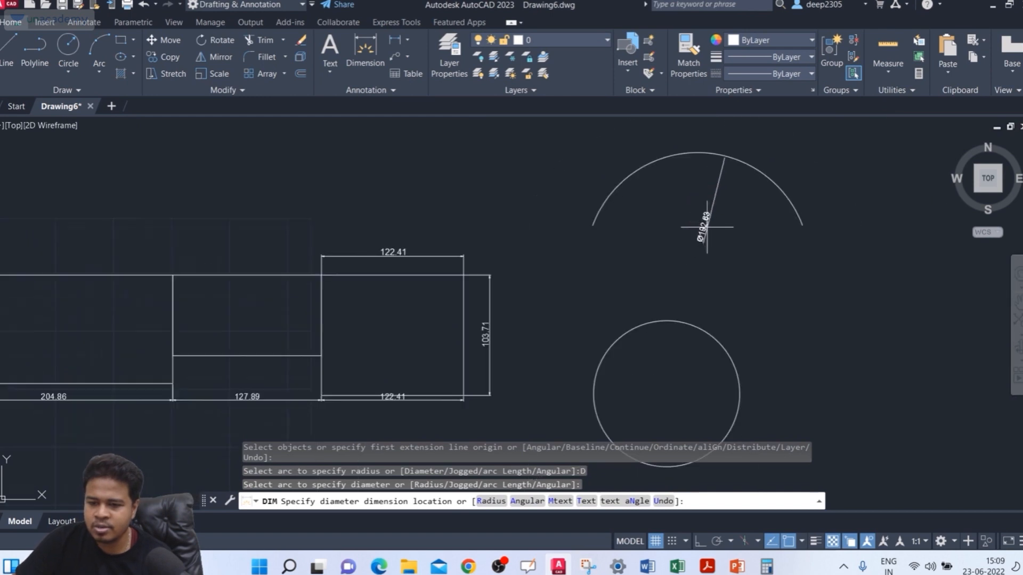
scroll(646, 211, up, 4)
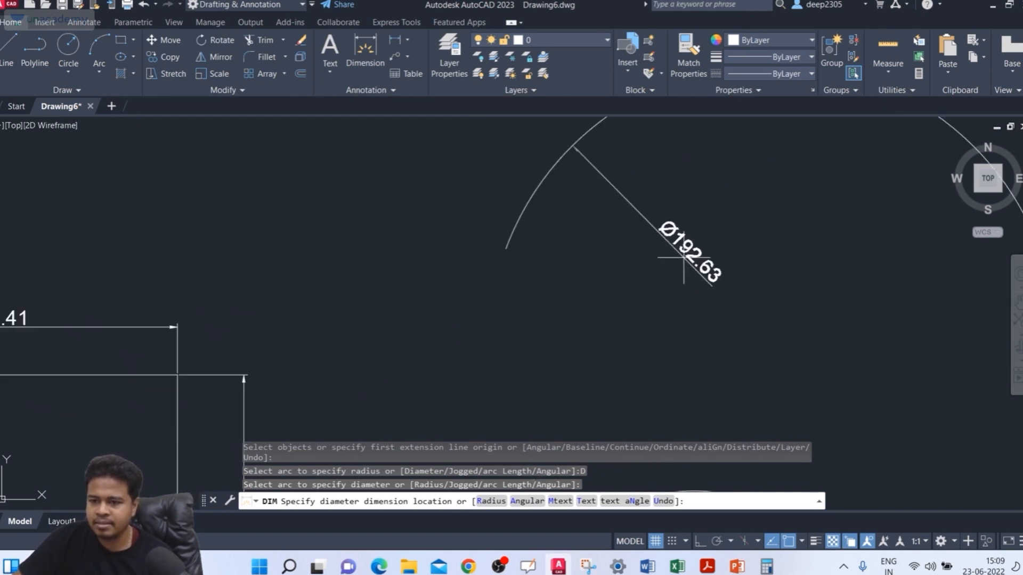
click(722, 269)
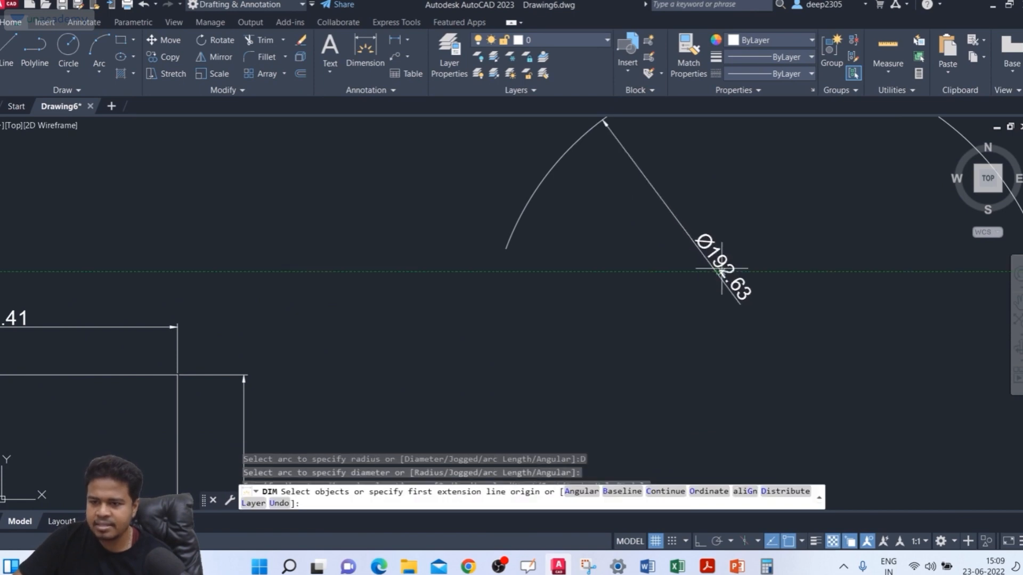
Step: Switch DIM to the Radius option and dimension the arc's right part, placing the text outside the arc
mouse_move(858, 251)
middle_down()
mouse_move(706, 276)
mouse_move(682, 256)
mouse_move(514, 219)
middle_up()
scroll(681, 255, down, 2)
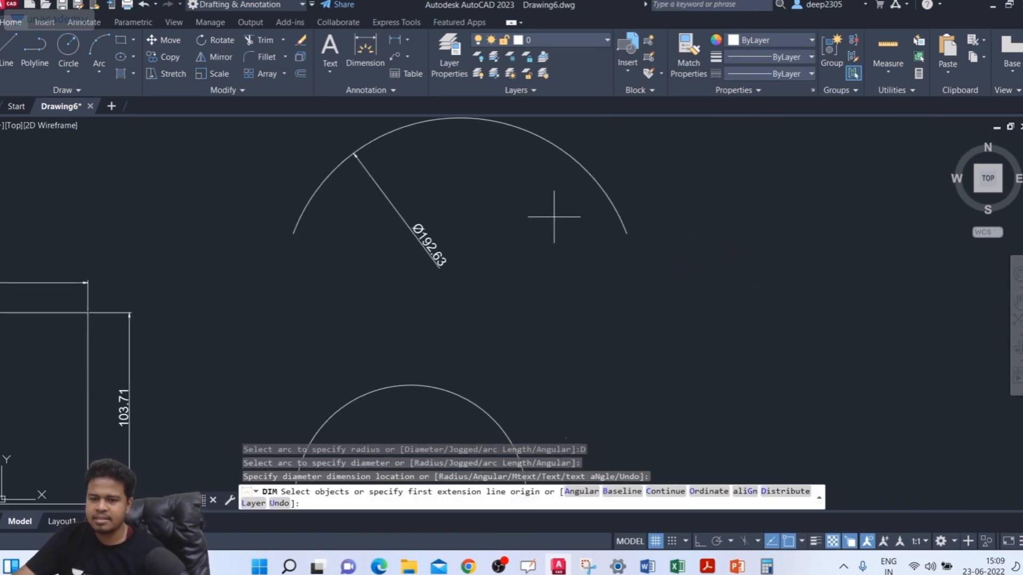
click(602, 190)
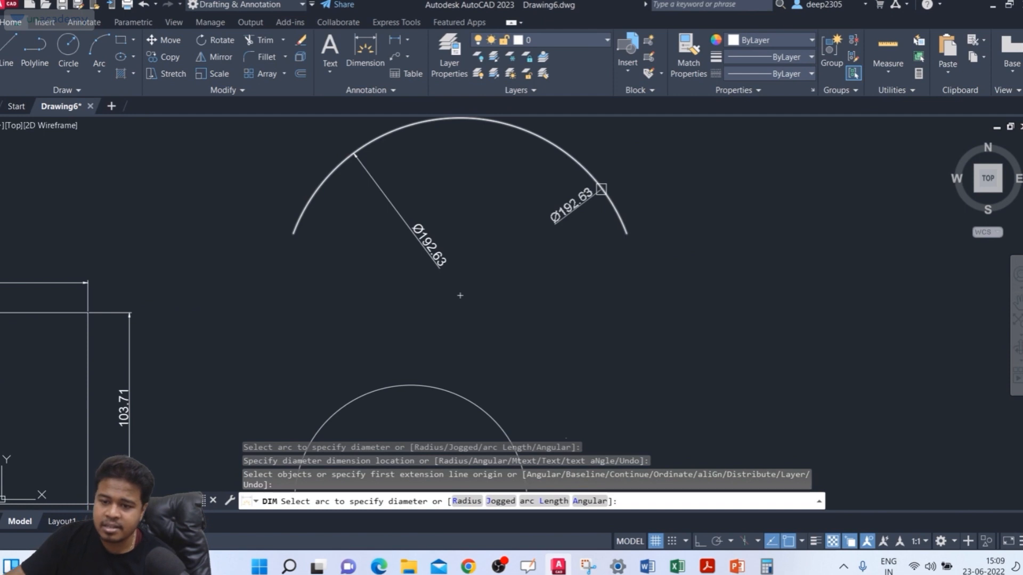
text(R)
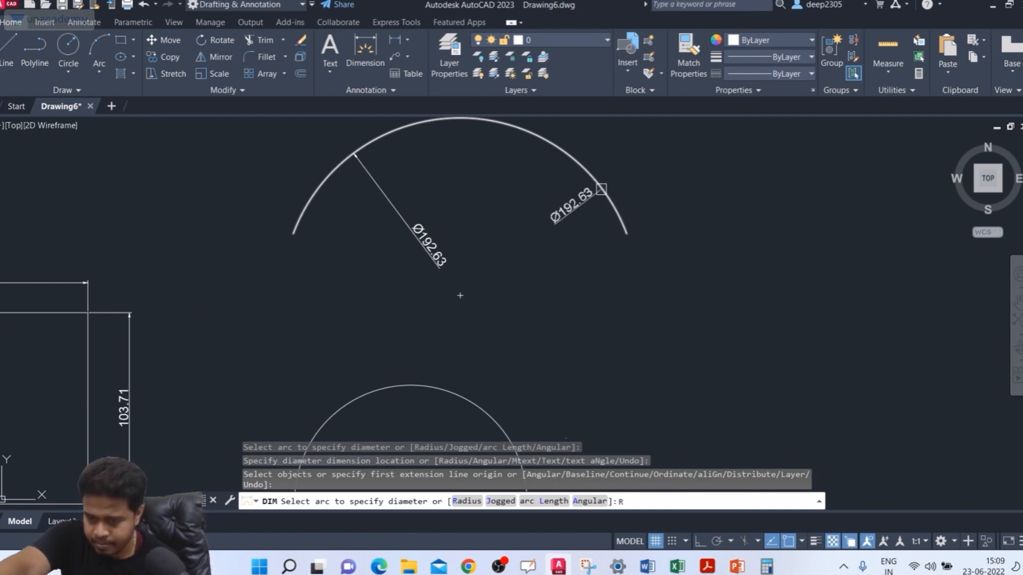
key(Return)
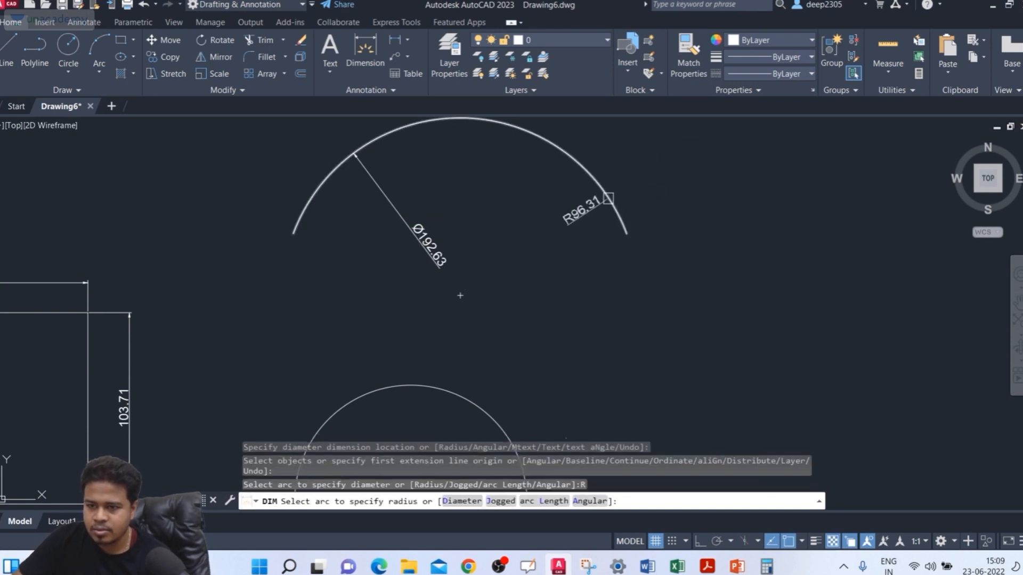
click(608, 199)
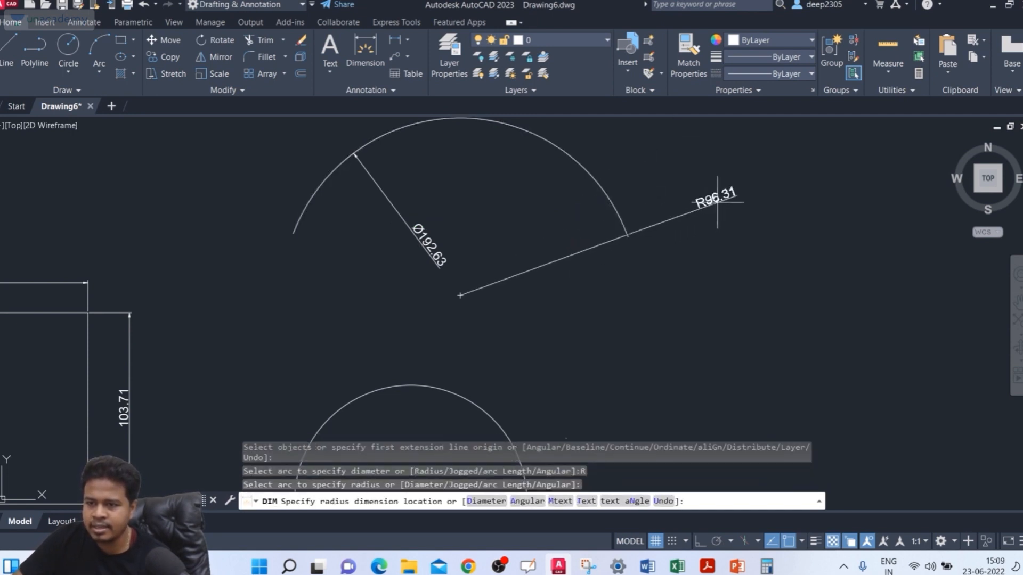
scroll(669, 212, up, 4)
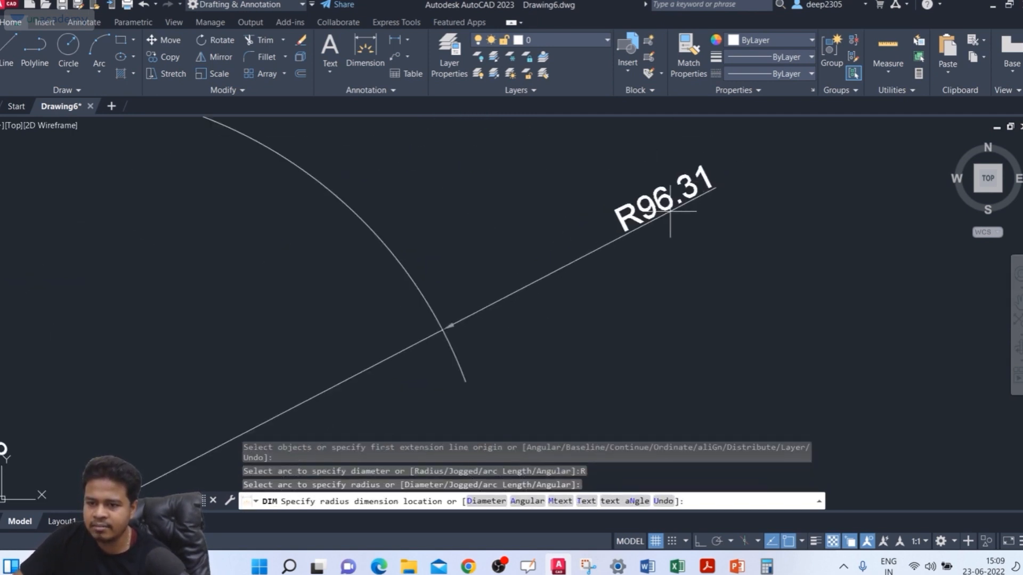
click(525, 221)
Step: Switch DIM to the Radius option for the circle and place a radius dimension inside its upper left part
scroll(613, 261, down, 4)
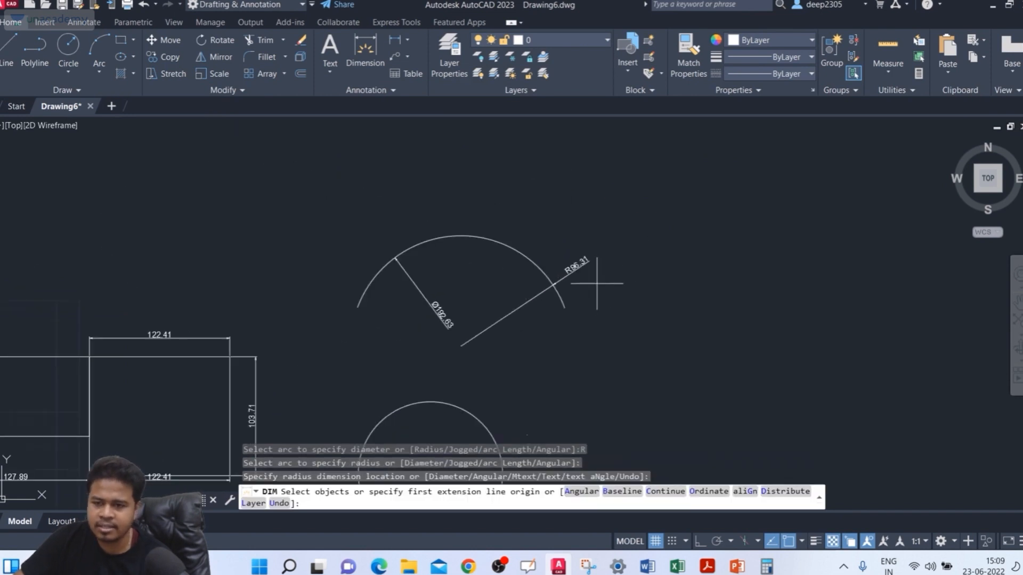
middle_drag(598, 290, 749, 131)
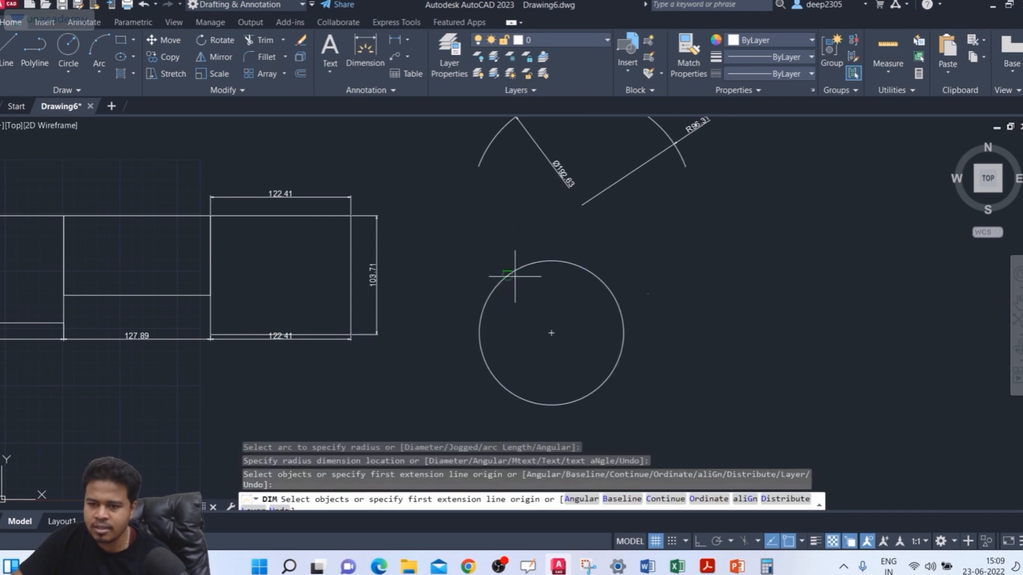
scroll(547, 259, up, 4)
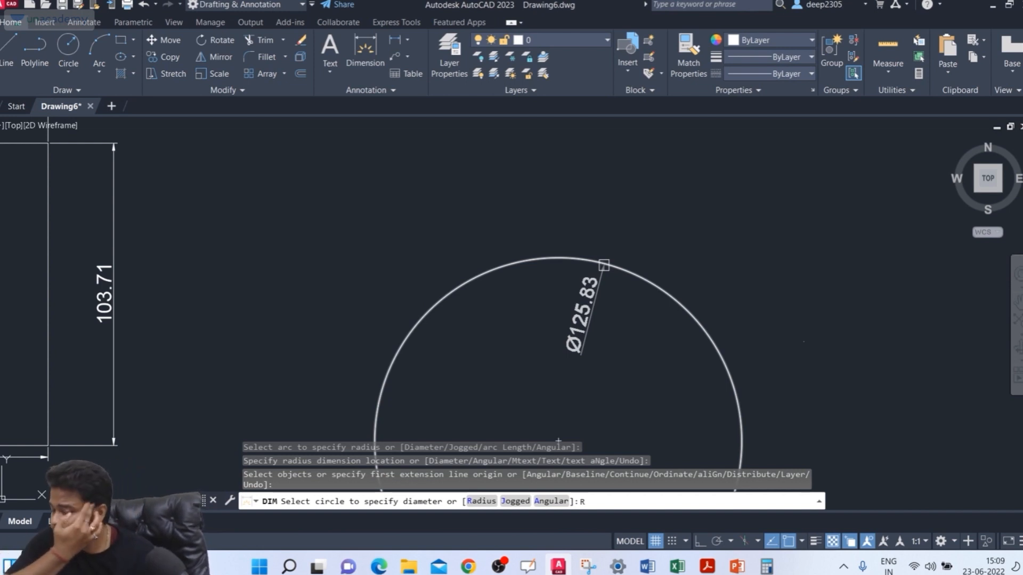
key(Return)
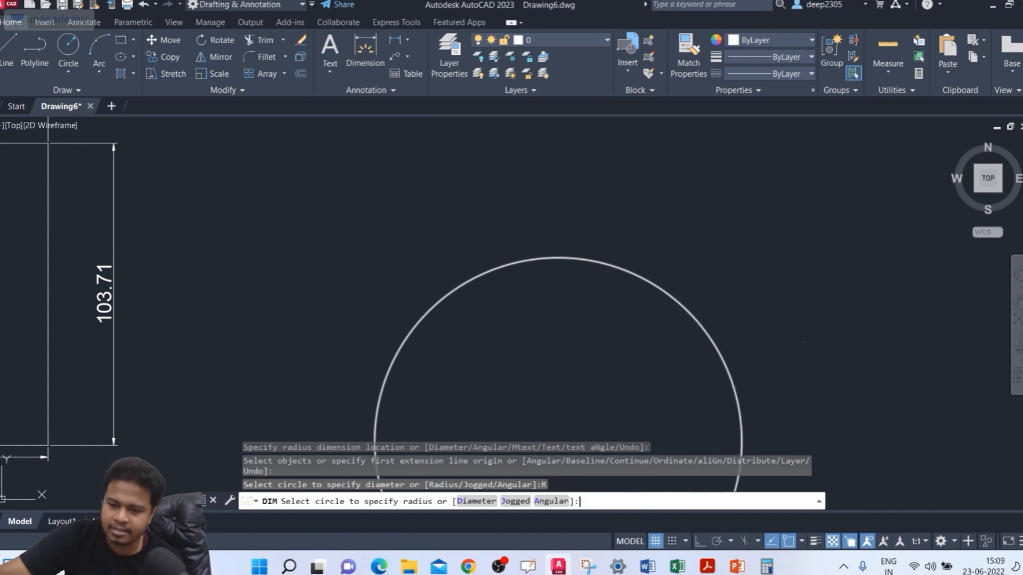
key(Escape)
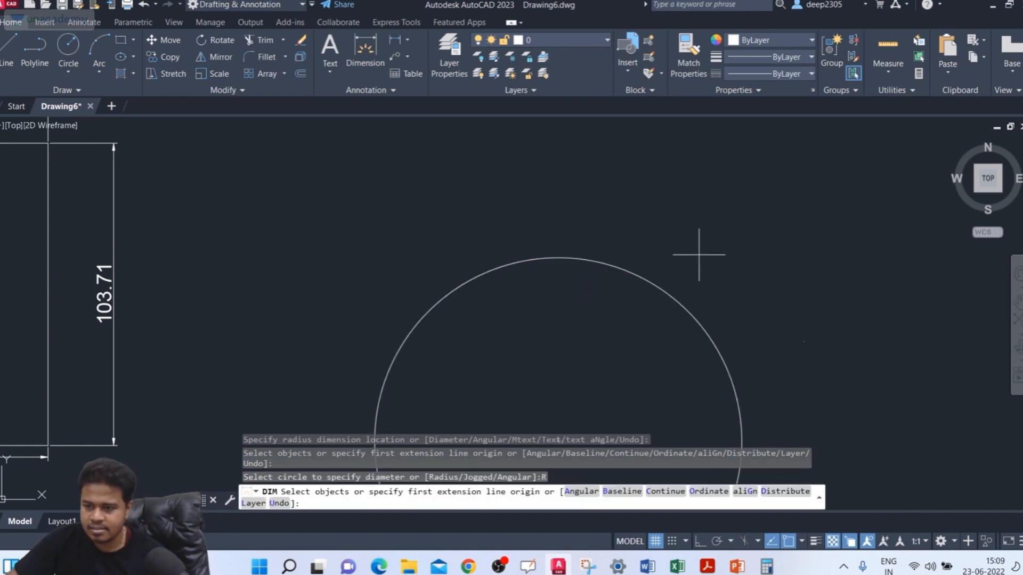
click(654, 277)
scroll(567, 360, down, 2)
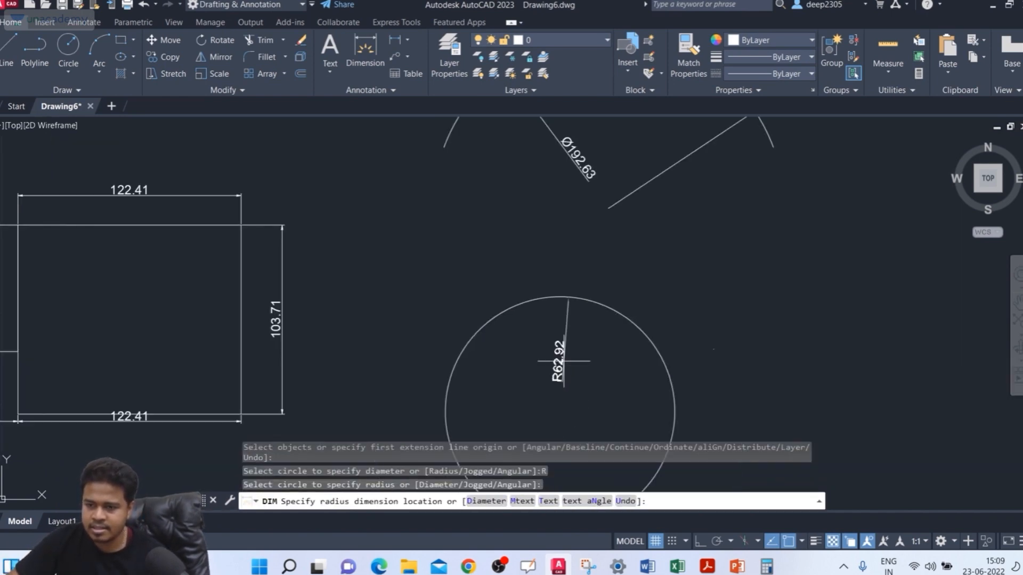
middle_drag(564, 361, 601, 298)
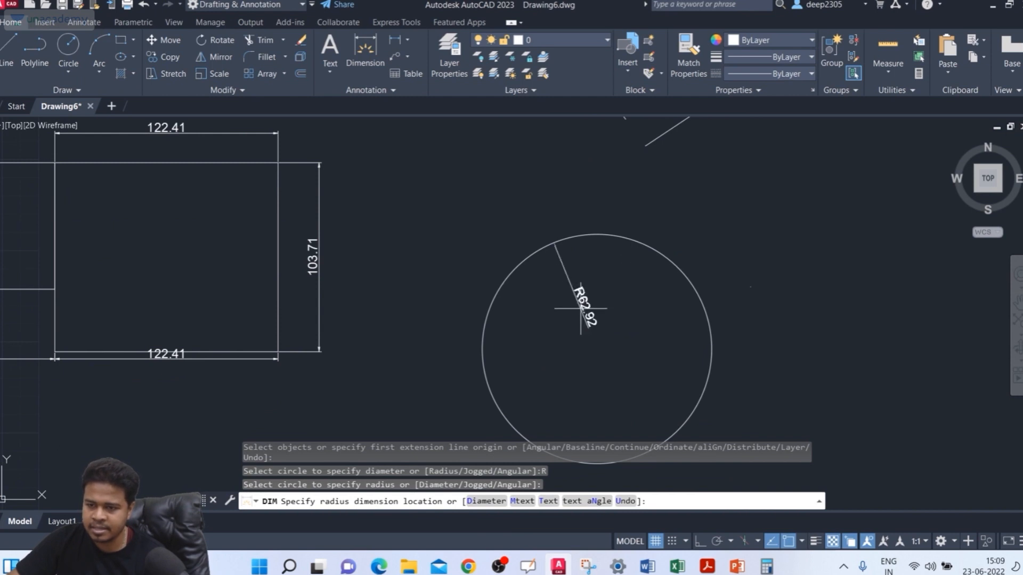
click(581, 307)
Step: Add a second radius dimension to the circle with its text outside the upper right, and end DIM
scroll(653, 282, up, 4)
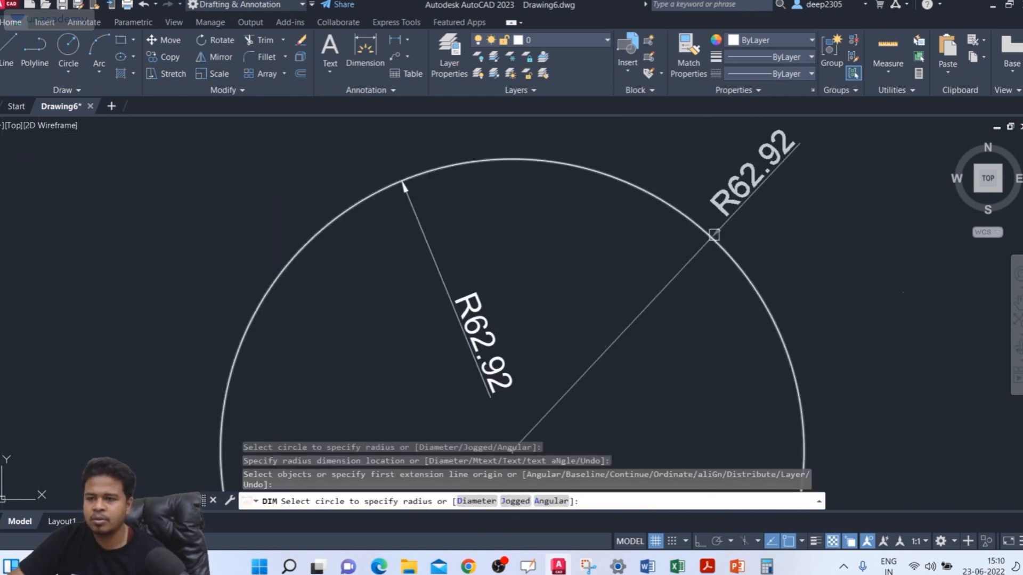
click(708, 239)
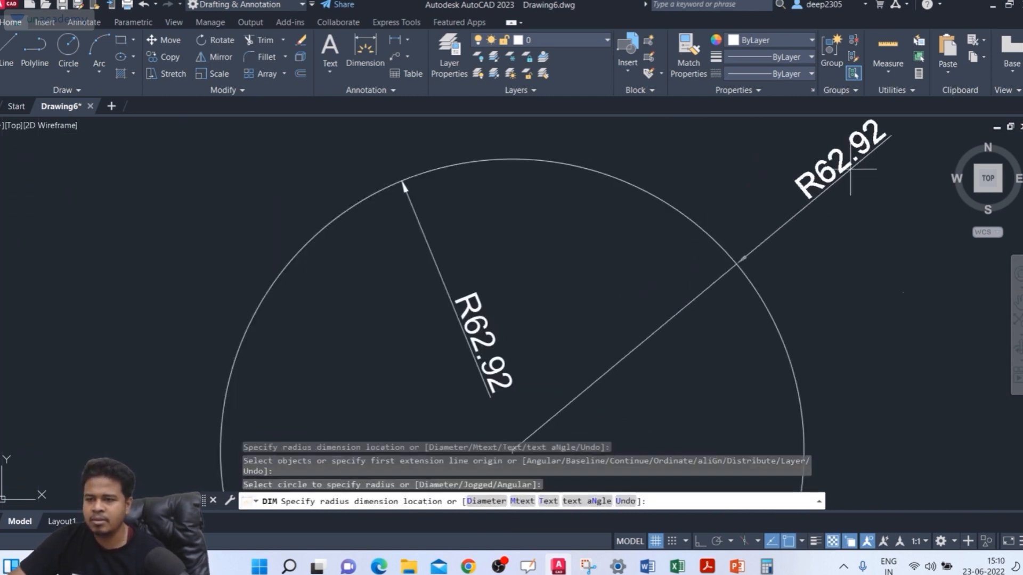
click(851, 179)
scroll(741, 261, up, 5)
scroll(751, 277, down, 3)
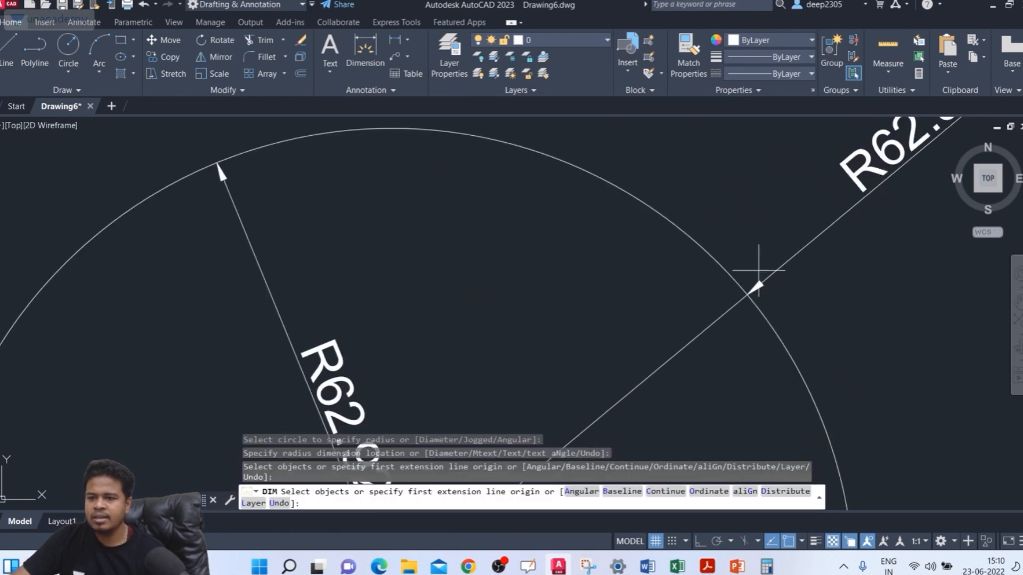
scroll(629, 288, down, 5)
scroll(589, 235, up, 4)
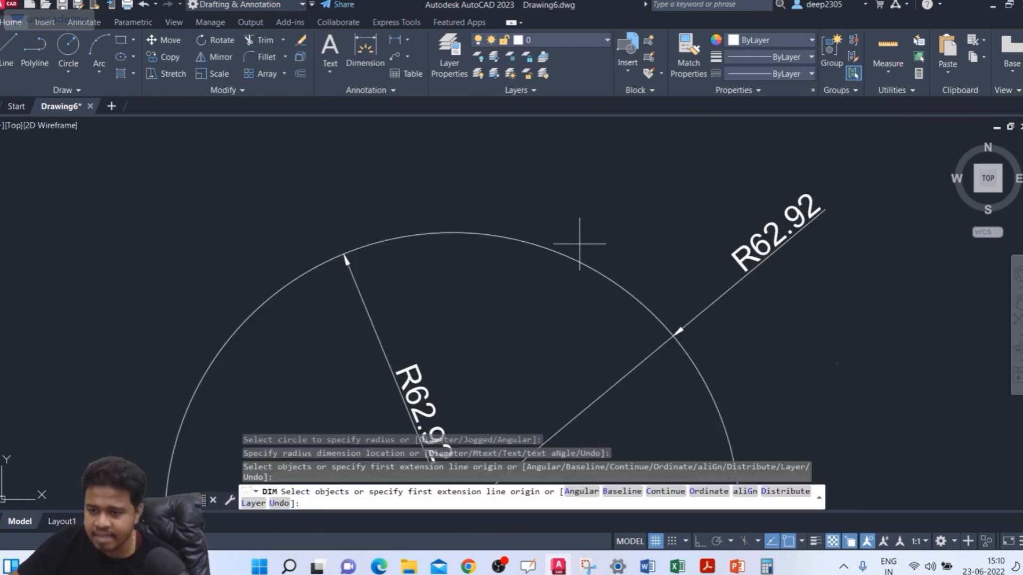
scroll(538, 288, down, 5)
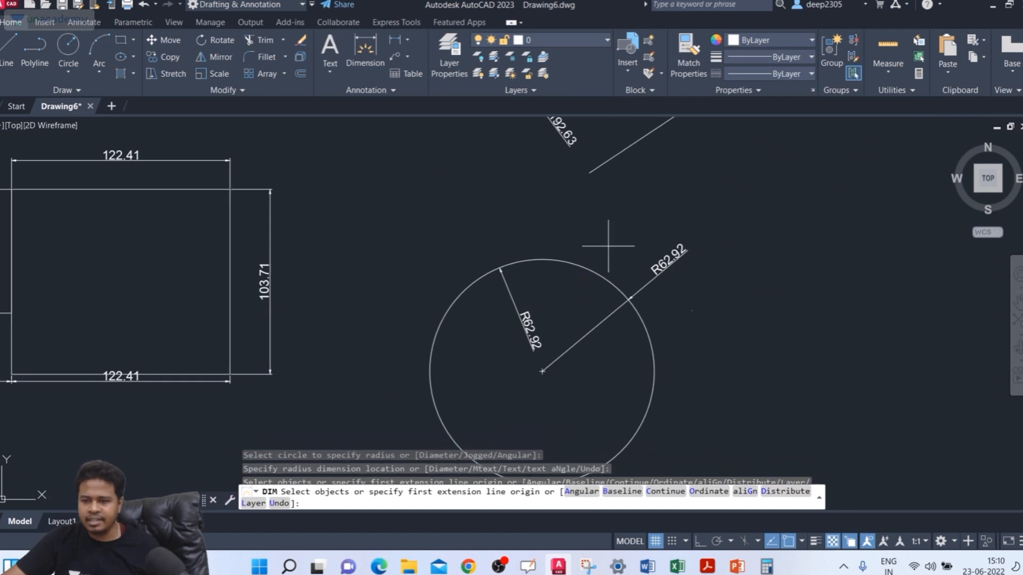
key(Return)
Step: Start DIM, switch to the arc Length option, dimension the arc's length with the dimension line outside the arc, and end DIM
scroll(610, 246, up, 3)
scroll(610, 245, down, 4)
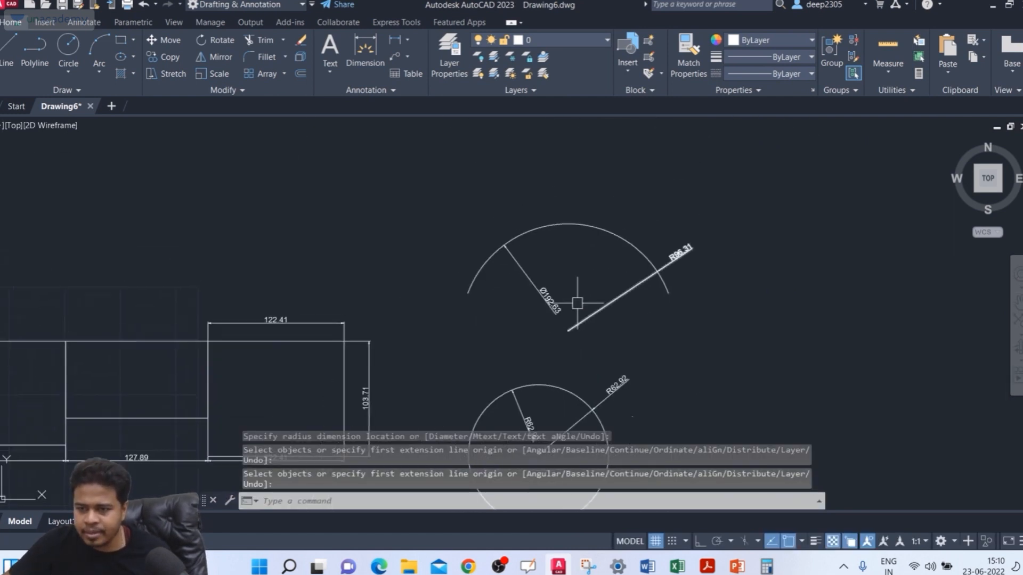
text(D)
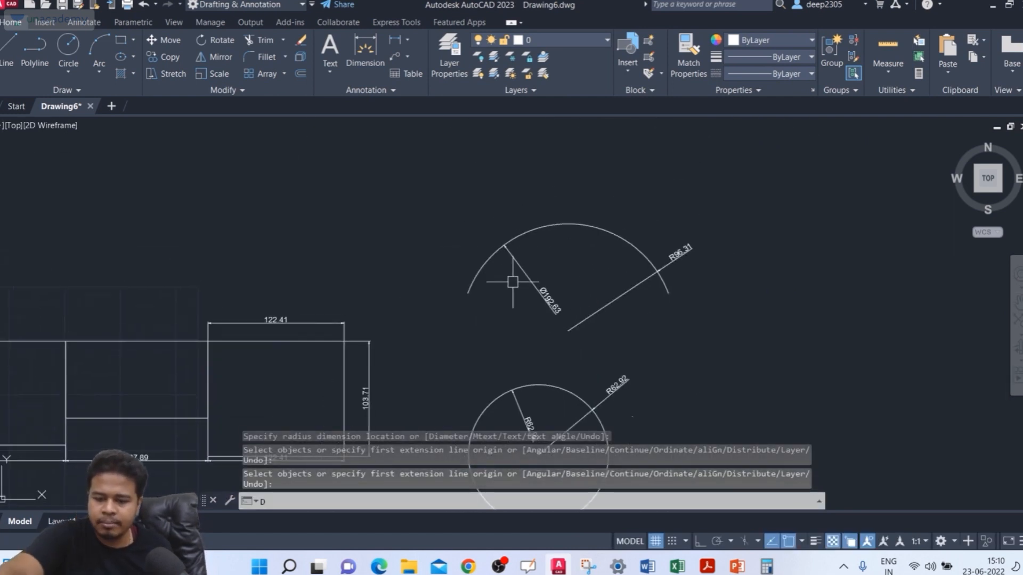
text(IM)
key(Return)
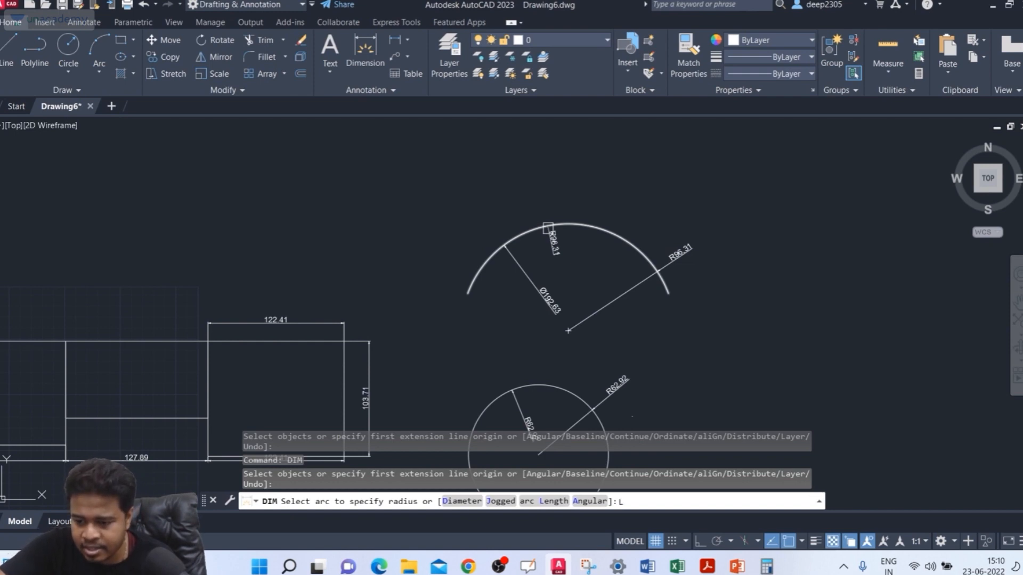
key(Return)
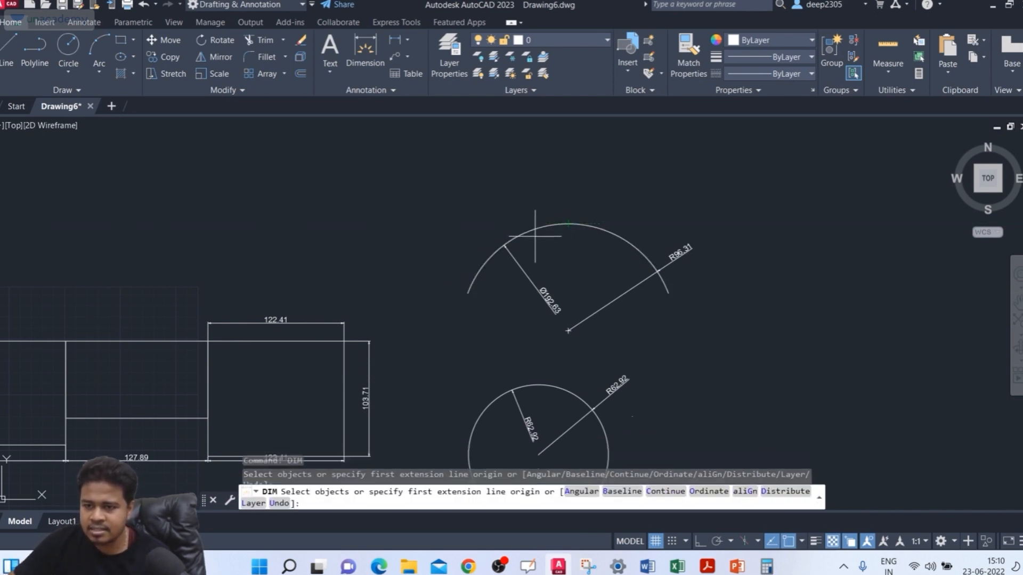
scroll(517, 232, up, 2)
click(518, 232)
scroll(529, 168, up, 3)
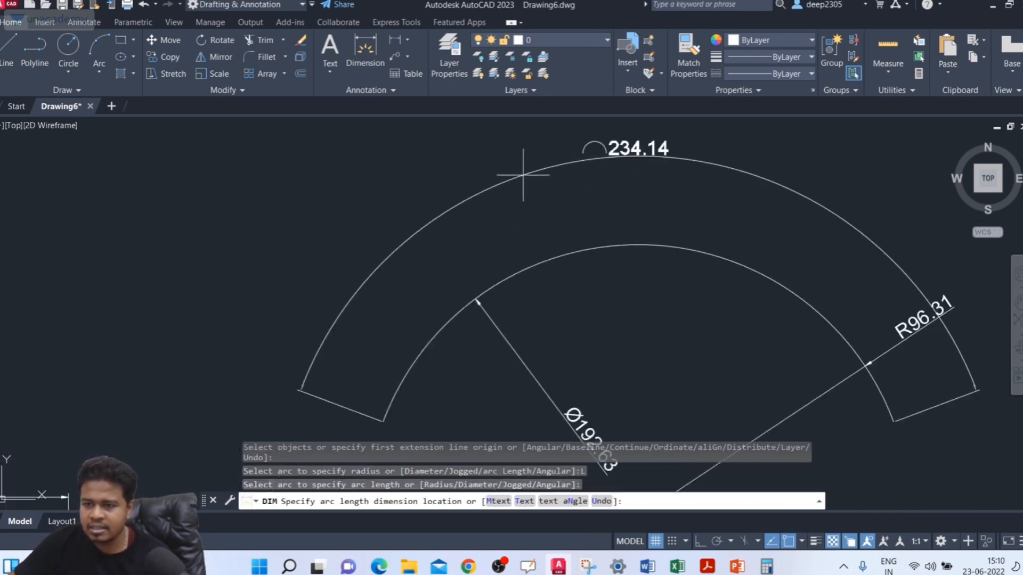
middle_drag(523, 174, 496, 199)
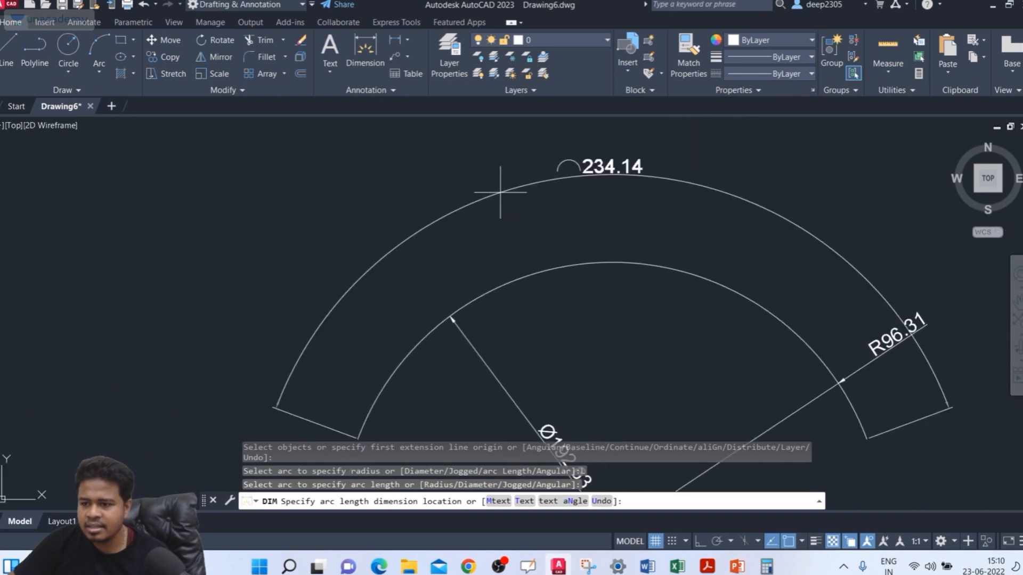
click(497, 199)
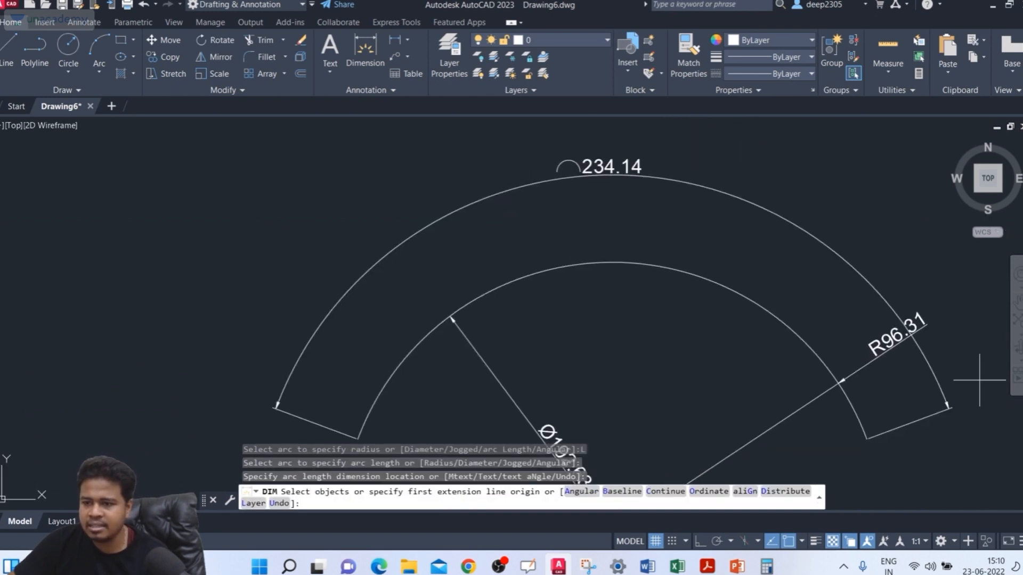
scroll(543, 155, up, 3)
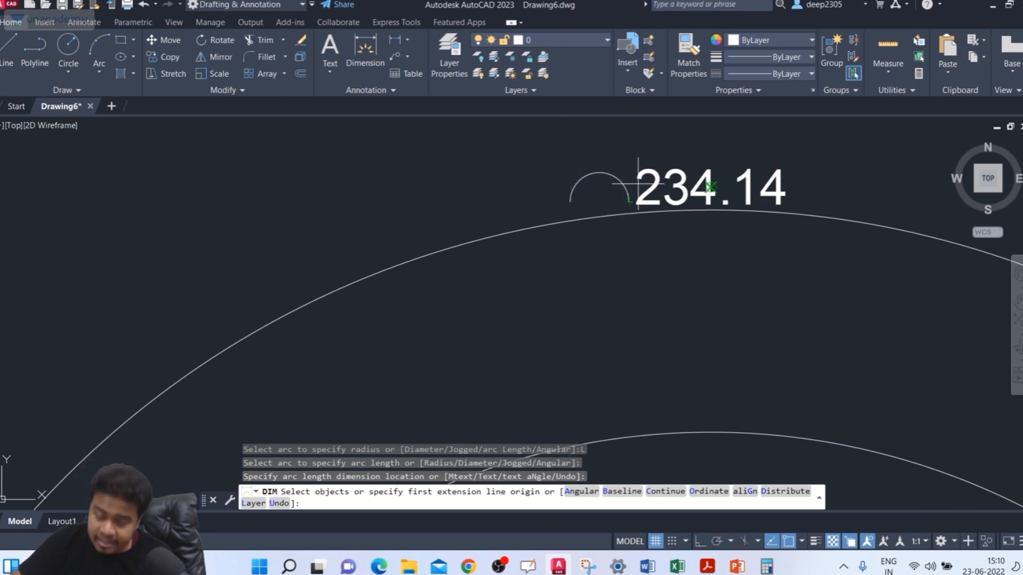
scroll(510, 252, down, 4)
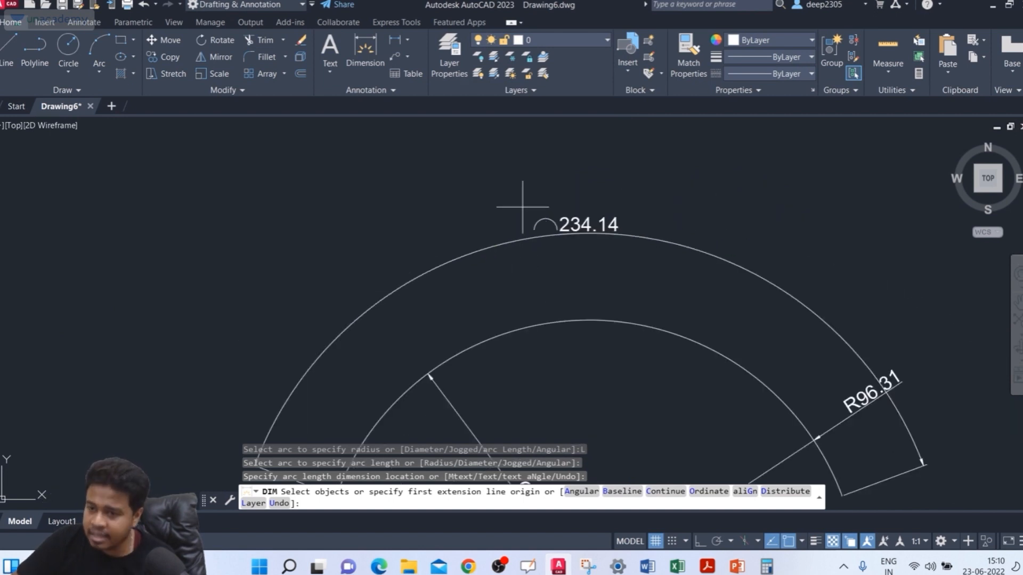
scroll(554, 210, up, 4)
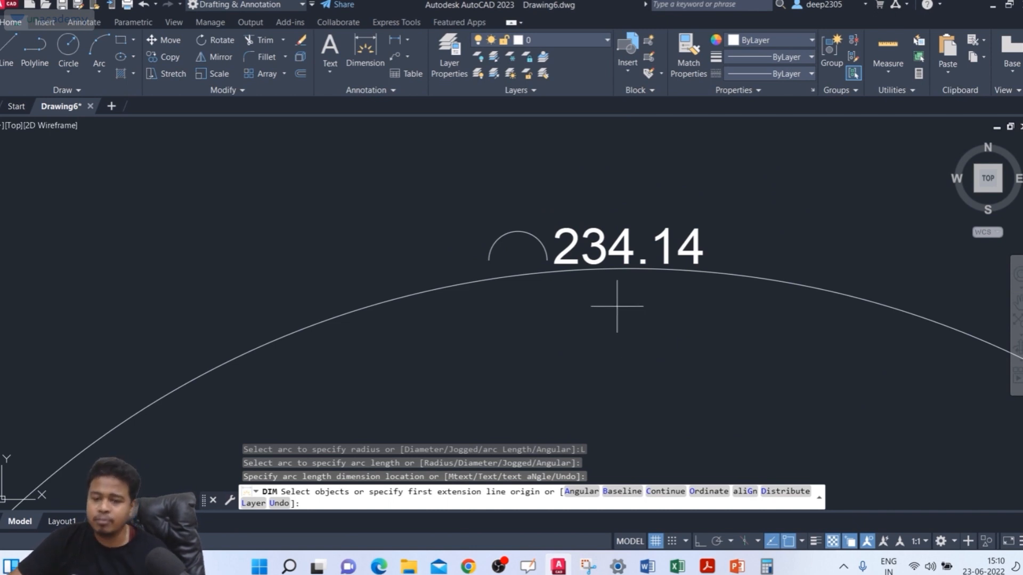
scroll(620, 307, down, 4)
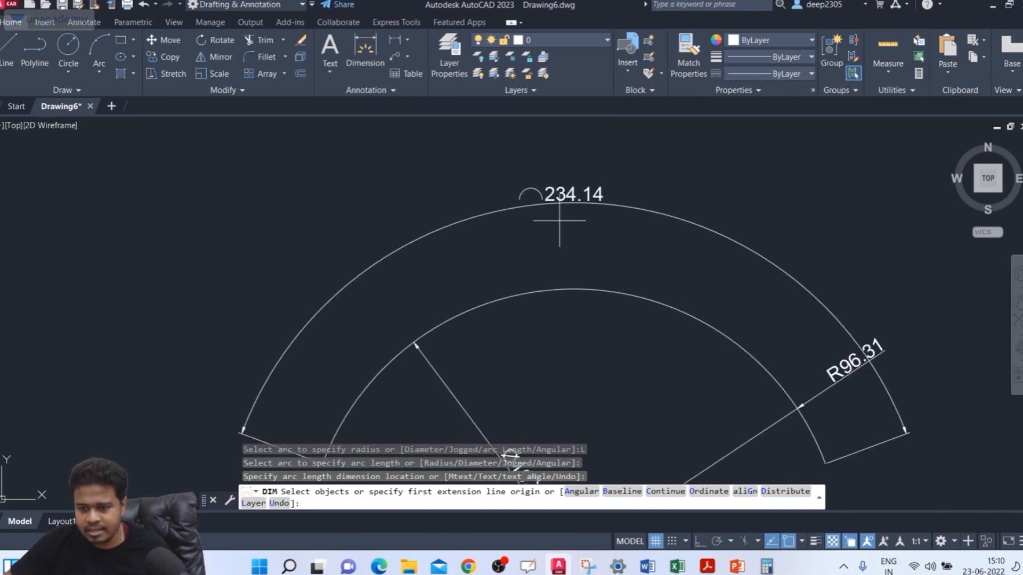
key(Return)
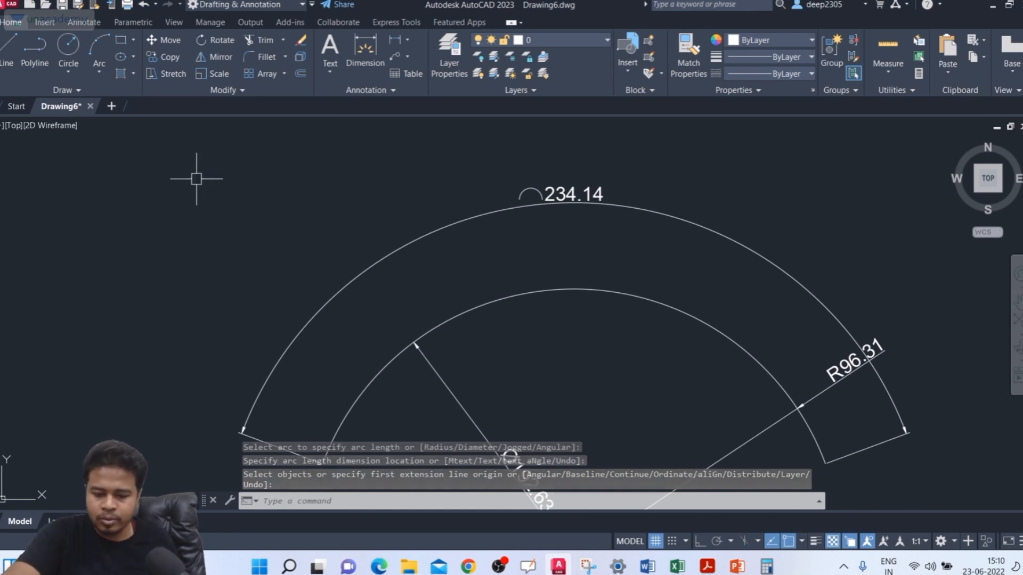
Step: Start DIM, switch to the Angular option, place an angular dimension inside the same arc, and end DIM
text(DIM)
key(Return)
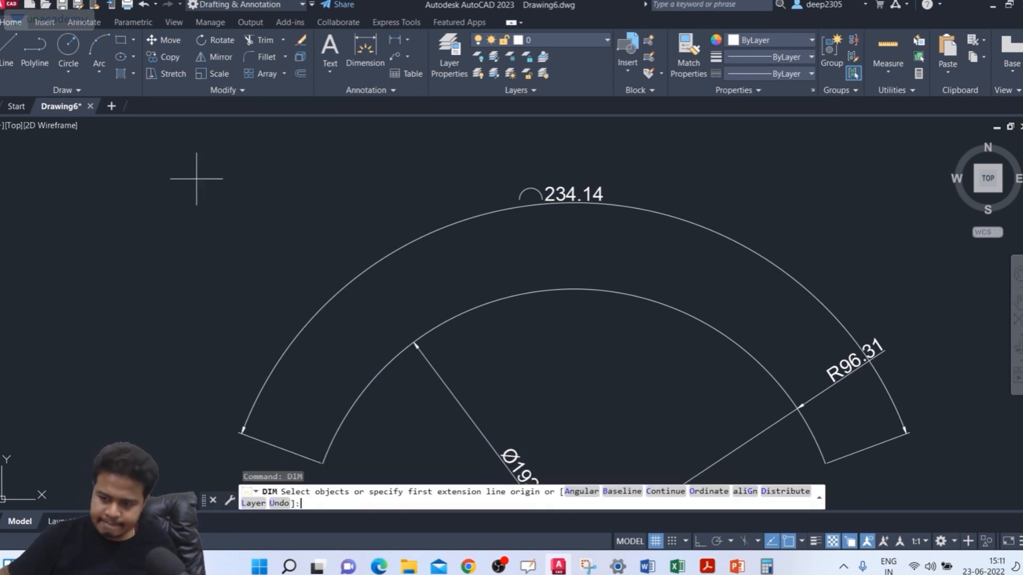
click(473, 312)
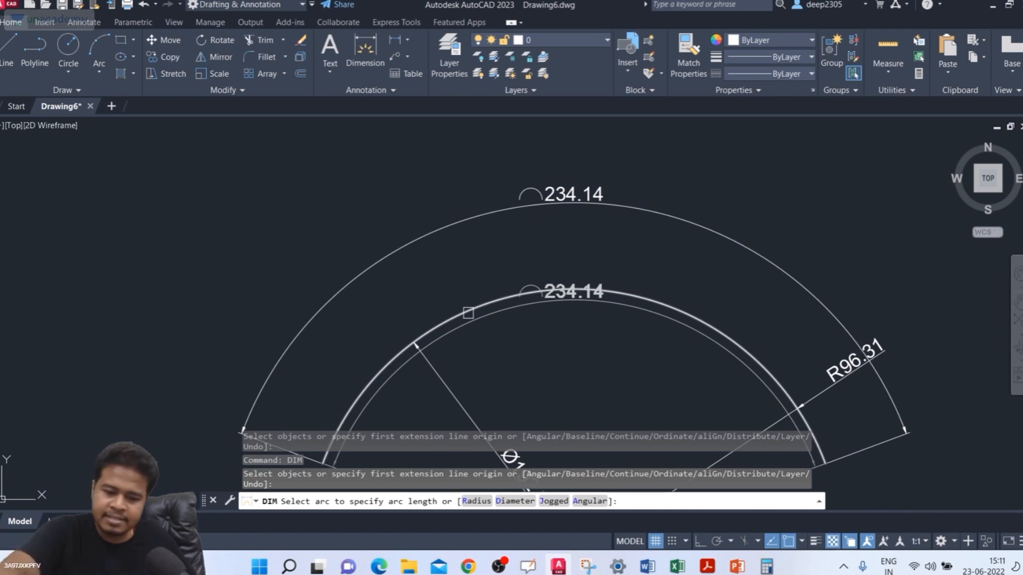
key(Return)
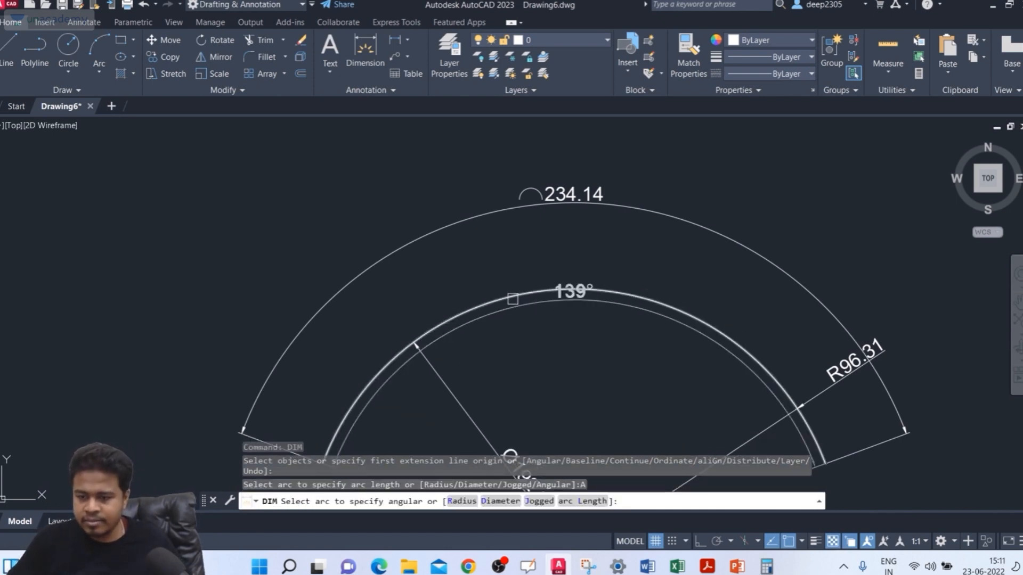
key(Escape)
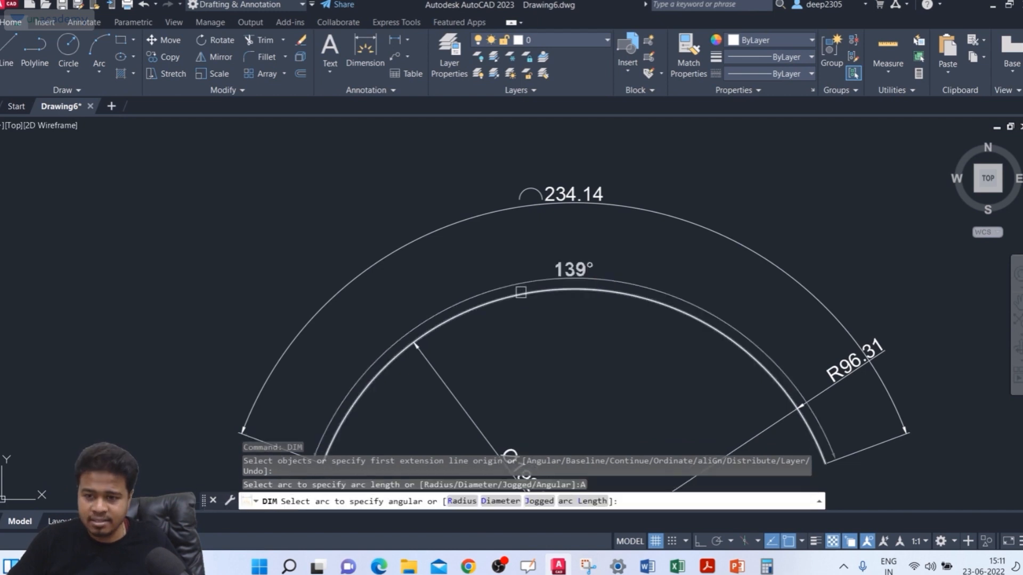
click(521, 293)
middle_drag(520, 294, 466, 181)
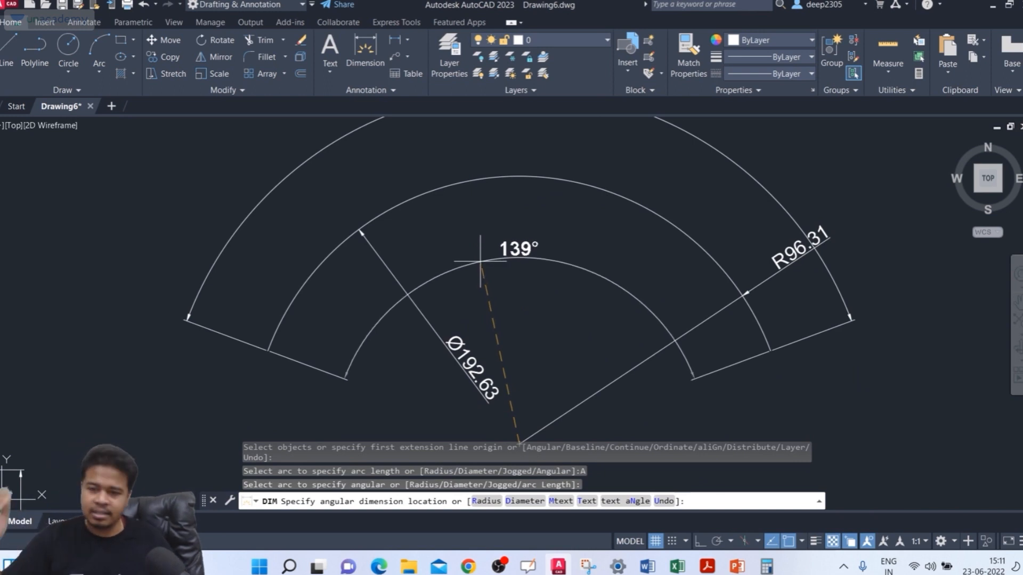
click(468, 271)
scroll(486, 231, down, 4)
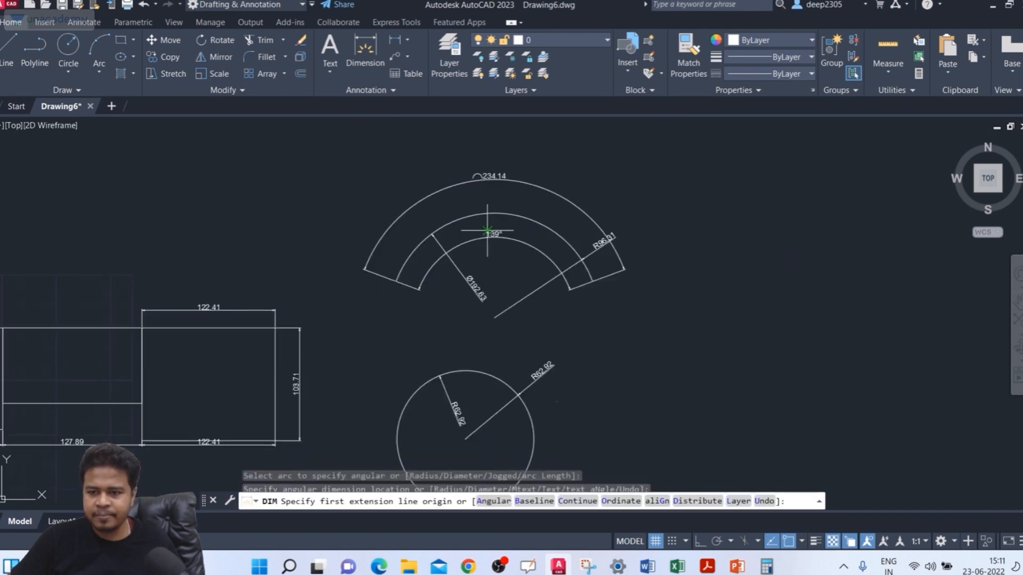
middle_drag(389, 154, 332, 146)
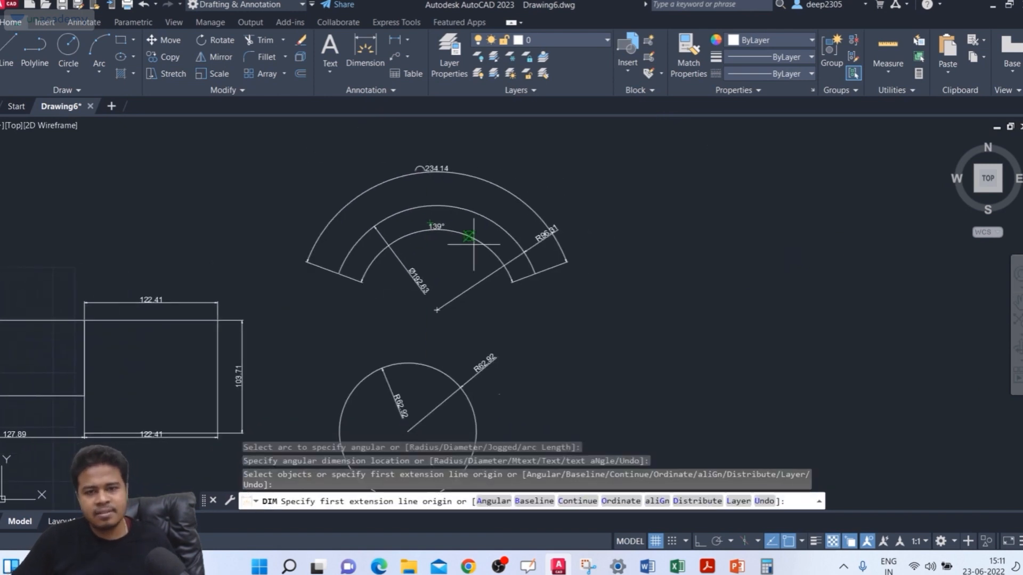
scroll(468, 255, up, 2)
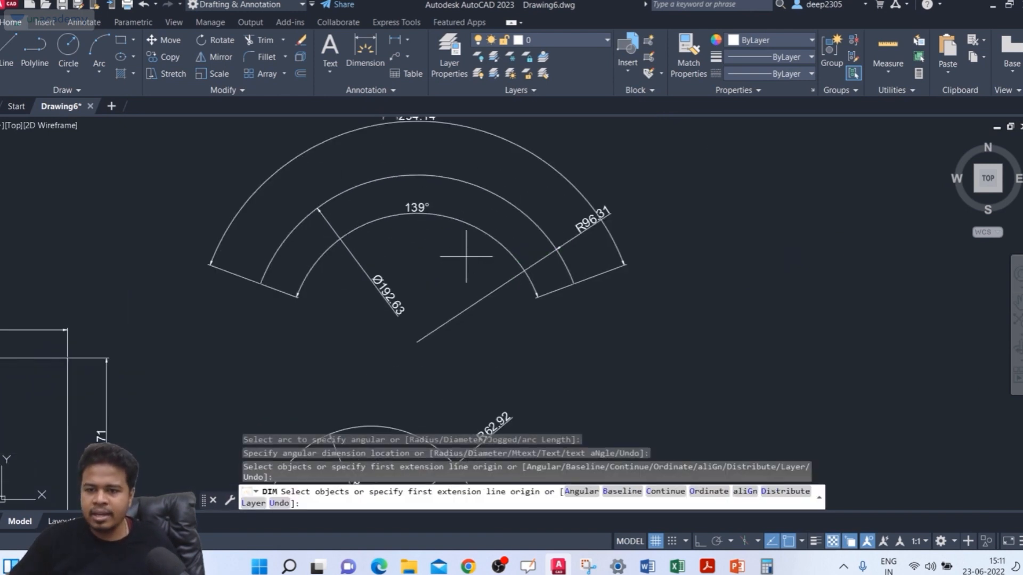
key(Return)
Step: Draw a three-point arc with a radius of about 133 in the empty space to the right of the dimensioned arc
scroll(468, 256, down, 2)
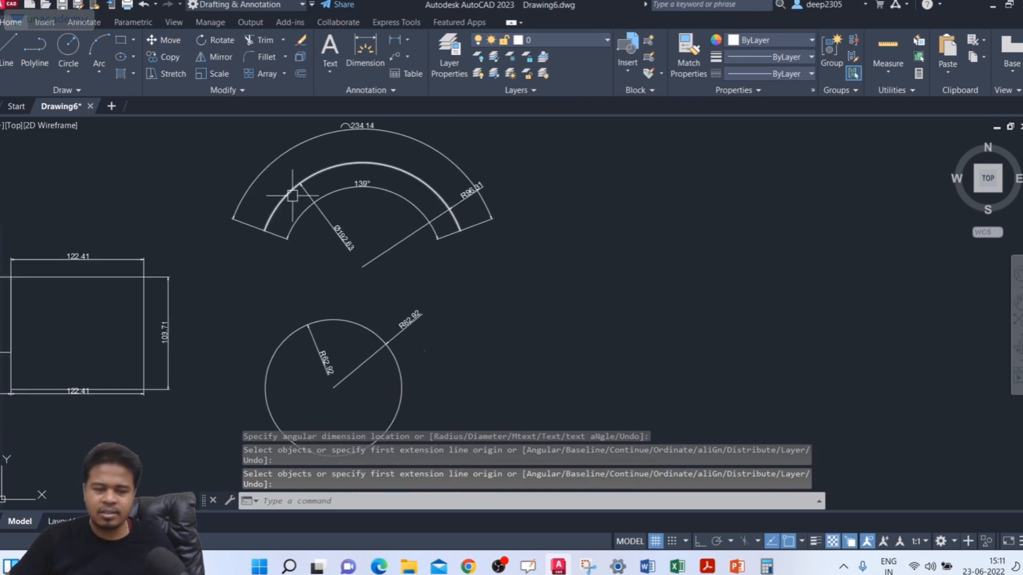
mouse_move(293, 195)
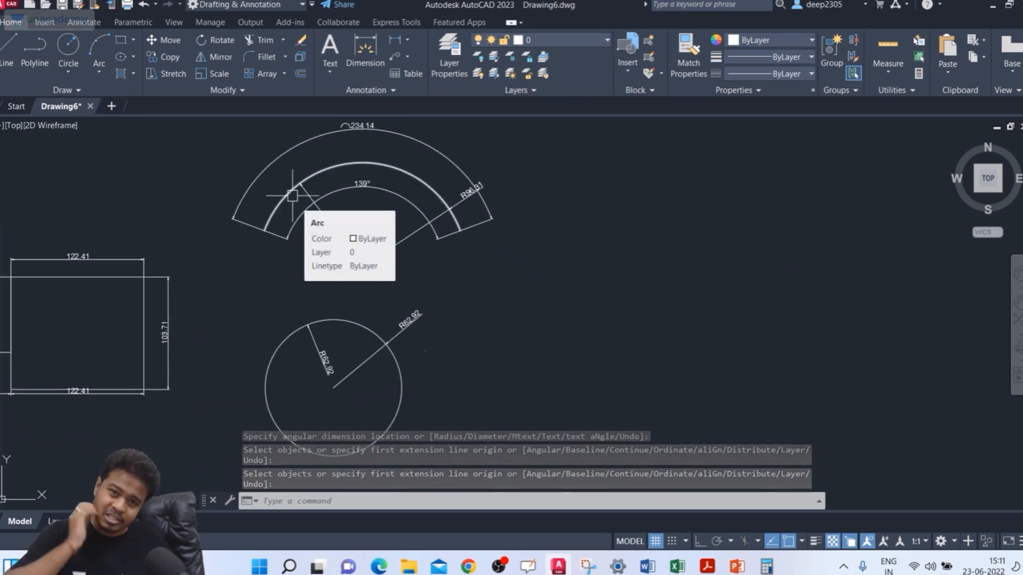
key(Escape)
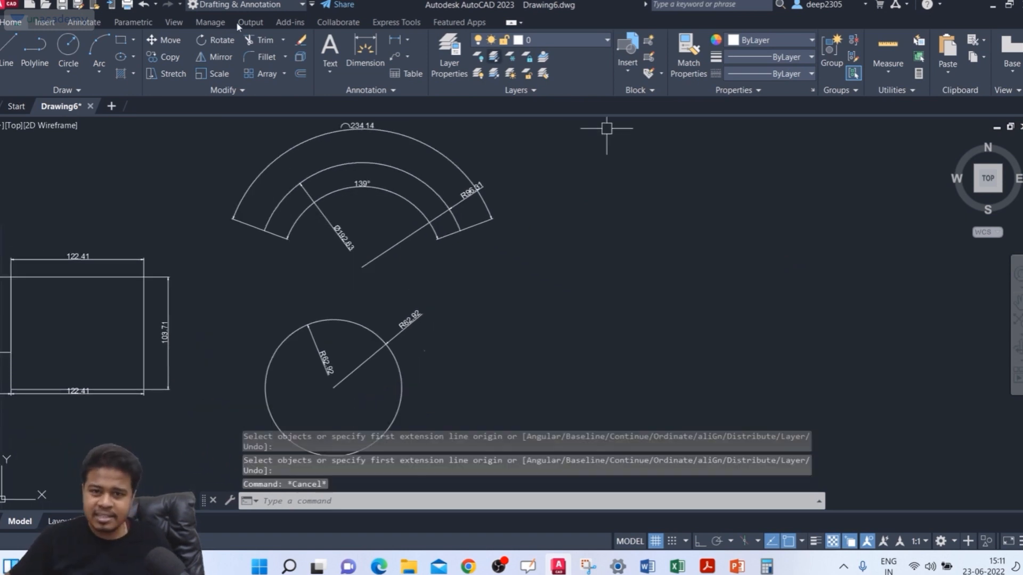
click(100, 71)
click(128, 96)
click(591, 252)
click(663, 241)
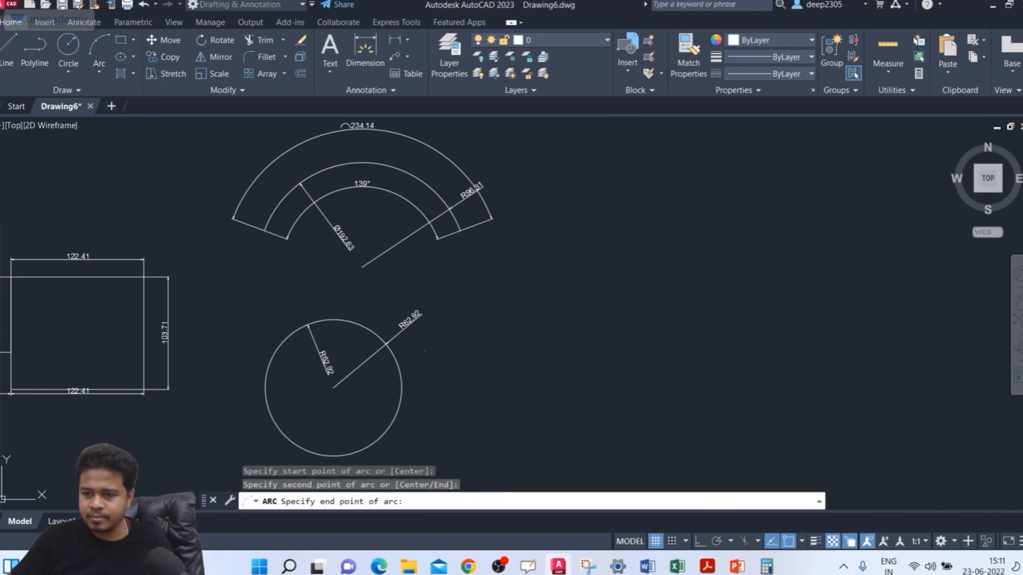
click(846, 270)
key(Escape)
middle_drag(749, 299, 677, 263)
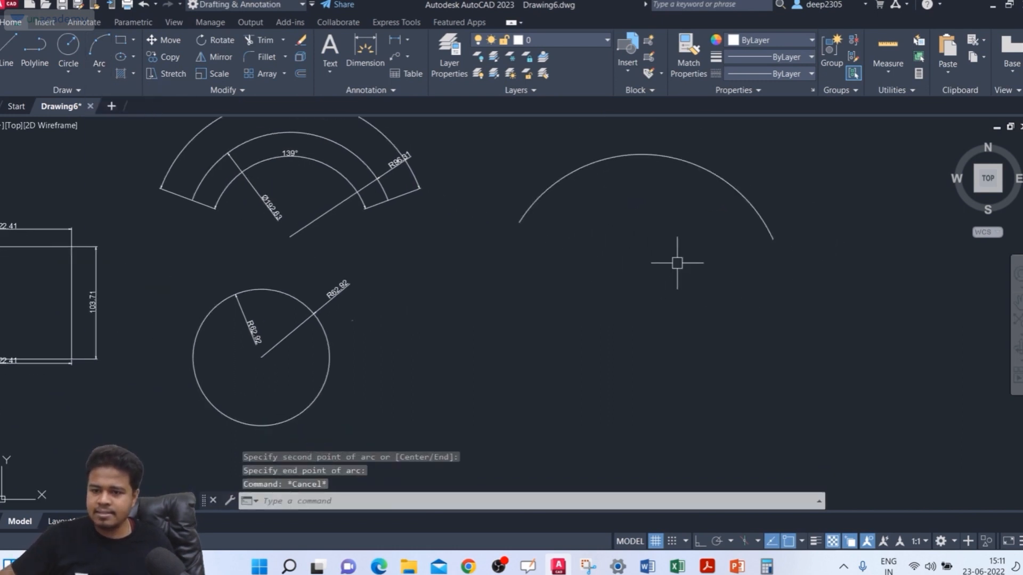
Step: Dimension the new arc with DIM's Jogged option, overriding the center inside the arc and placing the jogged line toward its right end
scroll(651, 173, up, 2)
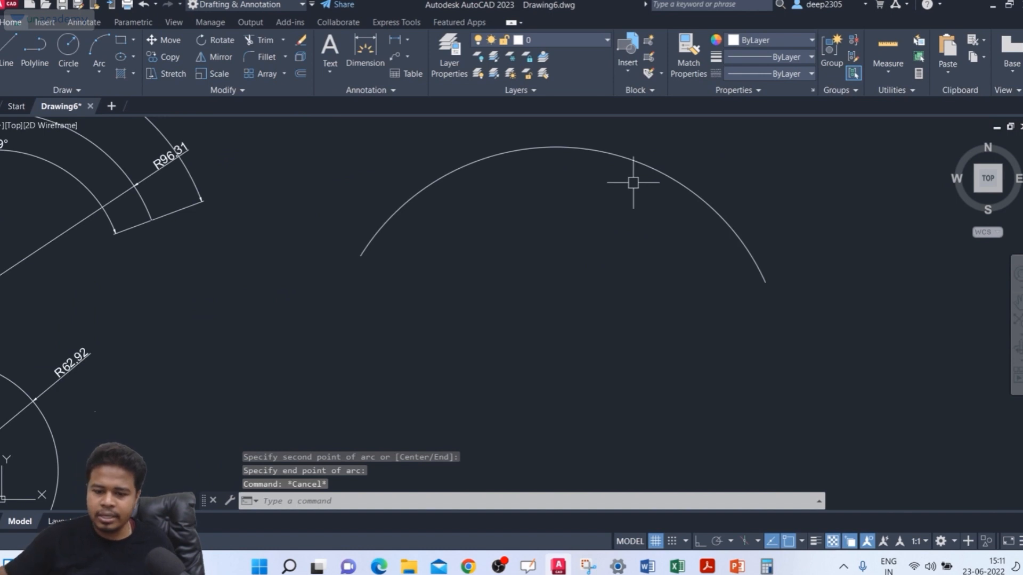
text(DIM)
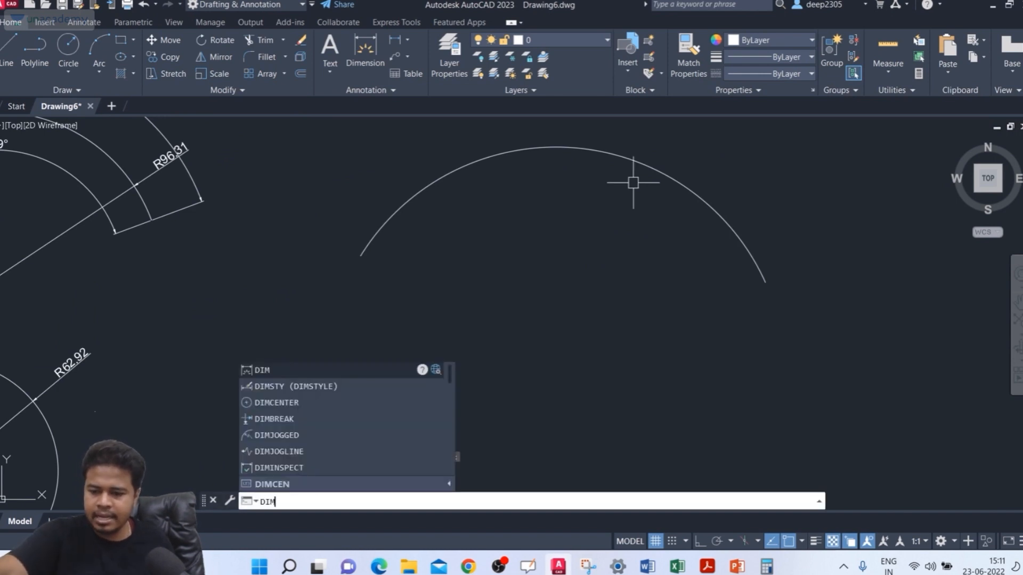
key(Return)
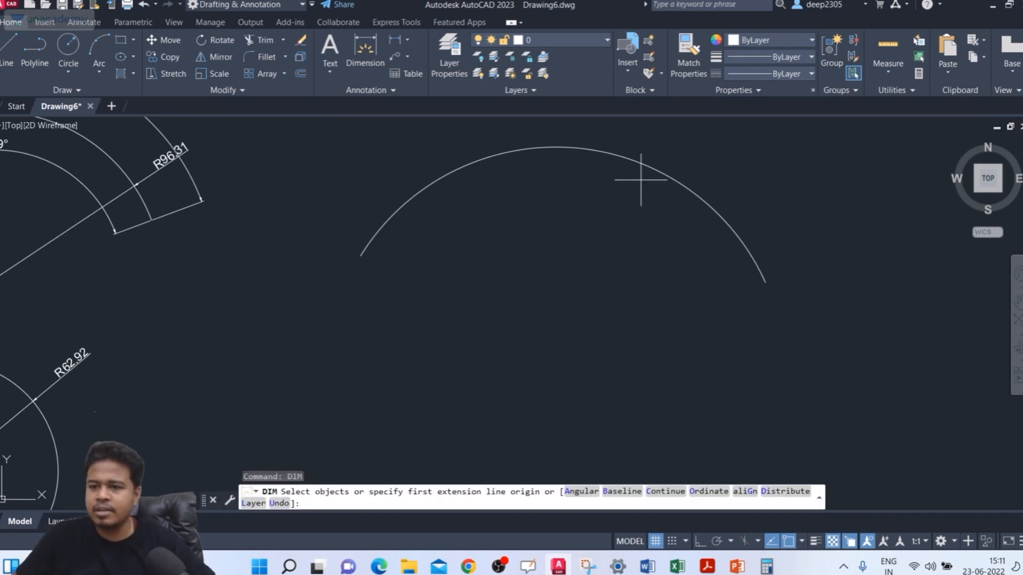
click(656, 172)
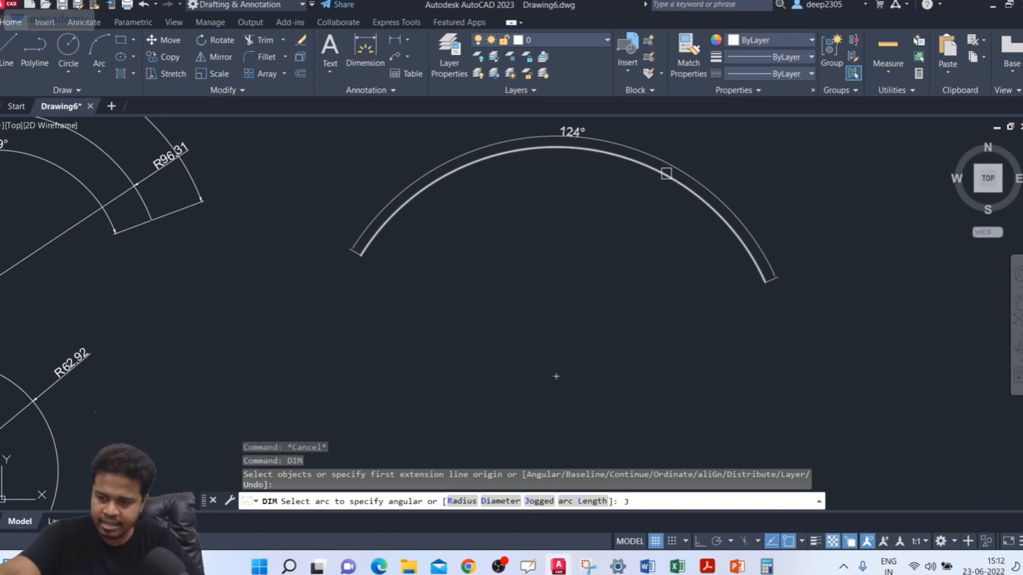
key(Return)
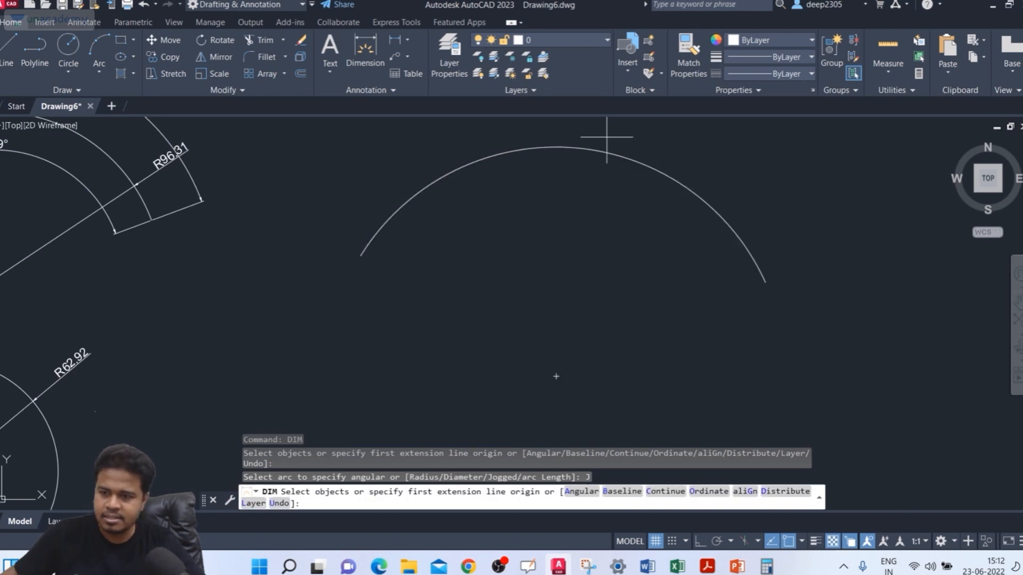
click(654, 169)
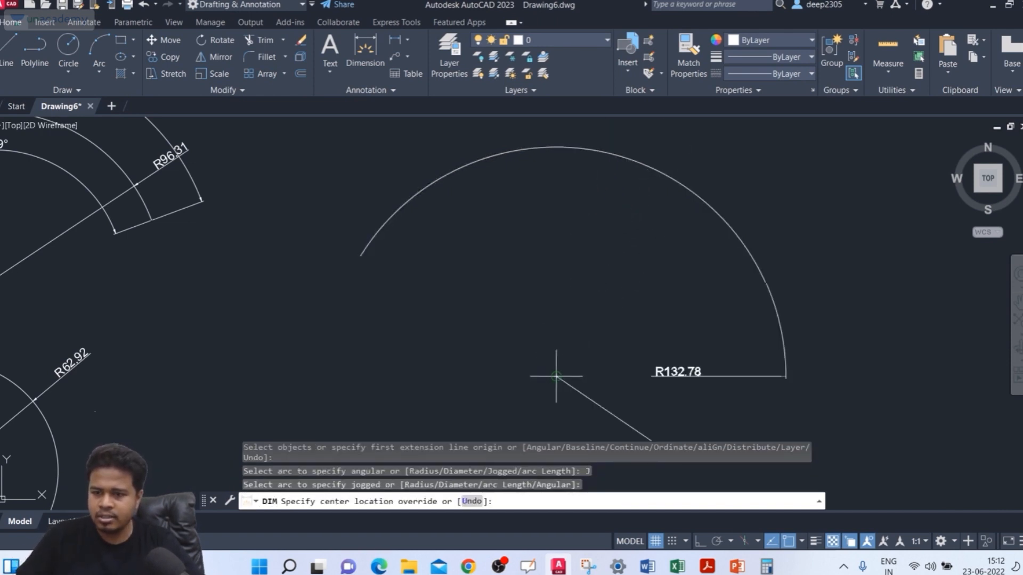
click(609, 319)
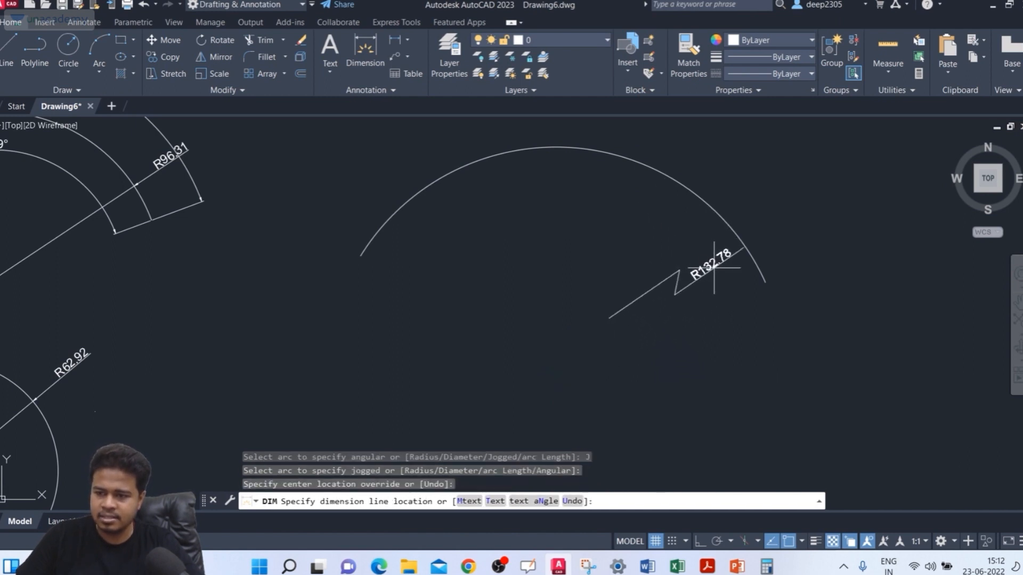
click(721, 276)
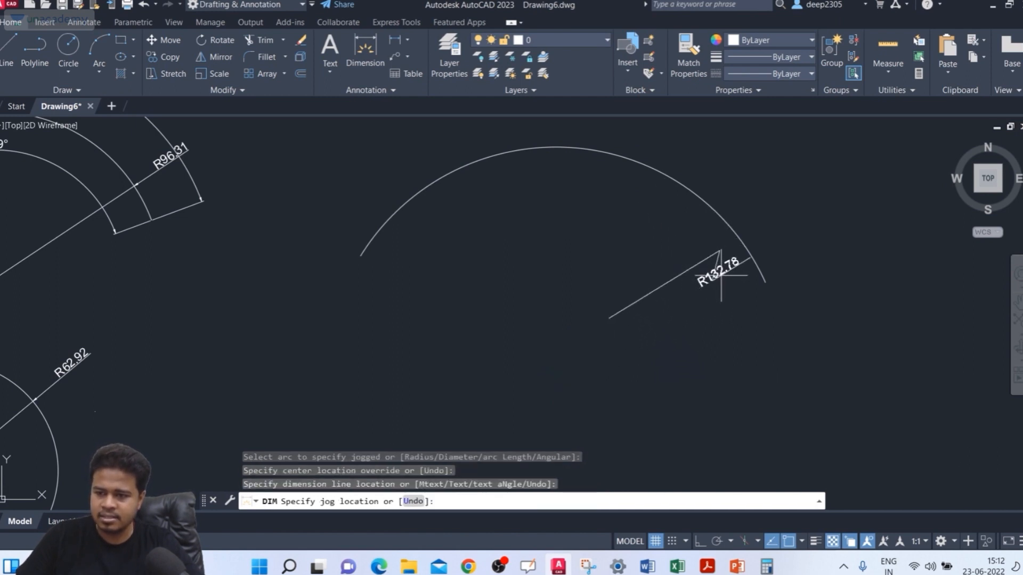
click(685, 288)
scroll(669, 282, up, 5)
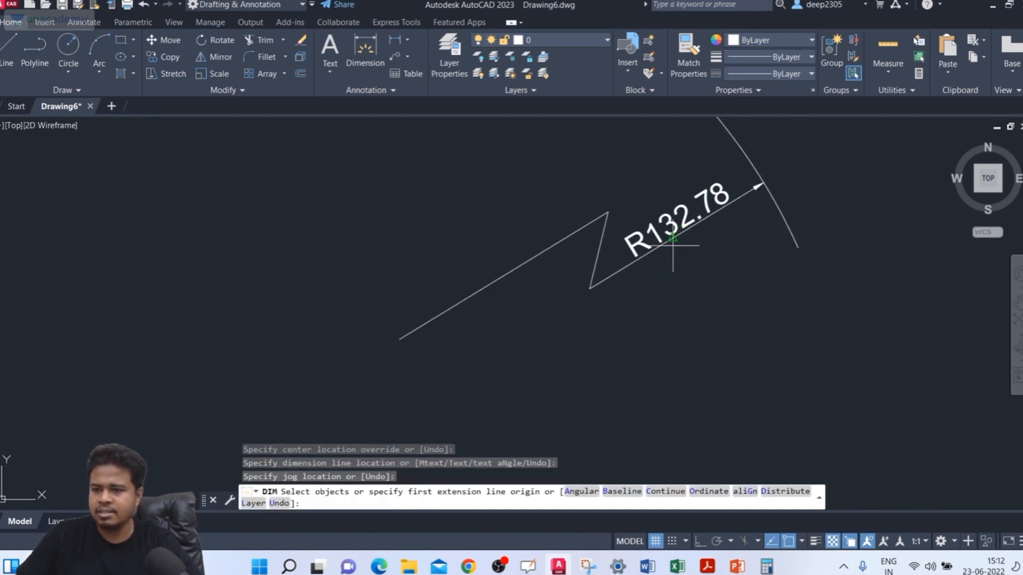
scroll(554, 202, down, 4)
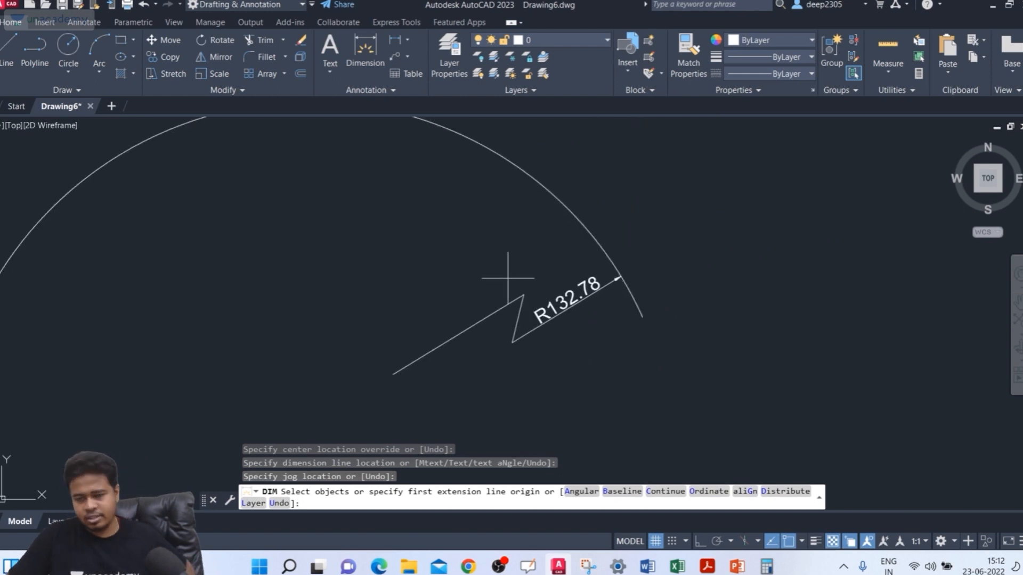
Step: Place a jogged radius dimension on the circle's right side, with the overridden center and the jog inside the circle
middle_drag(381, 232, 489, 272)
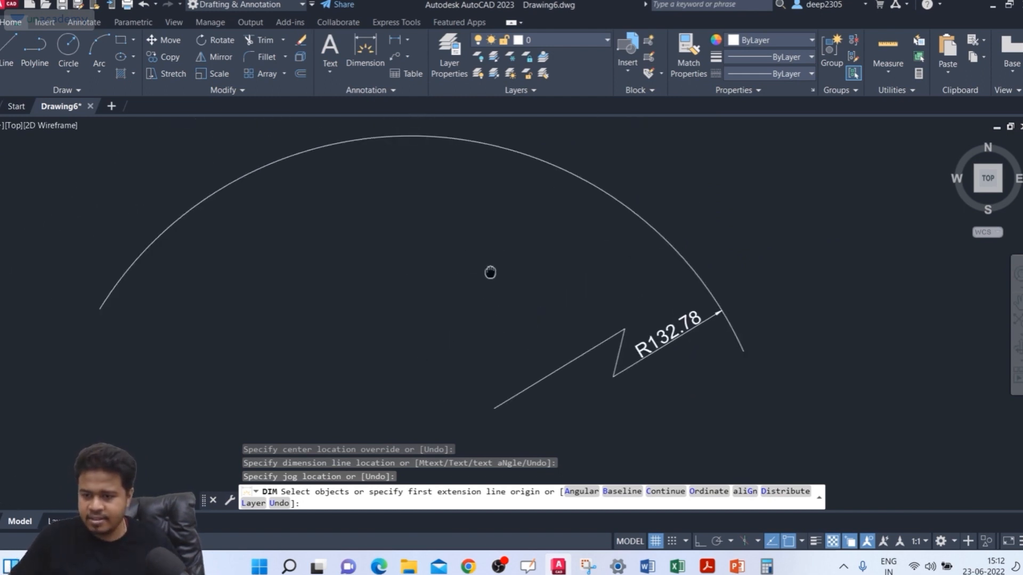
scroll(479, 201, down, 6)
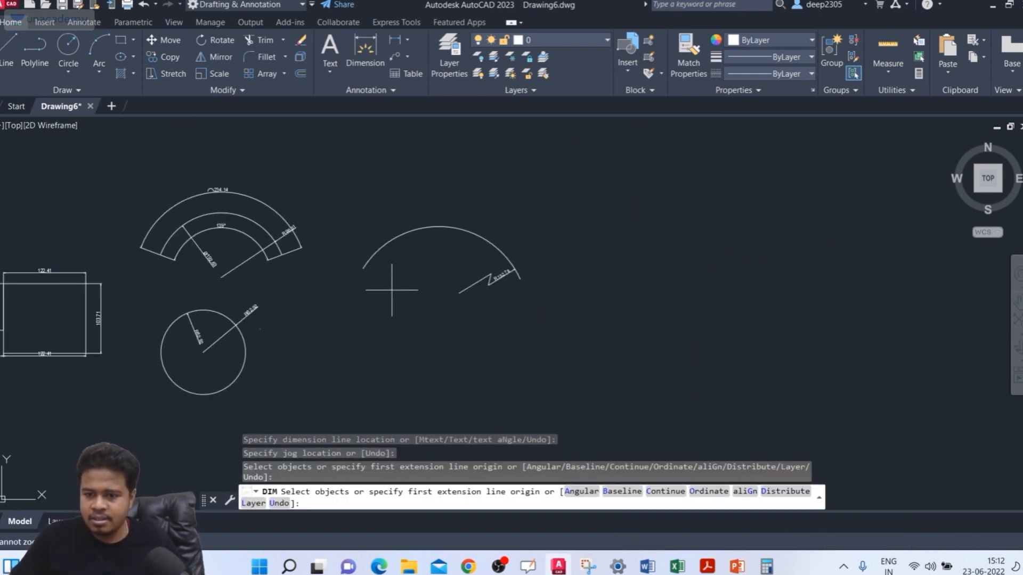
middle_drag(393, 292, 436, 247)
scroll(288, 296, up, 6)
middle_drag(288, 297, 636, 283)
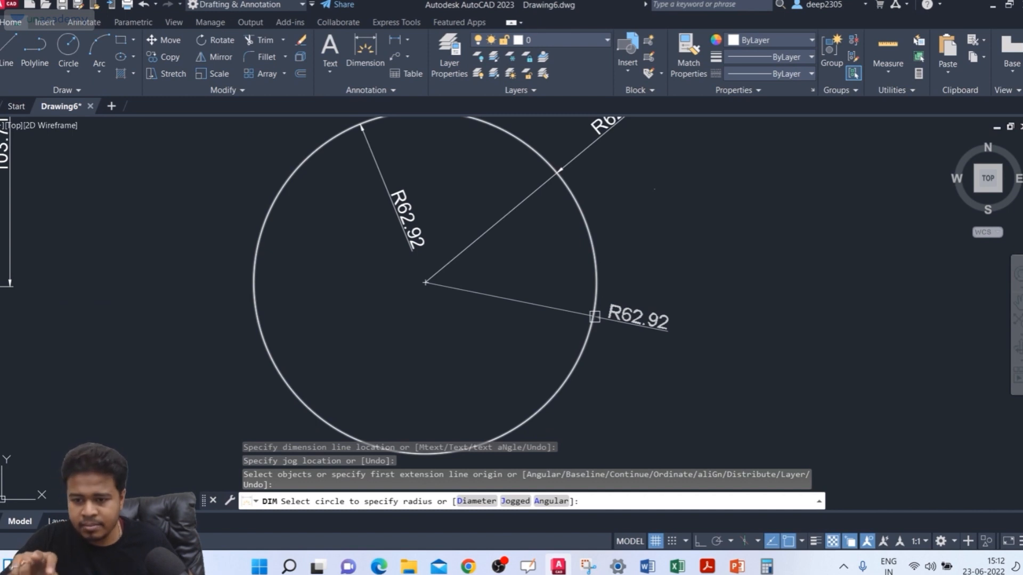
key(ctrl)
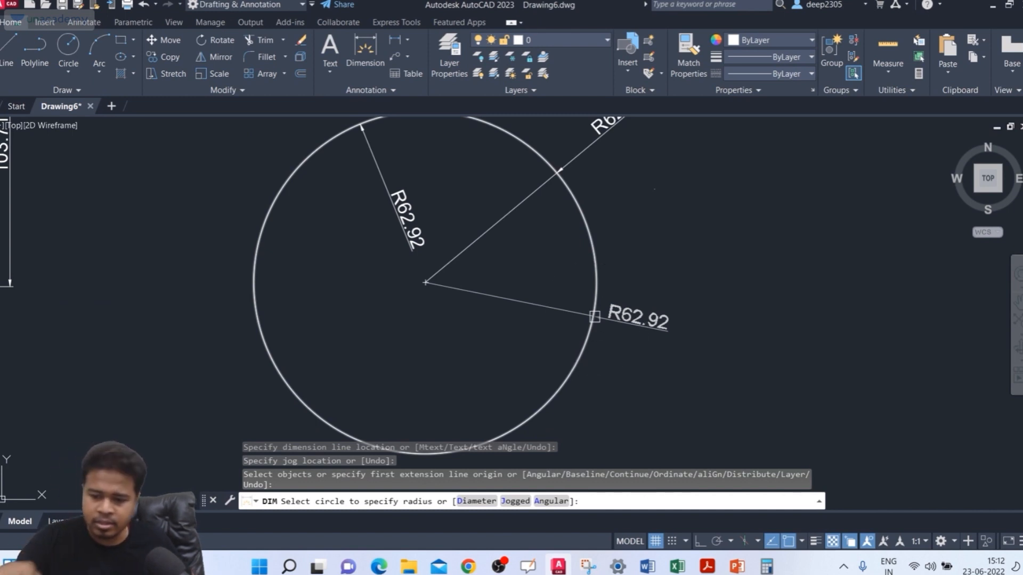
key(Return)
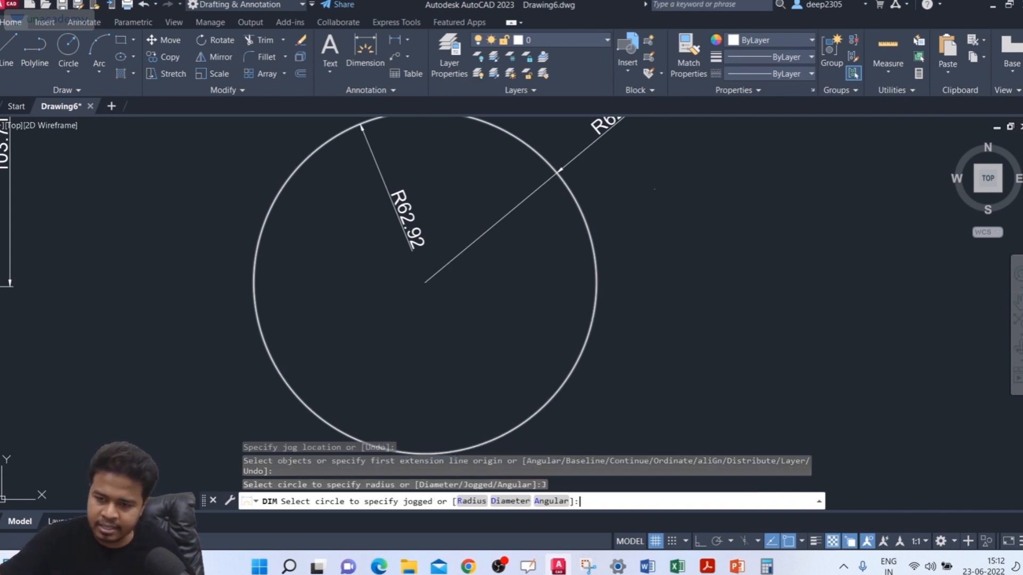
click(579, 354)
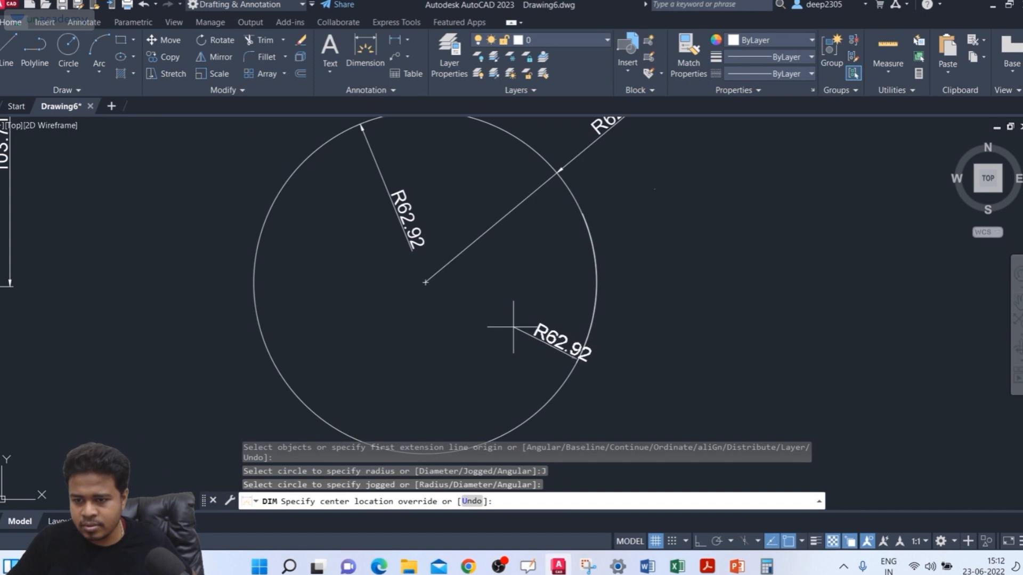
click(499, 319)
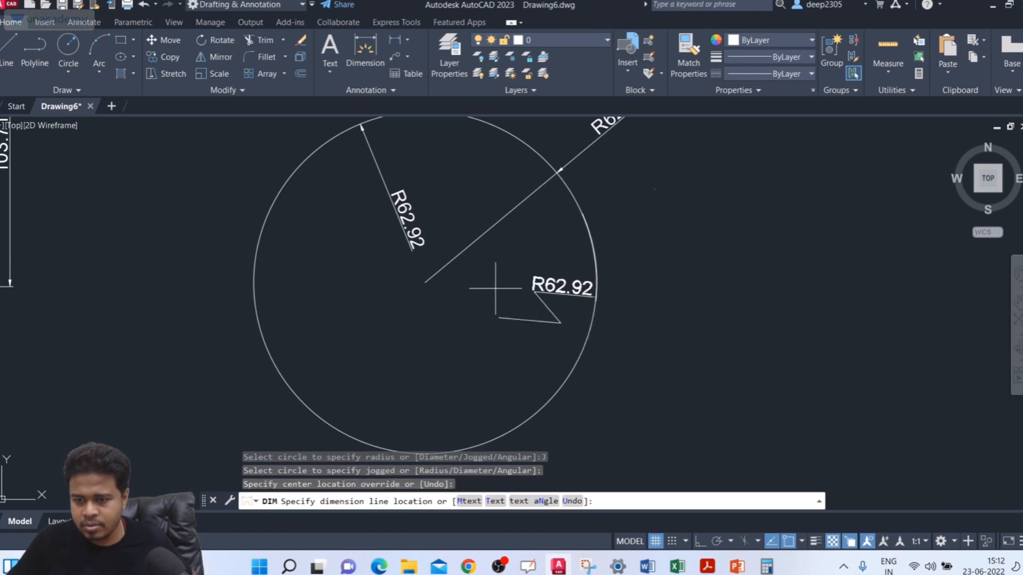
click(514, 287)
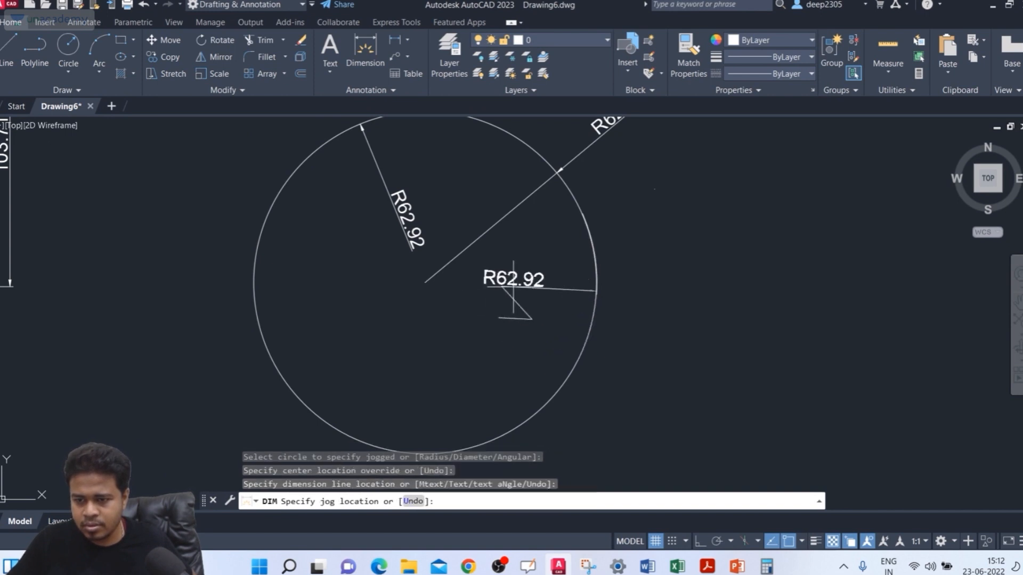
click(541, 290)
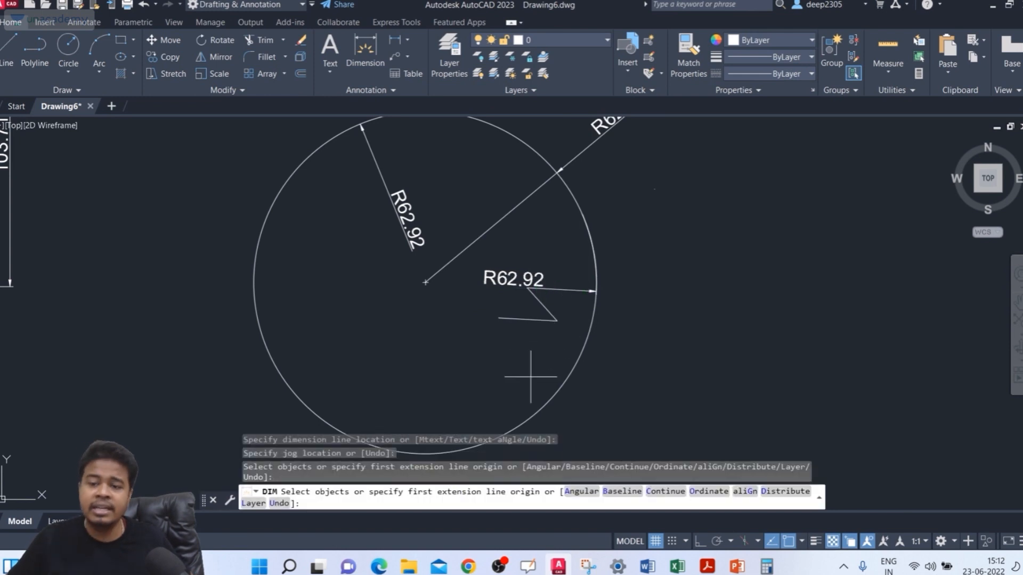
Step: Add a second jogged radius dimension to the circle, overriding the center just left of the true center and running the dimension line toward its lower edge
middle_drag(533, 365, 570, 305)
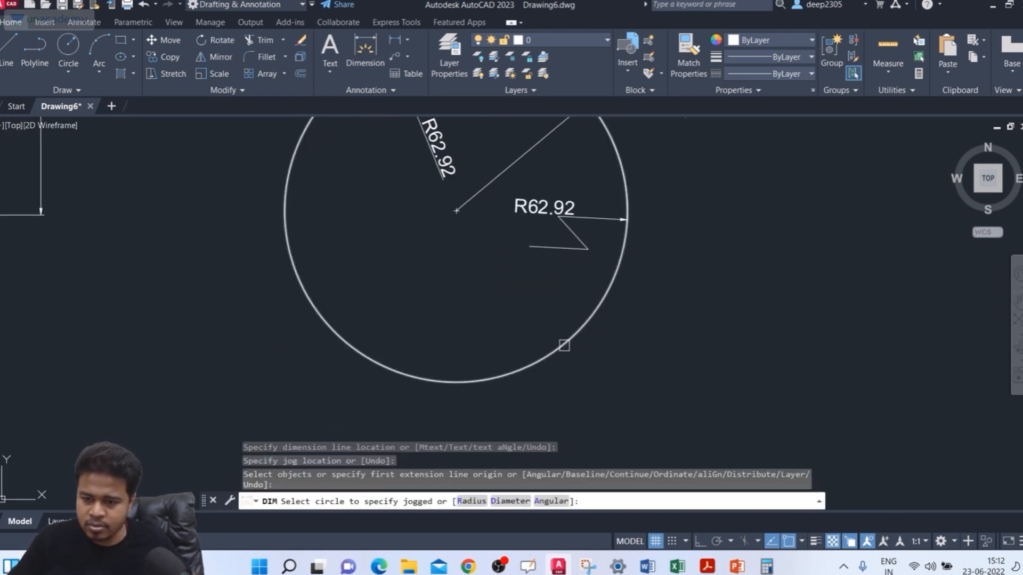
click(557, 348)
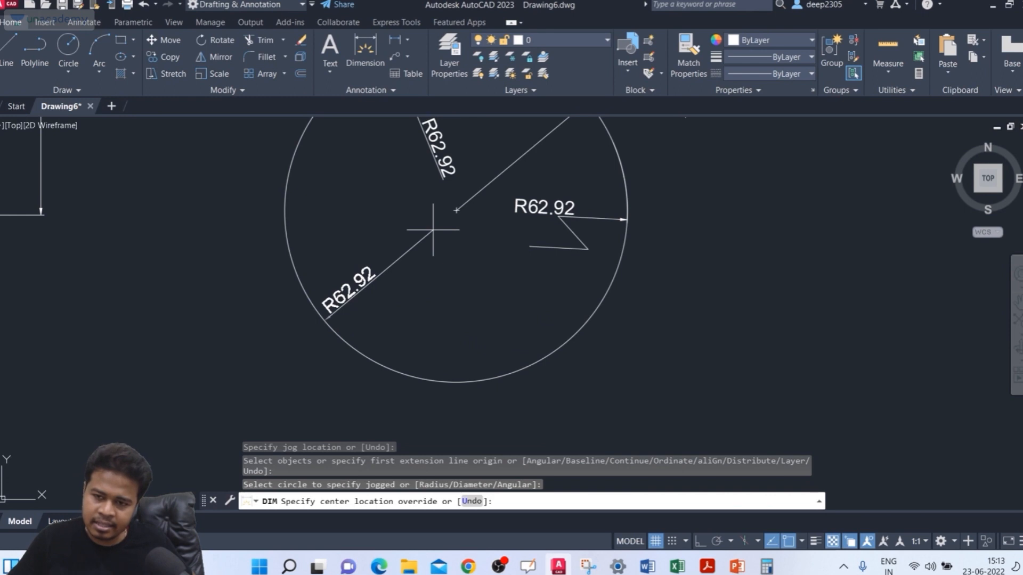
click(433, 230)
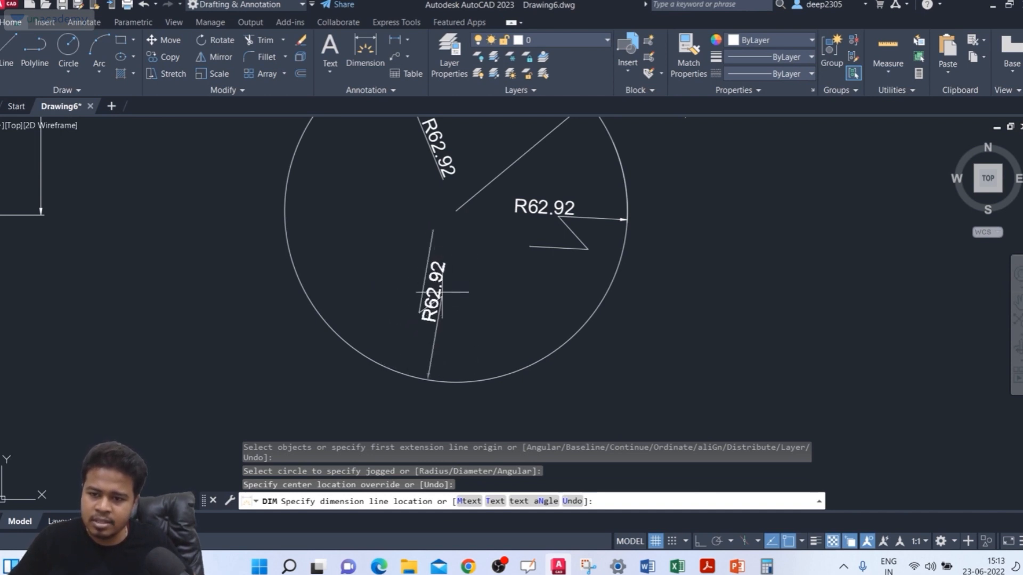
click(468, 249)
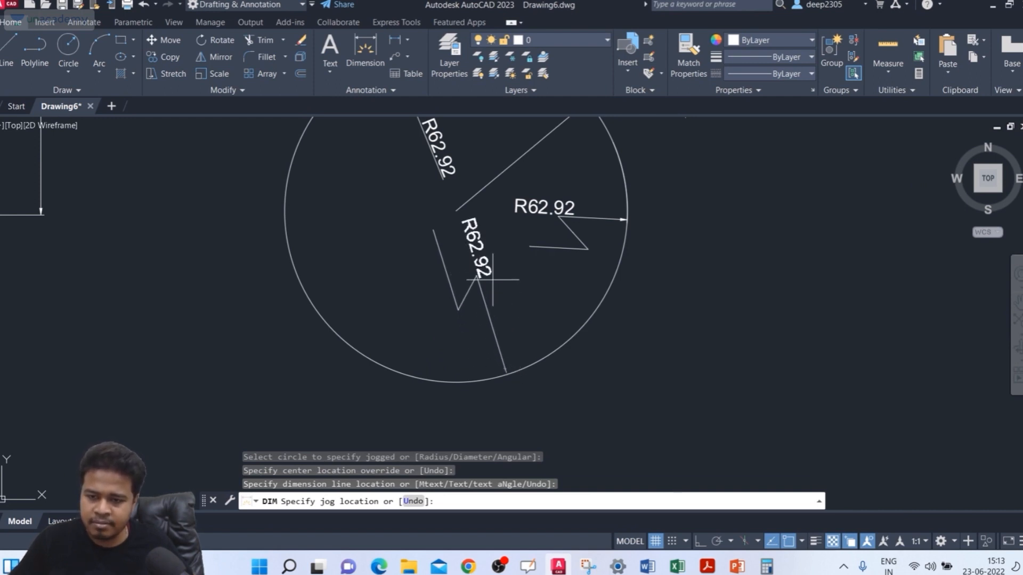
click(492, 279)
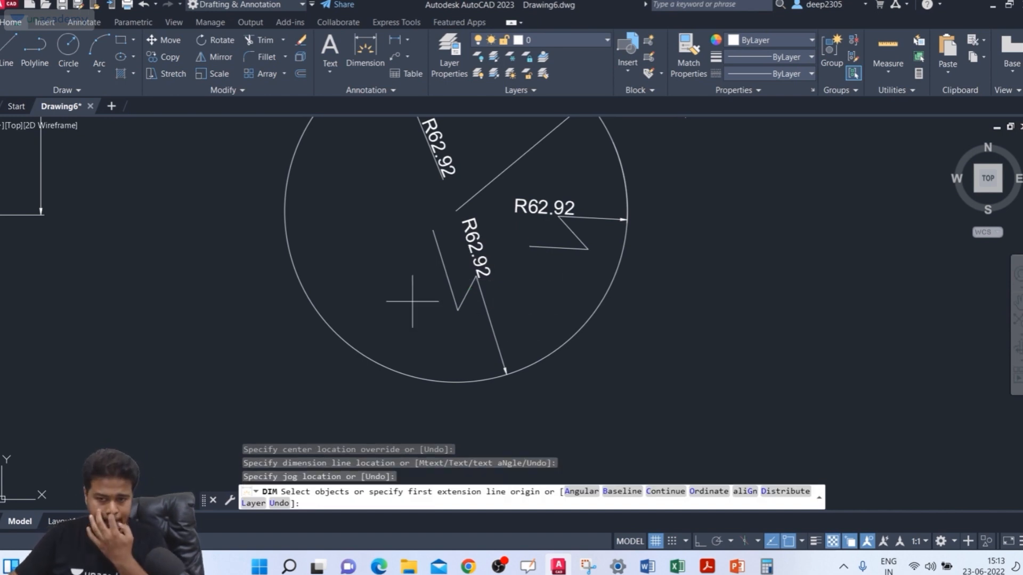
Step: Add another jogged radius dimension to the separate large arc, overriding the center below it and placing the line above the existing jogged dimension
scroll(506, 314, down, 3)
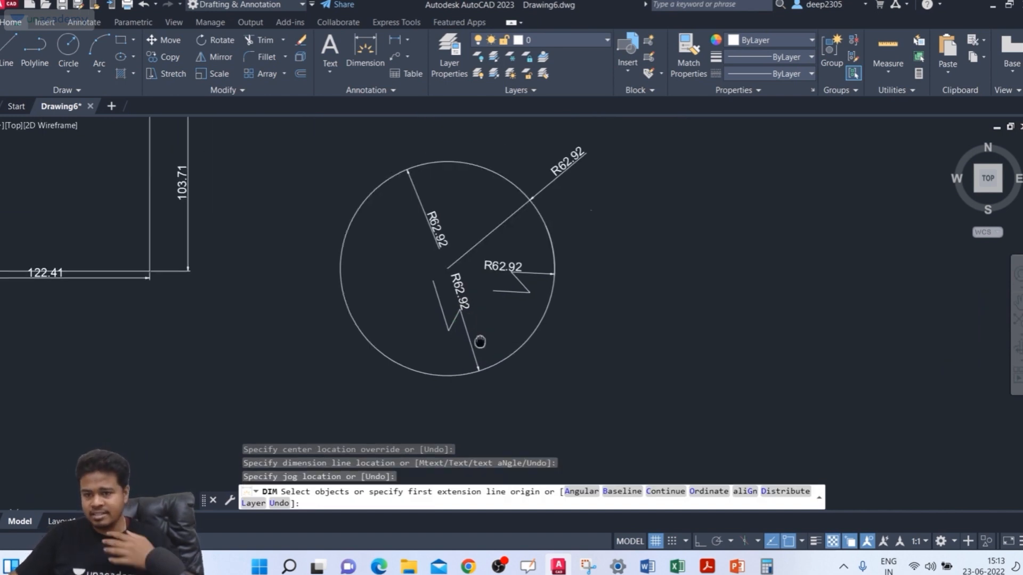
middle_drag(600, 304, 461, 349)
scroll(565, 301, down, 2)
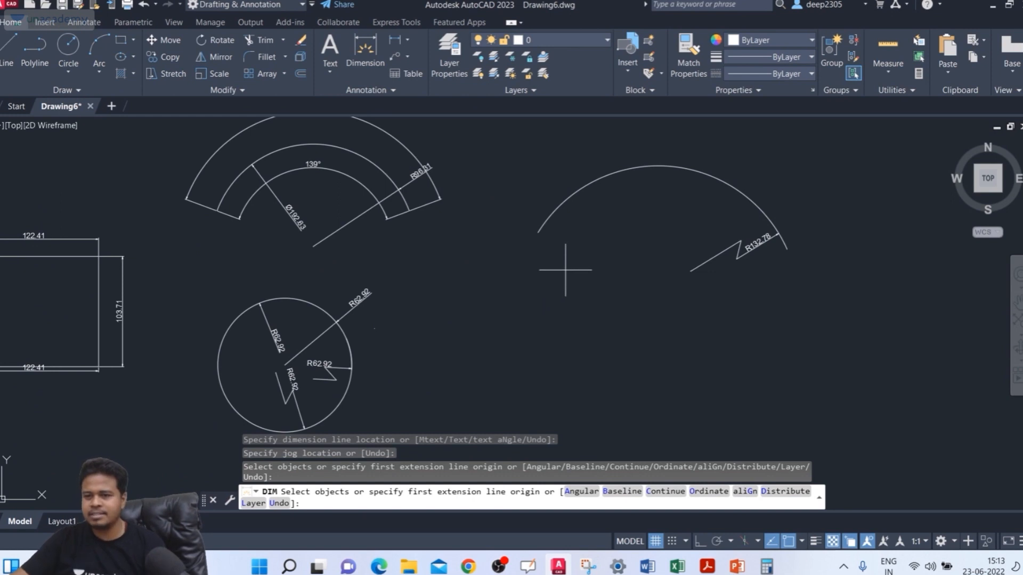
click(556, 208)
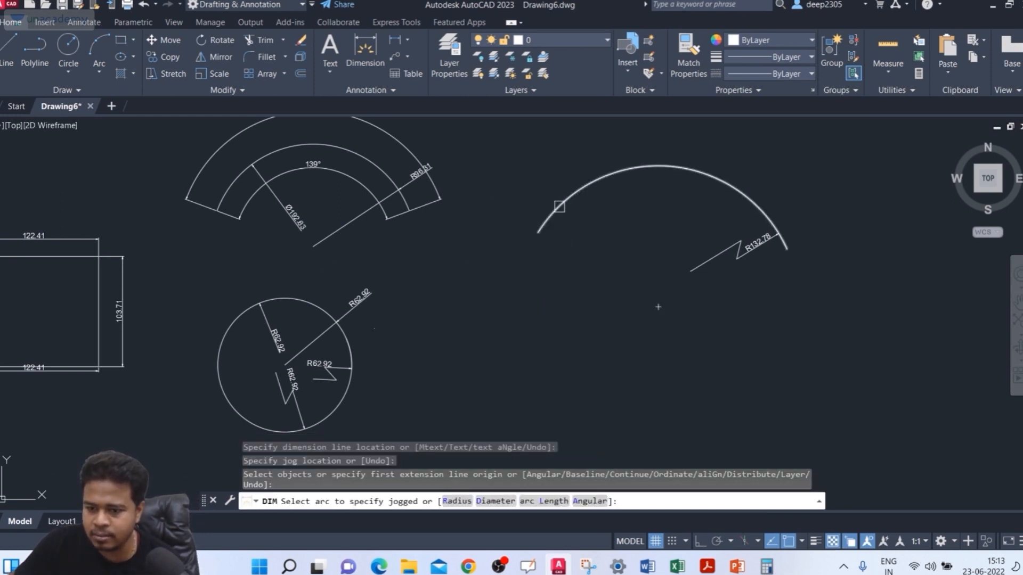
click(560, 206)
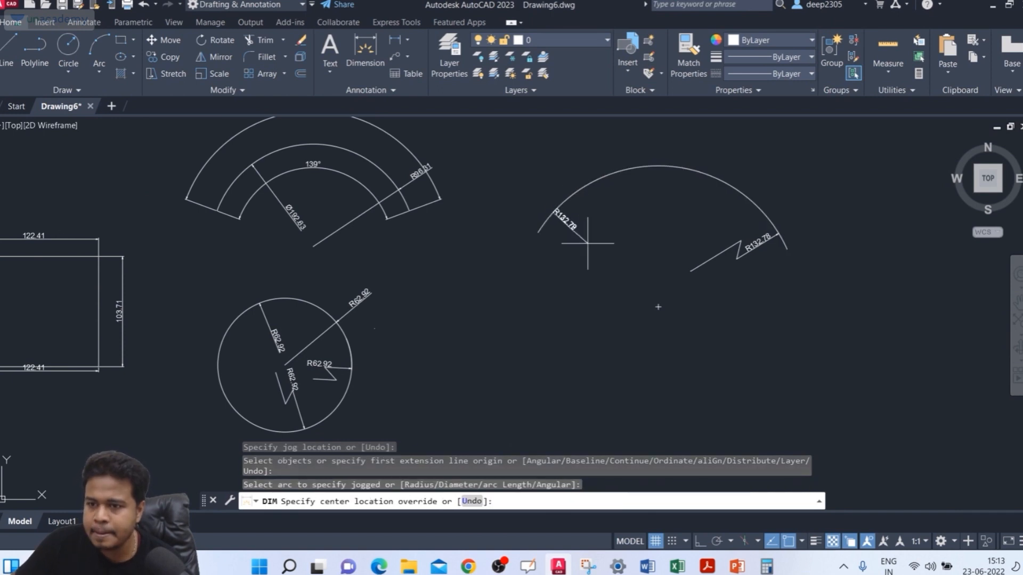
scroll(623, 271, up, 3)
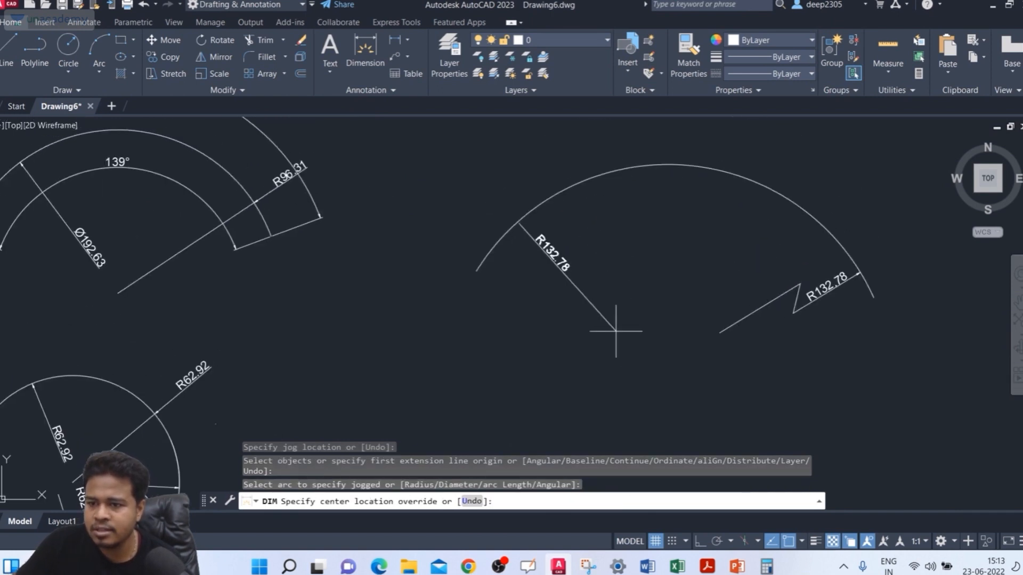
click(640, 351)
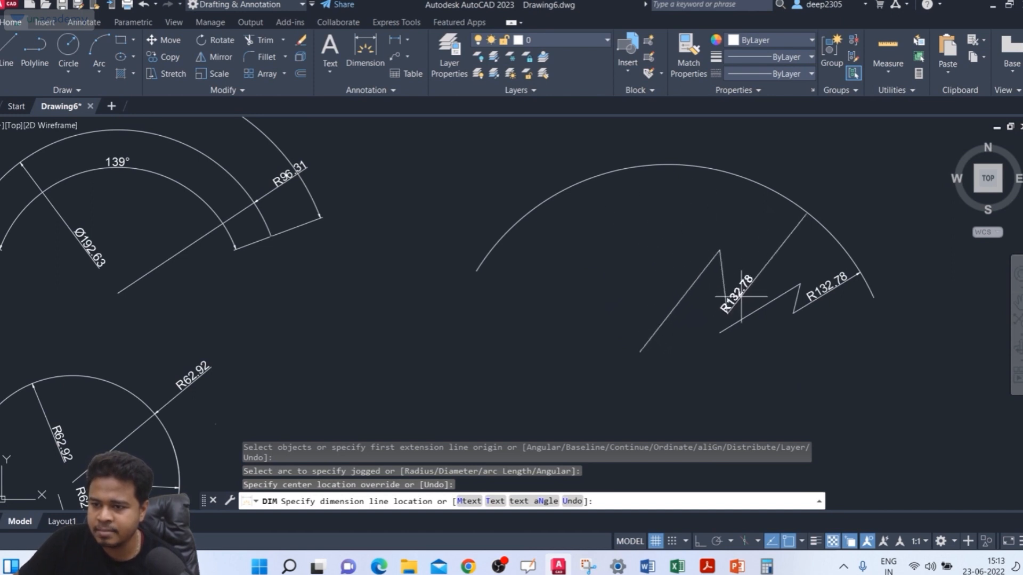
click(773, 253)
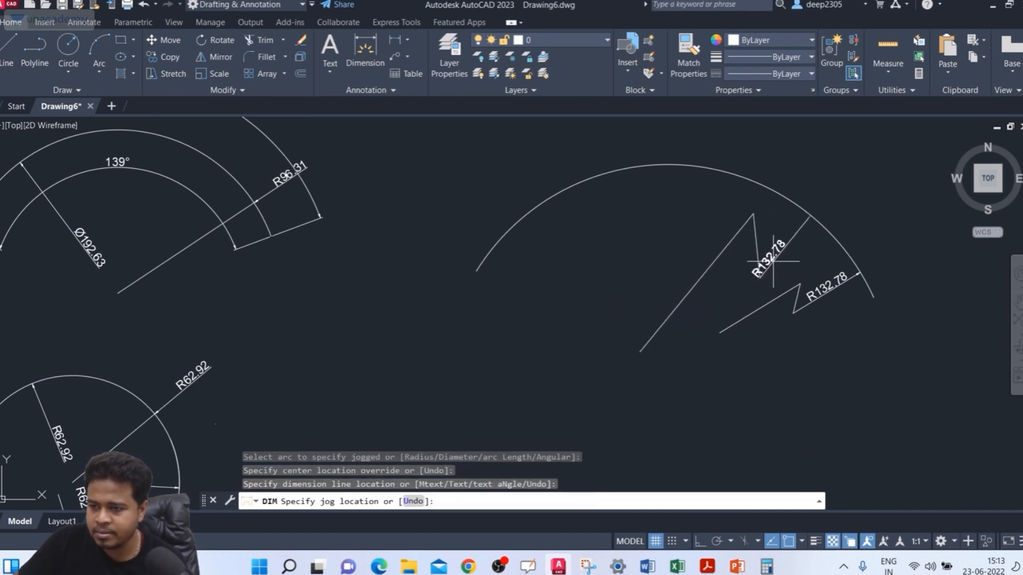
click(730, 274)
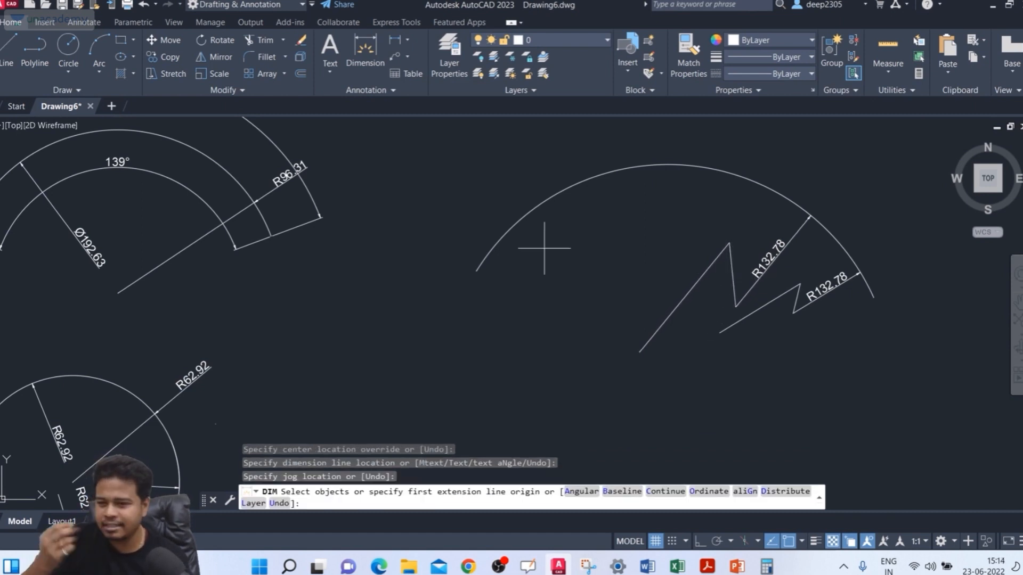
click(498, 240)
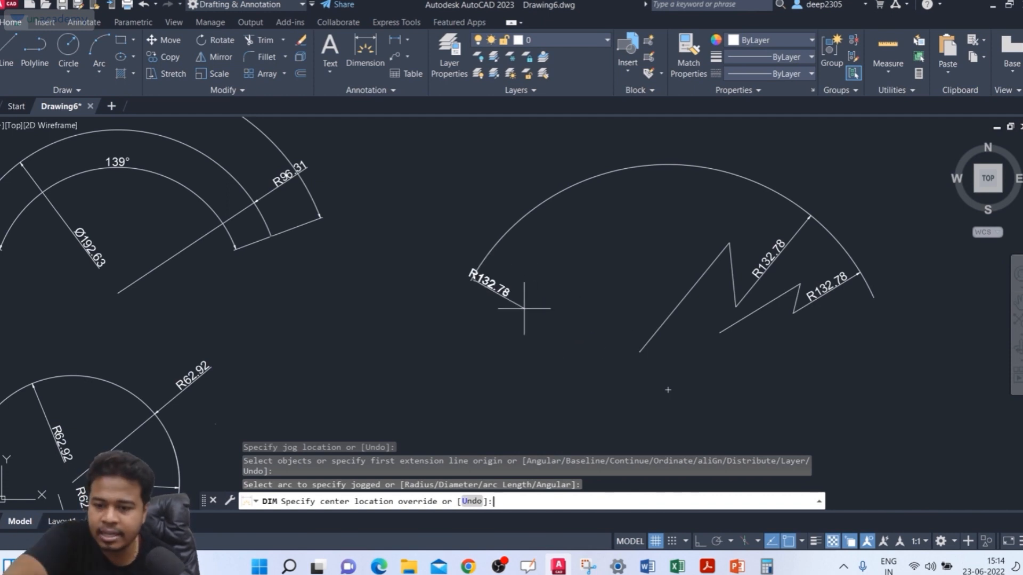
key(Escape)
key(Escape)
Step: Restart DIM, place a third jogged radius dimension on the large arc just left of its crown, and end the command
text(dim)
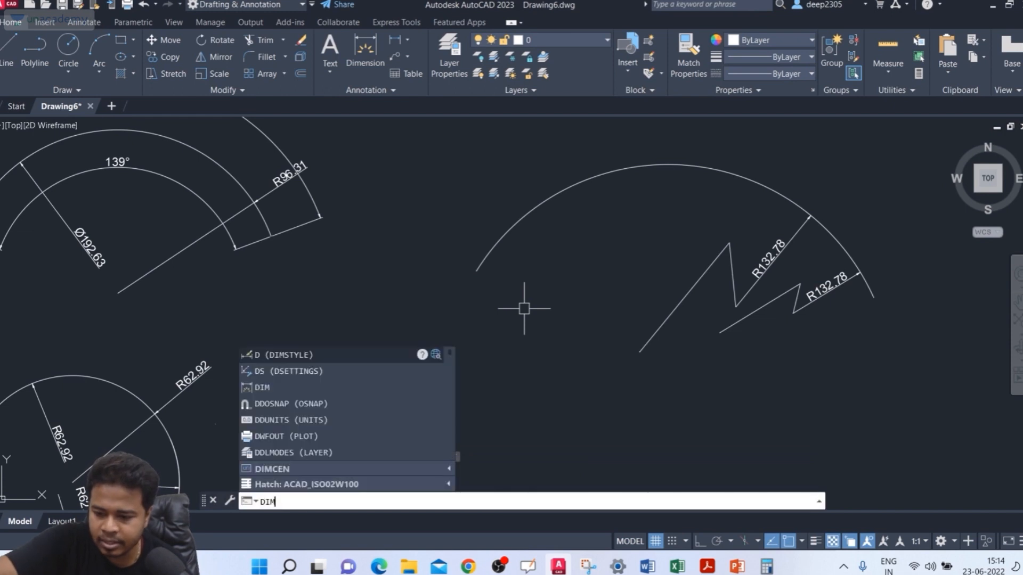
key(Return)
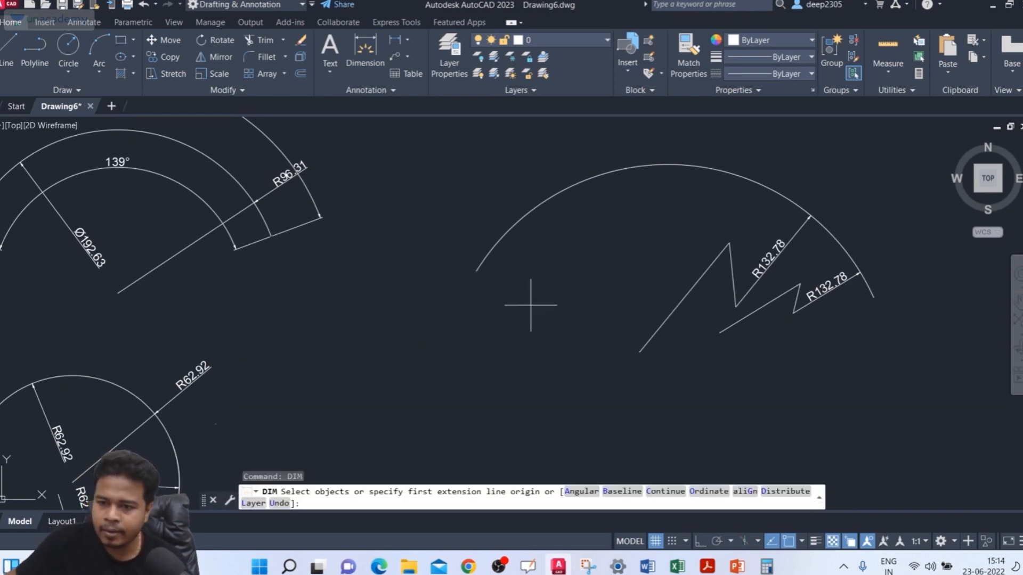
click(536, 203)
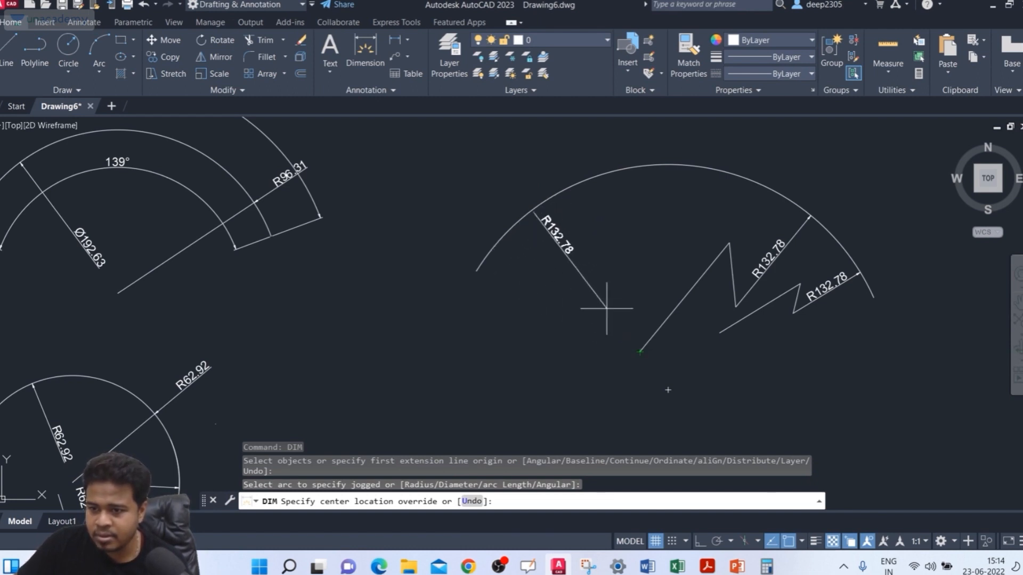
click(620, 332)
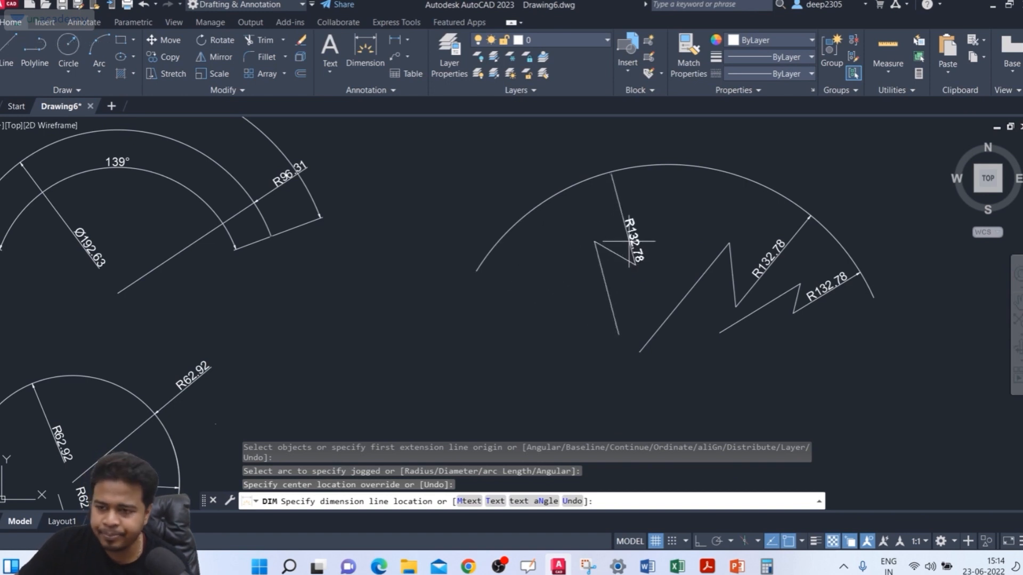
click(631, 241)
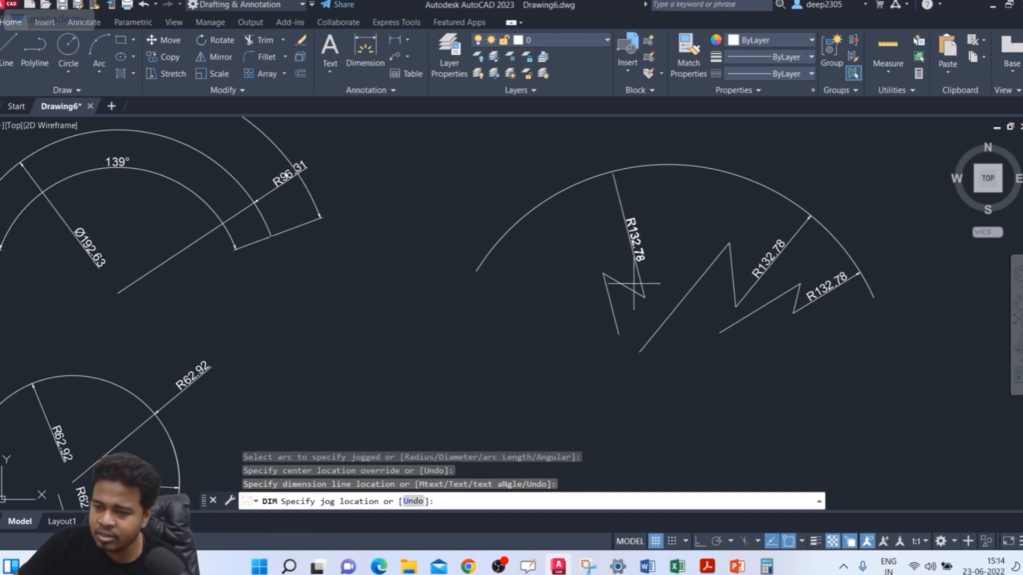
click(634, 284)
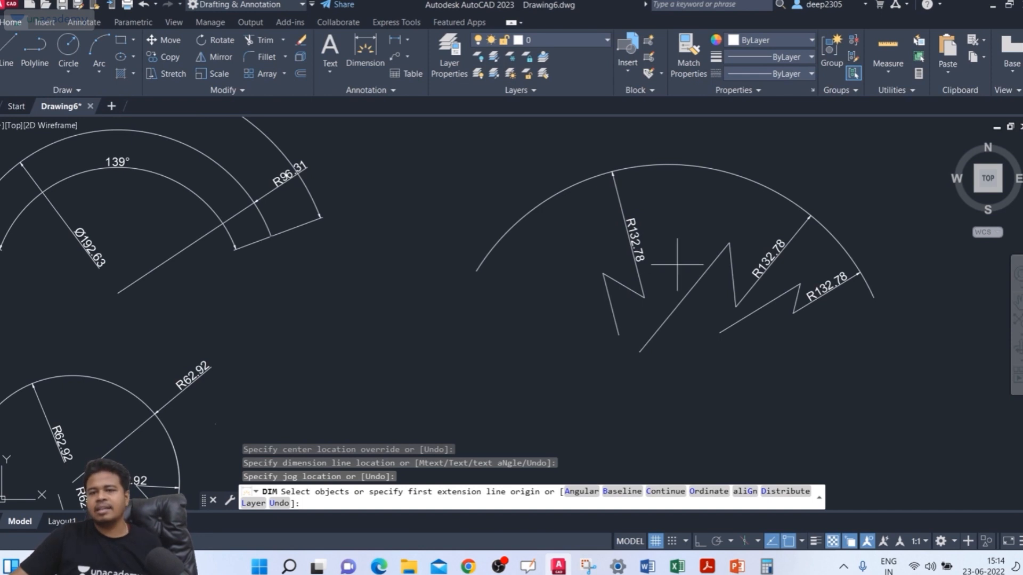
middle_drag(677, 264, 661, 240)
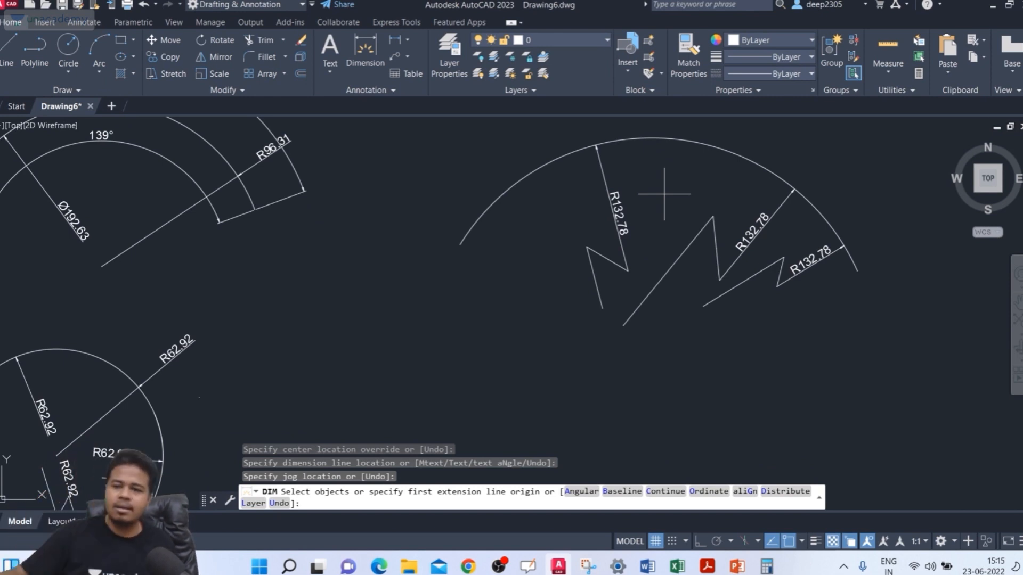
scroll(647, 213, down, 5)
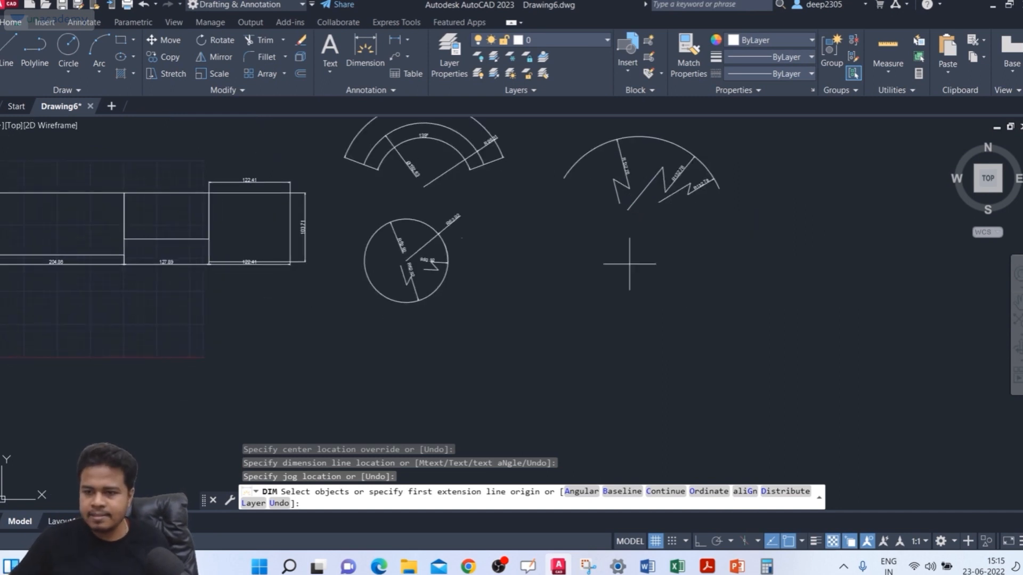
mouse_move(571, 272)
middle_down()
mouse_move(597, 301)
mouse_move(627, 313)
mouse_move(600, 276)
mouse_move(693, 279)
middle_up()
scroll(627, 314, up, 5)
key(Escape)
key(Escape)
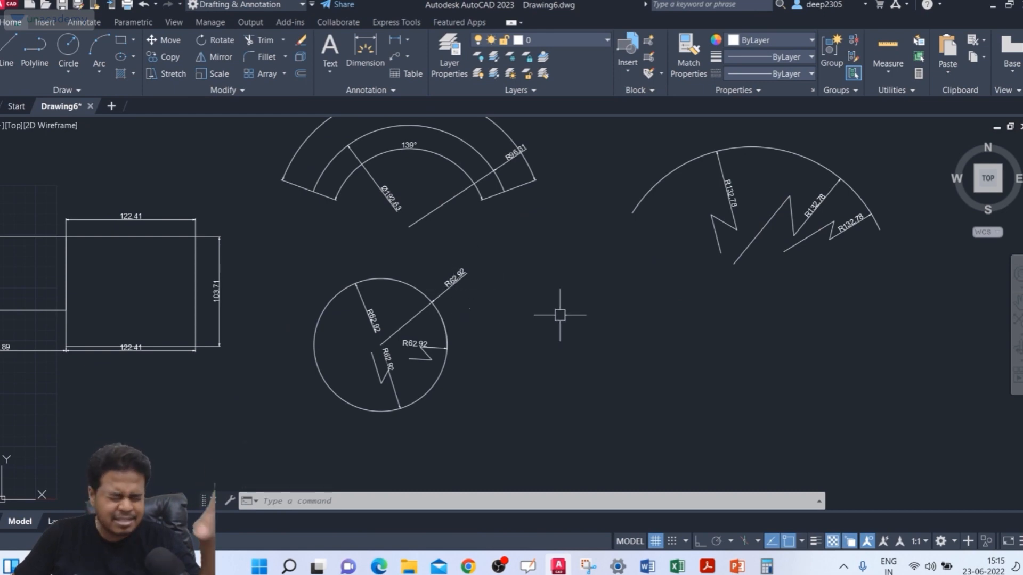
Step: Open the Dimension Style Manager and start modifying the ISO-25 dimension style
text(D)
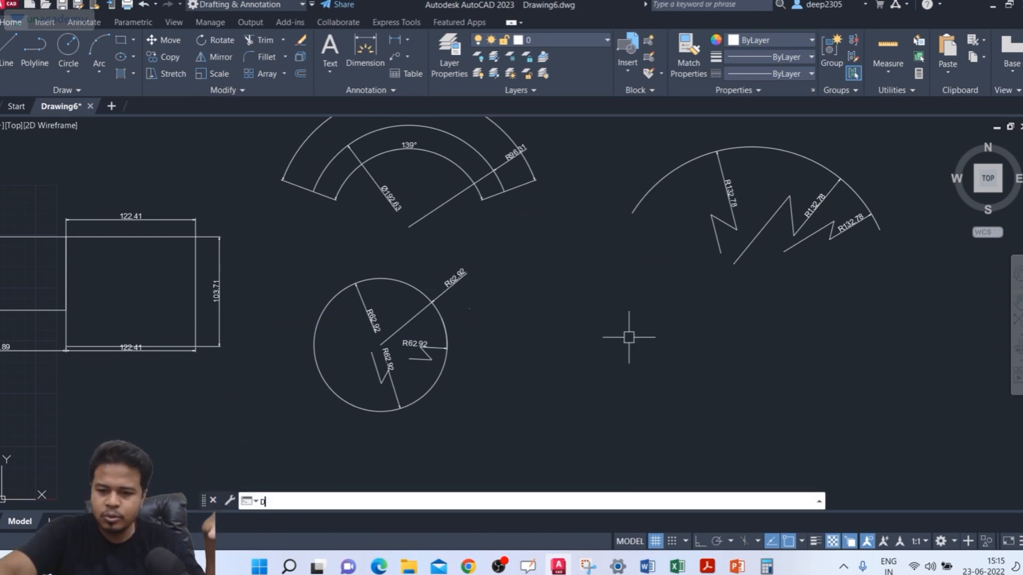
key(Return)
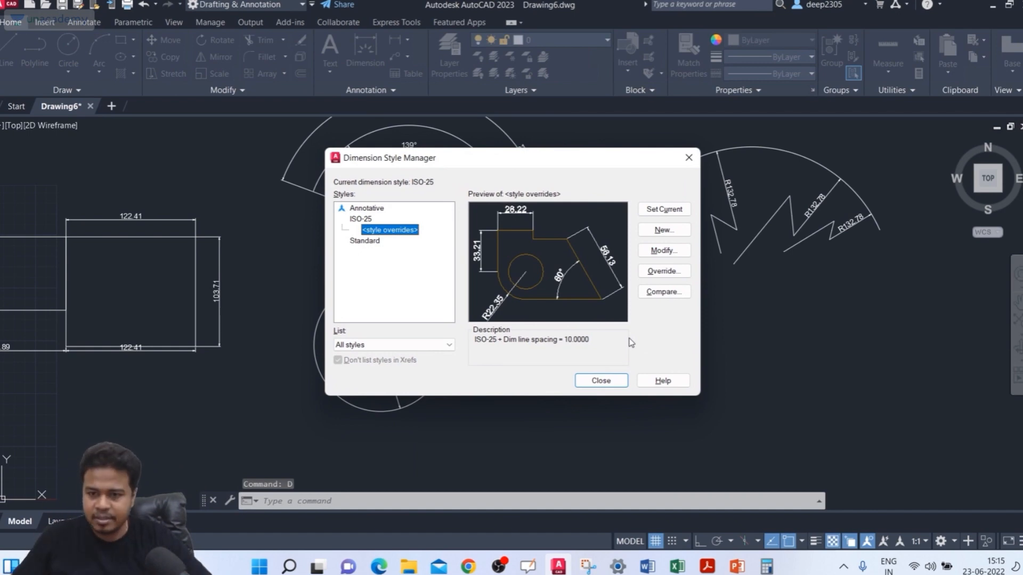
click(352, 219)
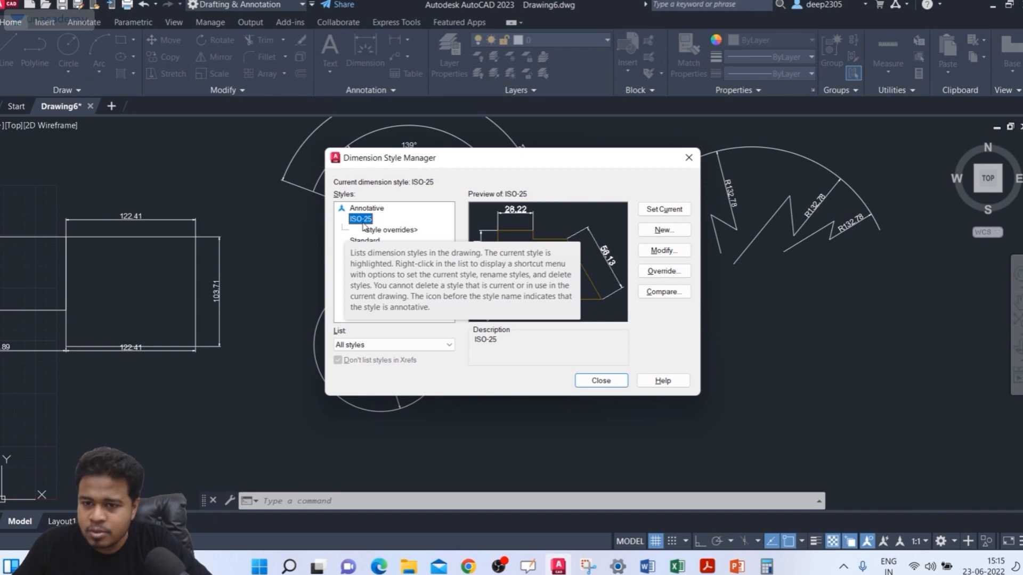
click(361, 220)
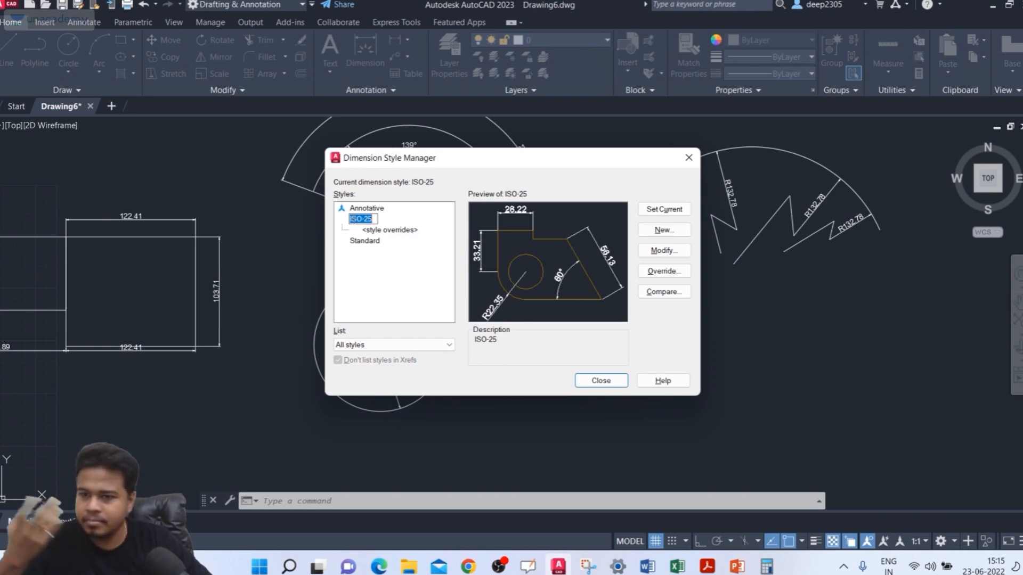
click(406, 278)
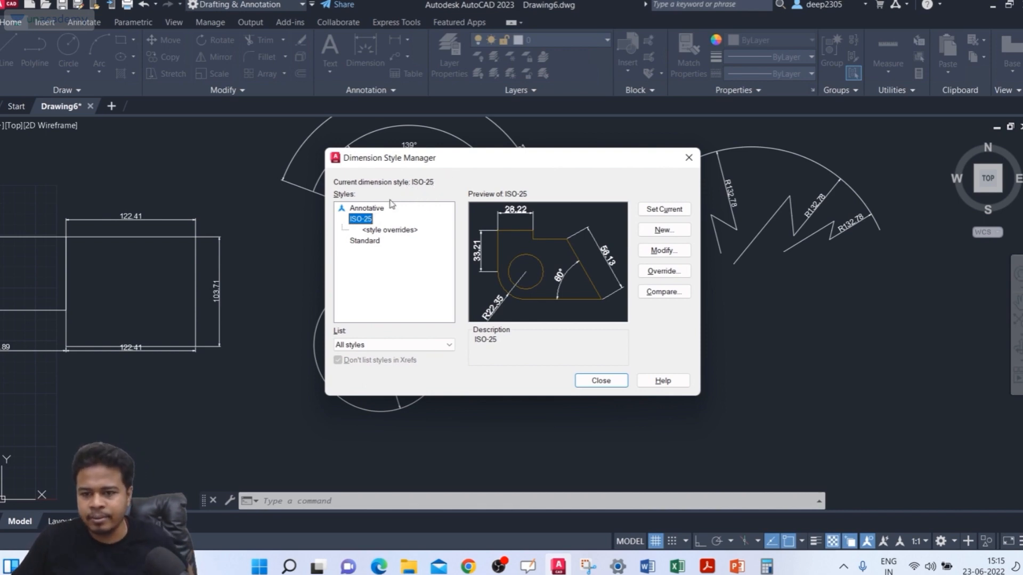
click(665, 251)
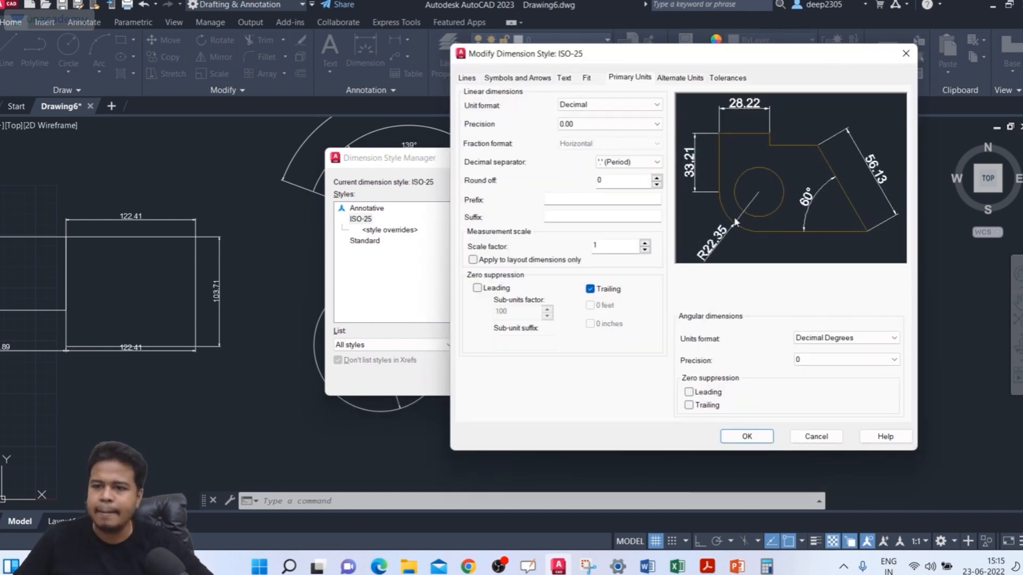
Step: Examine the ISO-25 settings for lines, symbols and arrows, text, fit, primary units, alternate units and tolerances
click(466, 78)
click(509, 77)
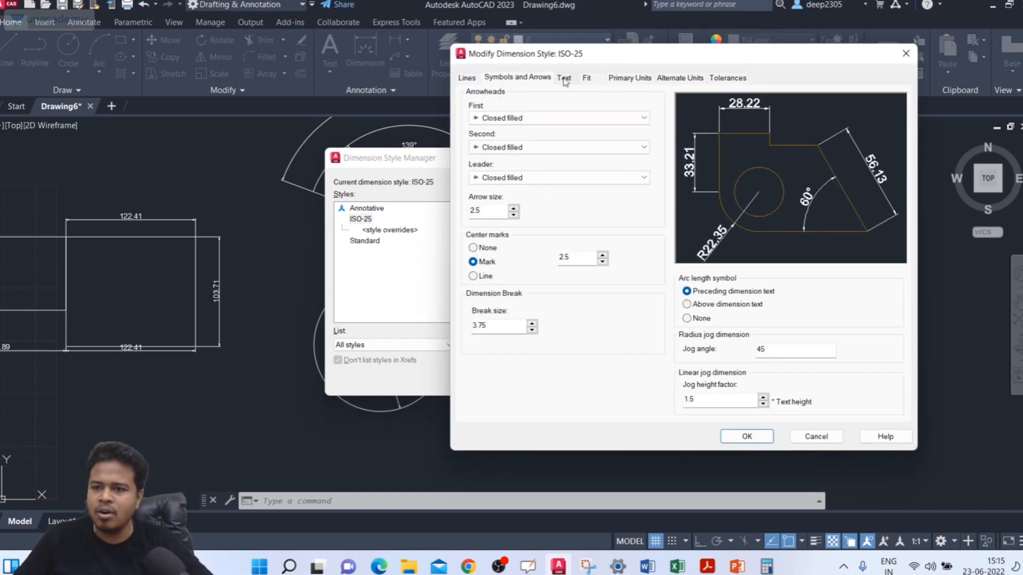
click(565, 78)
click(591, 78)
click(636, 78)
click(672, 78)
click(727, 79)
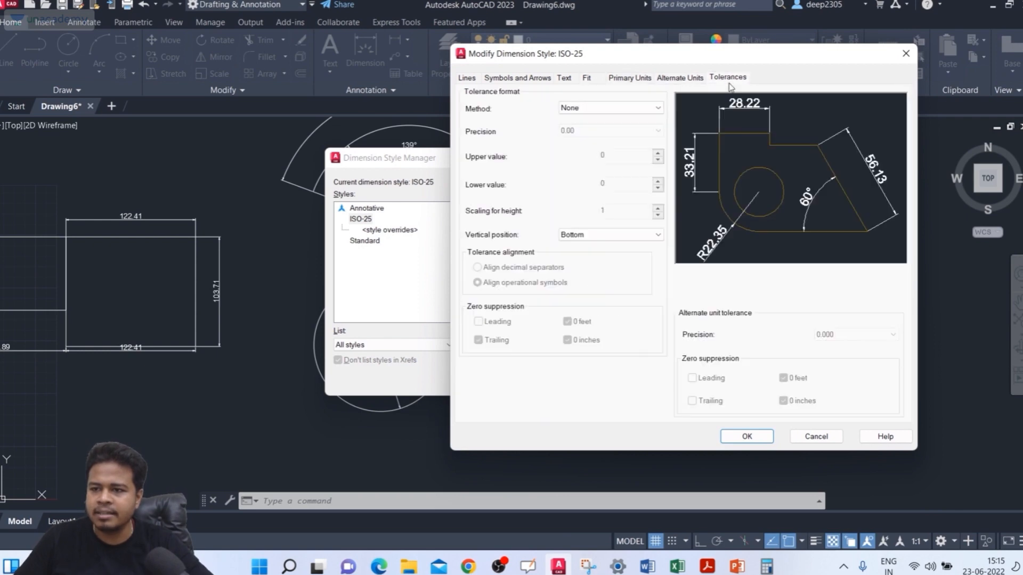
click(468, 77)
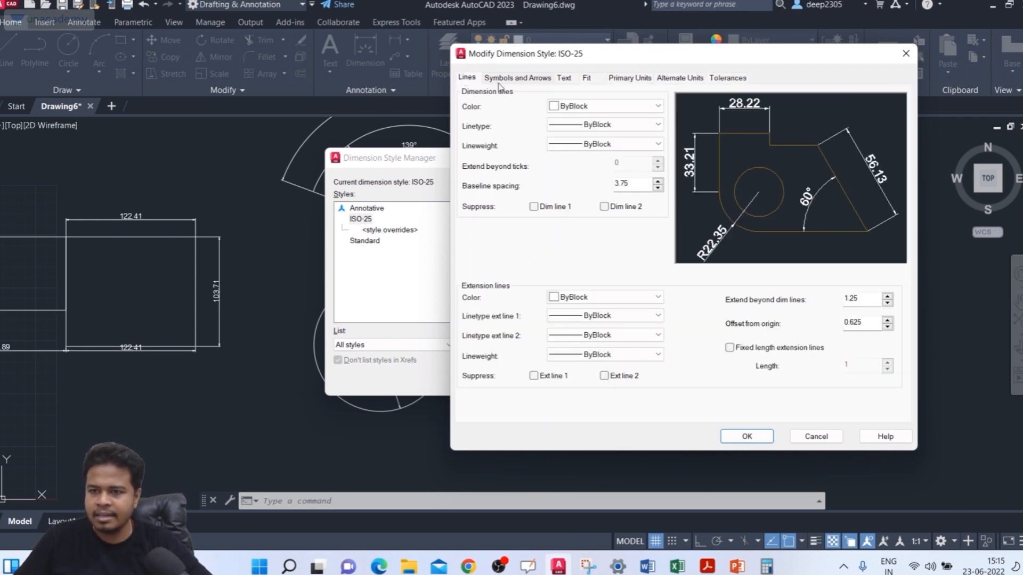
click(516, 78)
click(563, 78)
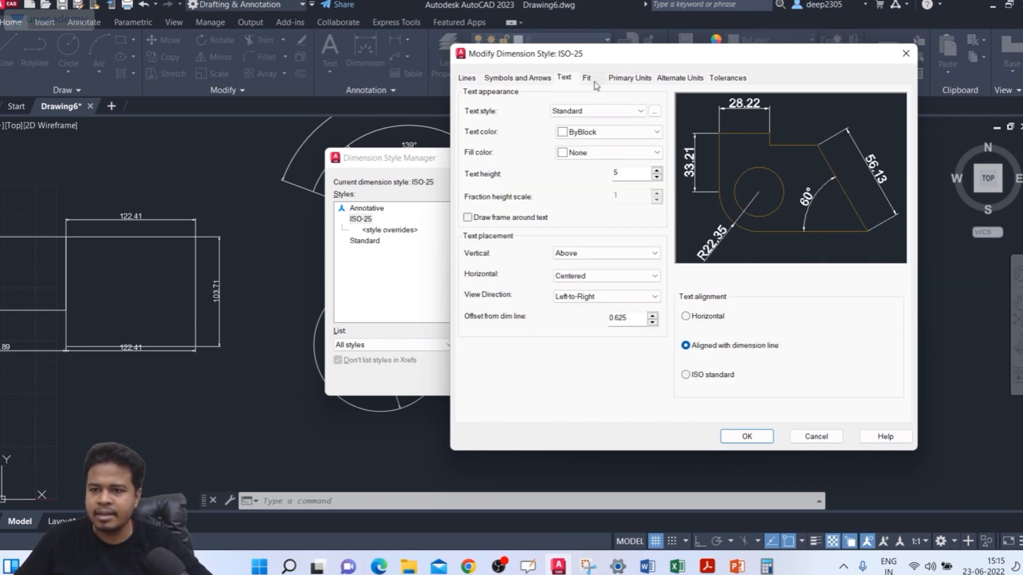
click(587, 78)
click(630, 78)
click(680, 78)
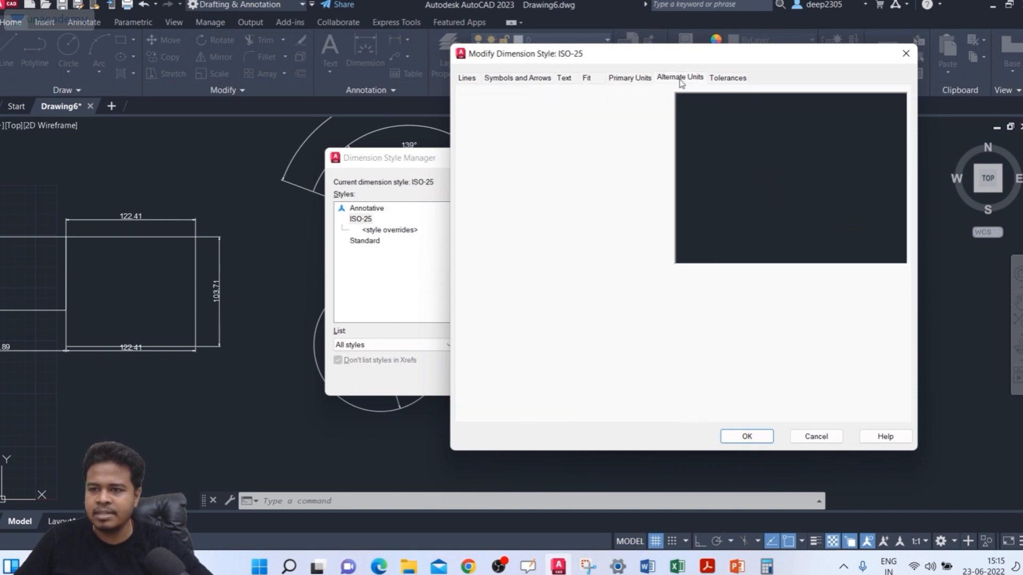
click(724, 78)
Step: Return to the line settings, try red for the dimension lines, and set their color to yellow
click(465, 78)
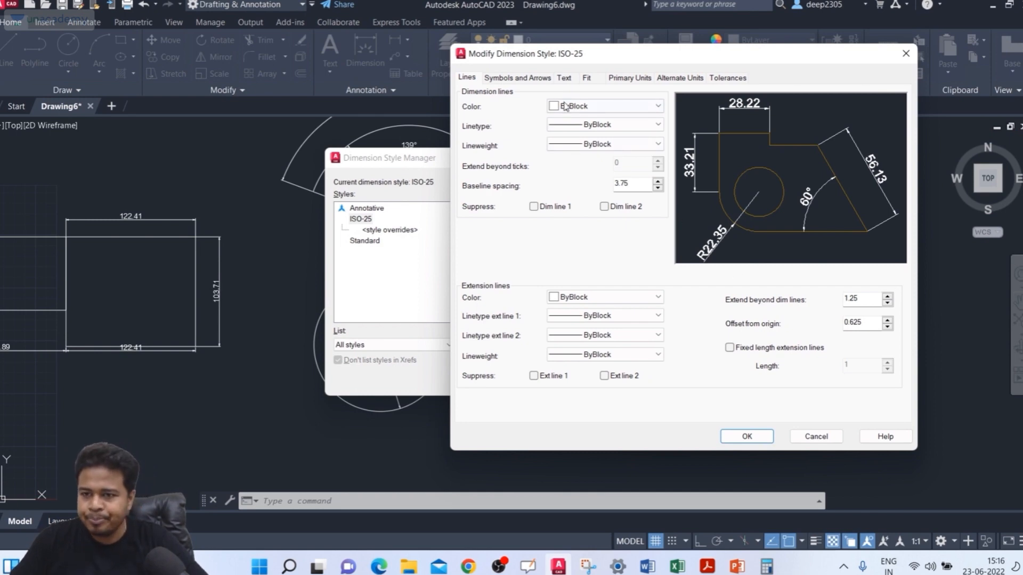
click(608, 110)
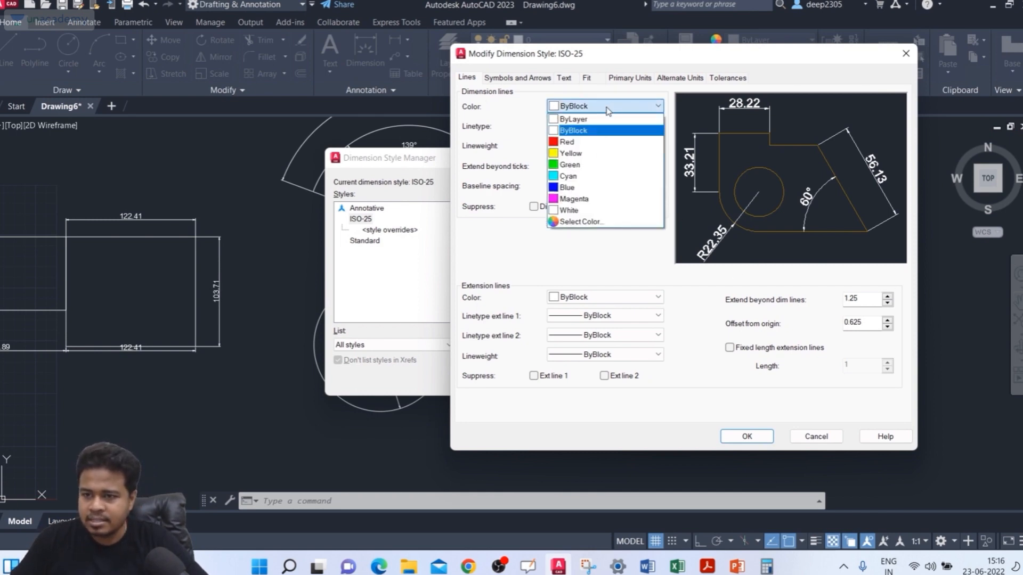
click(583, 142)
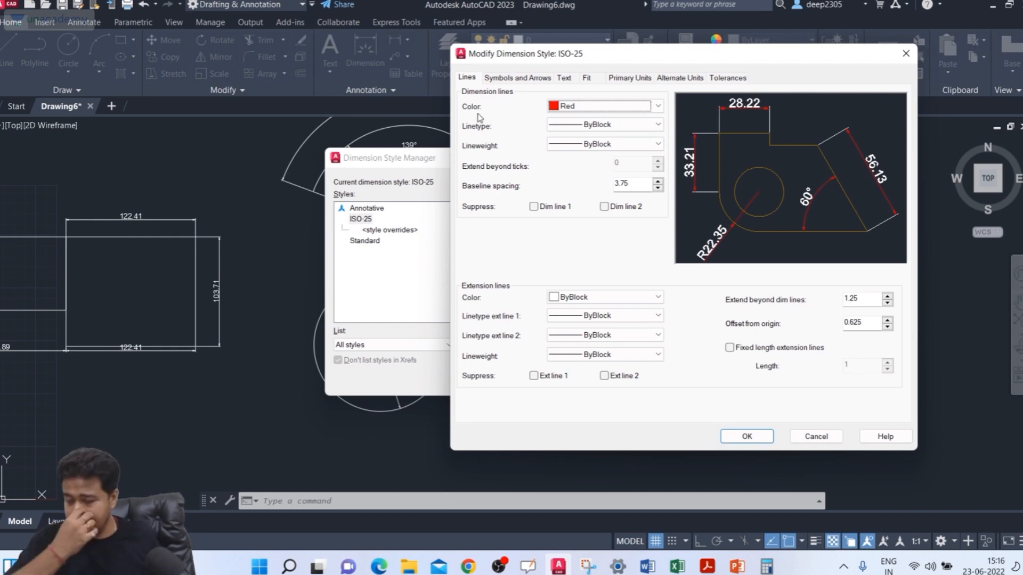
click(575, 108)
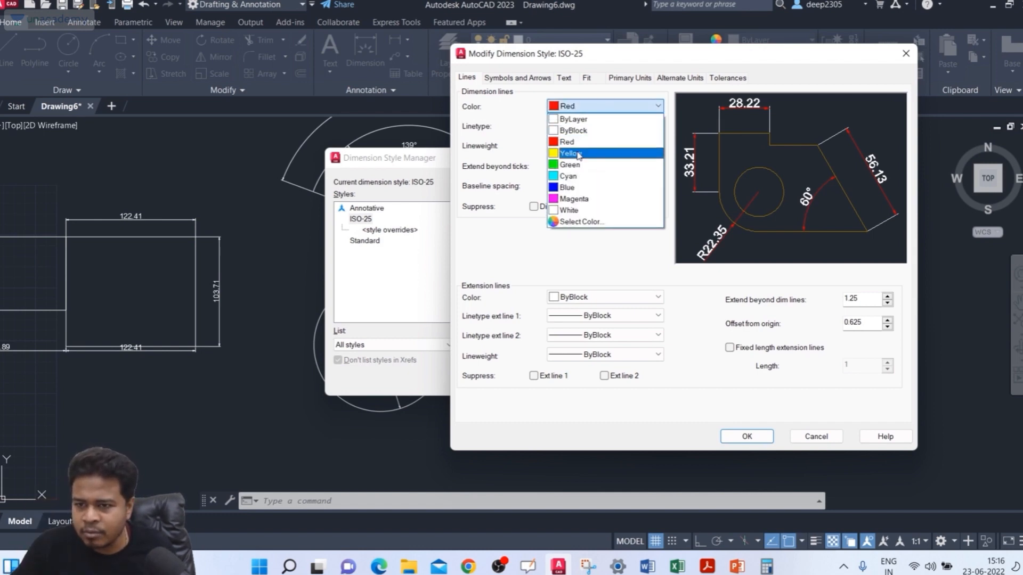
click(578, 155)
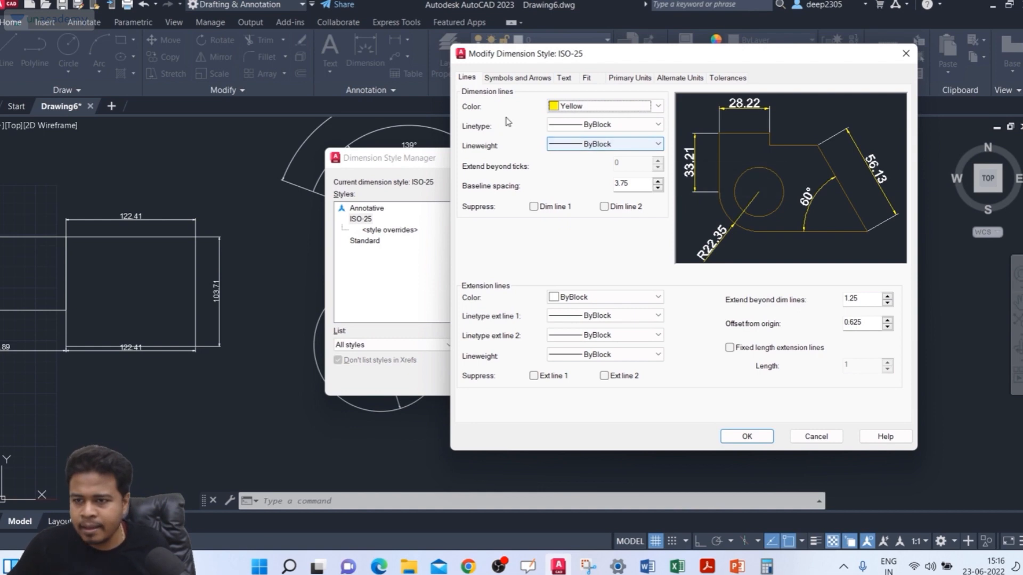
Step: Load the ISO dot linetype ACAD_ISO07W100 from acadiso.lin and assign it to the dimension lines
click(590, 124)
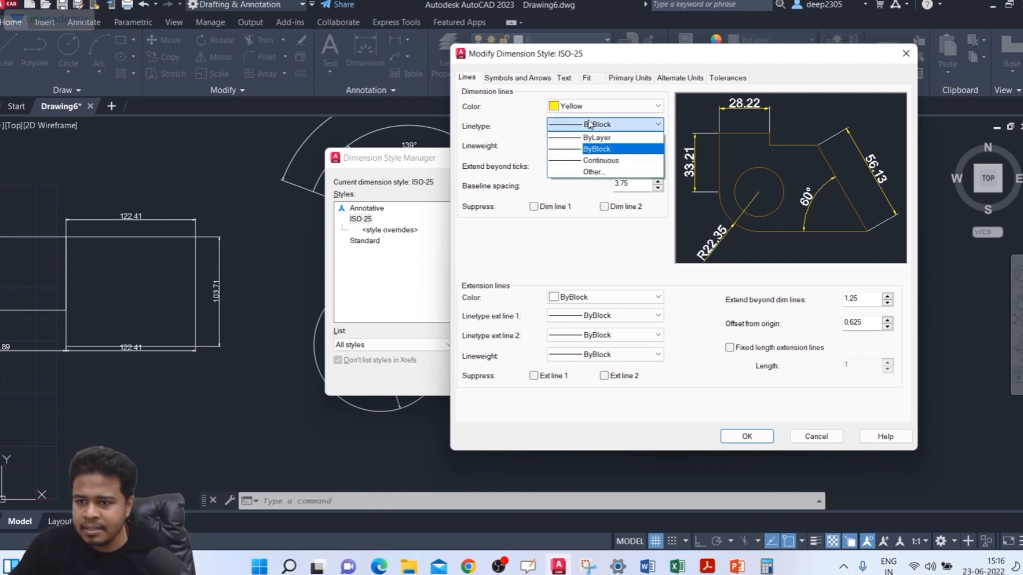
click(597, 162)
click(603, 127)
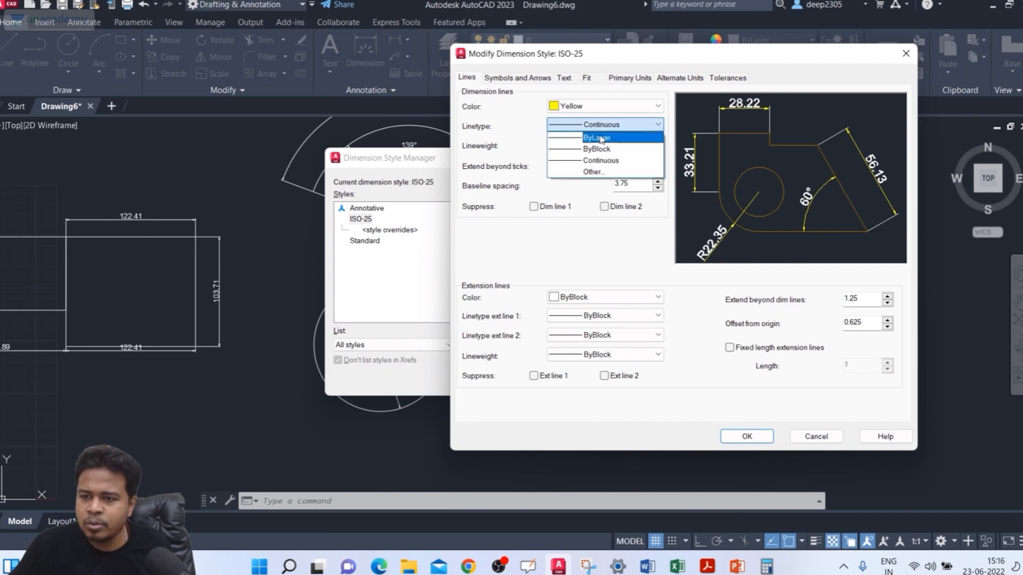
click(596, 173)
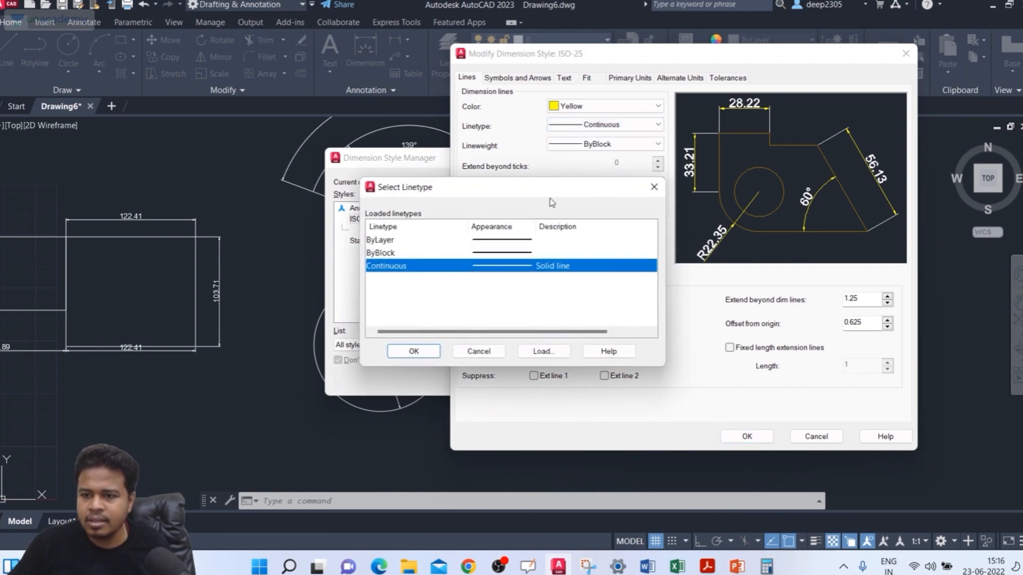
click(542, 351)
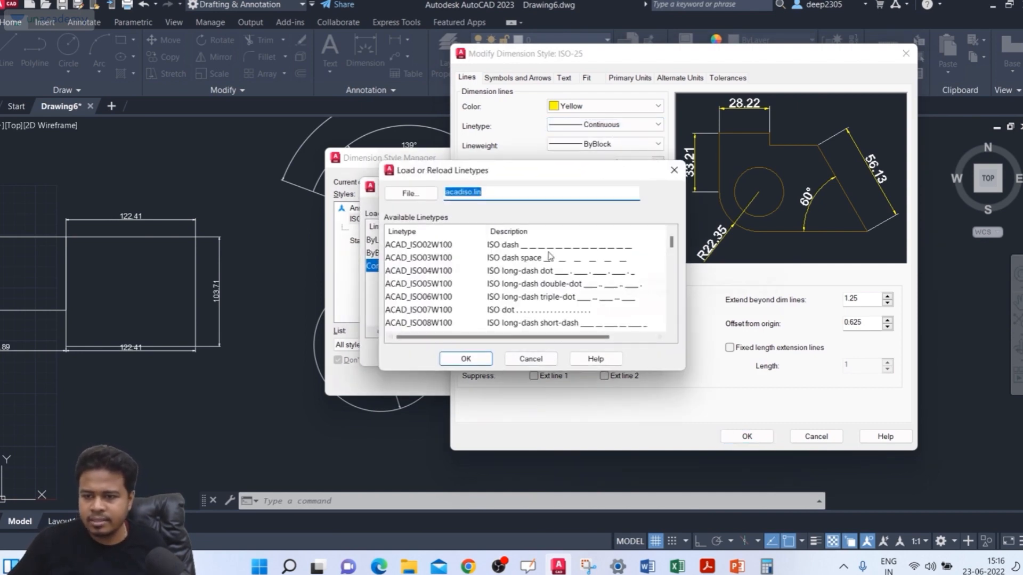
click(524, 248)
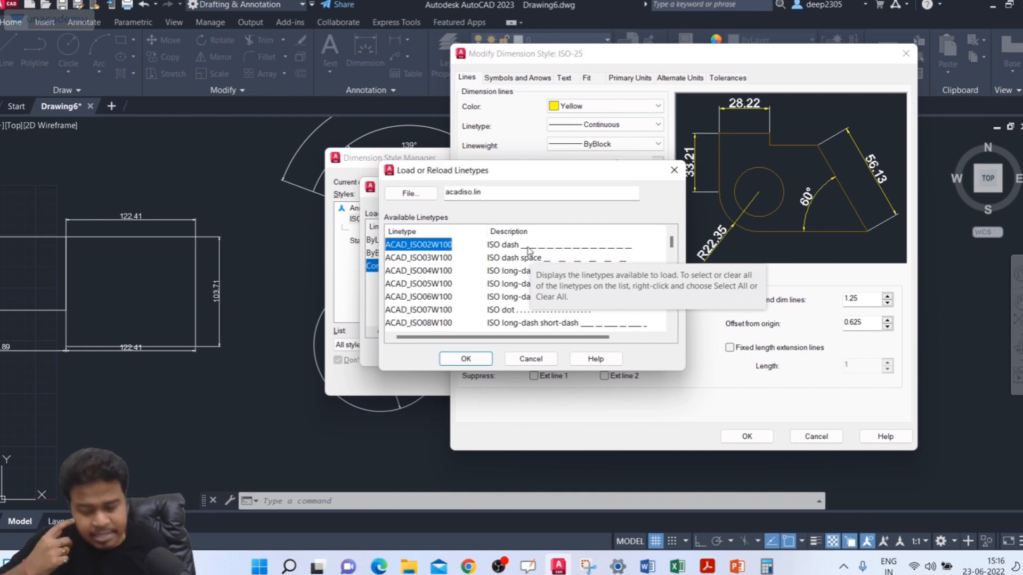
click(514, 313)
click(466, 360)
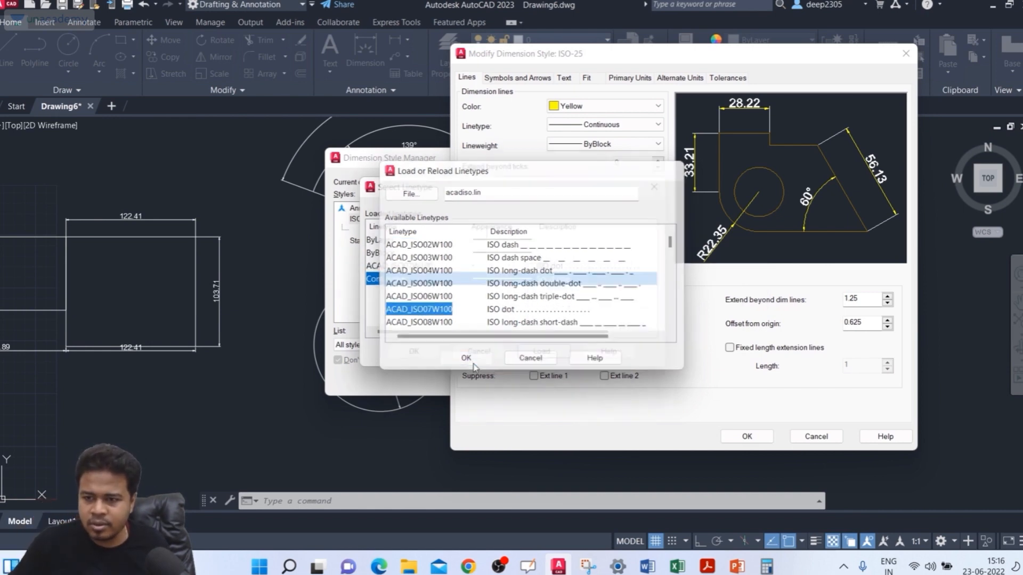
click(516, 266)
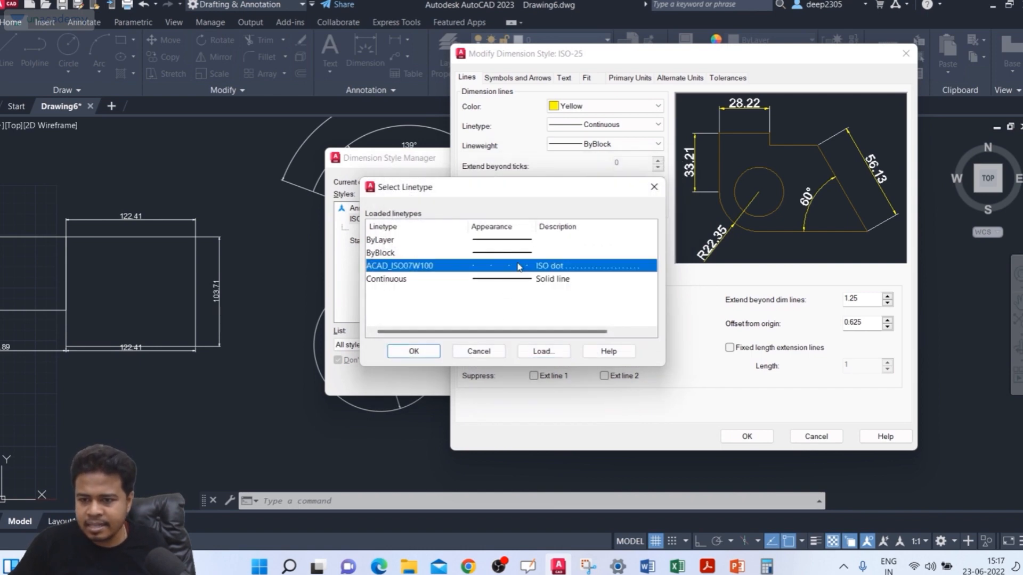
click(414, 351)
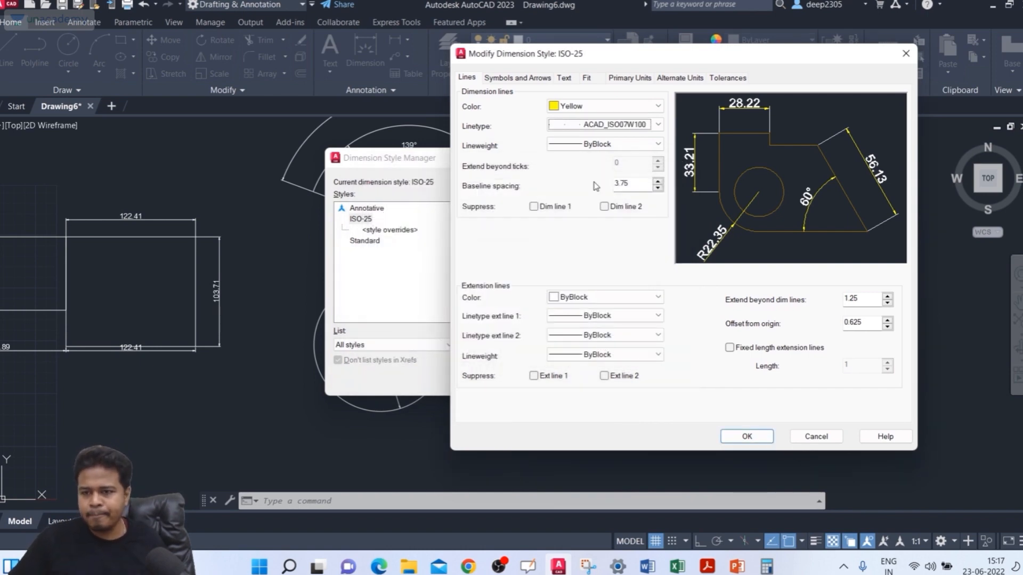
Step: Set the lineweight of the dimension lines to 0.30 mm
click(623, 144)
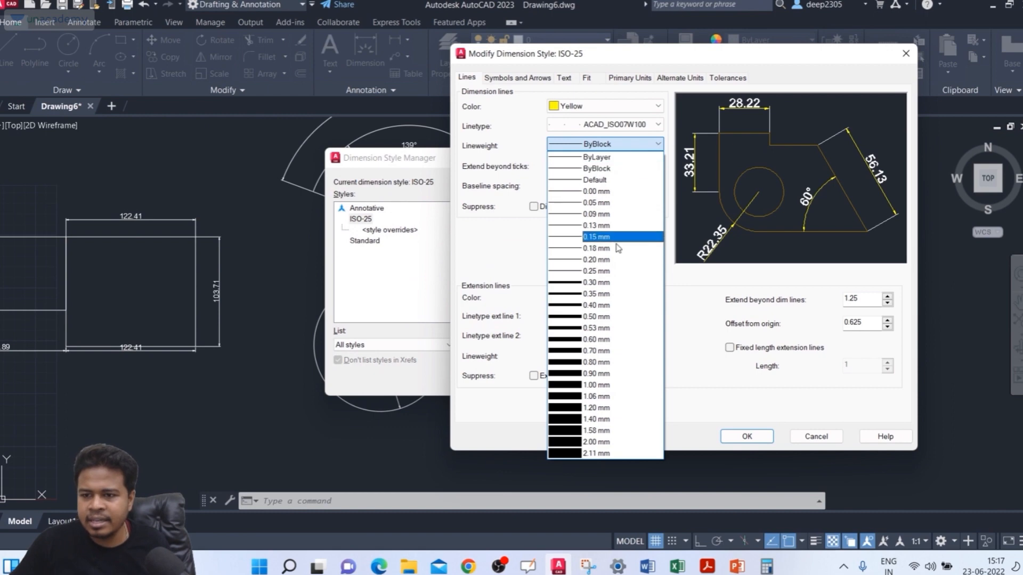
click(613, 282)
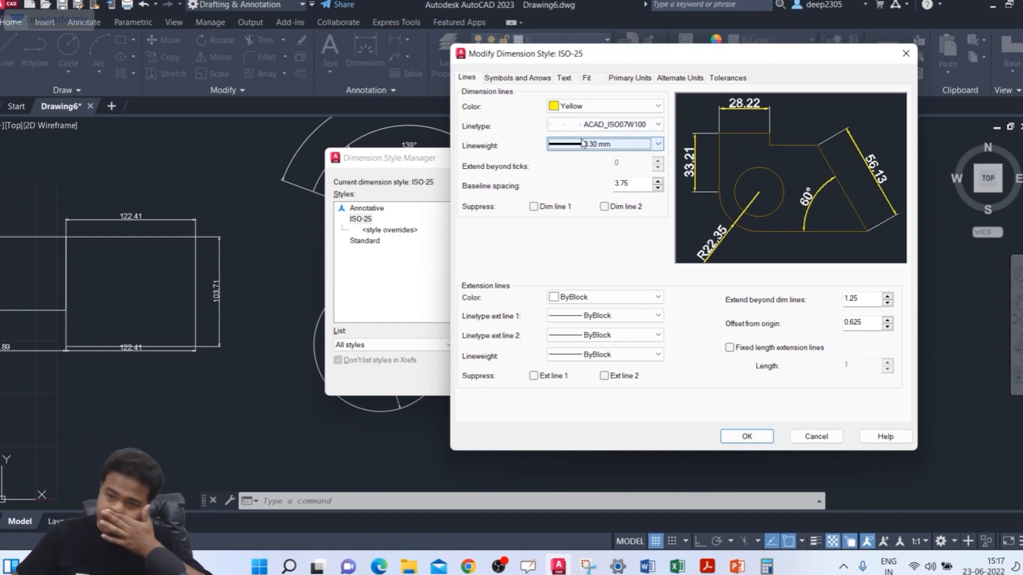
key(ctrl)
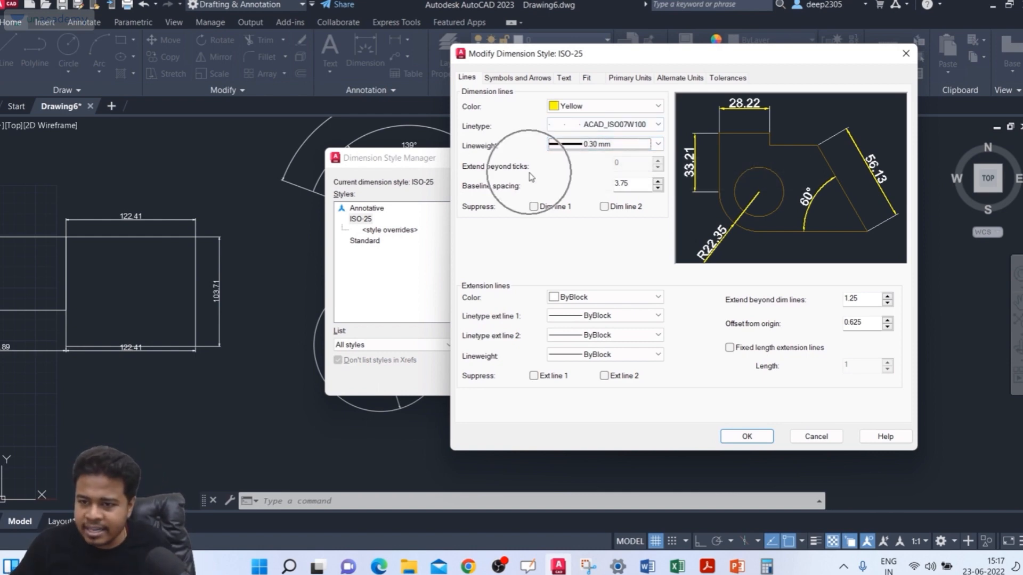
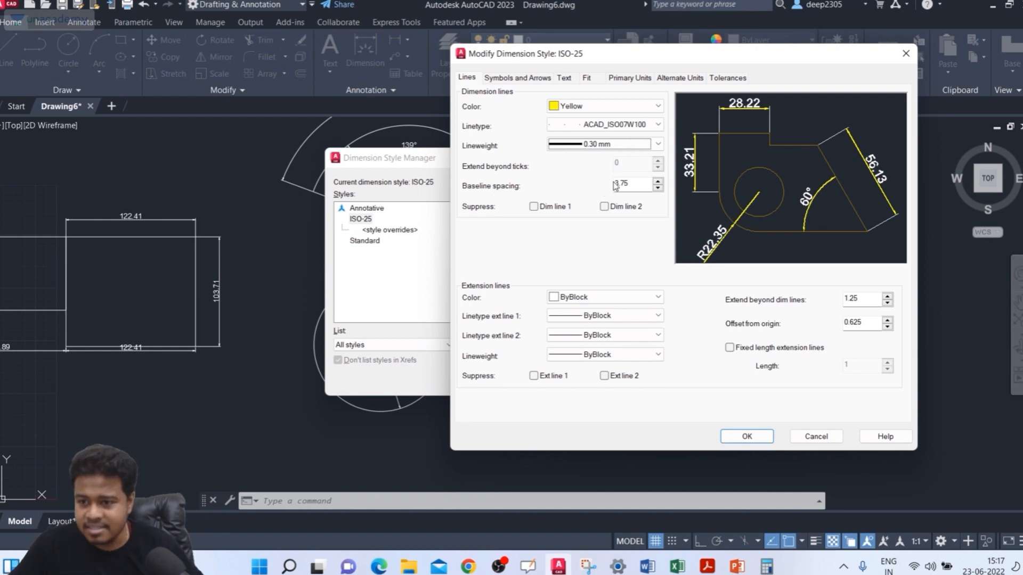
Step: Try the ByBlock lineweight on the dimension lines, and set it back to 0.30 mm
drag(638, 189, 607, 189)
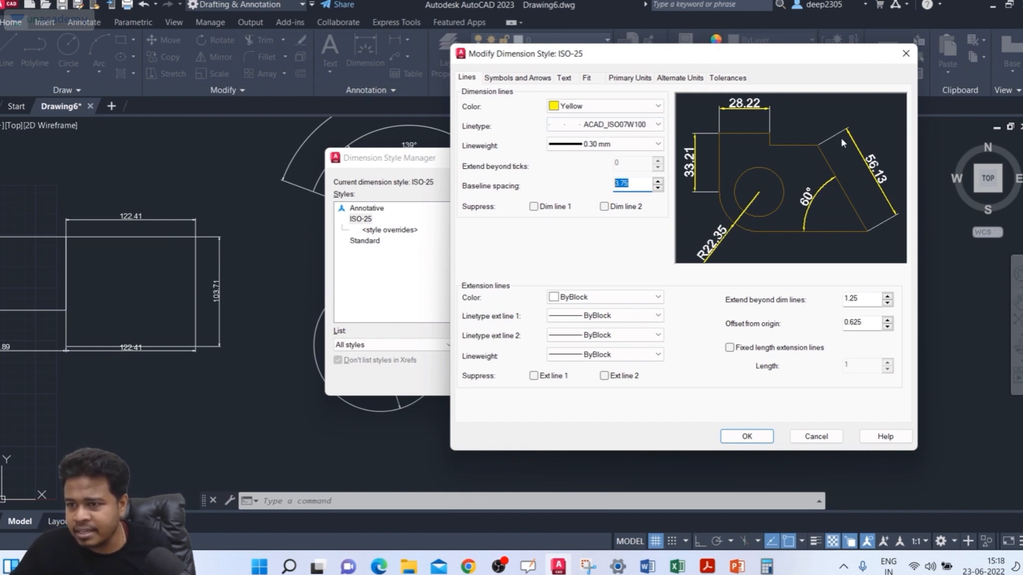
click(614, 146)
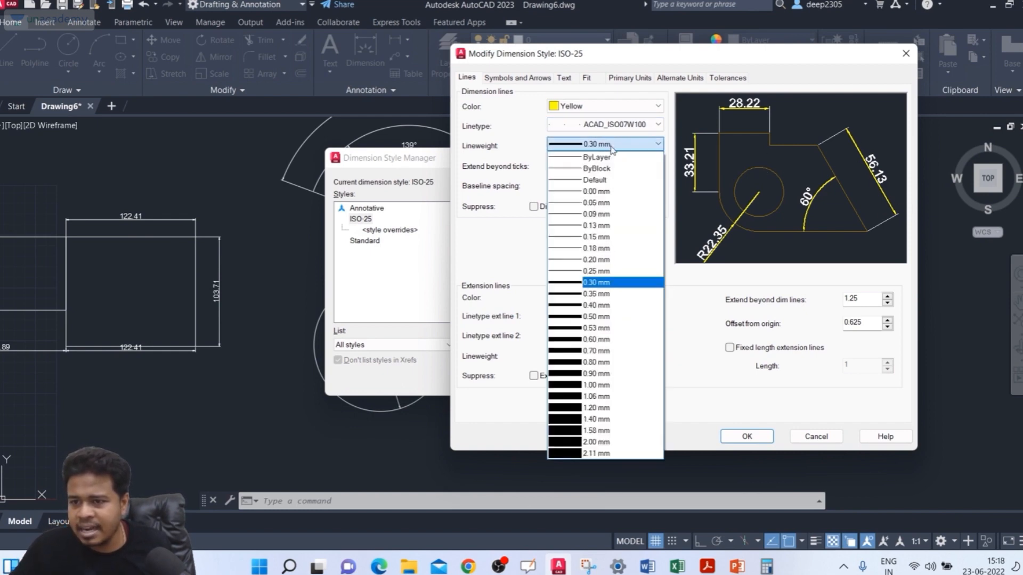
click(597, 167)
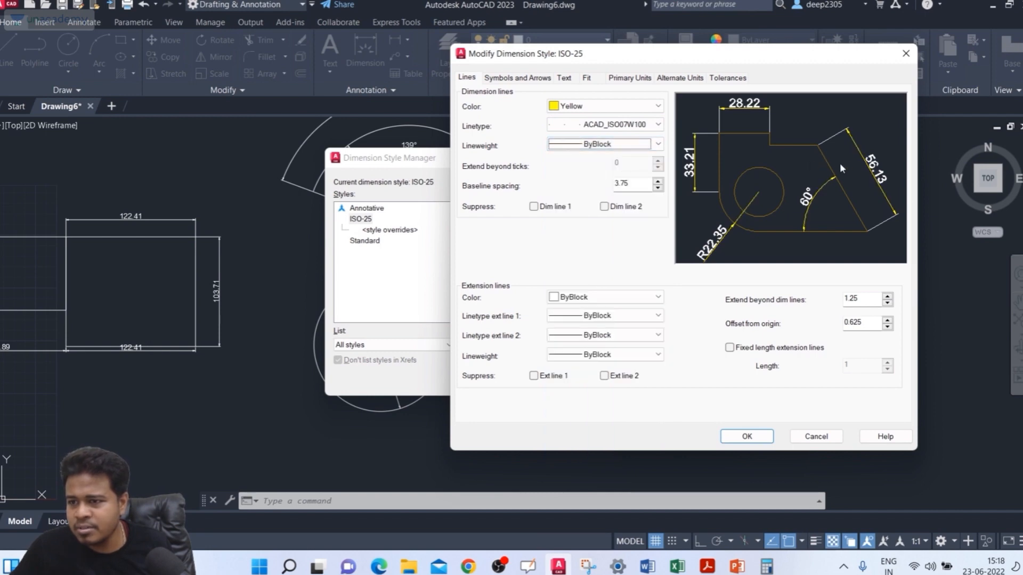
click(634, 142)
click(597, 286)
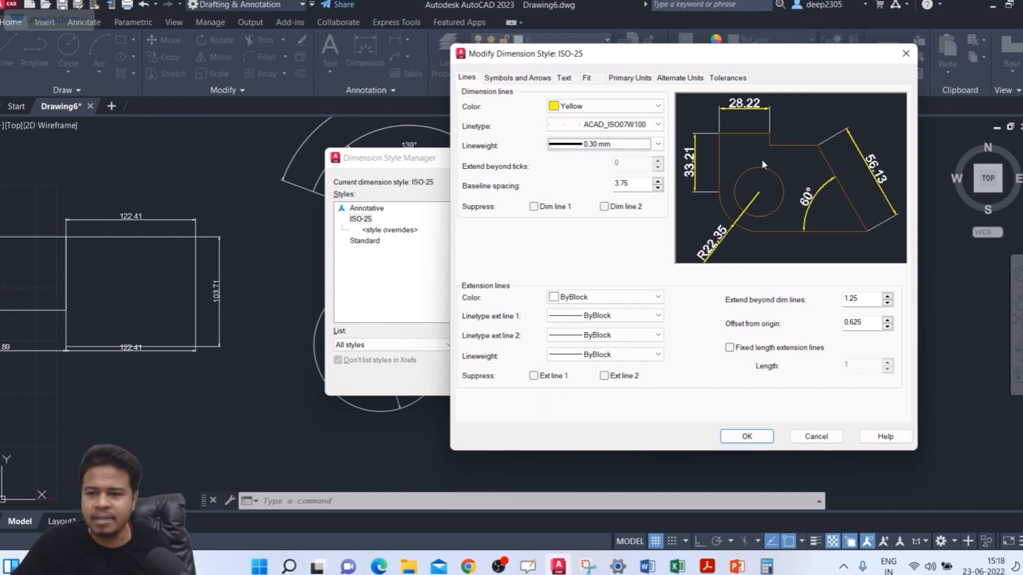
Step: Try suppressing dimension lines 1 and 2, individually and together, and turn both suppressions back off
click(548, 208)
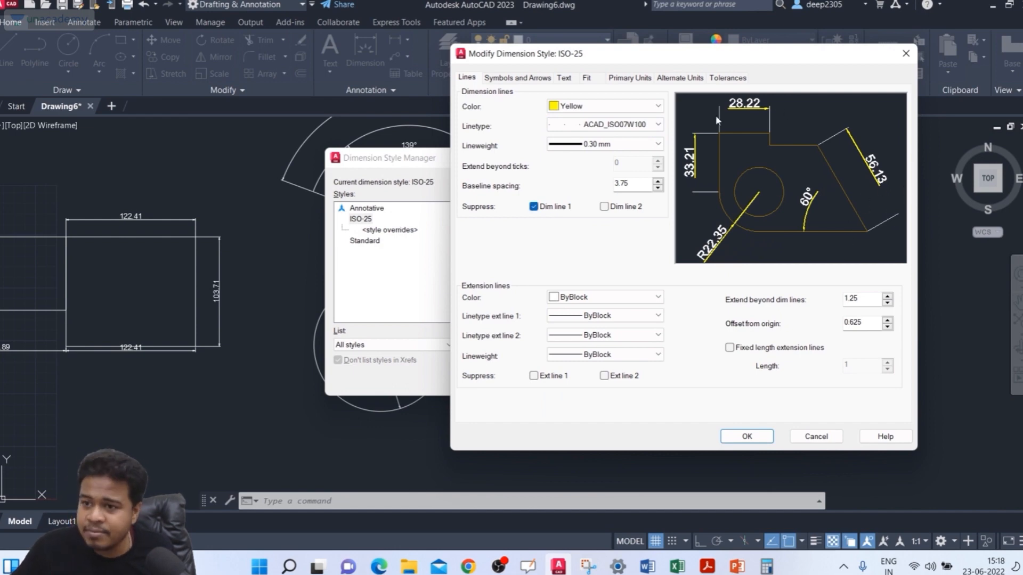
click(619, 208)
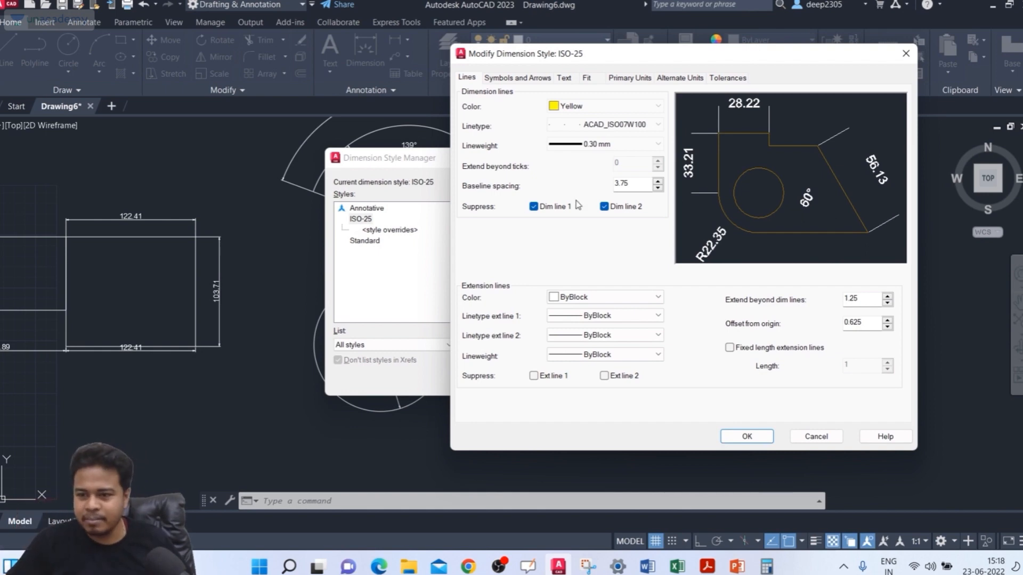
click(555, 209)
click(612, 212)
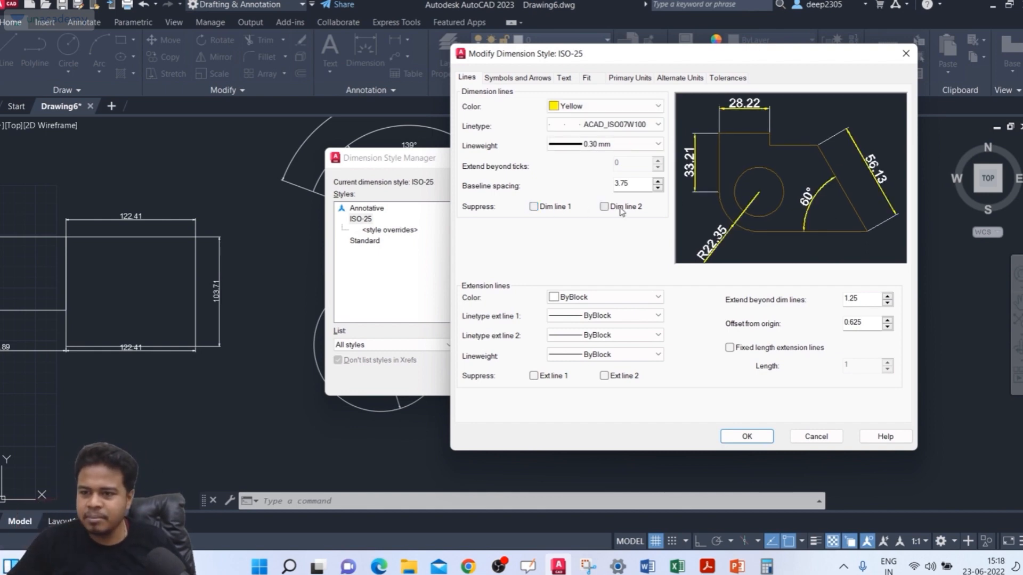
click(555, 209)
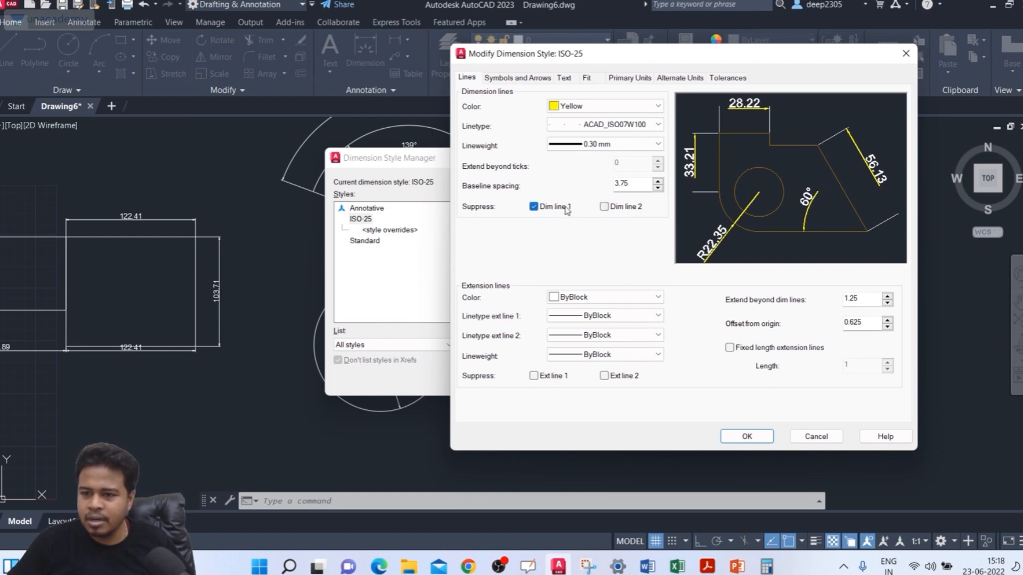
click(562, 209)
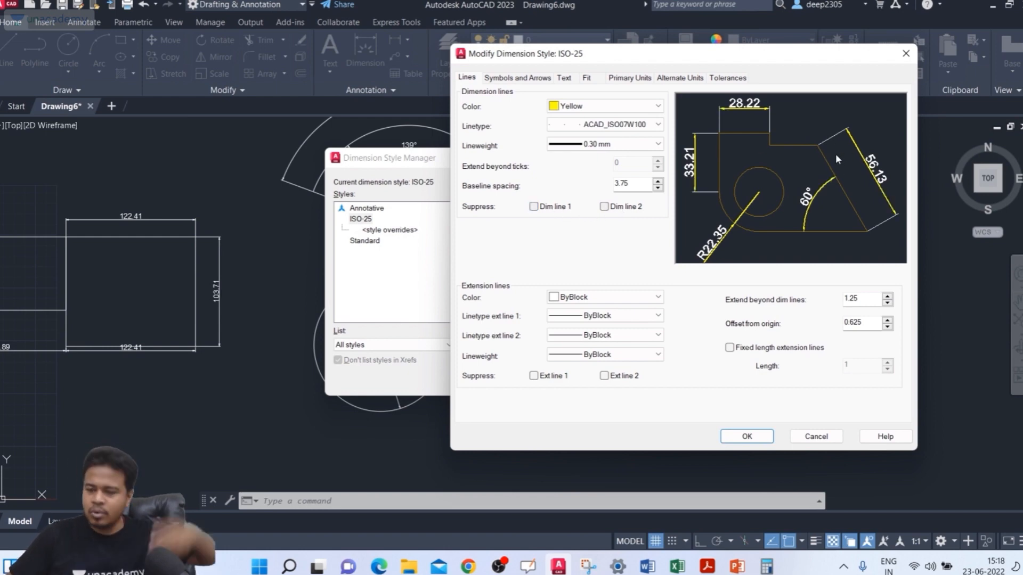
click(632, 208)
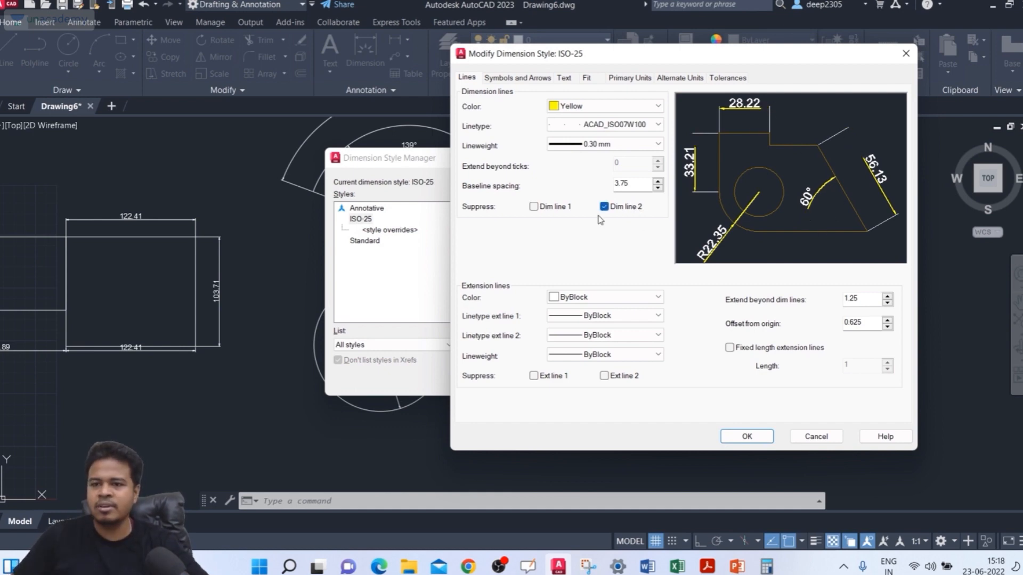
click(615, 211)
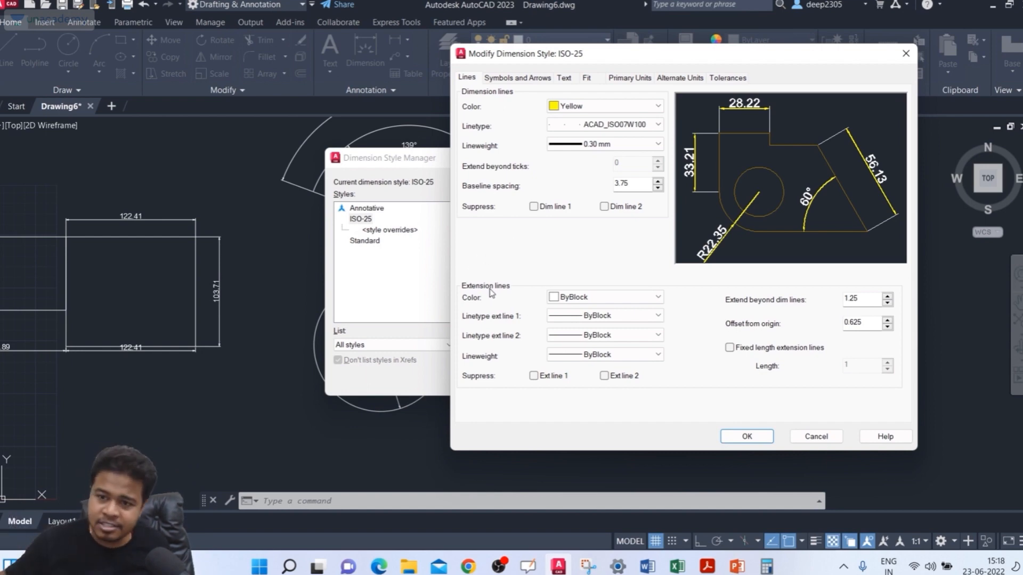
Step: Set the extension lines' color to green and load the ISO dash linetype ACAD_ISO02W100 from acadiso.lin for extension line 1
click(592, 297)
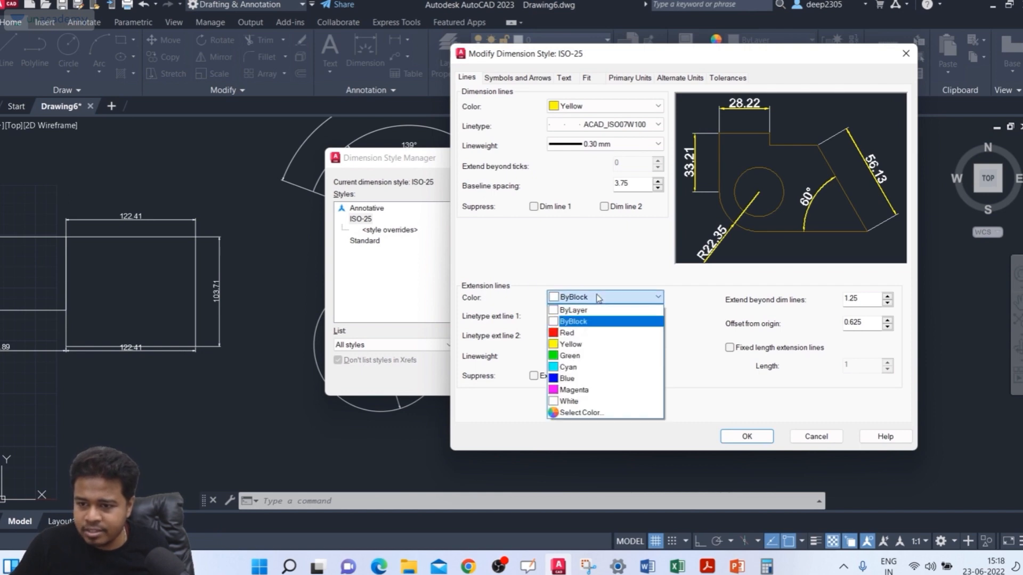
click(576, 355)
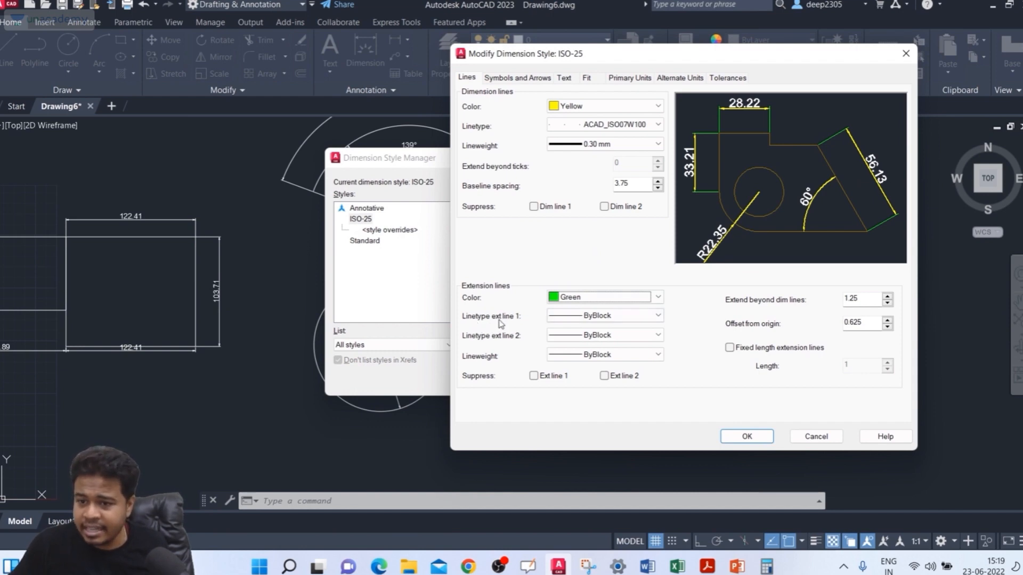
click(573, 318)
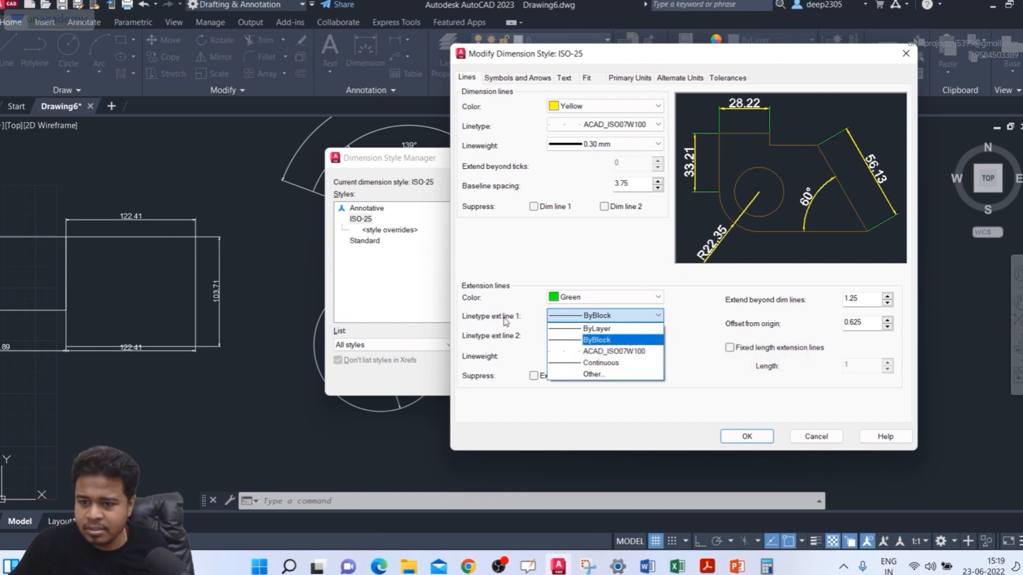
click(601, 375)
click(541, 349)
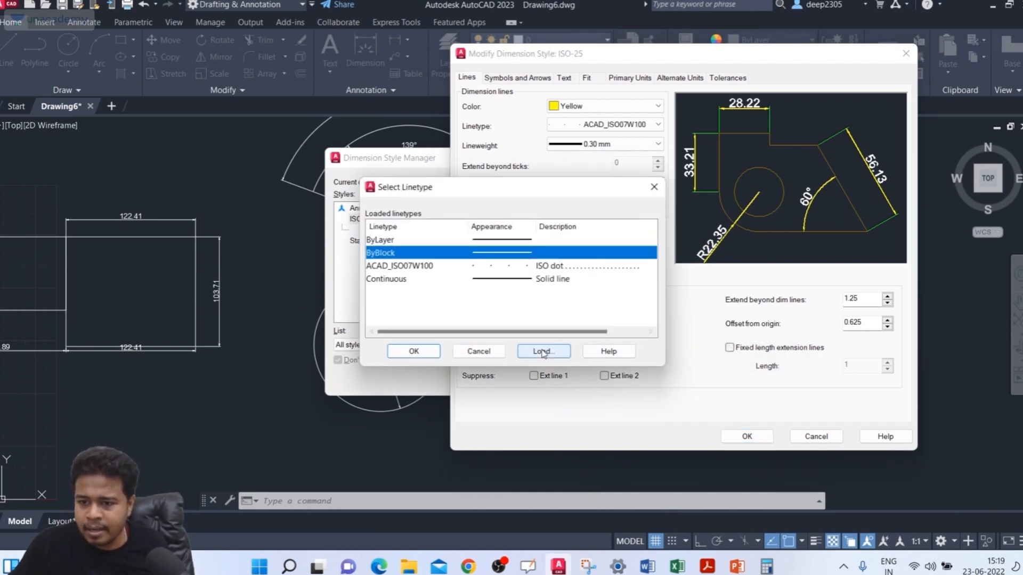
click(550, 258)
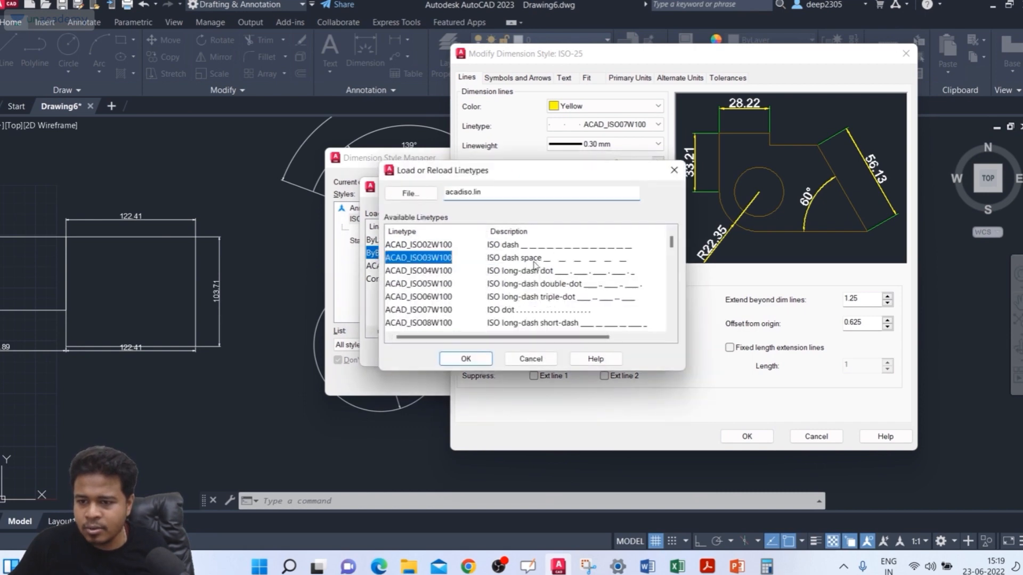
click(554, 249)
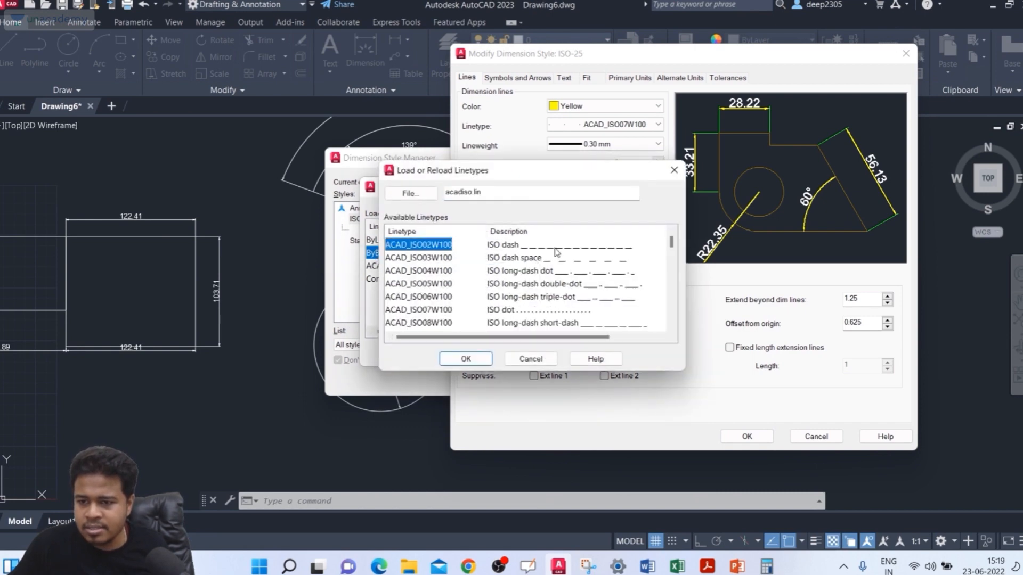
click(466, 358)
click(489, 266)
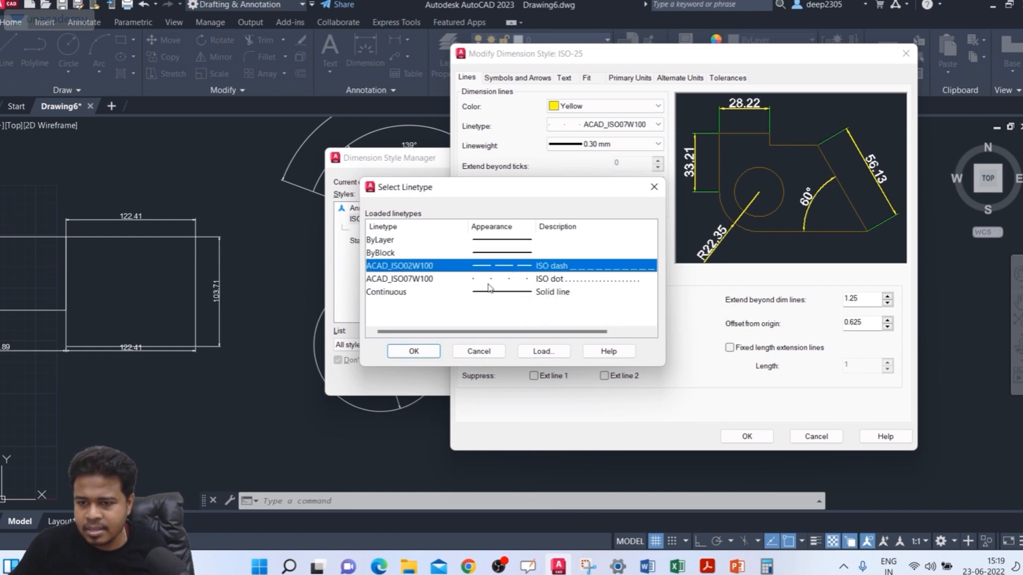
click(435, 355)
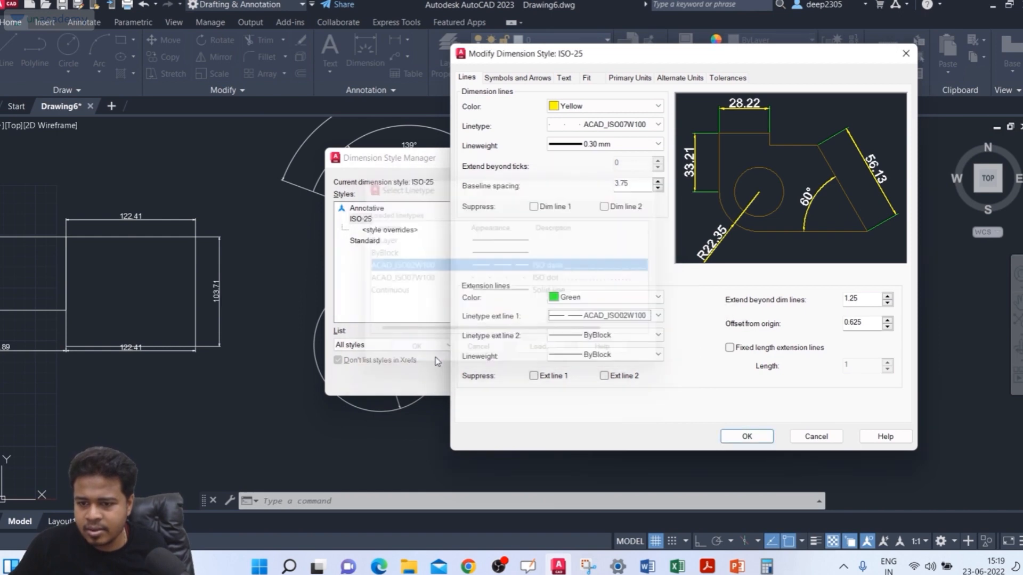
Step: Assign the ACAD_ISO07W100 linetype to extension line 2 and set the extension lines' lineweight to 0.30 mm
click(582, 337)
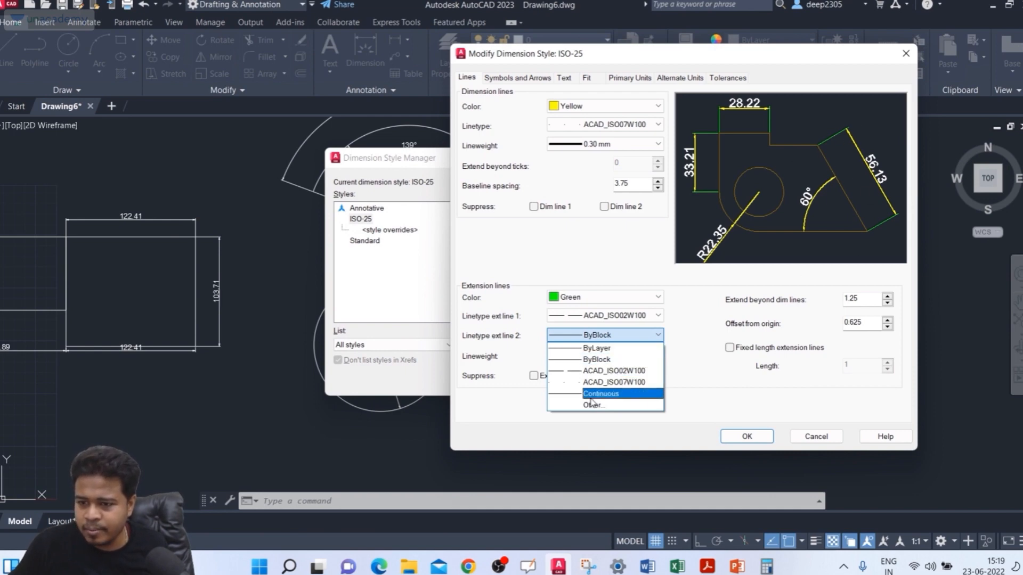
click(601, 383)
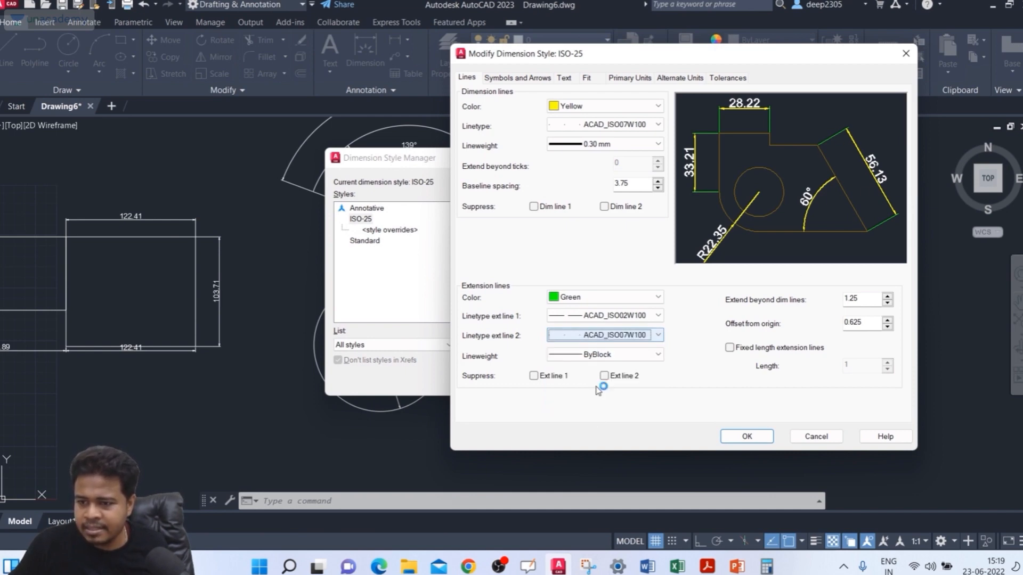
click(604, 356)
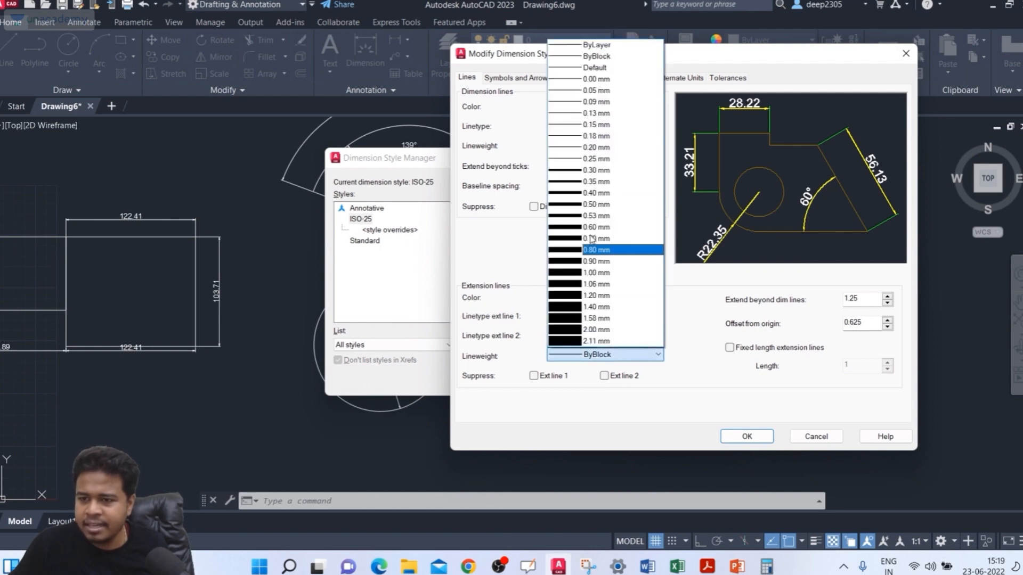
click(600, 170)
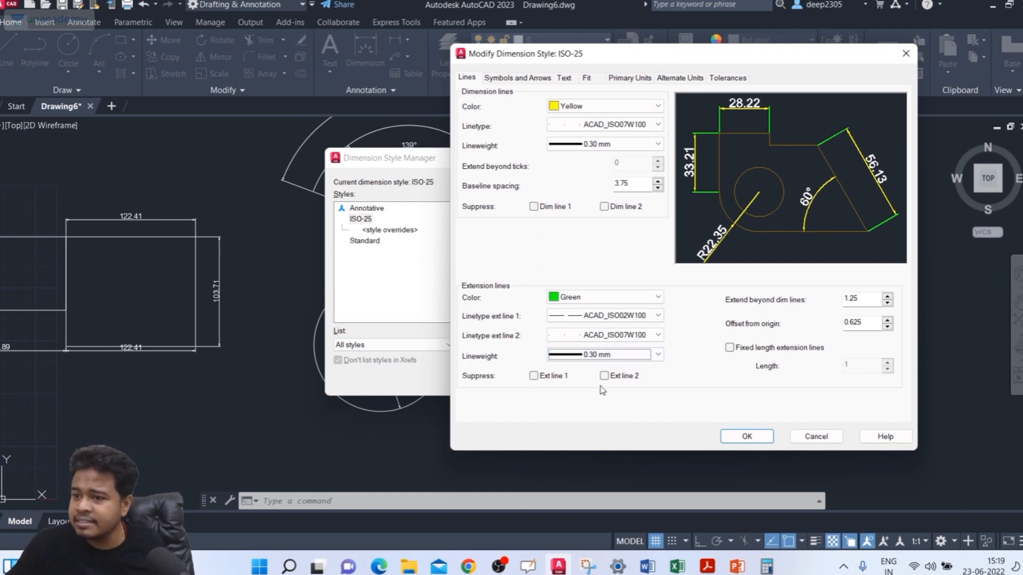
Step: Try suppressing extension line 1, and turn the suppression back off
click(533, 376)
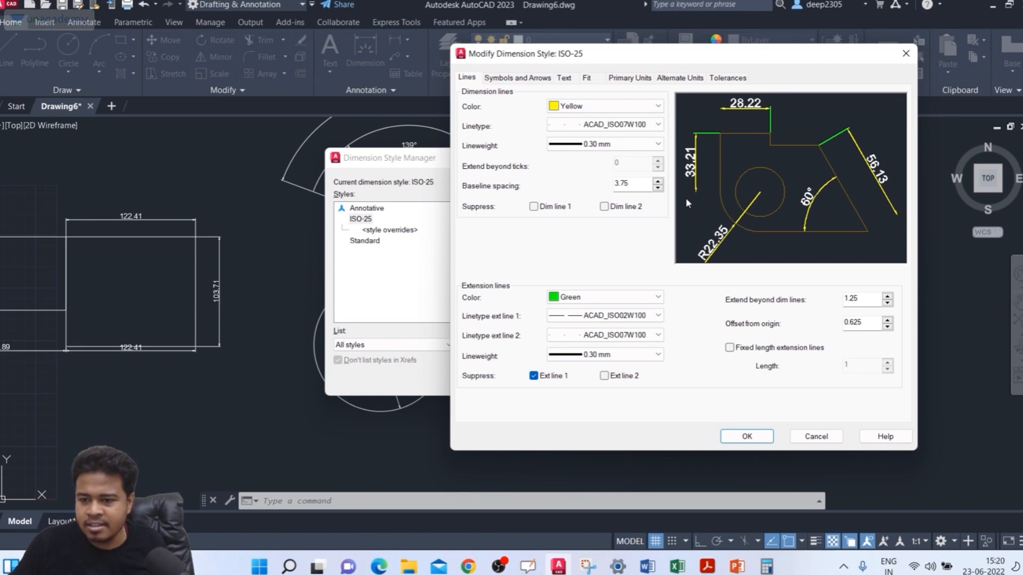
click(534, 377)
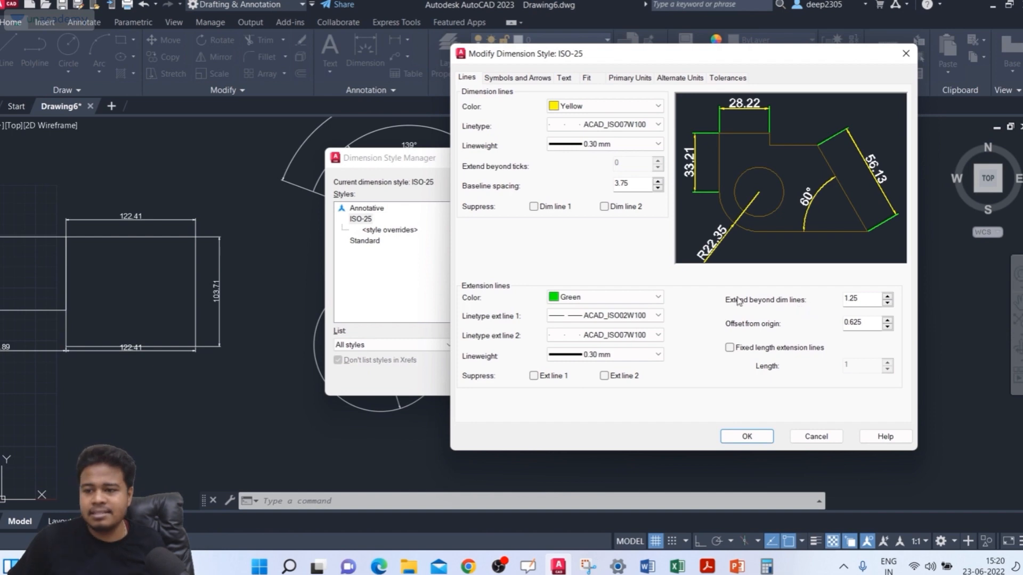
Step: Set the extension beyond the dimension lines to 10 and enable fixed length extension lines
click(870, 298)
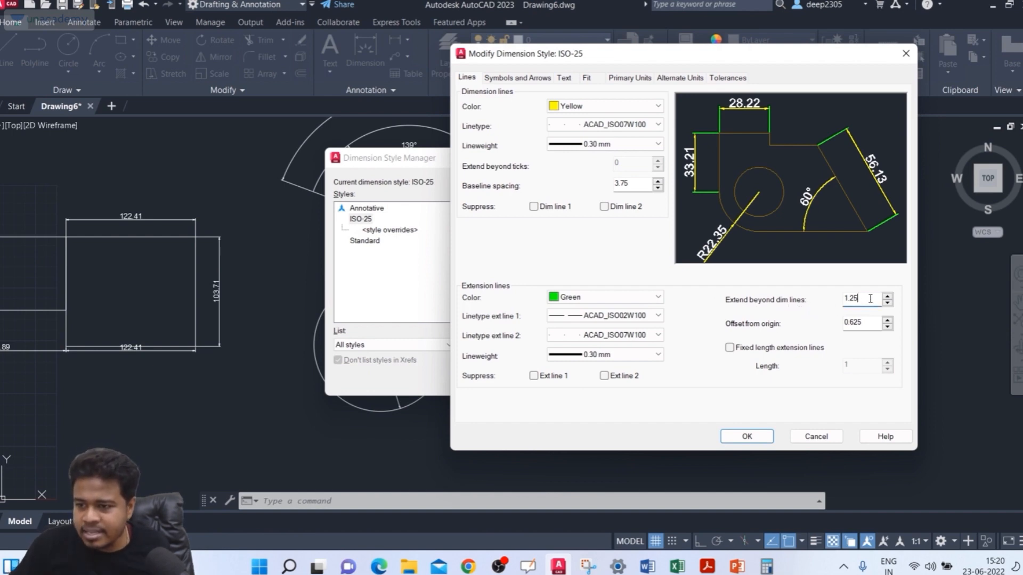
drag(835, 307, 834, 312)
text(10)
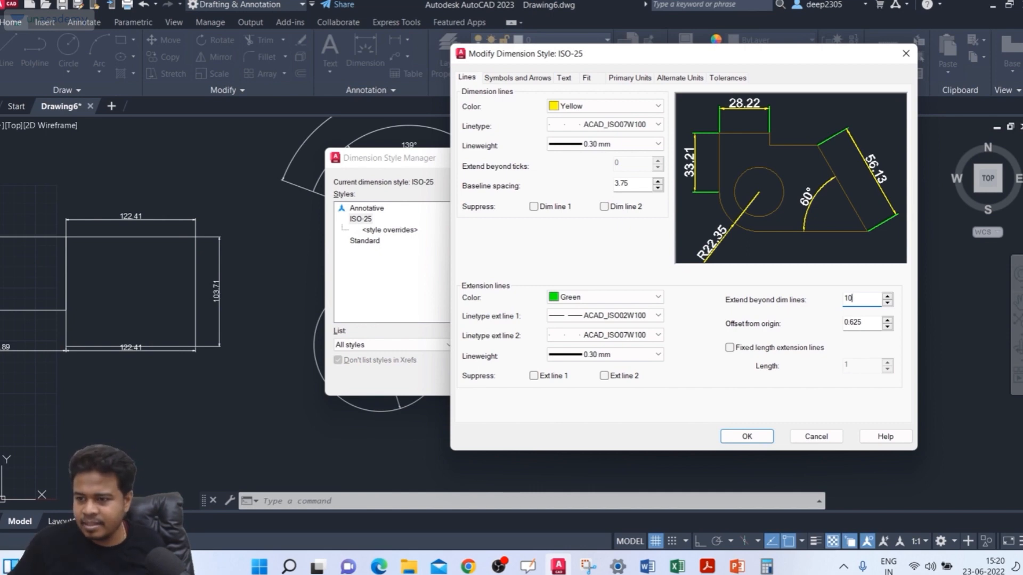
click(869, 355)
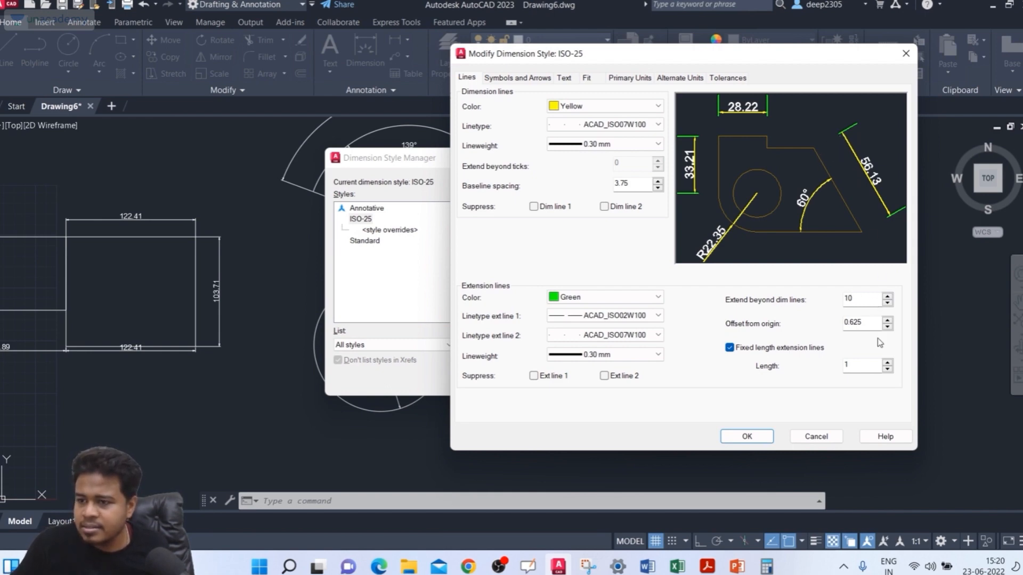
Step: Try values of 5 and 10 for the extension beyond the dimension lines, and set it to 20
double_click(848, 299)
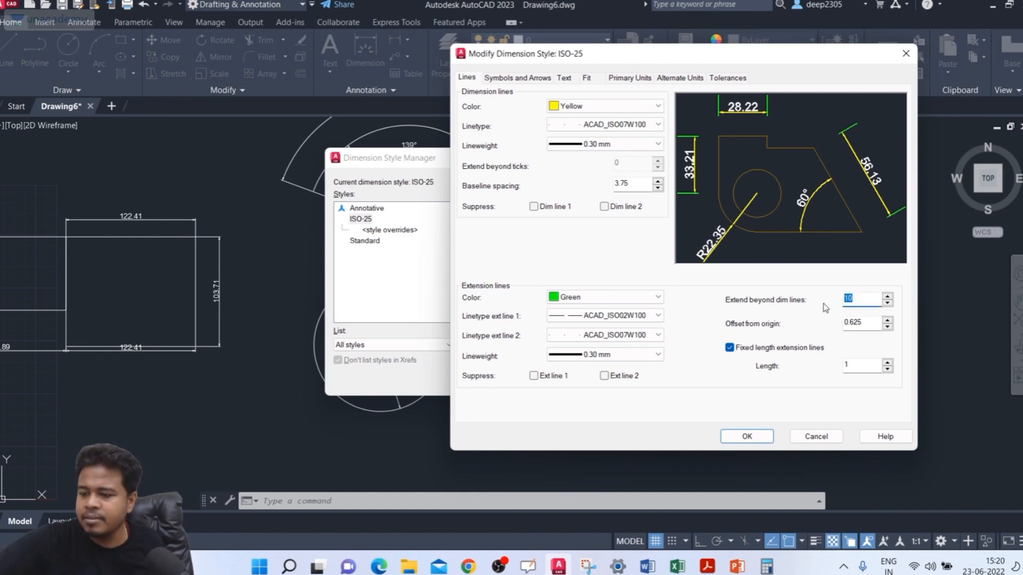
text(5)
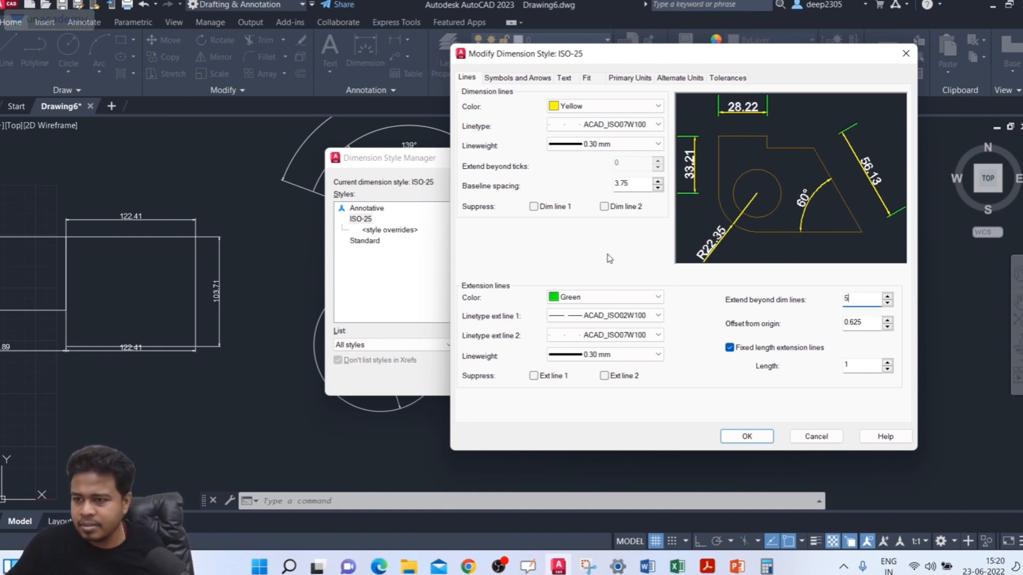
click(868, 323)
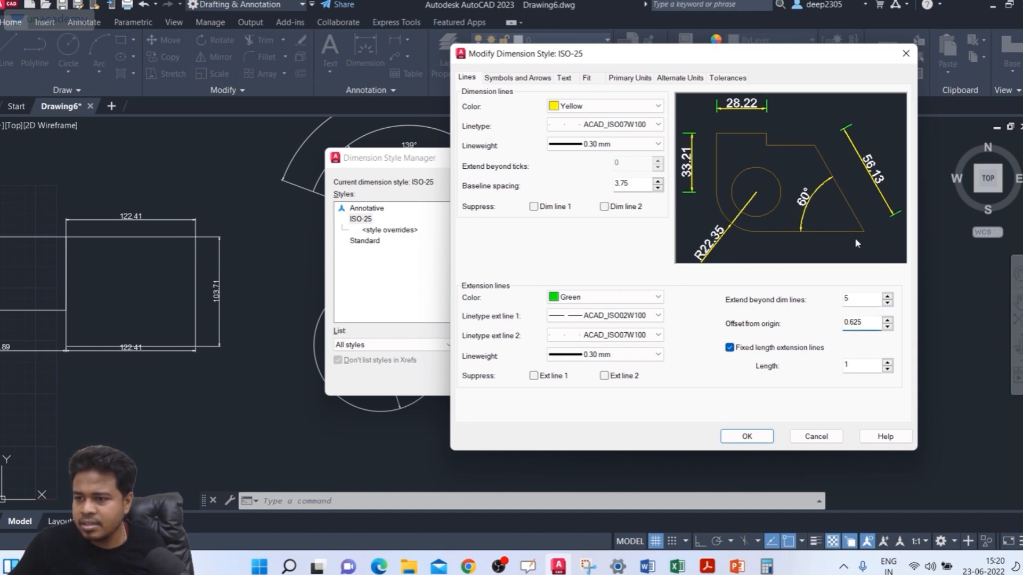
double_click(860, 300)
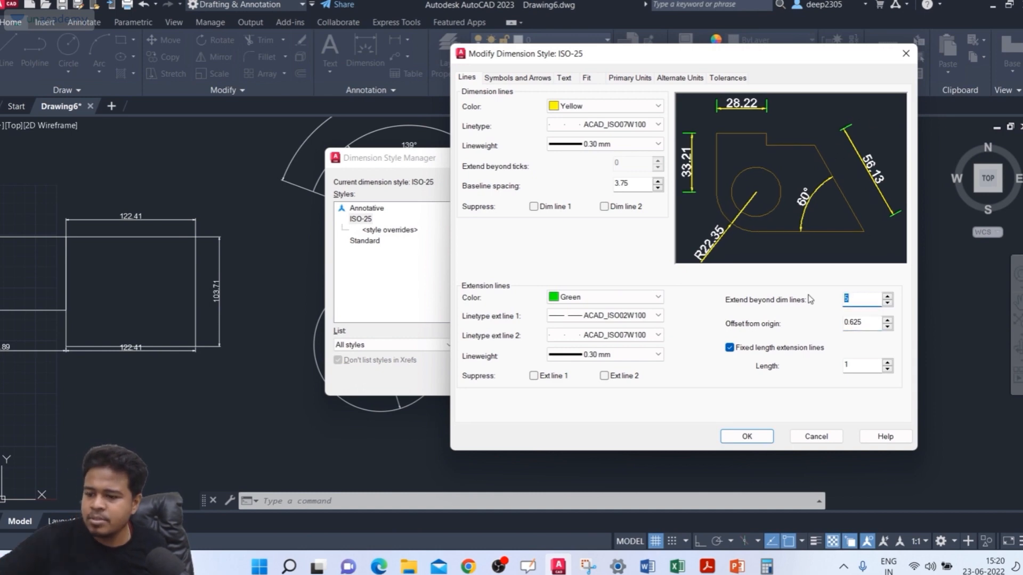
text(10)
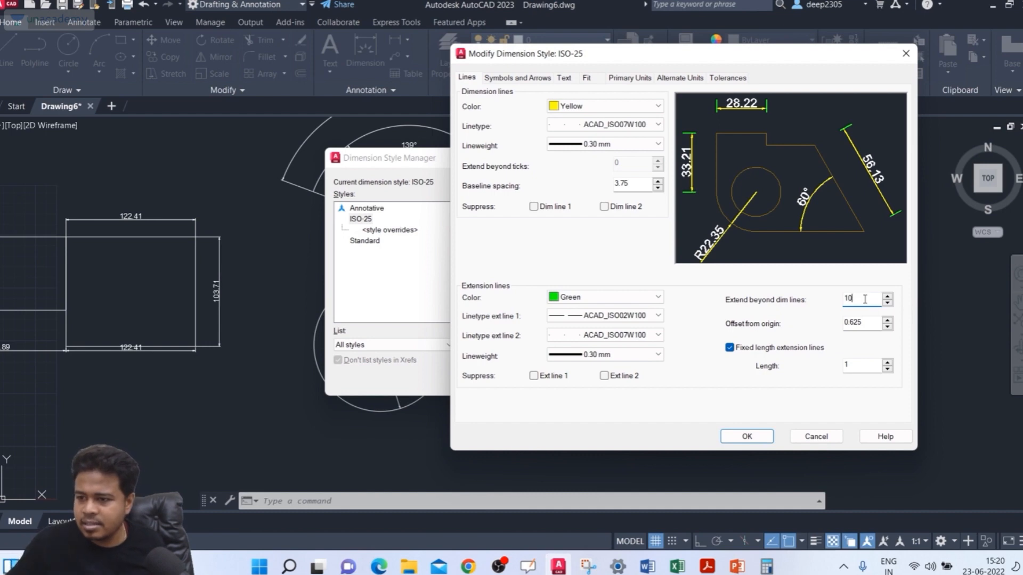
click(863, 322)
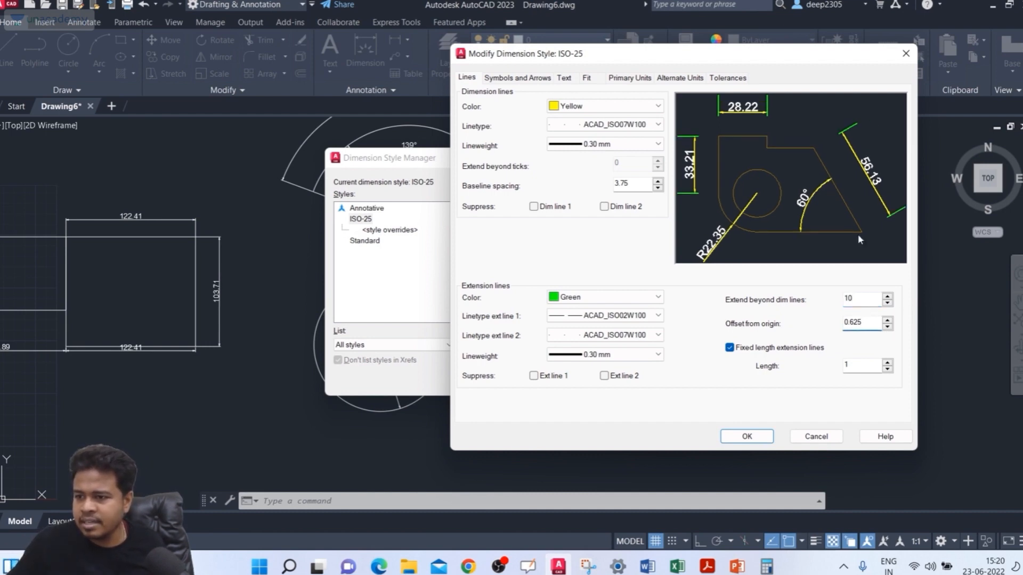
double_click(855, 299)
text(20)
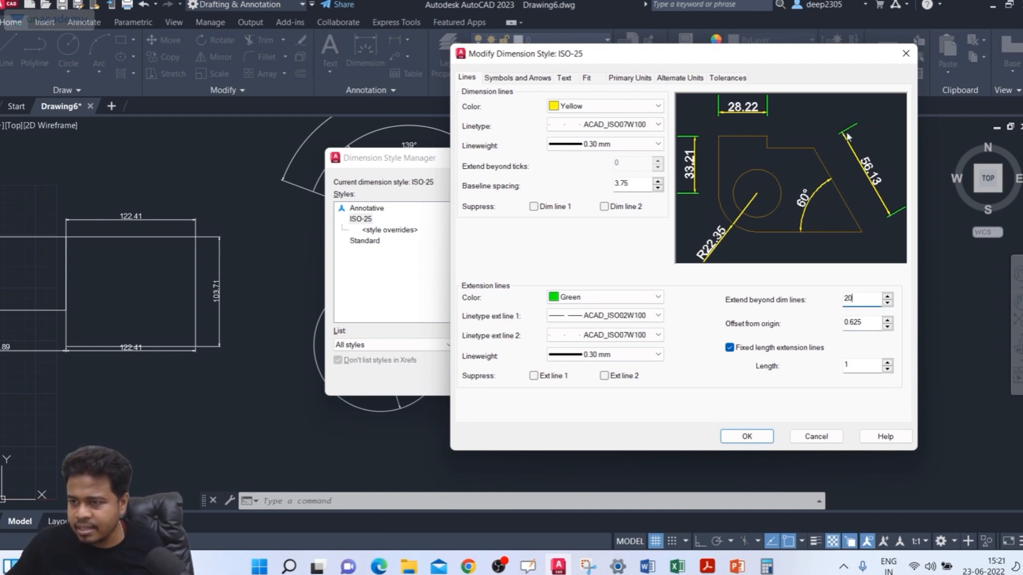
Step: Try a value of 1 for the extension beyond the dimension lines
click(877, 323)
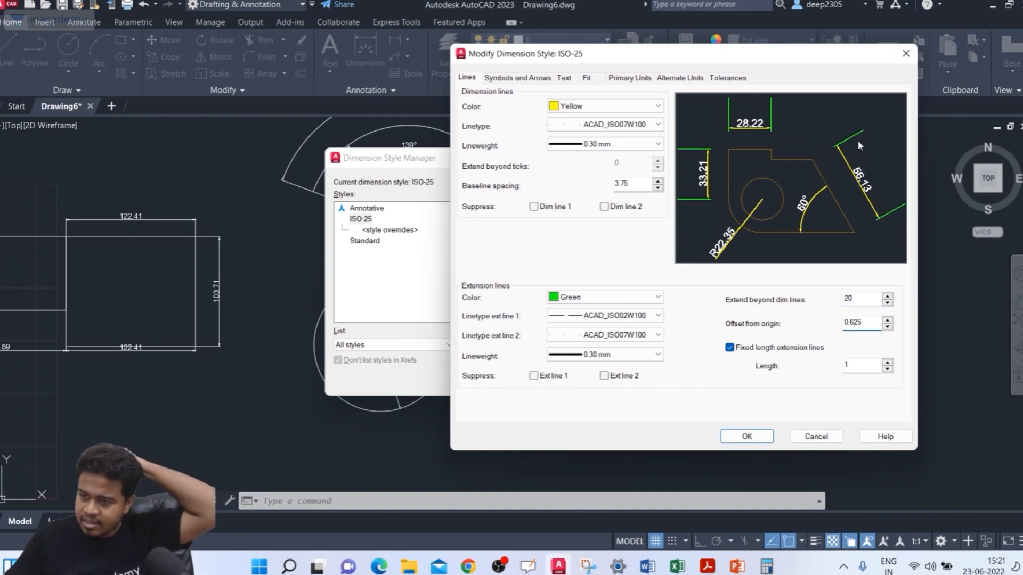
double_click(860, 298)
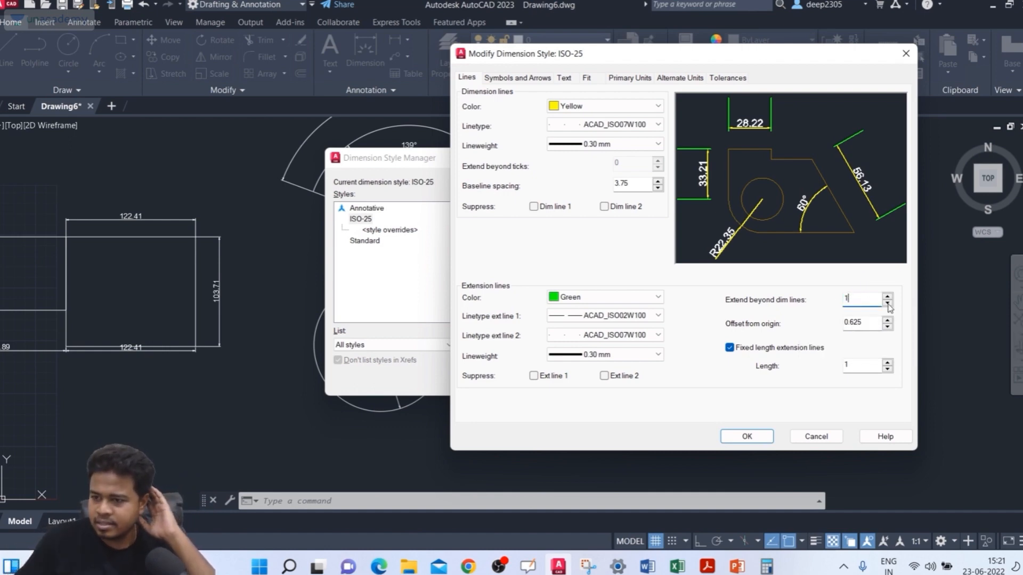
click(869, 323)
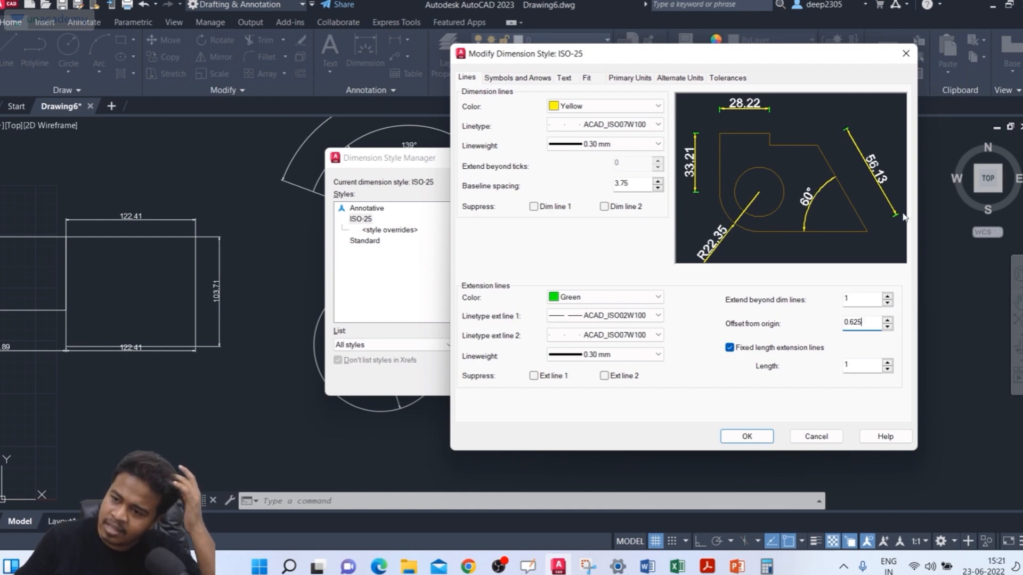
Step: Set the extension beyond the dimension lines to 30 and the offset from origin to 15, and accept the style changes
key(shift+Tab)
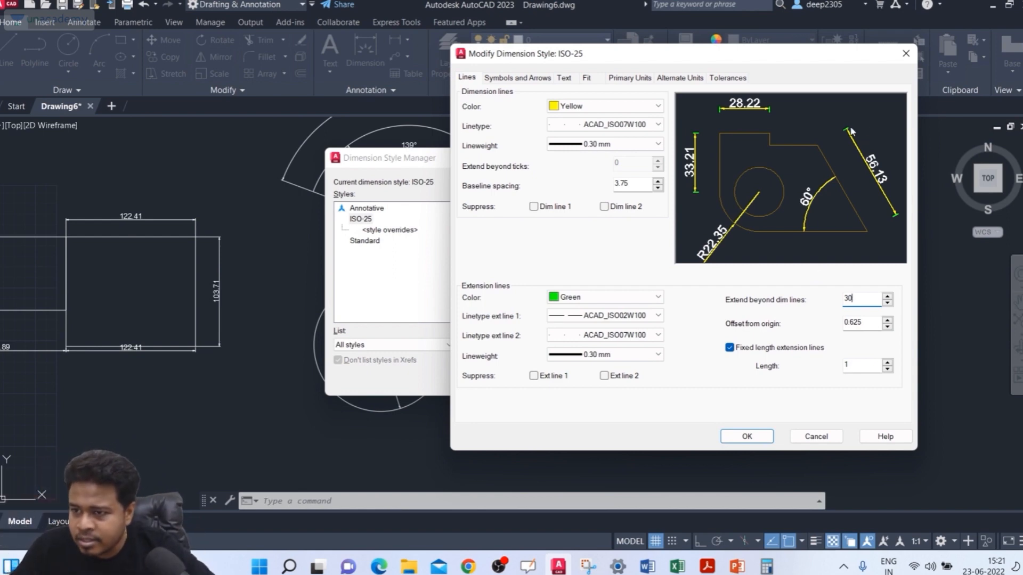
click(868, 322)
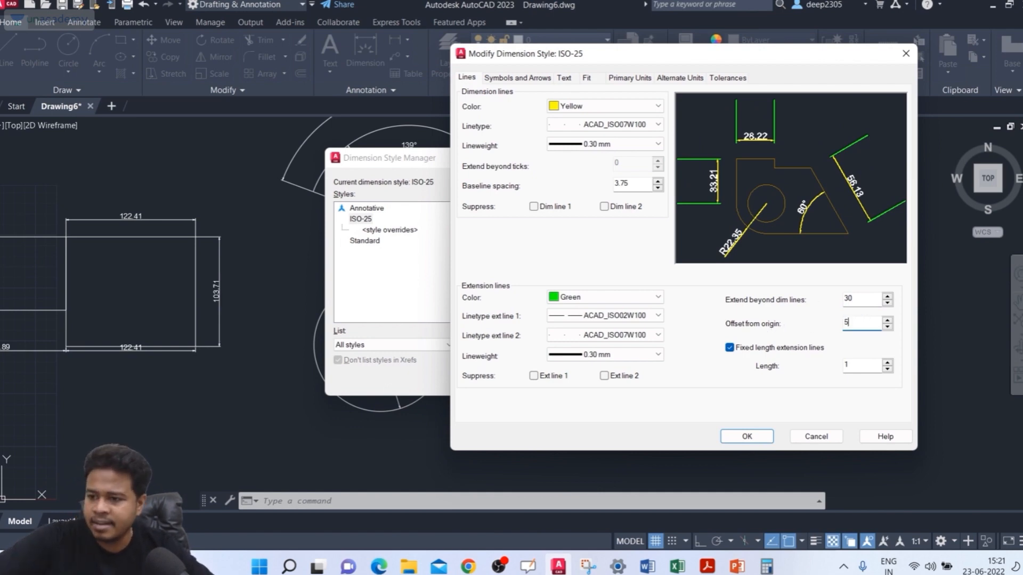
click(867, 296)
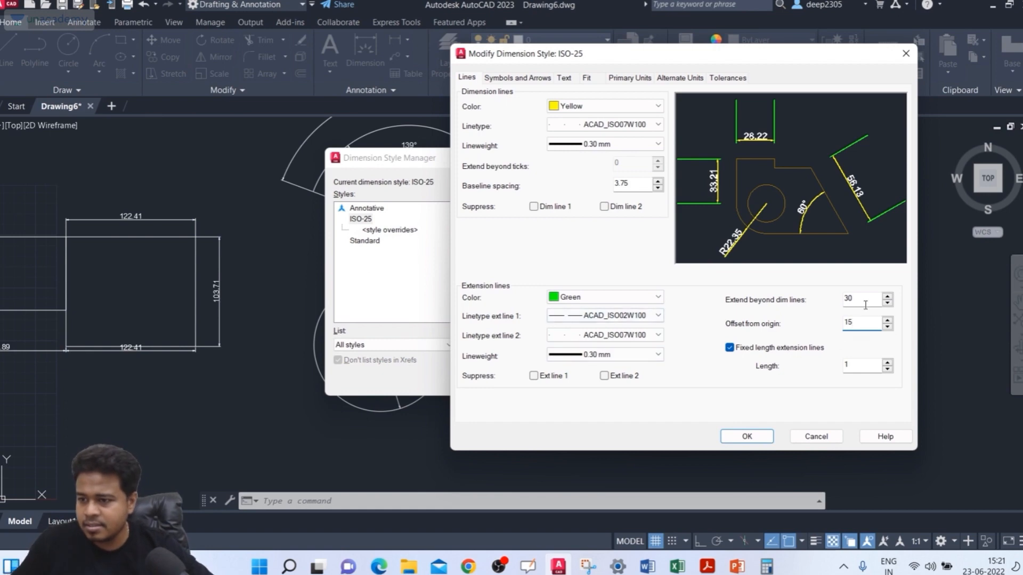
click(854, 319)
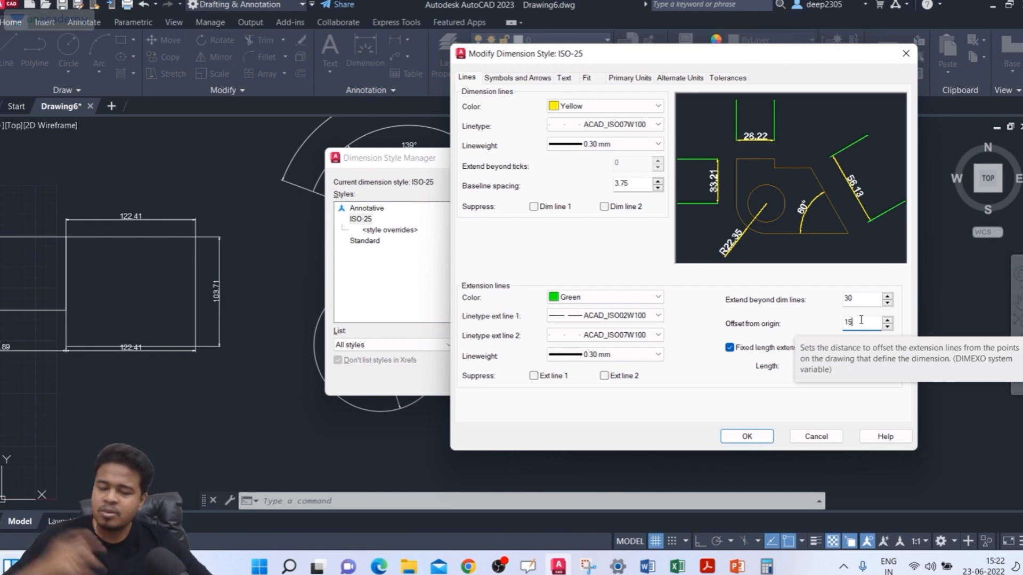
click(752, 438)
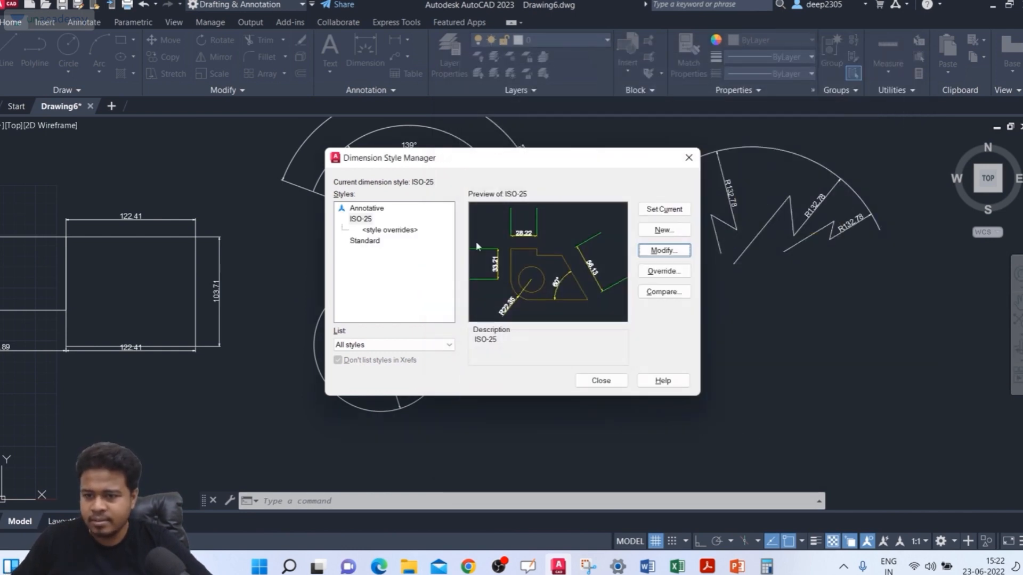
Step: Make ISO-25 the current dimension style, discarding the style overrides, and close the Dimension Style Manager
click(361, 219)
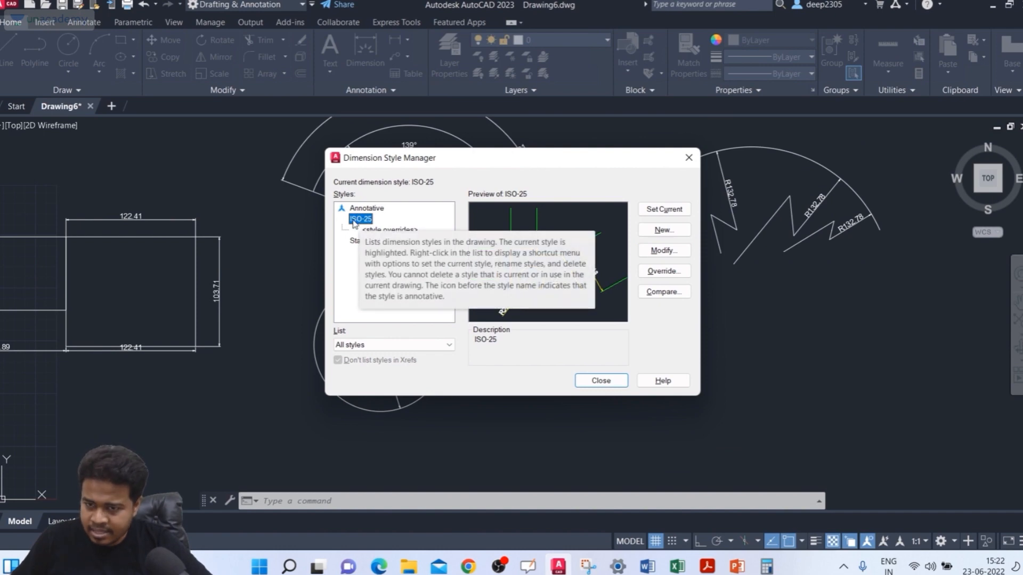
click(669, 213)
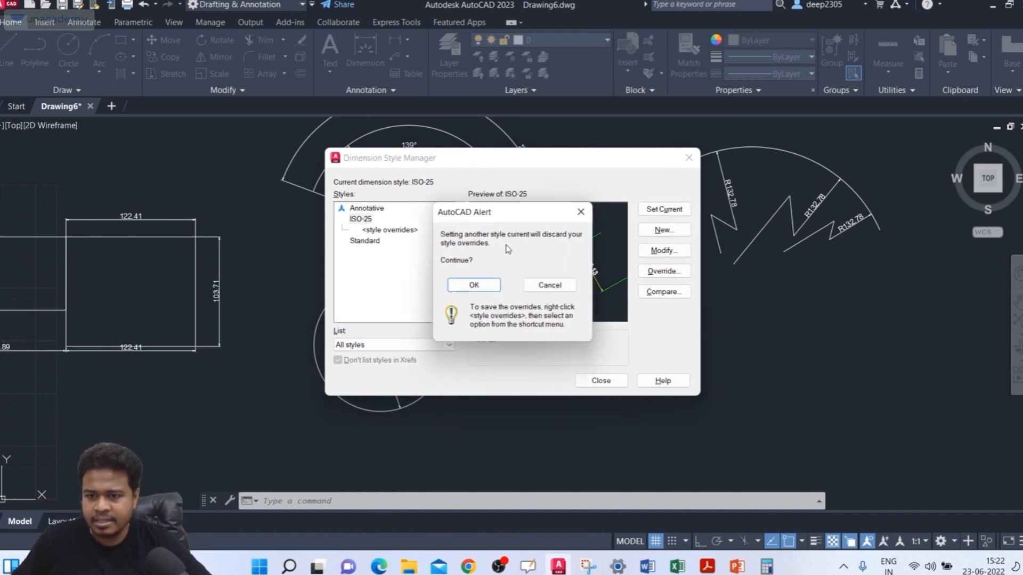
click(473, 286)
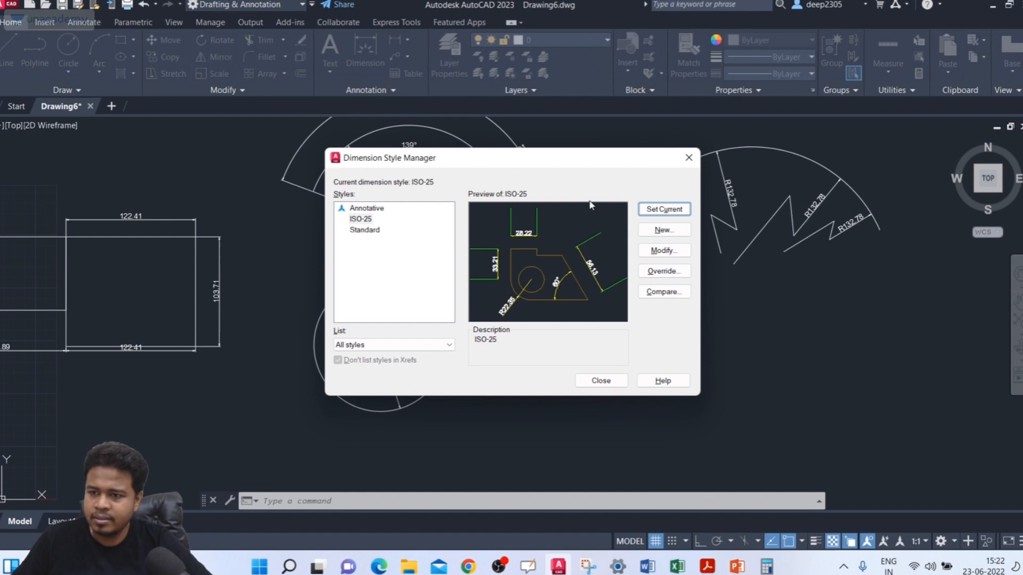
click(689, 158)
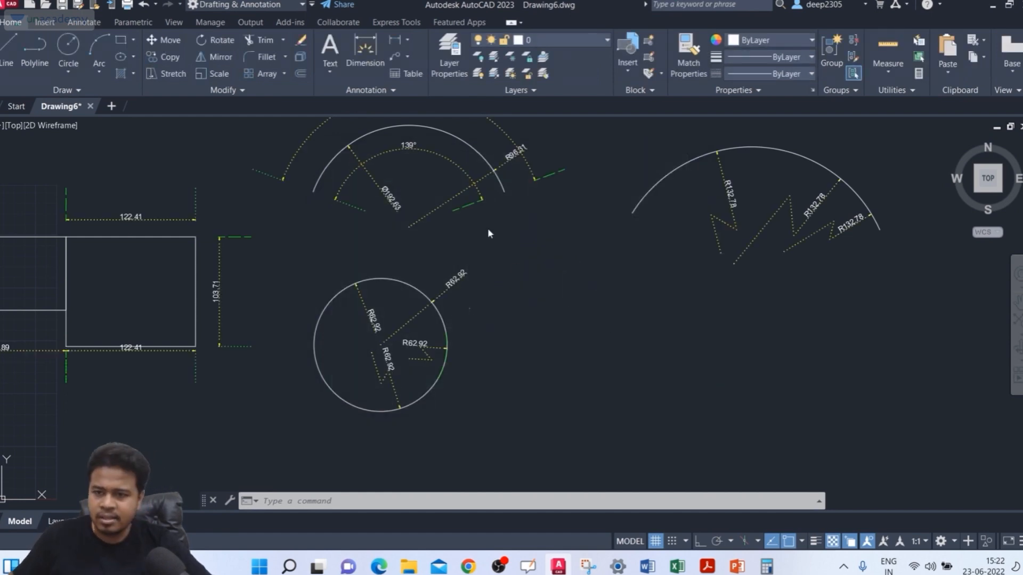
Step: Examine the extension line colors, linetypes and lengths on the drawing's linear, arc and radius dimensions
middle_drag(353, 147, 411, 144)
middle_drag(417, 185, 423, 208)
scroll(421, 201, up, 2)
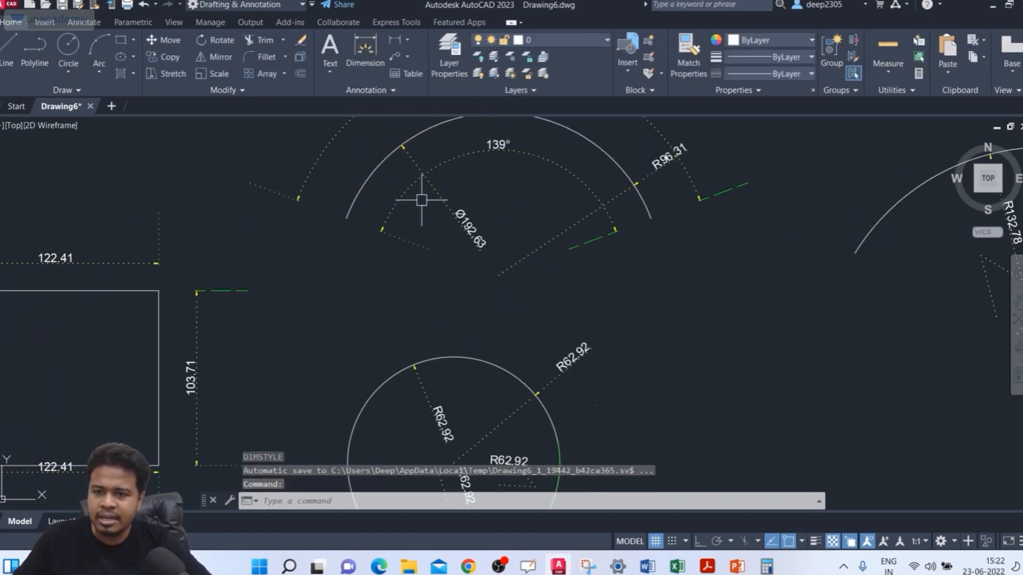
scroll(420, 200, down, 3)
scroll(428, 200, up, 6)
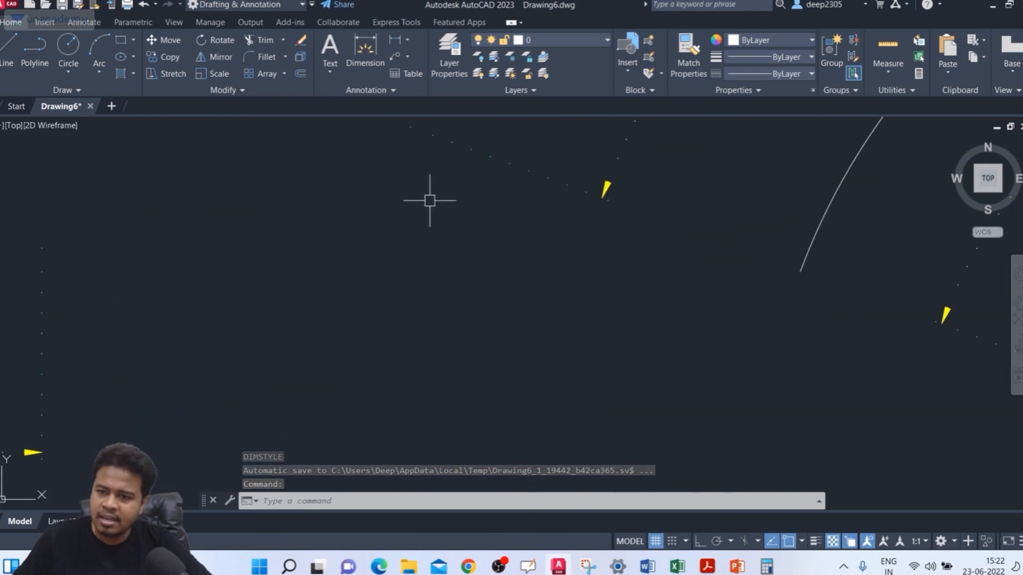
scroll(429, 200, down, 5)
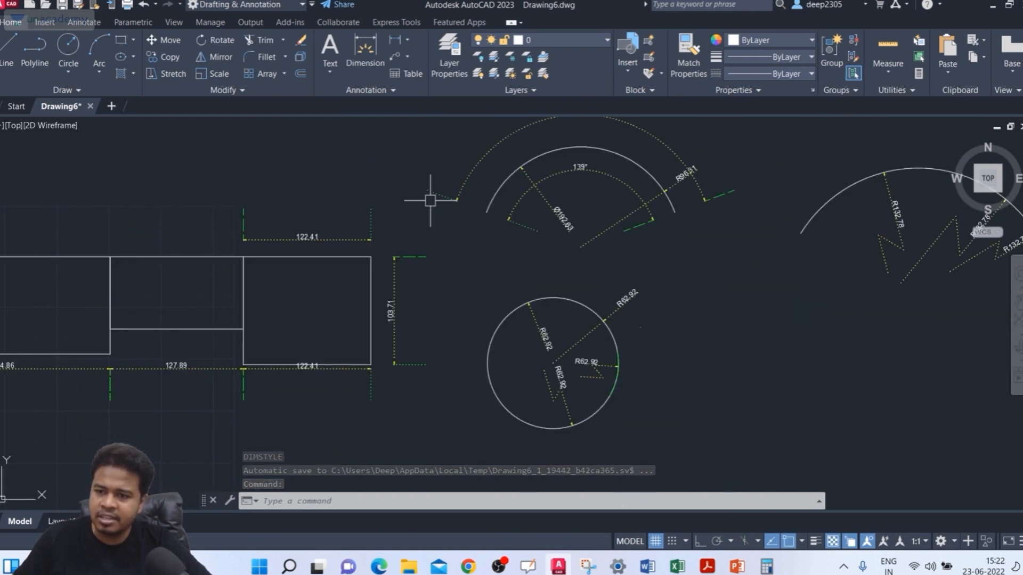
click(474, 191)
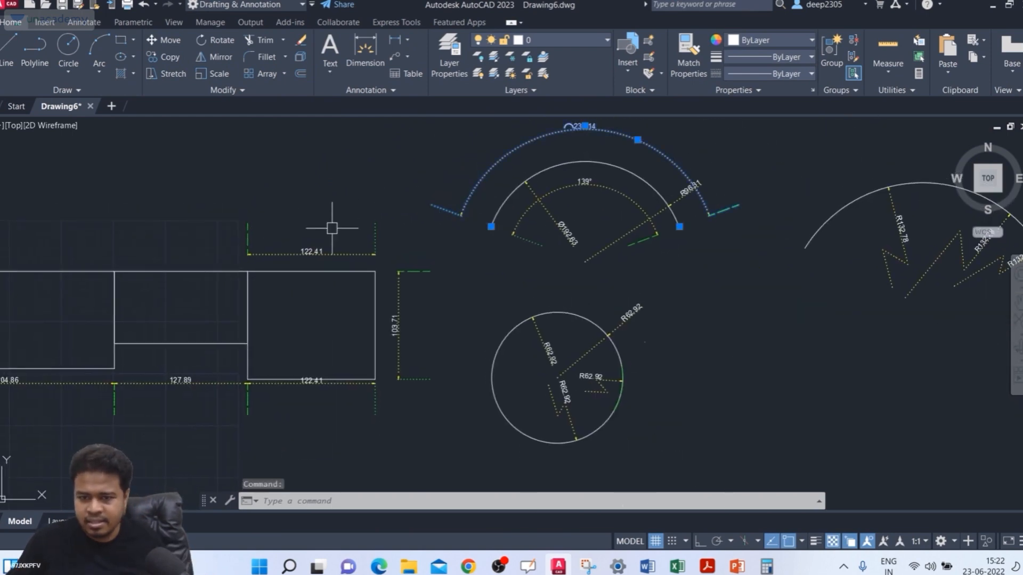
scroll(332, 228, up, 2)
key(Escape)
click(342, 267)
key(Escape)
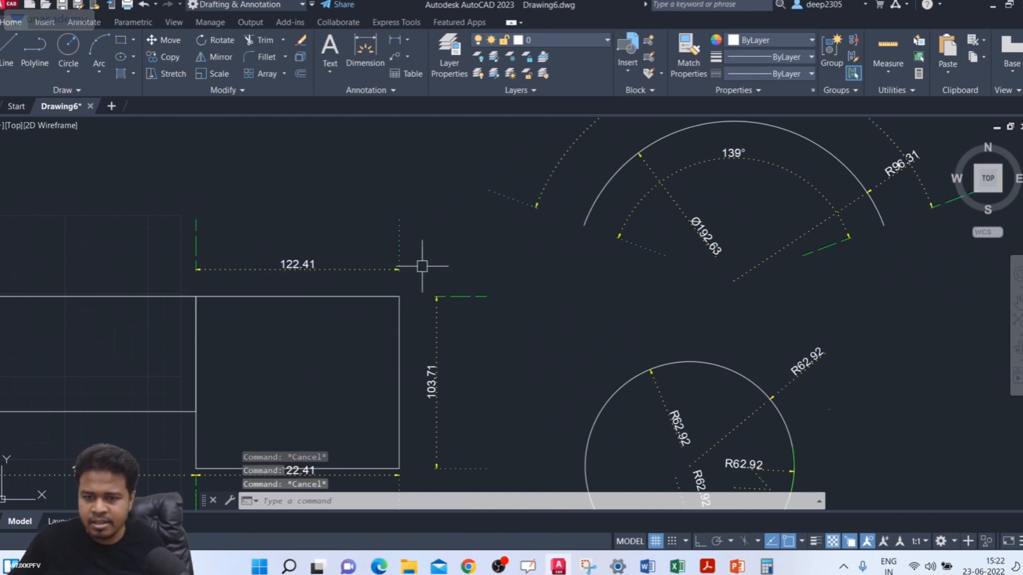
scroll(422, 266, up, 2)
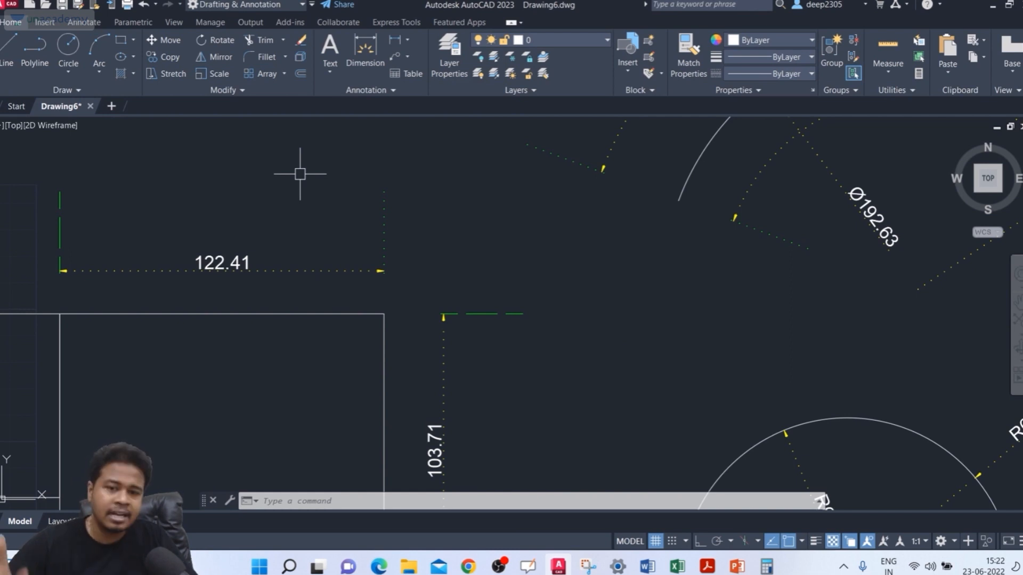
scroll(552, 171, down, 4)
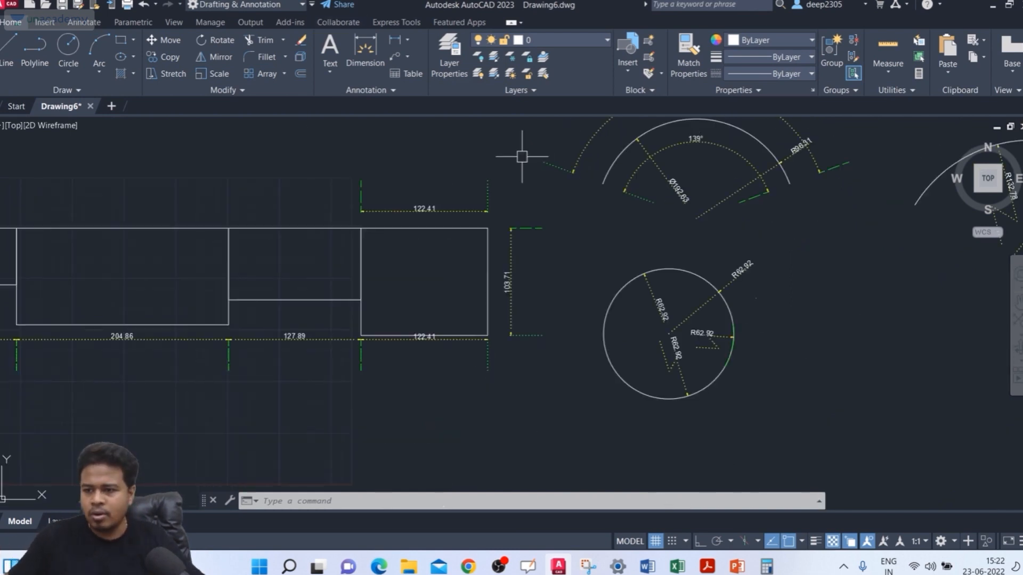
mouse_move(554, 177)
middle_down()
mouse_move(559, 190)
mouse_move(484, 262)
middle_up()
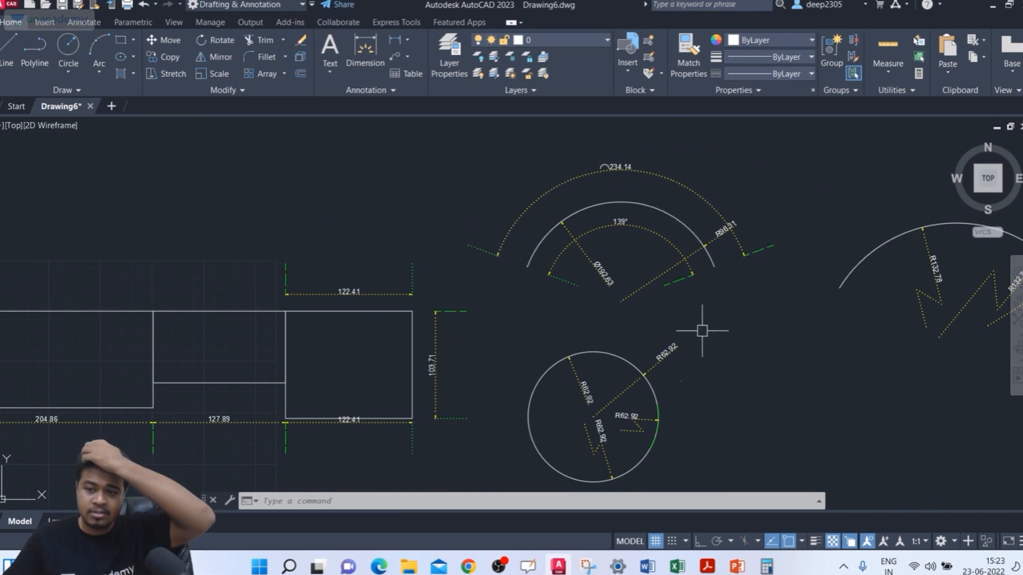
middle_drag(447, 294, 498, 275)
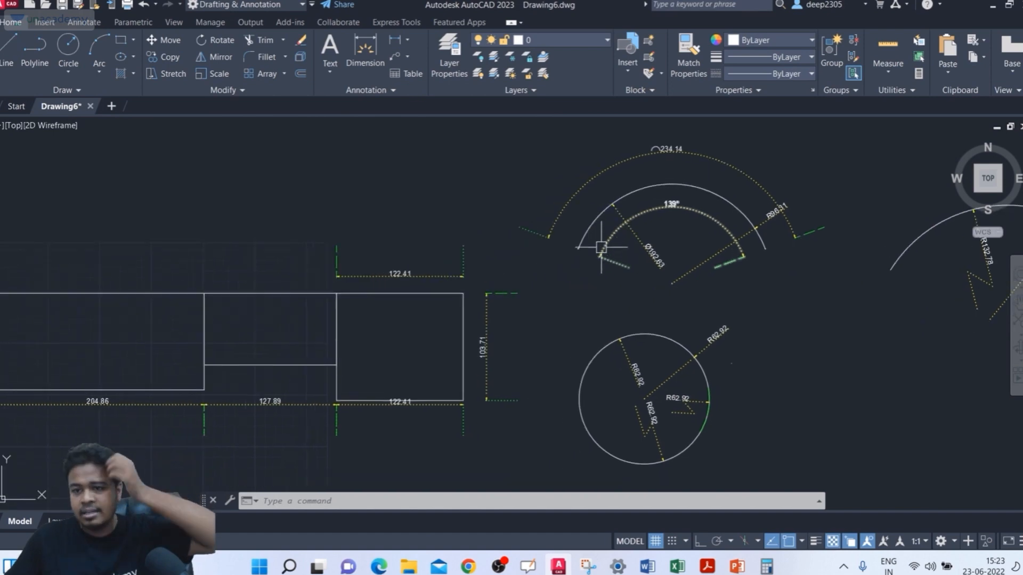
scroll(547, 245, up, 3)
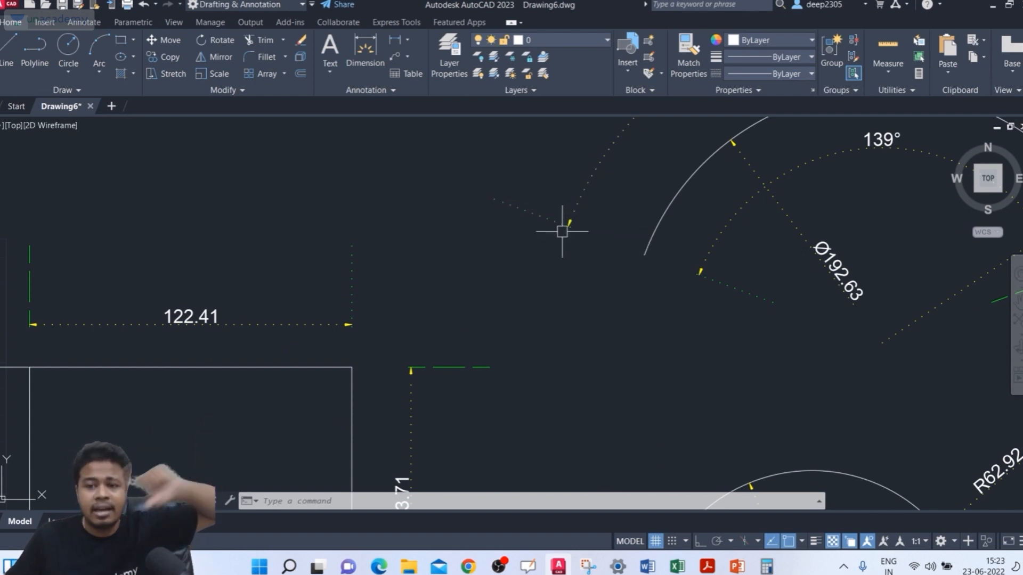
scroll(486, 223, down, 4)
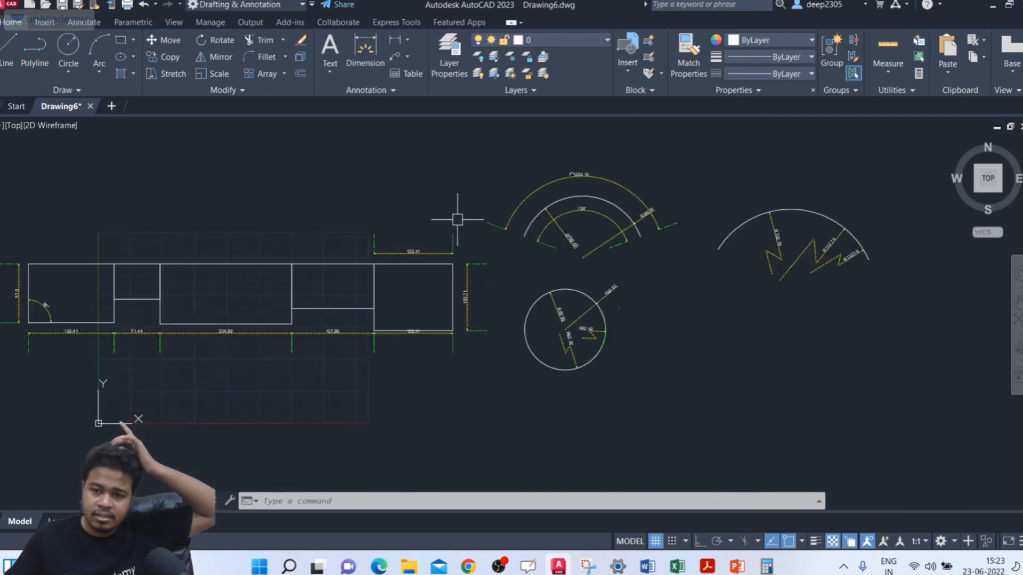
scroll(153, 246, up, 4)
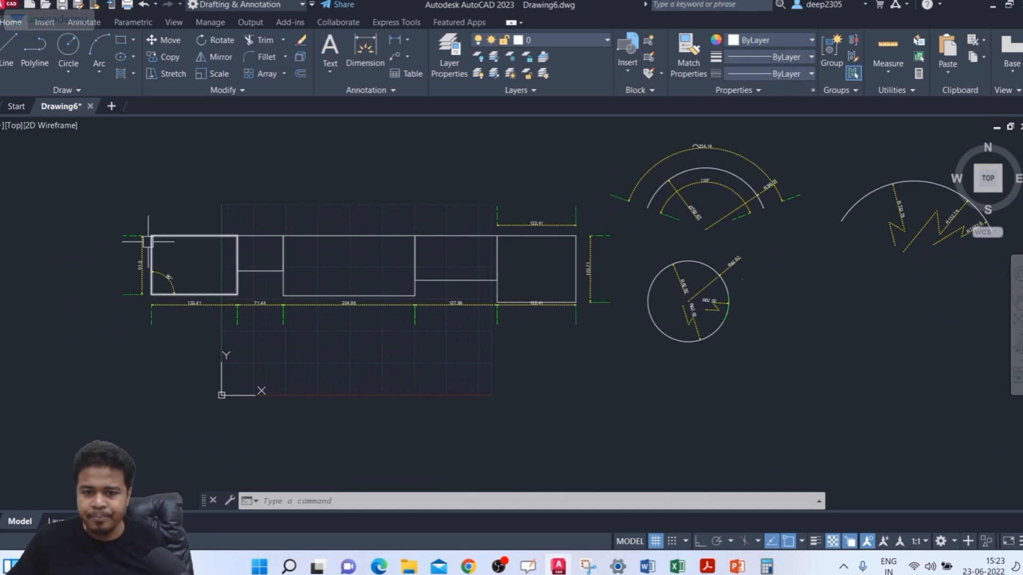
scroll(153, 246, down, 2)
scroll(212, 217, down, 2)
middle_drag(233, 209, 244, 251)
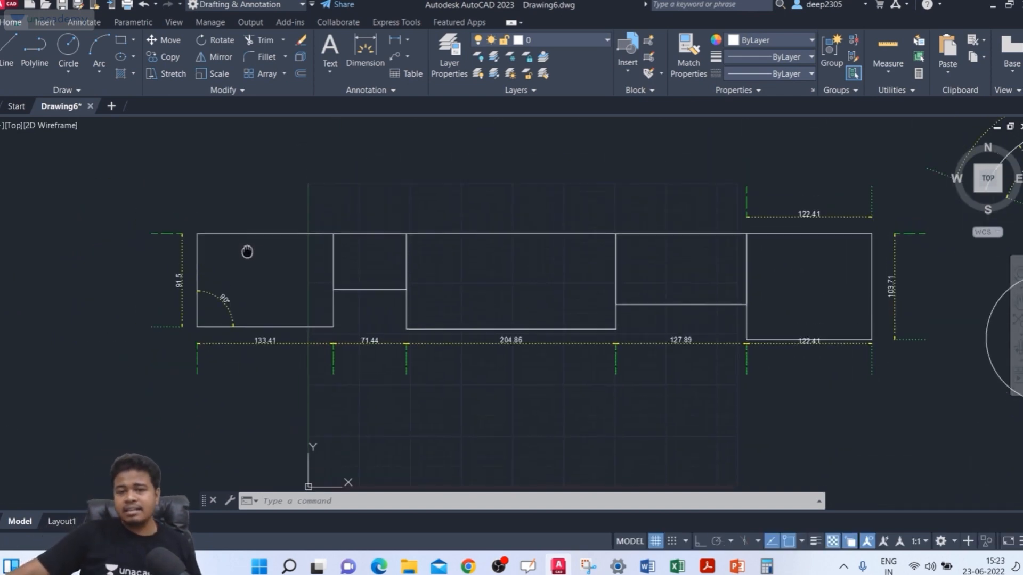
Step: Modify the ISO-25 dimension style to use a baseline spacing of 10, and close the Dimension Style Manager
key(Escape)
key(Escape)
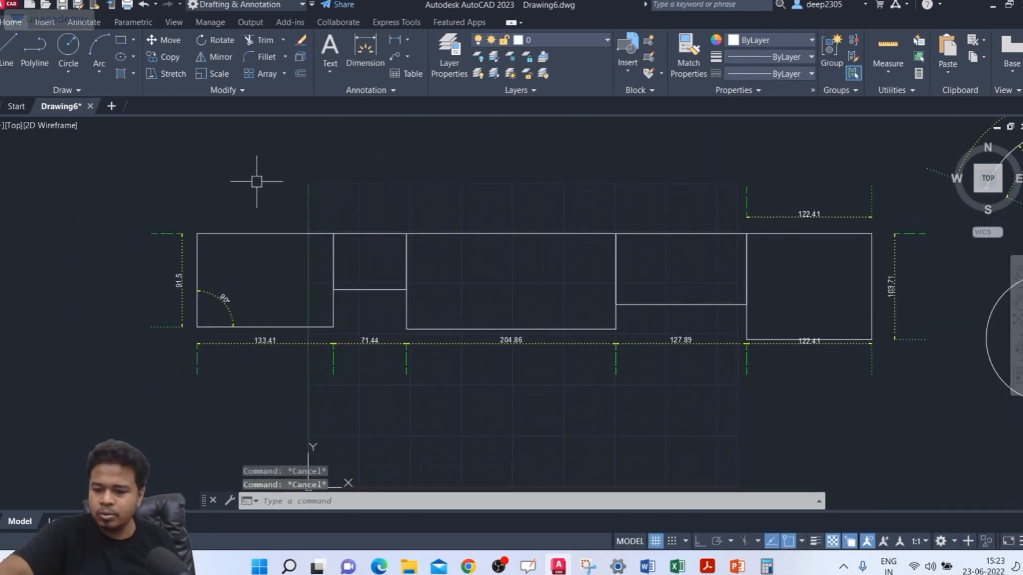
key(Return)
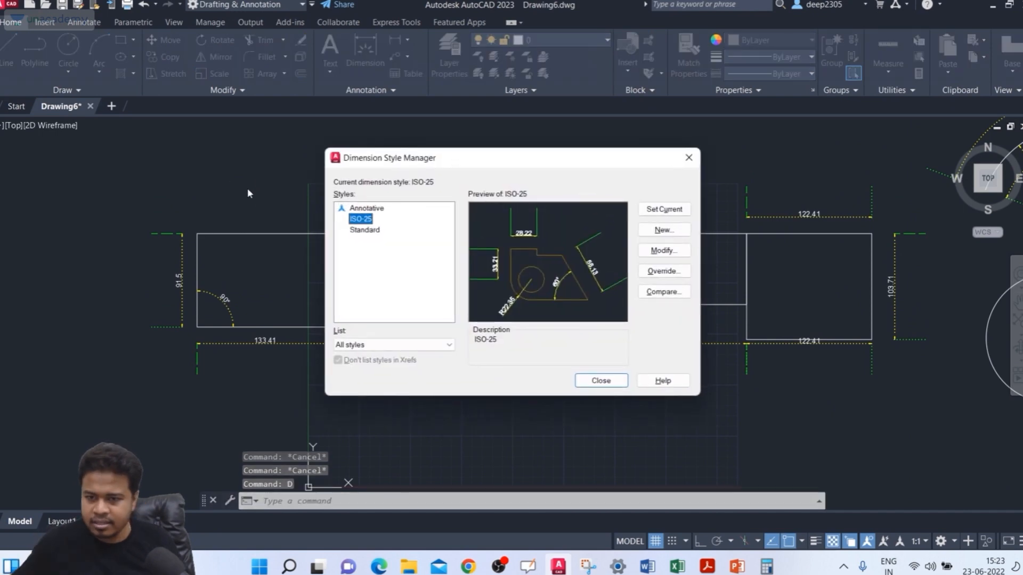
click(660, 250)
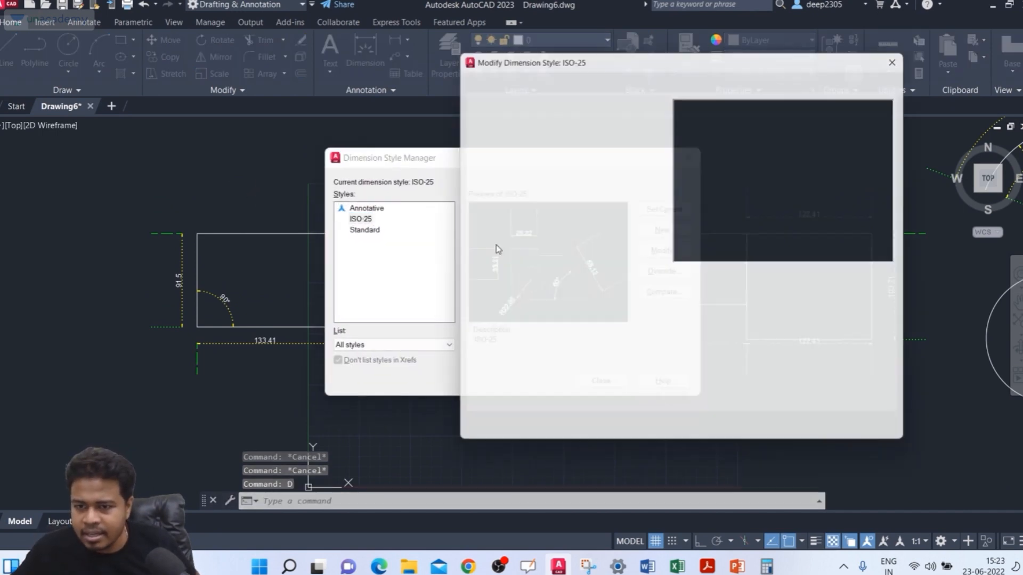
key(ctrl)
key(ctrl)
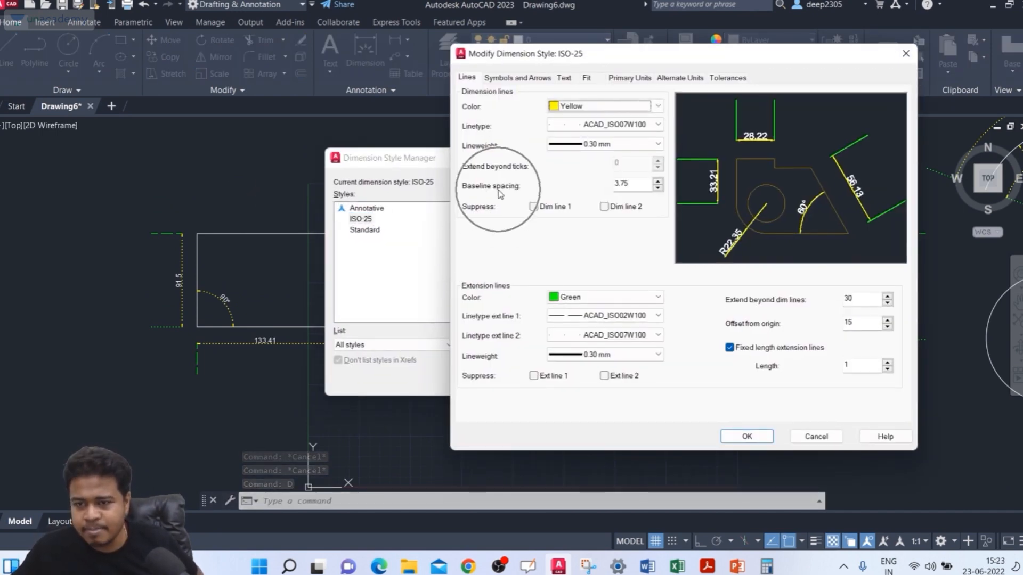
drag(635, 185, 601, 193)
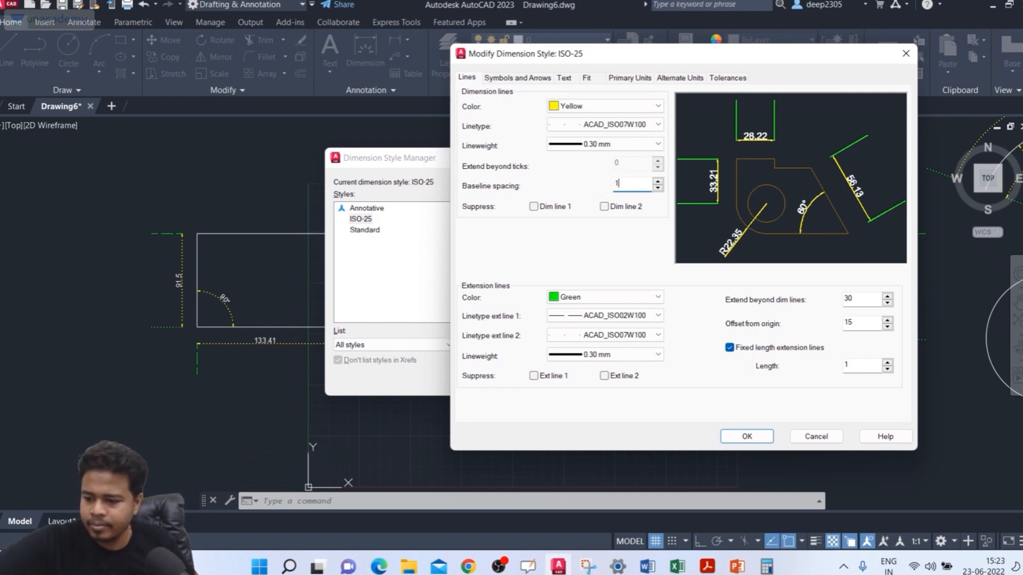
click(748, 437)
click(622, 380)
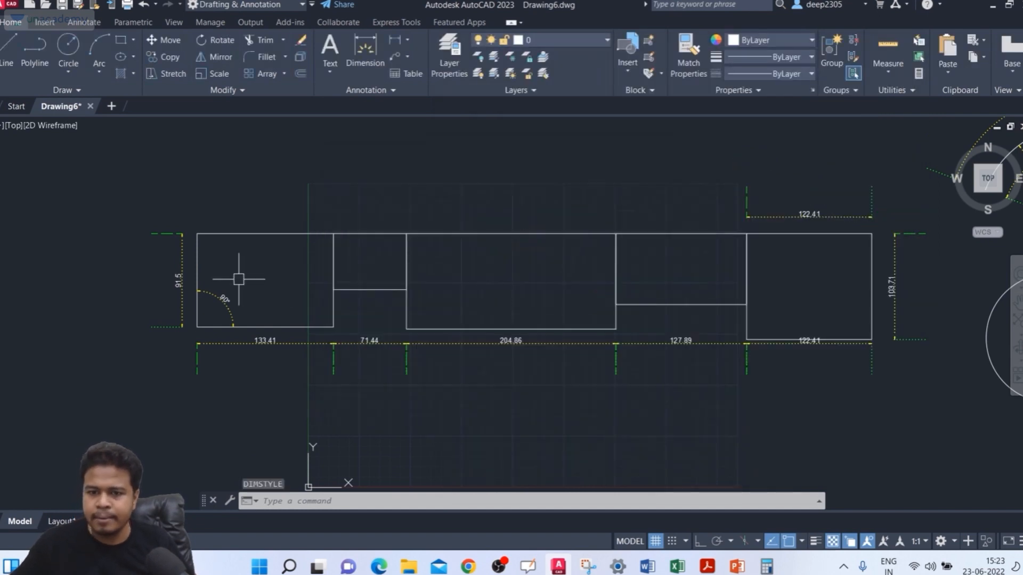
Step: Dimension the upper edge of the leftmost rectangle with the DIM command, placing the dimension line above it
middle_drag(238, 278, 238, 299)
key(Escape)
key(Escape)
key(Escape)
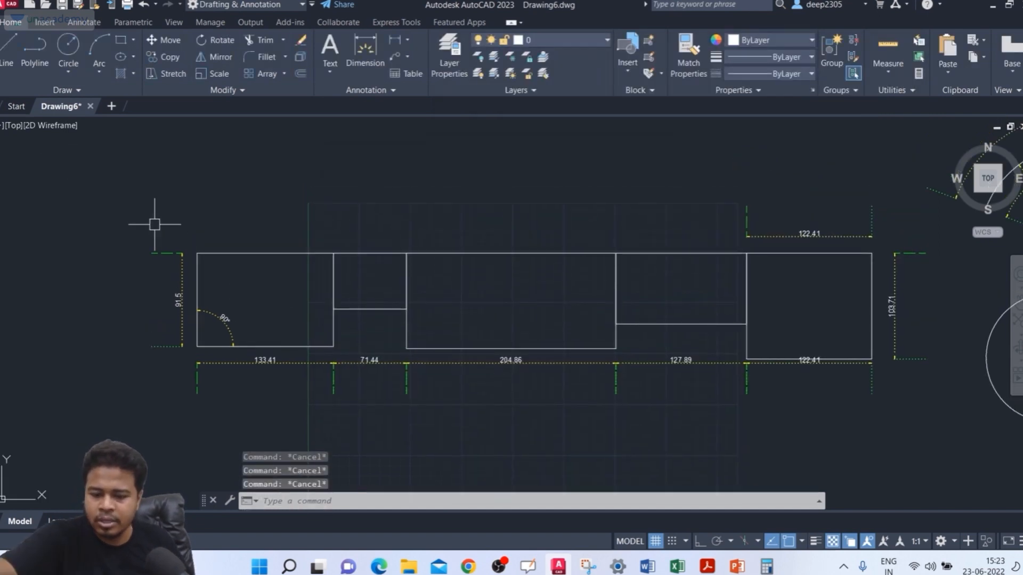
text(dim)
key(Return)
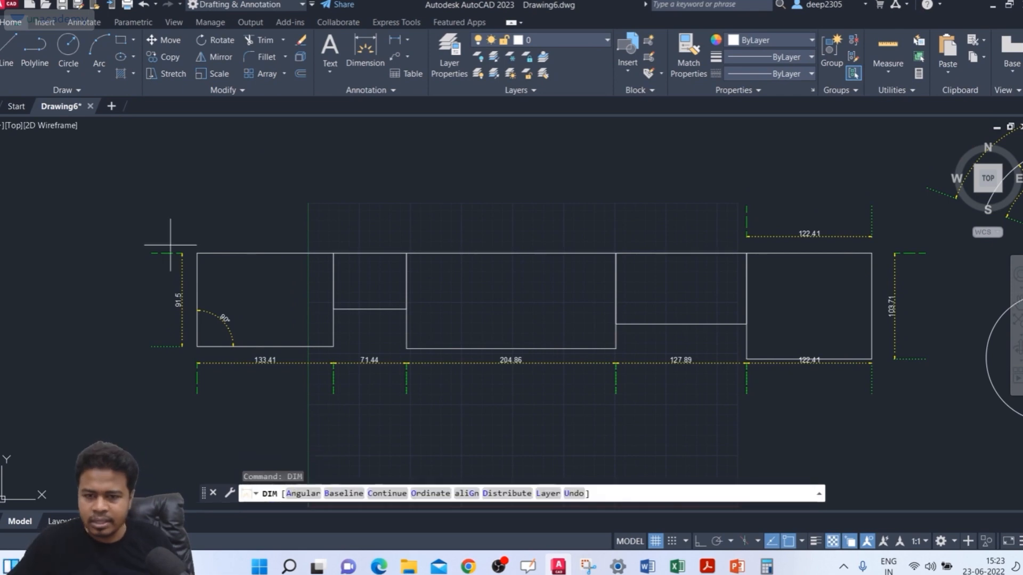
click(197, 254)
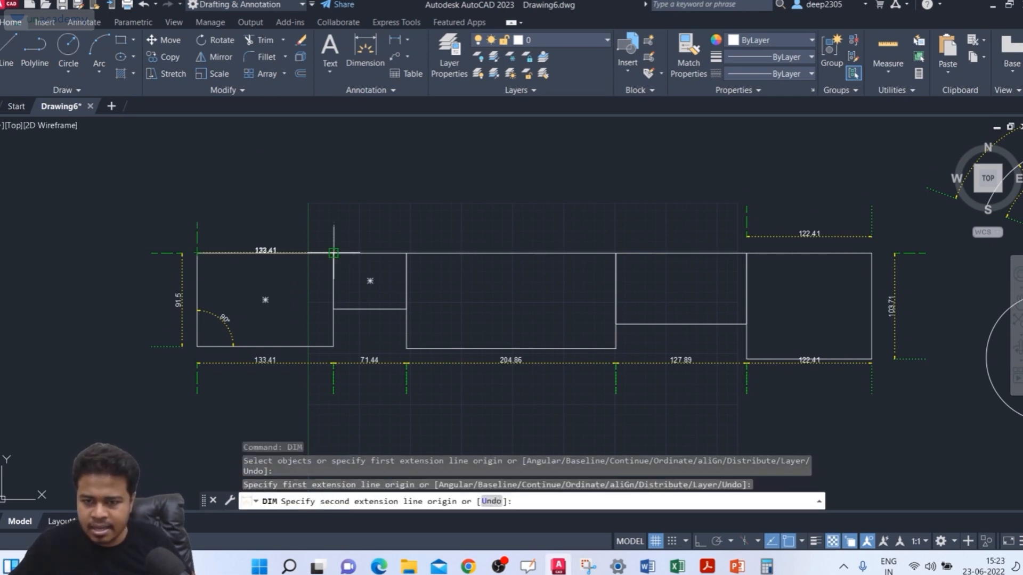
click(334, 253)
click(312, 221)
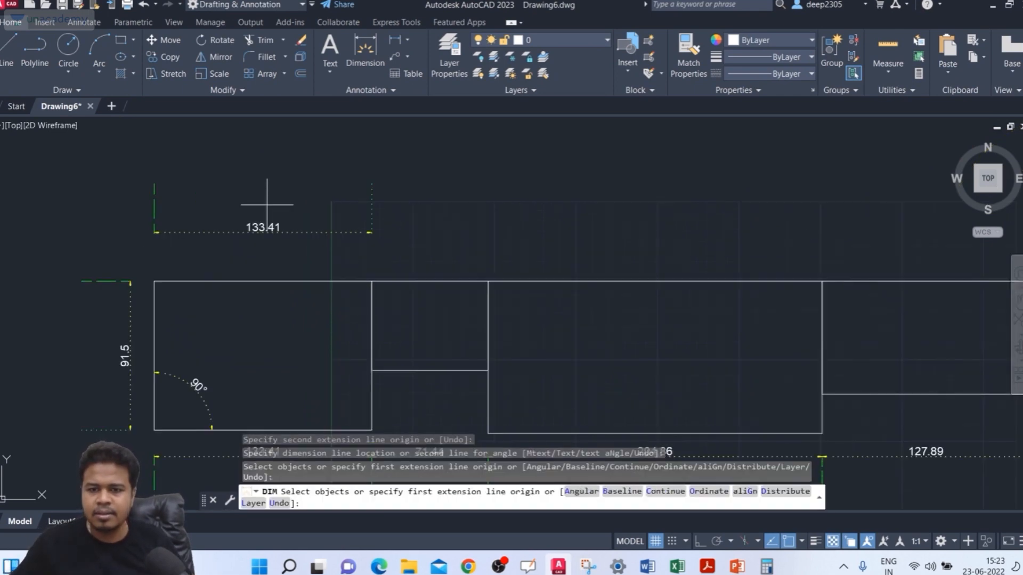
Step: Add baseline dimensions above the rectangles from the leftmost dimension's left extension line to the upper-right corners of the second, third and fourth rectangles
scroll(274, 201, up, 2)
middle_drag(299, 197, 287, 158)
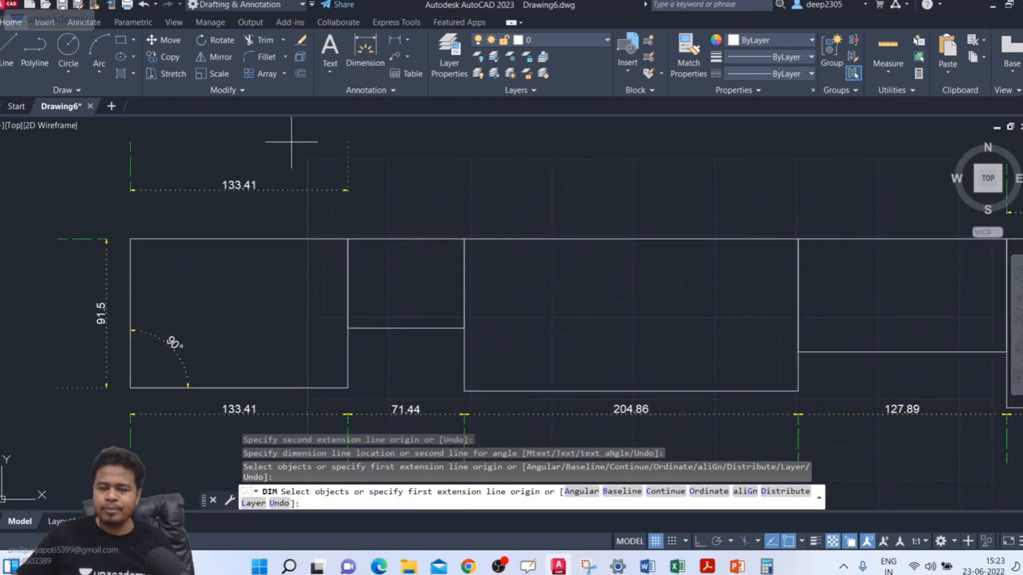
key(Escape)
text(DIM)
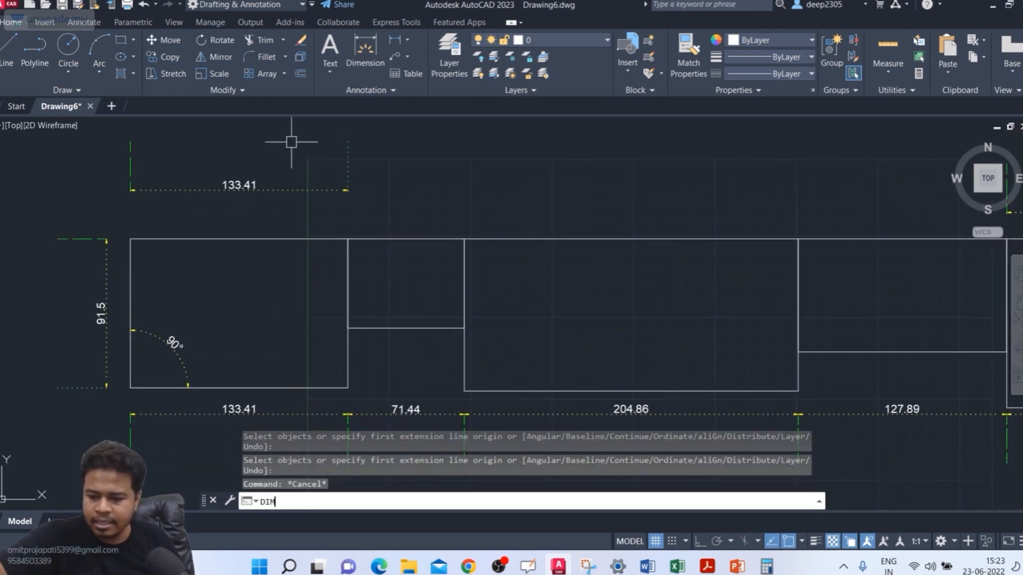
key(Return)
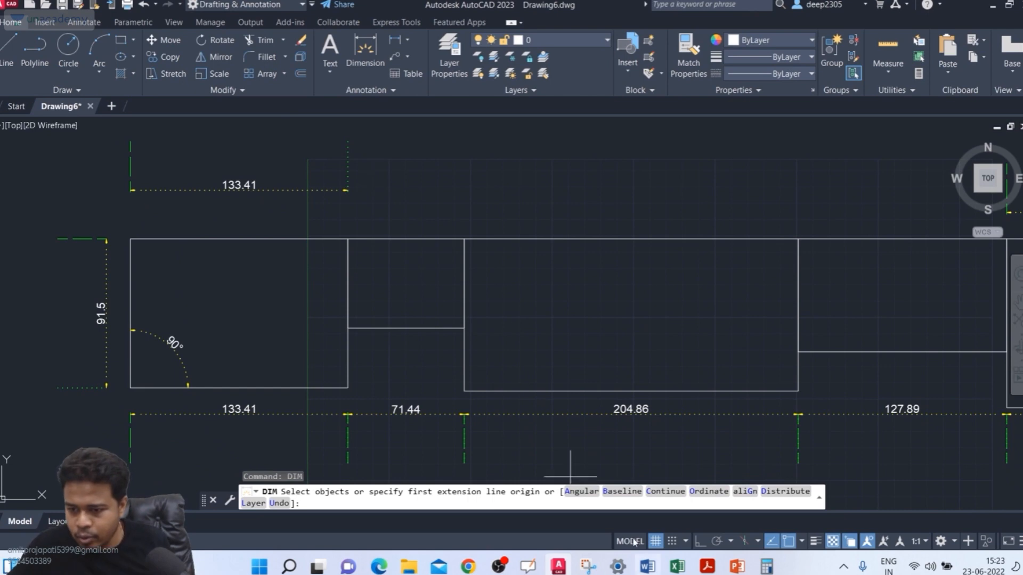
click(623, 492)
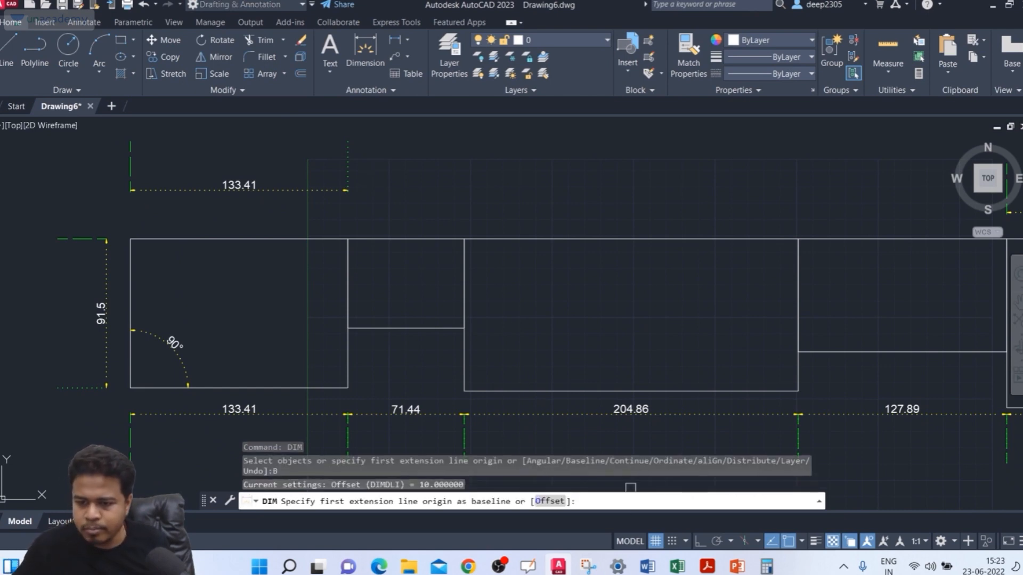
click(130, 157)
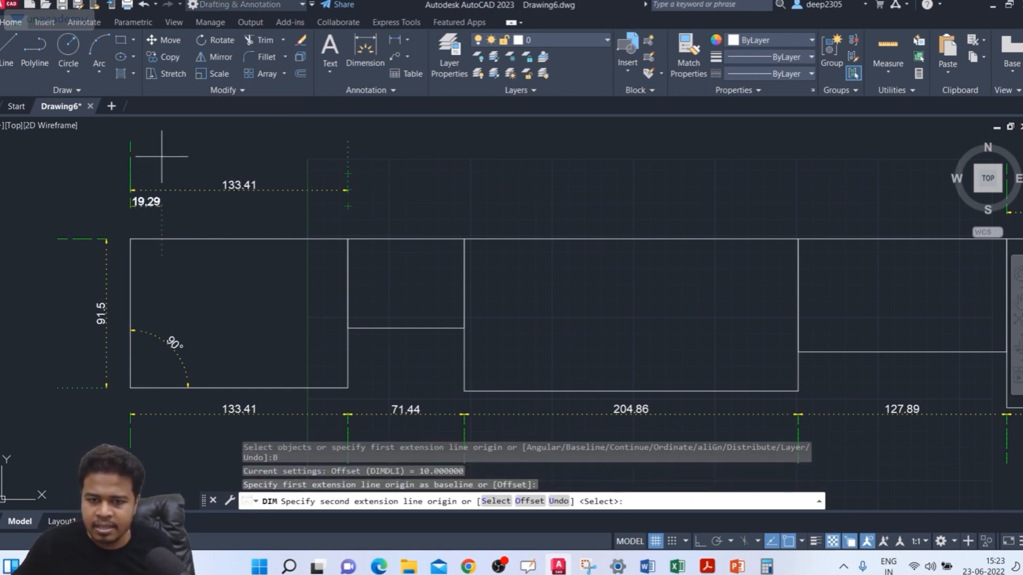
click(464, 239)
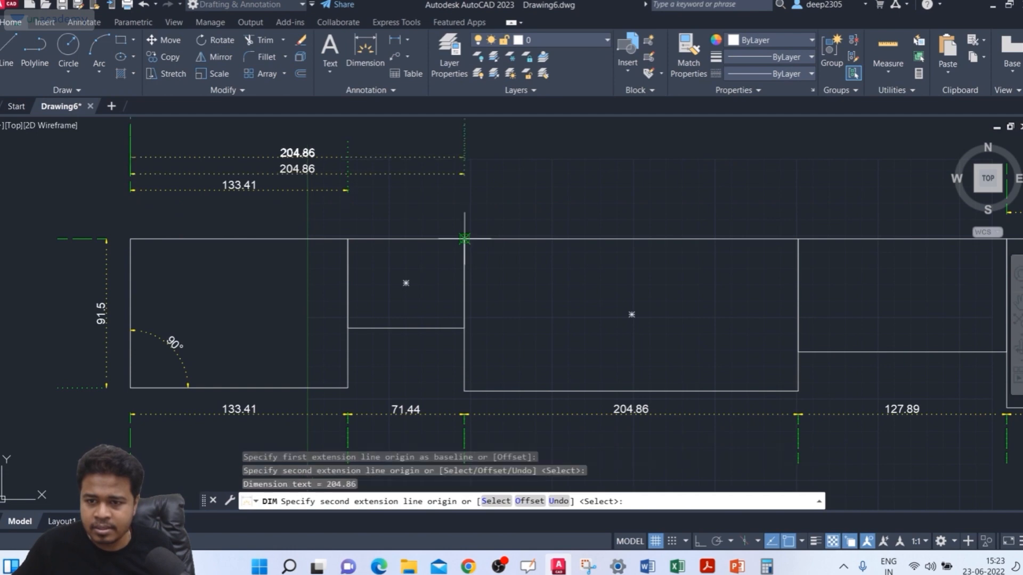
click(797, 240)
middle_drag(798, 239, 745, 240)
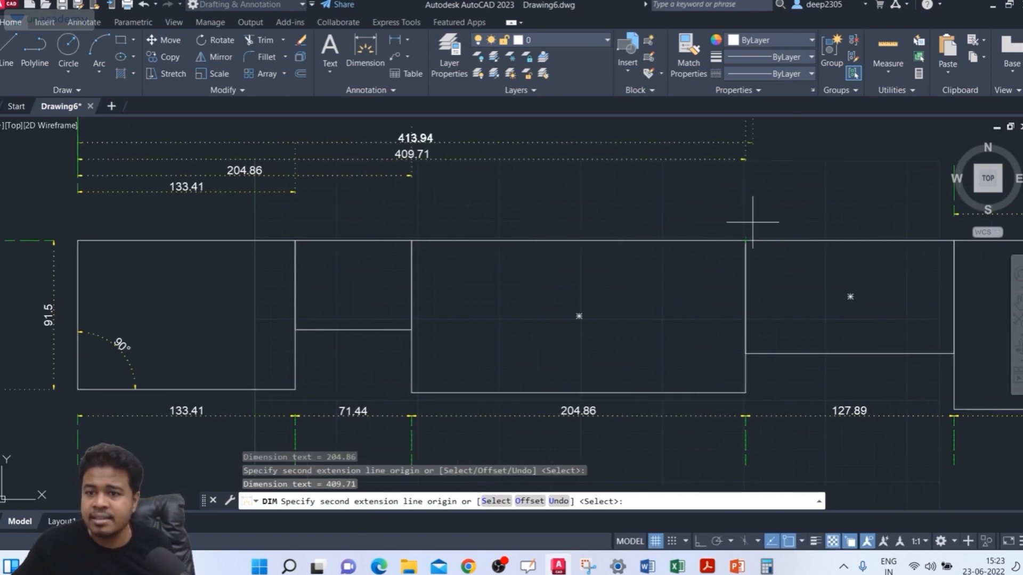
click(954, 241)
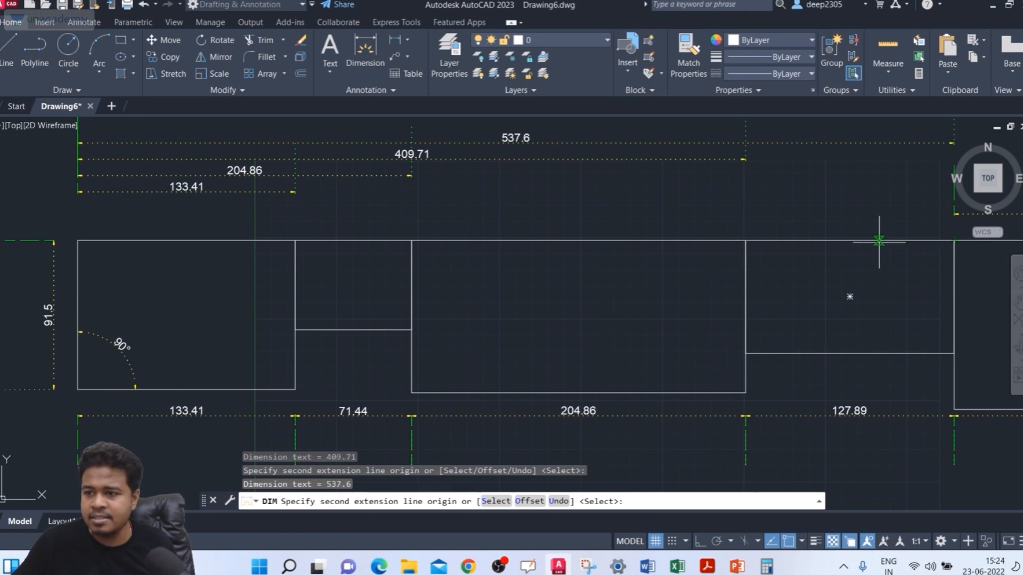
key(Return)
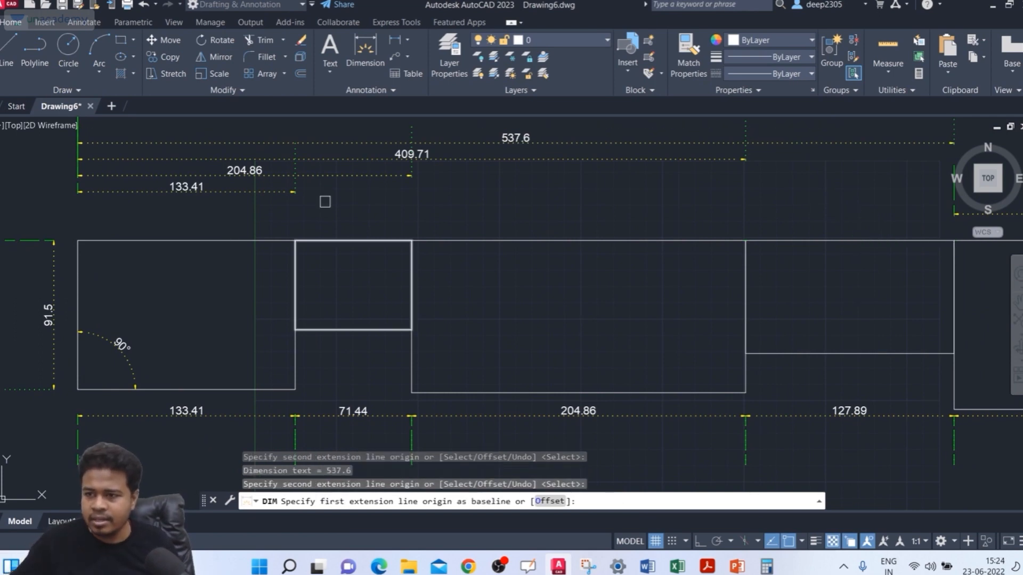
middle_drag(350, 190, 367, 250)
key(Escape)
key(Escape)
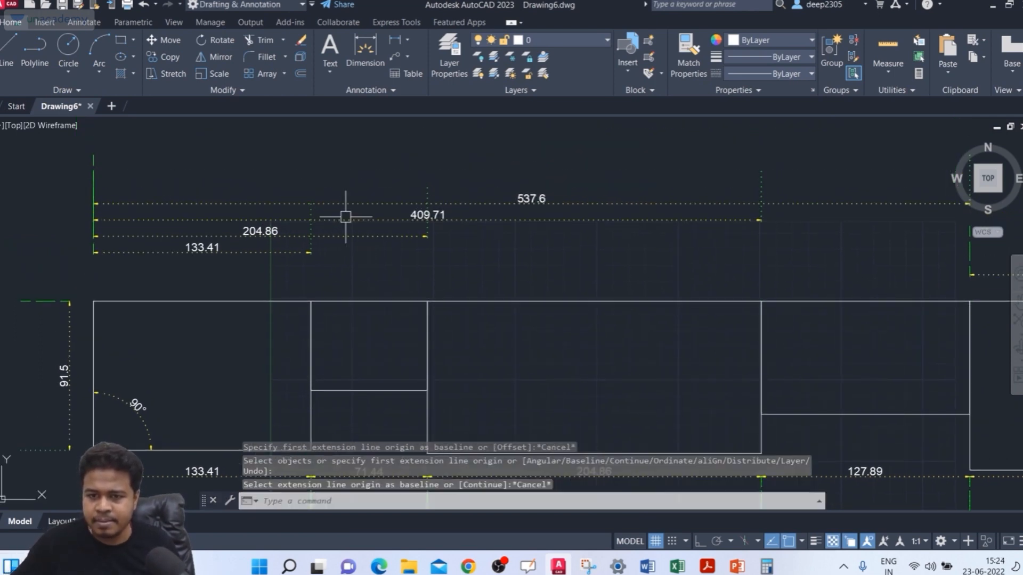
Step: Modify the ISO-25 dimension style to use a baseline spacing of 25, and close the Dimension Style Manager
scroll(345, 220, up, 2)
scroll(352, 207, down, 2)
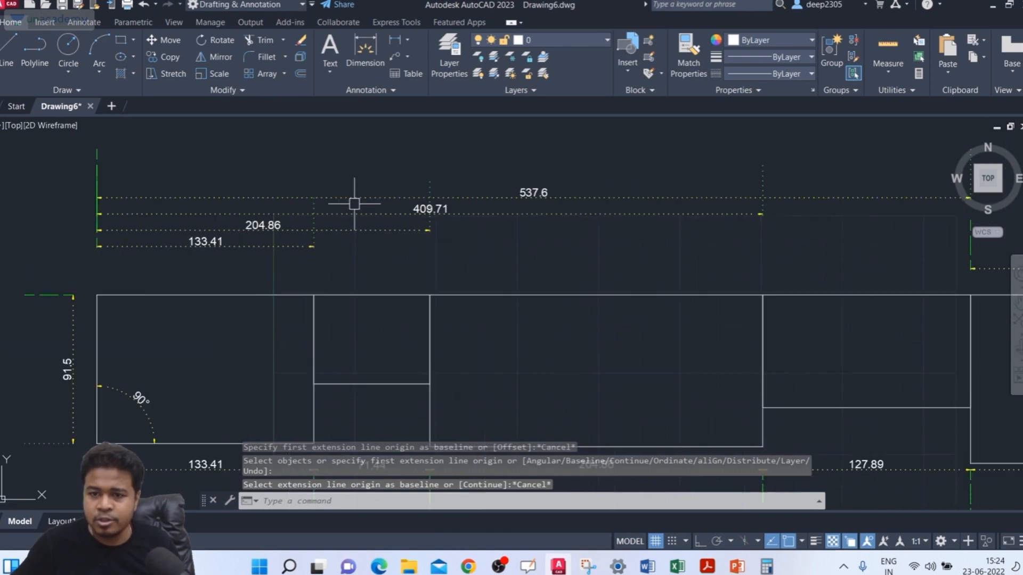
middle_drag(354, 203, 377, 208)
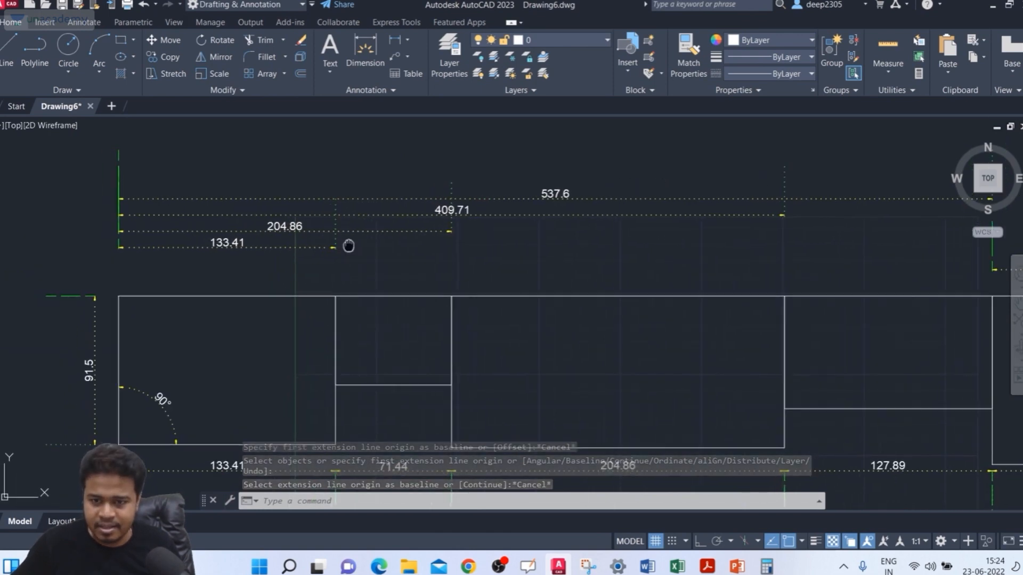
middle_drag(347, 244, 354, 215)
scroll(354, 216, down, 2)
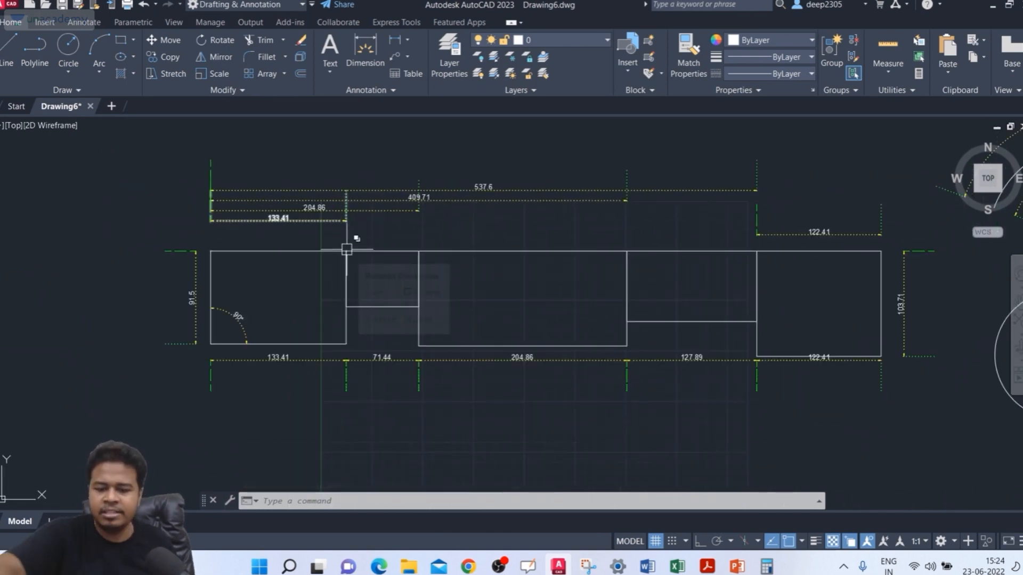
text(D)
key(Return)
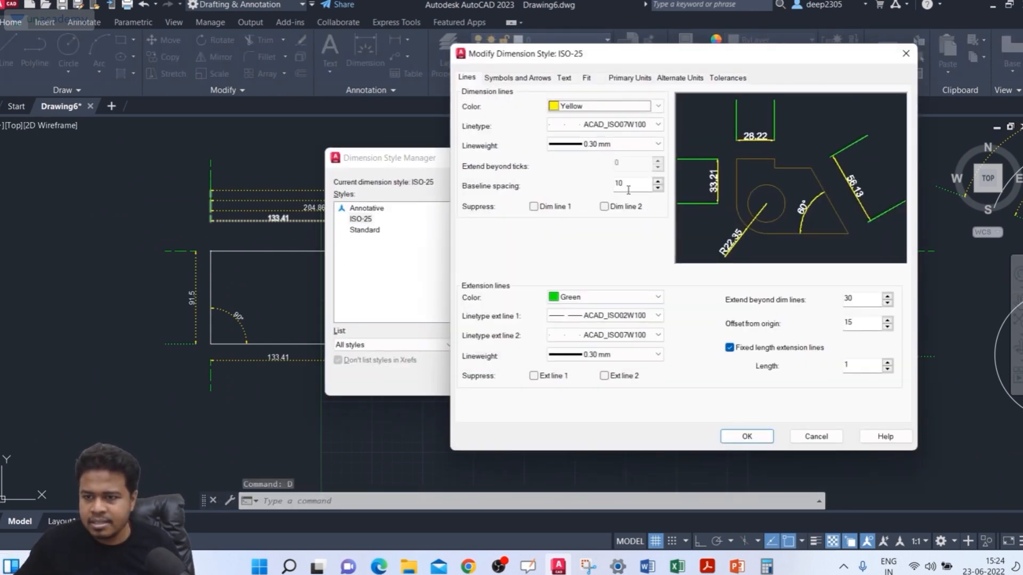
drag(628, 190, 576, 184)
text(25)
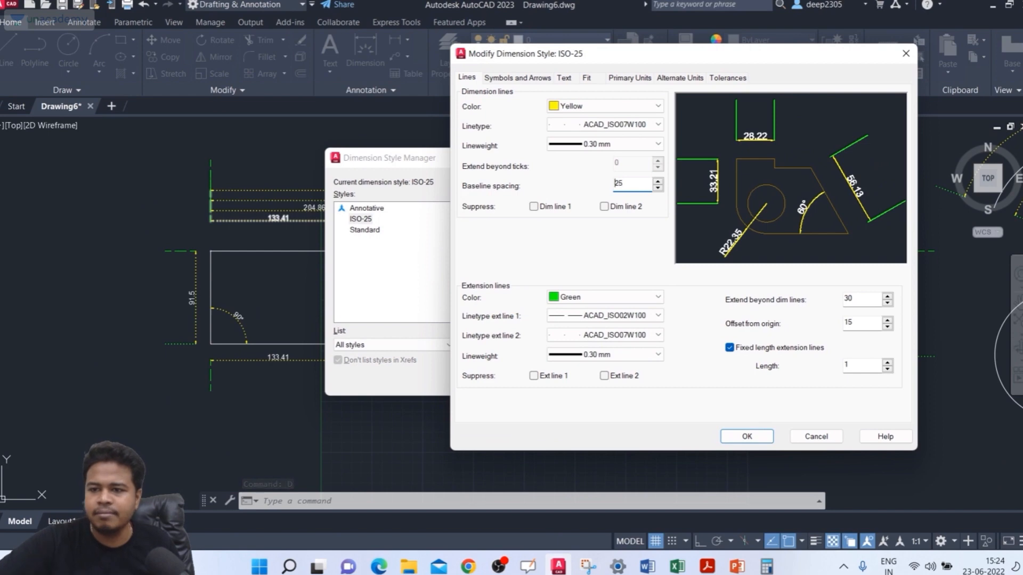
click(745, 436)
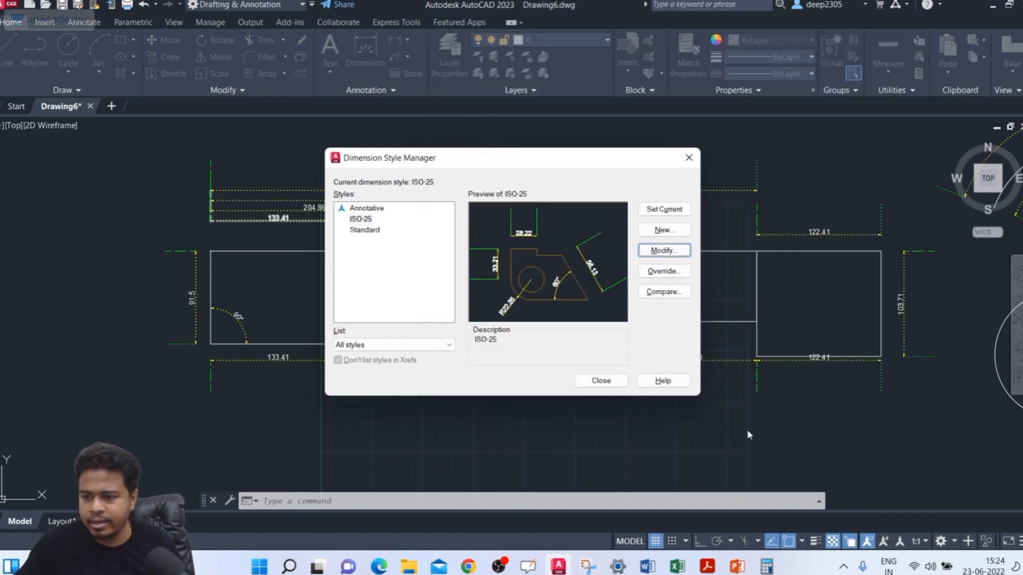
click(617, 385)
Step: Erase the whole row of linear dimensions below the rectangles
middle_drag(421, 282, 409, 251)
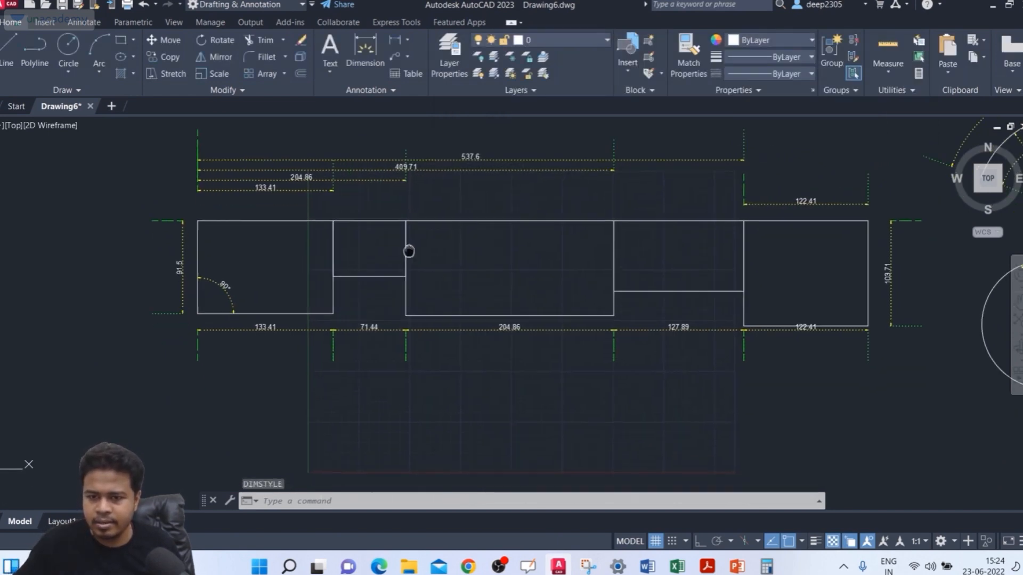
key(Escape)
click(884, 341)
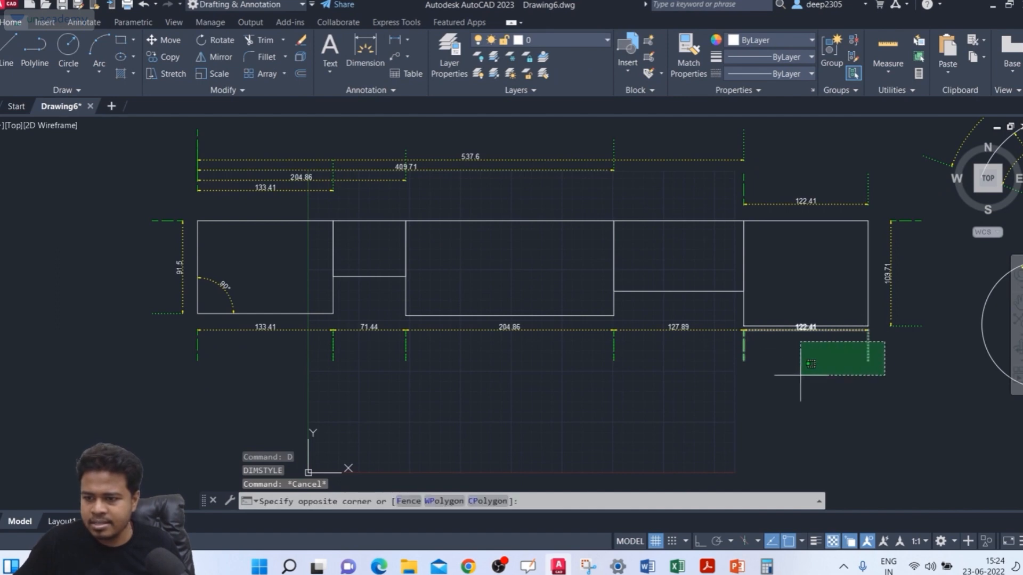
click(155, 401)
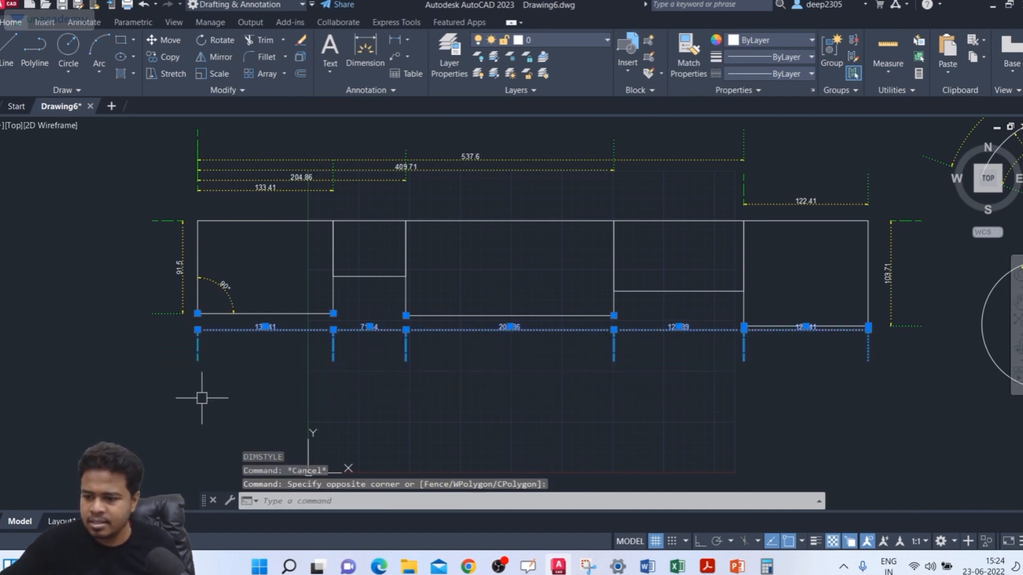
key(Delete)
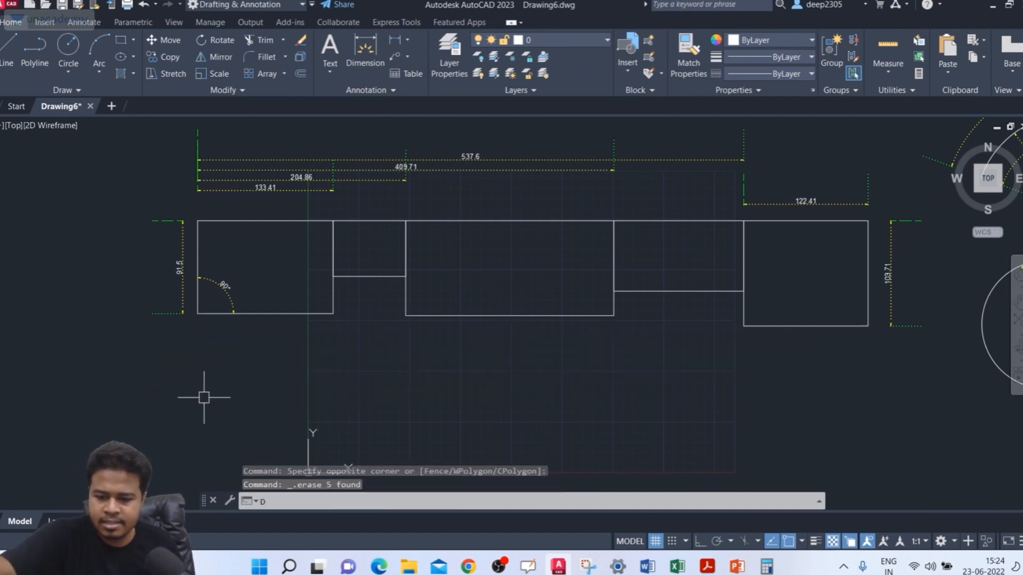
Step: Dimension the lower edge of the leftmost rectangle with the DIM command, placing the dimension line below it
text(DIM)
key(Return)
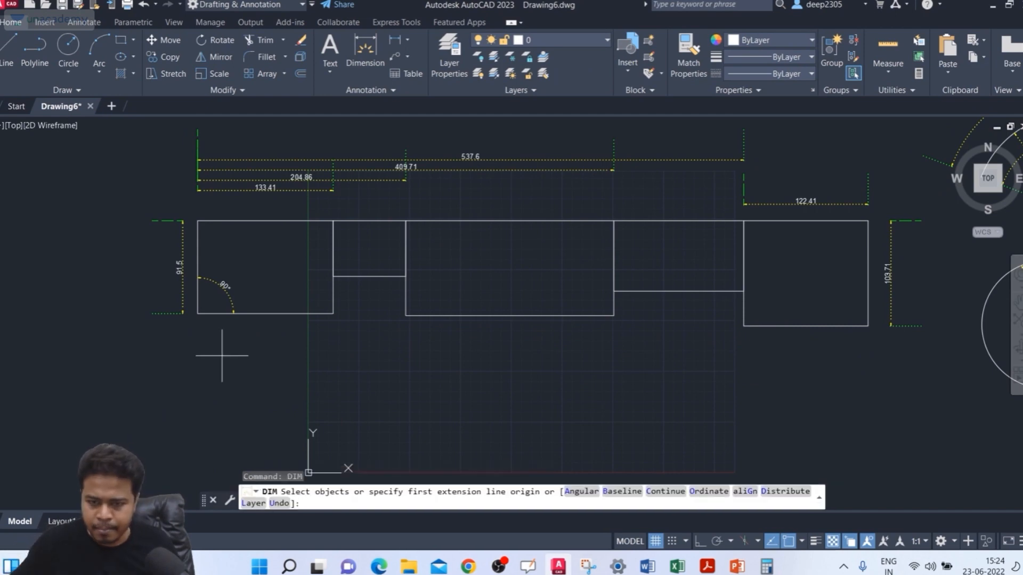
click(198, 313)
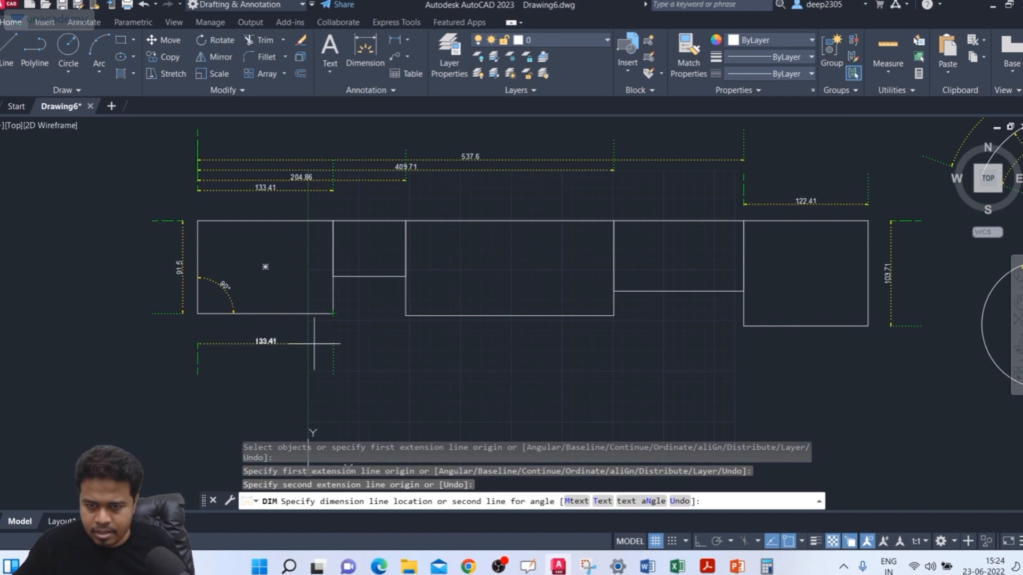
click(352, 344)
Step: Add baseline dimensions from the lower dimension's left extension line to two points inside the third rectangle and the right sides of the third, fourth and fifth
scroll(382, 353, up, 2)
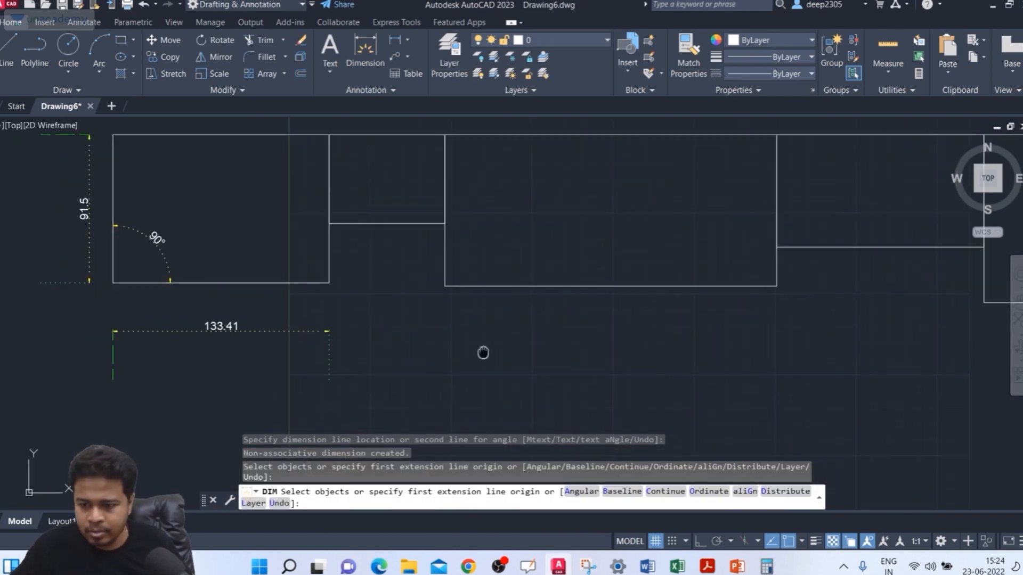
click(607, 491)
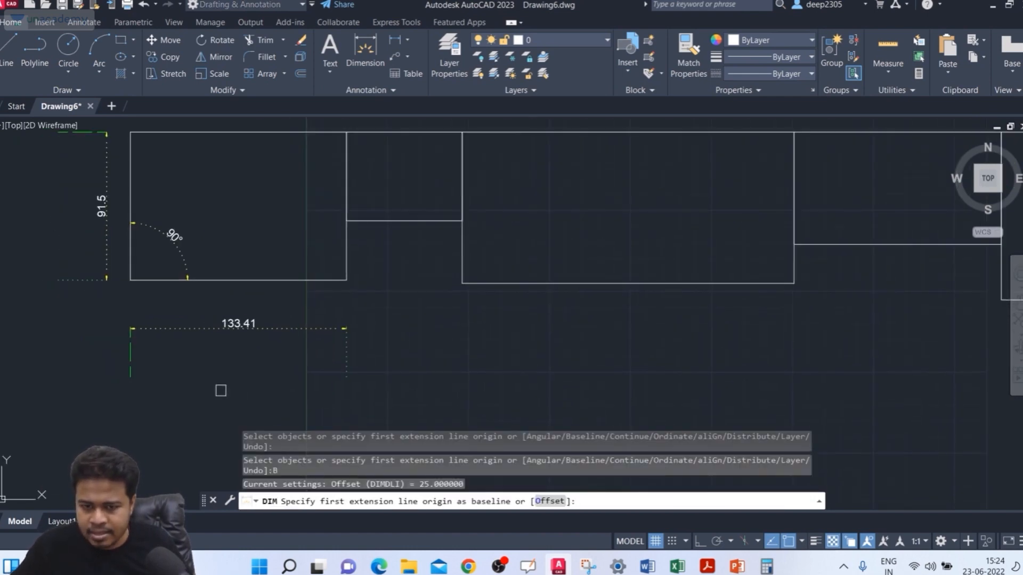
click(131, 352)
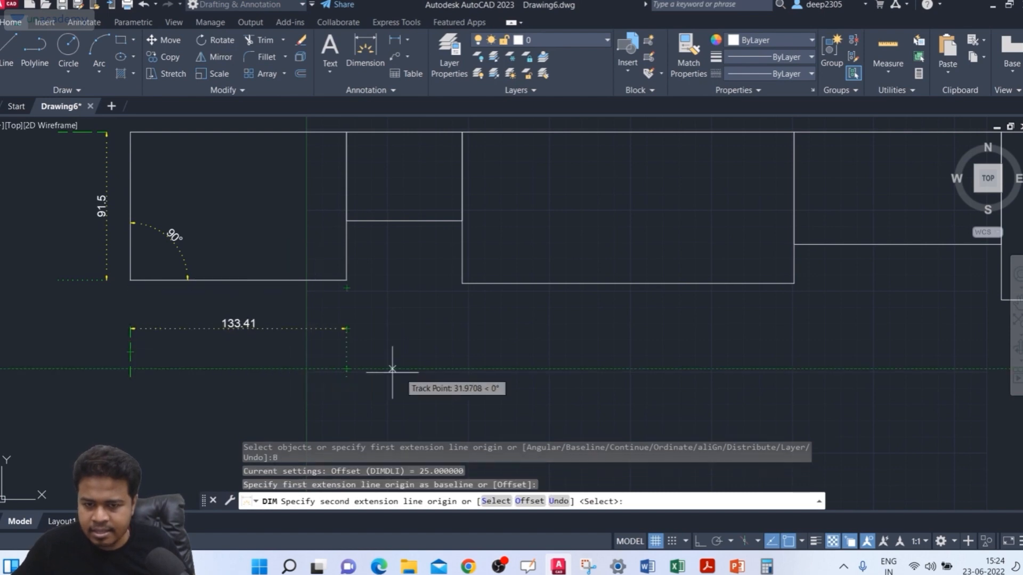
click(572, 253)
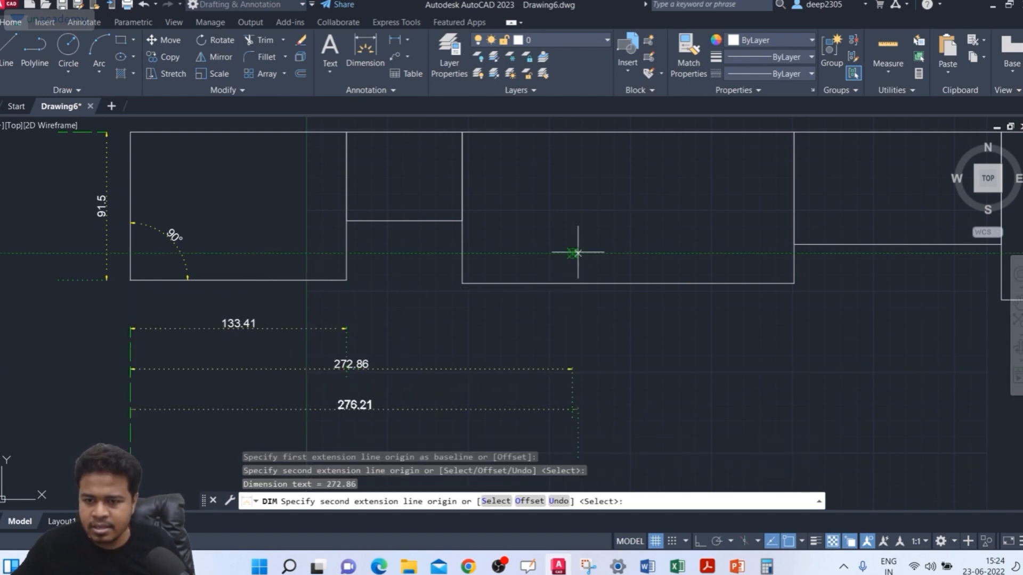
click(690, 259)
middle_drag(836, 258, 765, 260)
click(722, 245)
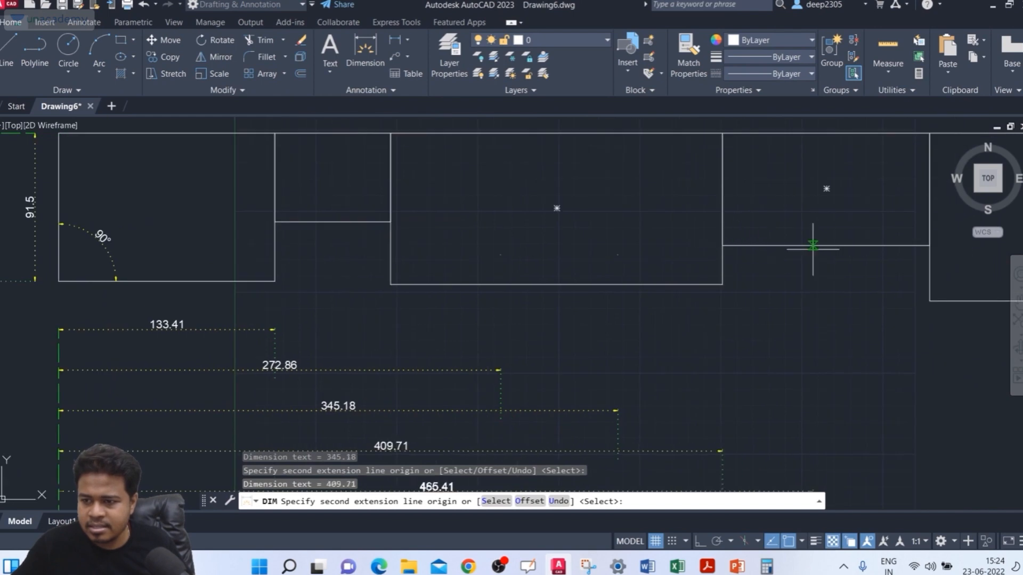
click(930, 246)
scroll(975, 287, down, 4)
middle_drag(975, 288, 847, 292)
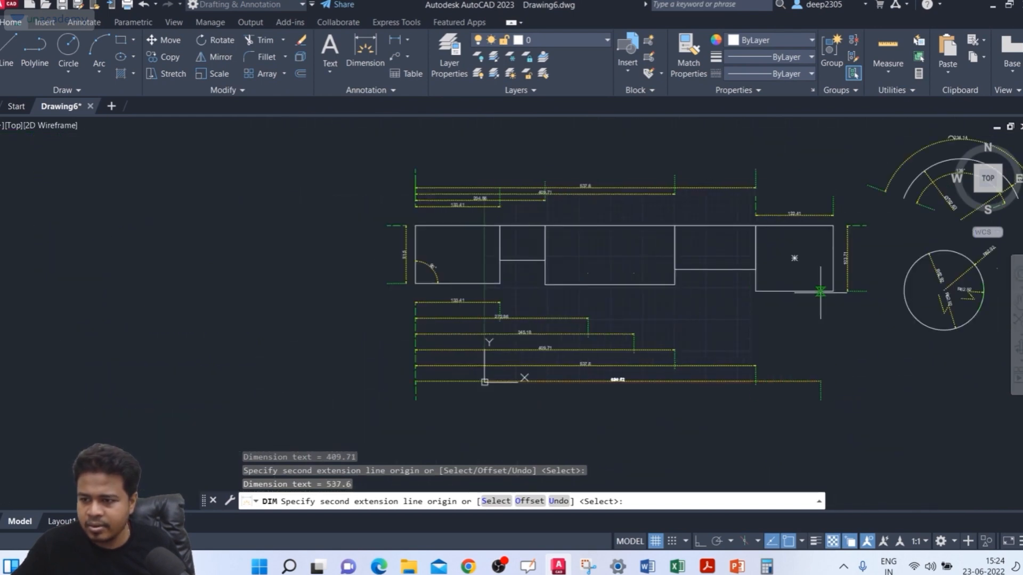
click(833, 291)
key(Return)
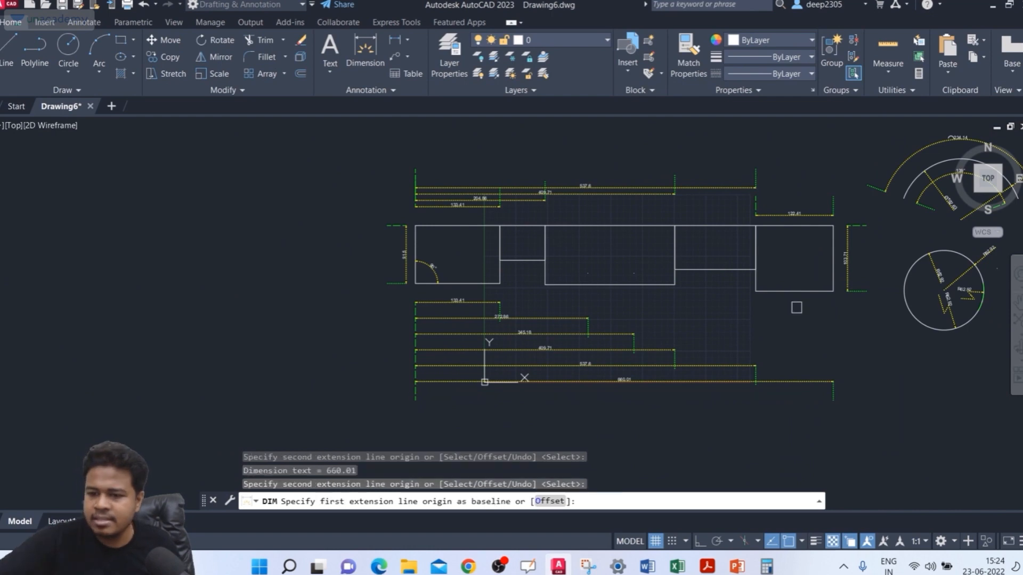
key(Escape)
scroll(450, 363, up, 3)
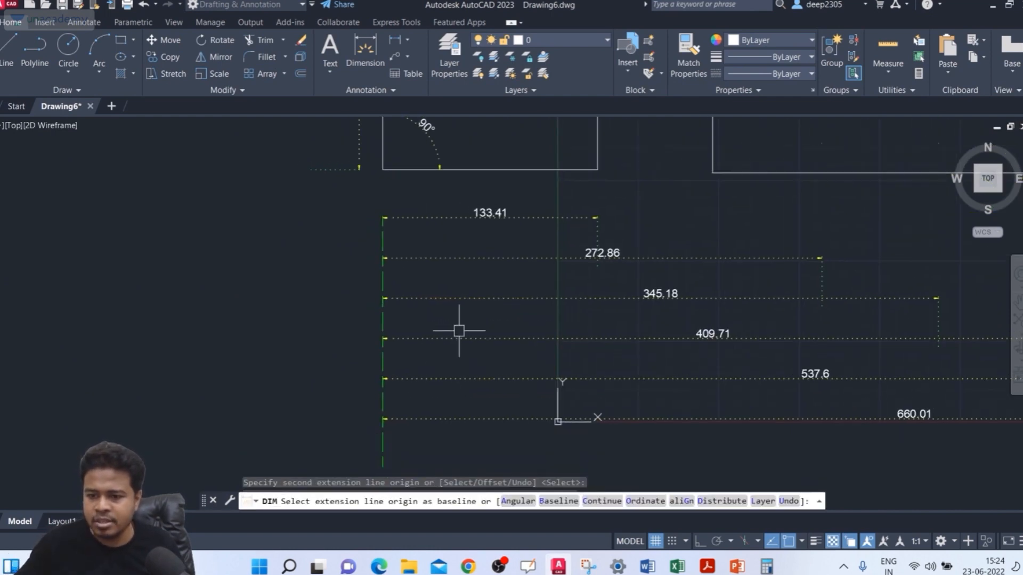
scroll(462, 314, down, 3)
key(Escape)
Step: Erase the baseline dimensions below the rectangles, keeping only the dimension of the leftmost rectangle's lower edge
scroll(471, 152, up, 5)
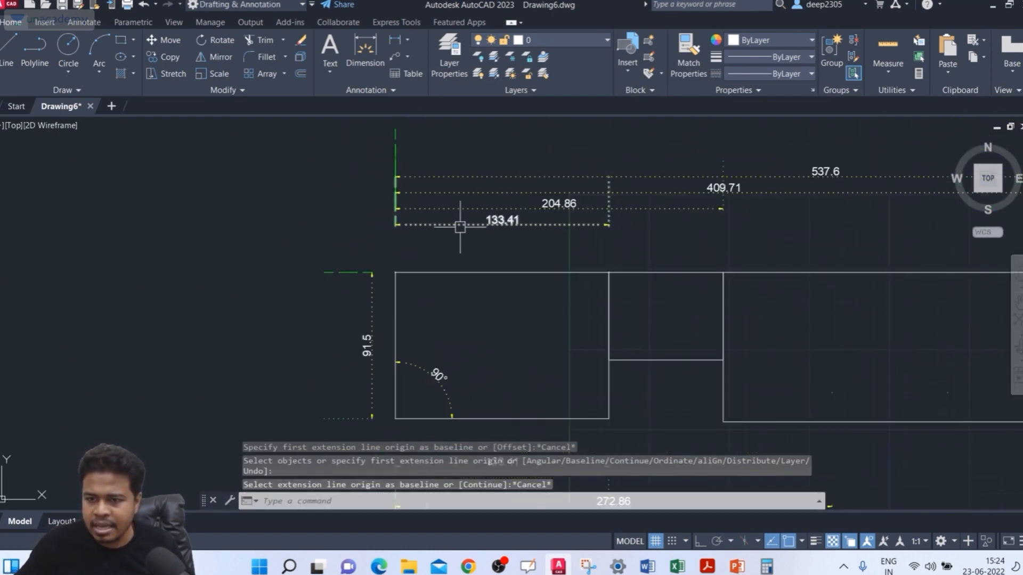
scroll(459, 223, down, 3)
middle_drag(459, 355, 466, 295)
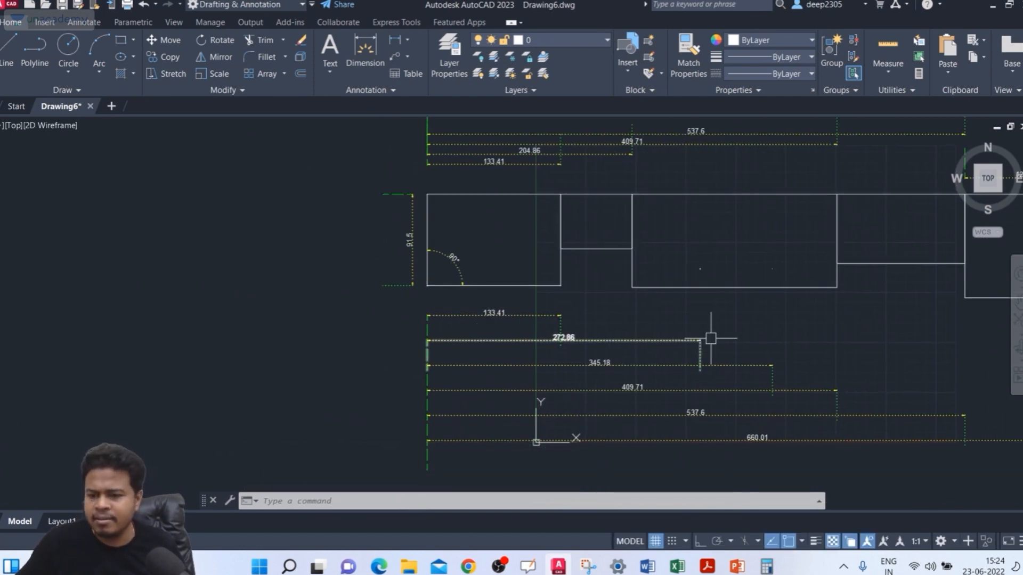
click(823, 341)
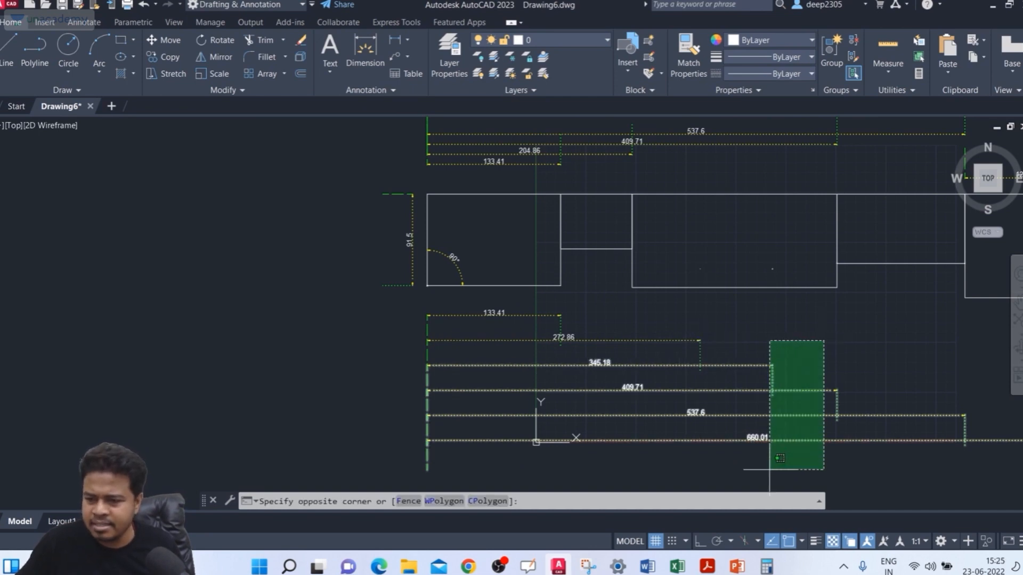
click(753, 445)
key(Delete)
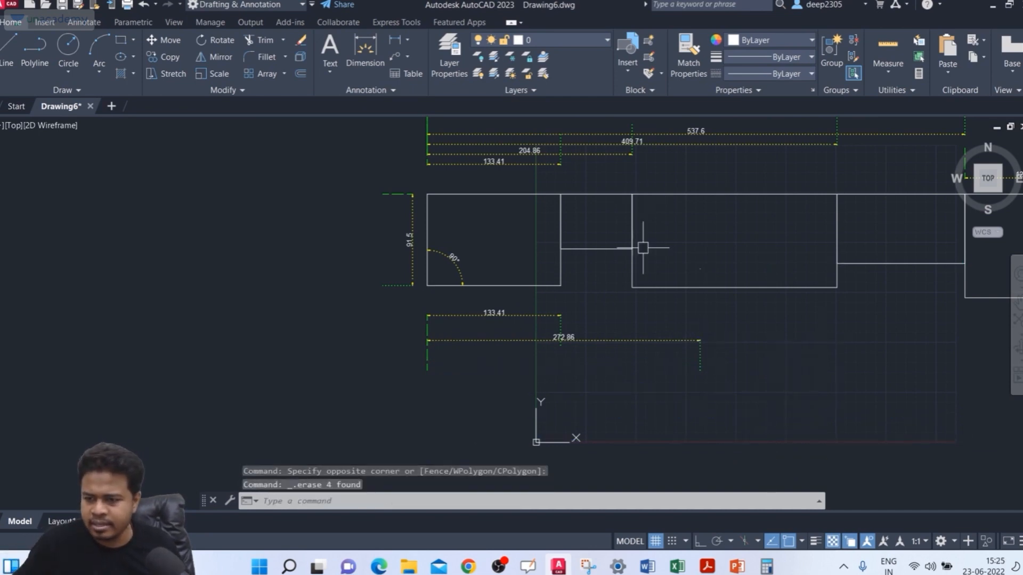
click(727, 377)
click(658, 384)
key(Delete)
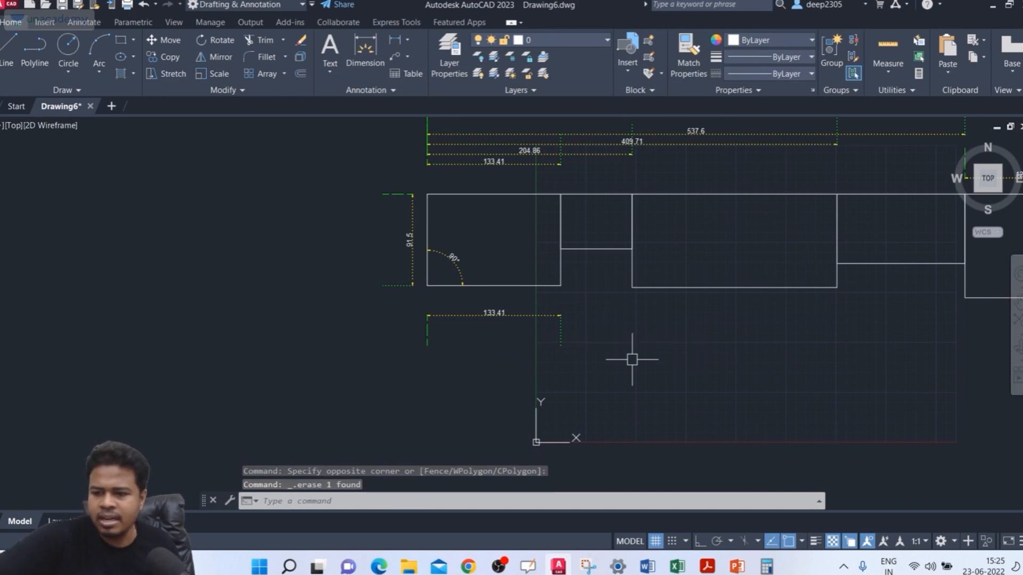
Step: Add baseline dimensions from the lower dimension's left extension line to the lower corners of the third and fifth rectangles
text(dim)
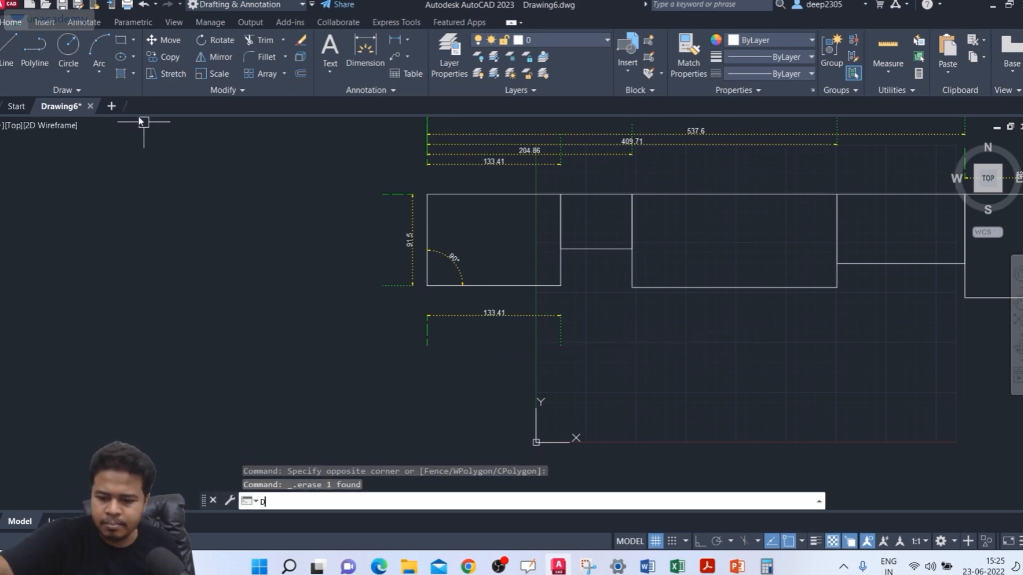
key(Return)
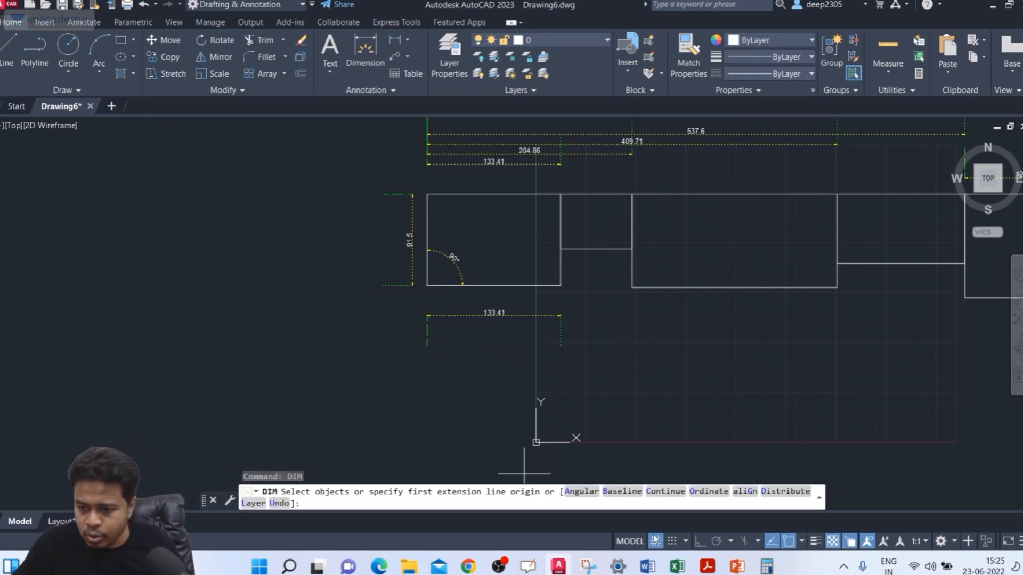
click(622, 492)
click(428, 332)
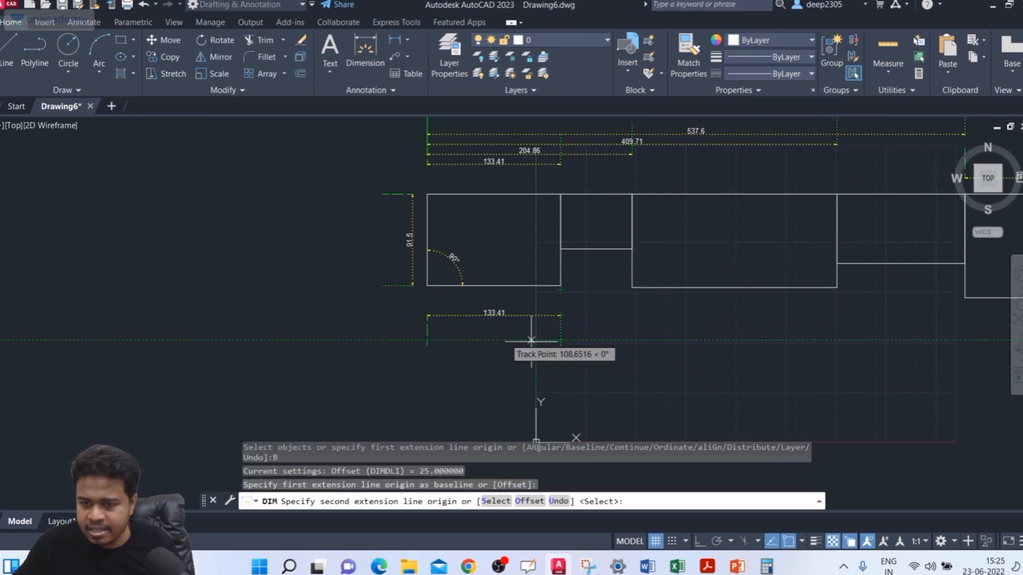
click(631, 288)
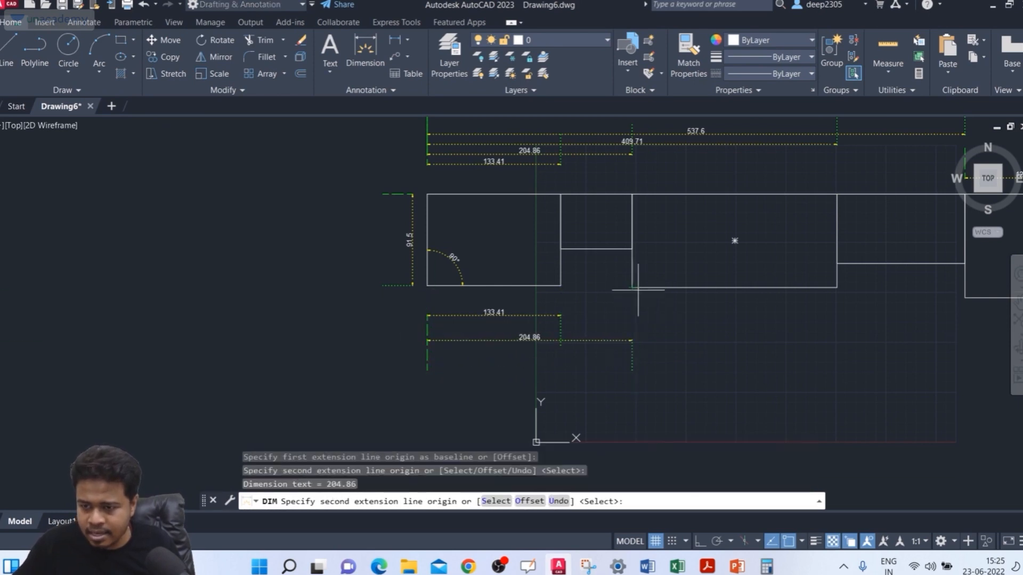
click(837, 288)
middle_drag(837, 288, 690, 270)
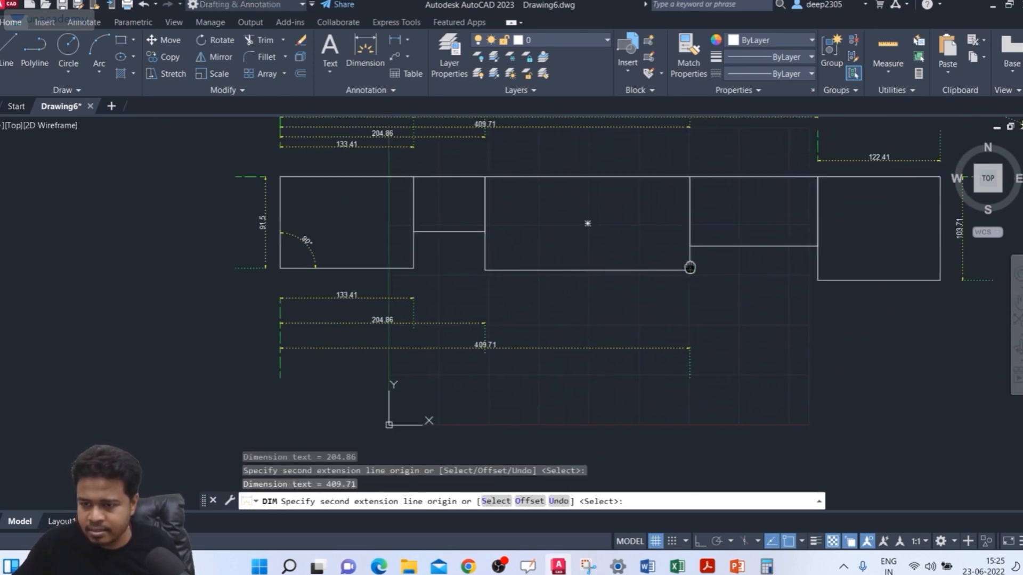
click(818, 281)
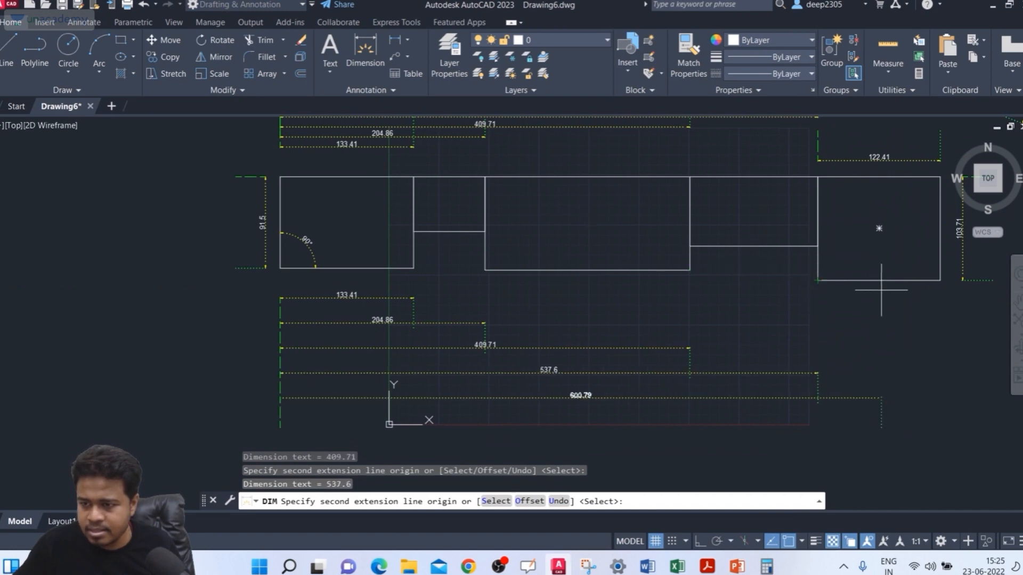
click(939, 281)
key(Escape)
scroll(682, 261, down, 2)
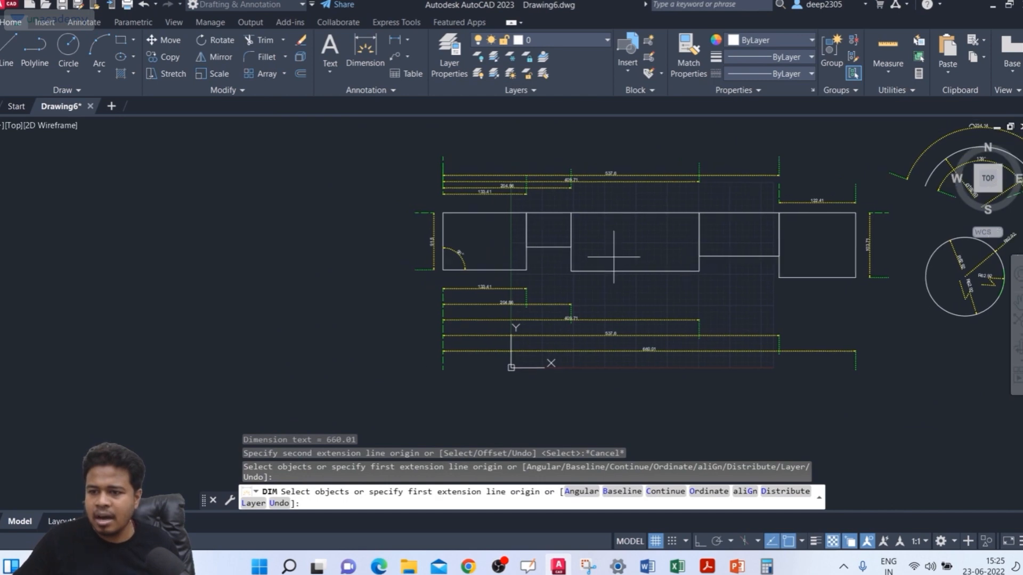
key(Escape)
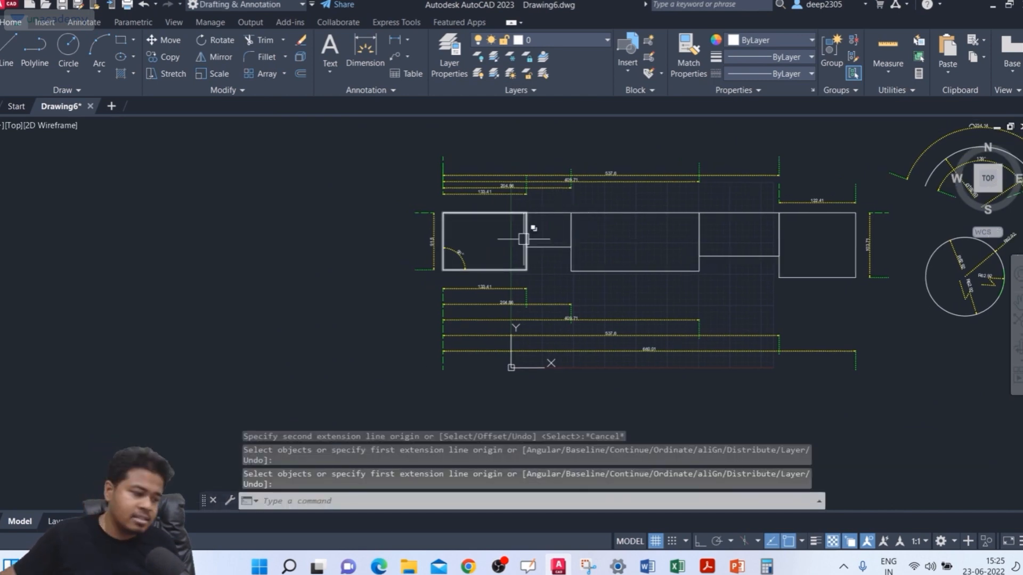
Step: Review the line settings of the ISO-25 dimension style, including its baseline spacing, and close them without changes
scroll(478, 198, up, 3)
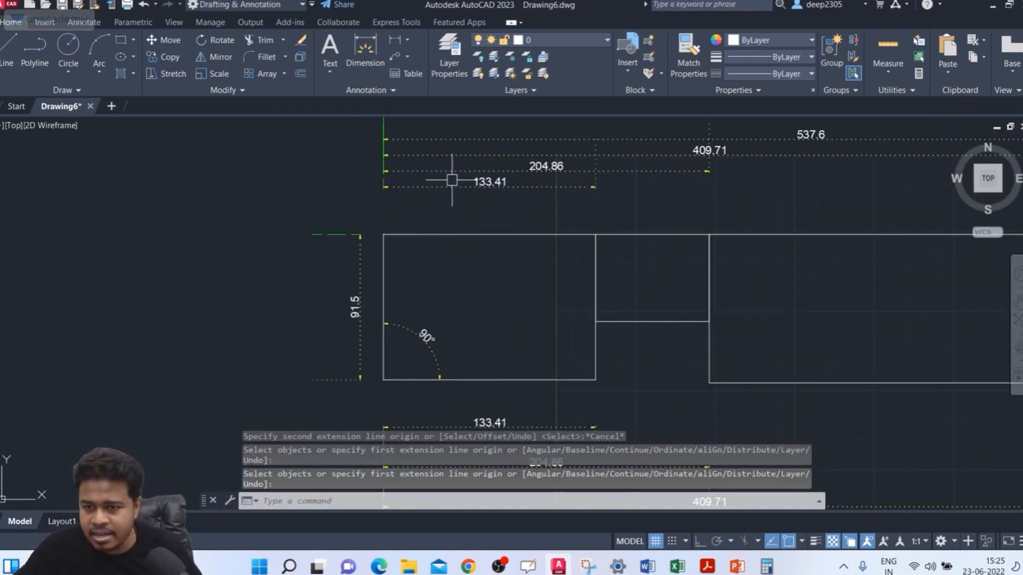
scroll(468, 192, down, 1)
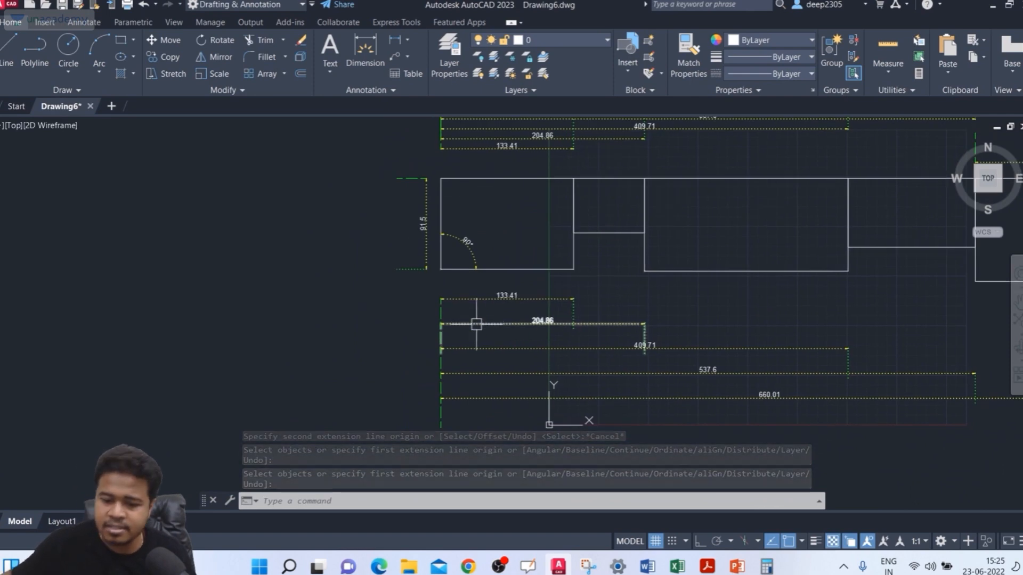
text(D)
key(Return)
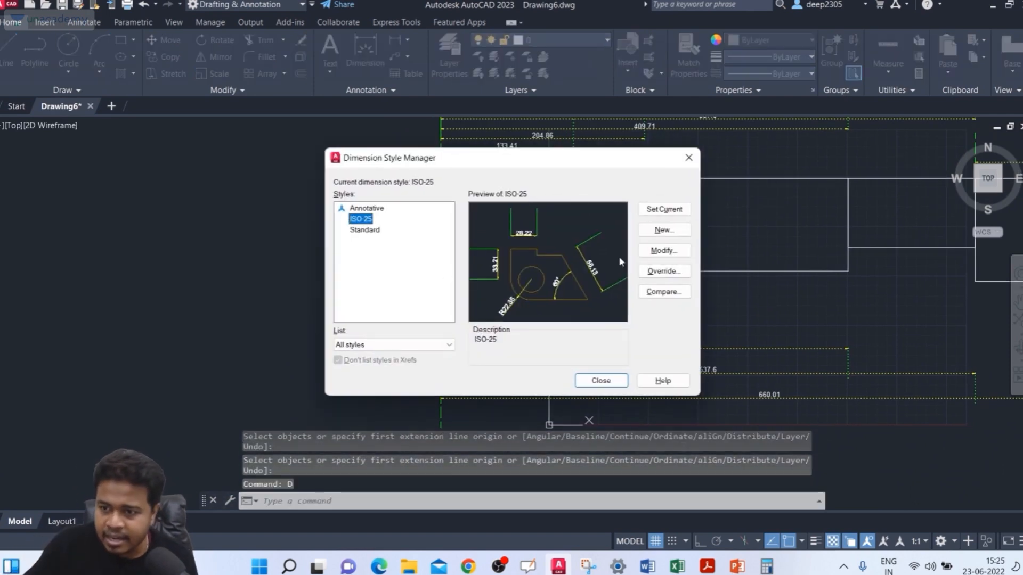
click(656, 256)
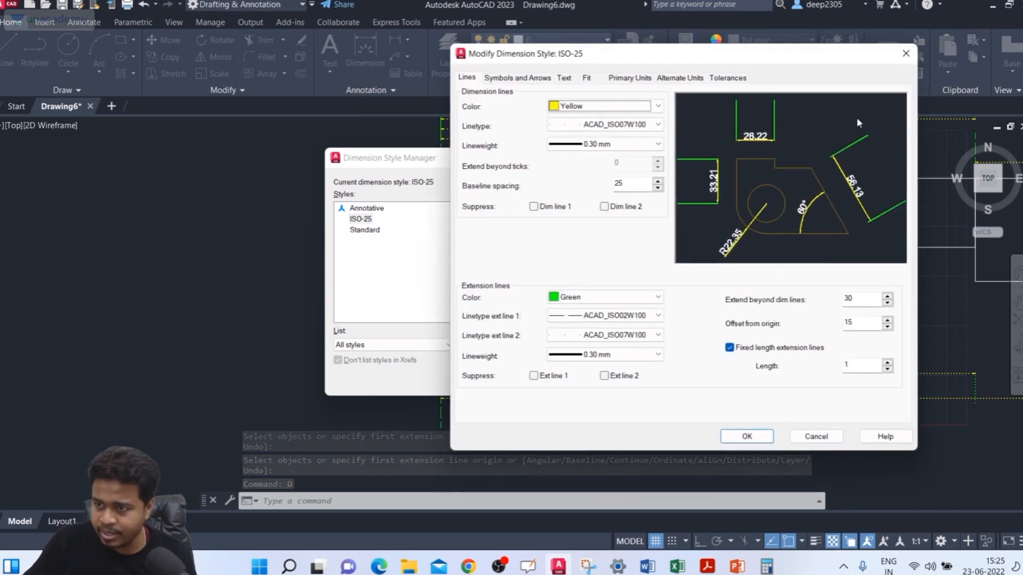
click(906, 54)
click(602, 381)
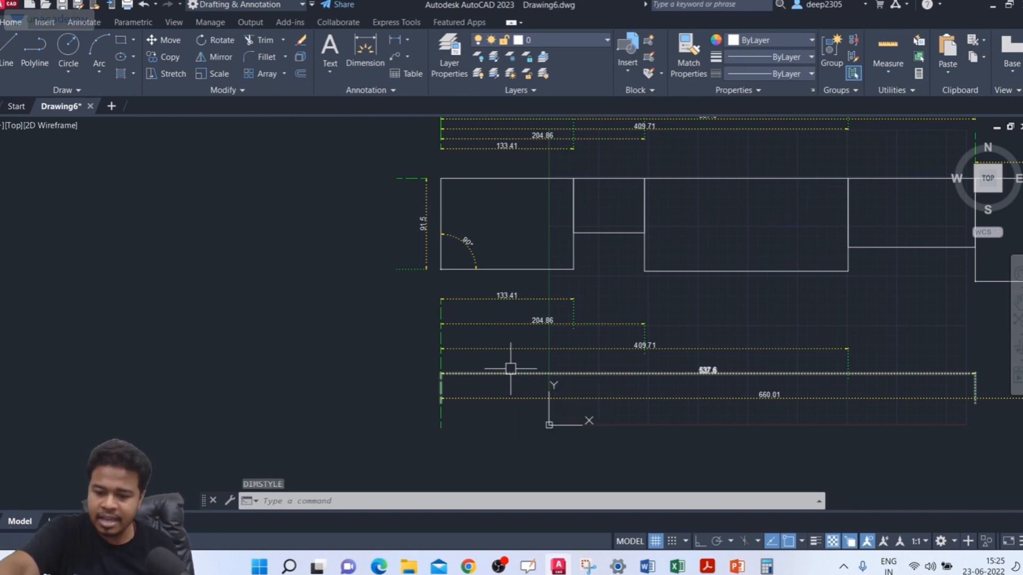
text(DIM)
key(Return)
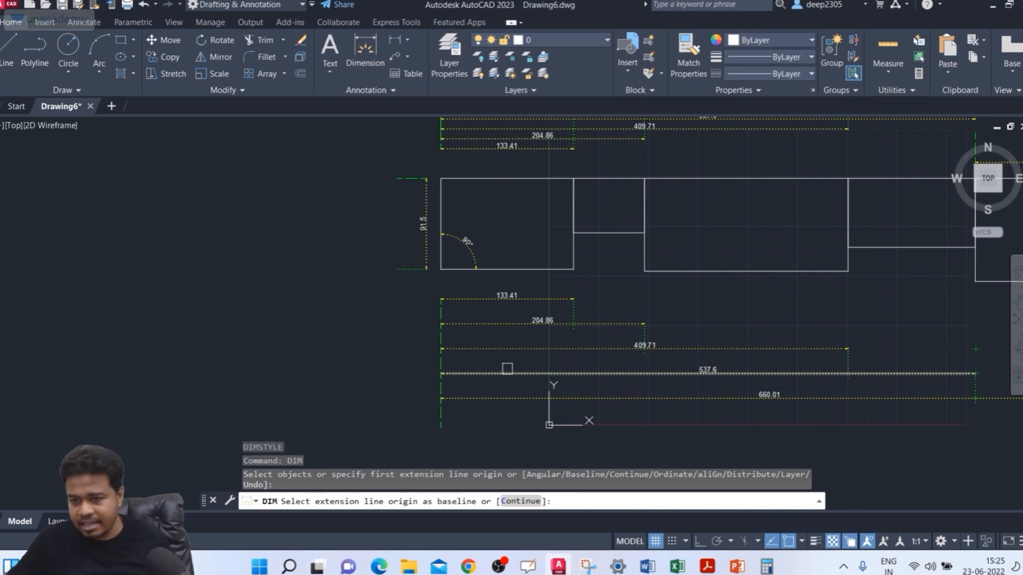
key(Escape)
Step: Erase the four baseline dimensions below the rectangles, keeping only the dimension of the leftmost rectangle's lower edge
click(778, 330)
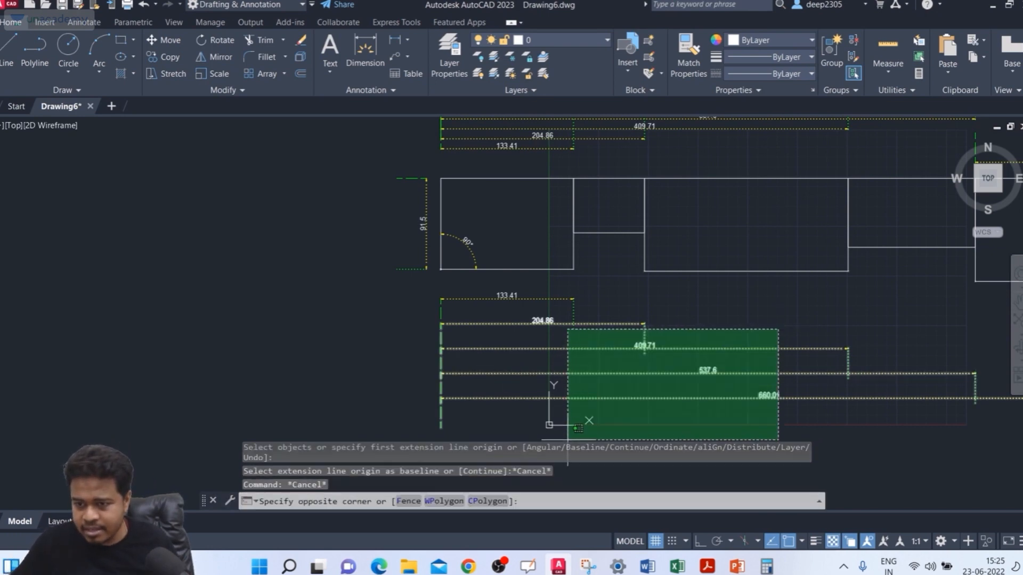
click(570, 435)
key(Delete)
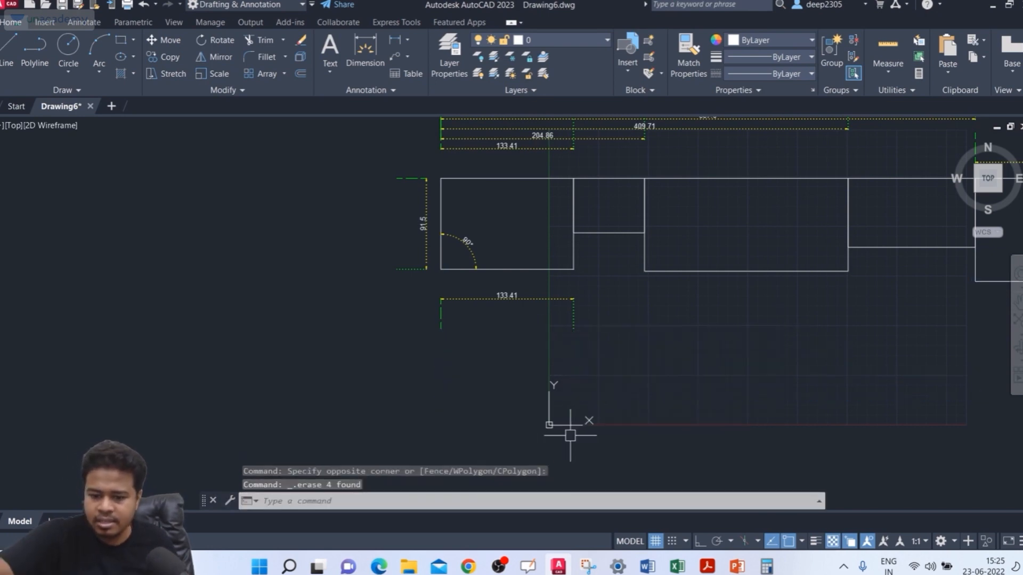
Step: Begin baseline dimensioning with DIM from the lower dimension's left extension line, with an offset distance of 10
text(dIM)
key(Return)
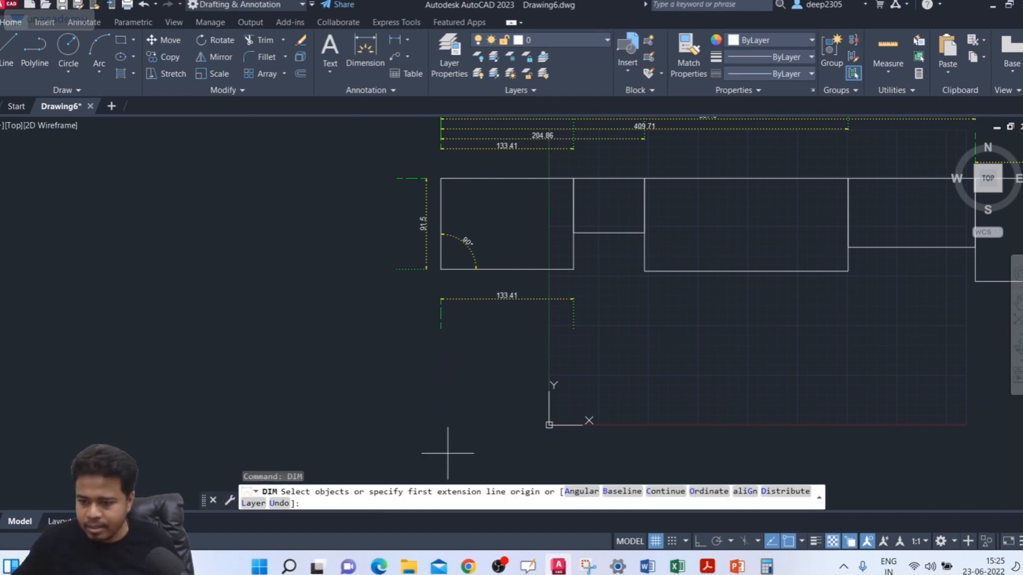
click(607, 501)
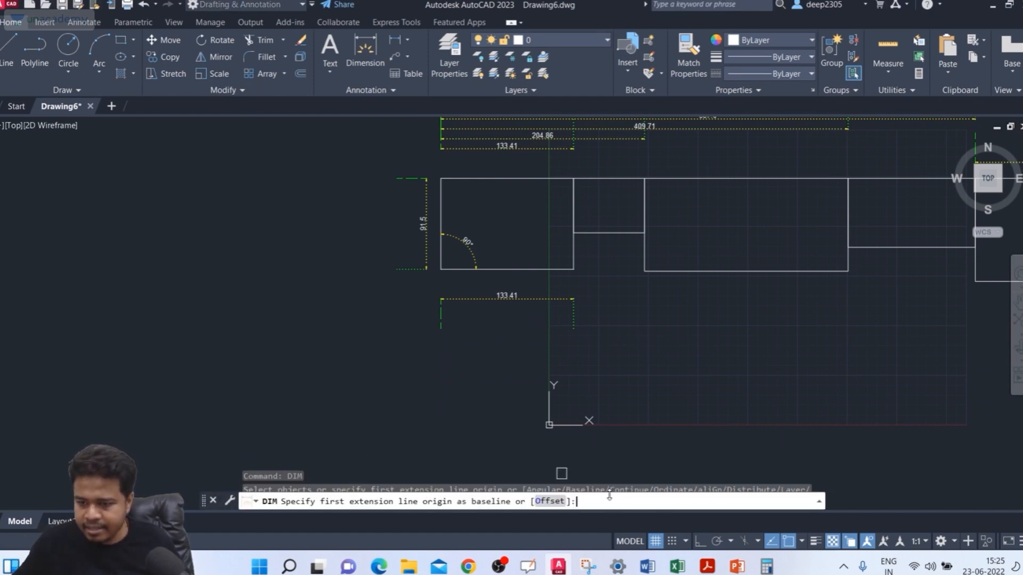
click(447, 328)
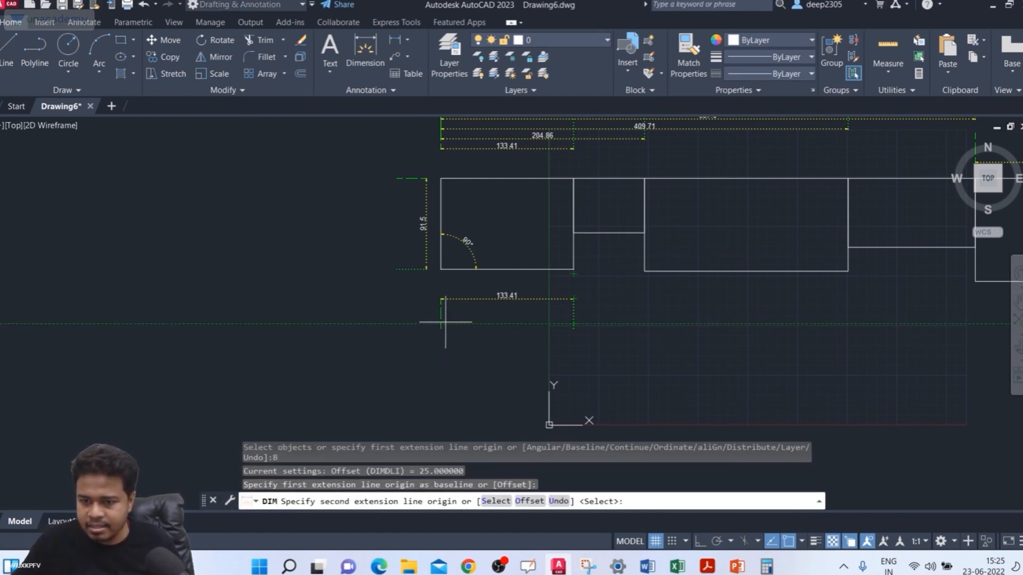
click(531, 502)
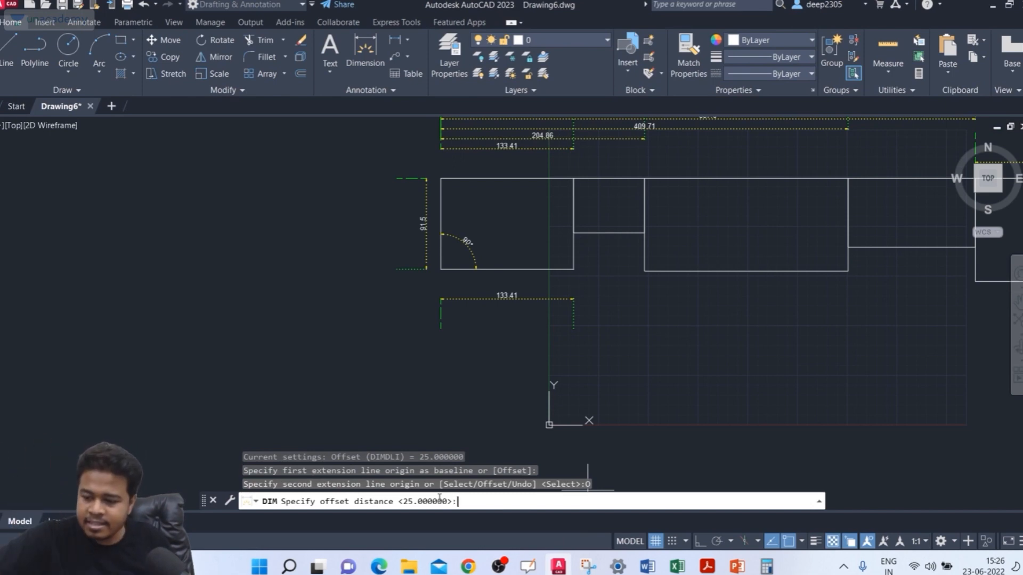
text(10)
key(Return)
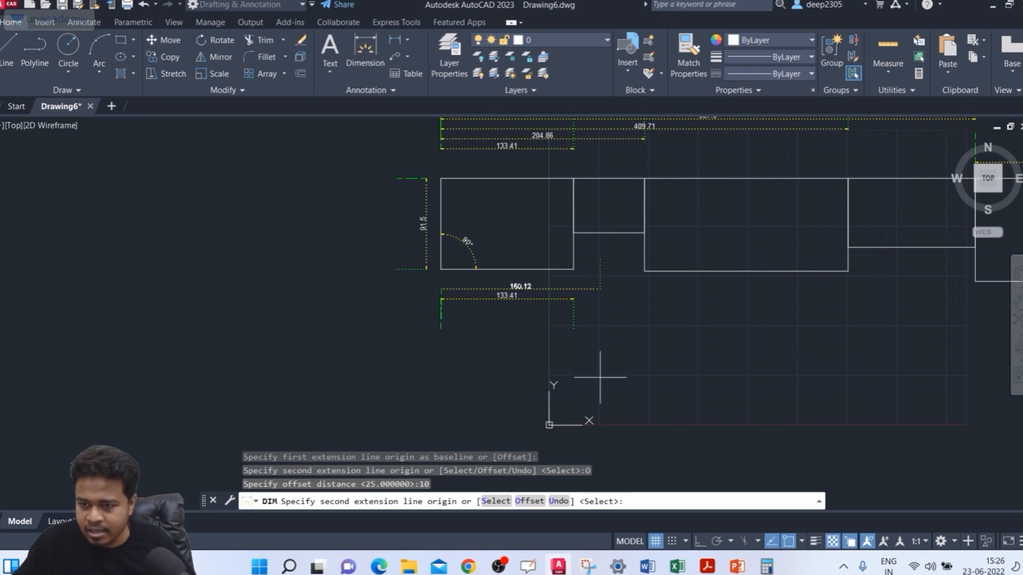
Step: Place baseline dimensions to both lower corners of the third rectangle and both lower corners of the fifth, and end the command
click(644, 271)
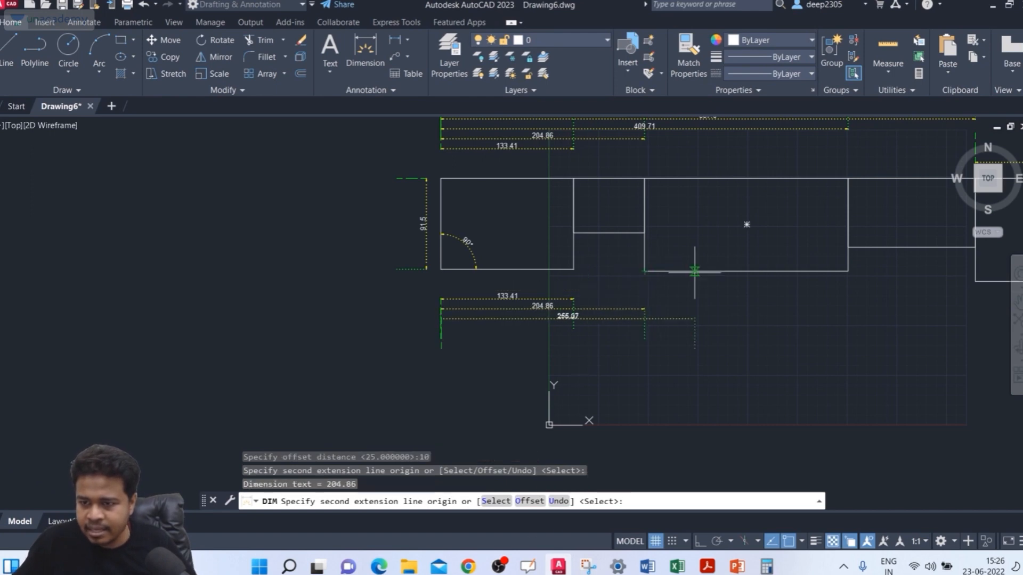
click(848, 271)
middle_drag(846, 274, 701, 278)
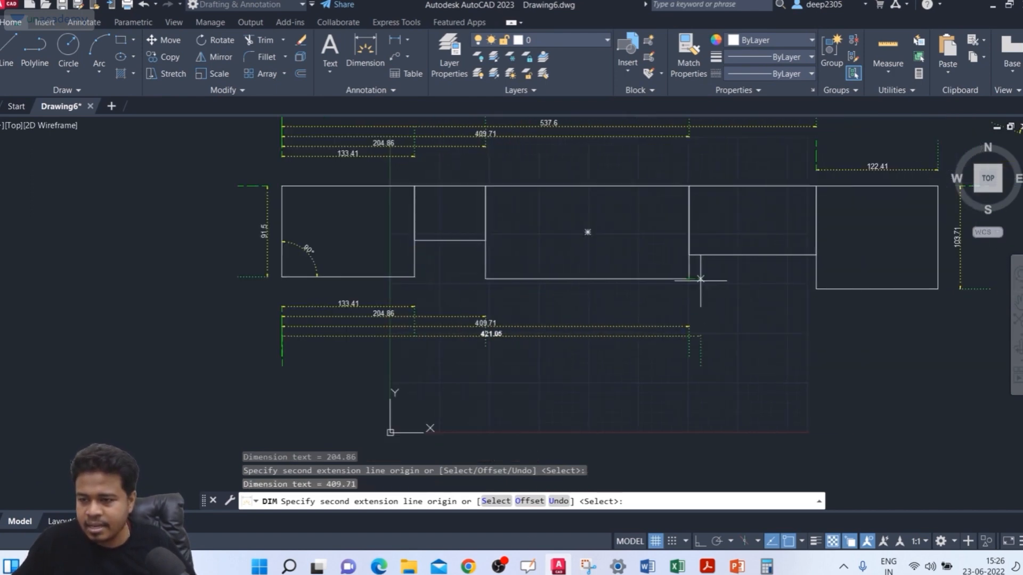
click(816, 290)
click(938, 288)
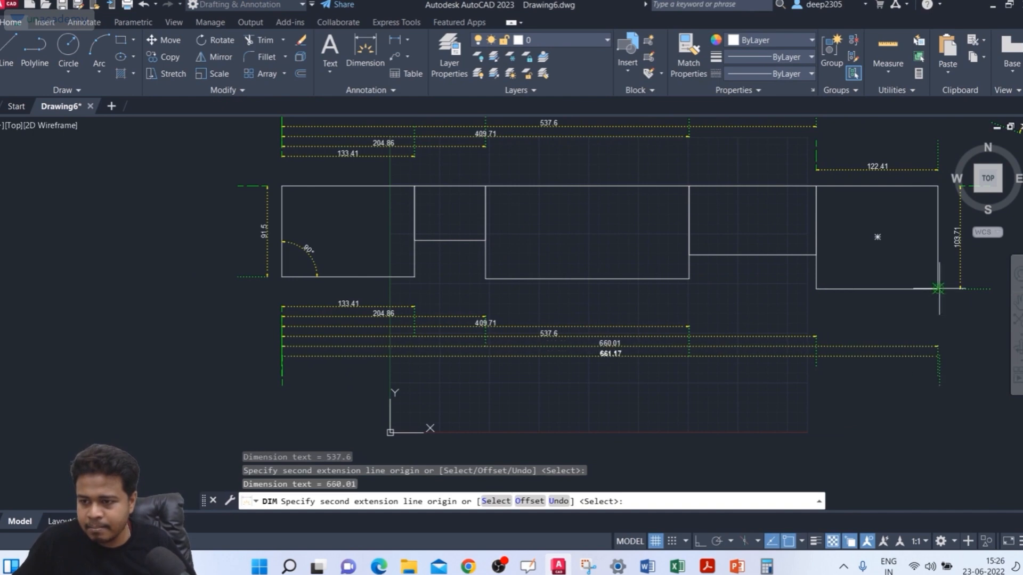
key(Return)
key(Return)
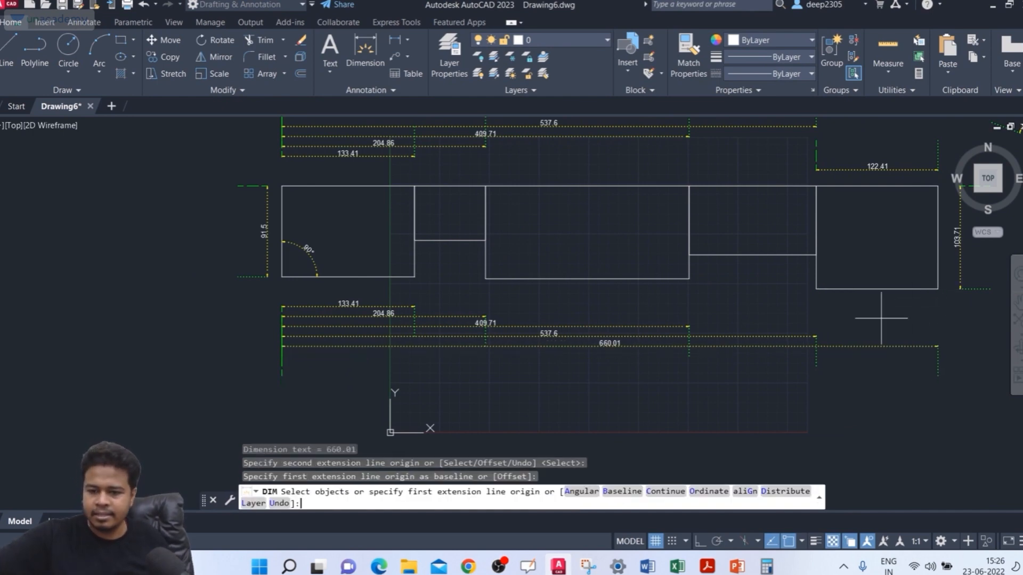
key(Escape)
key(Escape)
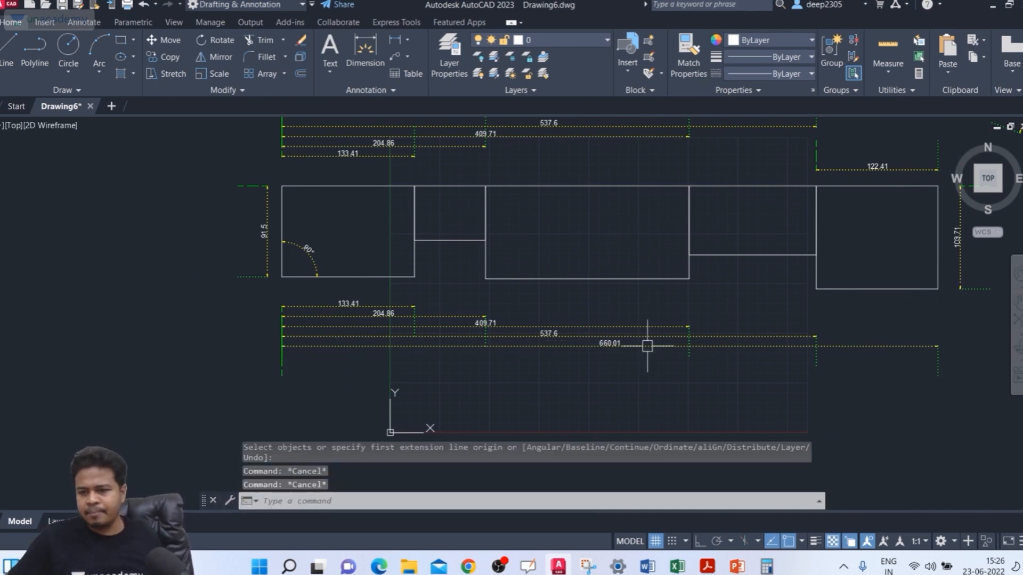
Step: Examine up close the left extension lines and arrowheads of the baseline dimensions below the rectangles
scroll(516, 331, up, 4)
key(Escape)
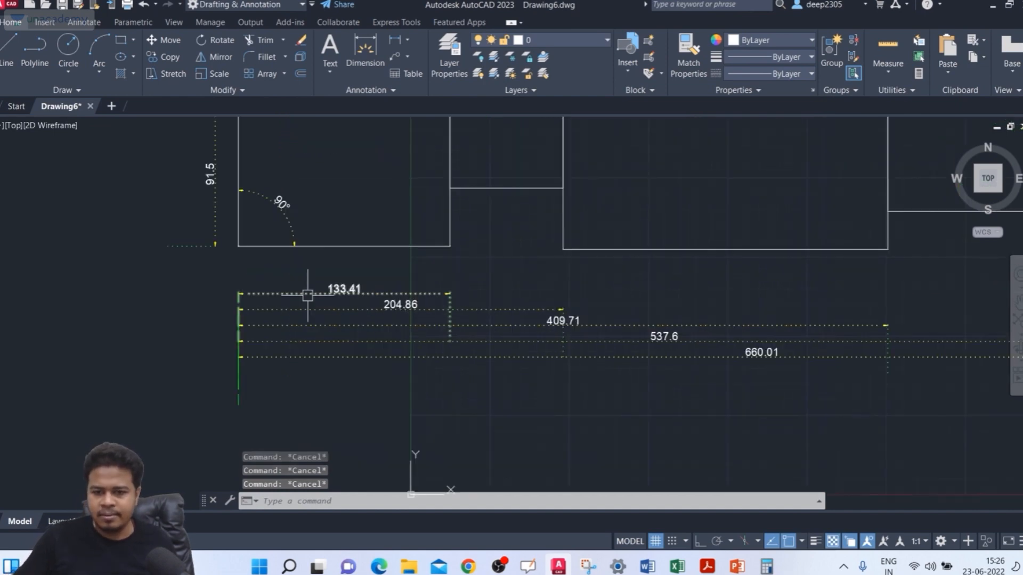
scroll(277, 292, up, 5)
scroll(293, 288, up, 3)
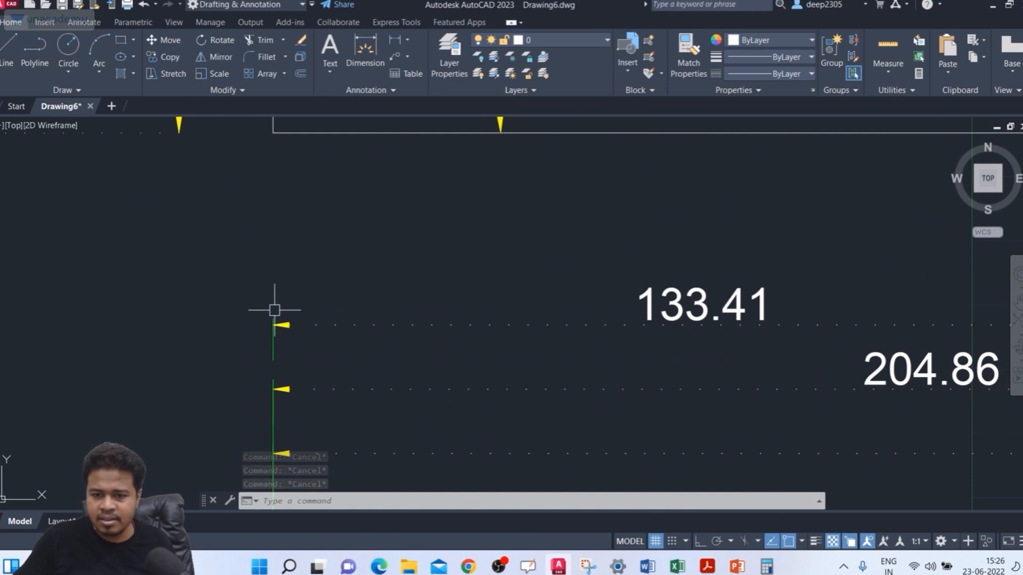
scroll(274, 310, up, 5)
scroll(274, 311, down, 3)
middle_drag(273, 313, 319, 215)
scroll(311, 228, up, 4)
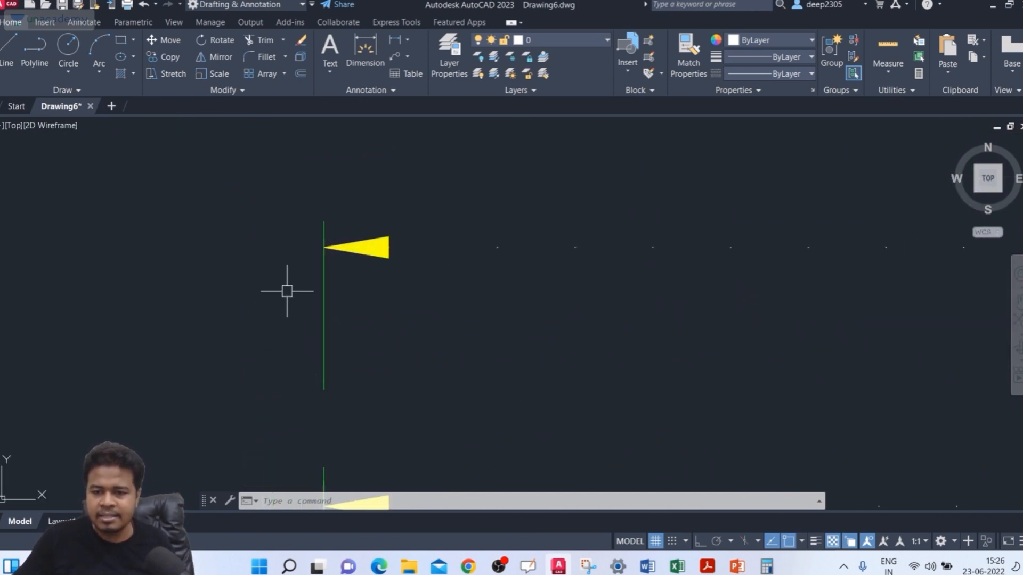
scroll(288, 287, down, 6)
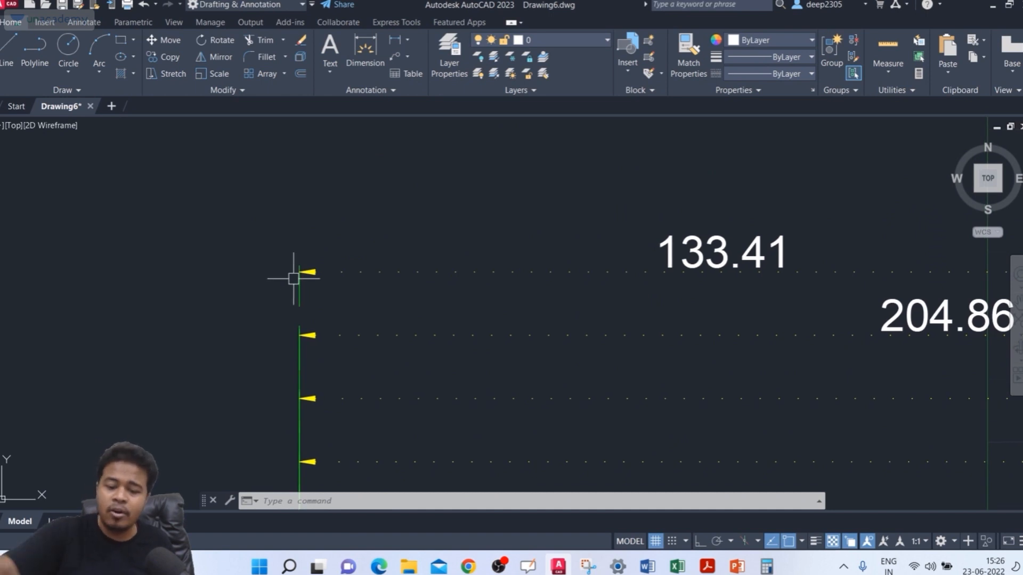
Step: Set the offset from origin of the ISO-25 dimension style's extension lines to 0.5
text(d)
key(Return)
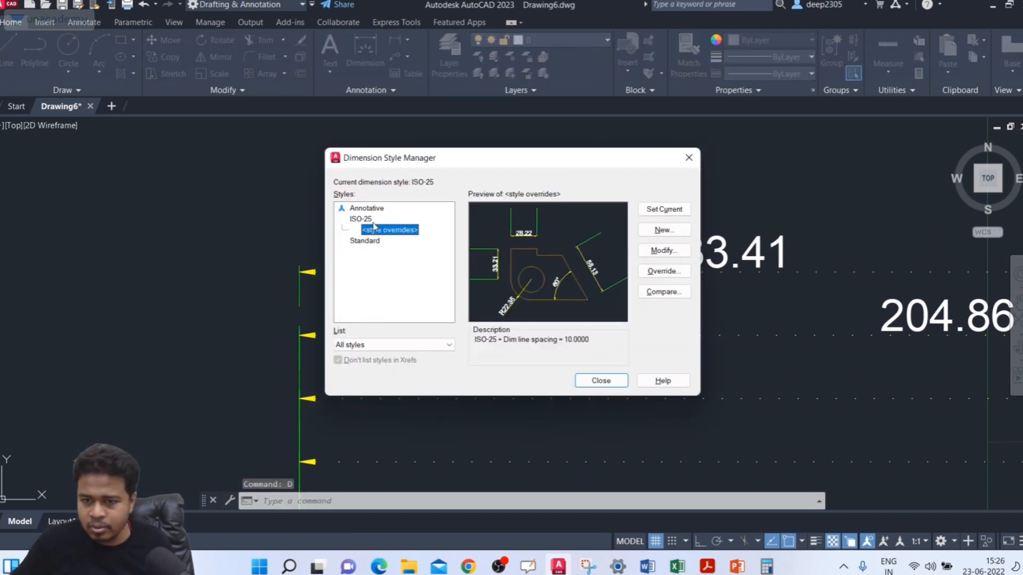
click(370, 219)
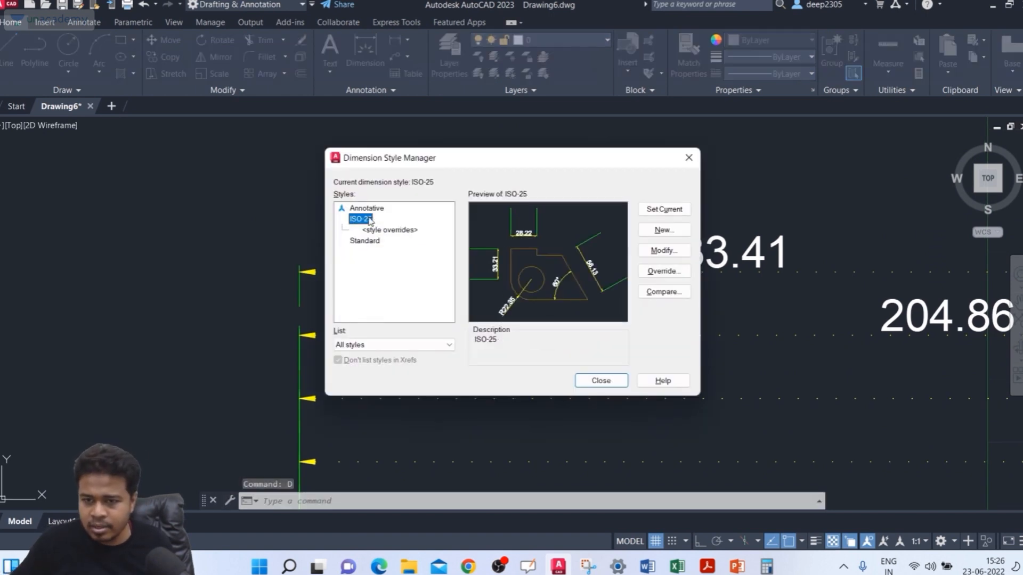
click(652, 251)
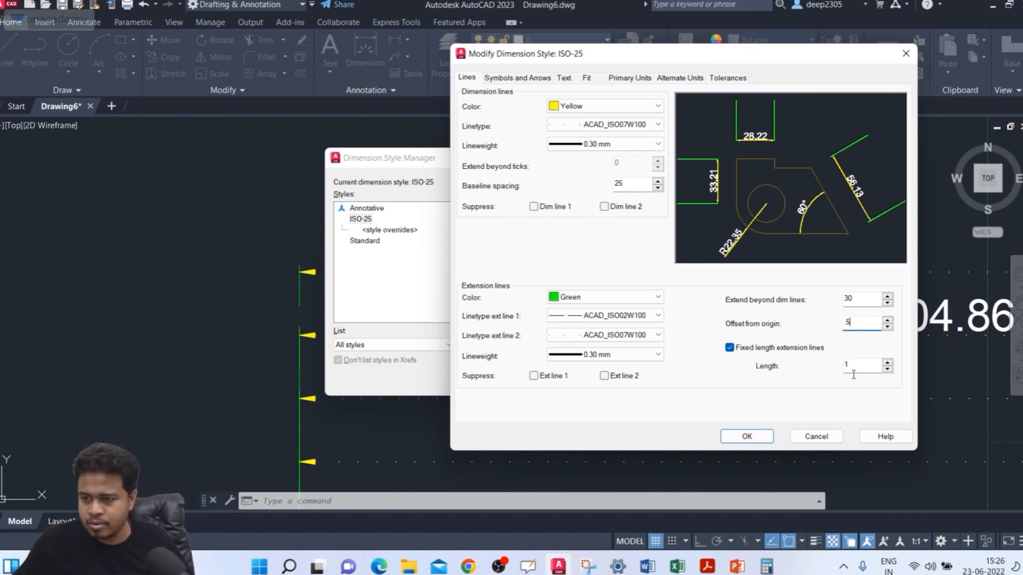
click(724, 434)
click(597, 382)
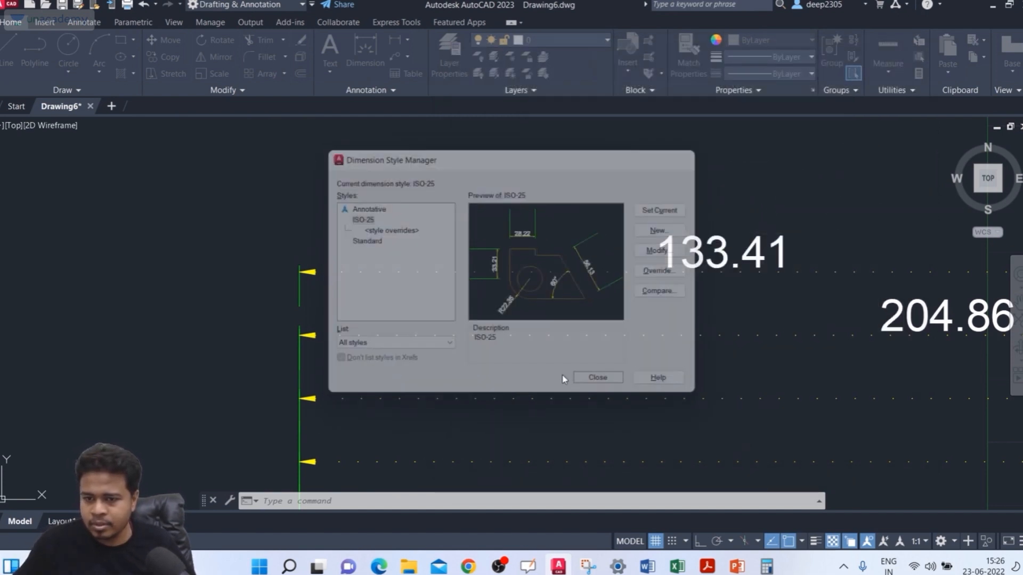
scroll(386, 278, down, 4)
scroll(265, 212, down, 4)
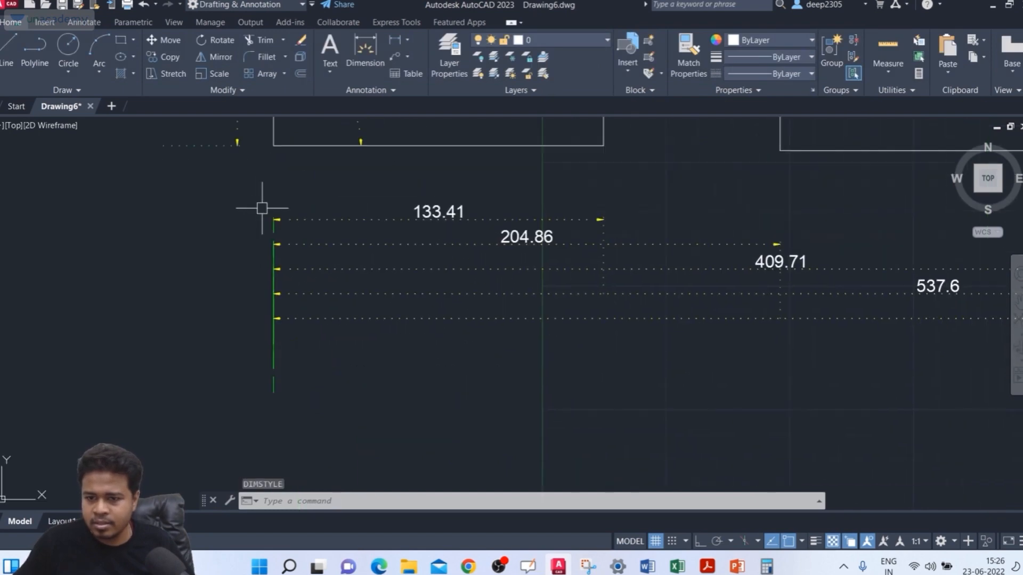
Step: Erase the four stacked baseline dimensions below the rectangles, keeping the first rectangle's lower dimension
click(755, 237)
click(699, 275)
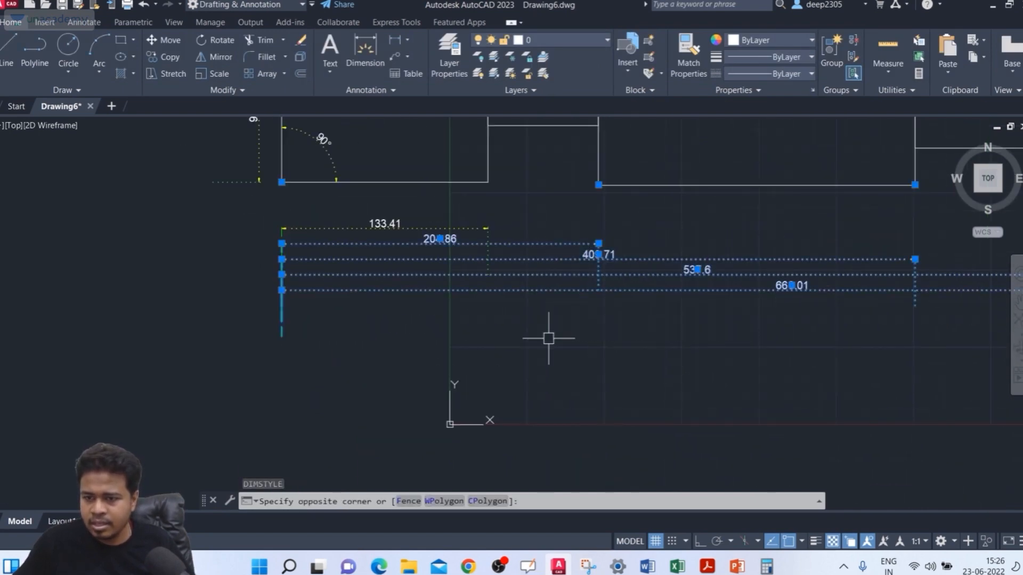
key(Delete)
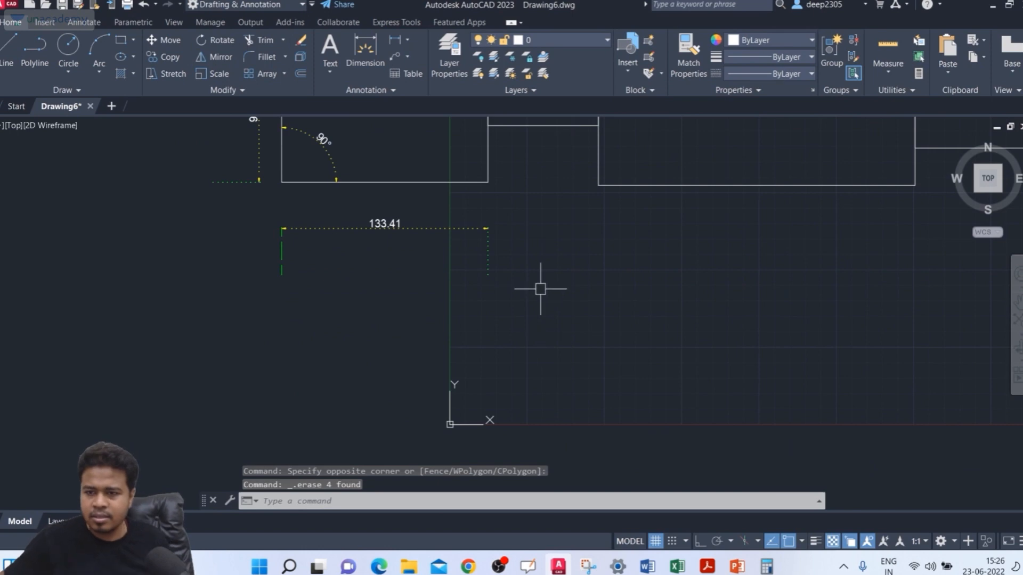
Step: Make ISO-25 the current dimension style and discard its style overrides
scroll(484, 361, up, 2)
scroll(516, 285, down, 2)
middle_drag(516, 285, 542, 390)
scroll(589, 303, down, 3)
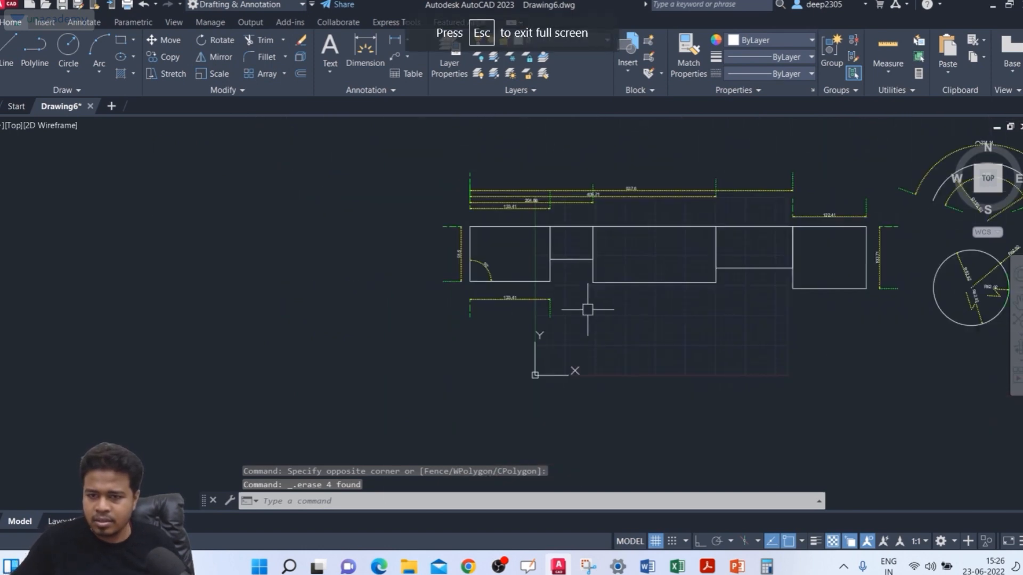
scroll(539, 333, up, 3)
text(D)
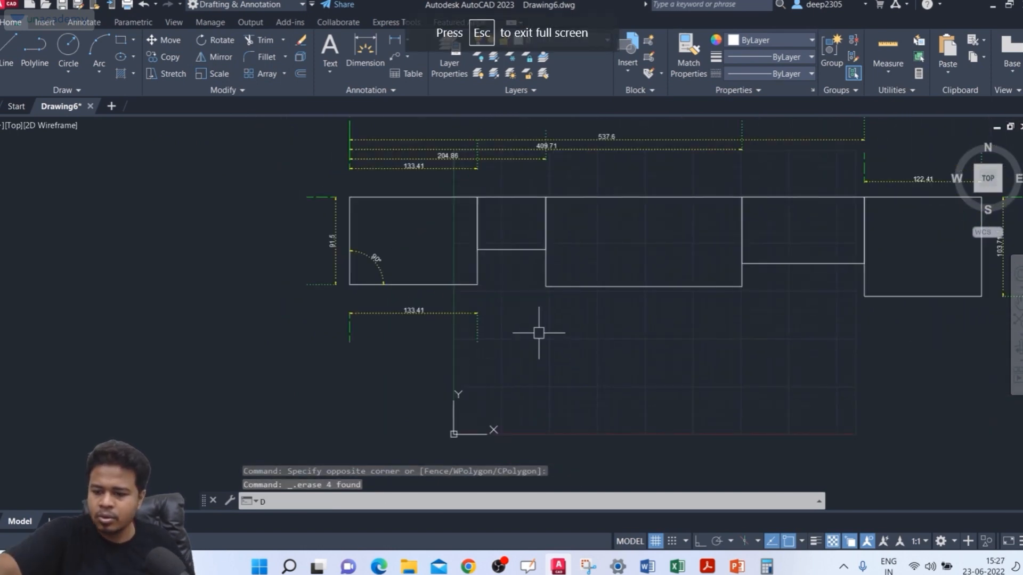
key(Return)
click(359, 221)
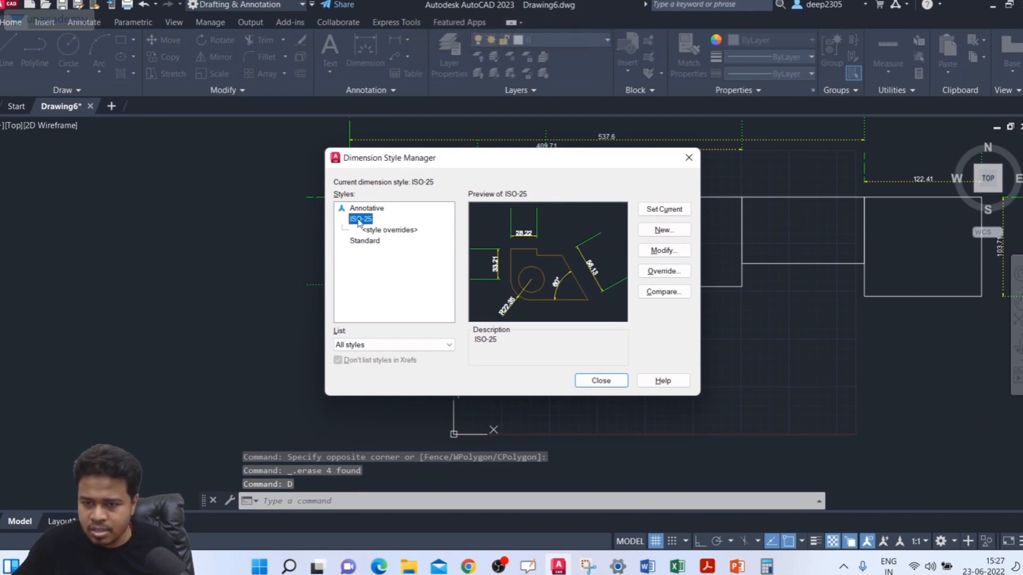
click(670, 215)
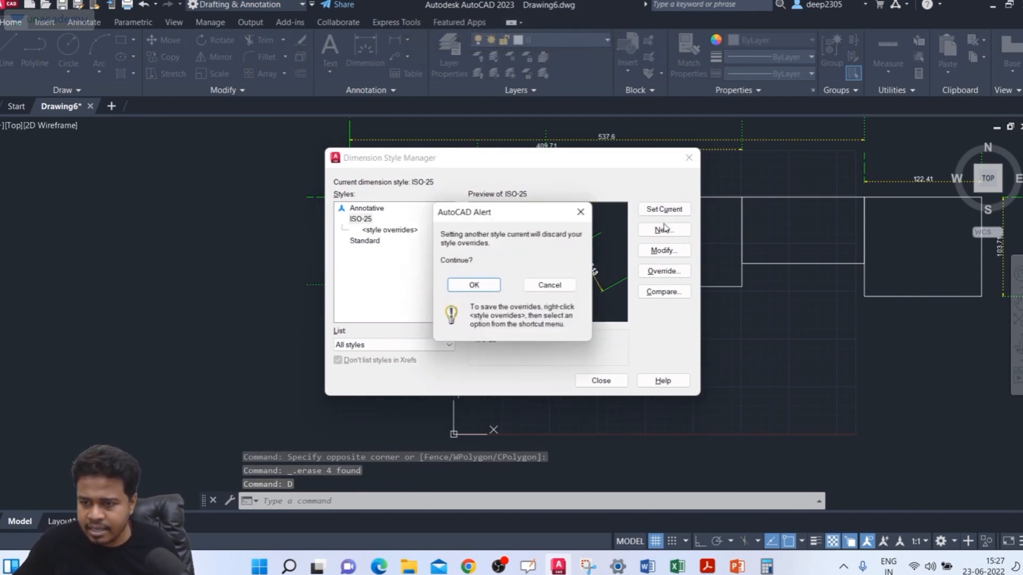
click(481, 288)
click(688, 158)
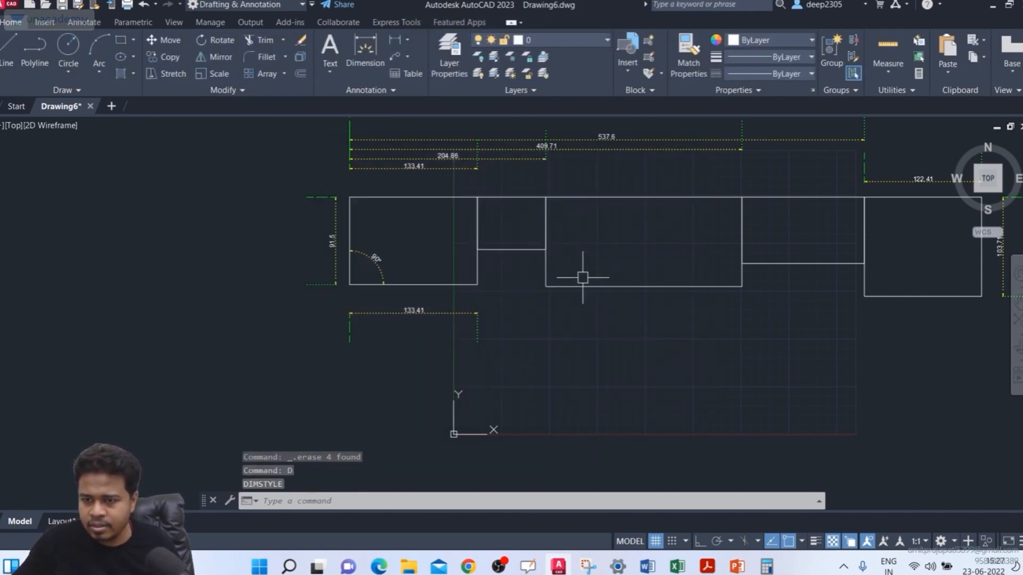
Step: Dimension the third rectangle's lower edge with DIM, placing the dimension line below the edge, and end the command
middle_drag(582, 276, 529, 283)
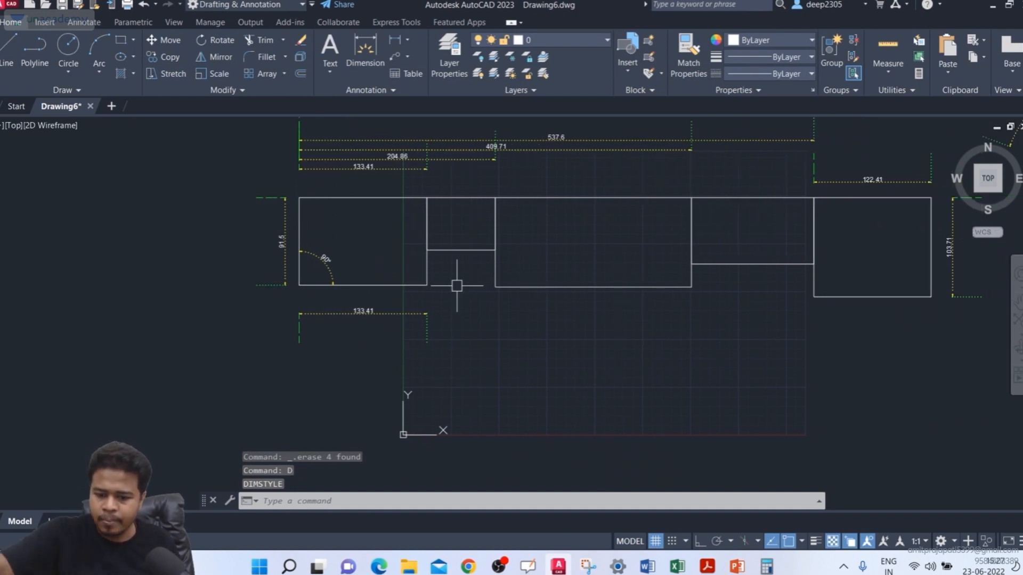
text(DIM)
key(Return)
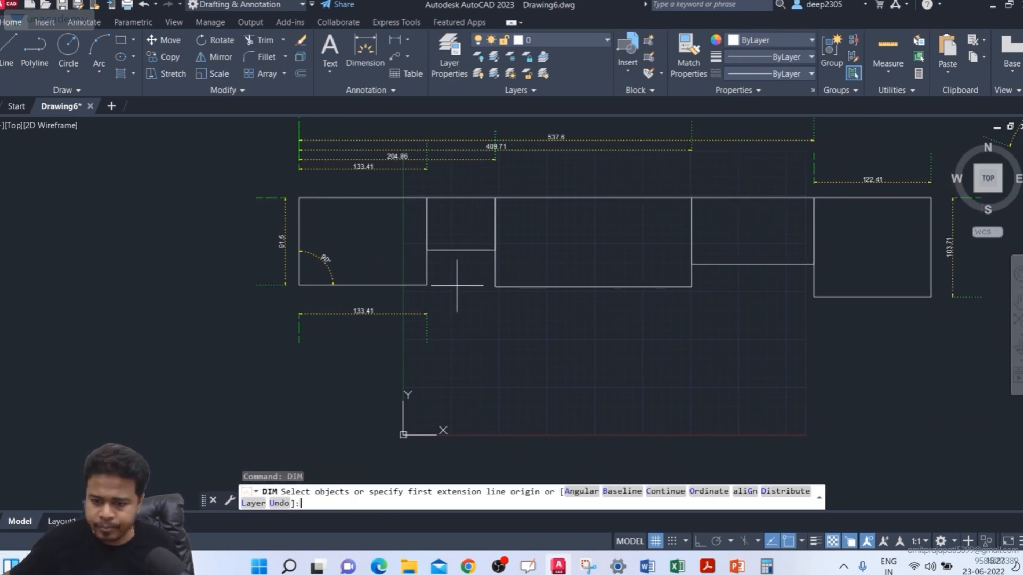
click(495, 286)
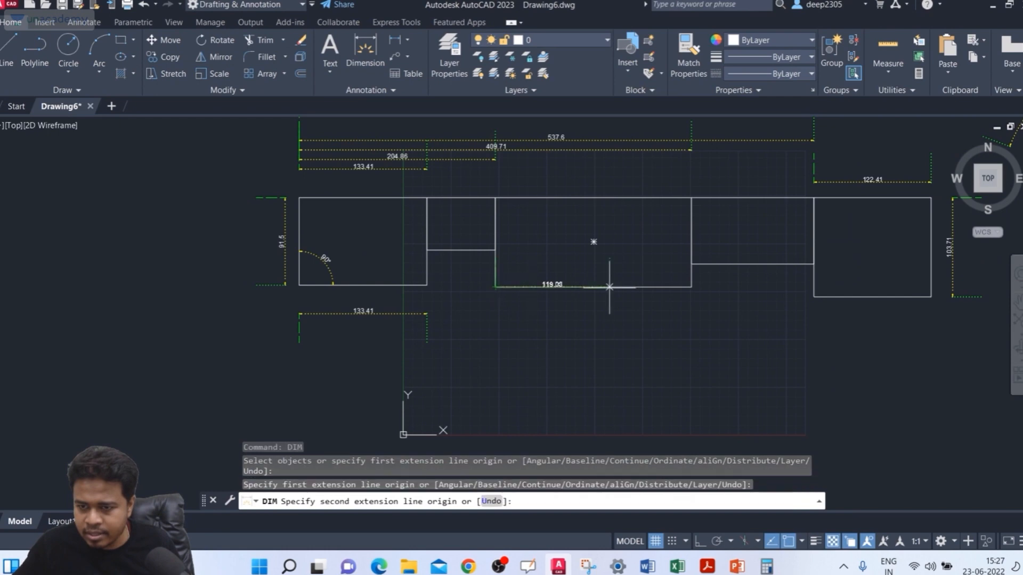
click(690, 287)
scroll(605, 303, up, 2)
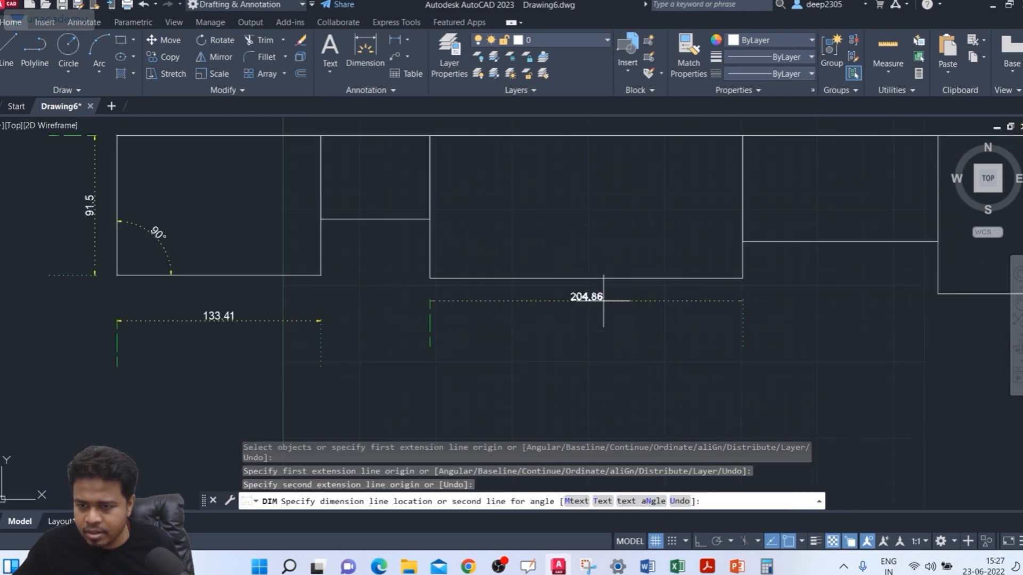
click(580, 315)
key(Escape)
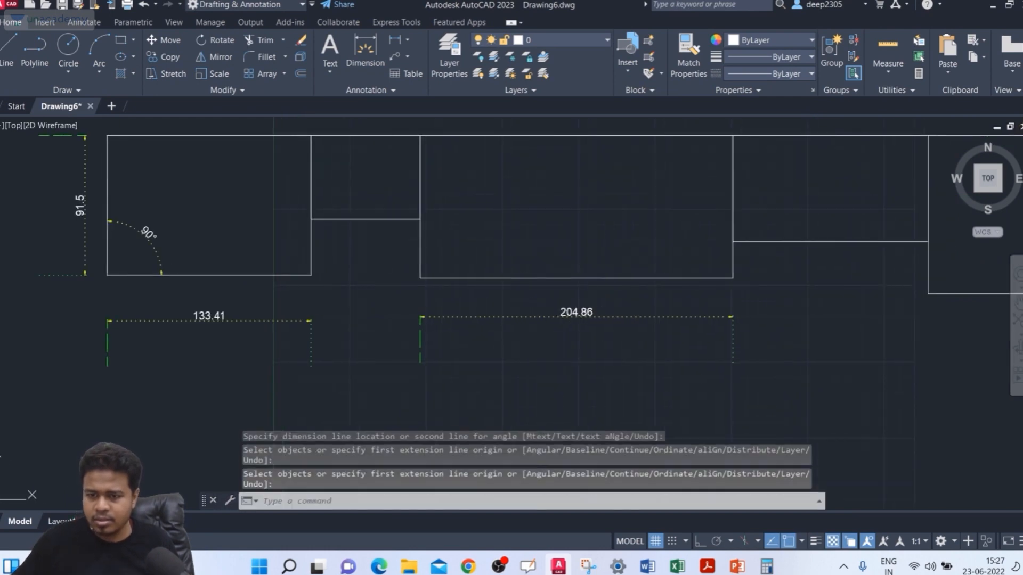
Step: Open the ISO-25 dimension style for modification and turn off fixed length extension lines
middle_drag(565, 323, 530, 323)
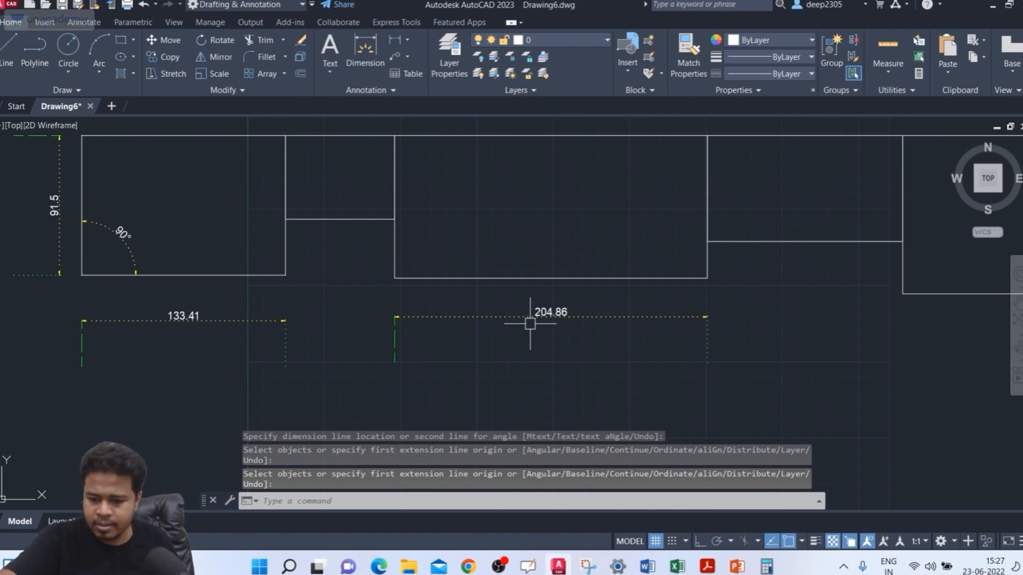
text(D)
key(Return)
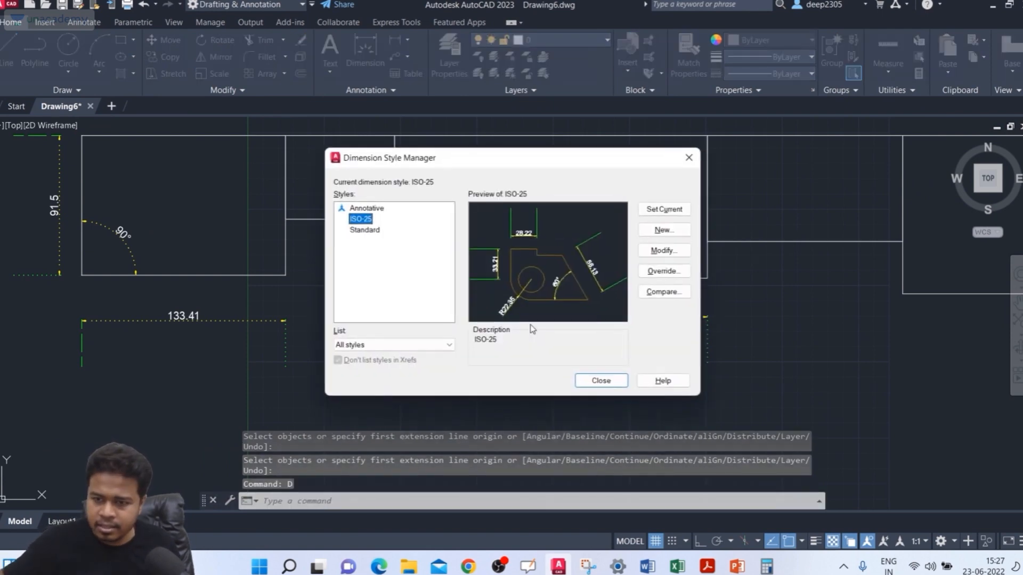
click(647, 253)
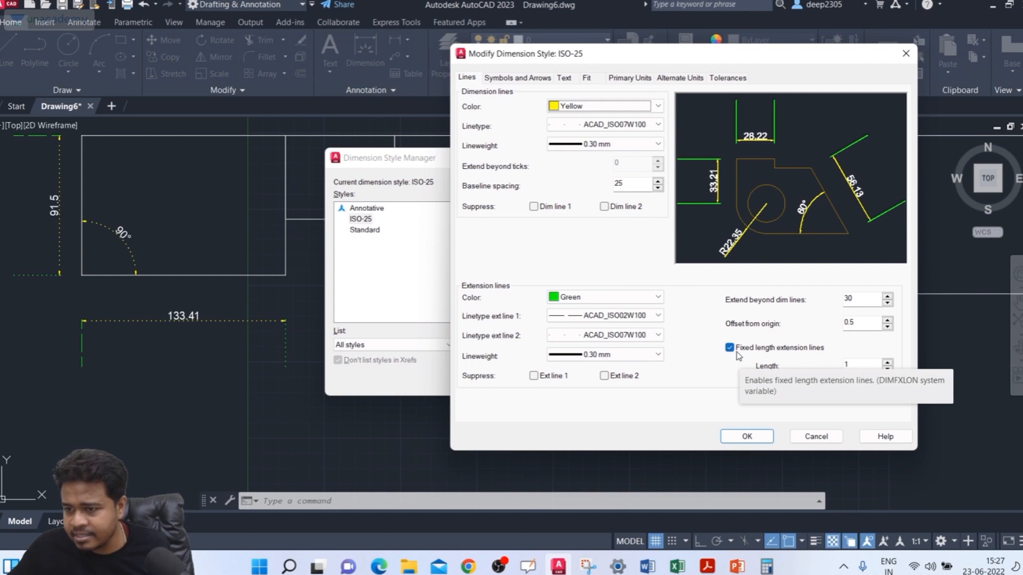
click(737, 350)
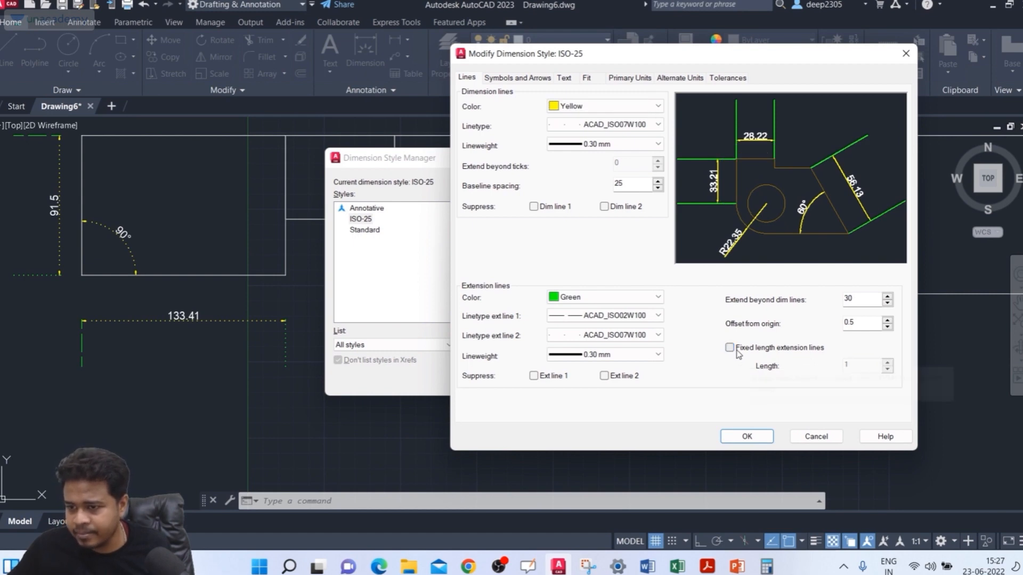
click(736, 352)
click(735, 351)
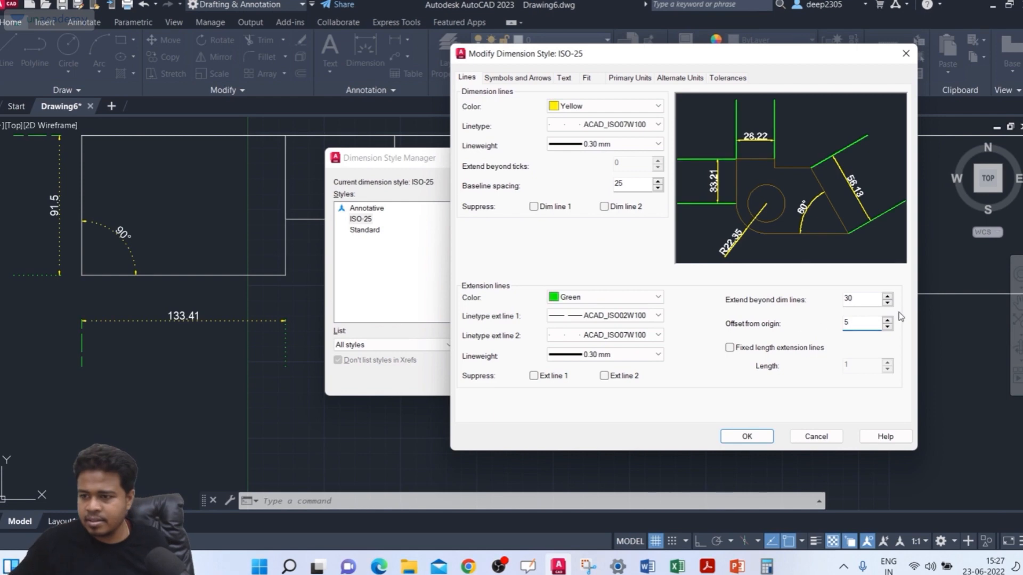
Step: Try extension line offsets from origin of 5, 15 and 30 in the style preview
click(874, 300)
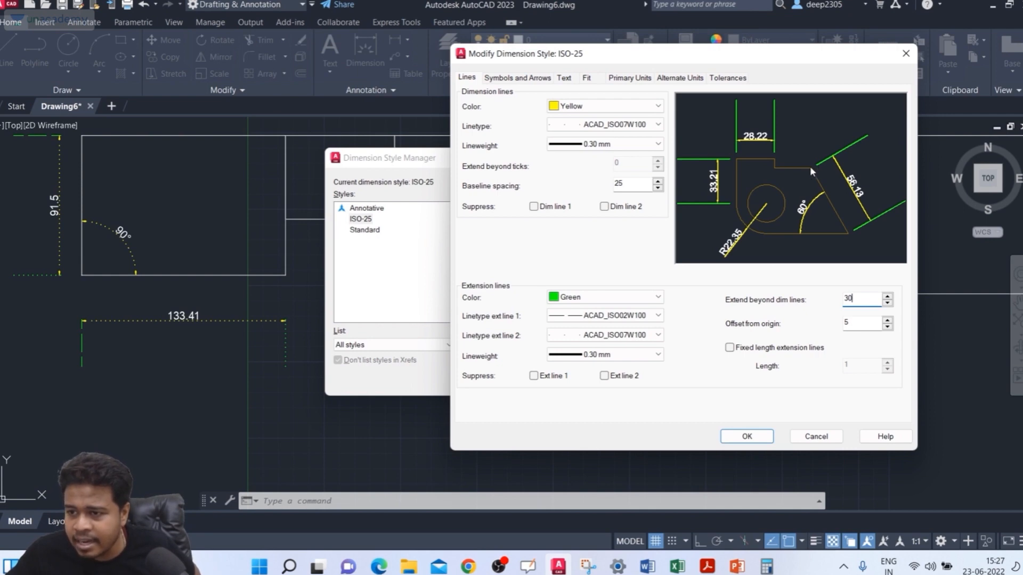
key(Tab)
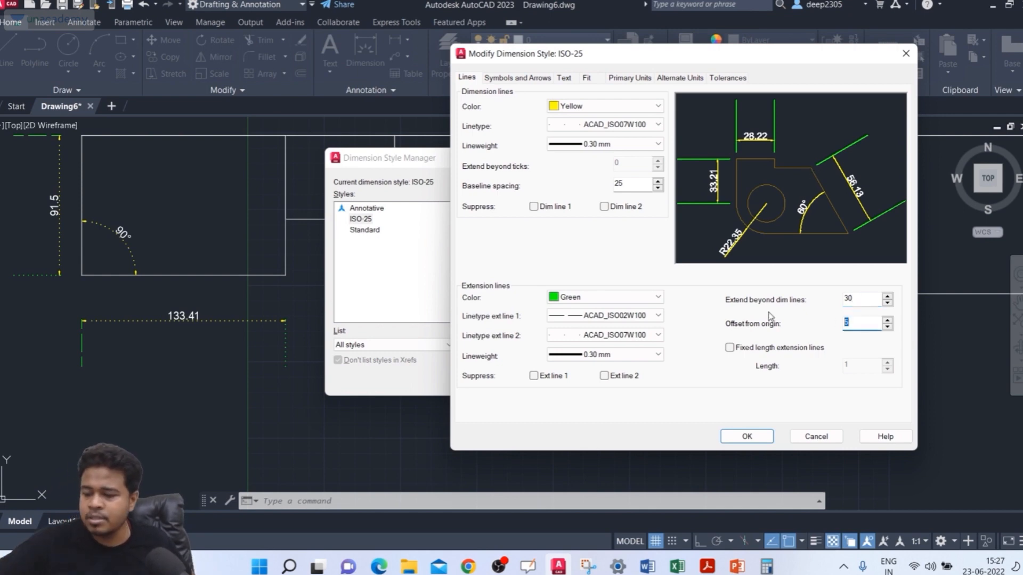
text(15)
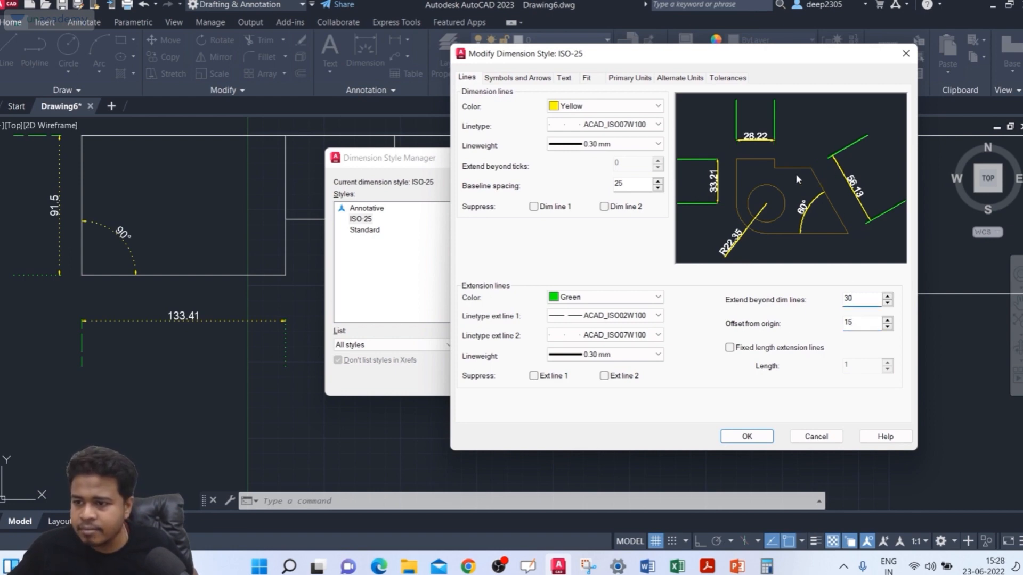
key(Tab)
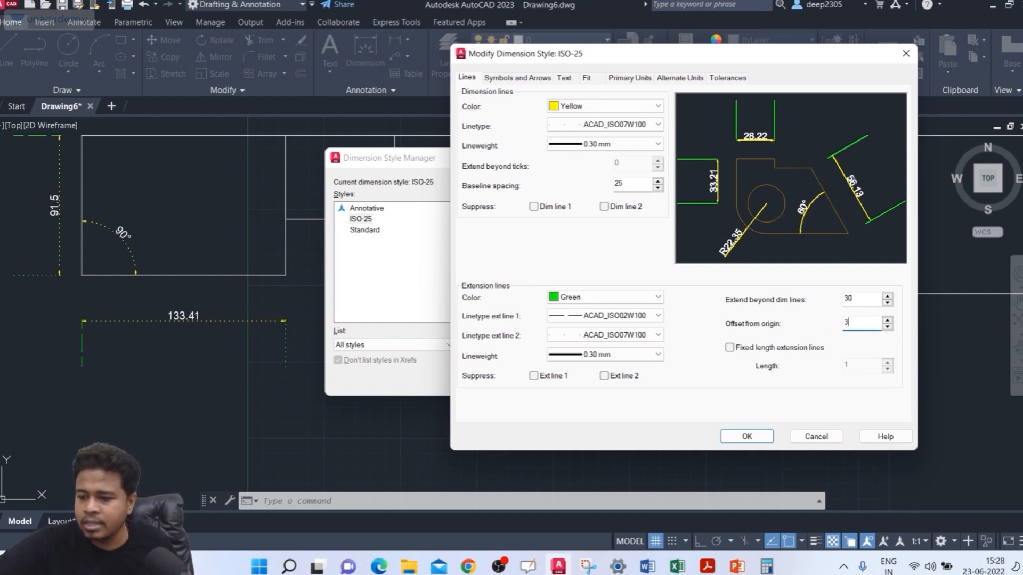
click(873, 295)
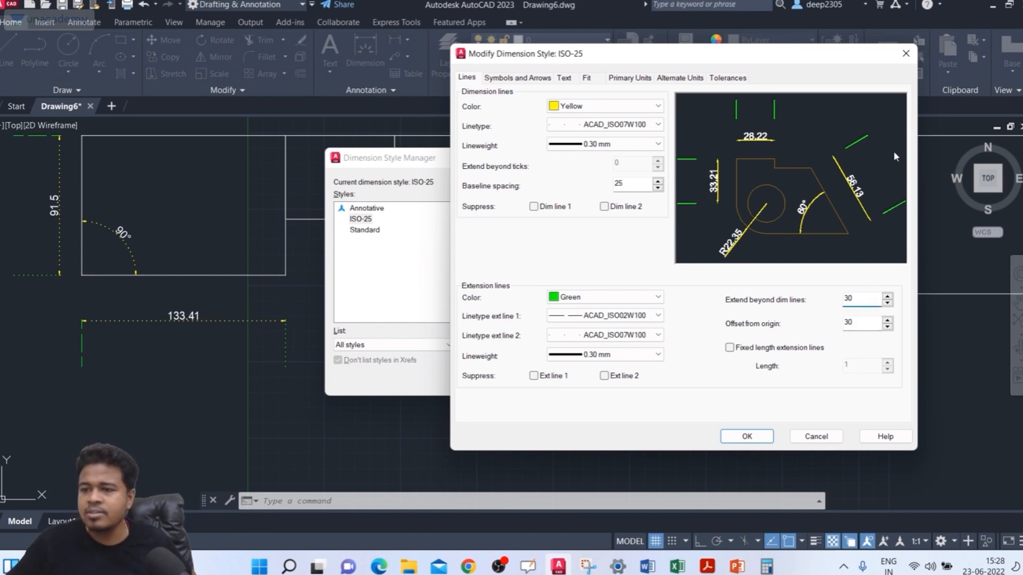
Step: Set the extension lines' offset from origin to 0.5, then accept the ISO-25 changes and close the Dimension Style Manager
key(Tab)
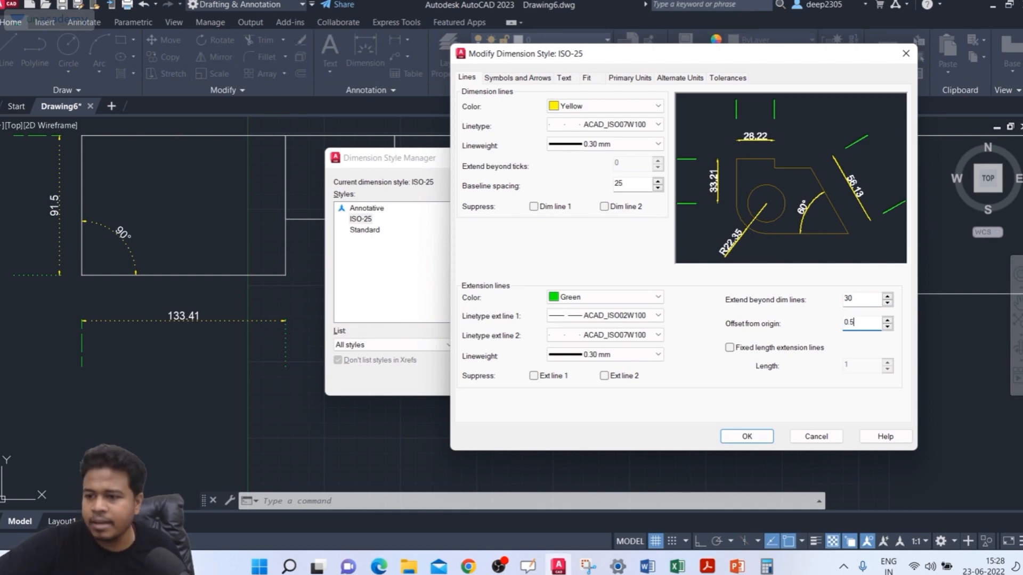
click(751, 434)
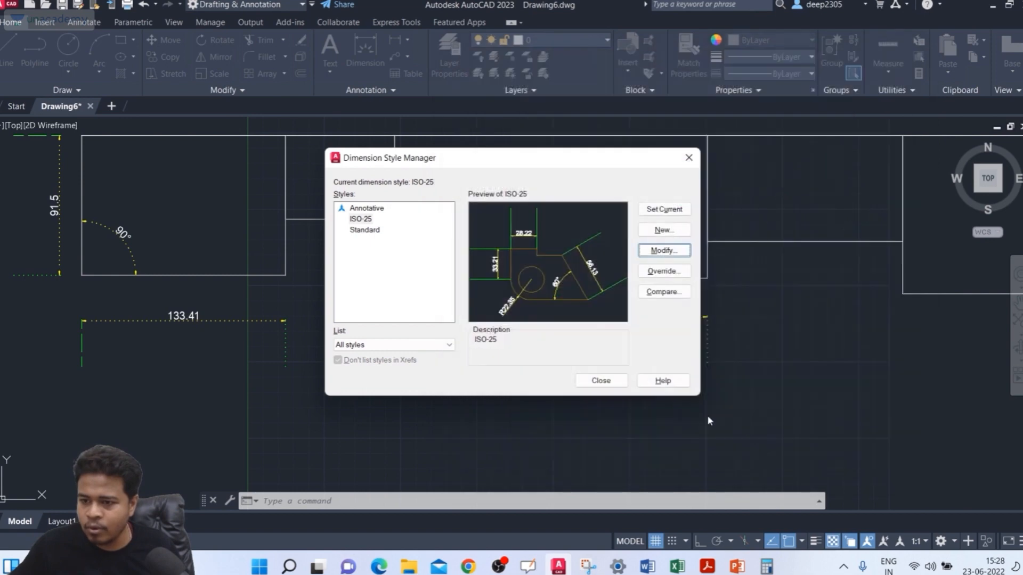
click(601, 380)
Step: Examine up close the gap between the first rectangle's lower corners and the extension lines of its lower dimension
scroll(100, 292, up, 2)
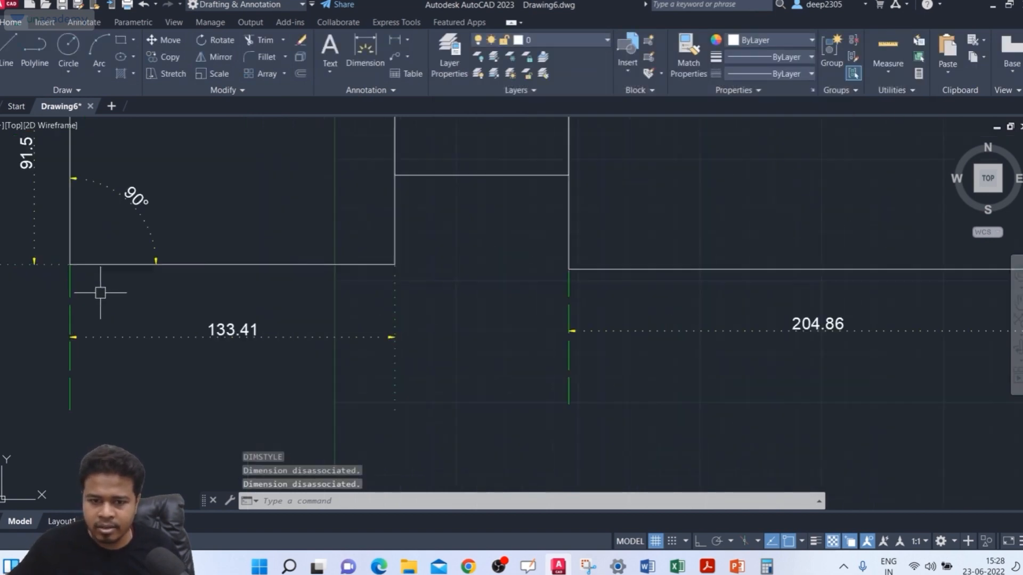
scroll(100, 290, up, 2)
middle_drag(100, 290, 136, 290)
scroll(608, 260, up, 2)
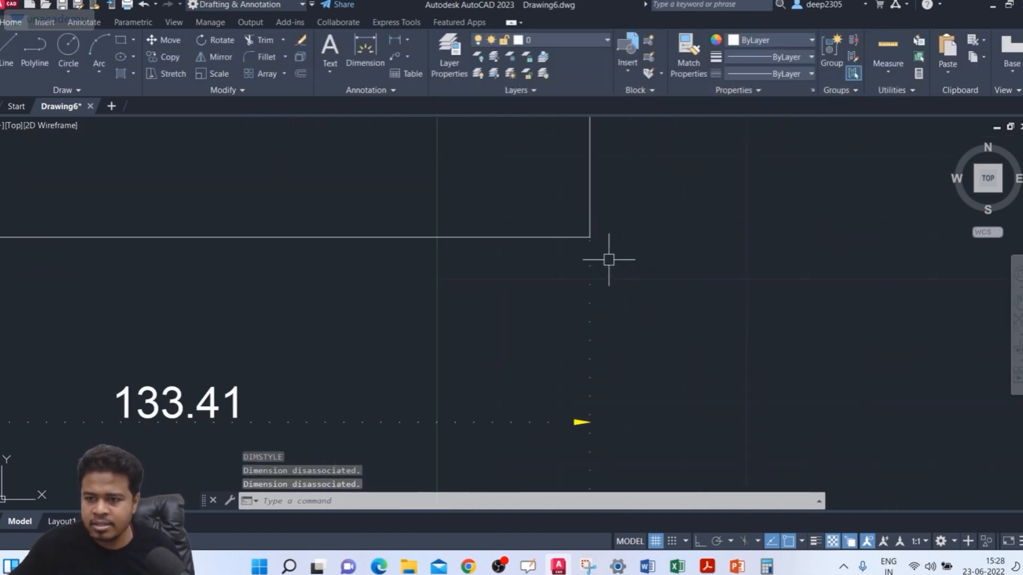
scroll(609, 260, down, 3)
scroll(103, 226, up, 4)
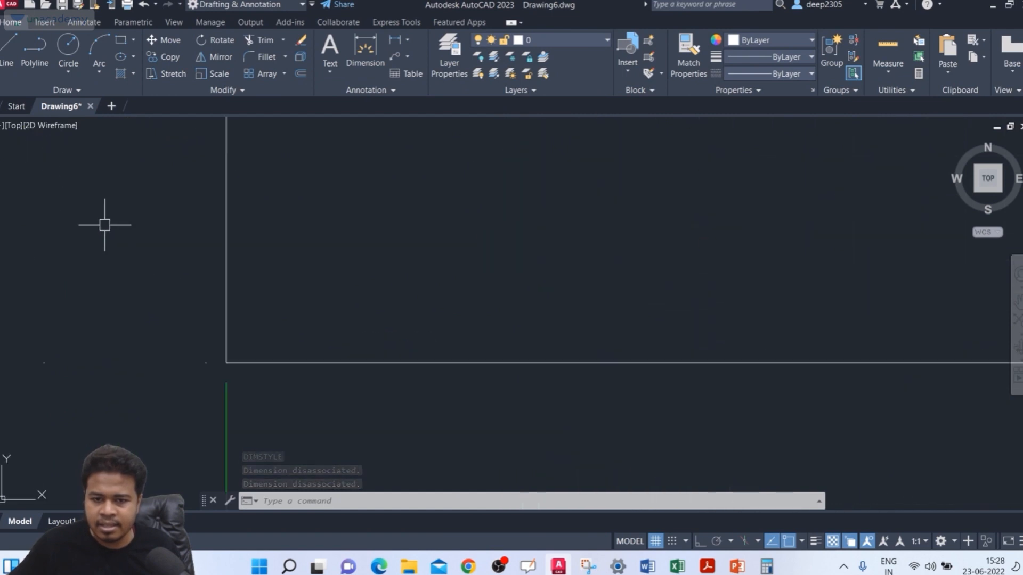
click(275, 361)
scroll(235, 406, up, 4)
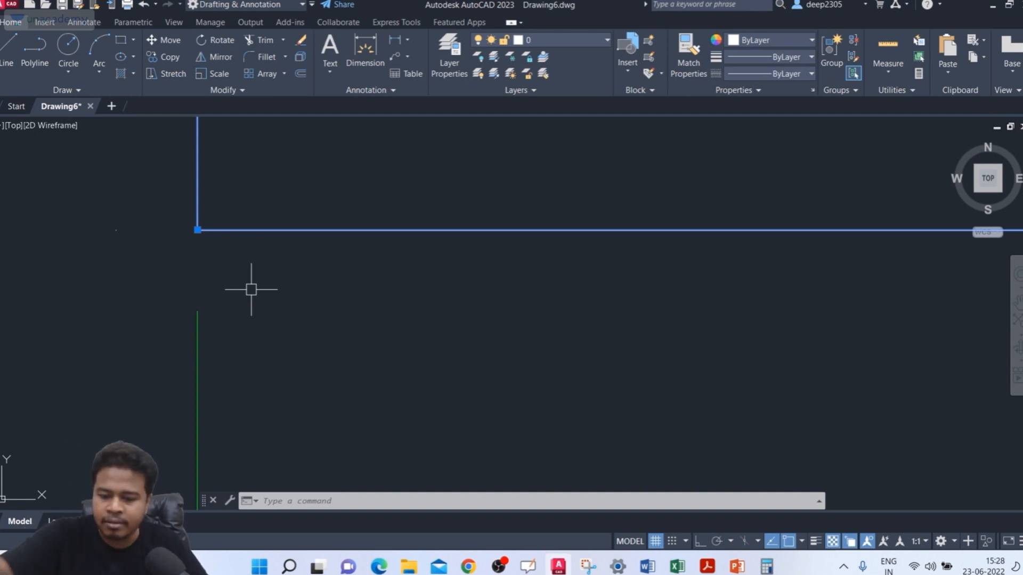
Step: Set the offset from origin of the ISO-25 style's extension lines to 5 and close the Dimension Style Manager
text(d)
key(Return)
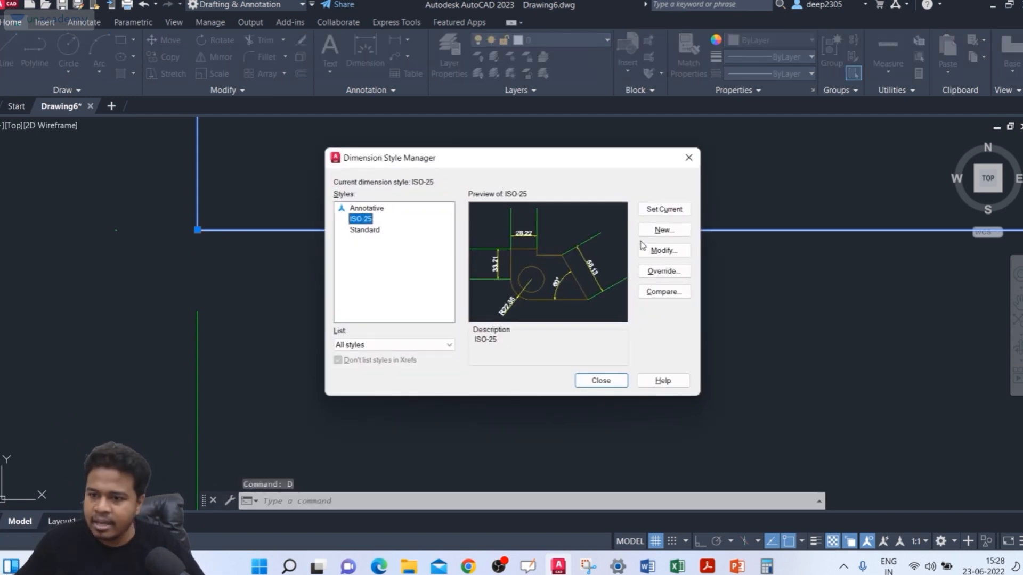
click(671, 252)
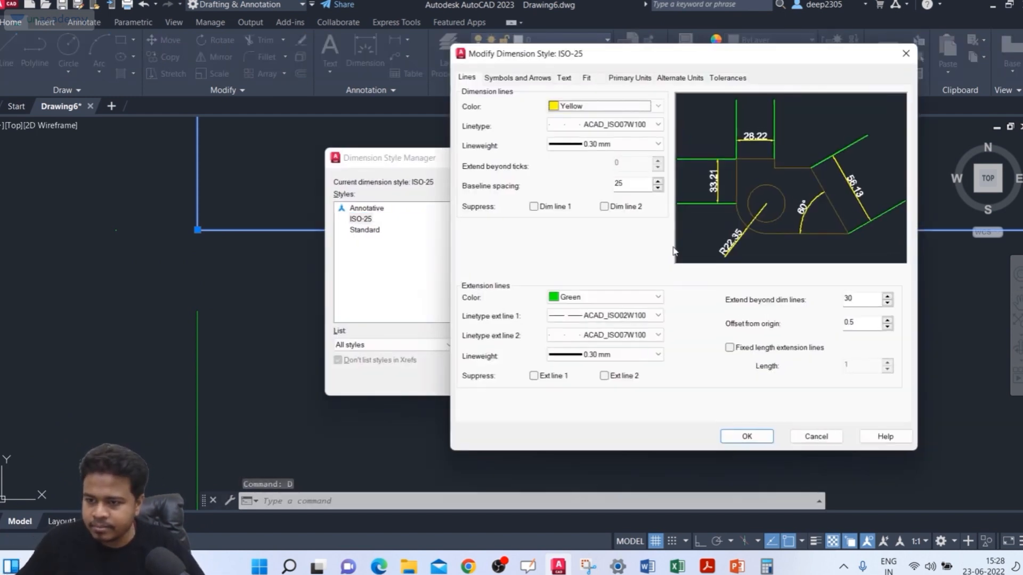
drag(868, 322, 786, 320)
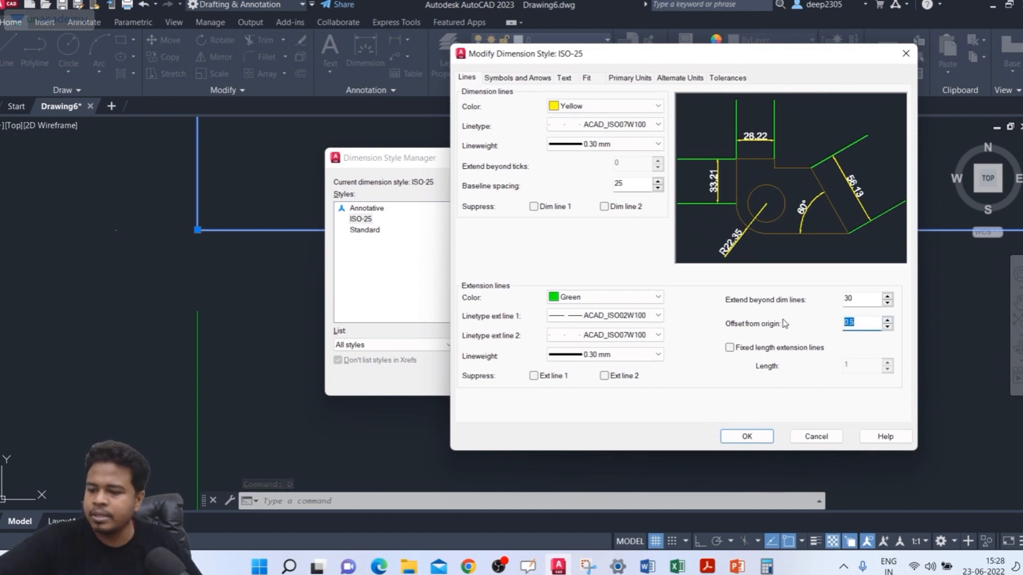
text(5)
click(747, 437)
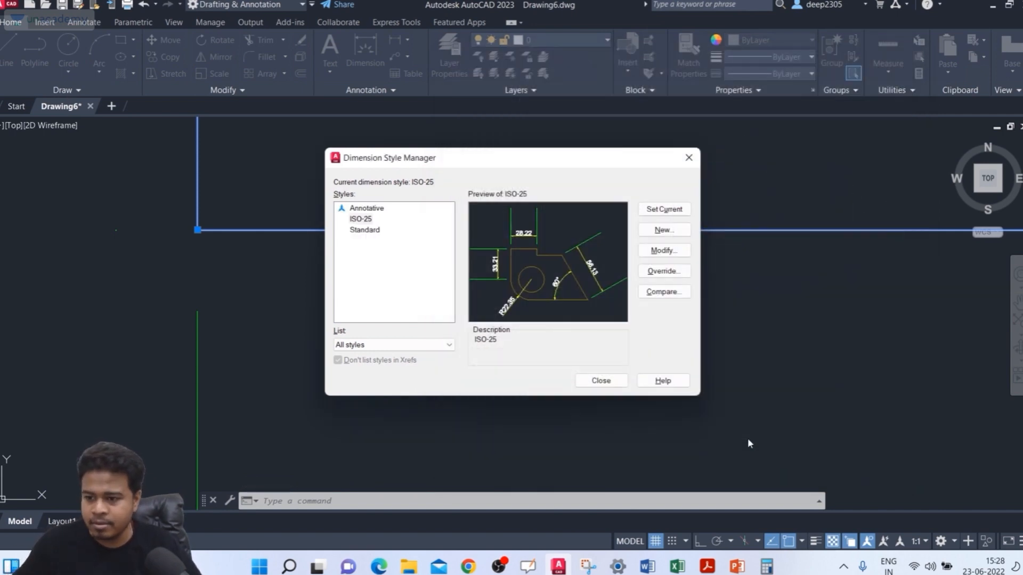
click(599, 379)
Step: Examine the gaps between the rectangles' lower corners and the extension lines of the dimensions below them
scroll(443, 322, down, 5)
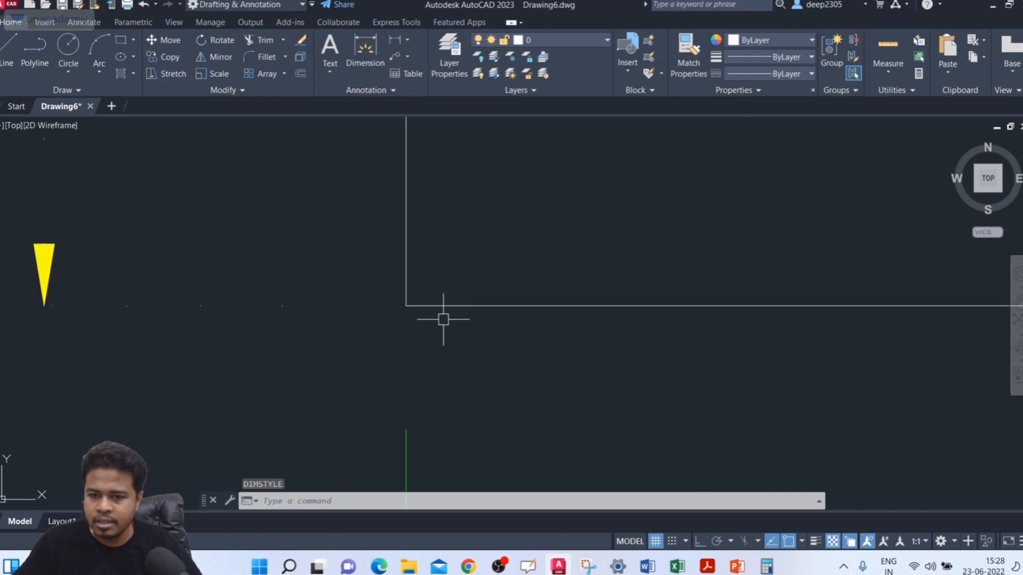
middle_drag(447, 326, 392, 283)
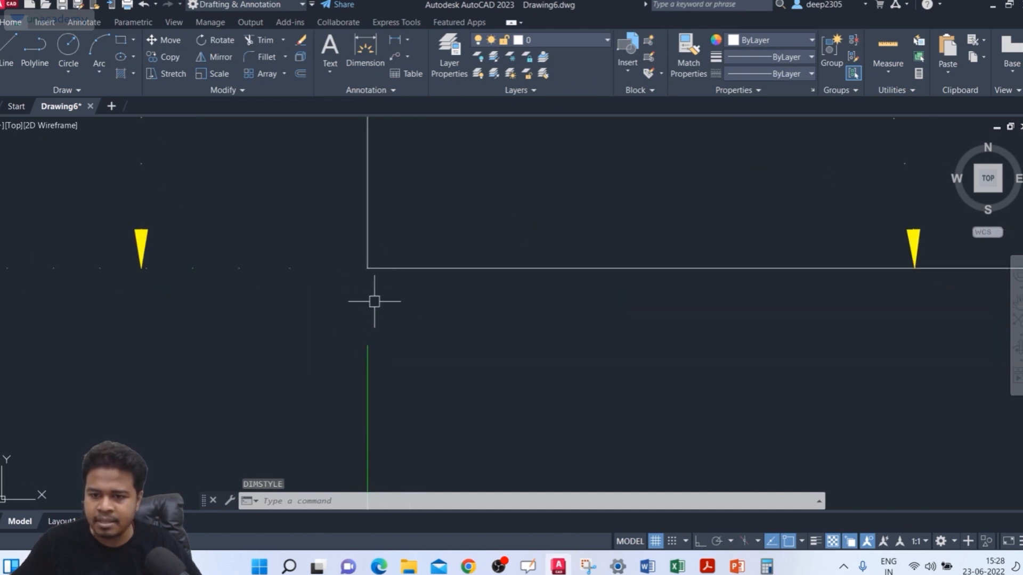
scroll(522, 312, down, 4)
middle_drag(721, 335, 429, 343)
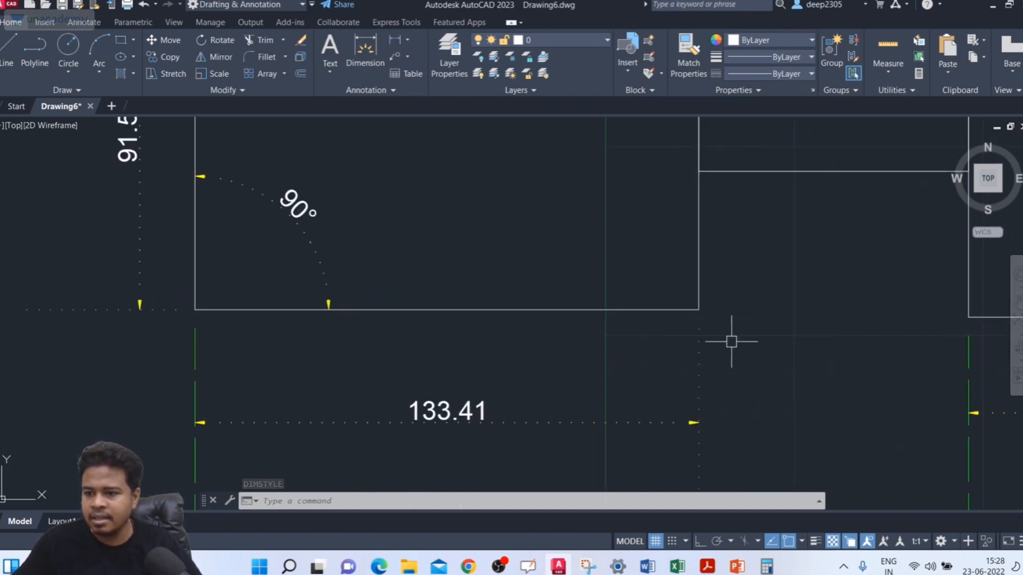
scroll(722, 314, up, 2)
scroll(719, 315, down, 4)
middle_drag(747, 318, 568, 367)
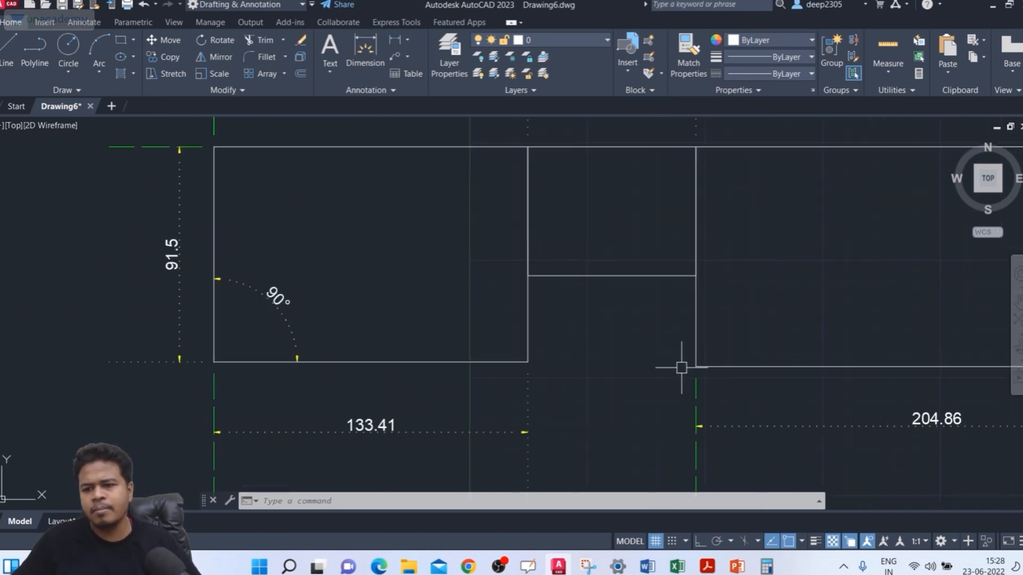
scroll(660, 351, down, 3)
middle_drag(660, 351, 582, 356)
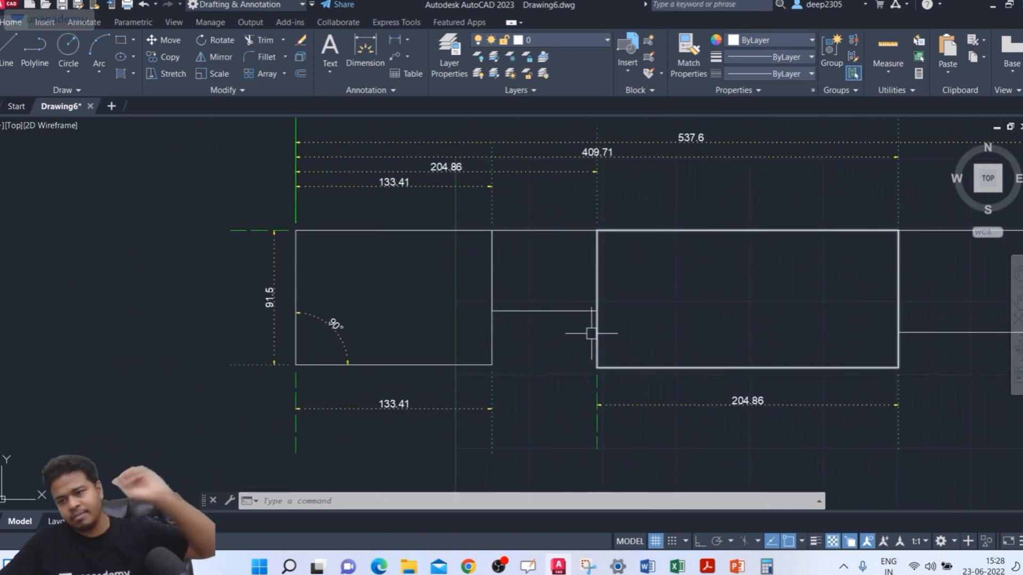
middle_drag(546, 351, 517, 357)
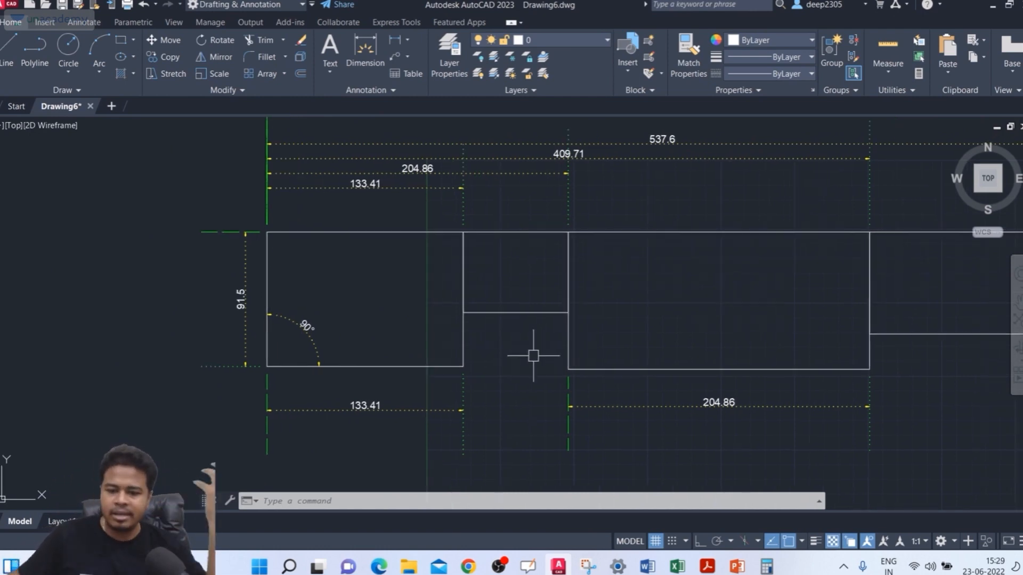
Step: Enable fixed length extension lines with a length of 10 in the ISO-25 style and close the Dimension Style Manager
text(d)
key(Return)
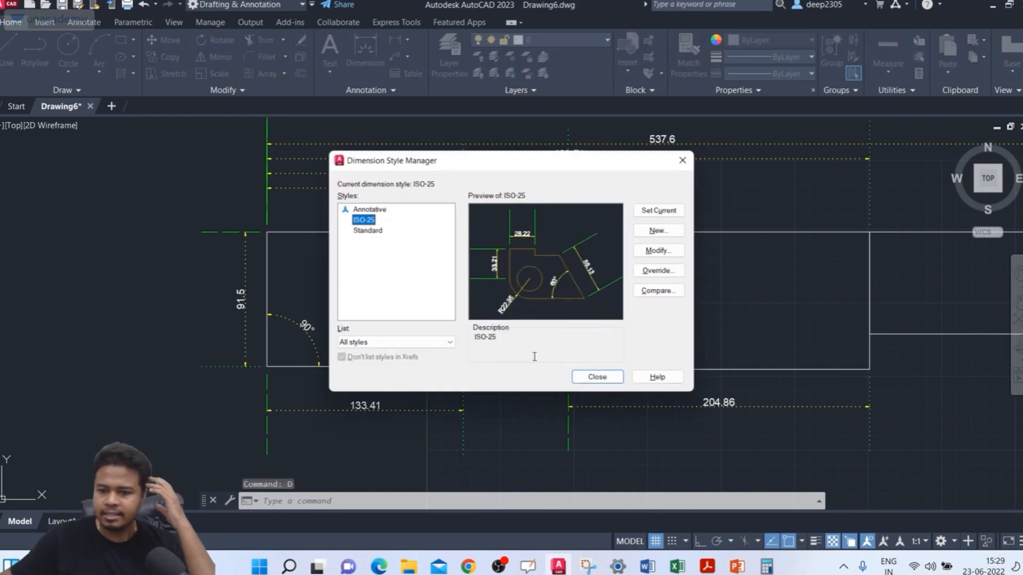
click(651, 254)
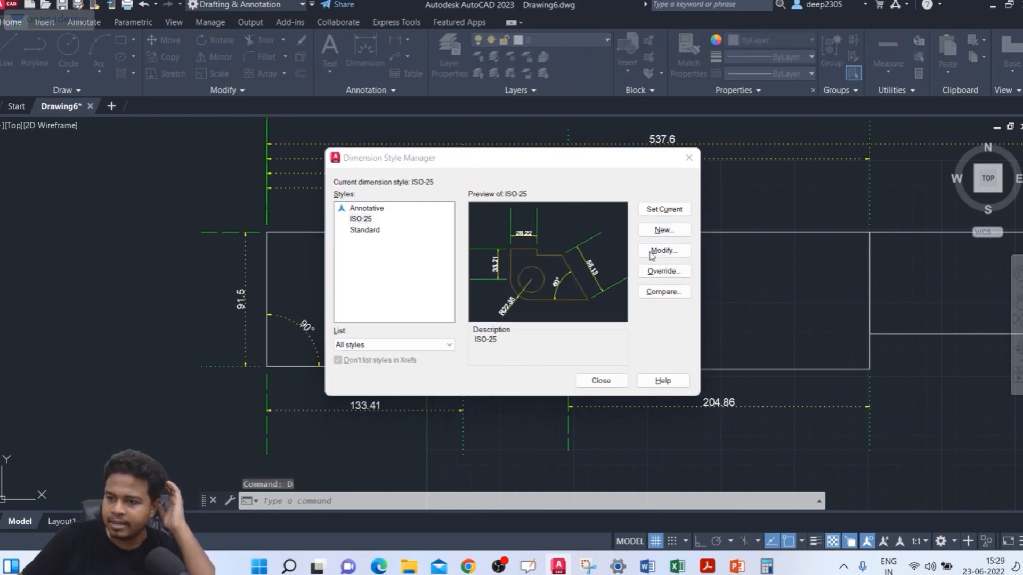
click(757, 351)
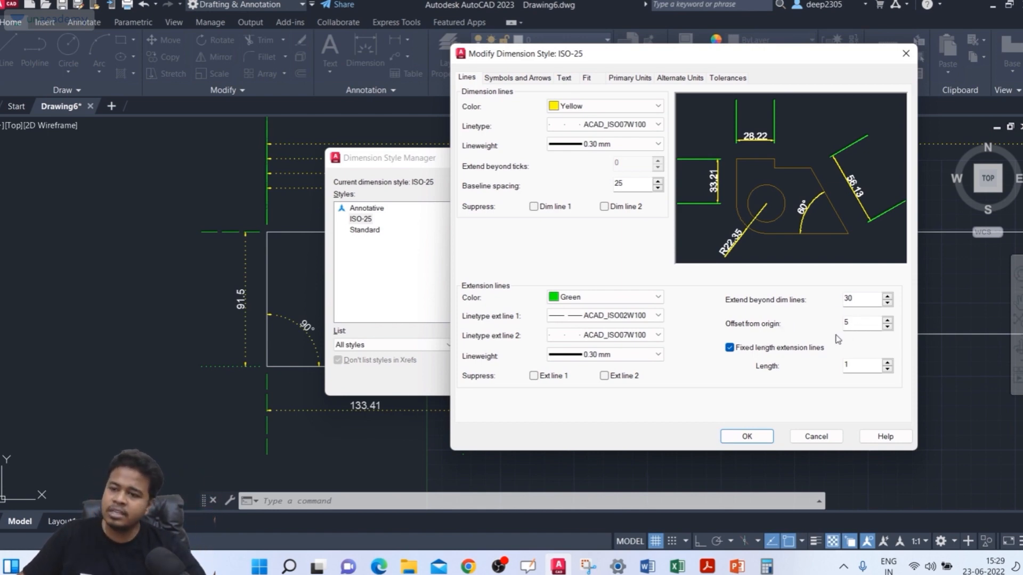
click(850, 367)
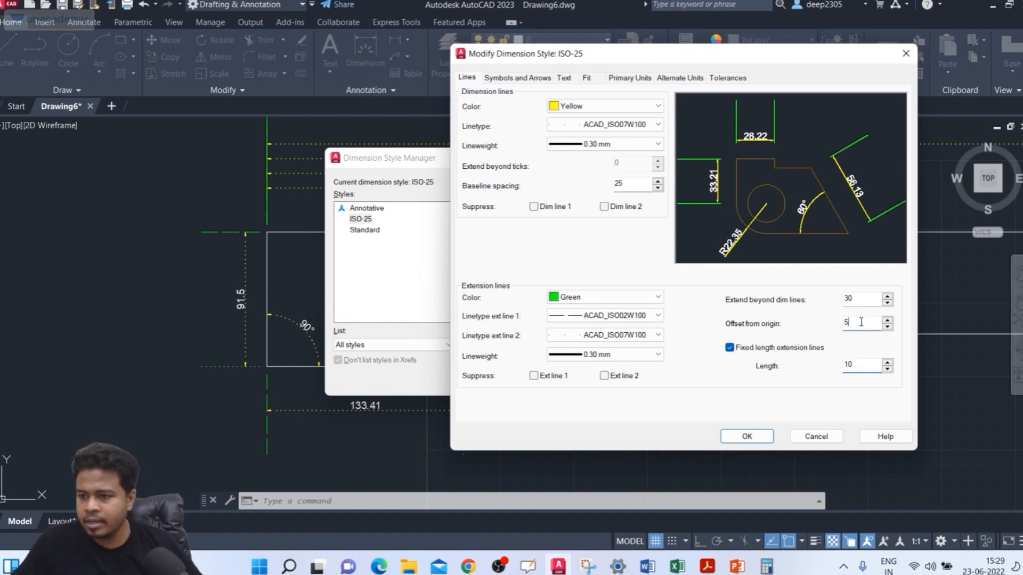
click(743, 435)
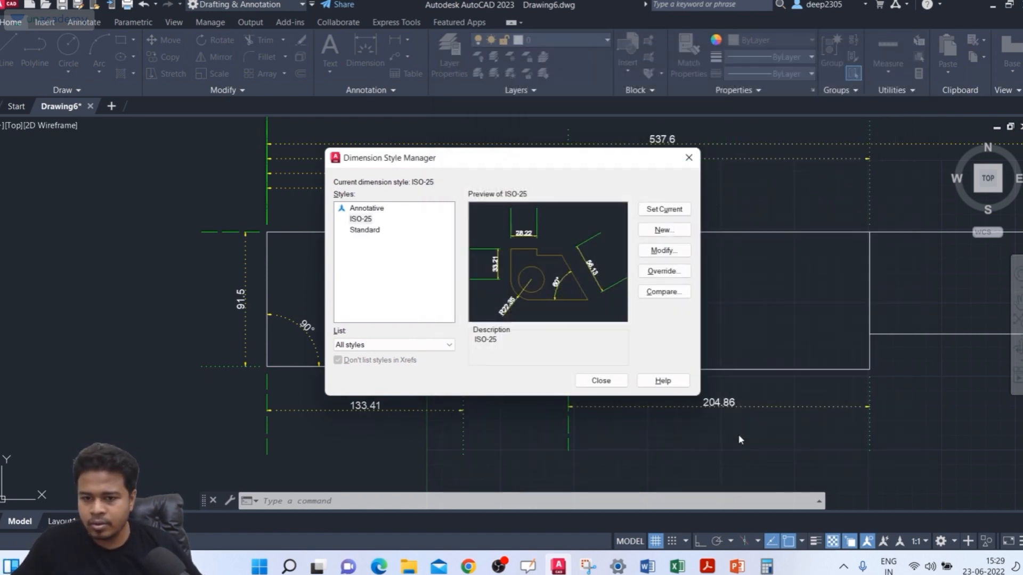
click(601, 381)
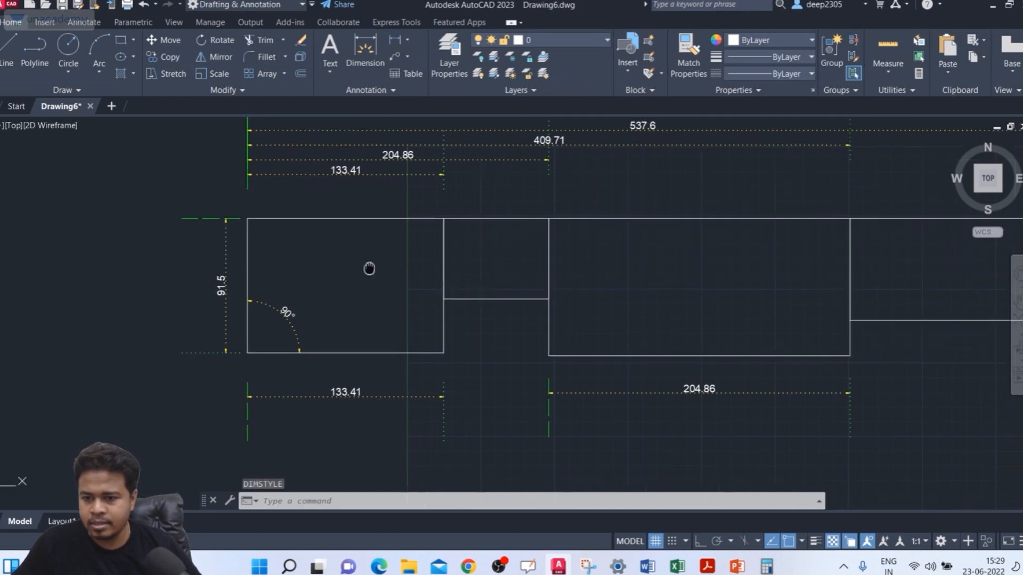
Step: Set the fixed extension line length of the ISO-25 style to 20 and close the Dimension Style Manager
scroll(213, 335, up, 4)
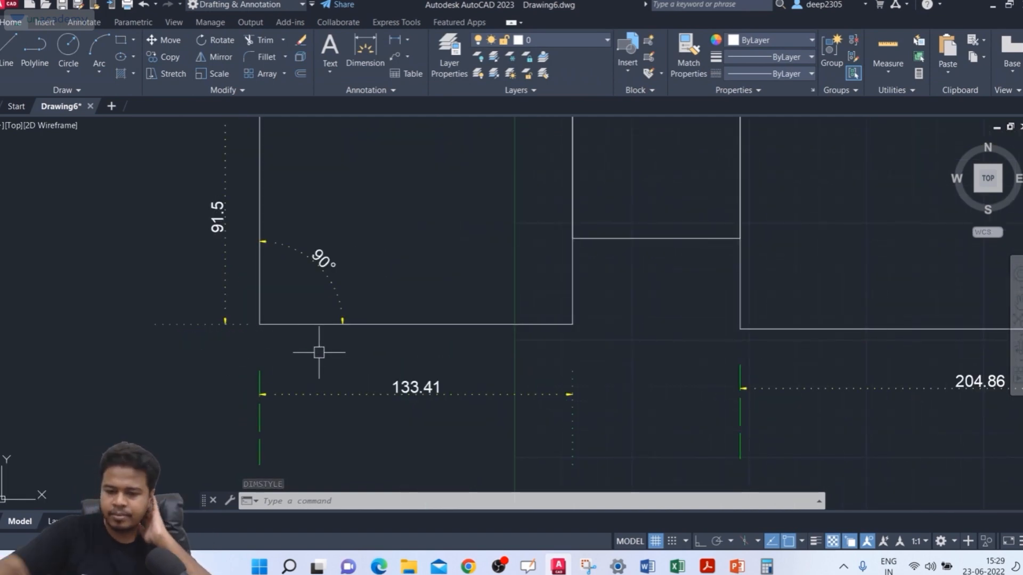
text(D)
key(Return)
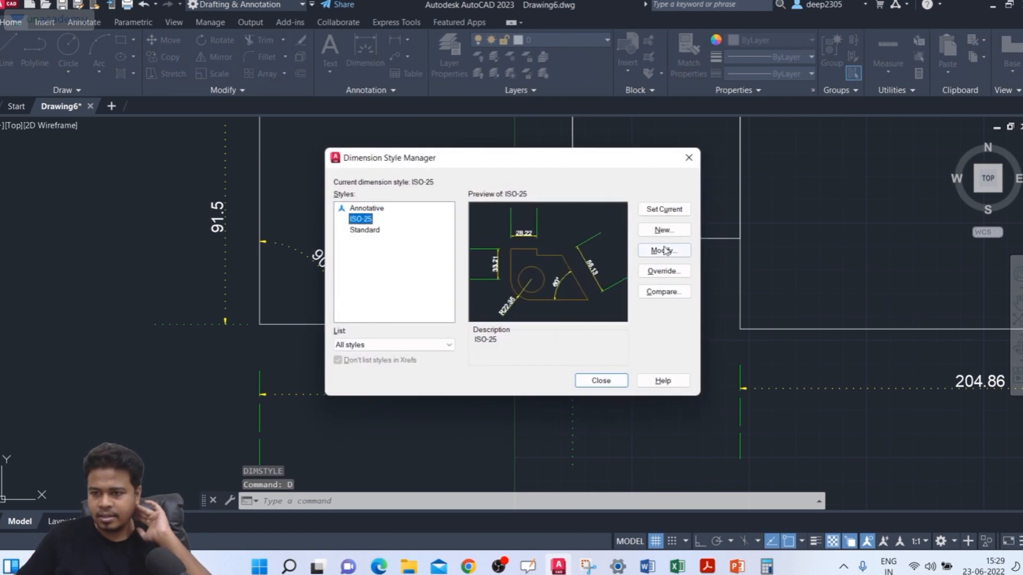
click(664, 250)
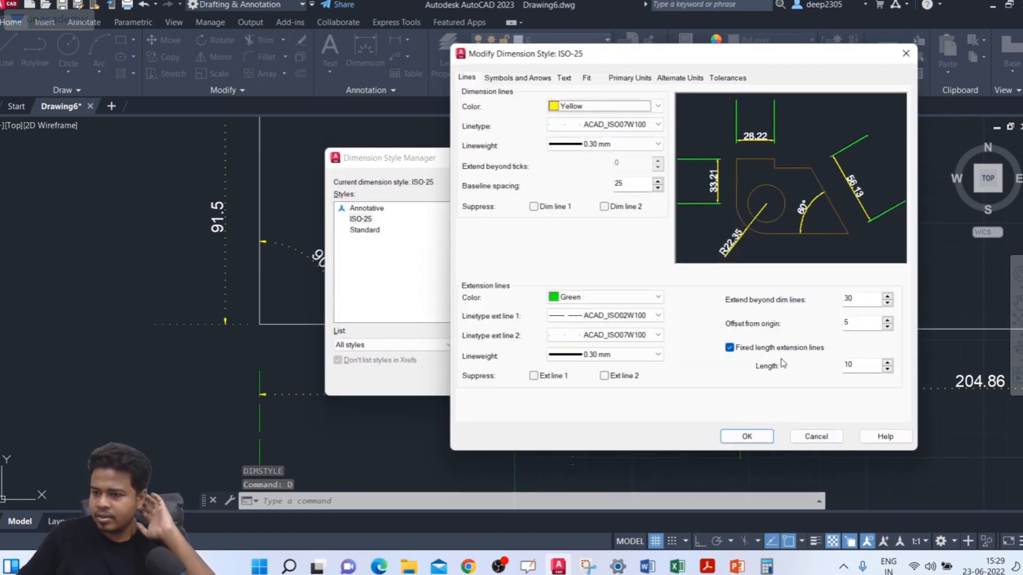
double_click(850, 365)
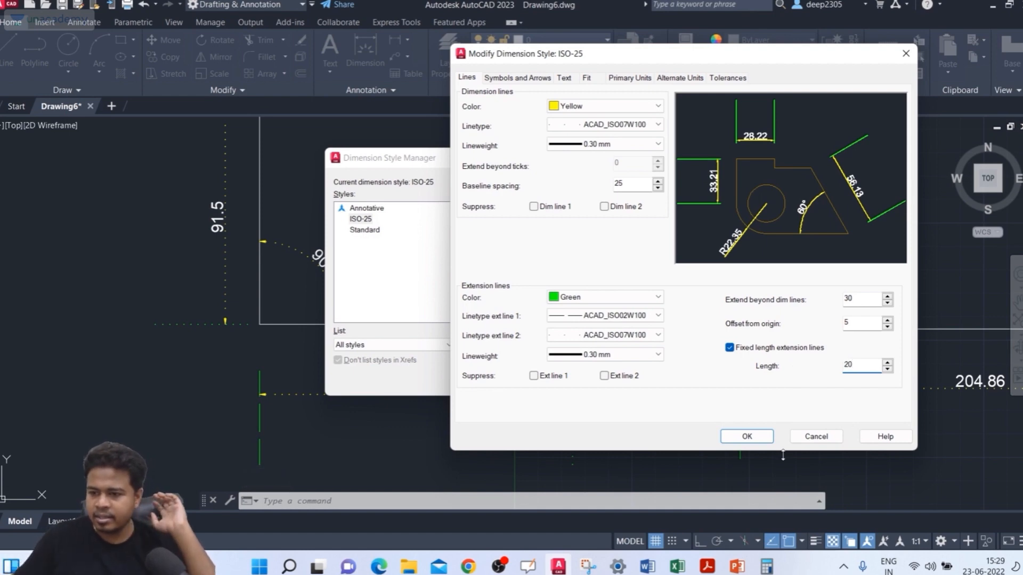
click(743, 436)
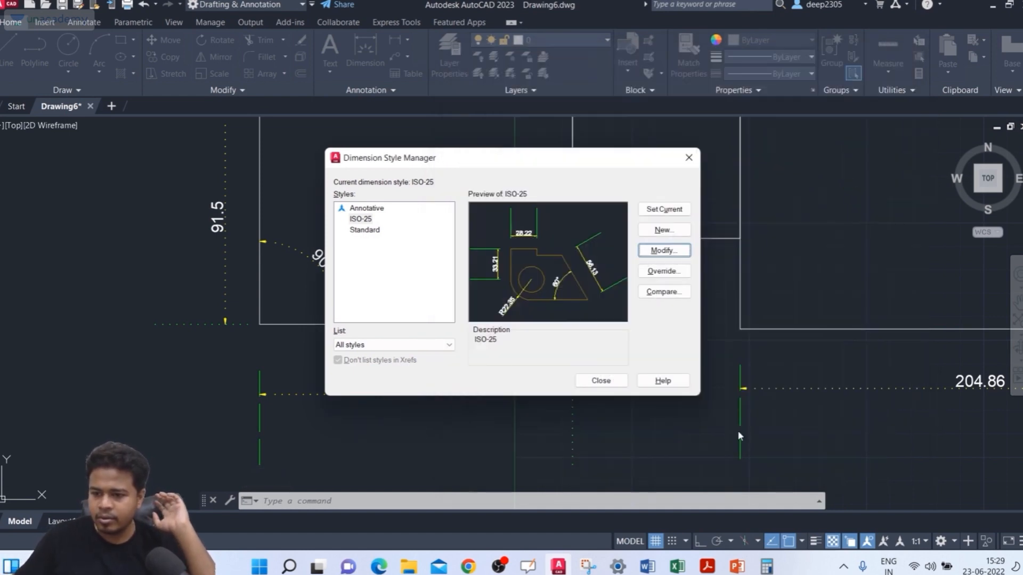
click(601, 381)
Step: Set the fixed extension line length of the ISO-25 style to 40 and close the Dimension Style Manager
scroll(289, 364, up, 2)
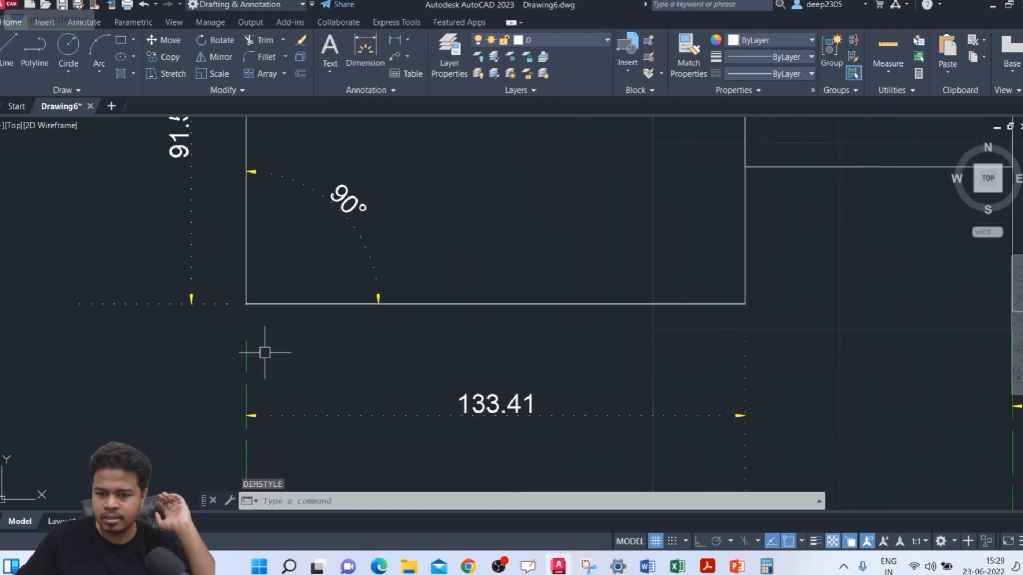
middle_drag(270, 353, 245, 301)
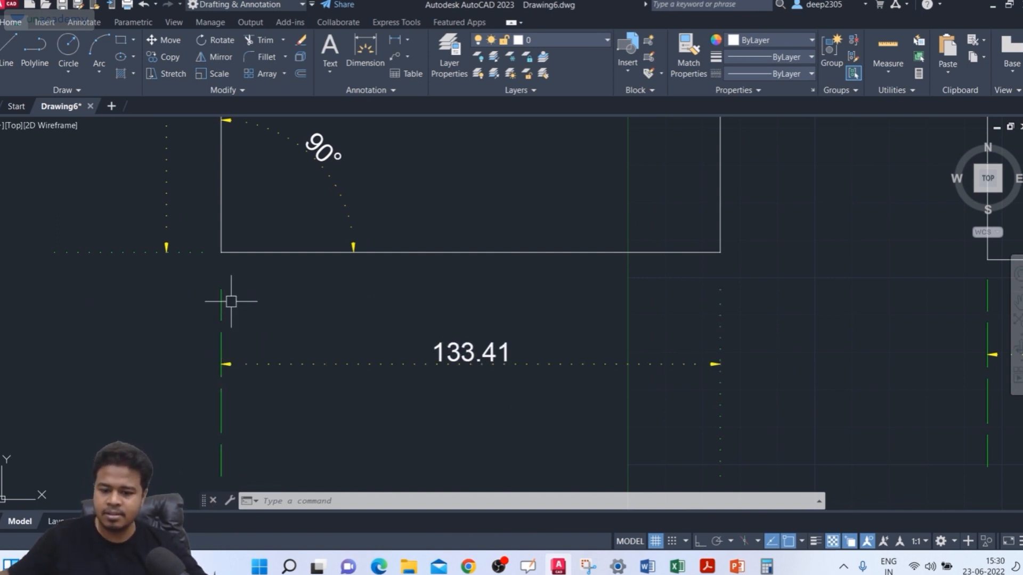
text(d)
key(Return)
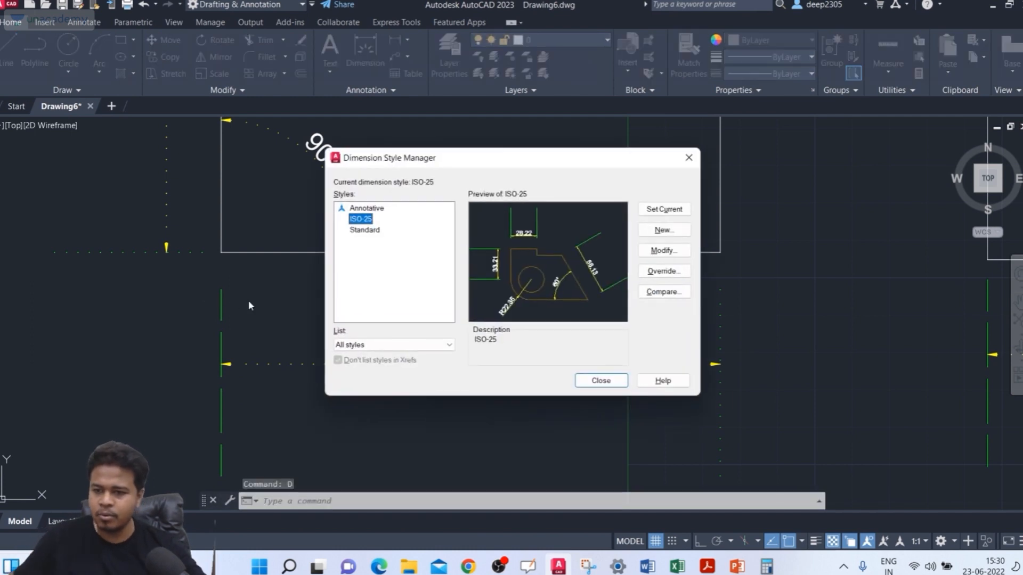
click(650, 255)
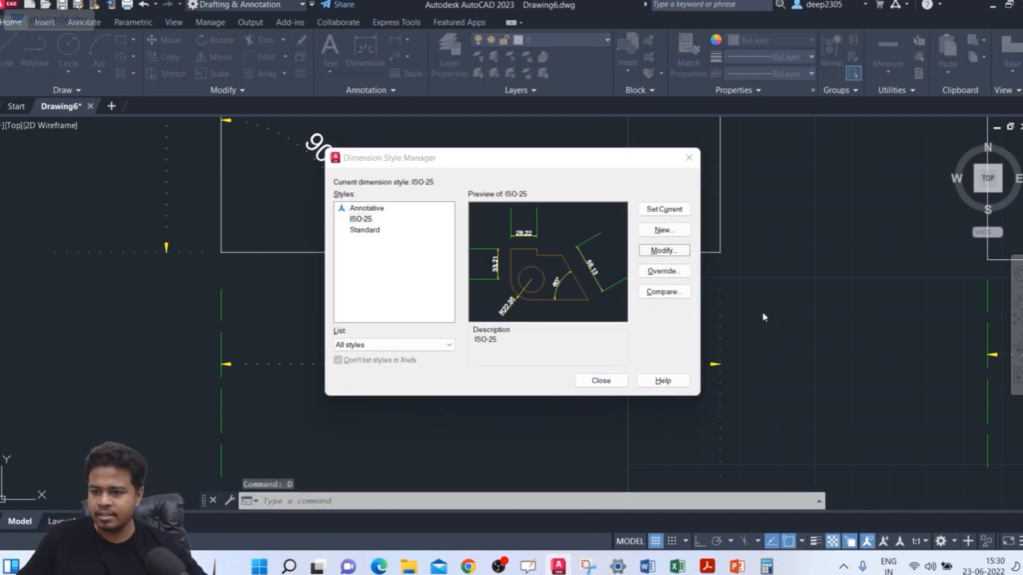
double_click(859, 366)
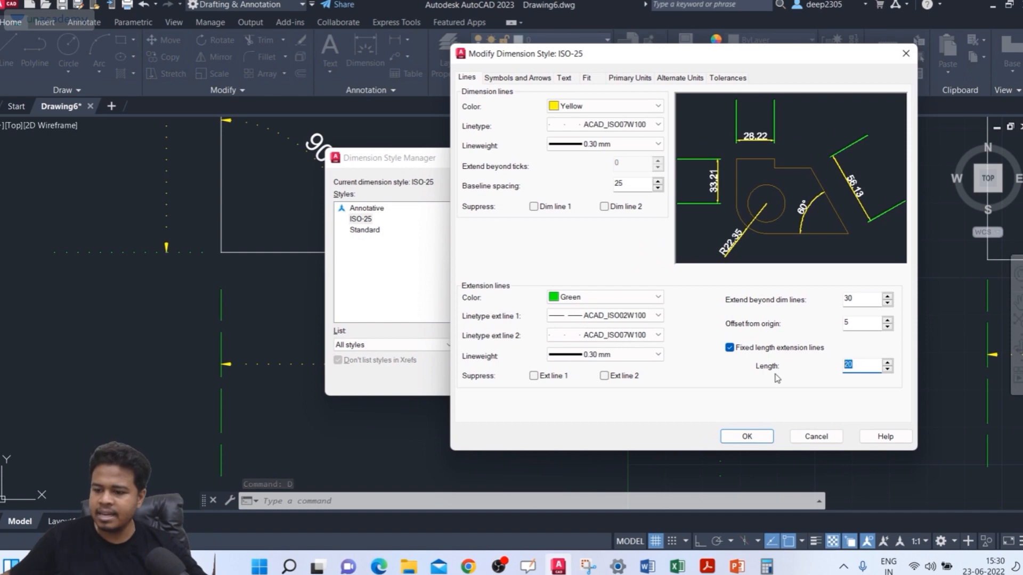
text(4)
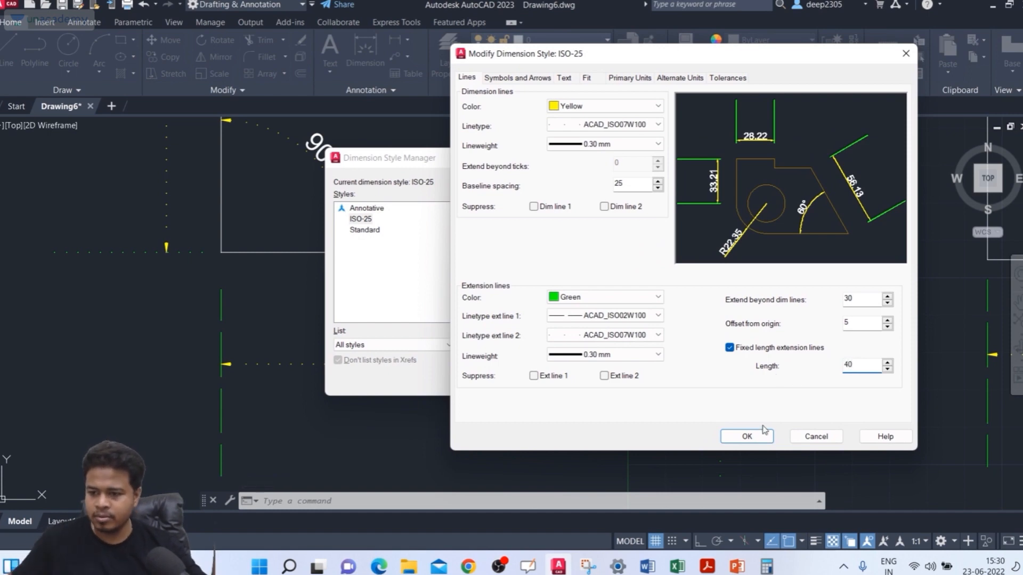
click(747, 436)
click(599, 378)
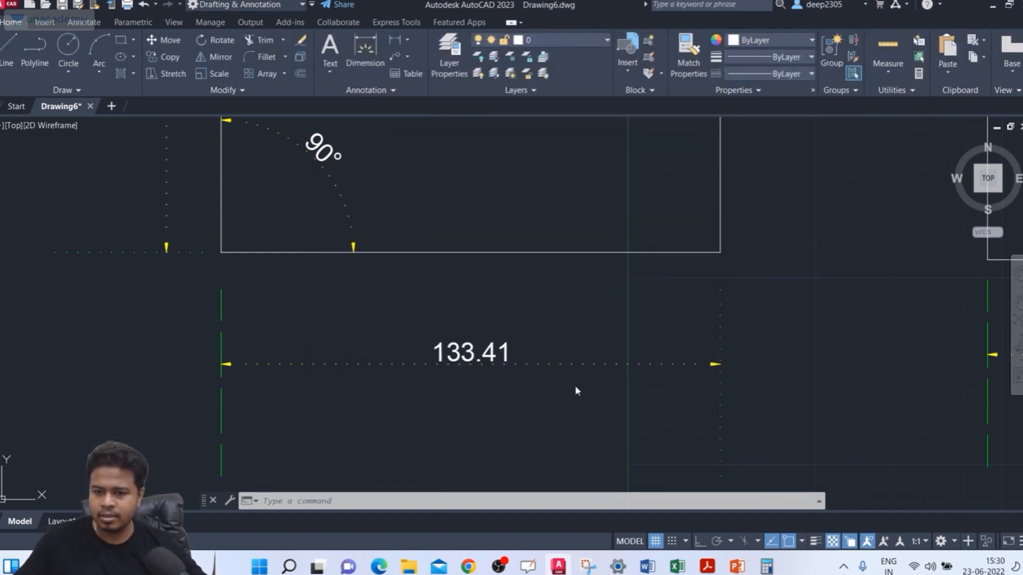
Step: Examine the start of the extension lines below the first and second rectangles
scroll(228, 297, down, 2)
middle_drag(228, 296, 255, 299)
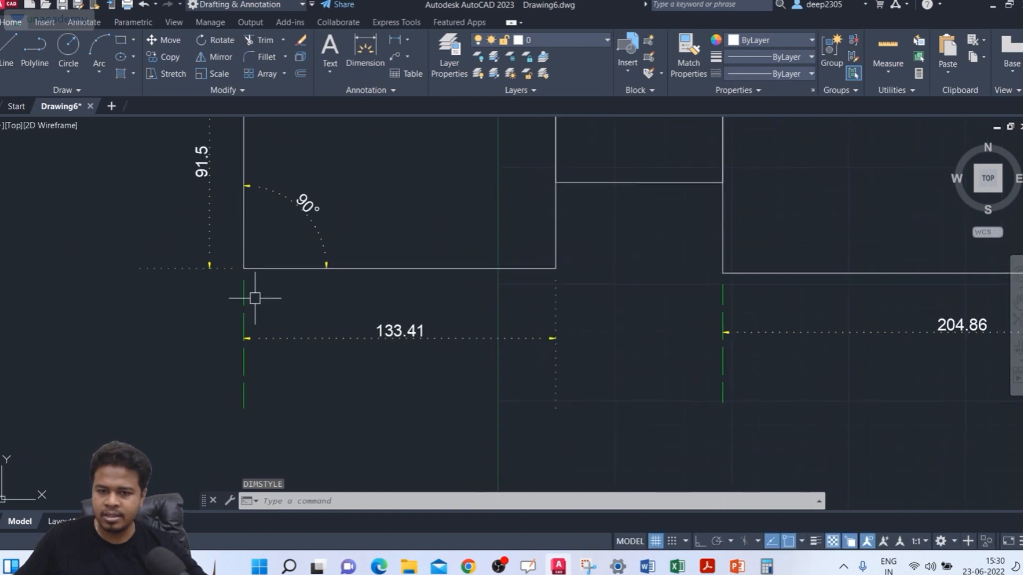
scroll(255, 299, up, 4)
scroll(250, 297, down, 4)
middle_drag(719, 299, 675, 299)
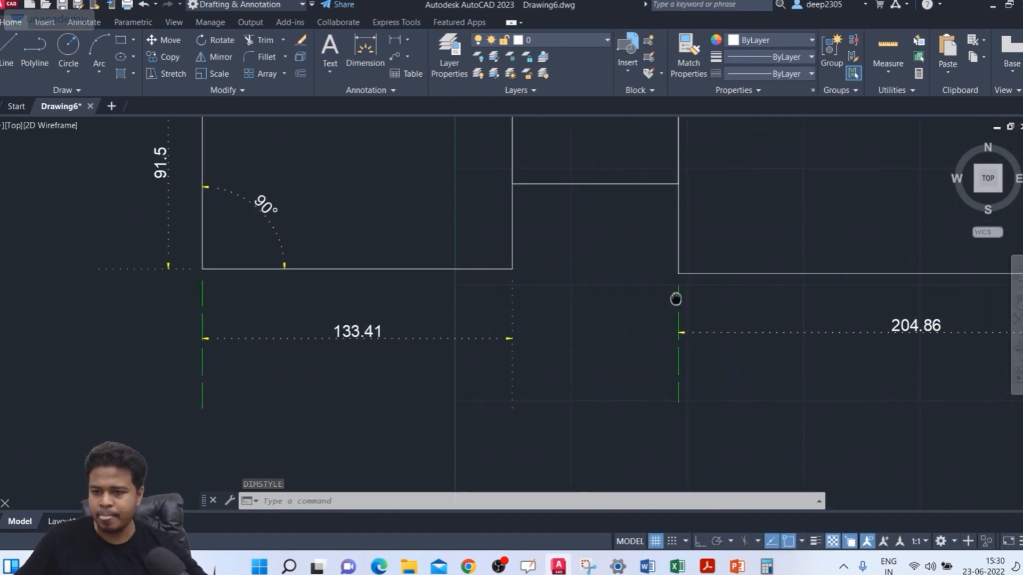
scroll(203, 343, up, 4)
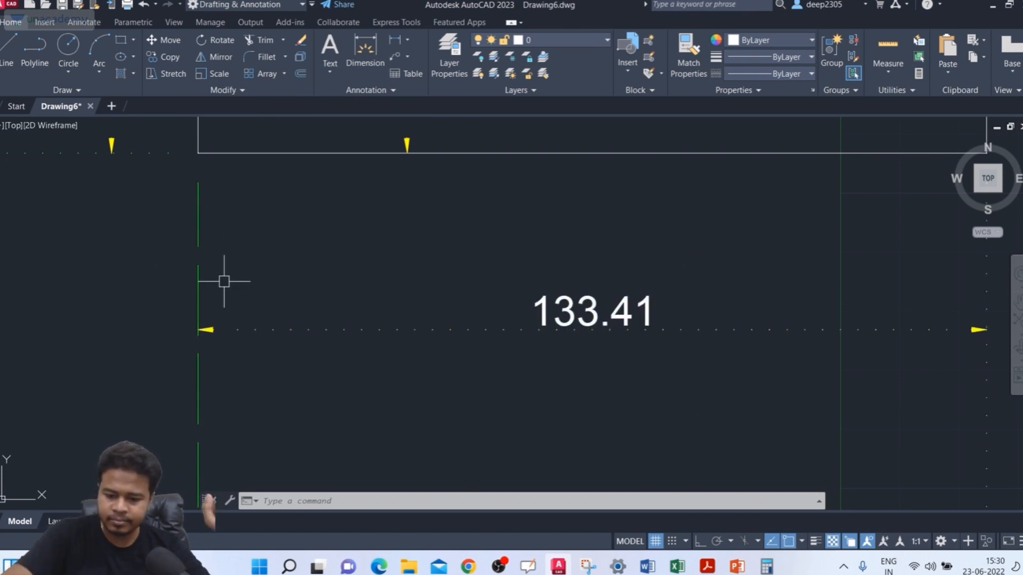
Step: Set the fixed extension line length of the ISO-25 style to 100 and close the Dimension Style Manager
text(D)
key(Return)
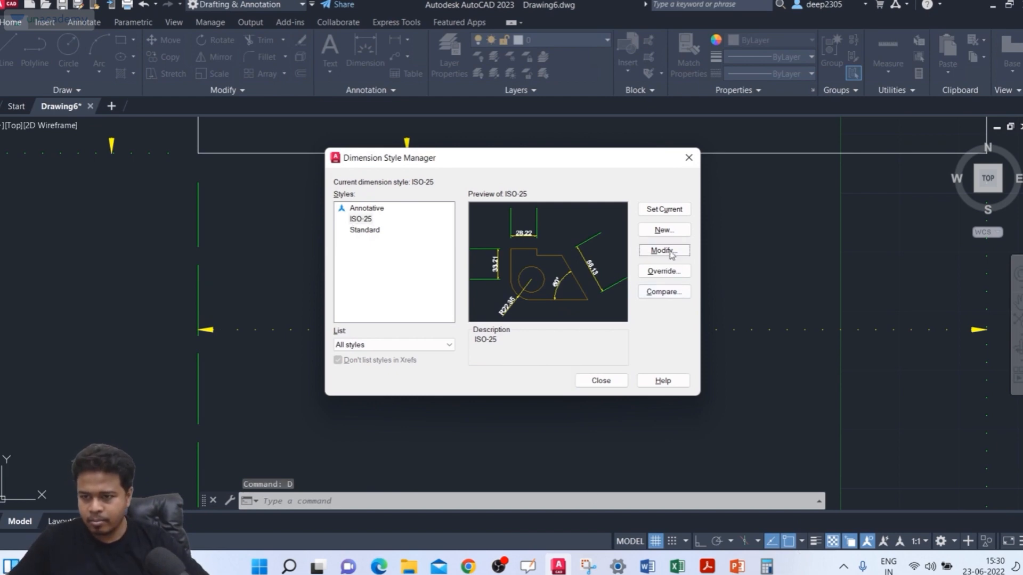
click(665, 250)
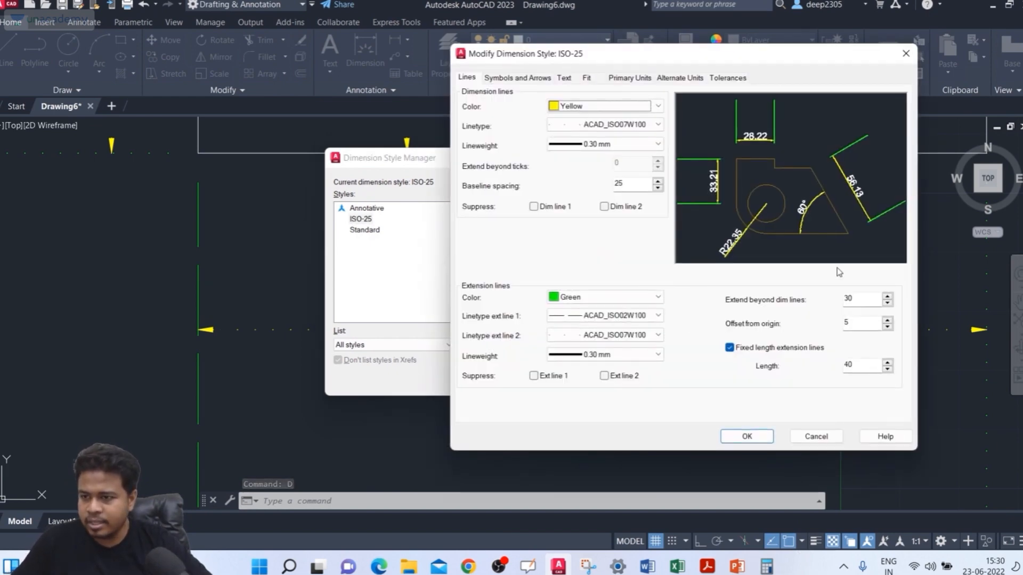
click(864, 323)
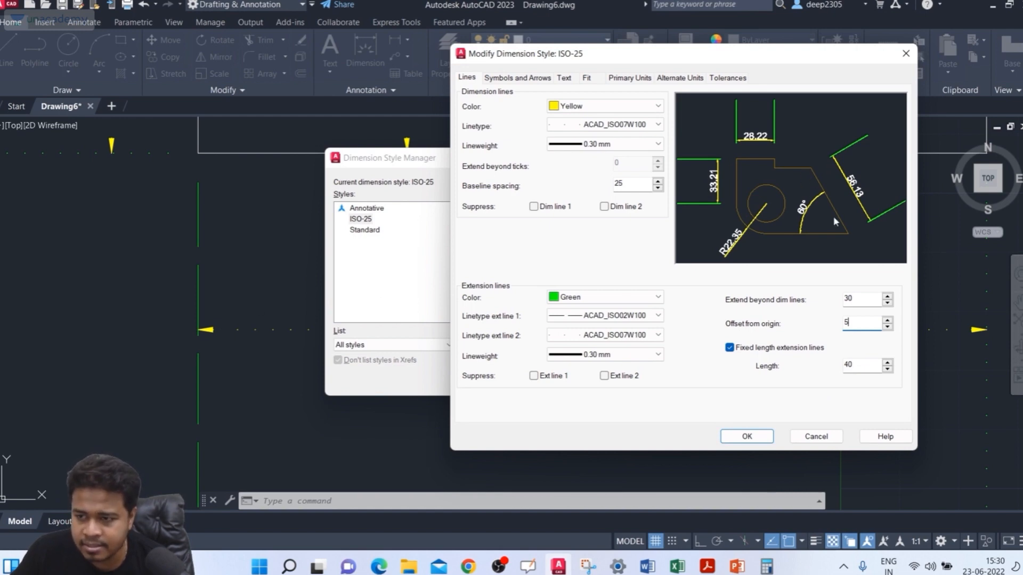
key(Tab)
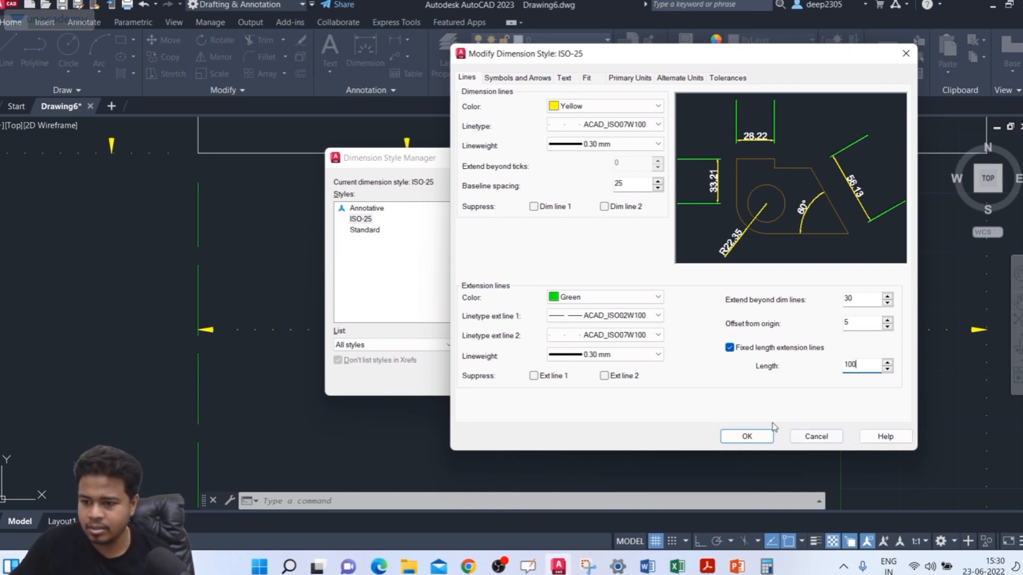
click(746, 437)
click(599, 381)
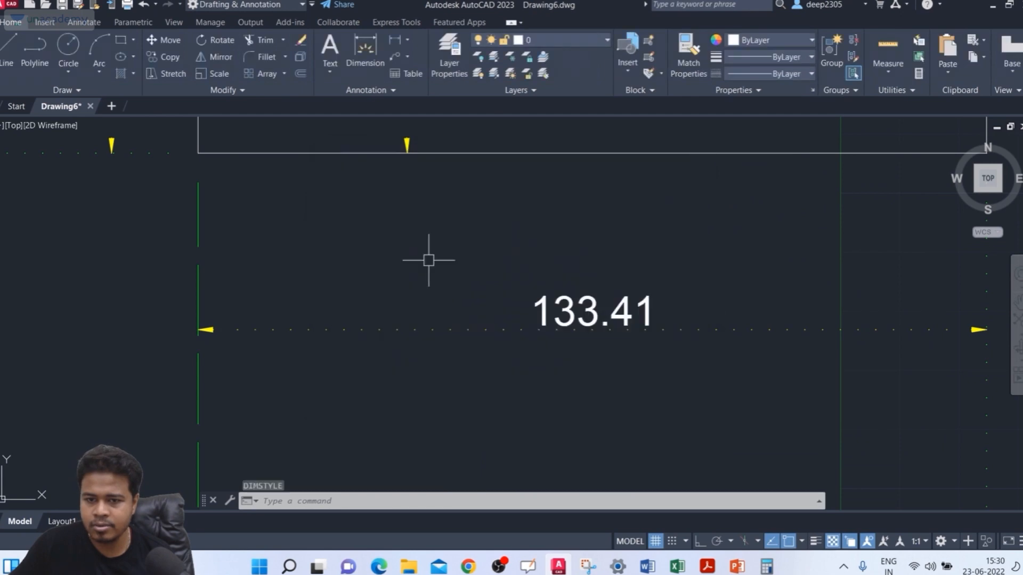
Step: Compare the extension lines of the lower dimensions with the rectangles' bottom edges
scroll(415, 243, down, 3)
middle_drag(404, 230, 384, 219)
middle_drag(566, 208, 532, 215)
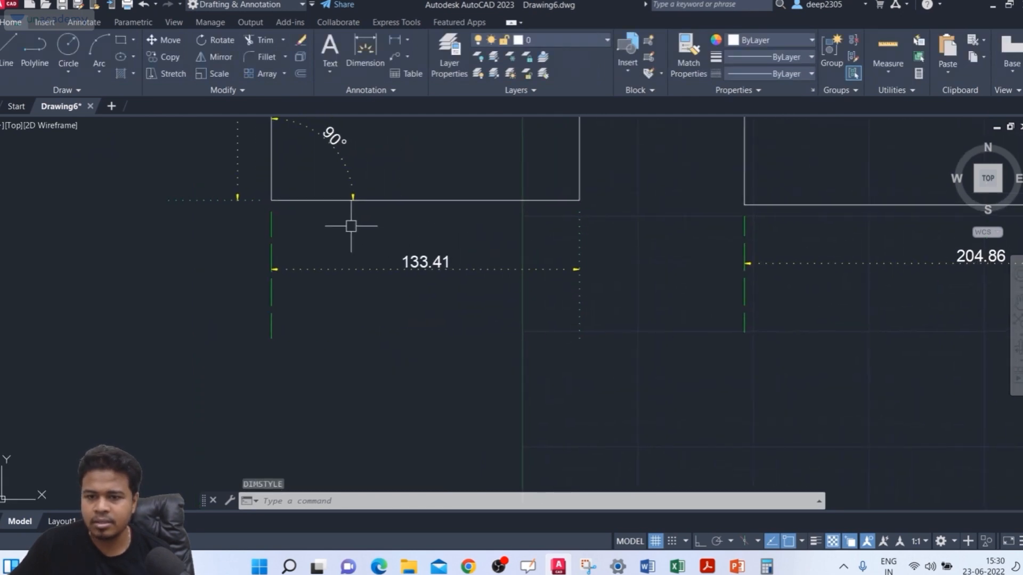
scroll(321, 223, up, 2)
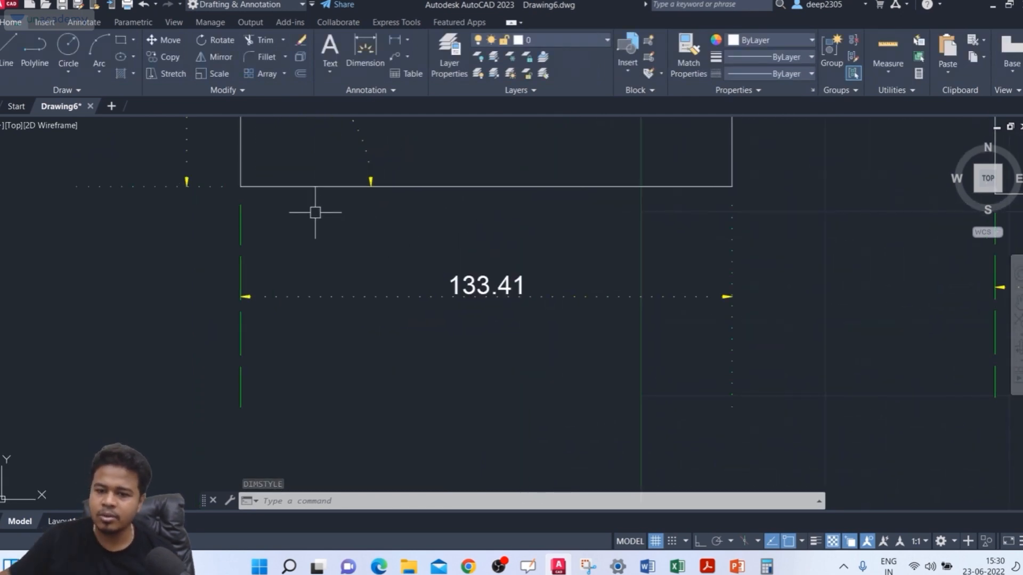
scroll(320, 261, down, 2)
middle_drag(322, 282, 324, 338)
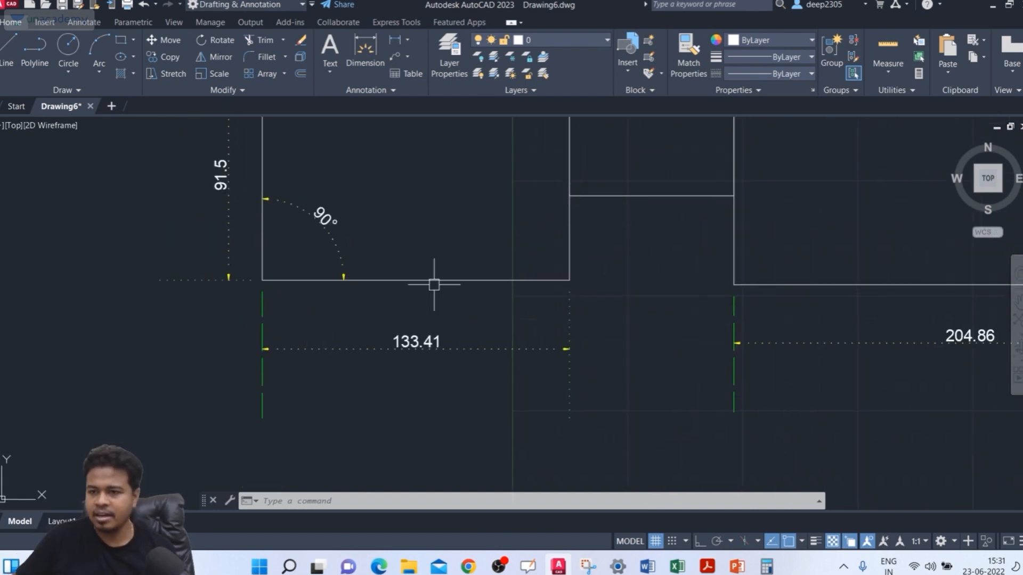
Step: Set the fixed extension line length of the ISO-25 style to 15 and close the Dimension Style Manager
scroll(434, 287, down, 8)
scroll(376, 326, up, 8)
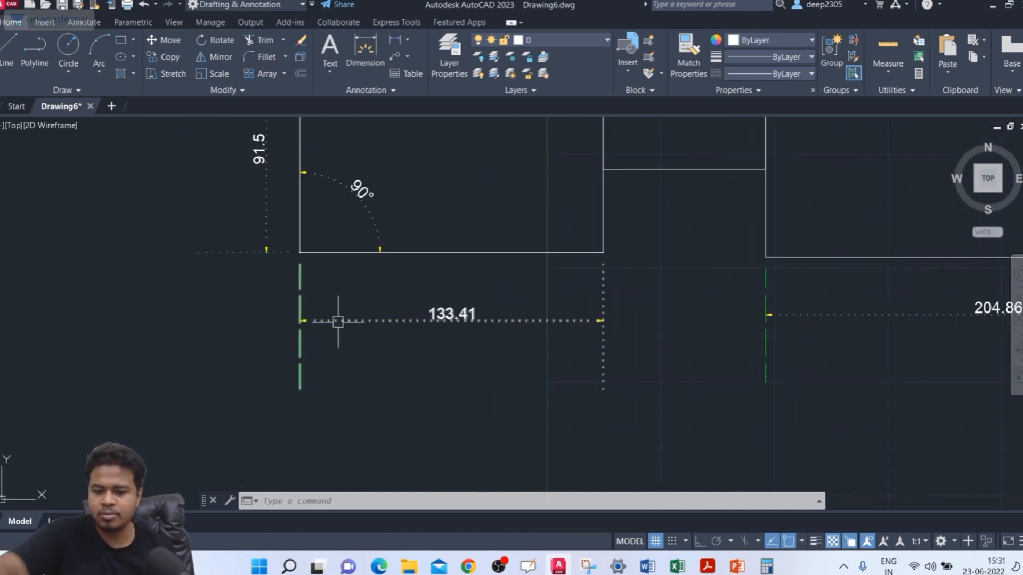
text(d)
key(Return)
click(671, 252)
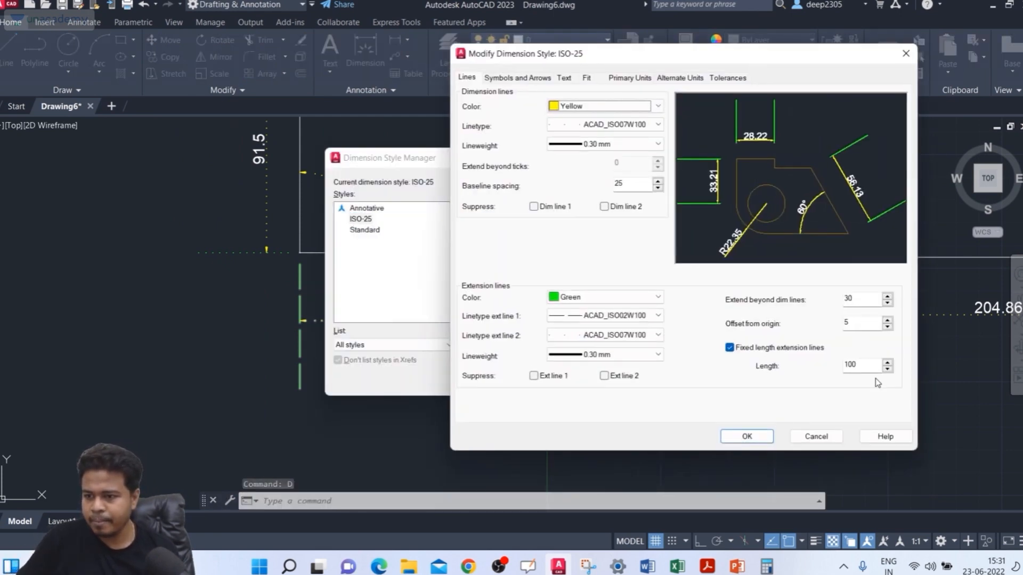
drag(875, 367, 791, 355)
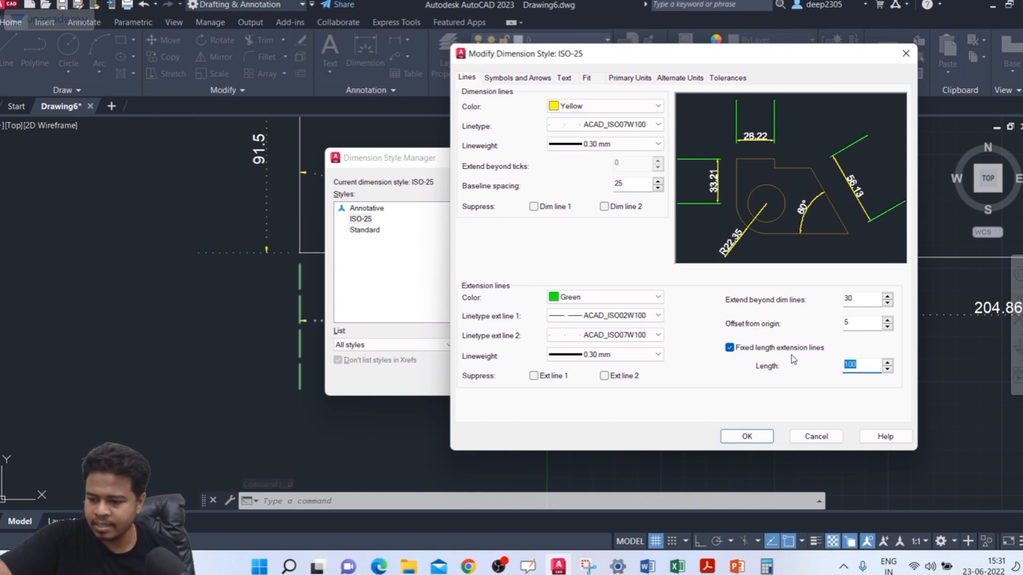
text(20)
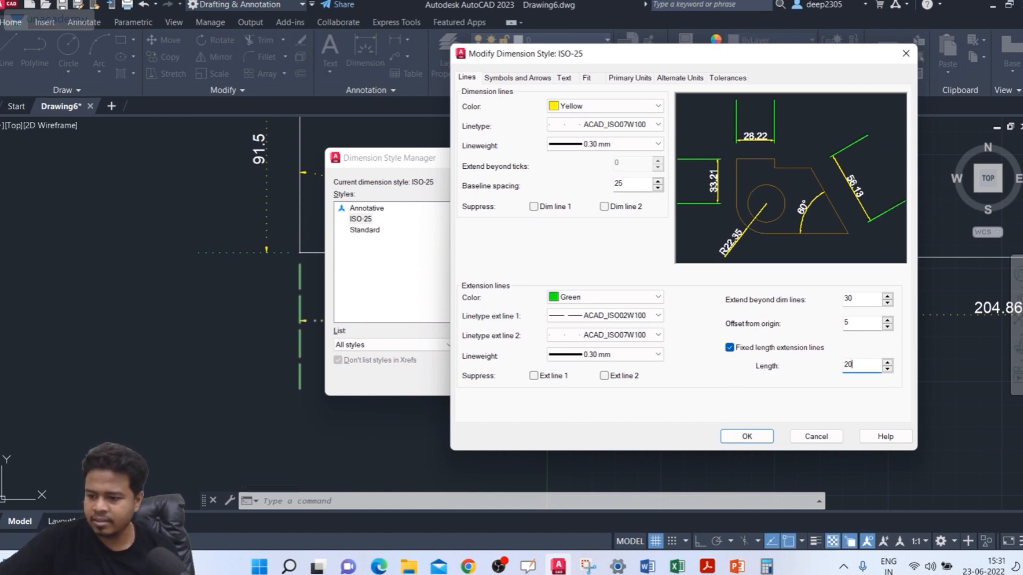
click(730, 434)
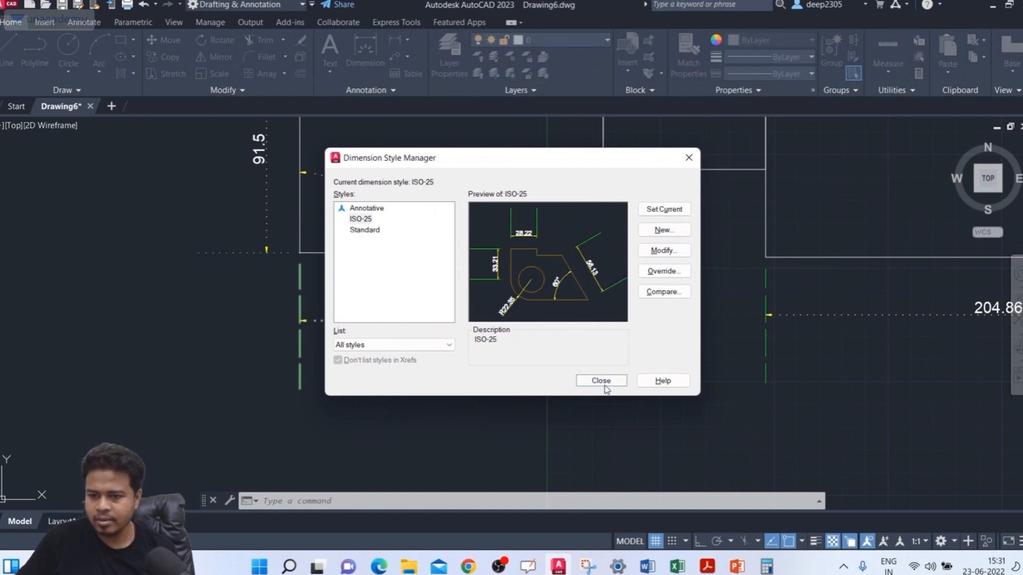
click(602, 380)
middle_drag(317, 277, 332, 268)
scroll(333, 268, up, 2)
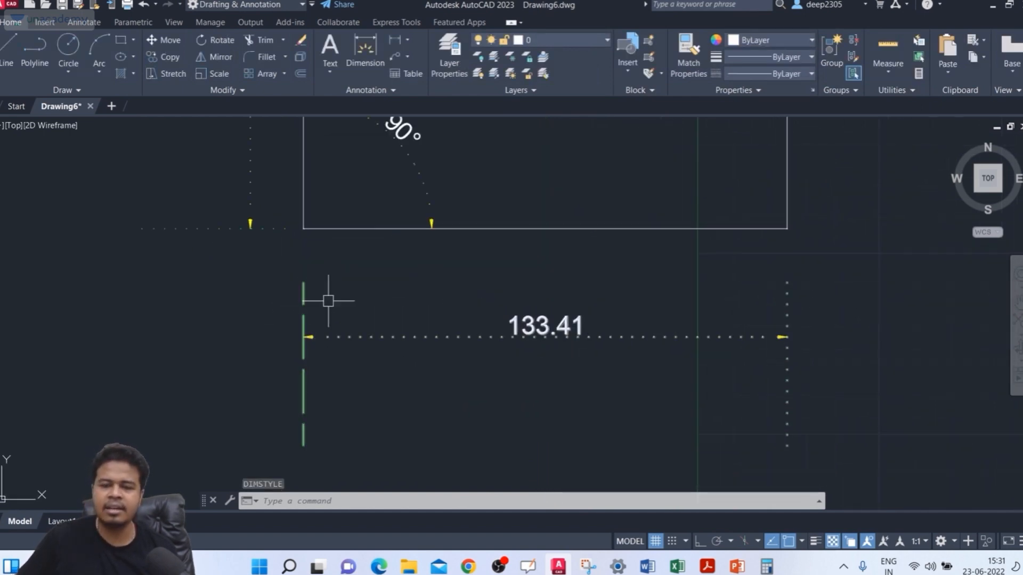
Step: Modify the ISO-25 style to use Architectural tick for the first and second arrowheads
text(D)
key(Return)
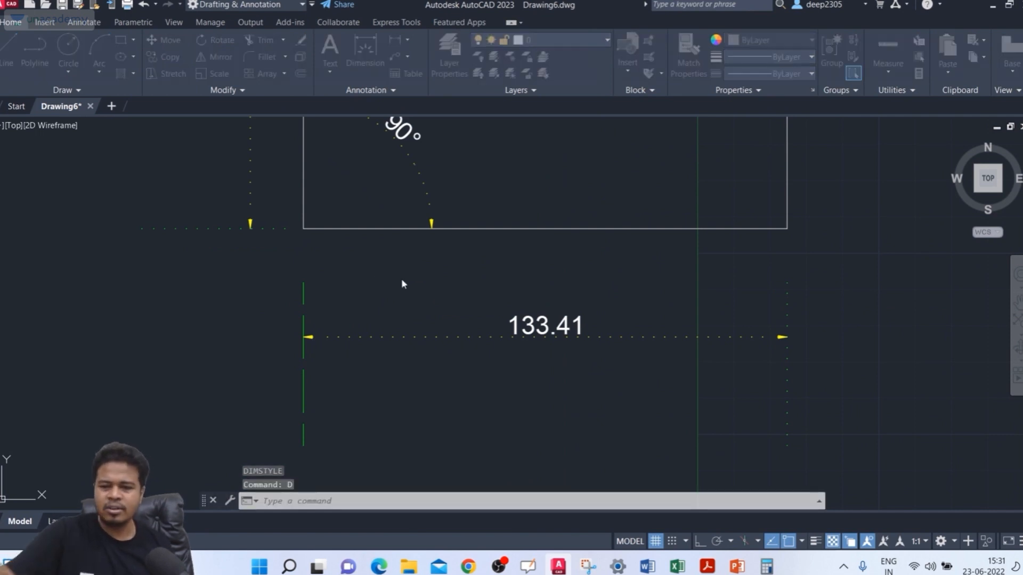
click(652, 249)
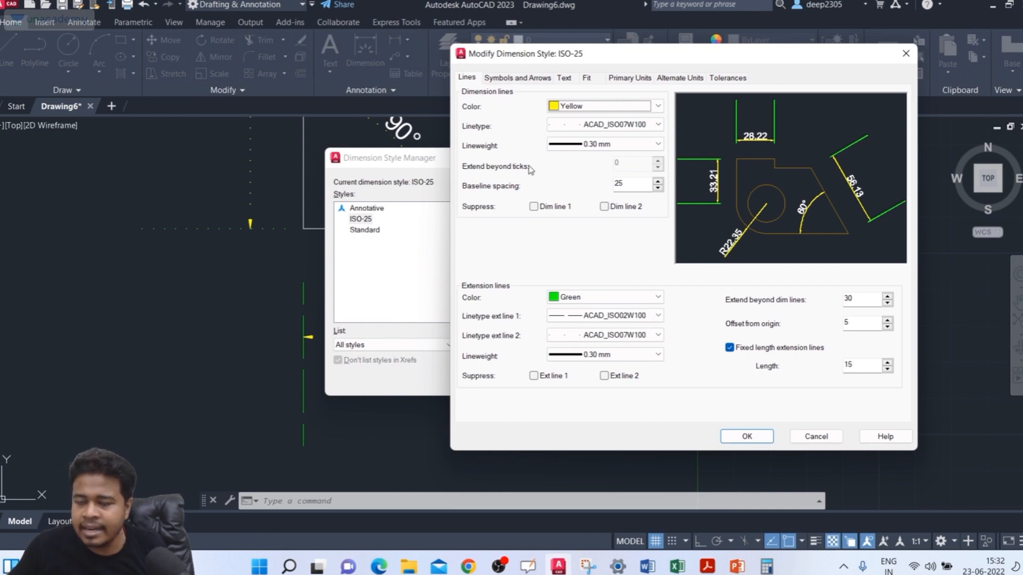
click(513, 78)
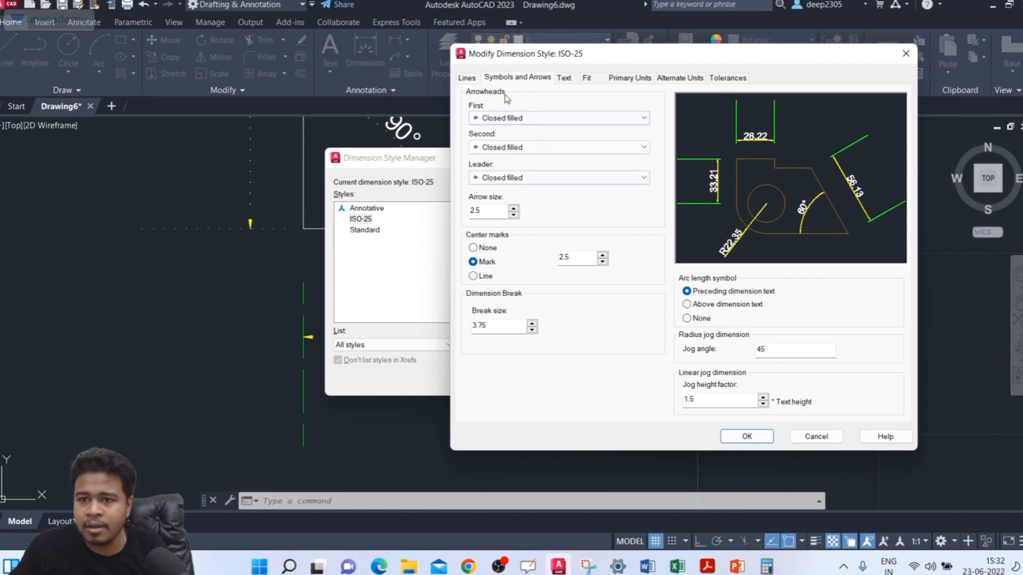
click(513, 118)
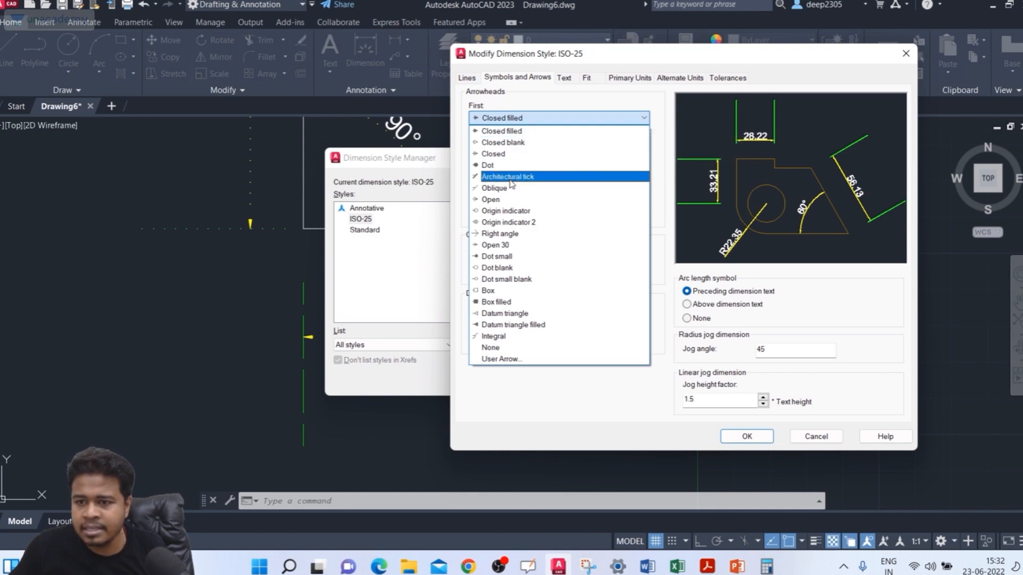
click(534, 177)
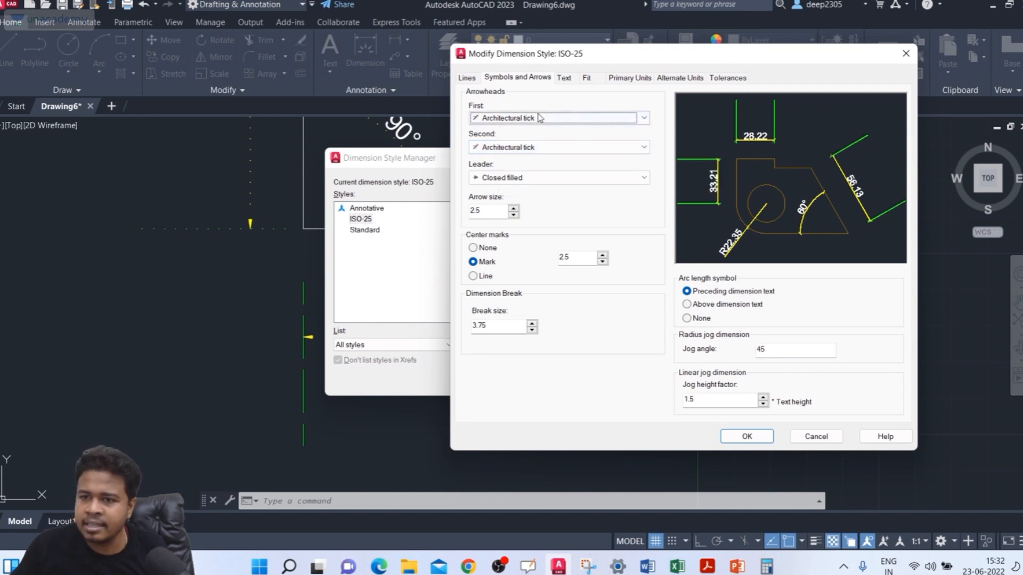
Step: Extend the ISO-25 dimension lines beyond the ticks by 15, trying 10 first, and close the Dimension Style Manager
click(467, 78)
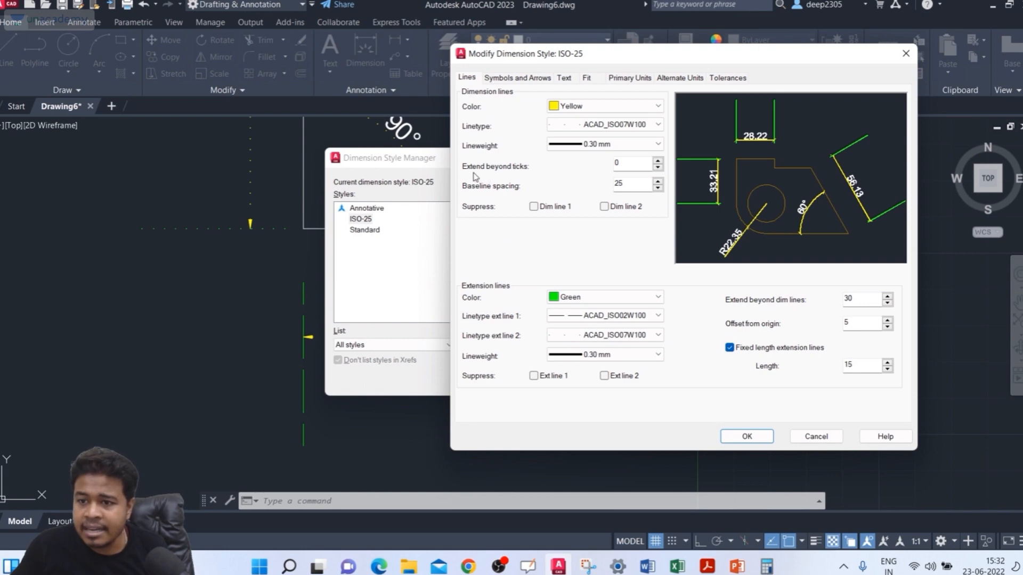
double_click(628, 161)
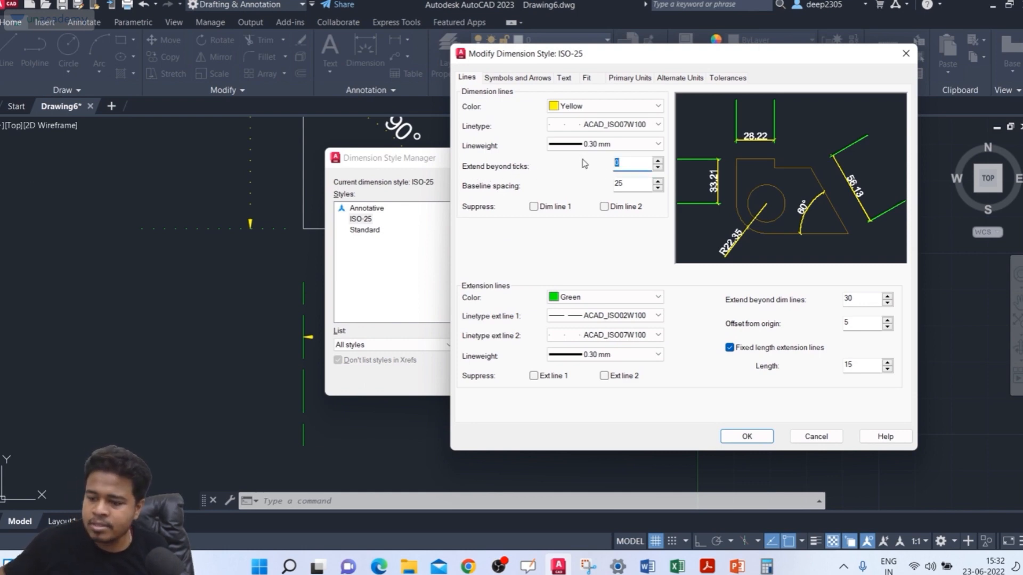
text(1)
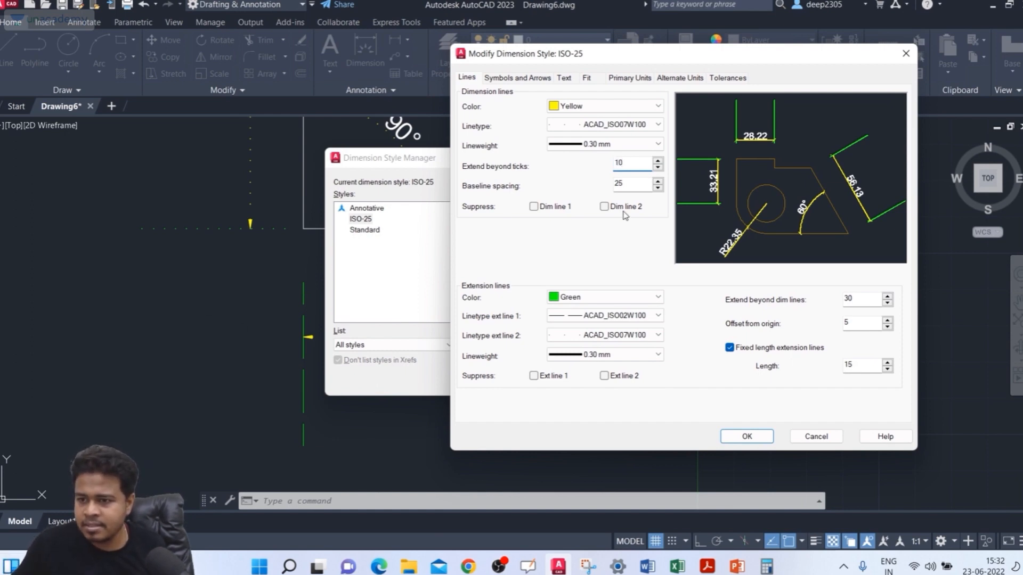
click(629, 181)
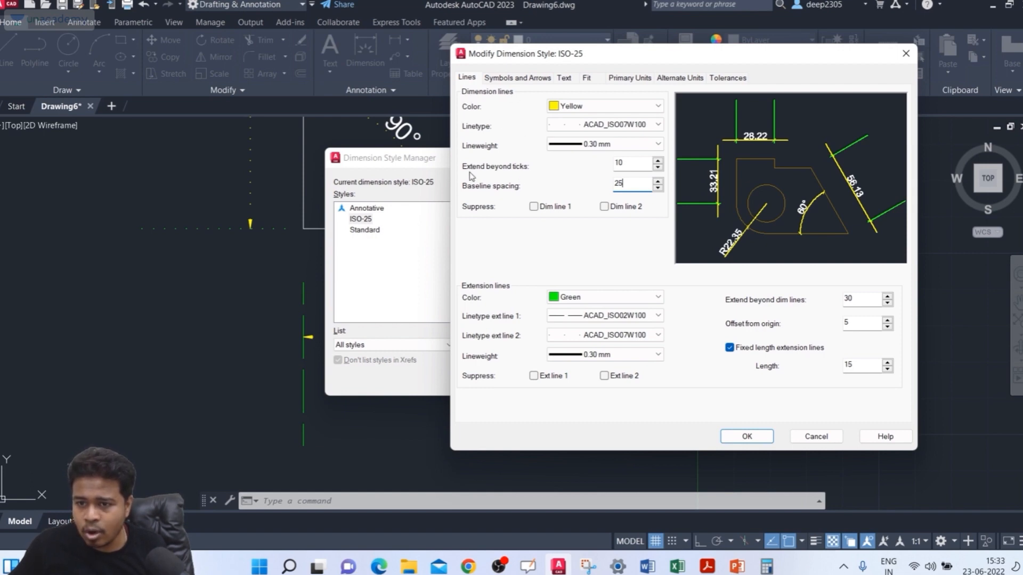
double_click(626, 165)
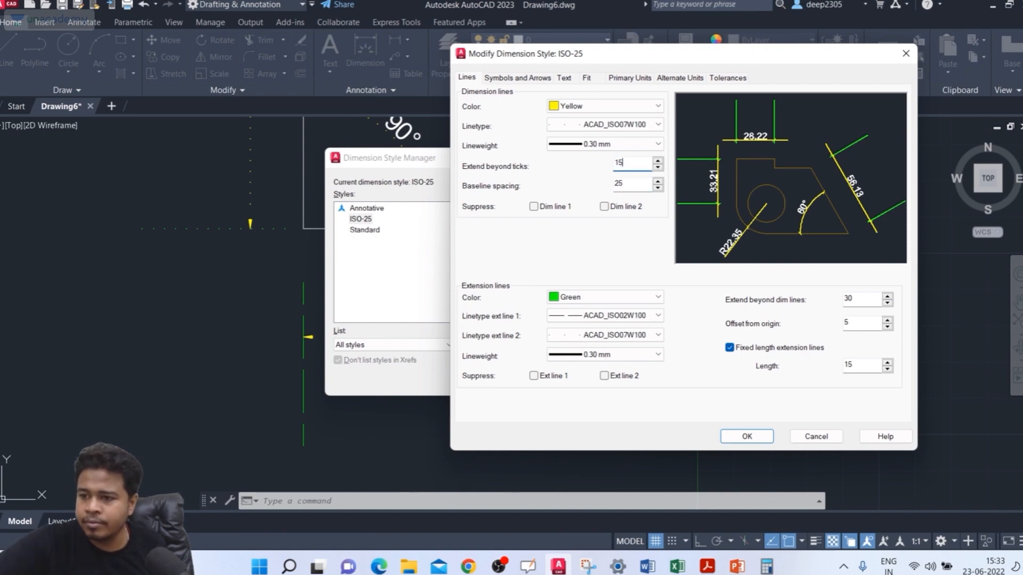
click(636, 183)
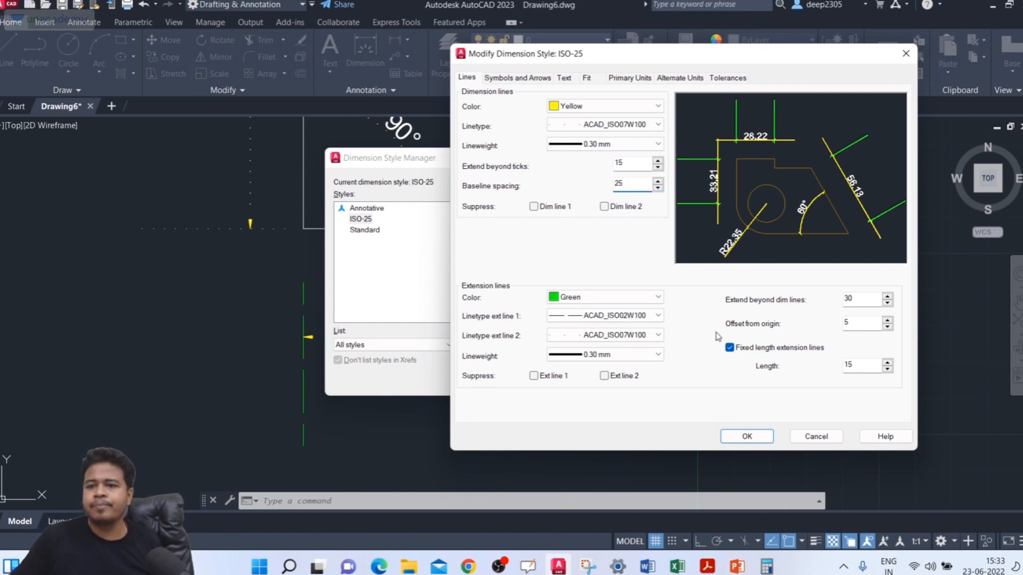
click(741, 436)
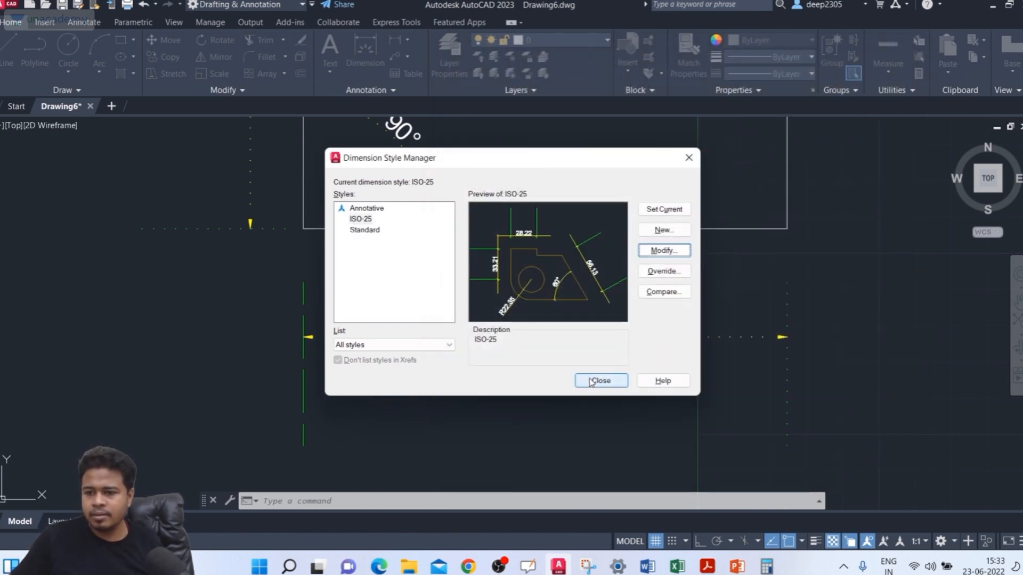
click(594, 380)
Step: Examine how the dimension lines extend beyond the tick marks below the rectangles and across the whole drawing
scroll(322, 336, up, 2)
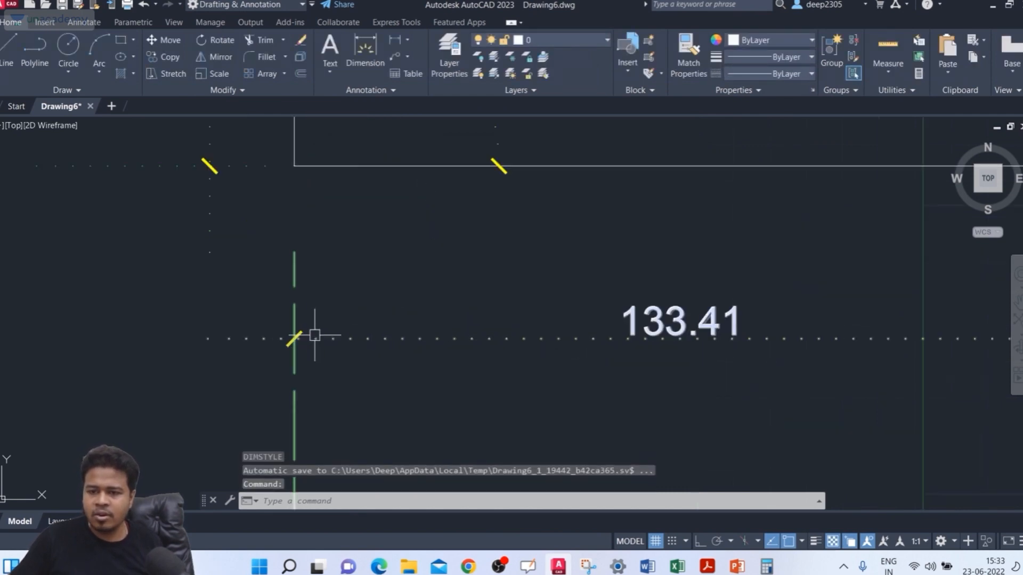
scroll(391, 317, down, 4)
scroll(712, 324, up, 2)
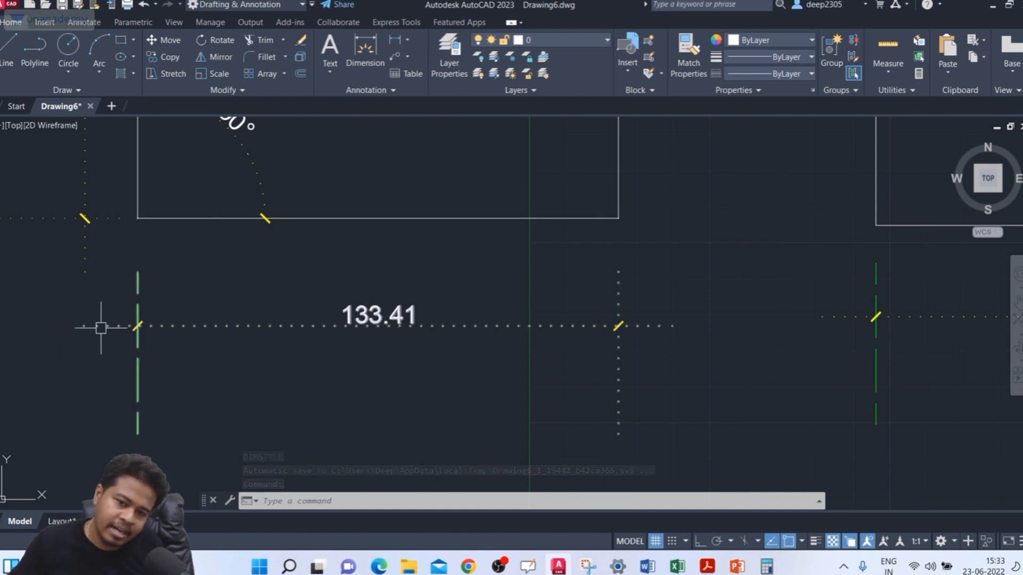
scroll(112, 325, up, 4)
scroll(107, 322, down, 4)
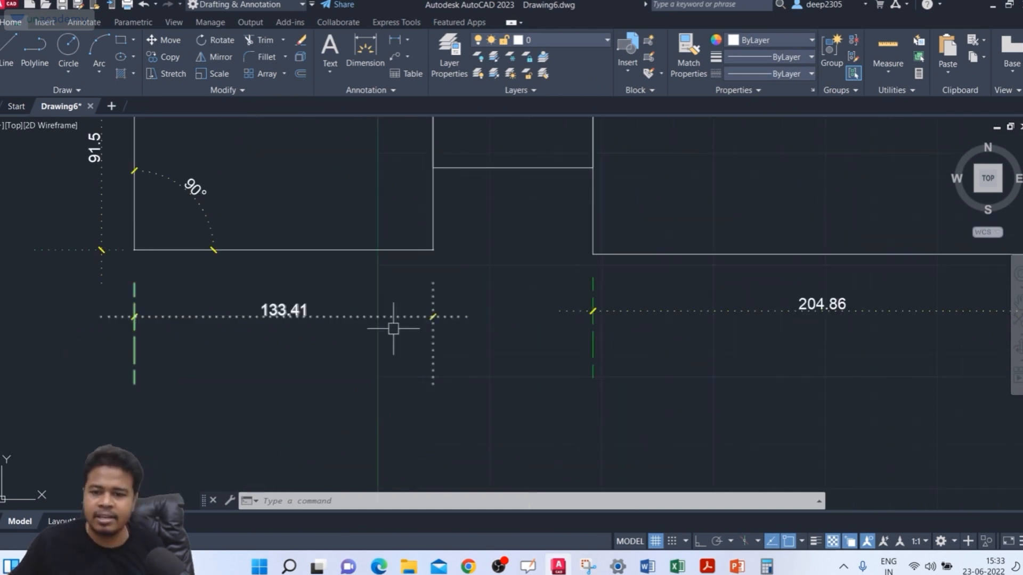
scroll(493, 309, down, 3)
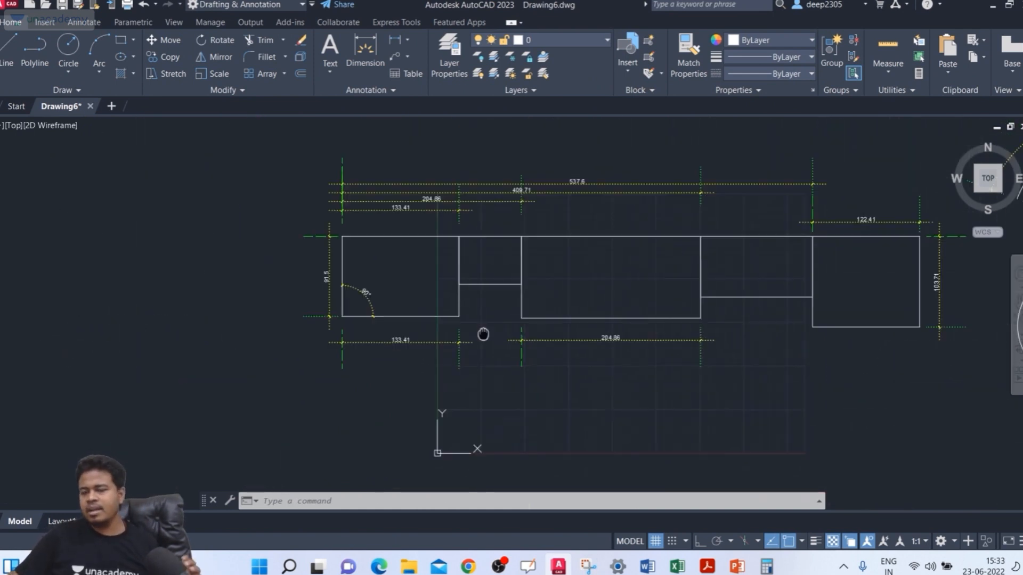
middle_drag(482, 336, 426, 337)
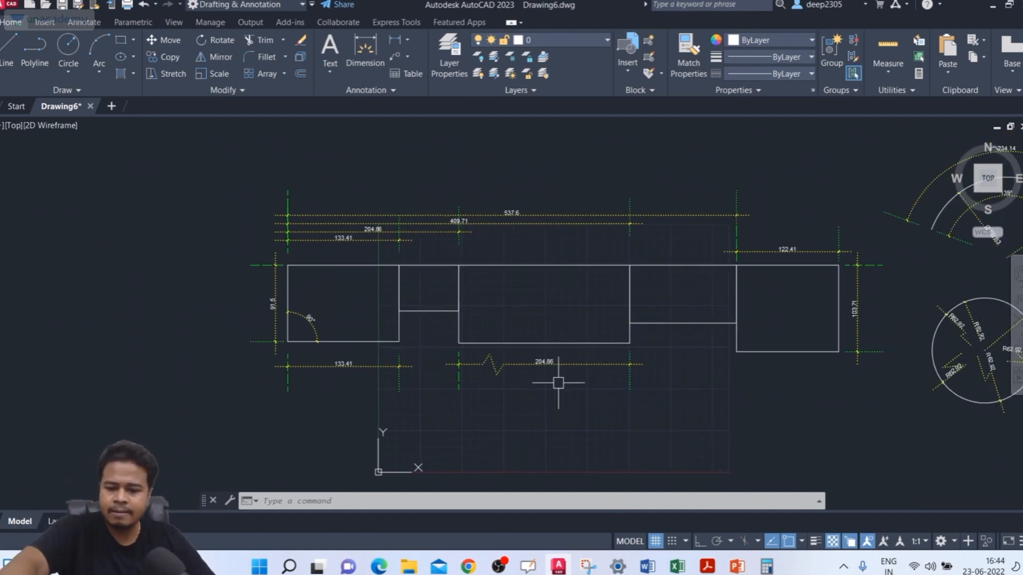
Step: Reopen the ISO-25 style for modification and set the dimension lines' linetype to Continuous
text(d)
key(Return)
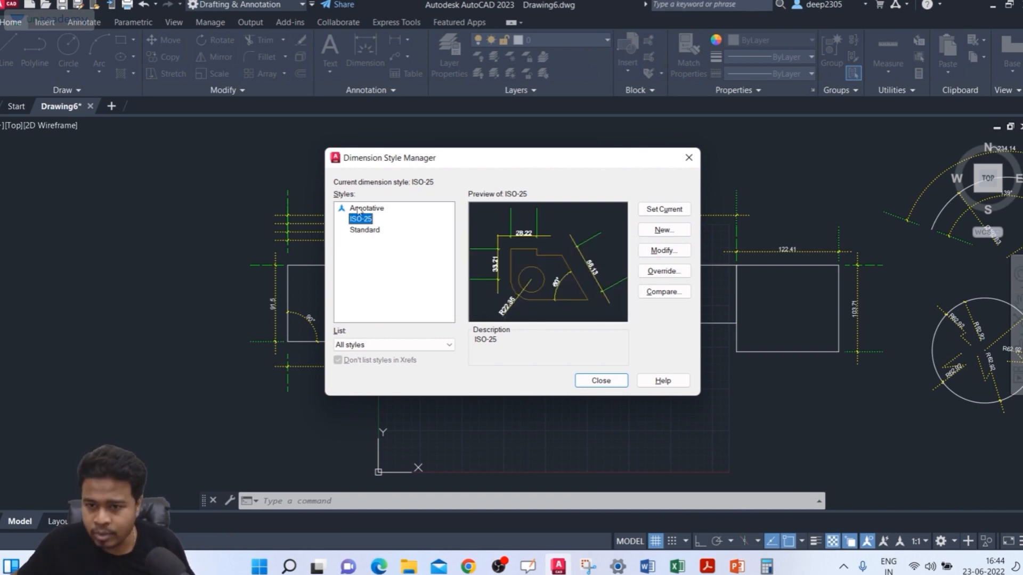
click(654, 251)
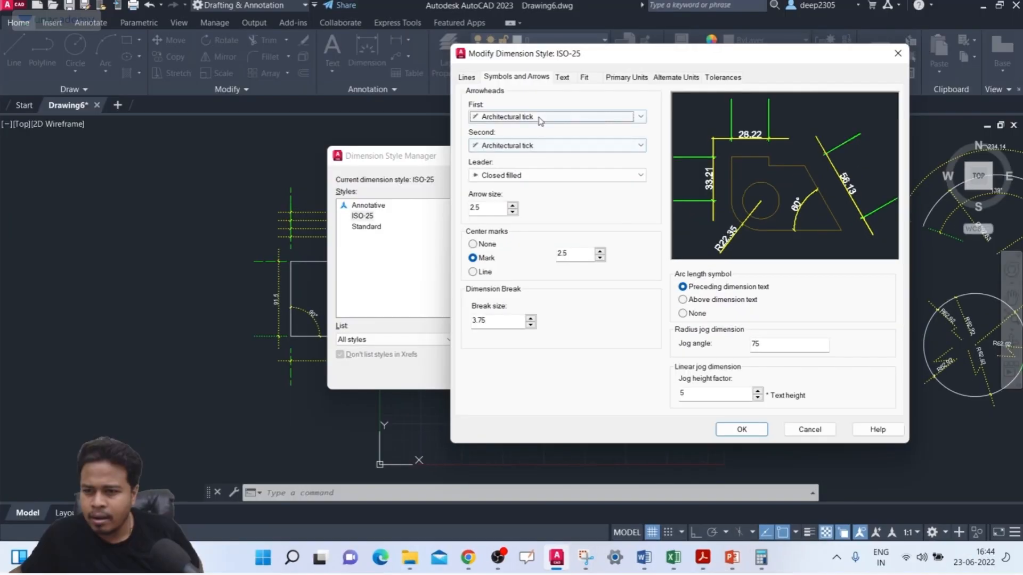
click(541, 117)
click(506, 160)
click(466, 77)
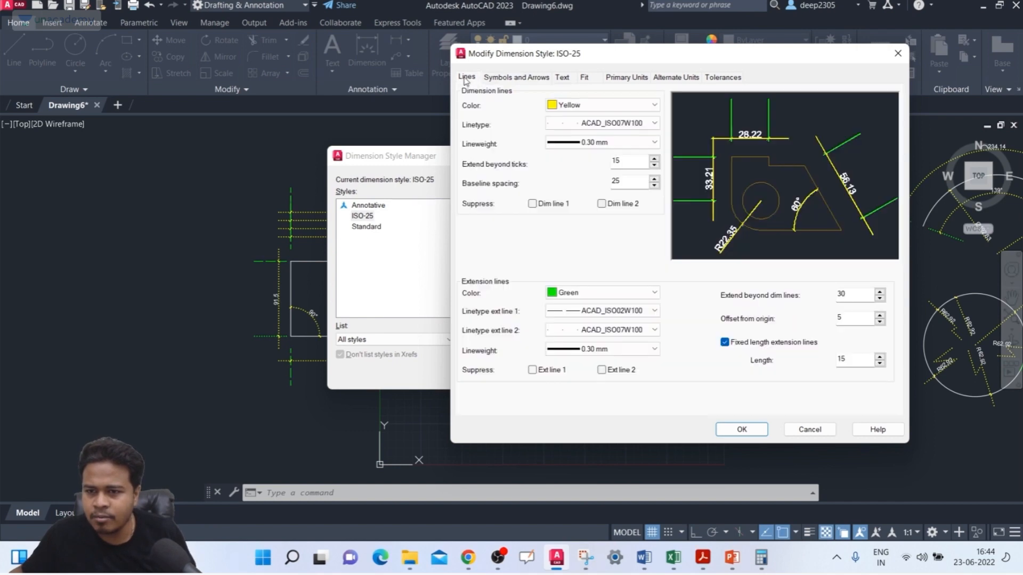
click(605, 126)
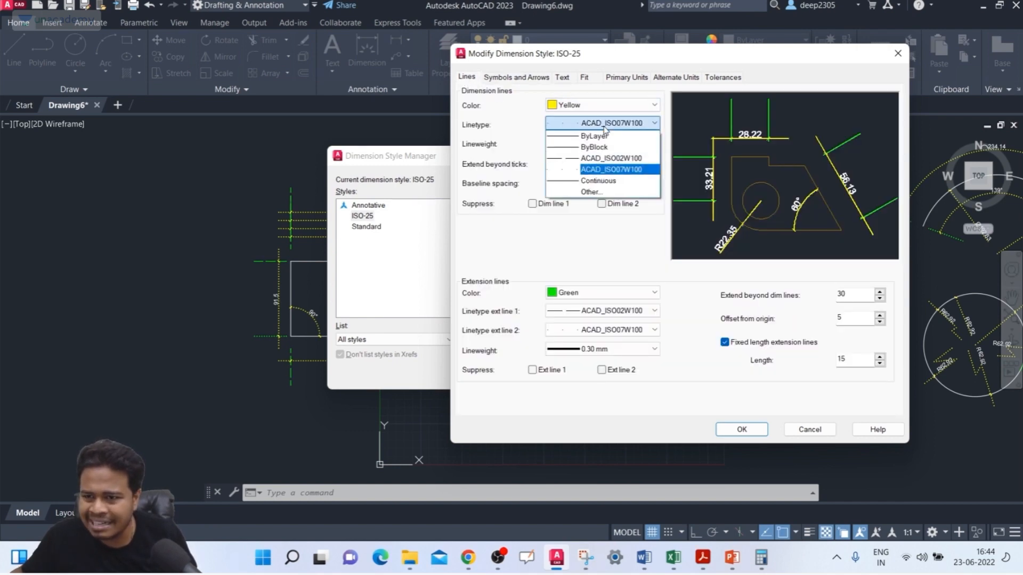
click(595, 181)
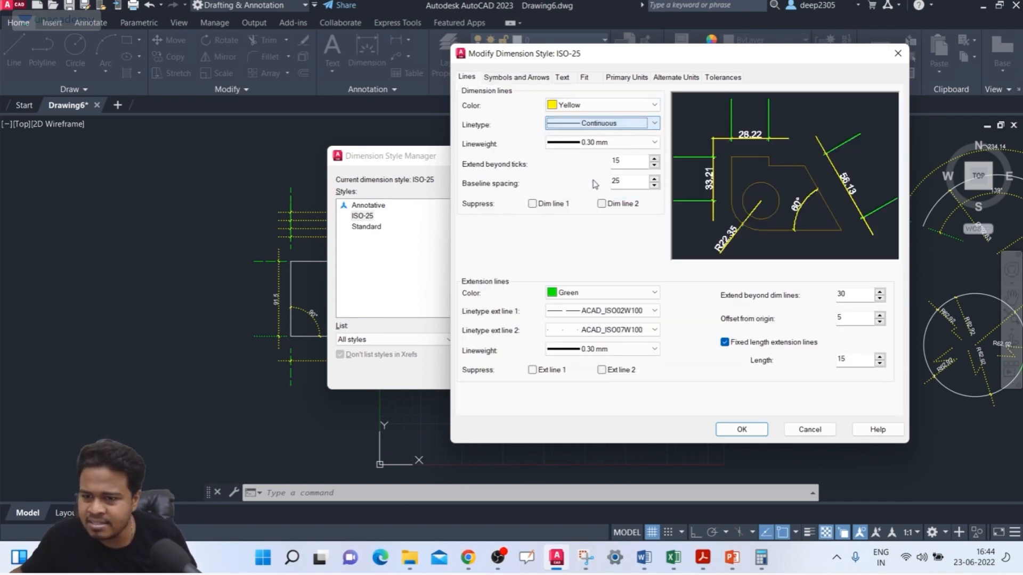
Step: Set the linetypes of extension lines 1 and 2 to Continuous
click(580, 311)
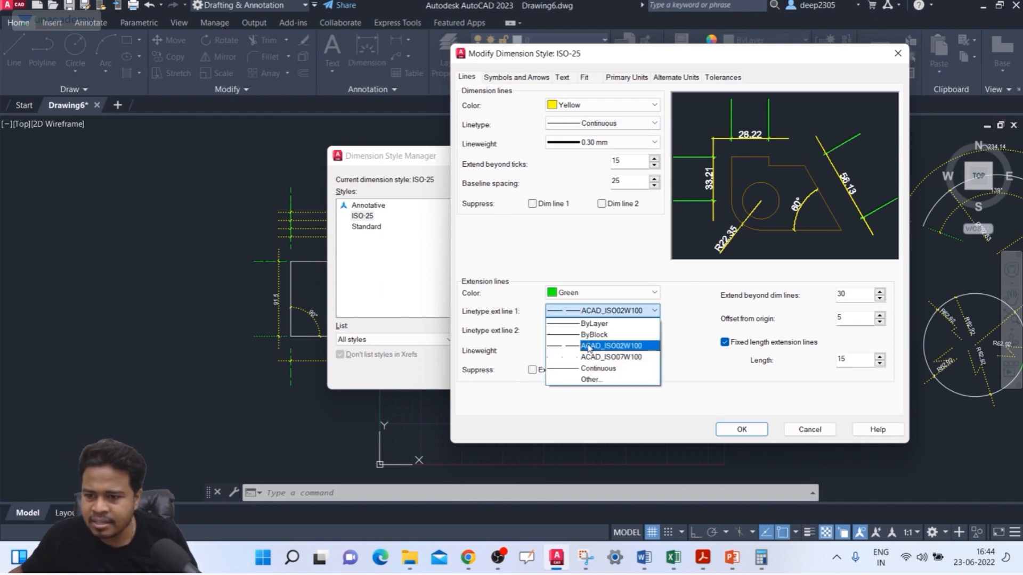
click(595, 368)
click(592, 332)
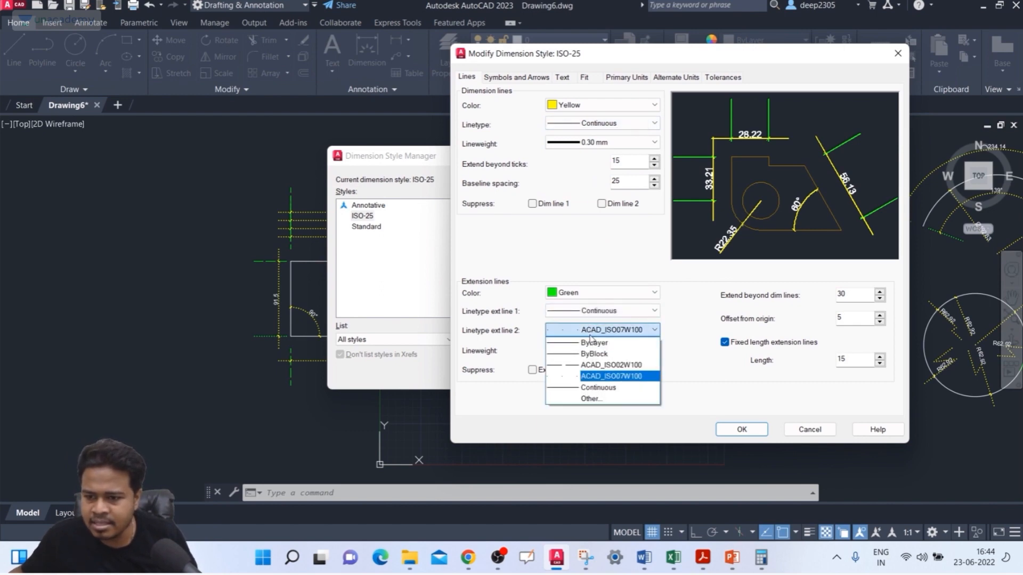
click(590, 389)
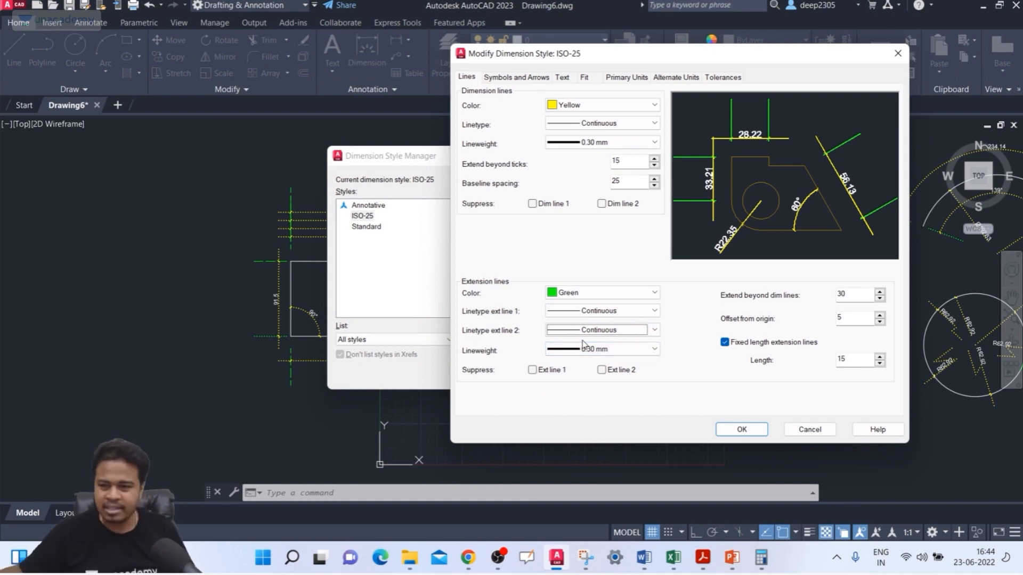
Step: Set the lineweight of both the dimension lines and the extension lines to 0.00 mm
click(602, 142)
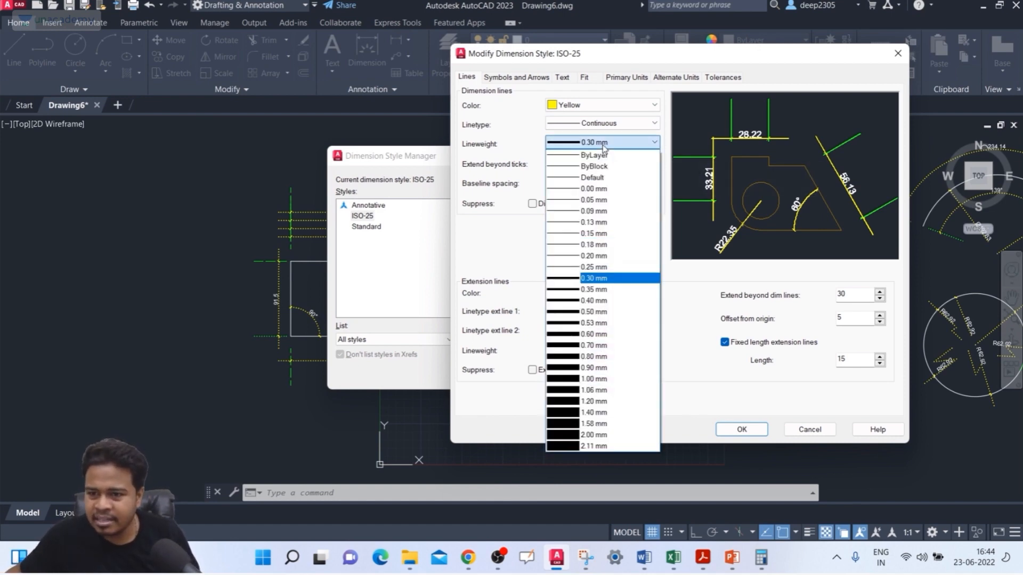
click(598, 189)
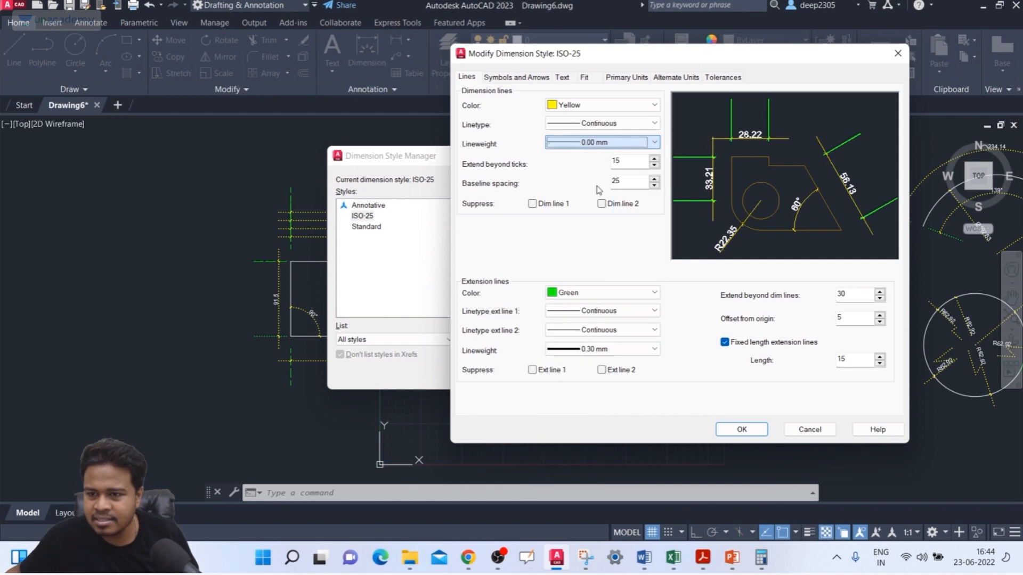
click(605, 350)
click(593, 78)
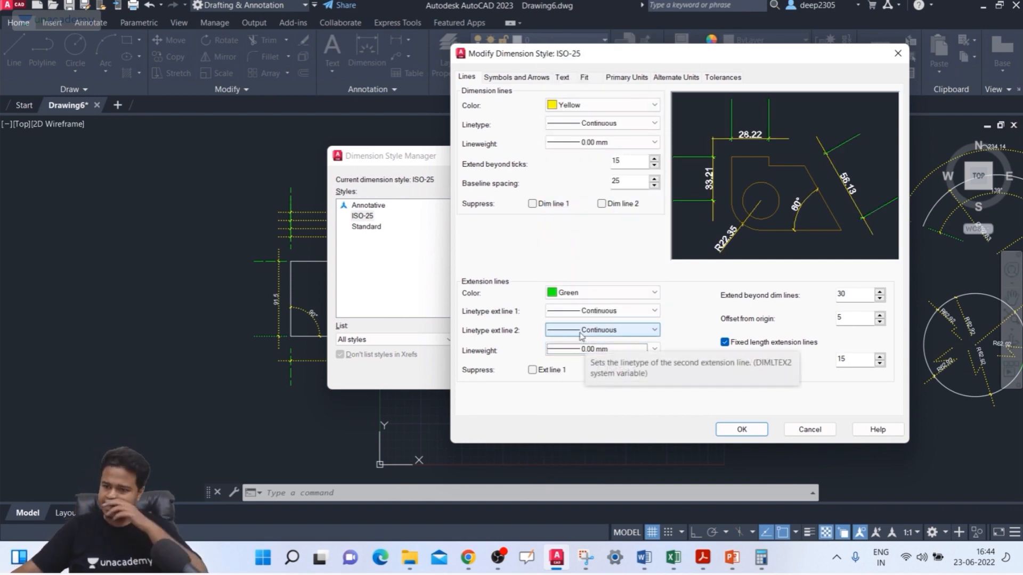
Step: Set the ISO-25 dimension arrowheads to Closed filled with an arrow size of 5 and apply the style to the drawing
click(520, 78)
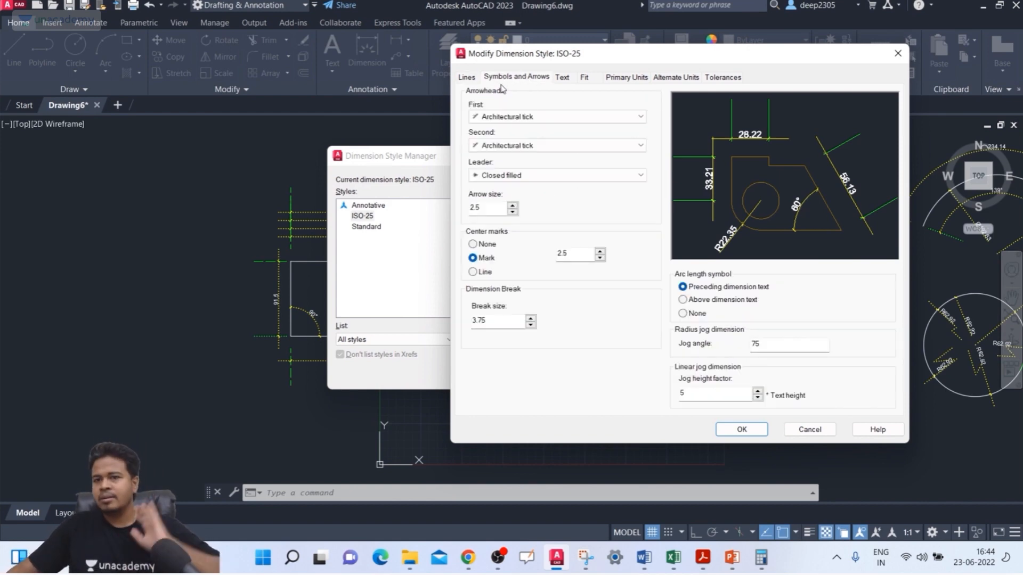
click(534, 118)
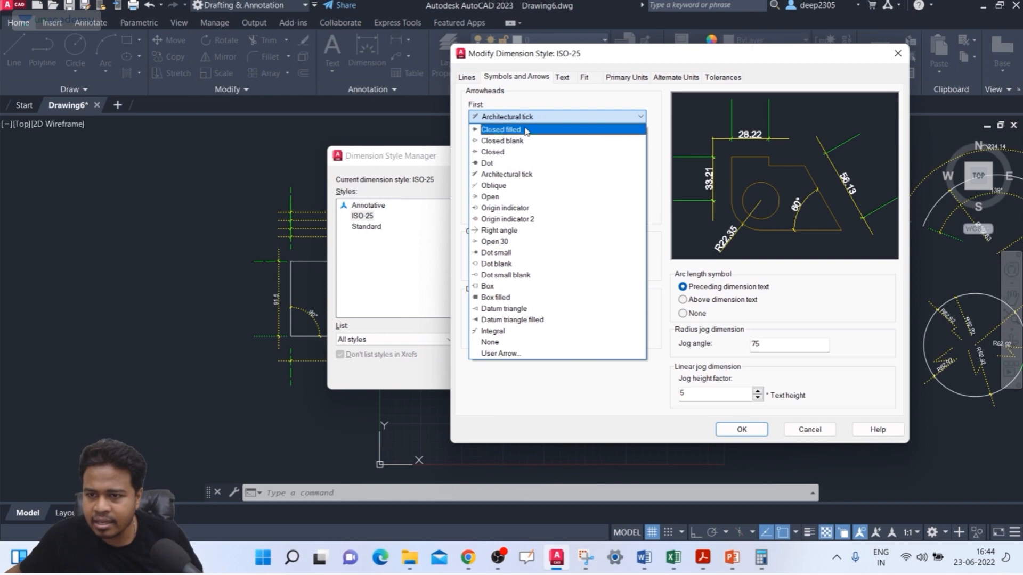
click(525, 130)
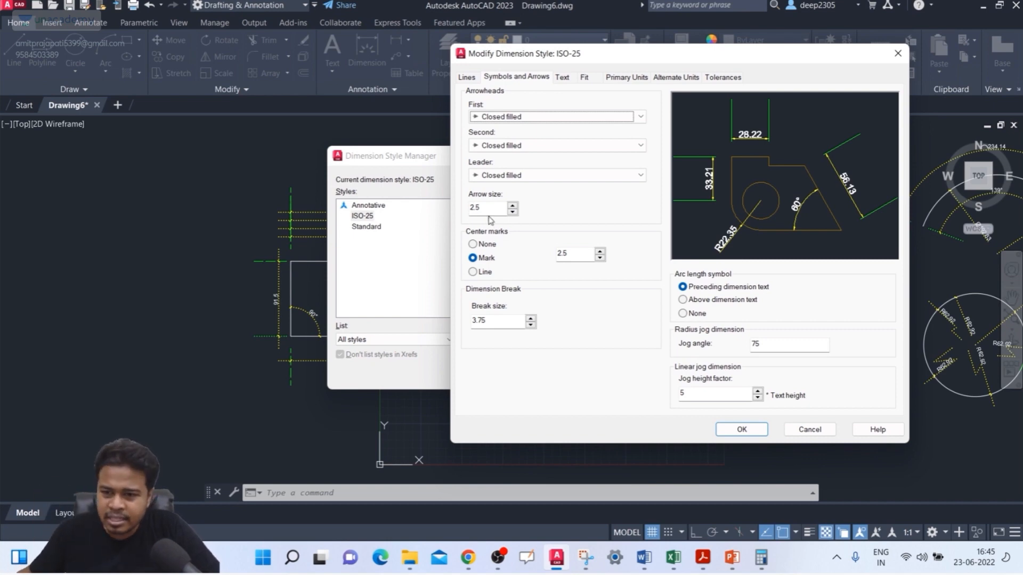
drag(491, 209, 451, 210)
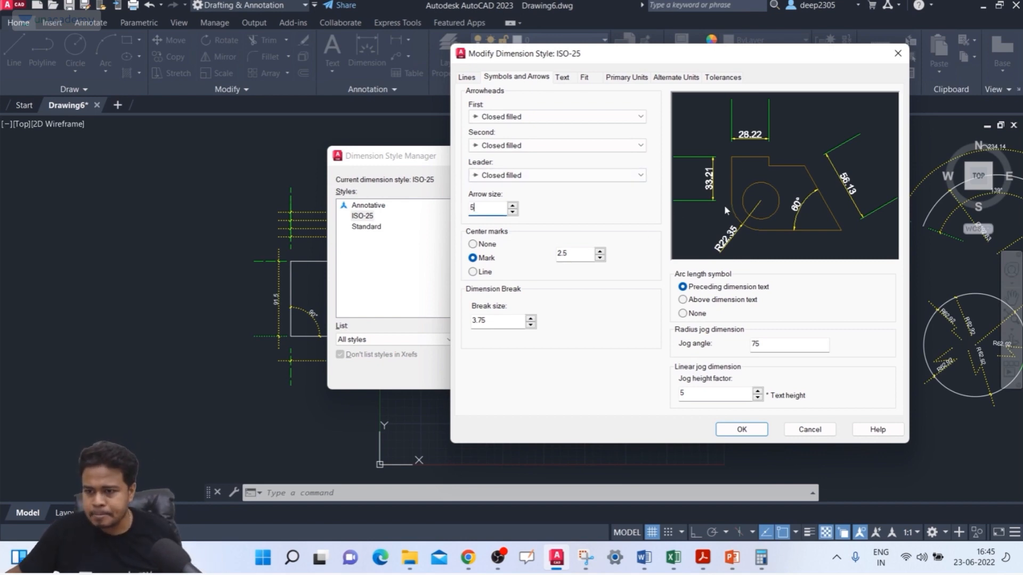
click(742, 430)
click(597, 373)
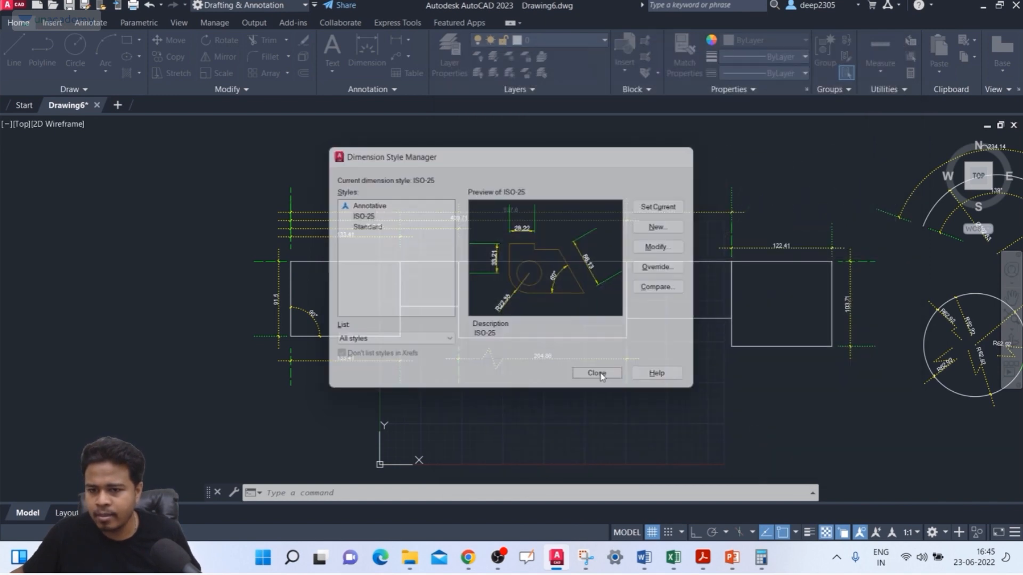
scroll(445, 244, up, 5)
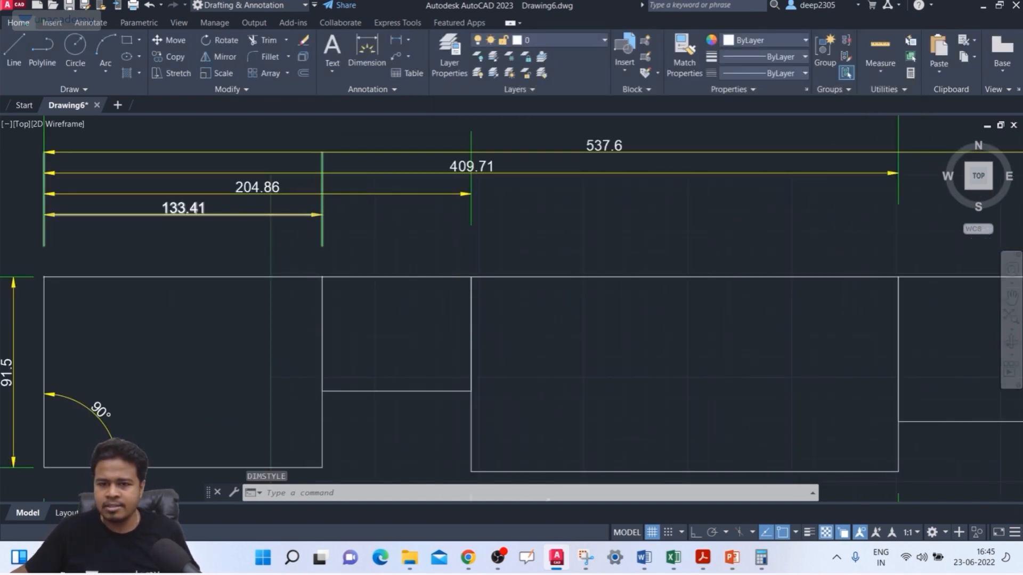
scroll(266, 213, down, 4)
scroll(309, 215, up, 3)
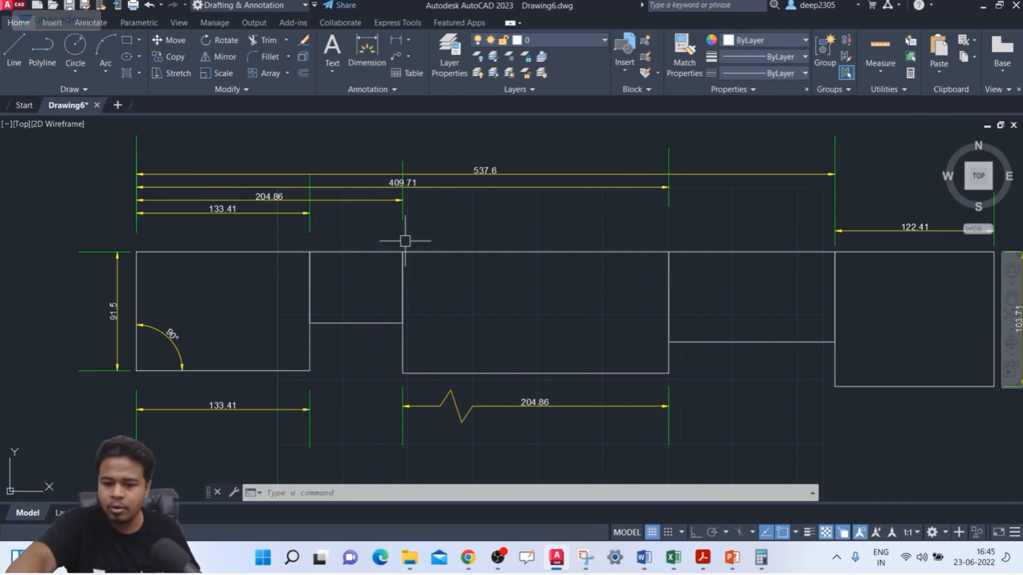
Step: Reopen the ISO-25 style for modification, set the arrow size to 15 and apply it
text(d)
key(Return)
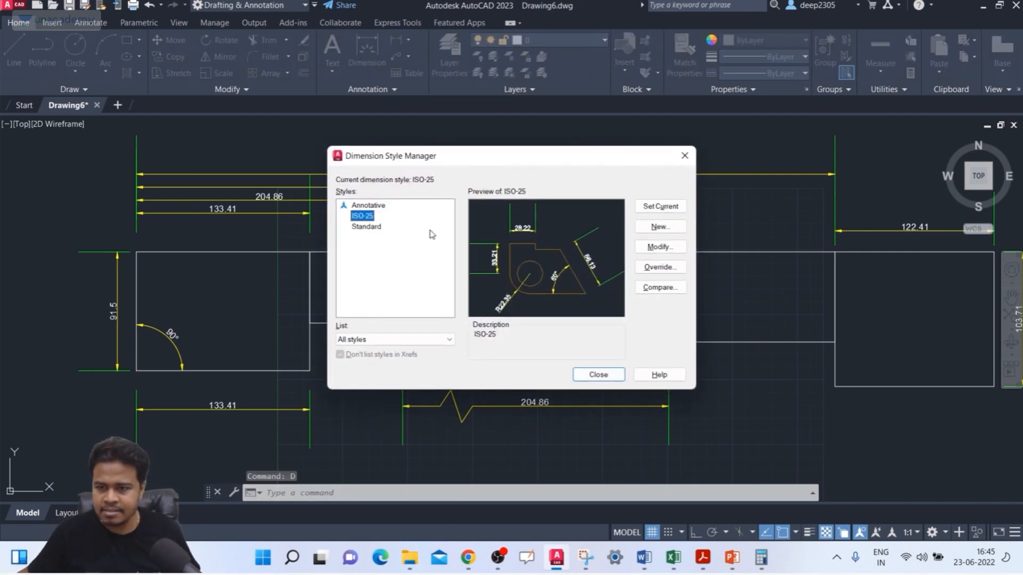
click(668, 247)
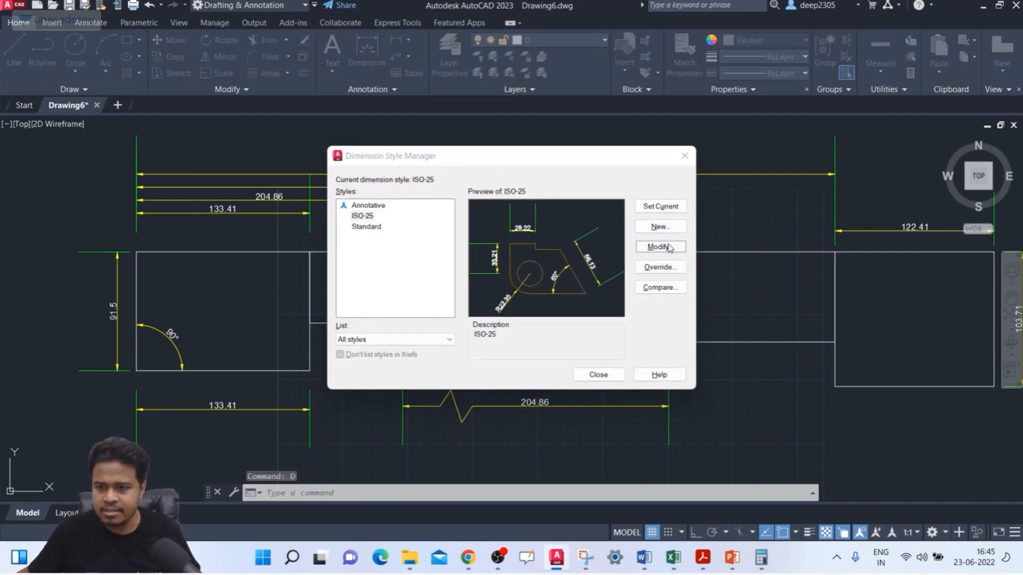
double_click(482, 213)
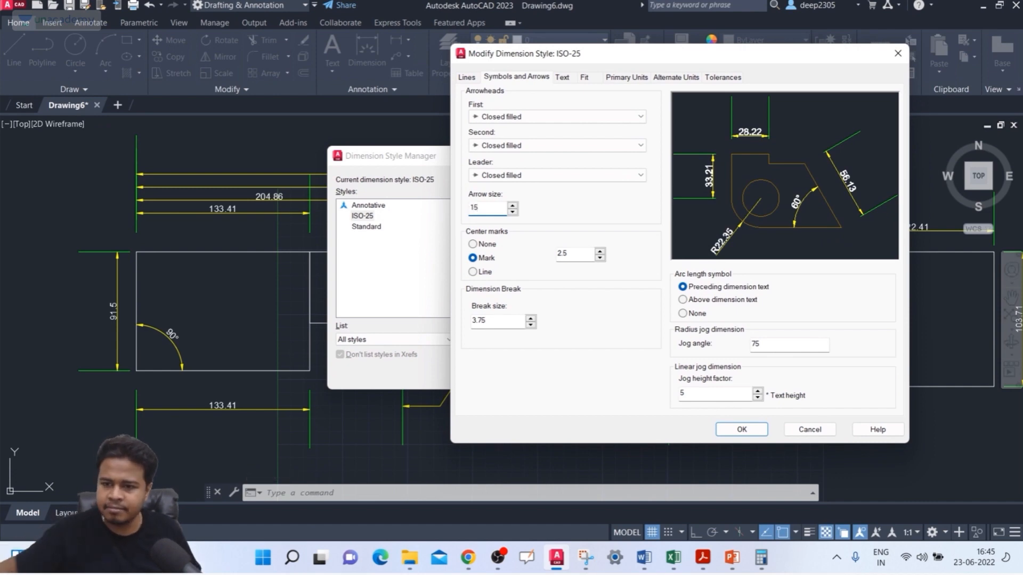
click(741, 429)
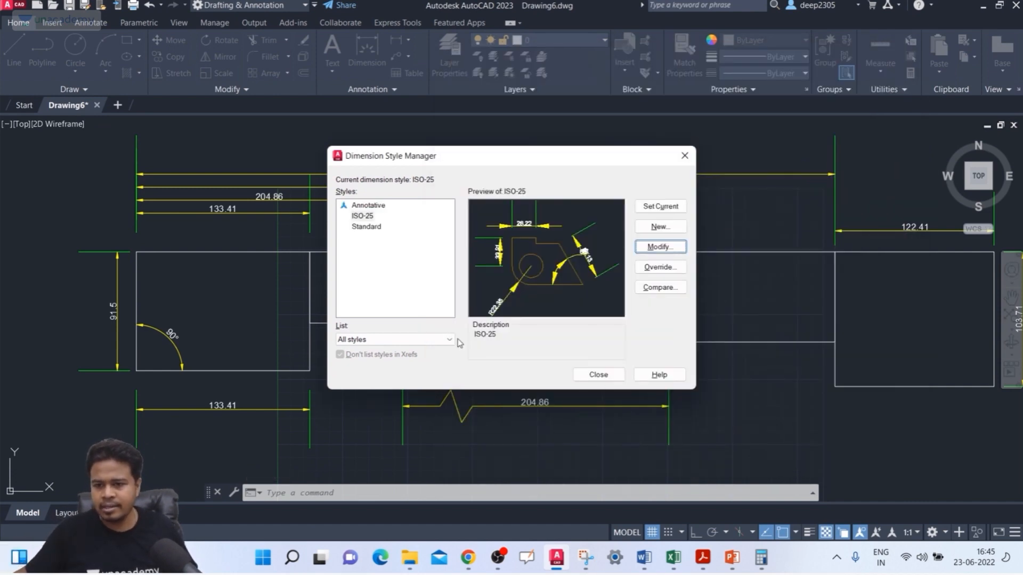
click(598, 375)
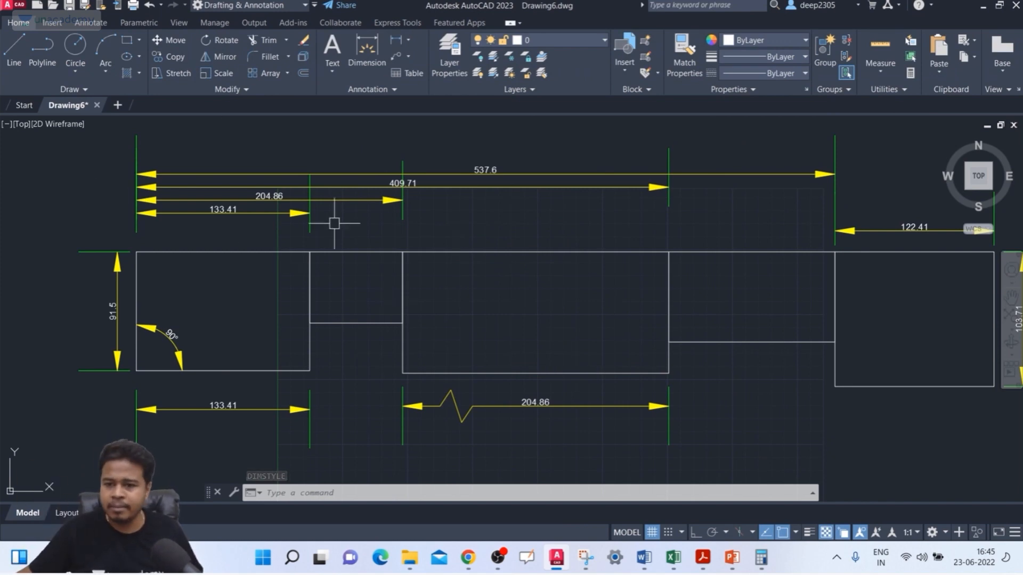
Step: Examine the enlarged arrowheads on the rectangle, arc and circle dimensions across the drawing
scroll(373, 234, down, 3)
scroll(680, 258, up, 5)
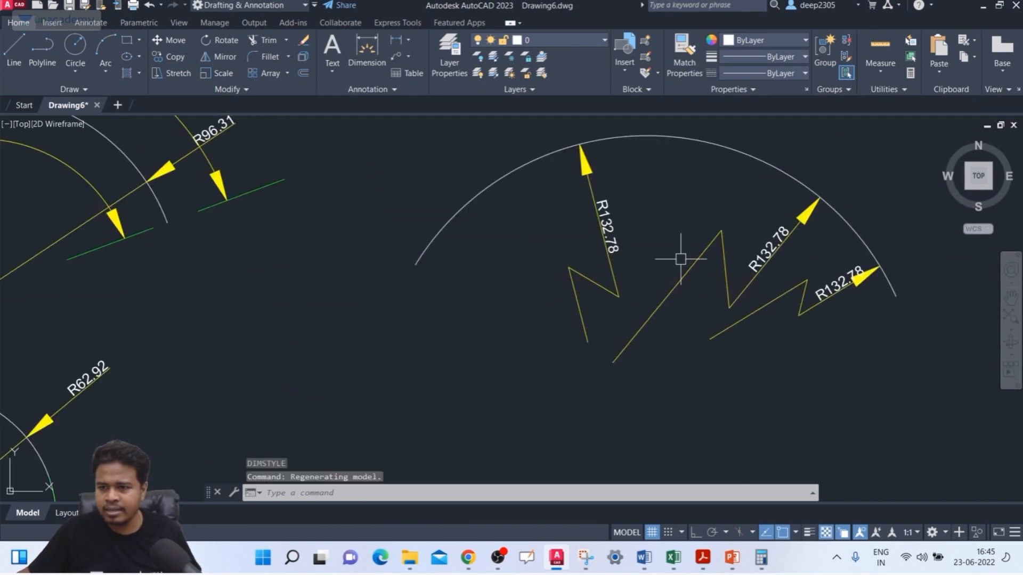
mouse_move(633, 236)
middle_down()
mouse_move(607, 230)
mouse_move(760, 231)
middle_up()
scroll(607, 231, down, 5)
middle_drag(405, 245, 536, 247)
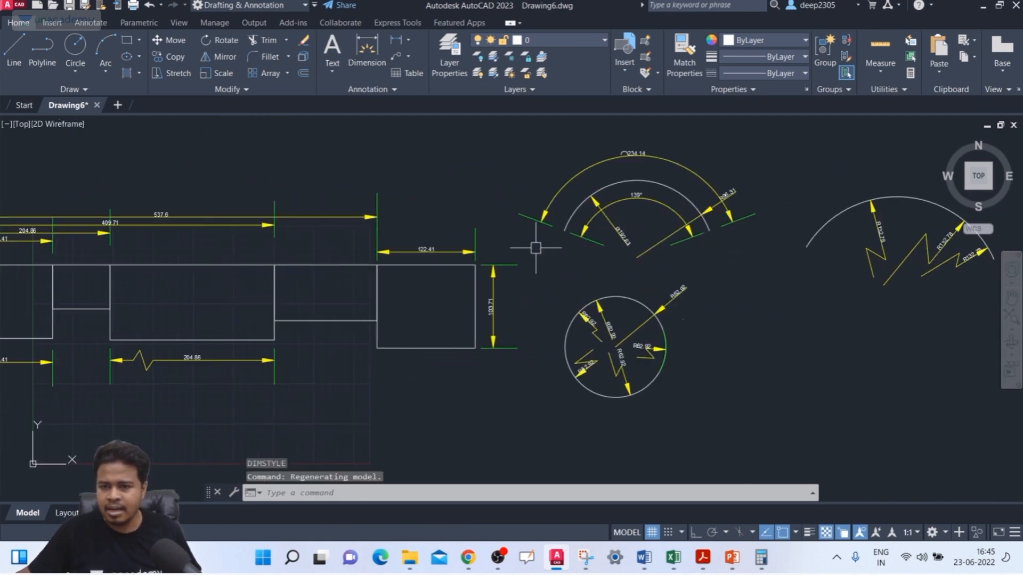
middle_drag(266, 261, 377, 270)
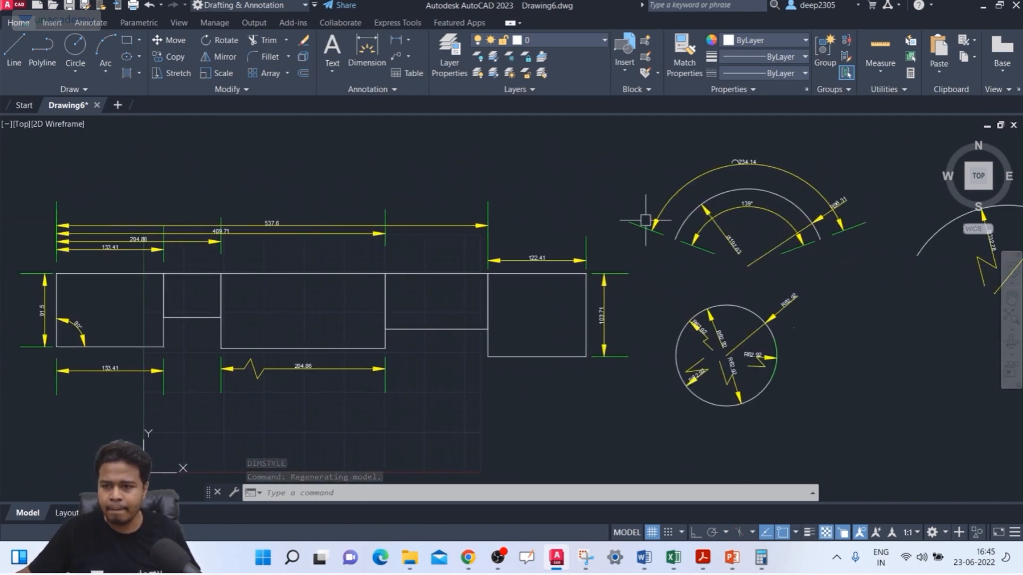
scroll(738, 178, up, 2)
middle_drag(432, 238, 484, 241)
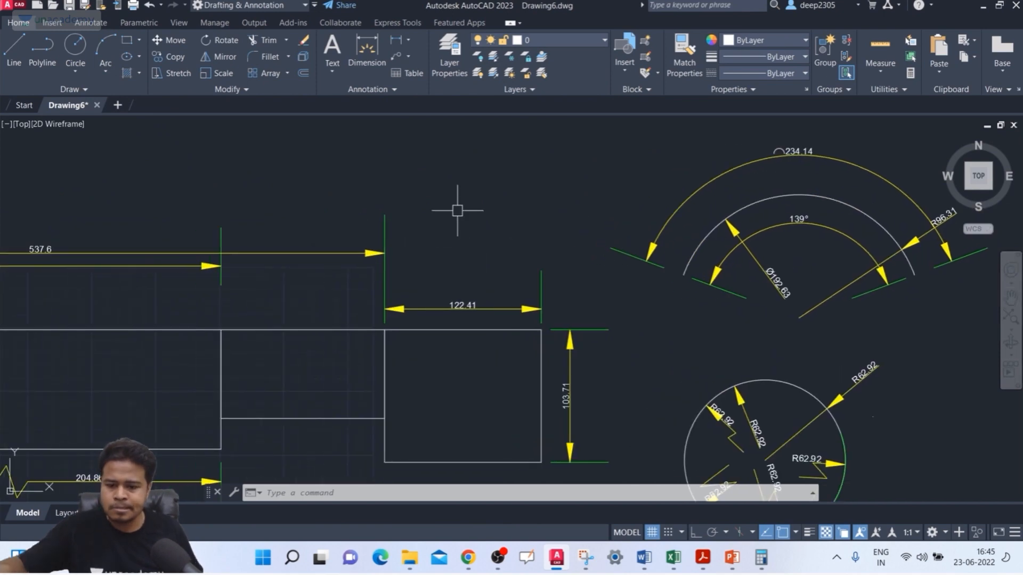
Step: Modify the ISO-25 style so the first arrowhead is Closed filled and the second is Dot
text(d)
key(Return)
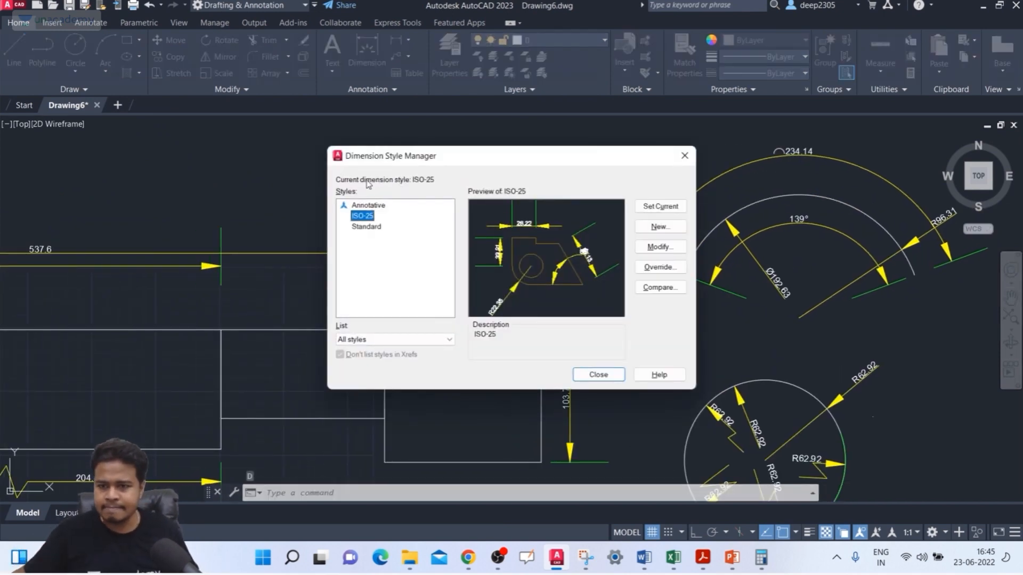
click(675, 250)
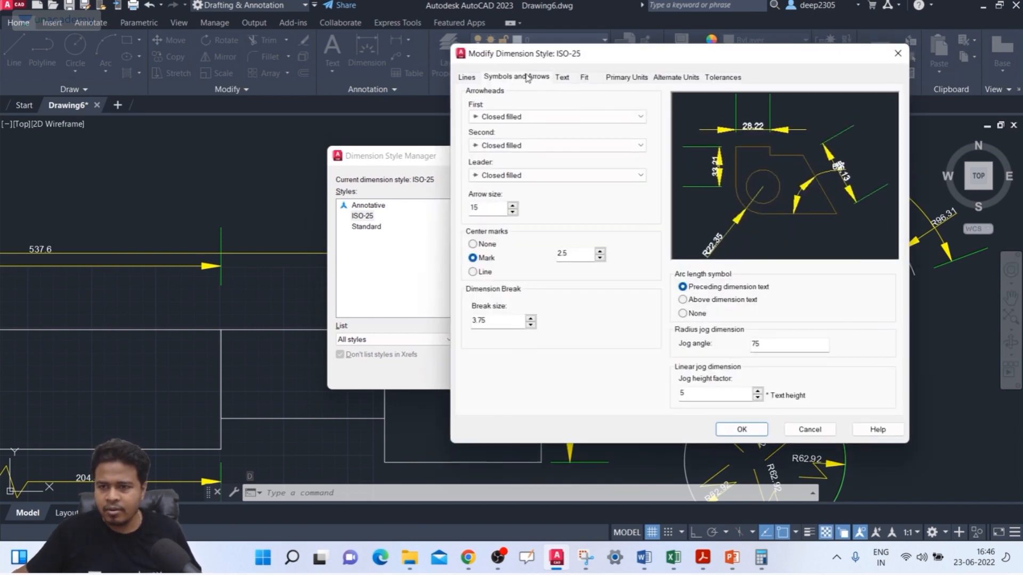
click(489, 118)
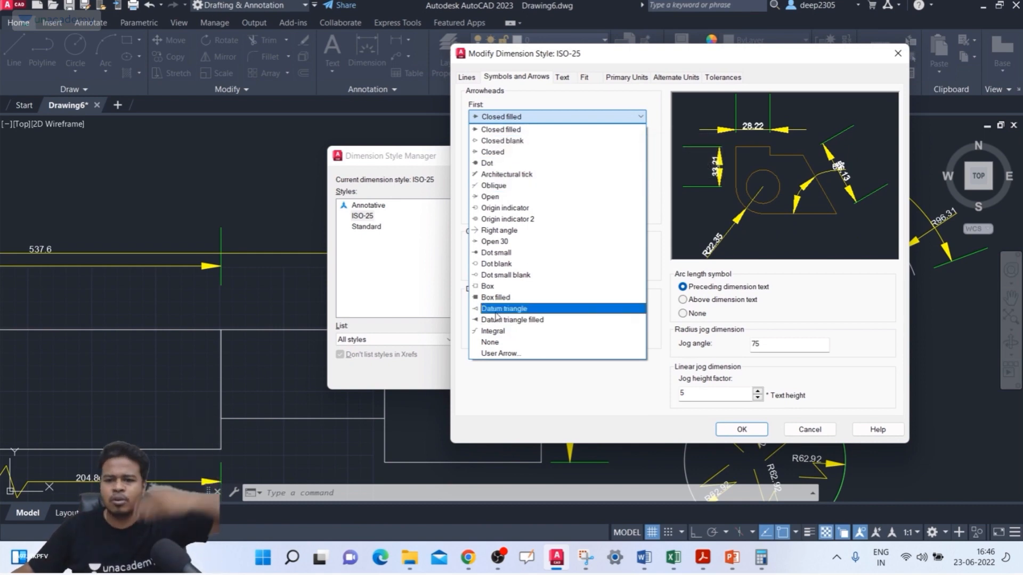
click(504, 129)
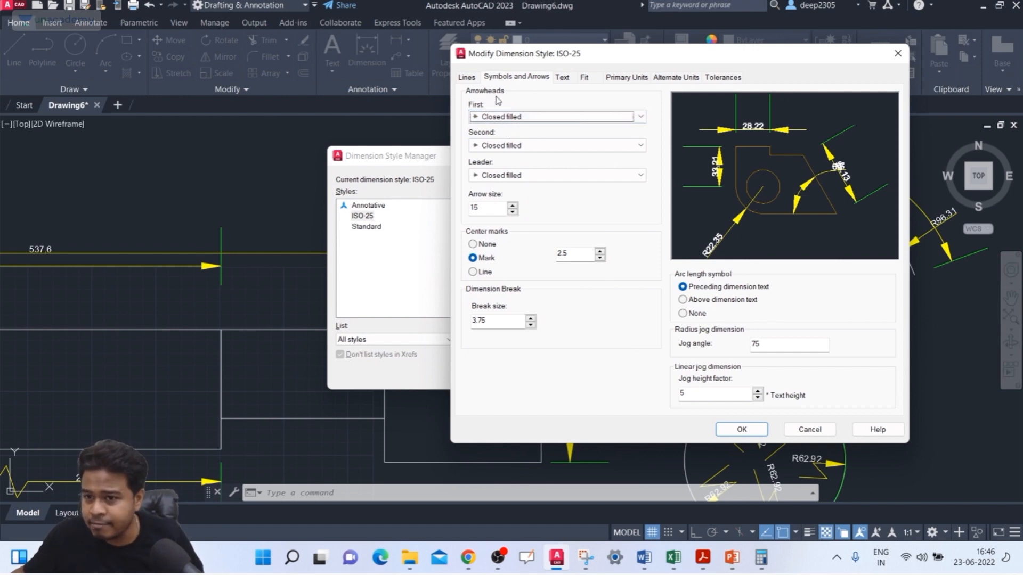
click(516, 146)
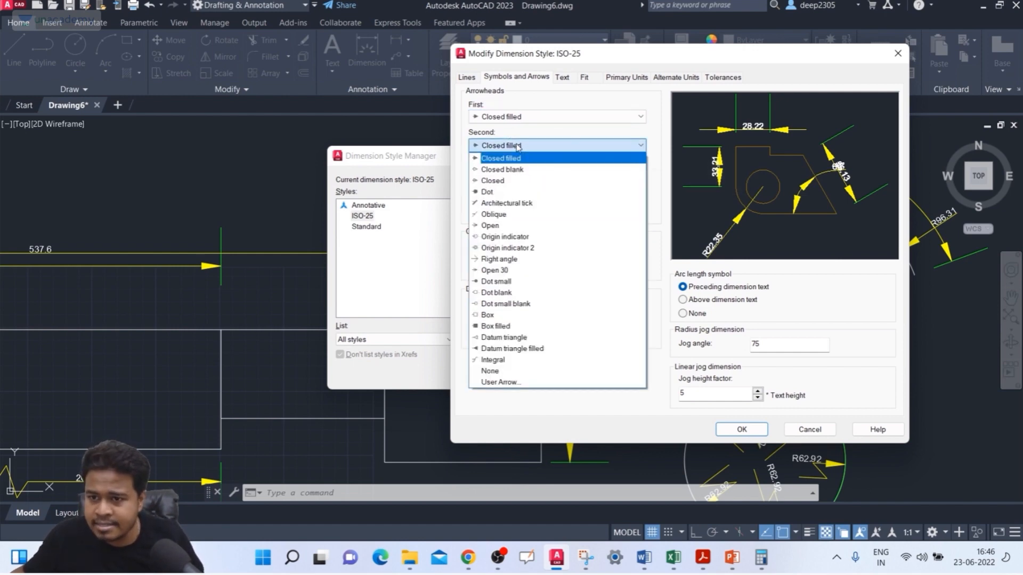
click(489, 192)
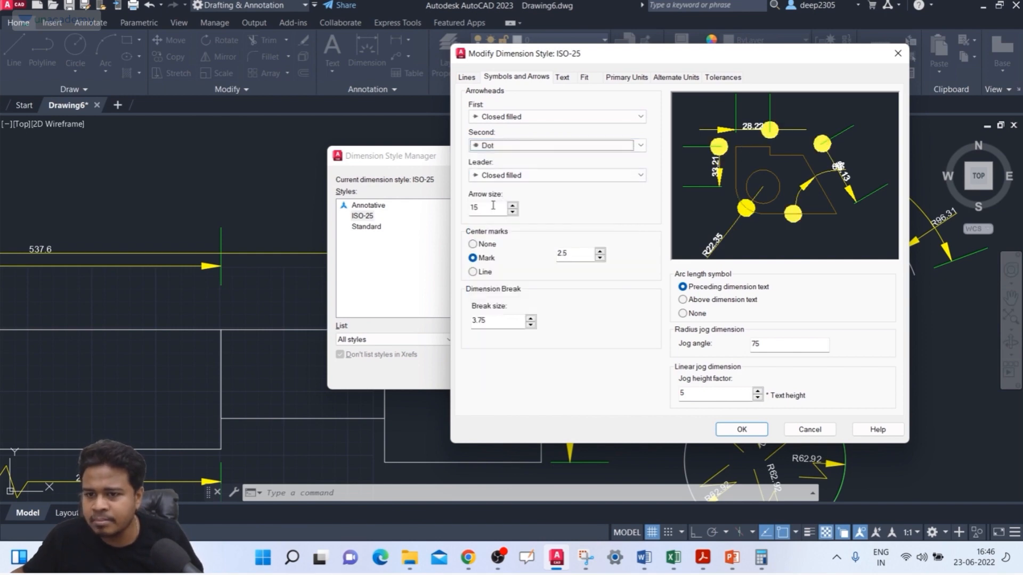
Step: Set the arrow size to 10, apply the style and check the dimensions above the rectangles
drag(494, 207, 448, 208)
text(1)
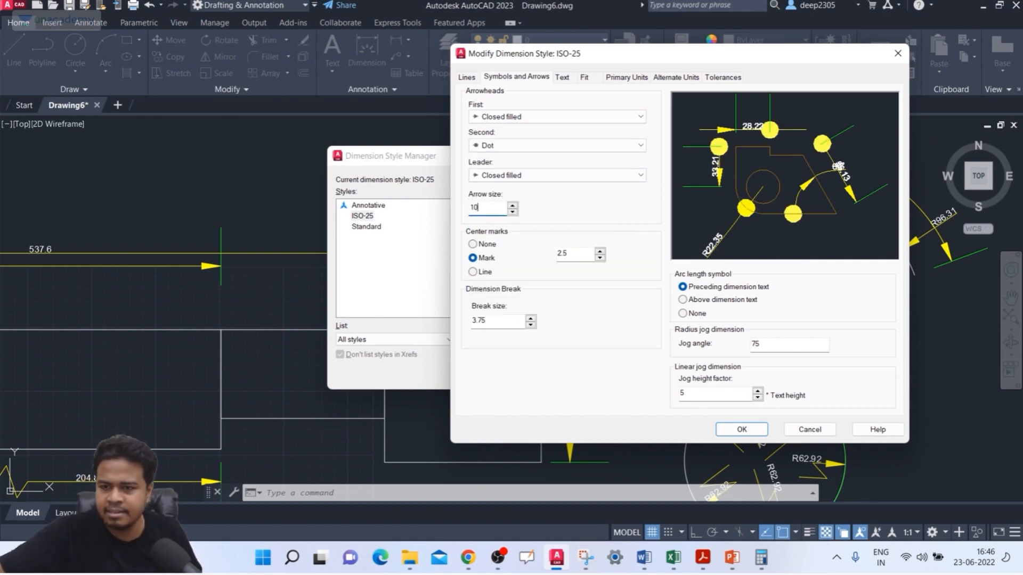
text(0)
click(753, 431)
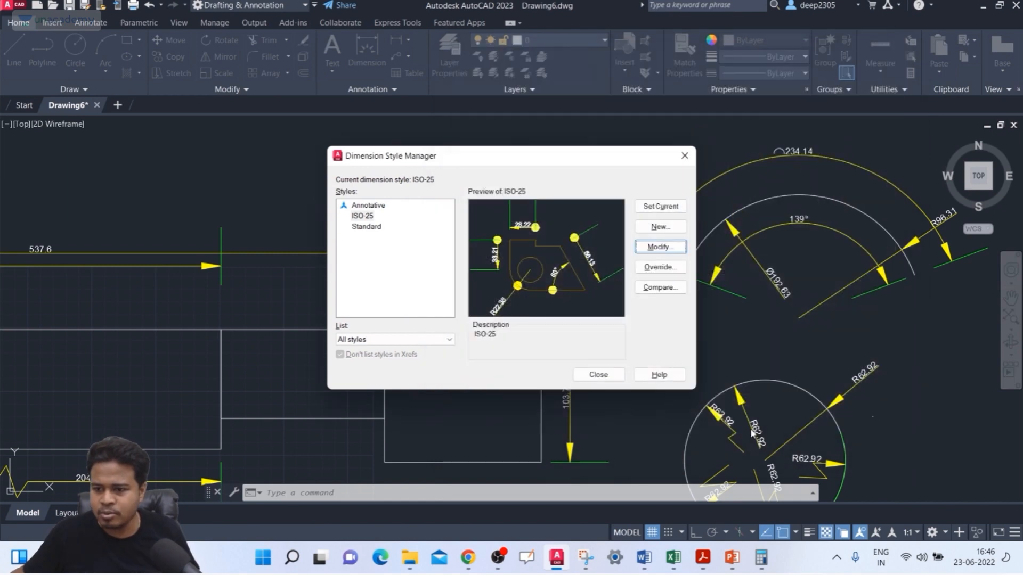
click(598, 374)
scroll(373, 234, up, 4)
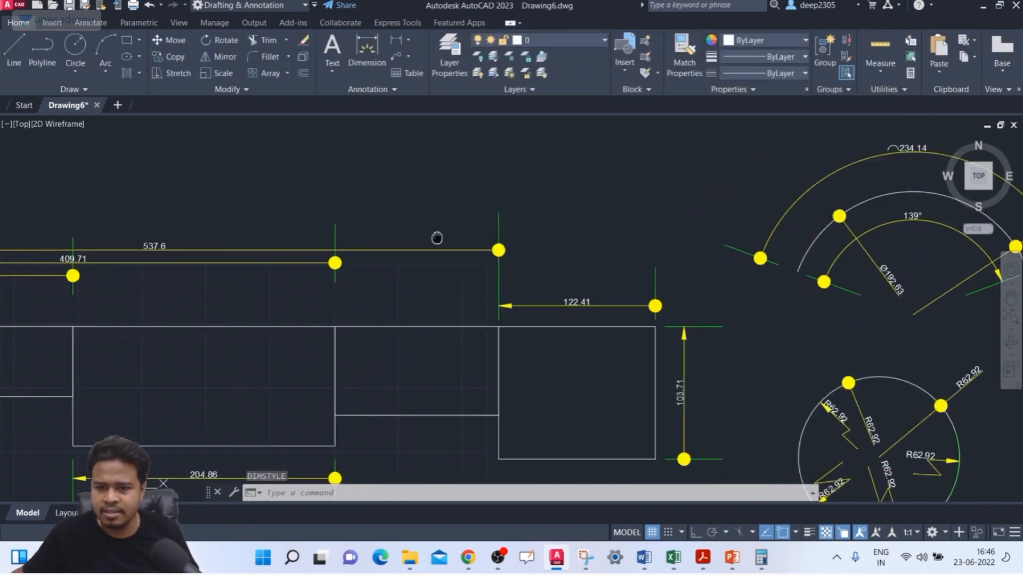
scroll(346, 223, down, 4)
scroll(290, 206, up, 6)
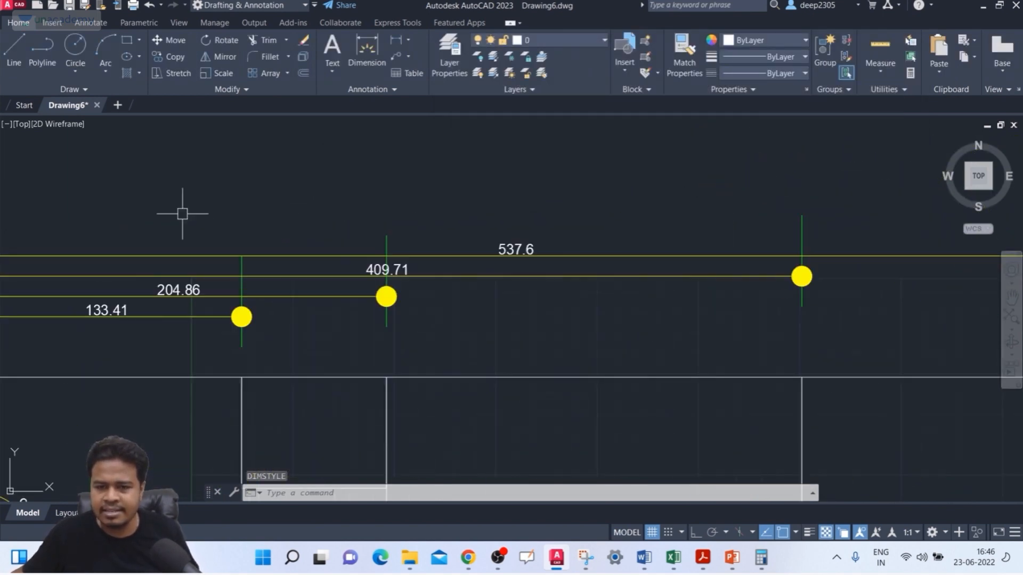
middle_drag(204, 228, 385, 205)
scroll(155, 218, down, 1)
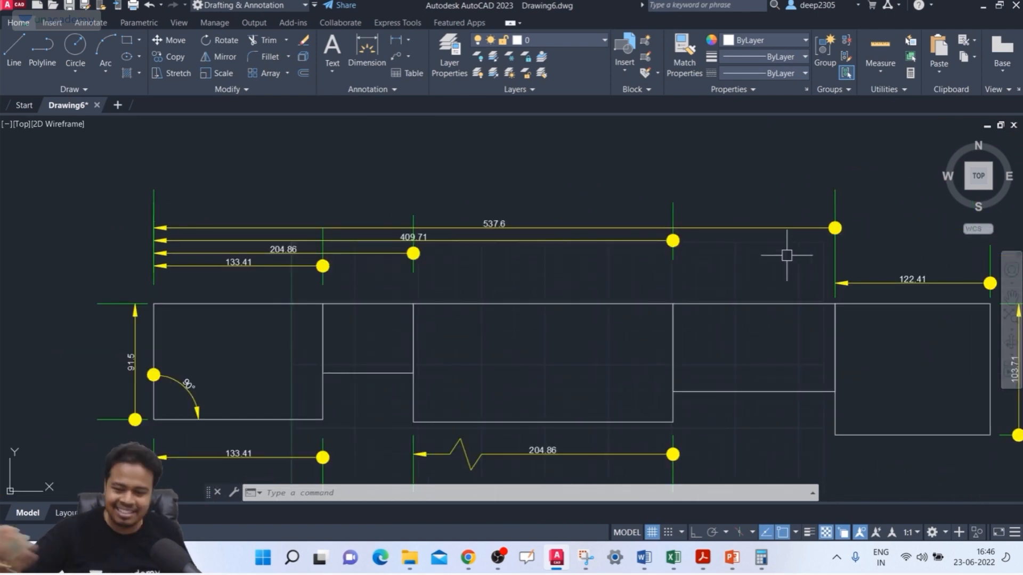
Step: Reopen the ISO-25 style for modification and set the second arrowhead to Closed filled
text(d)
key(Return)
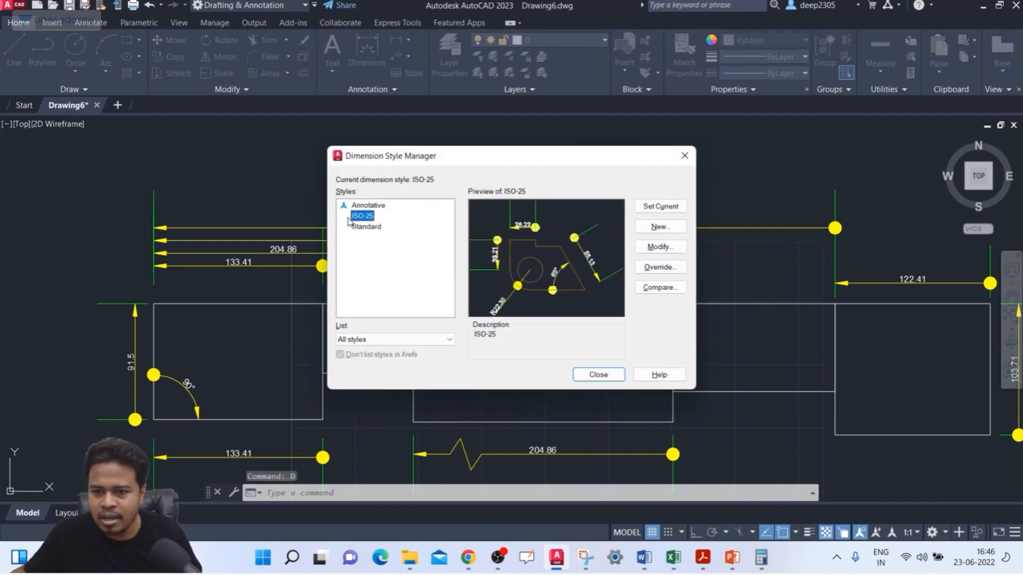
click(649, 250)
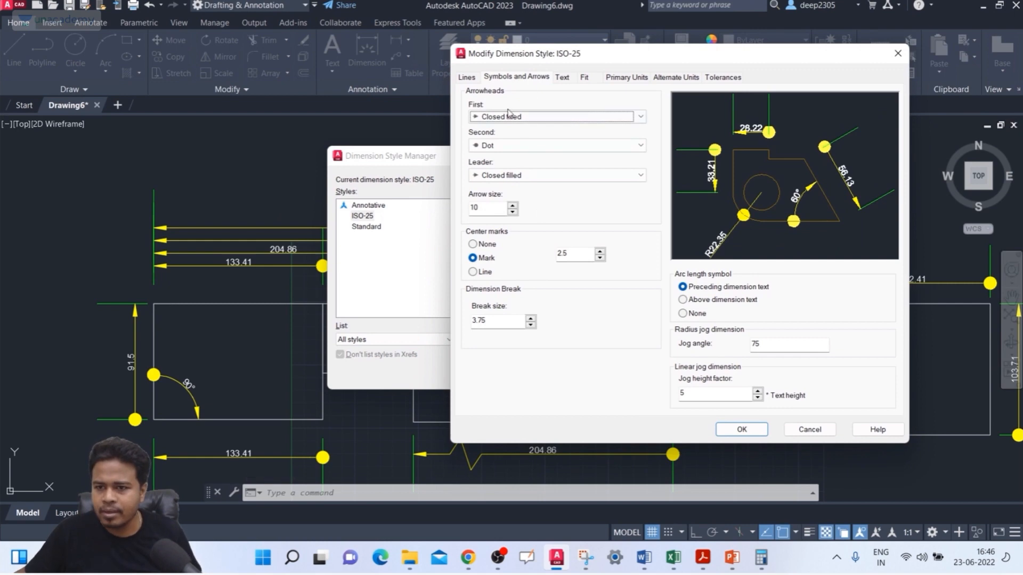
click(513, 146)
click(513, 160)
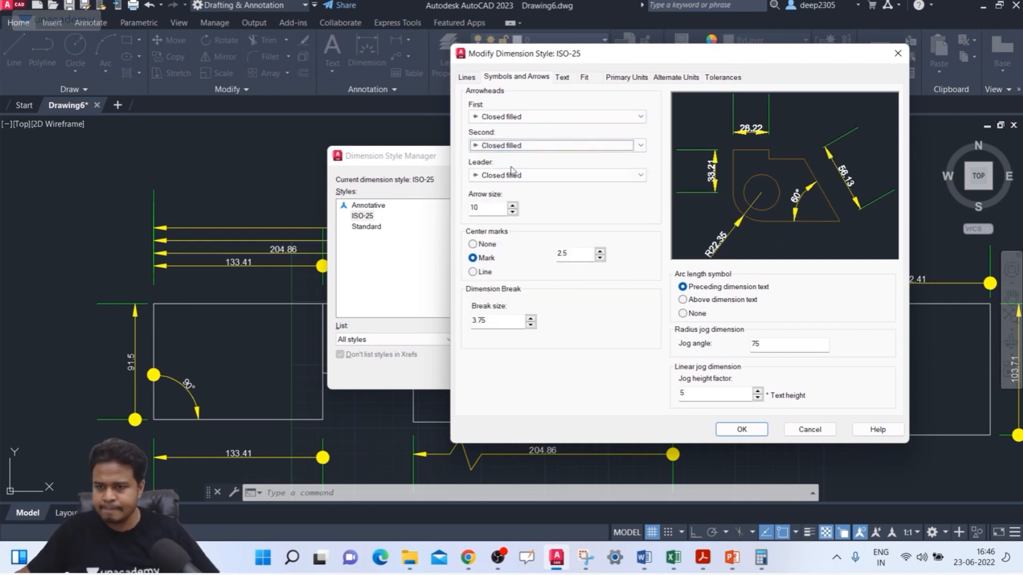
Step: Set the arrow size to 5 and apply the modified ISO-25 style to the drawing
click(503, 207)
double_click(503, 206)
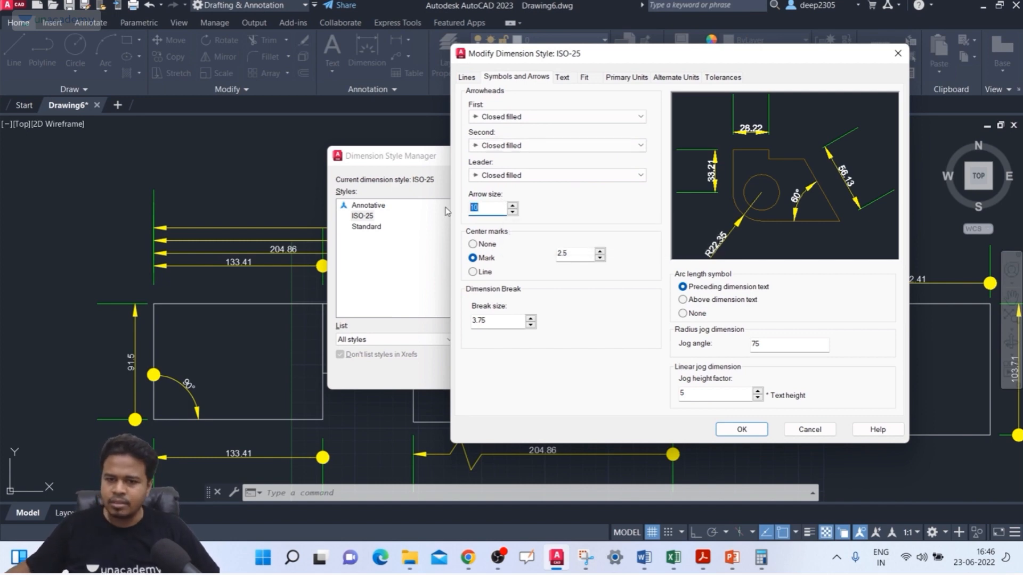
text(5)
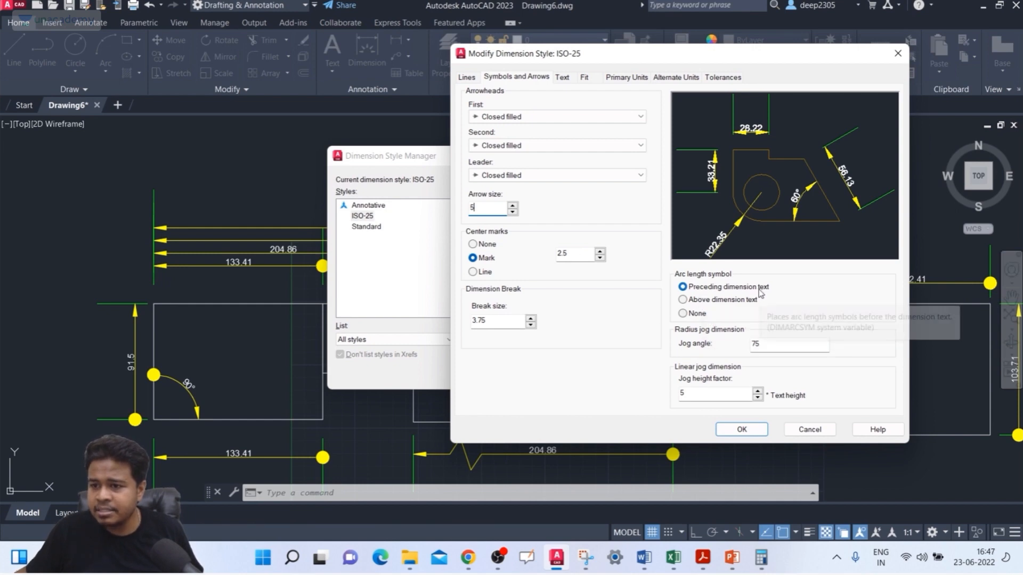
click(751, 433)
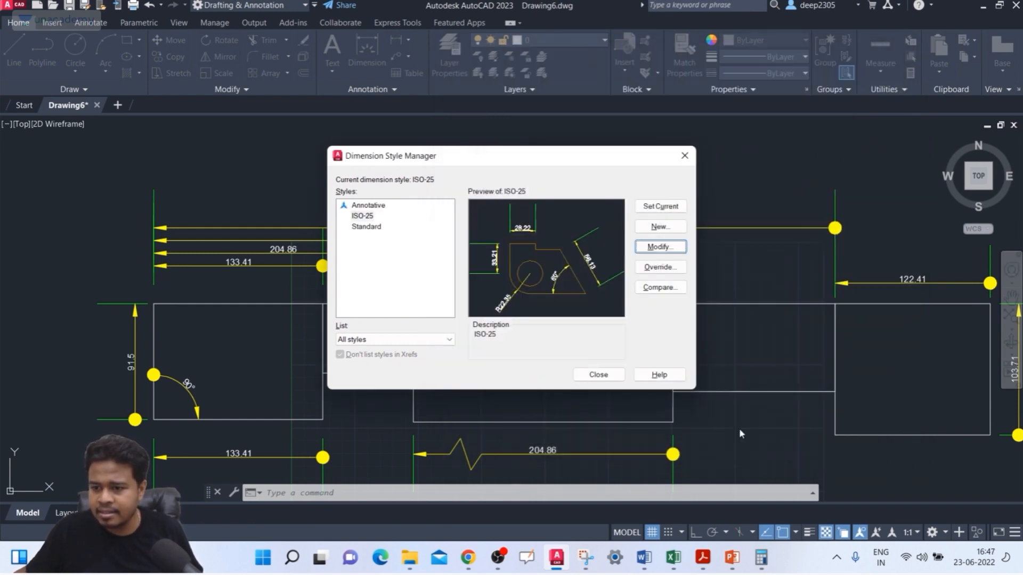
click(598, 374)
Step: Draw a shallow three-point arc, bulging upward, in the empty area to the left of the dimensioned rectangles
scroll(703, 274, down, 4)
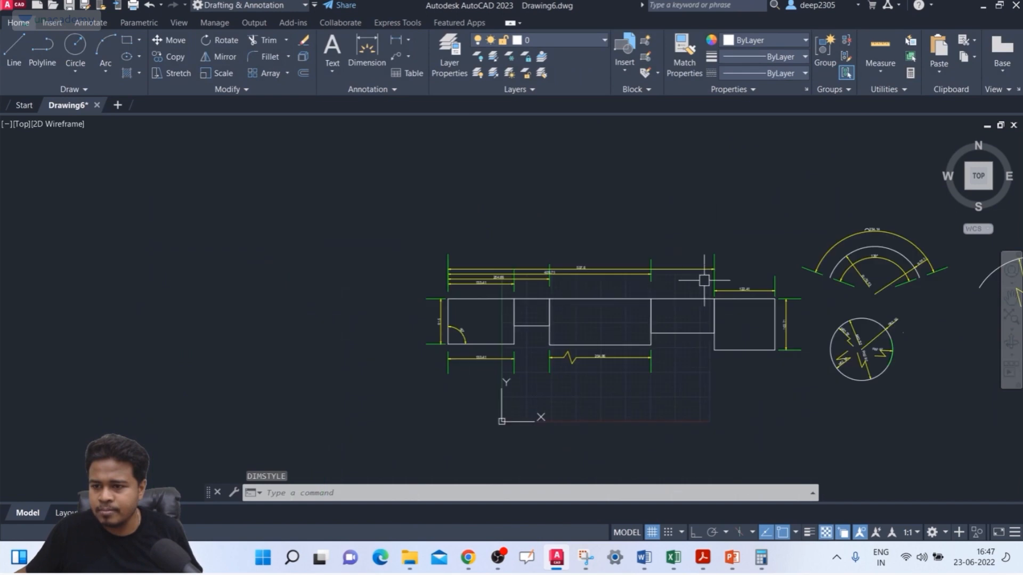
middle_drag(888, 233, 678, 224)
middle_drag(525, 247, 611, 215)
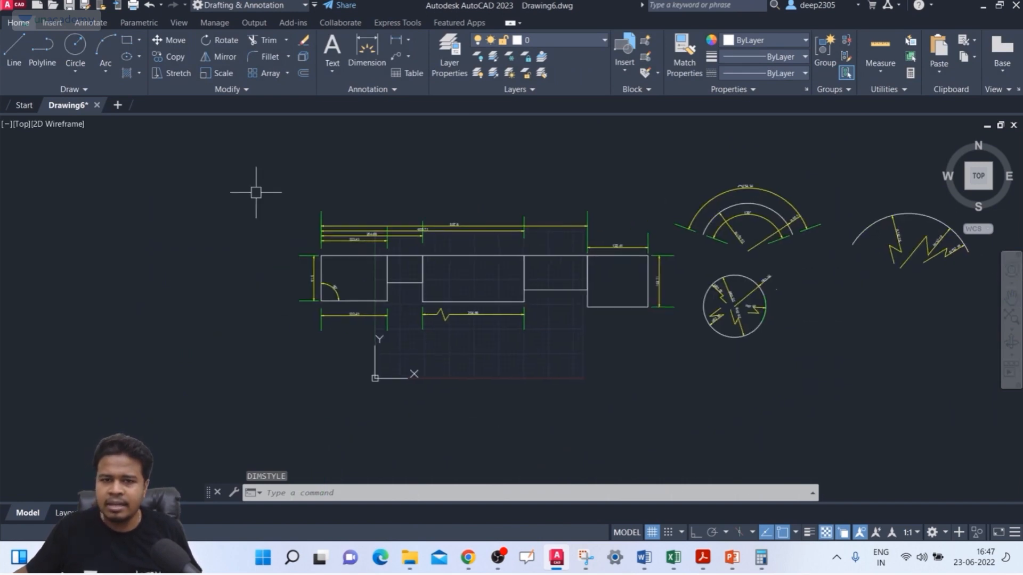
click(110, 68)
click(114, 105)
click(75, 198)
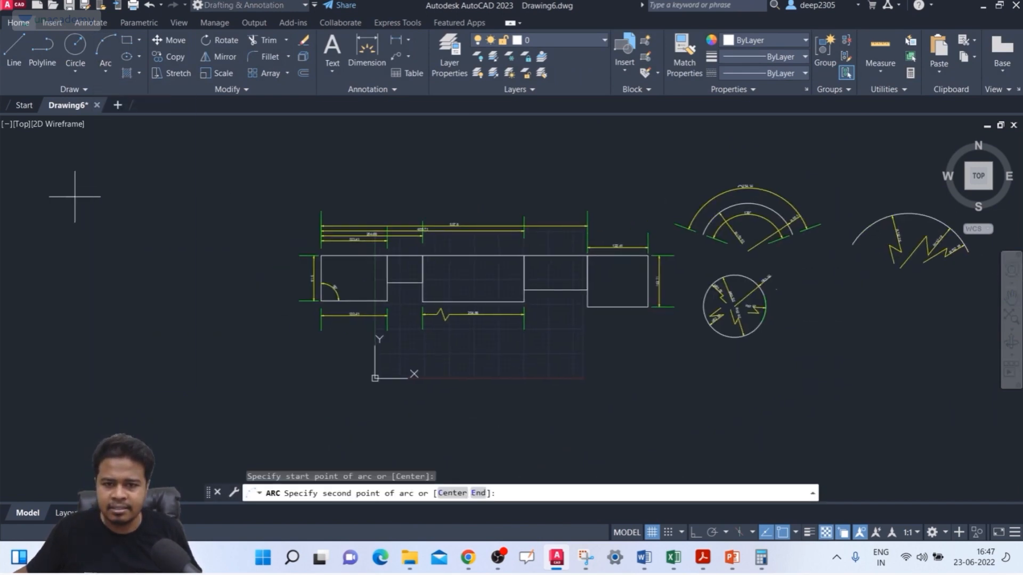
click(149, 166)
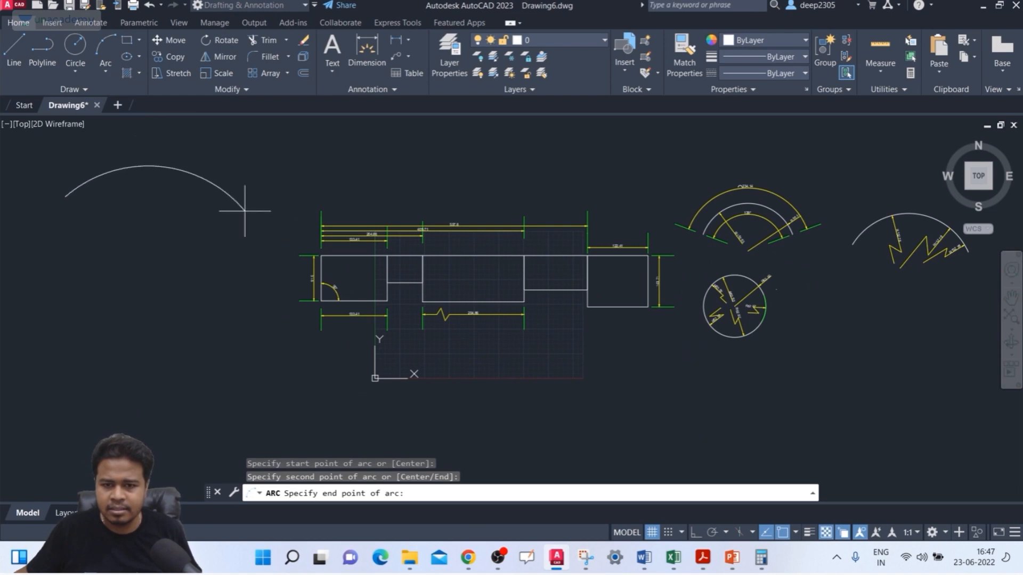
click(245, 212)
Step: Start the DIM command for dimensioning the newly drawn arc
middle_drag(199, 246, 245, 282)
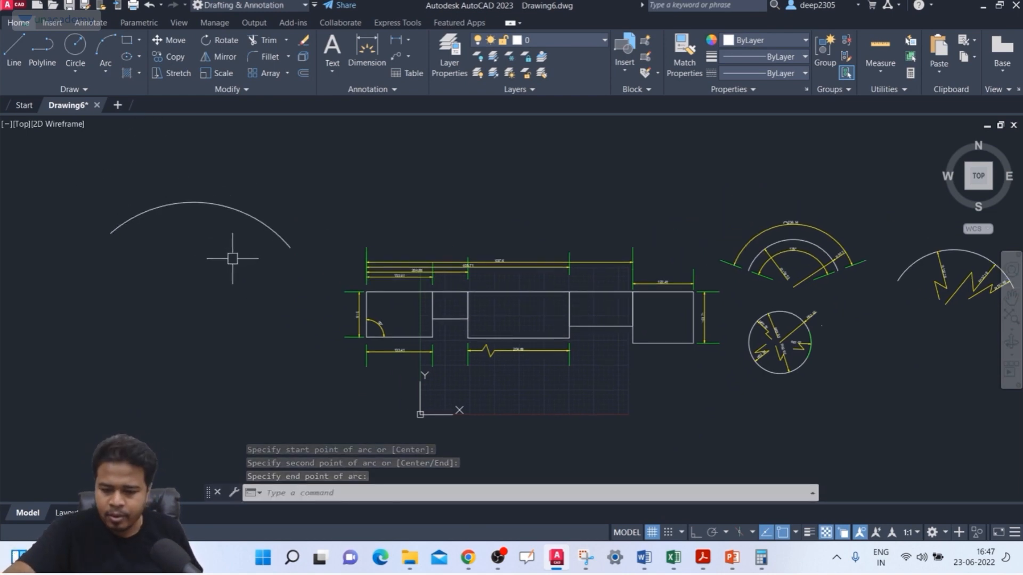
text(DIM)
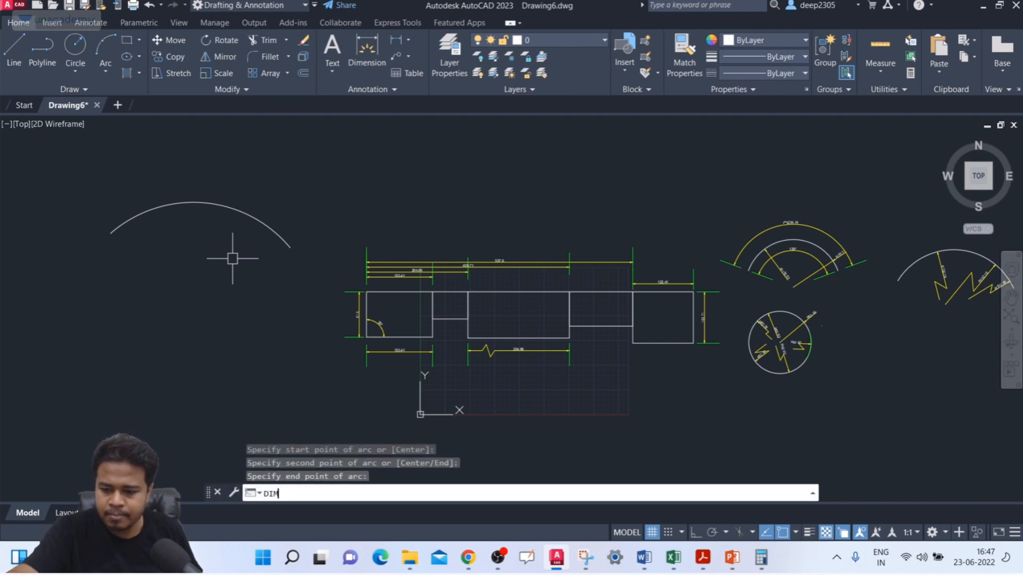
key(Return)
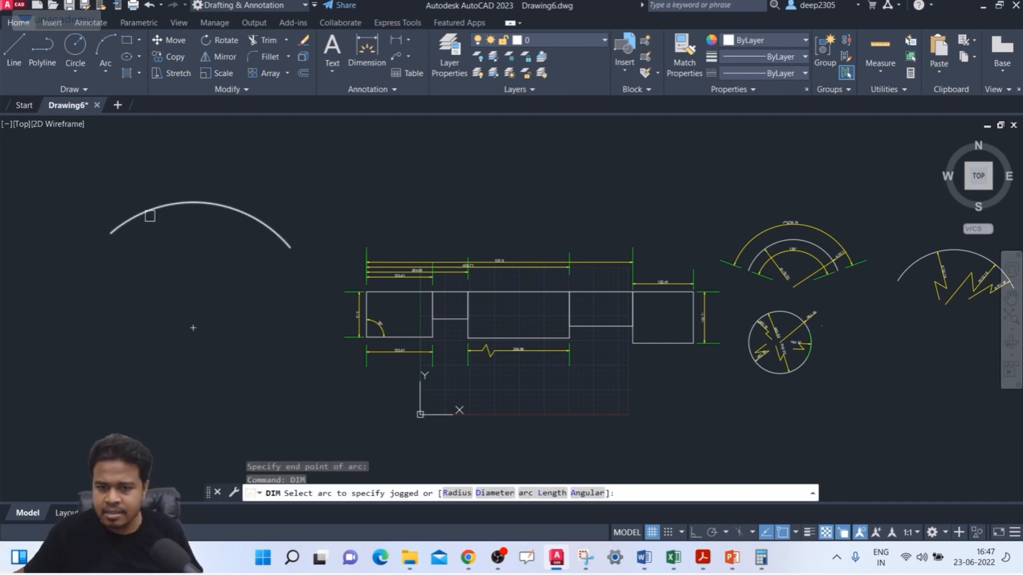
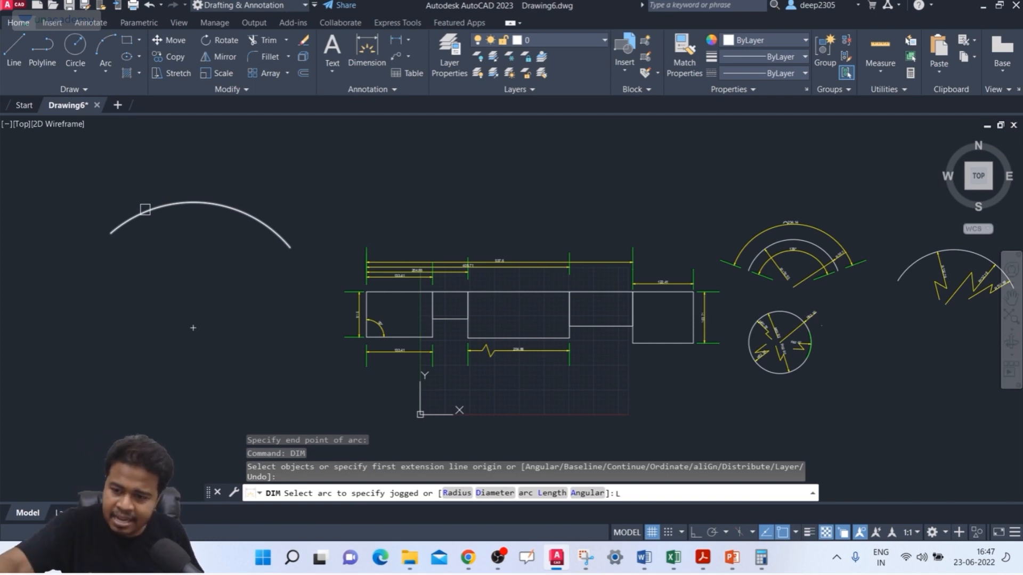
Step: Place an arc length dimension above the three-point arc
key(Return)
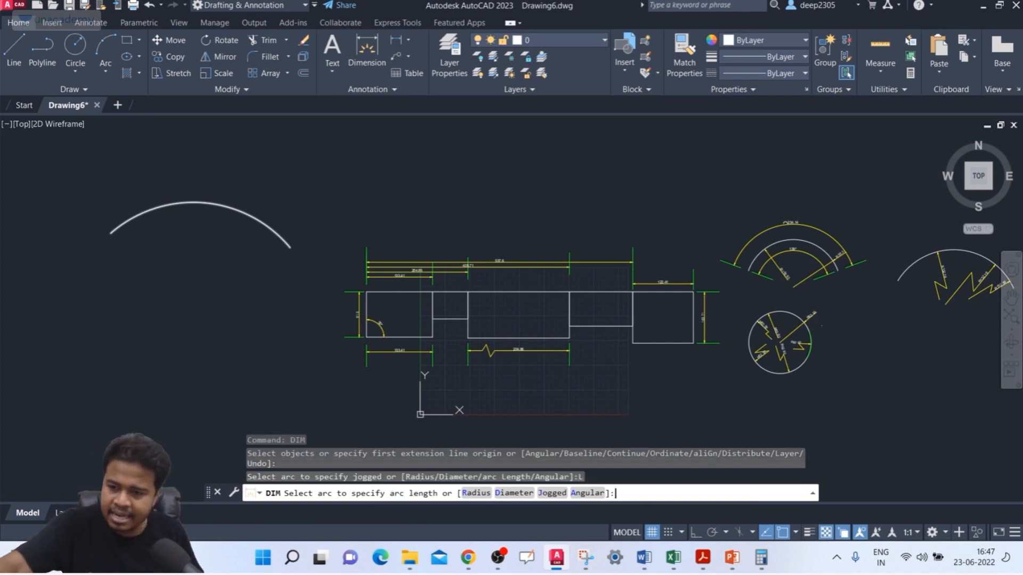
click(140, 215)
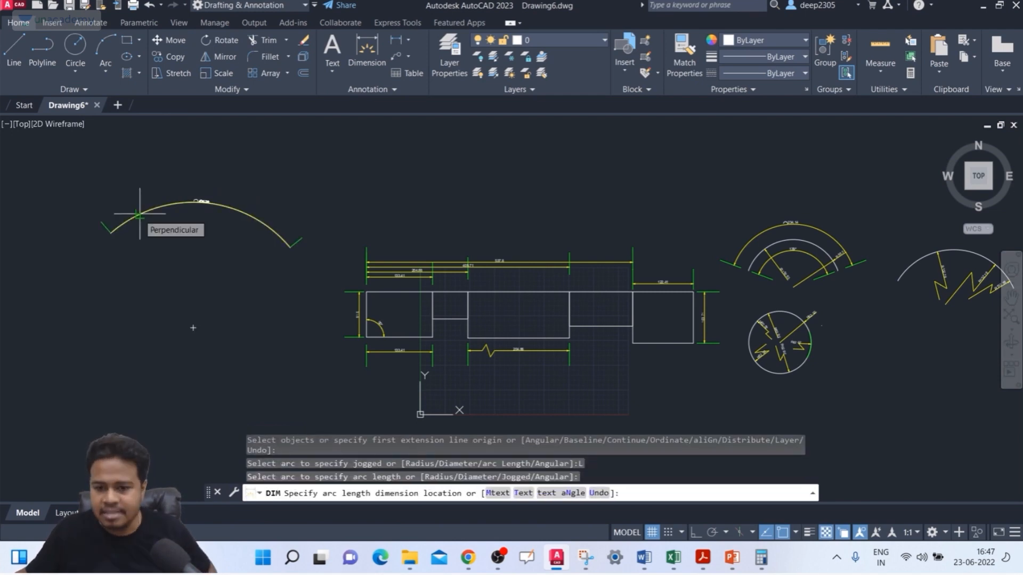
scroll(131, 179, up, 1)
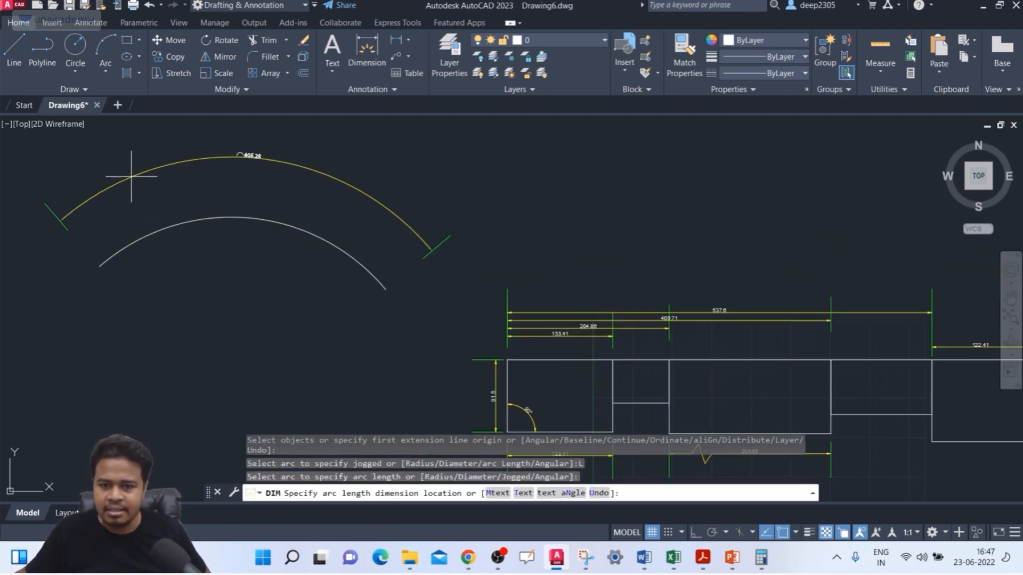
scroll(235, 173, up, 2)
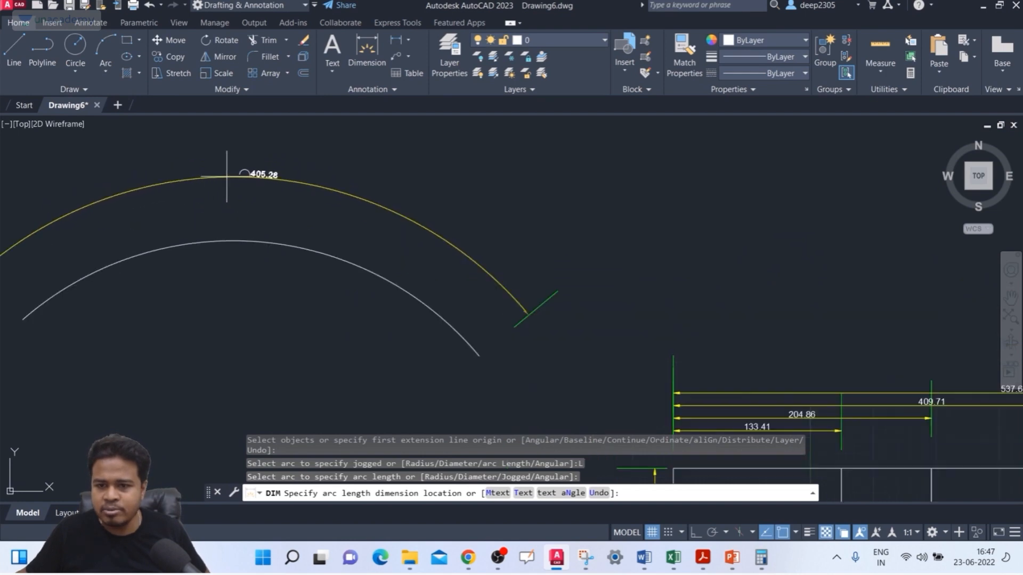
click(269, 179)
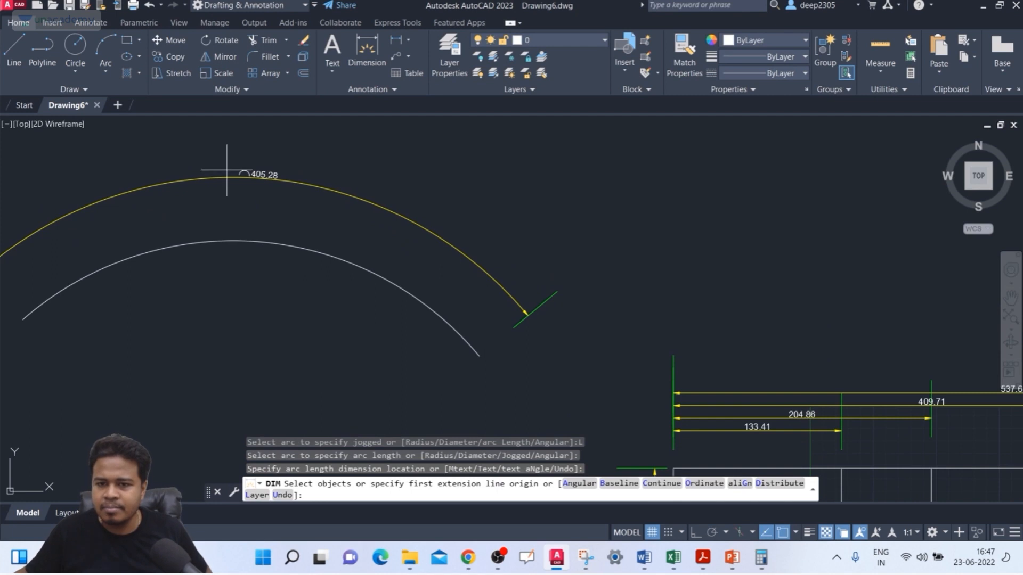
key(Return)
Step: Modify the ISO-25 style so the arc length symbol sits above the dimension text, and apply it to the drawing
scroll(239, 163, up, 3)
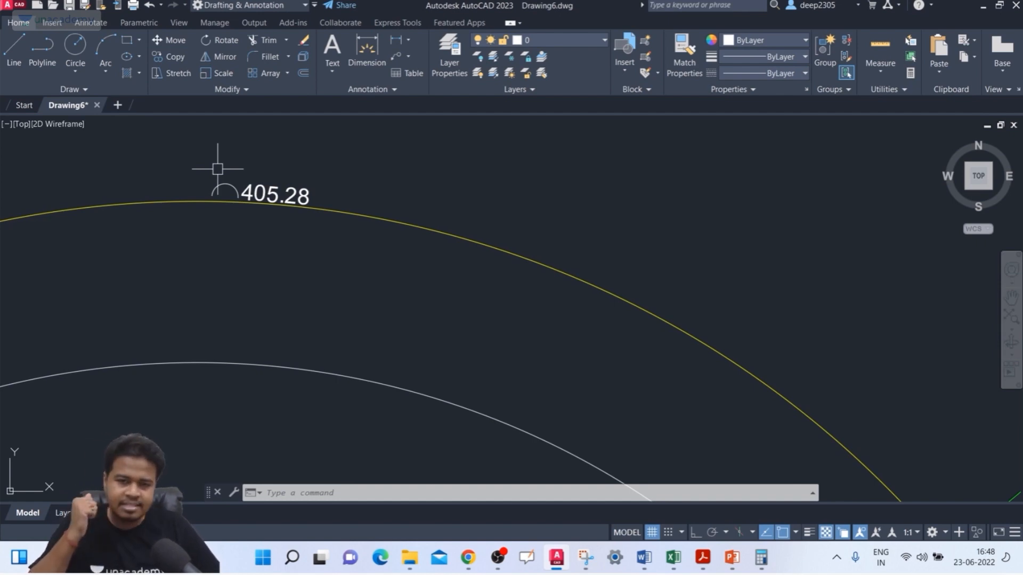
text(D)
key(Return)
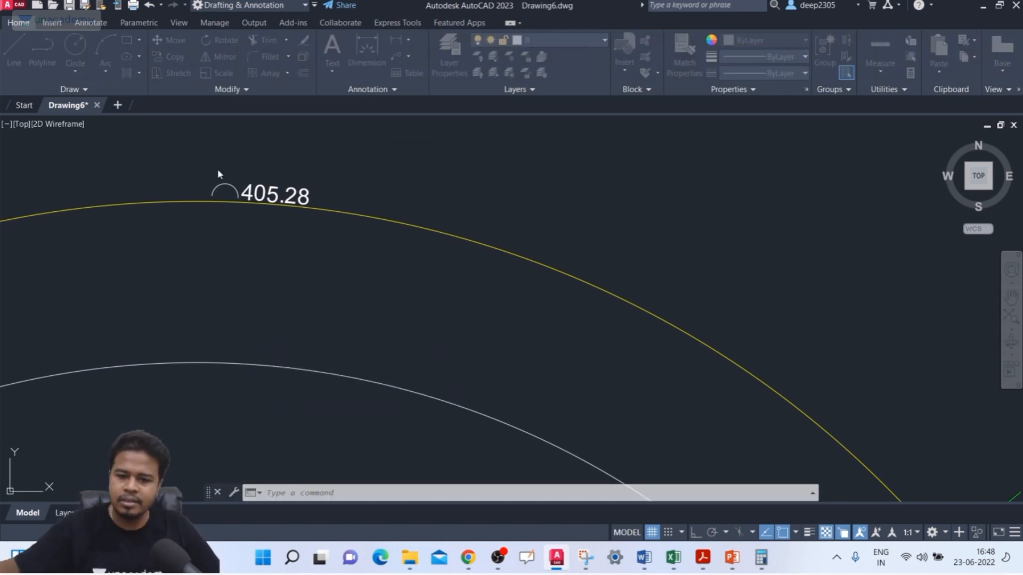
click(660, 246)
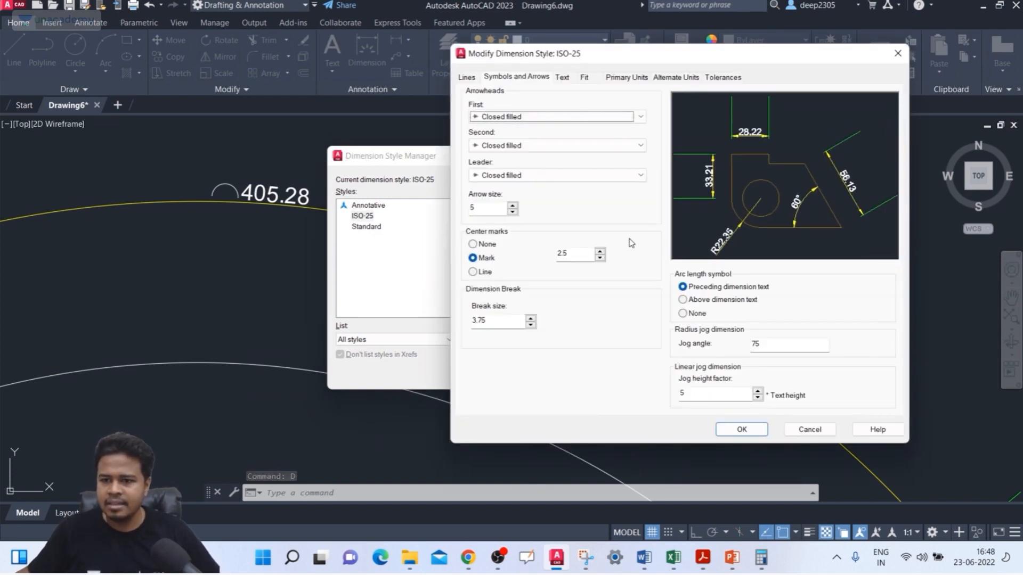
click(716, 304)
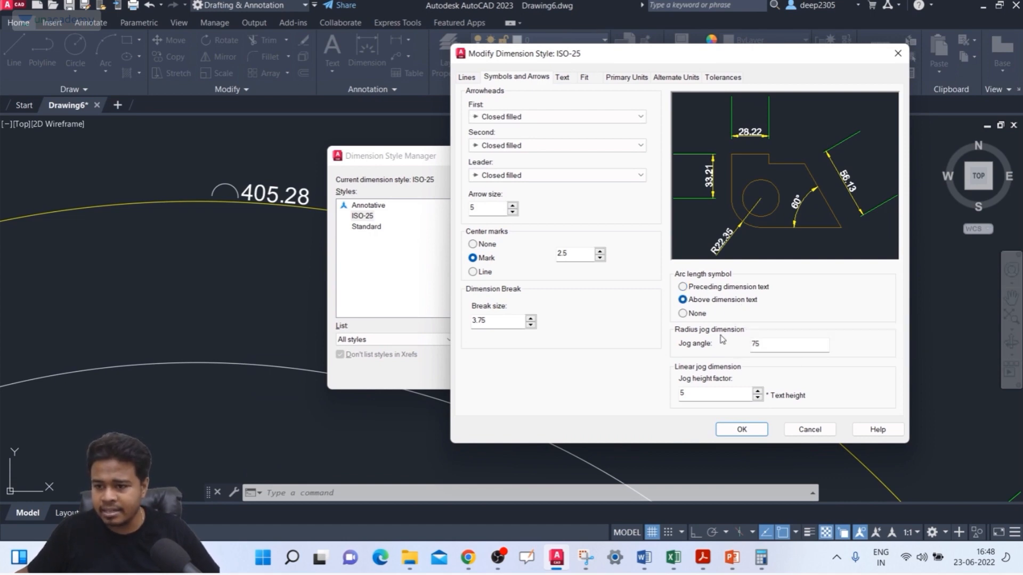
click(724, 431)
click(594, 375)
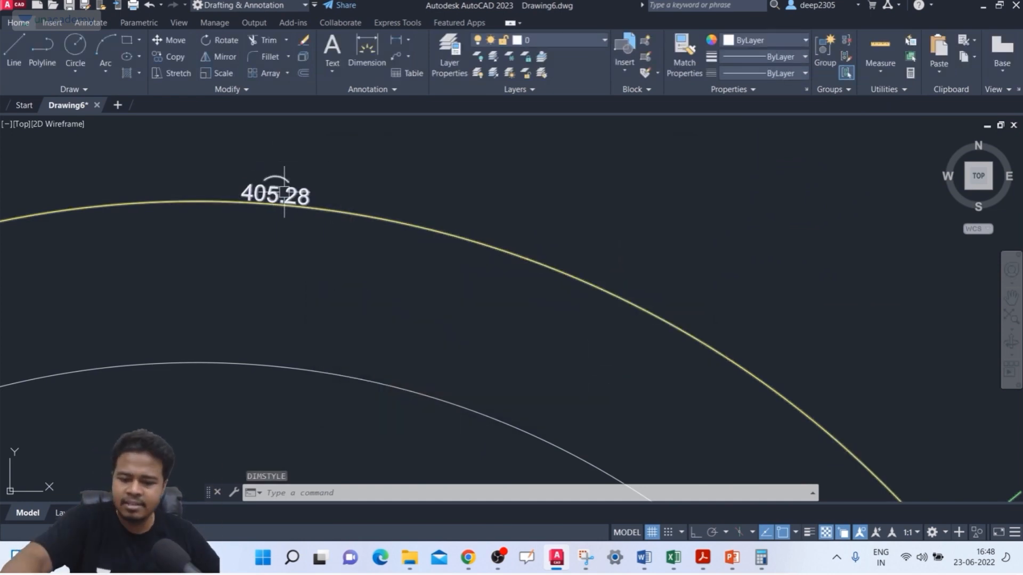
Step: Set the arc length symbol to None in the ISO-25 style and apply it to the drawing
text(d)
key(Return)
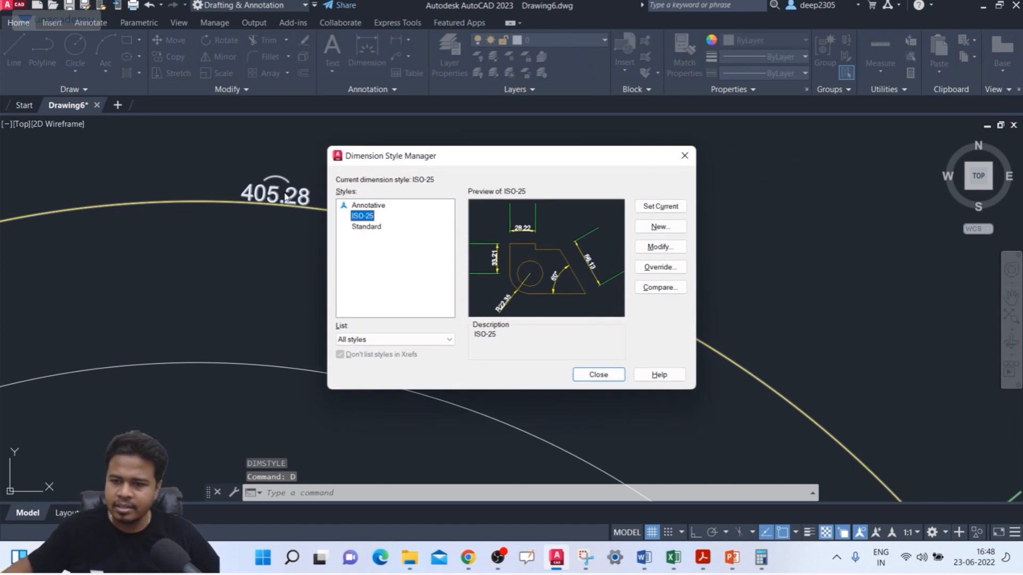
click(670, 246)
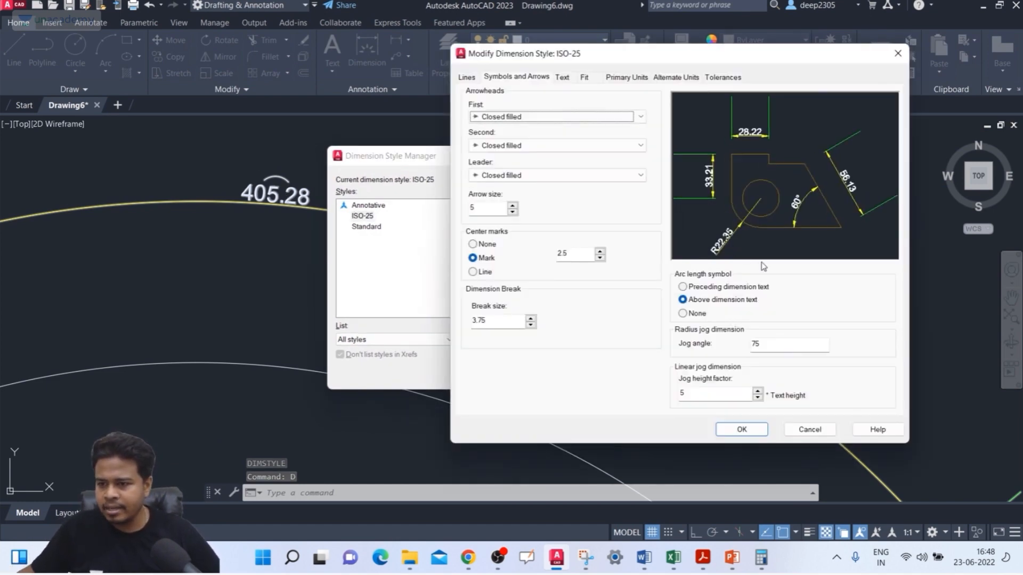
click(684, 314)
click(751, 429)
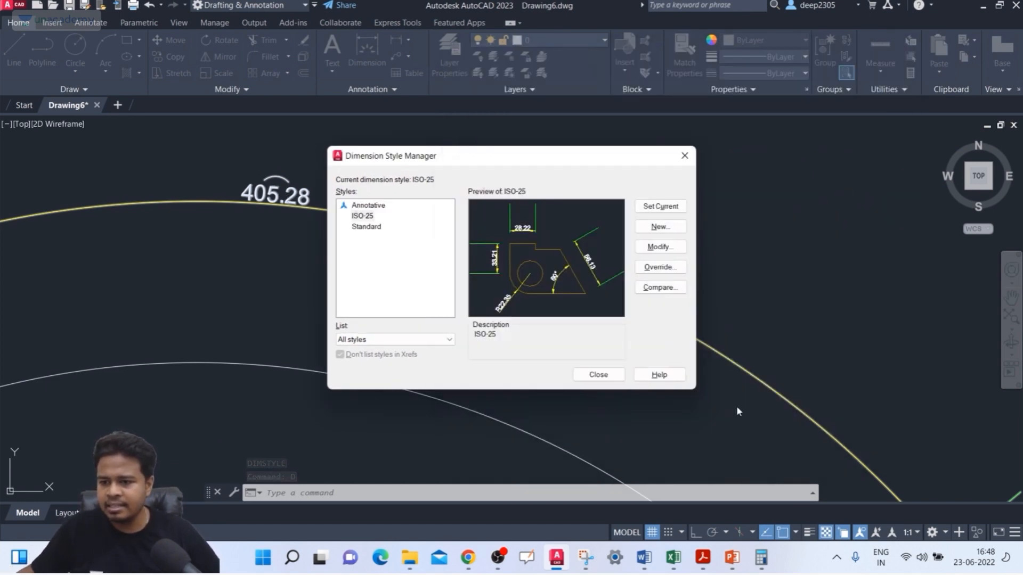
click(614, 373)
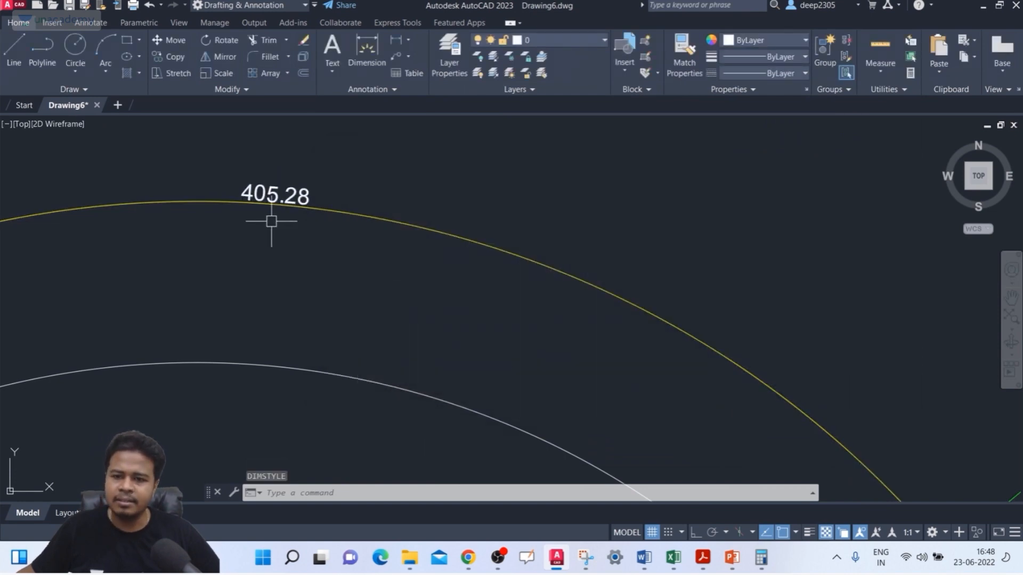
Step: Reopen the ISO-25 style for modification and restore the arc length symbol to Above dimension text
text(D)
key(Return)
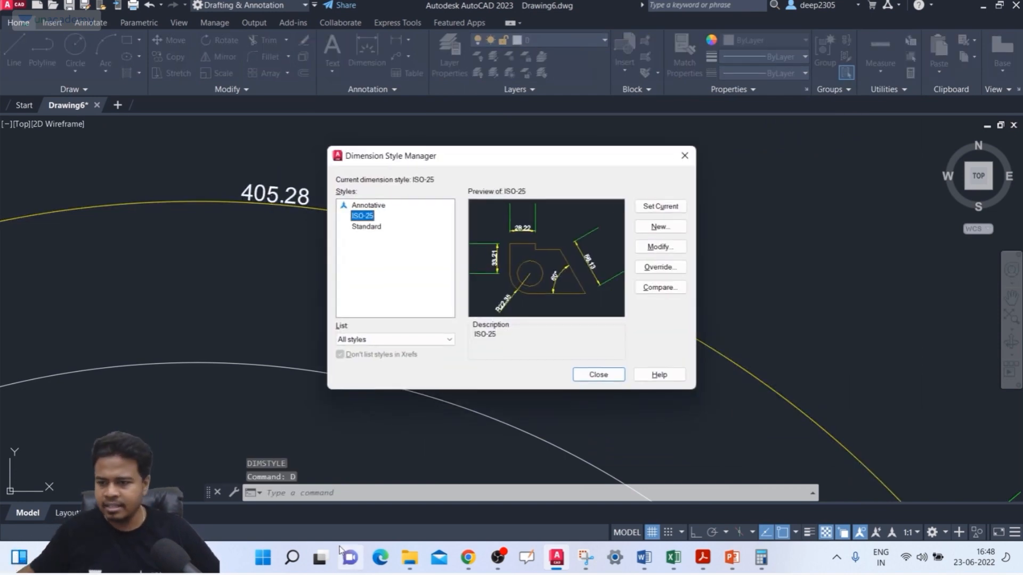
click(663, 250)
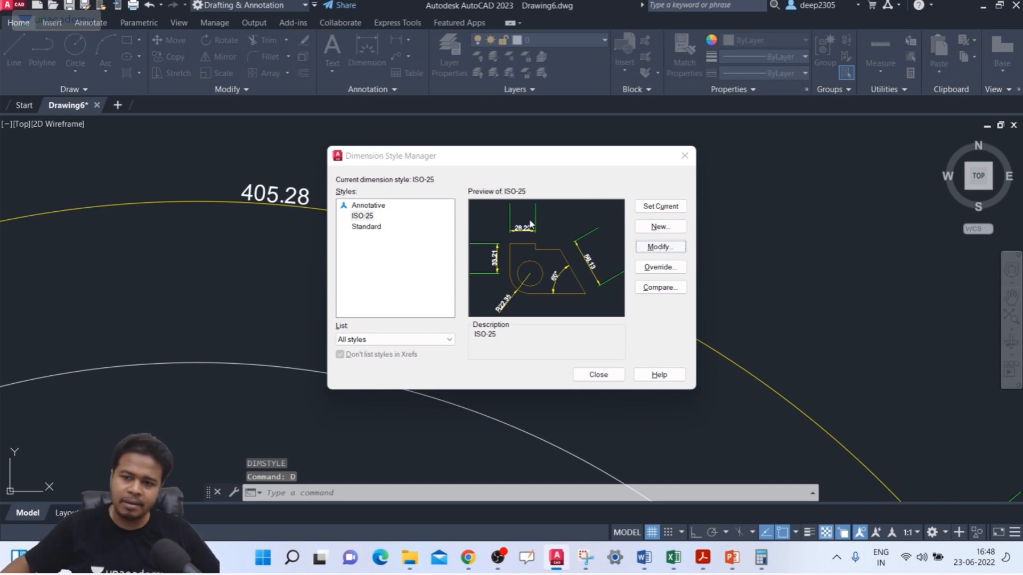
click(693, 300)
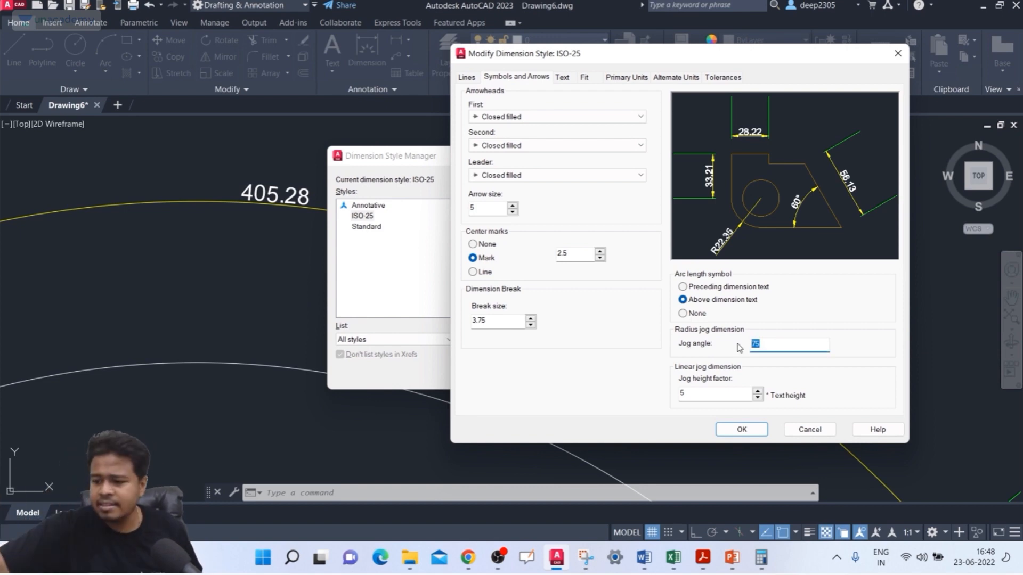
key(Return)
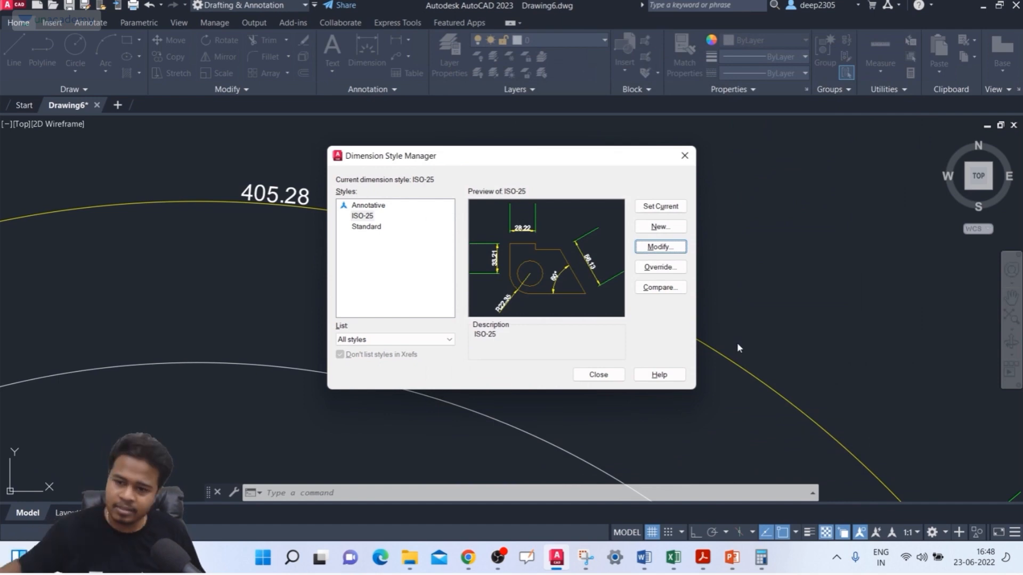
click(599, 375)
scroll(498, 286, down, 5)
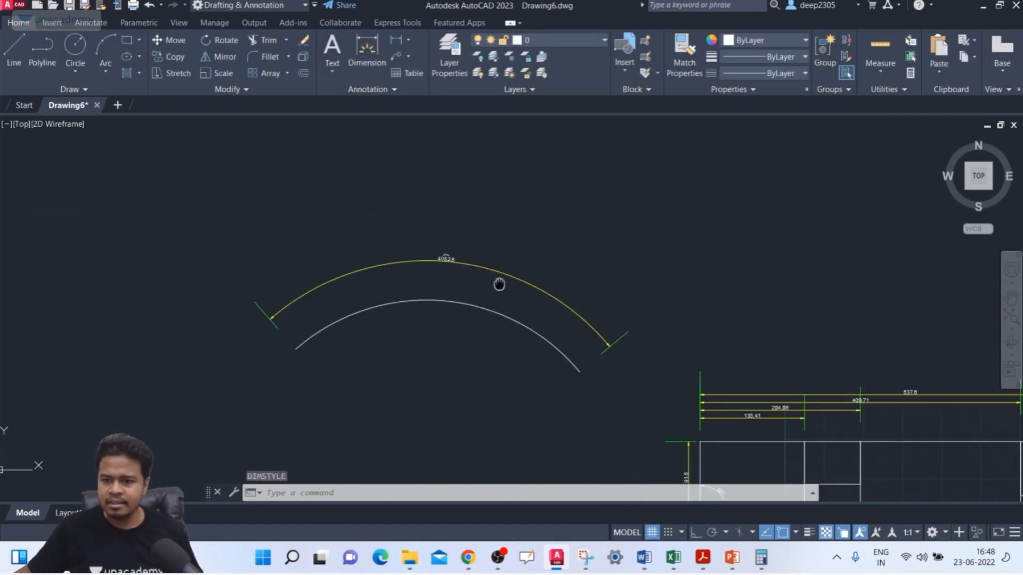
scroll(475, 258, up, 2)
scroll(468, 245, down, 3)
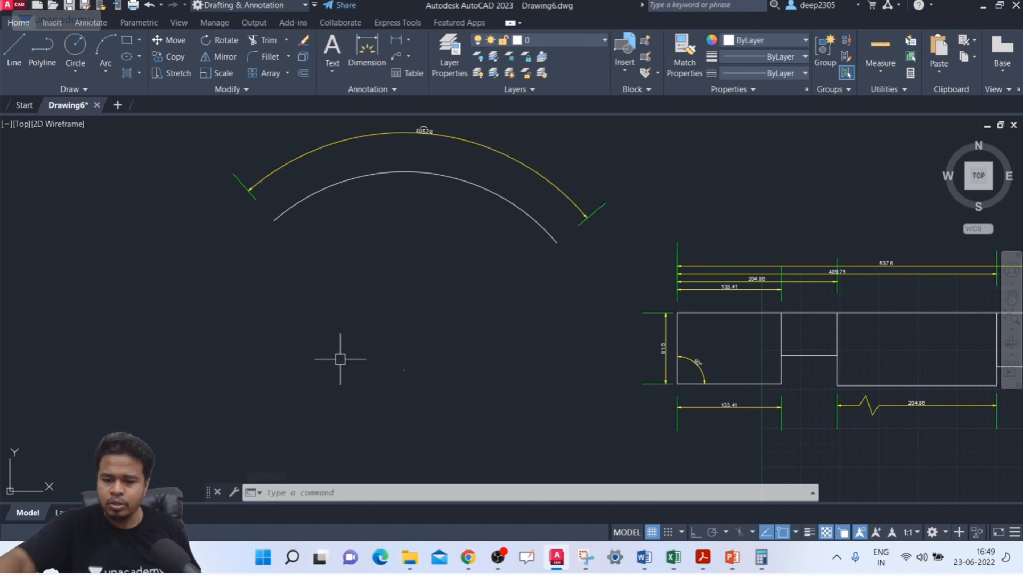
text(DIM)
key(Return)
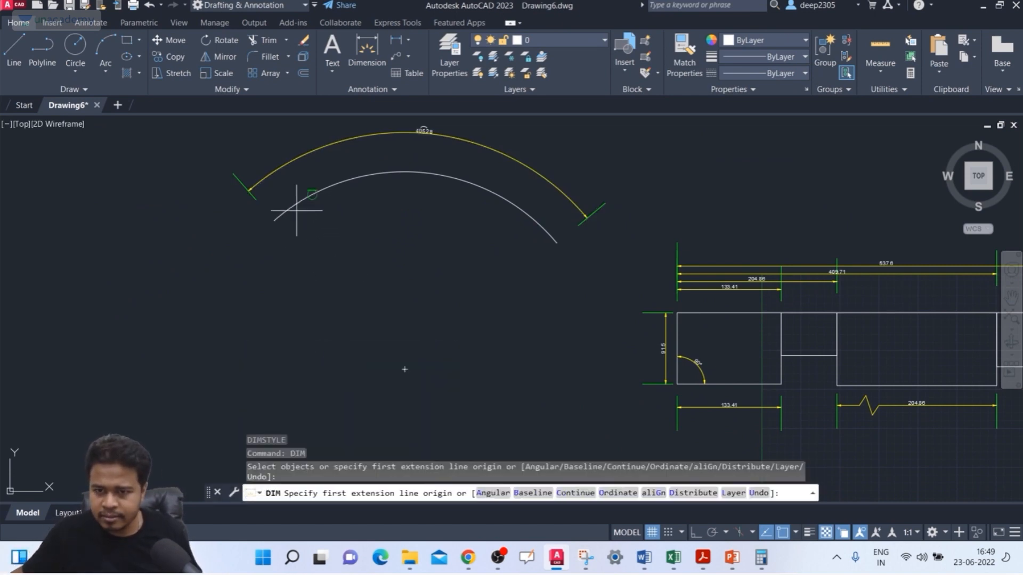
Step: Try to add a jogged radius dimension to the three-point arc, with the center override slightly above its true center
click(91, 23)
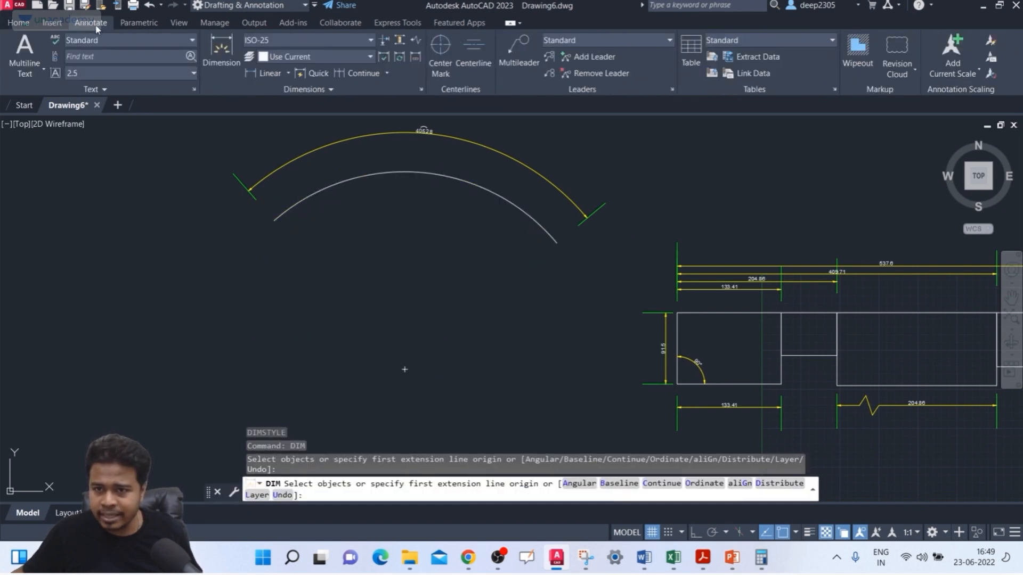
click(288, 73)
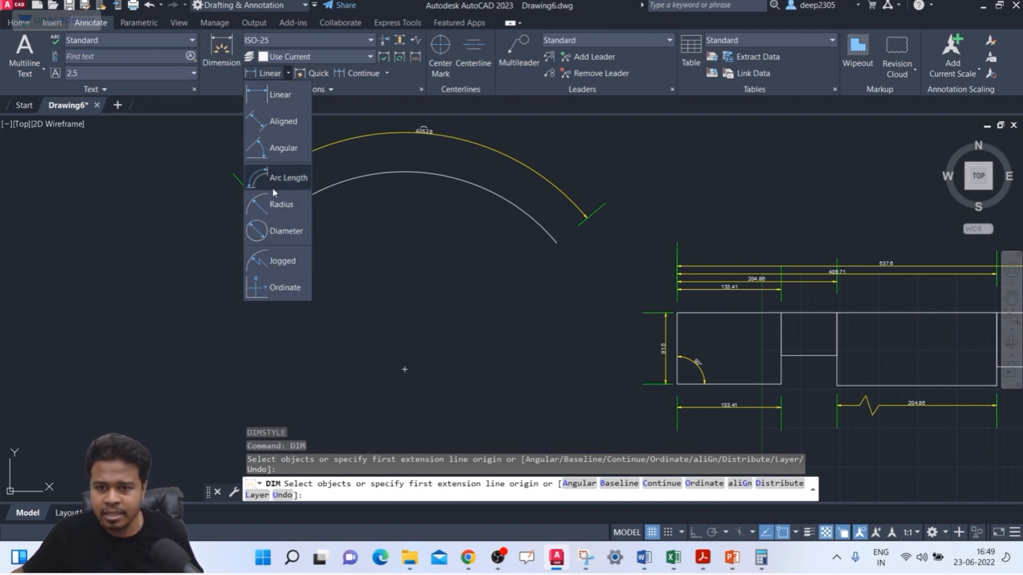
click(283, 259)
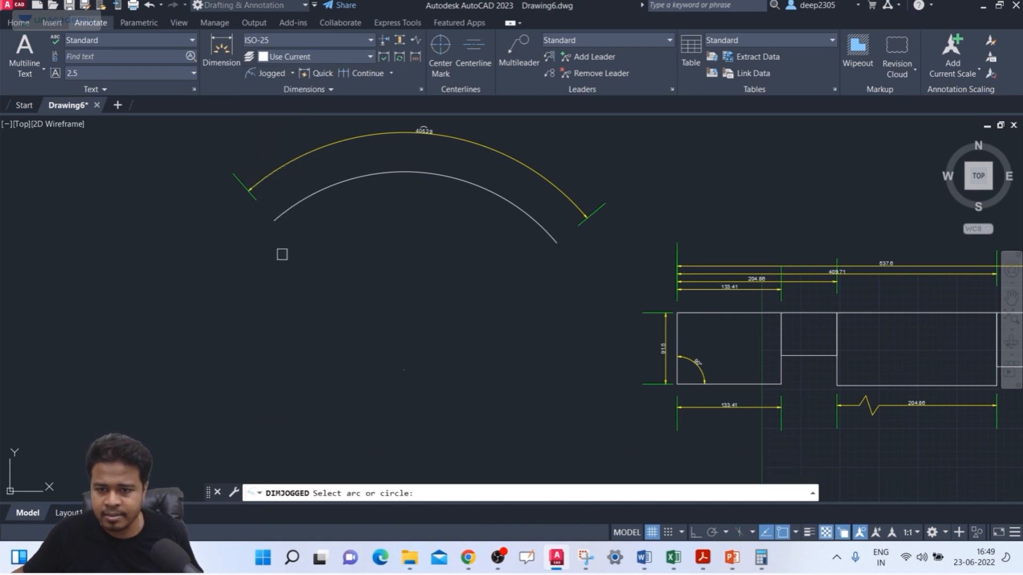
click(300, 203)
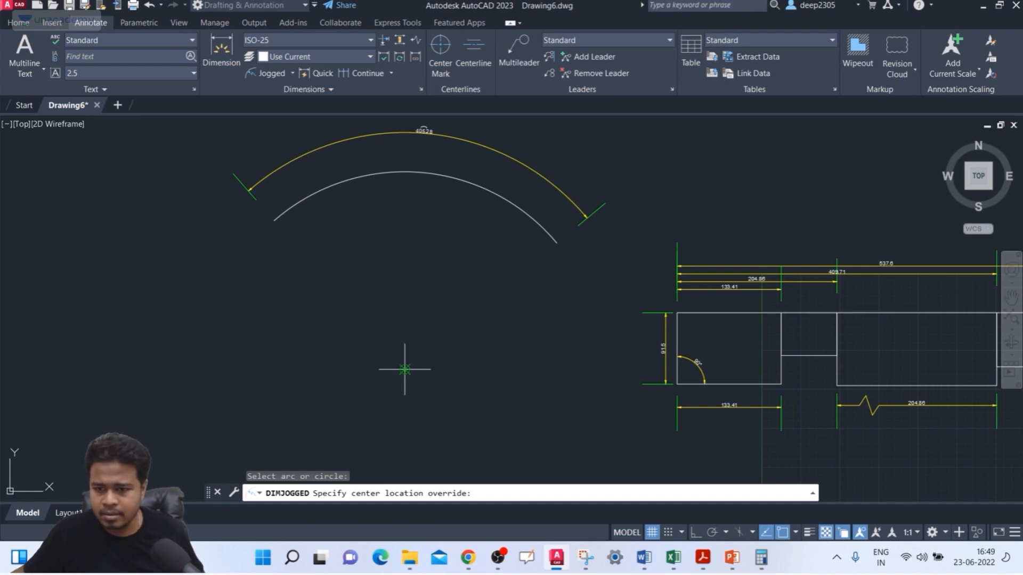
click(384, 335)
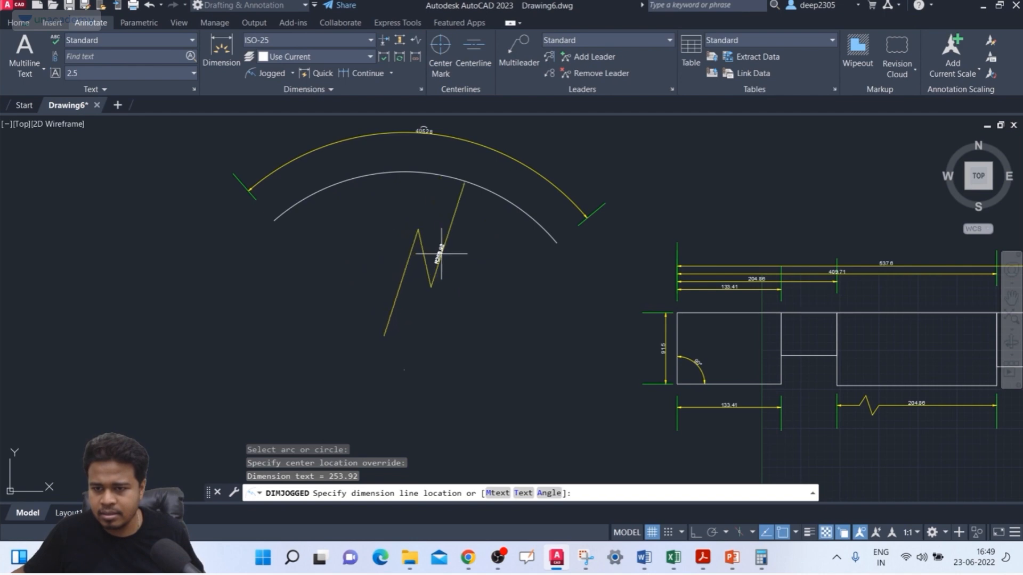
scroll(441, 254, up, 3)
scroll(441, 254, down, 2)
key(Escape)
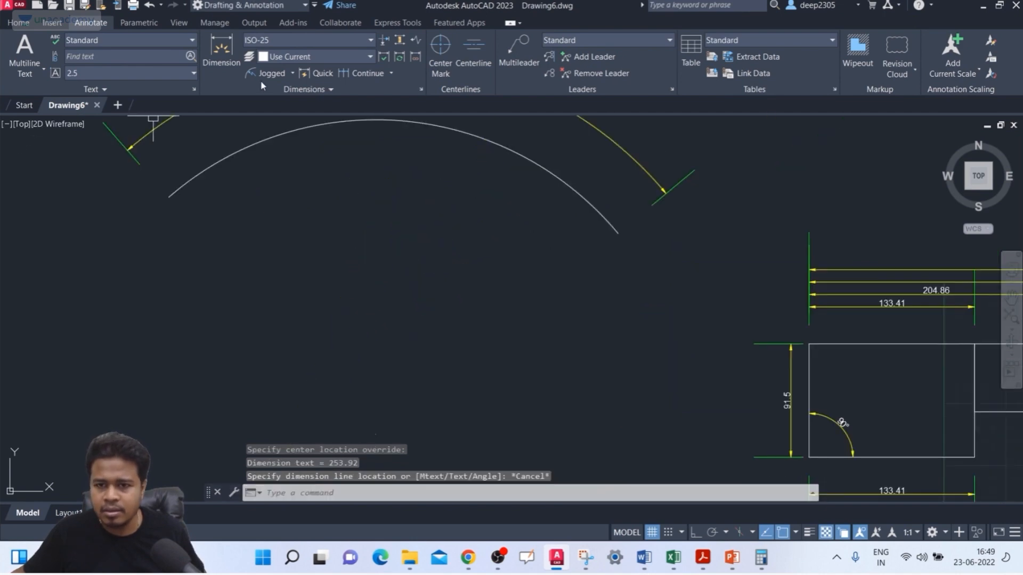
Step: Add a jogged radius dimension to the three-point arc, using the arc's own center point as the center override
click(275, 79)
click(263, 141)
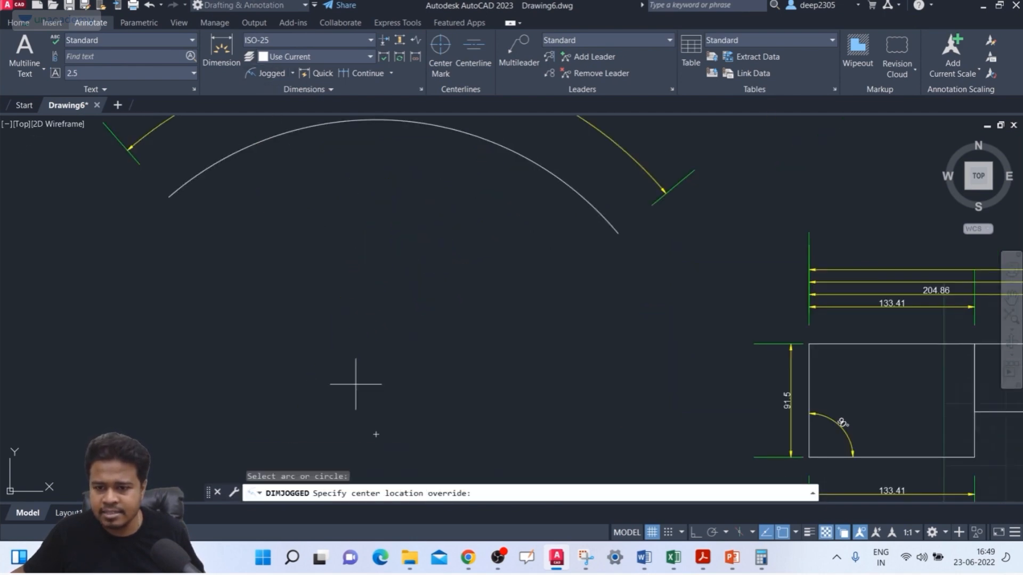
click(376, 434)
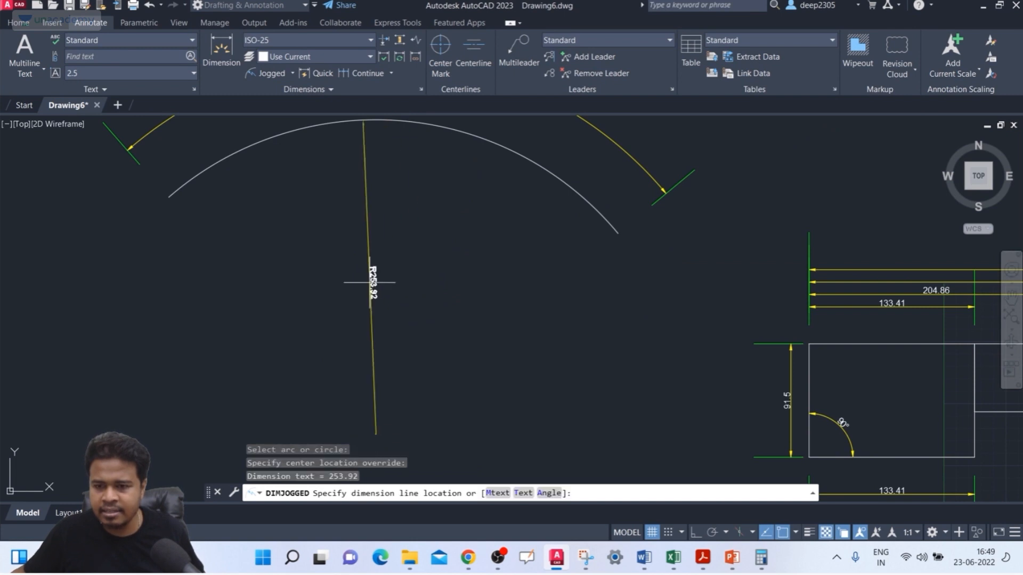
click(294, 235)
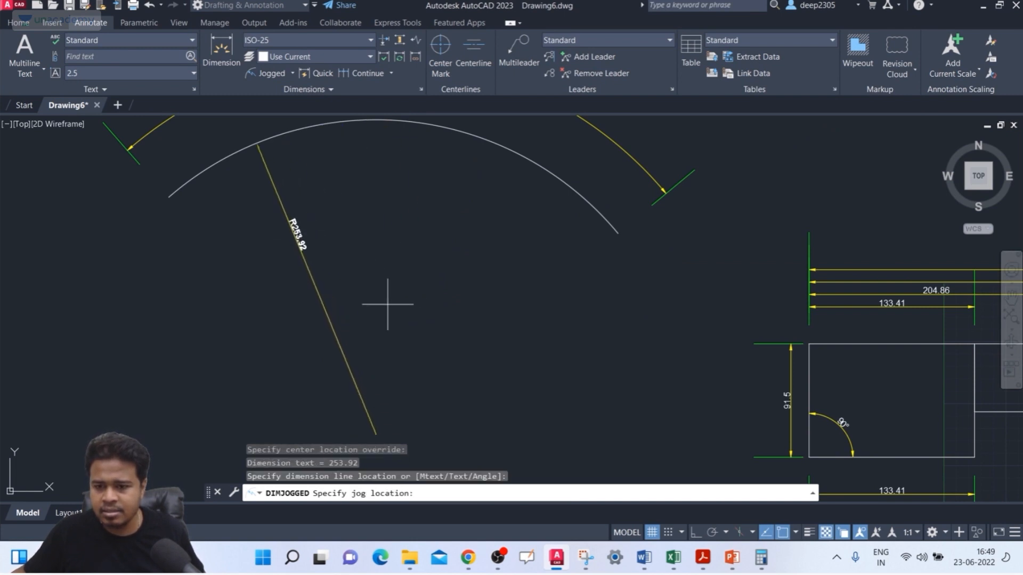
scroll(388, 304, down, 2)
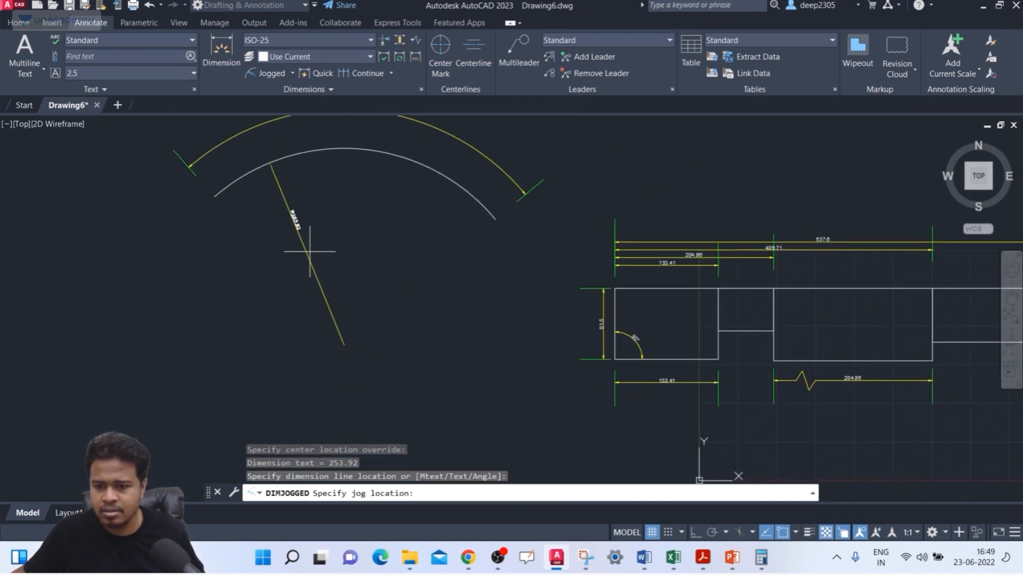
click(328, 255)
scroll(320, 256, up, 3)
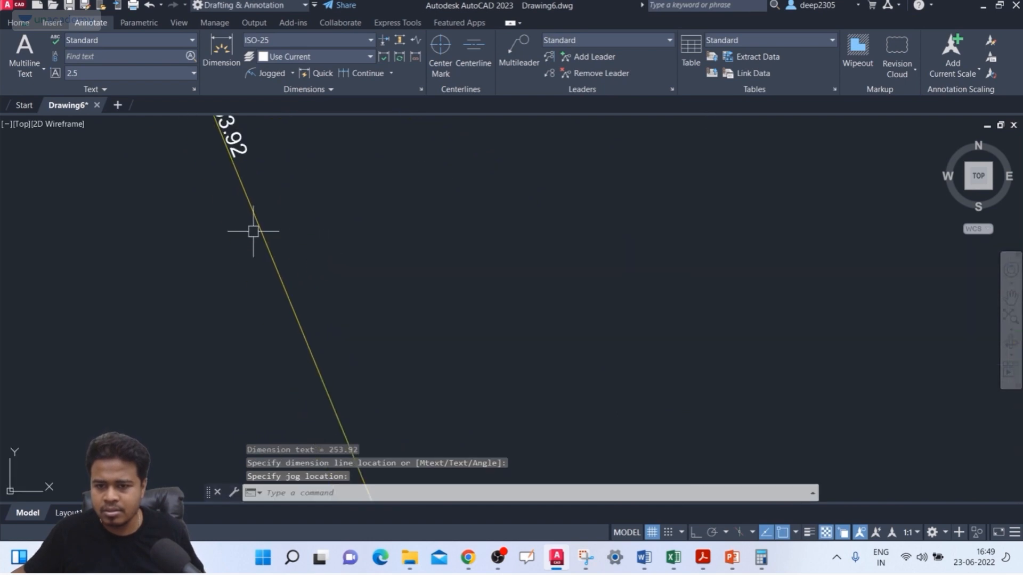
Step: Delete the jogged radius dimension from the three-point arc
scroll(253, 231, down, 3)
key(Escape)
click(285, 220)
click(254, 262)
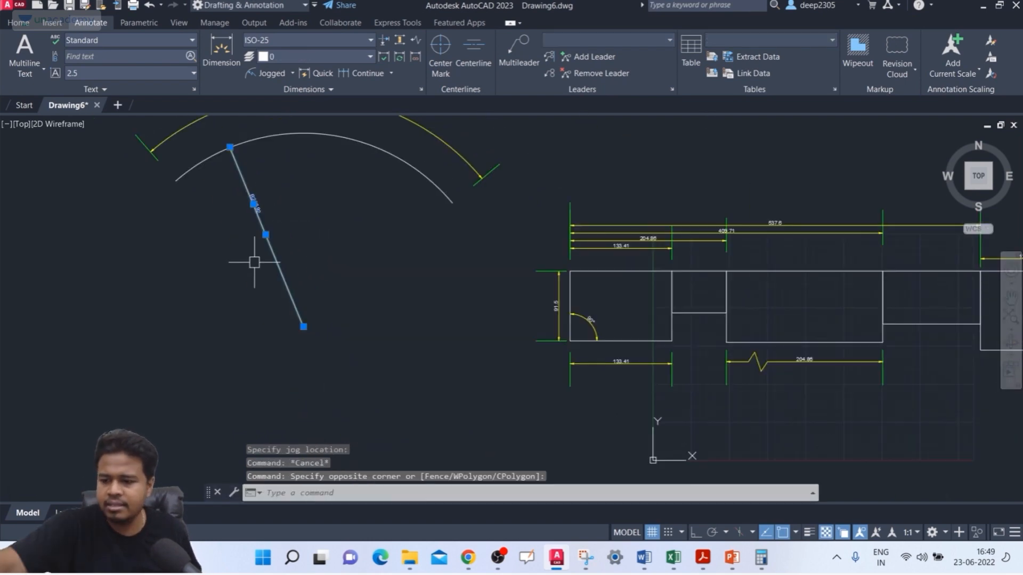
key(Delete)
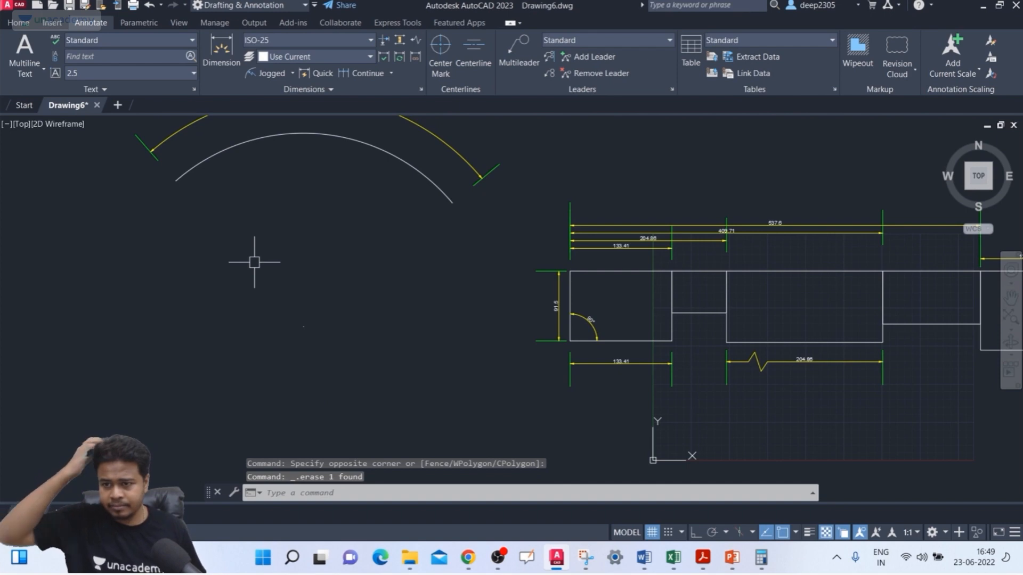
key(Escape)
key(Escape)
key(Escape)
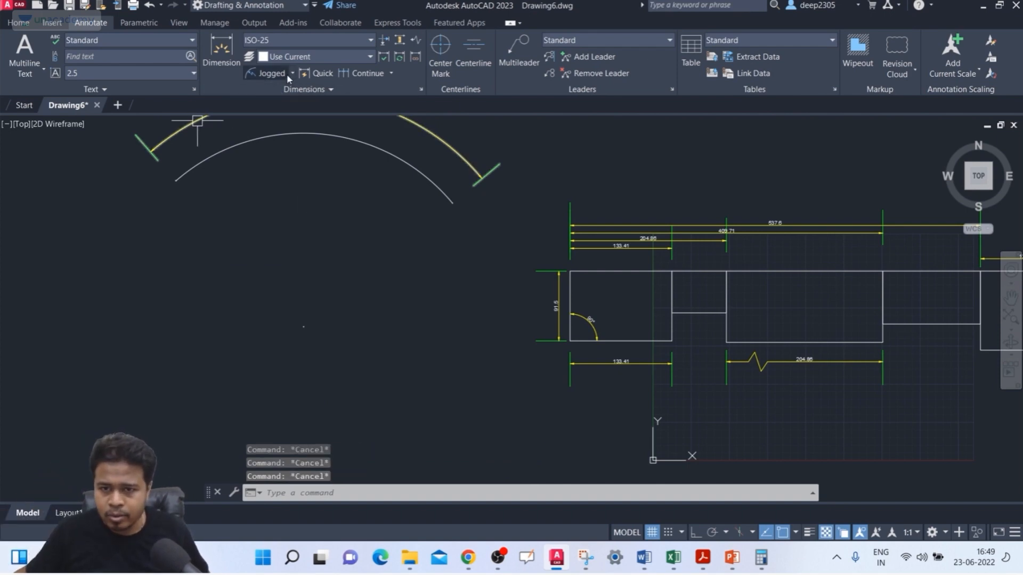
Step: Add a jogged radius dimension to the three-point arc, with the center override slightly above its true center and the arrow on its right half
click(291, 73)
click(278, 260)
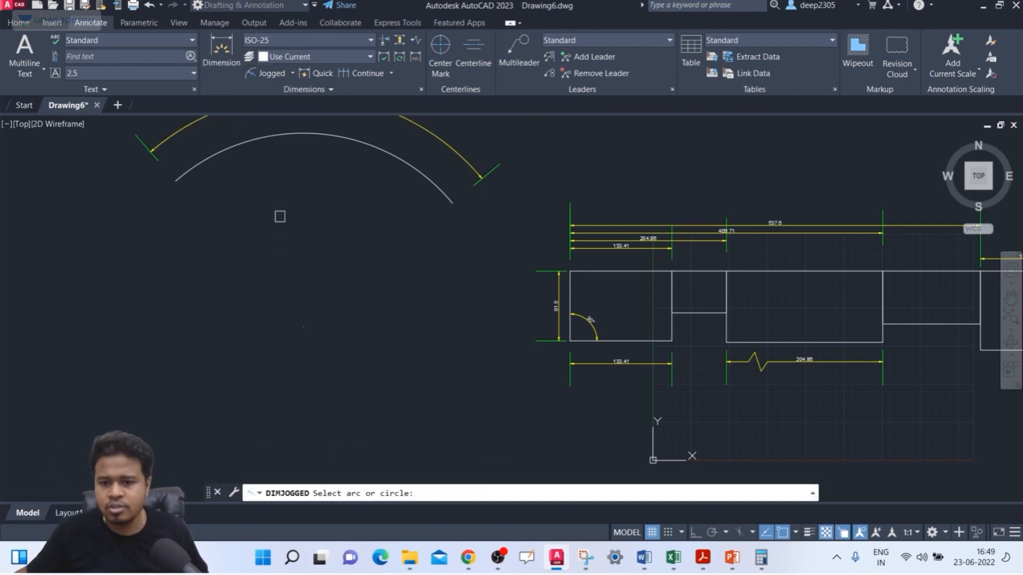
middle_drag(280, 216, 309, 304)
click(258, 234)
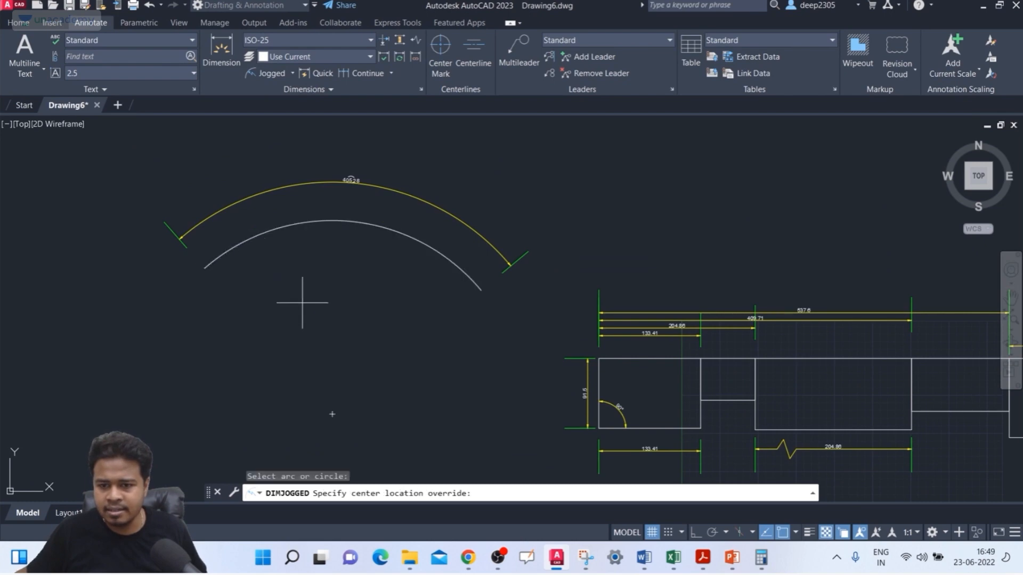
click(324, 373)
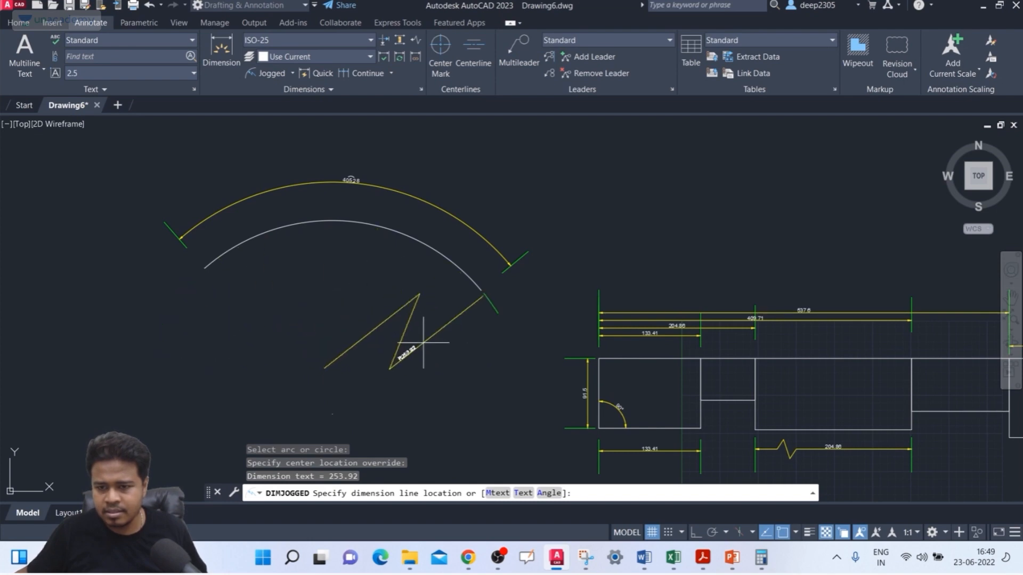
scroll(341, 288, up, 4)
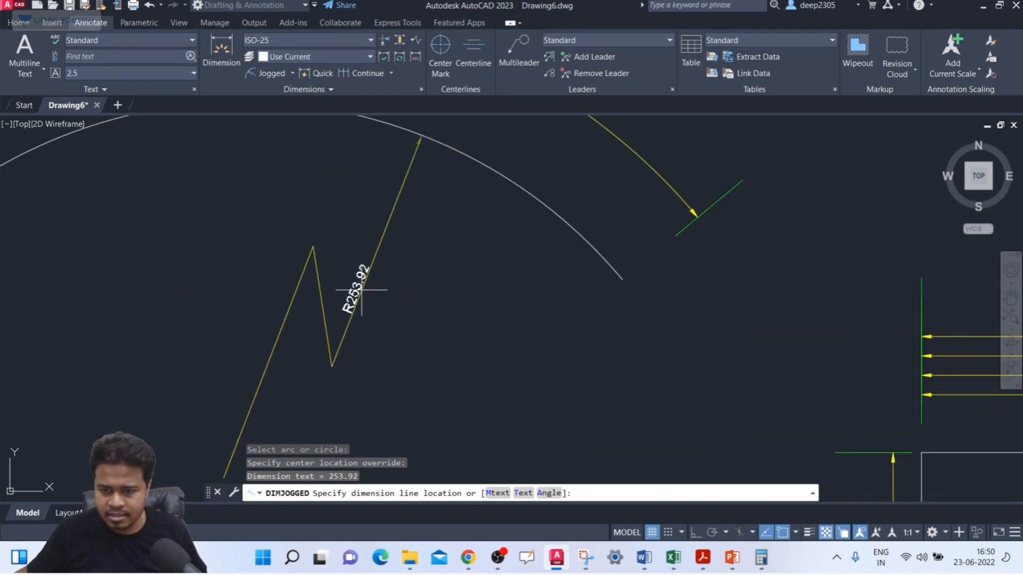
click(367, 290)
click(361, 339)
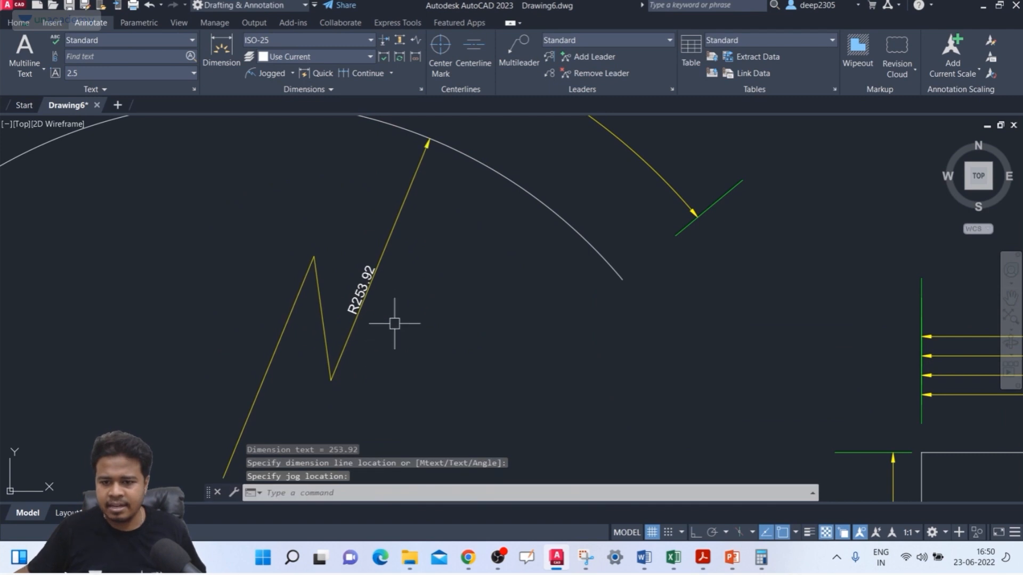
key(Escape)
Step: Set the radius jog angle of the ISO-25 dimension style to 75 and apply the change
scroll(314, 286, up, 3)
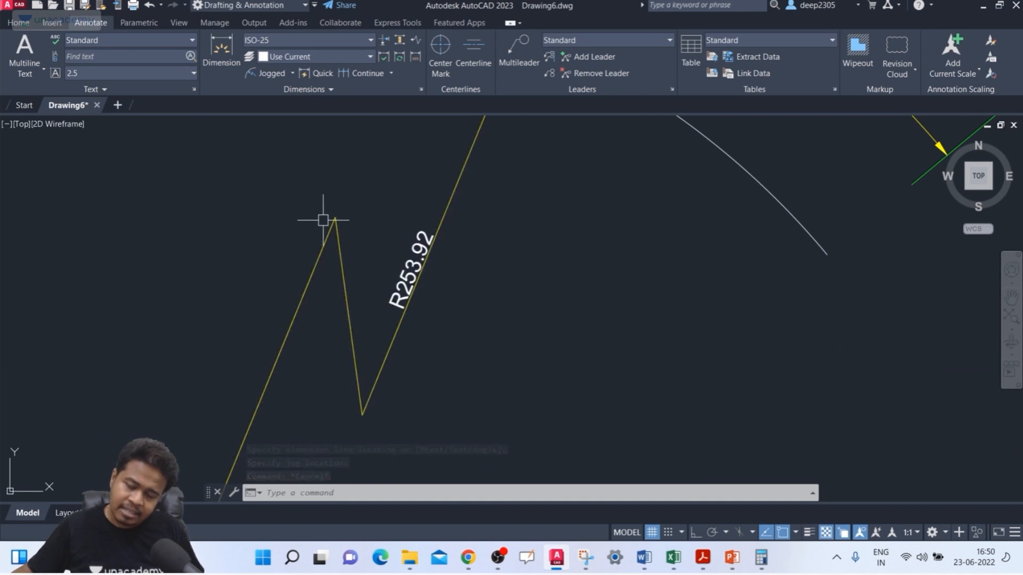
scroll(336, 277, down, 2)
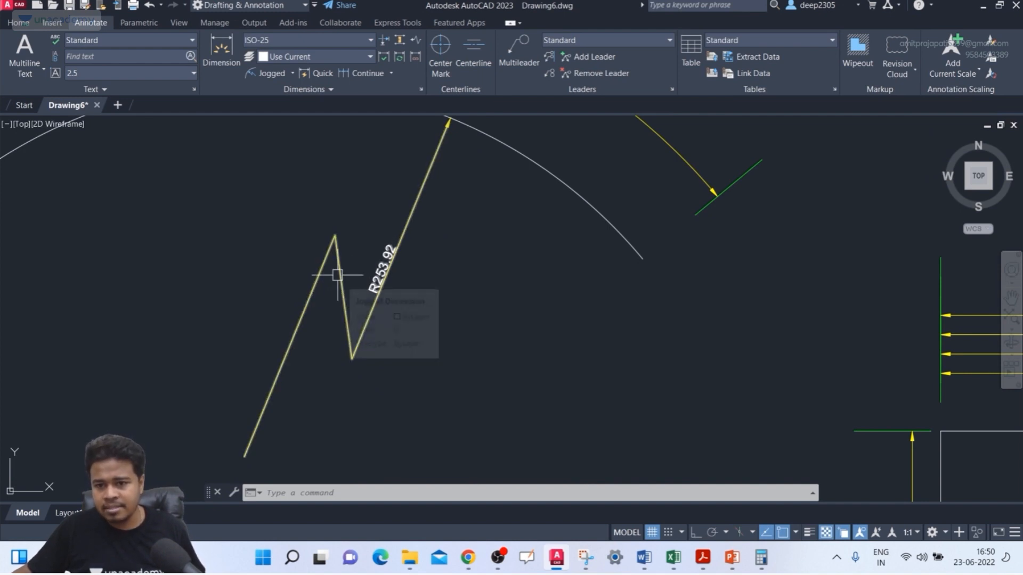
scroll(473, 272, down, 2)
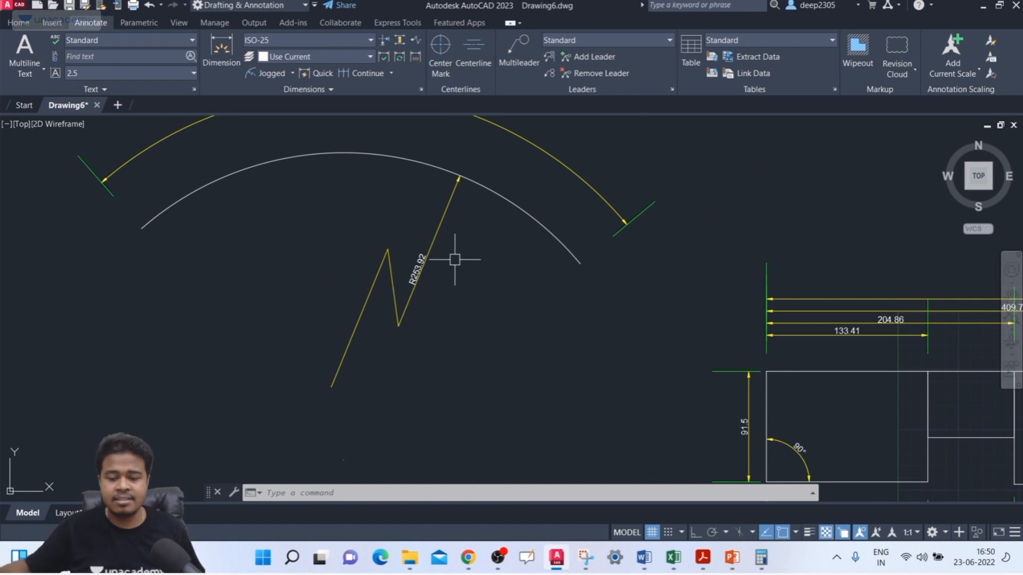
text(D)
key(Return)
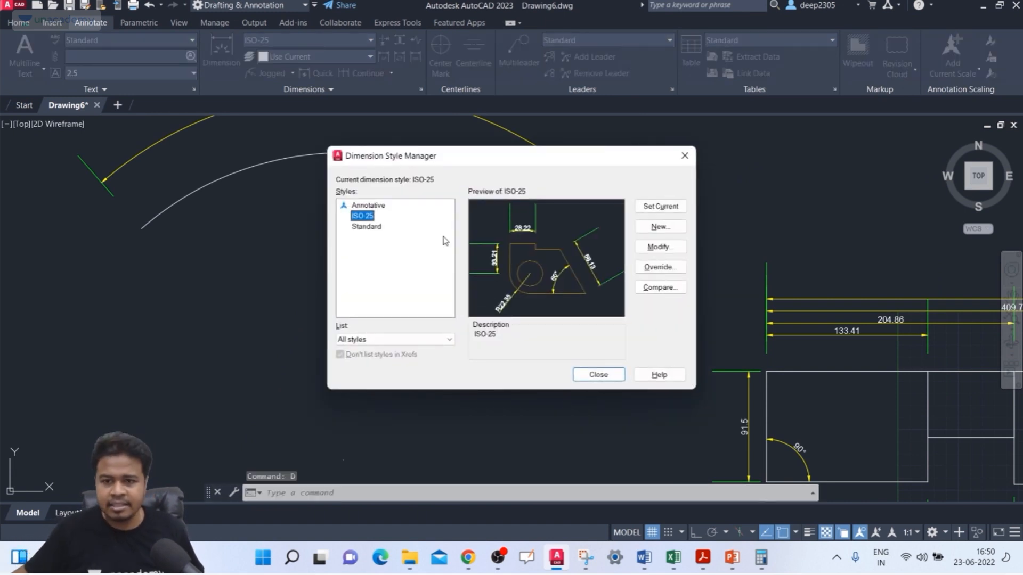
click(659, 248)
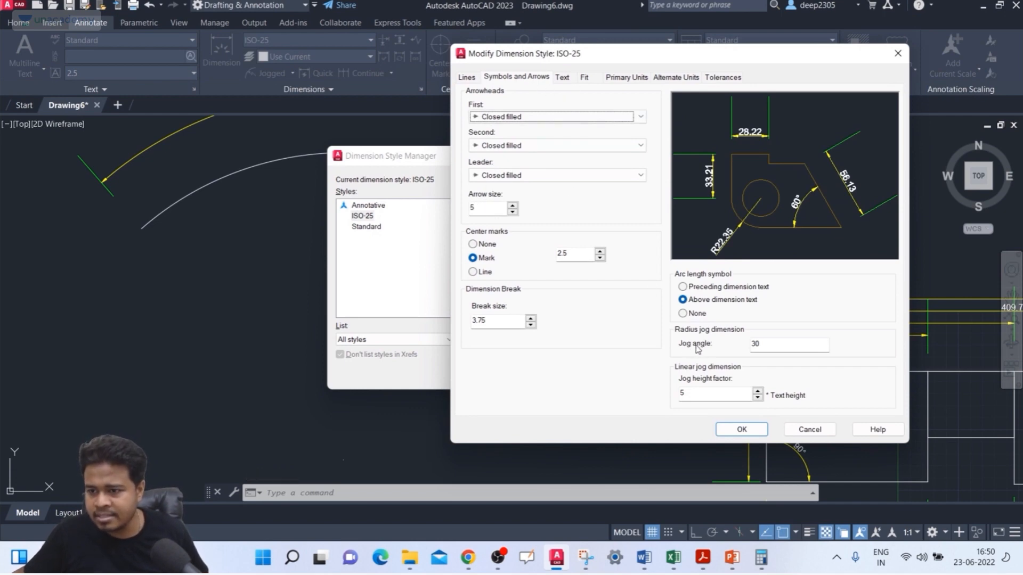
drag(767, 347, 724, 344)
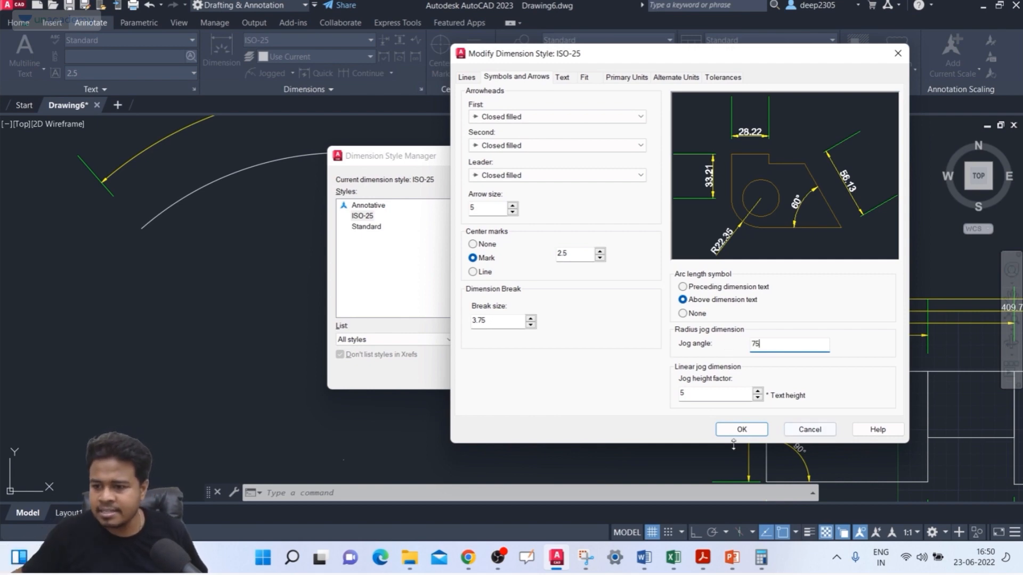
click(741, 430)
click(599, 376)
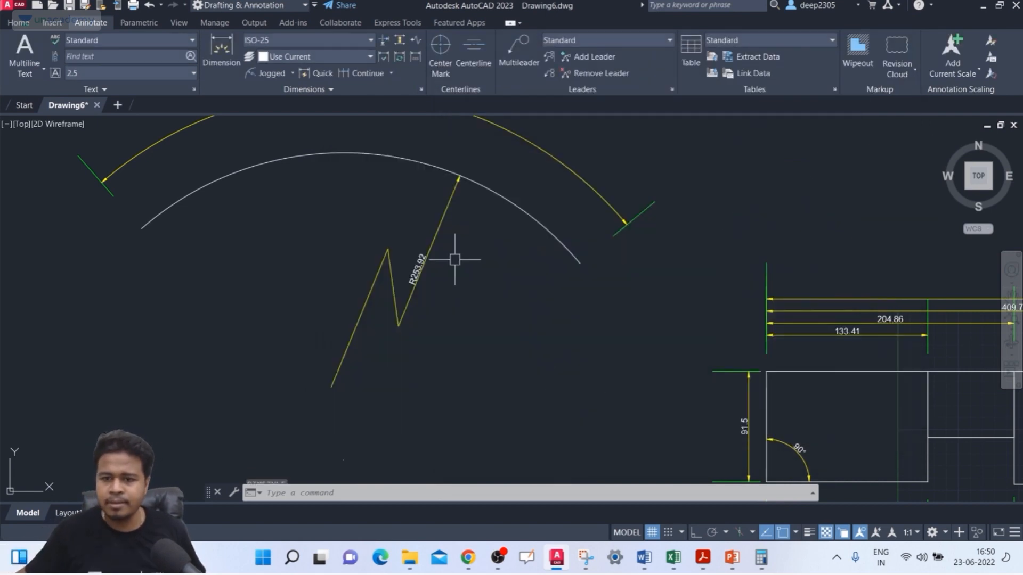
Step: Start a DIM jogged radius dimension on the arc's left side, with the center override well above and left of its true center
click(52, 22)
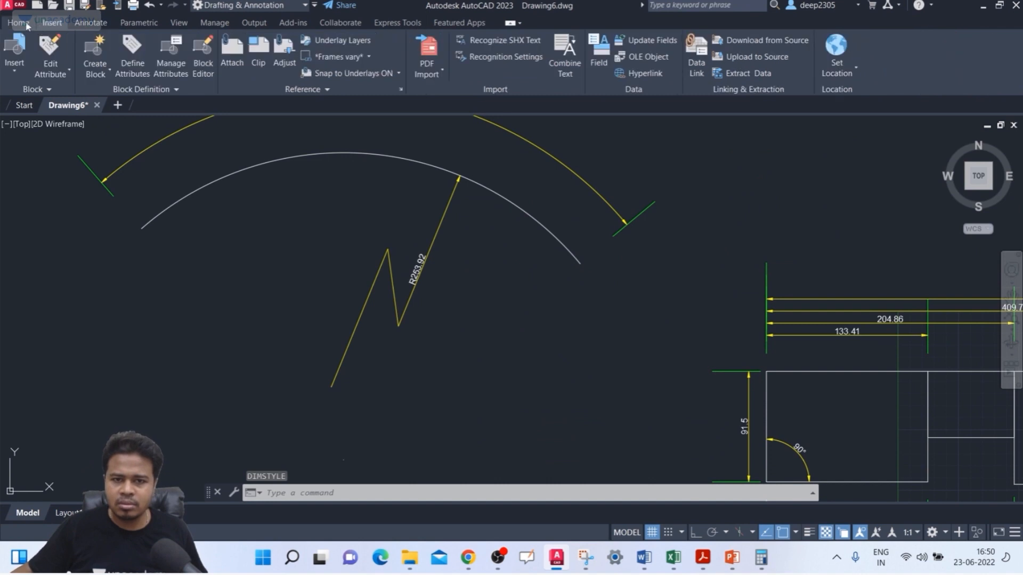
click(18, 23)
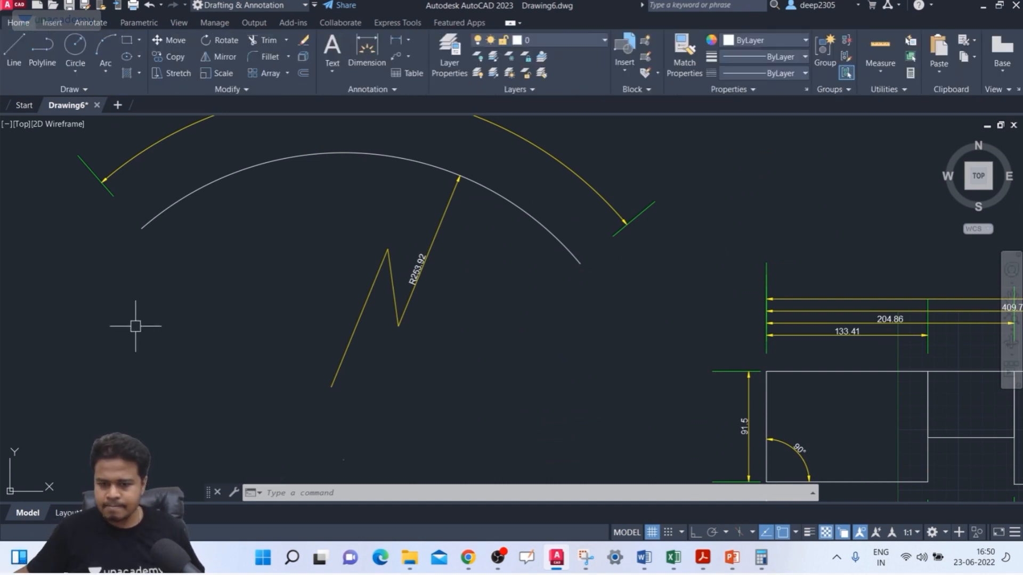
text(DIM)
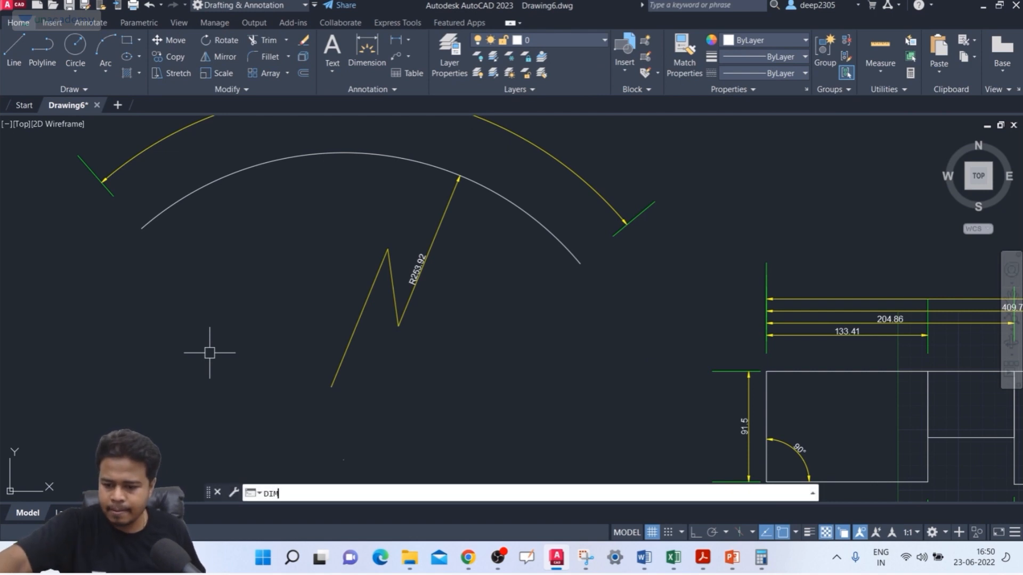
key(Return)
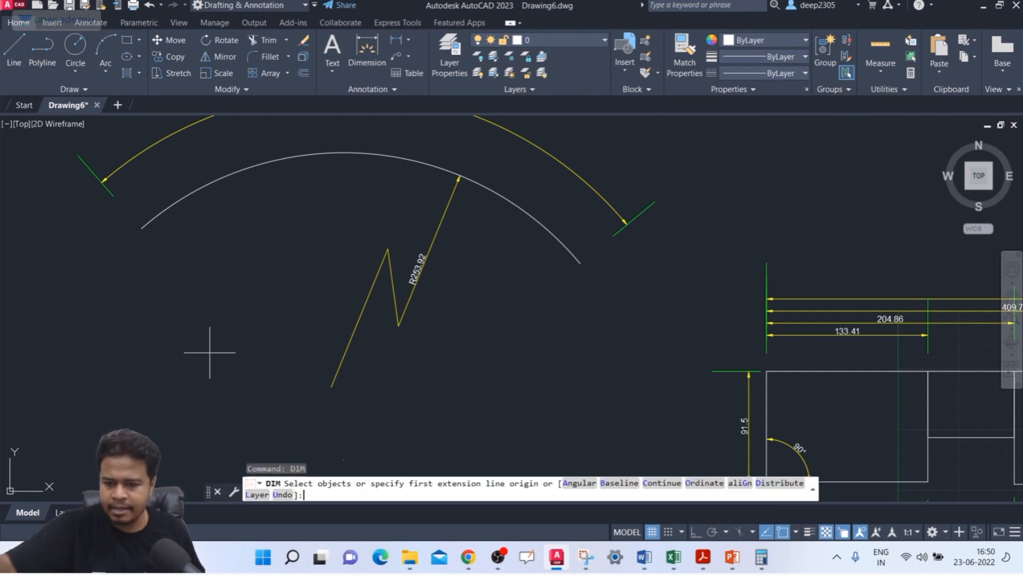
click(189, 199)
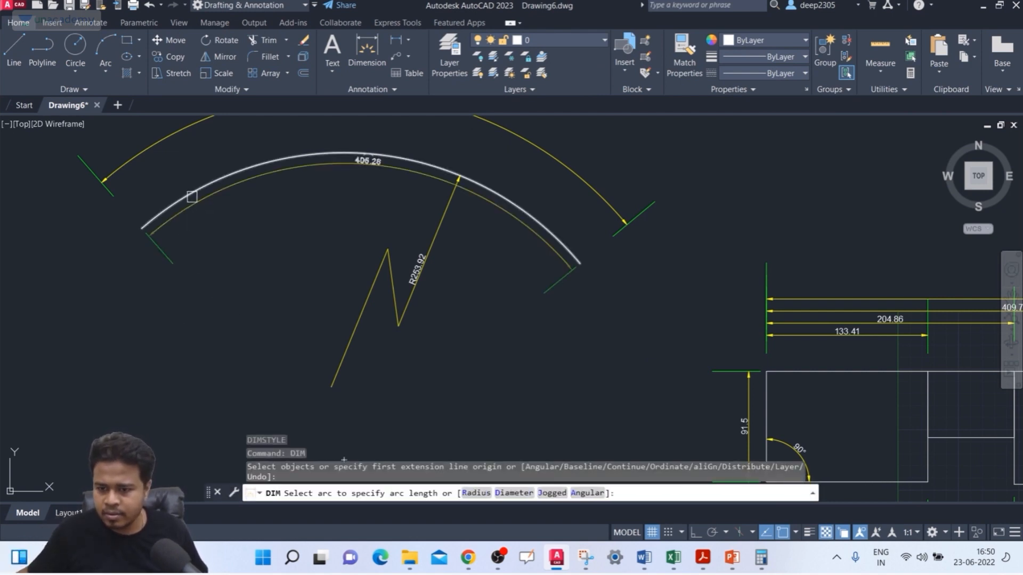
key(Escape)
click(184, 199)
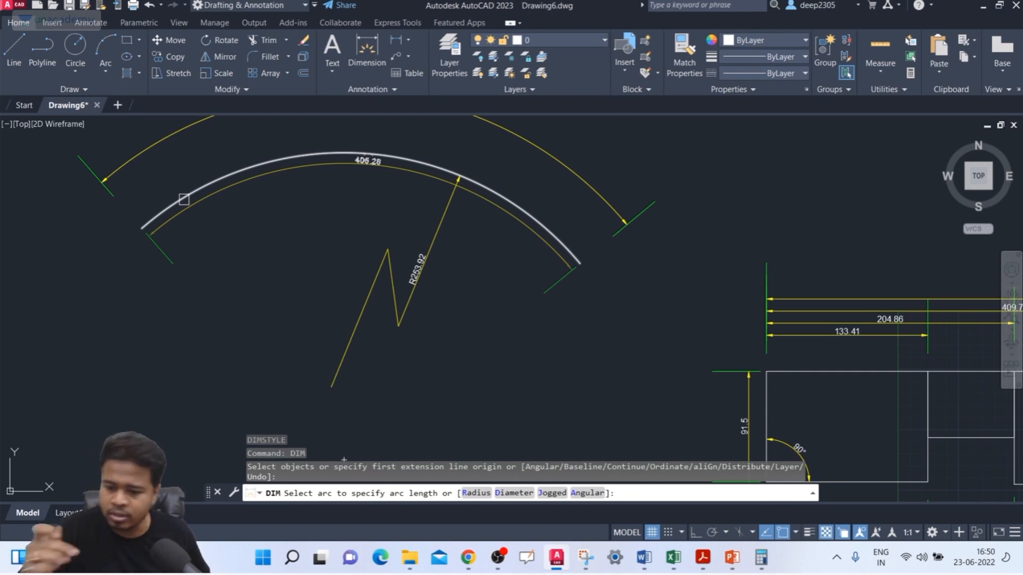
key(Return)
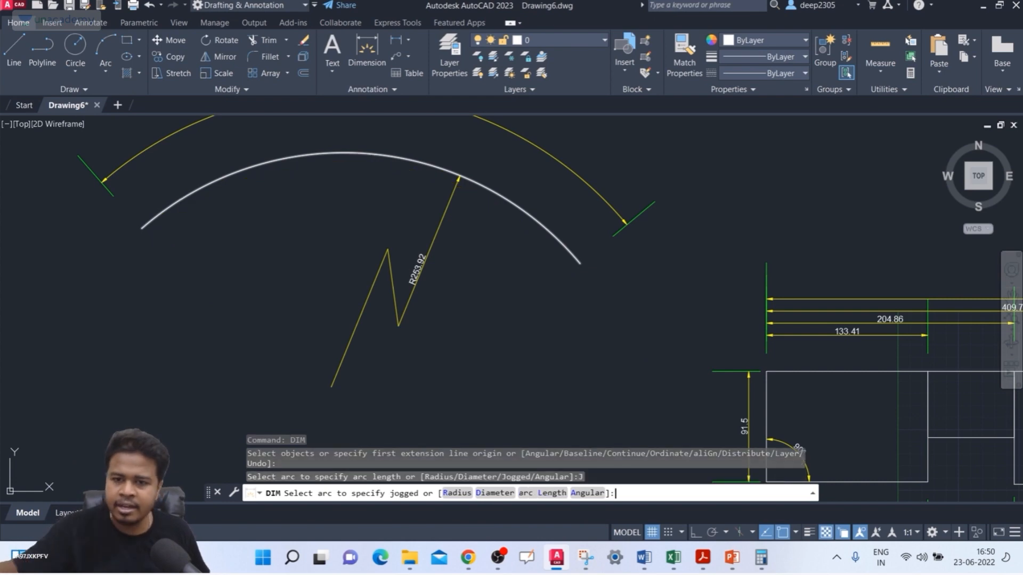
click(210, 181)
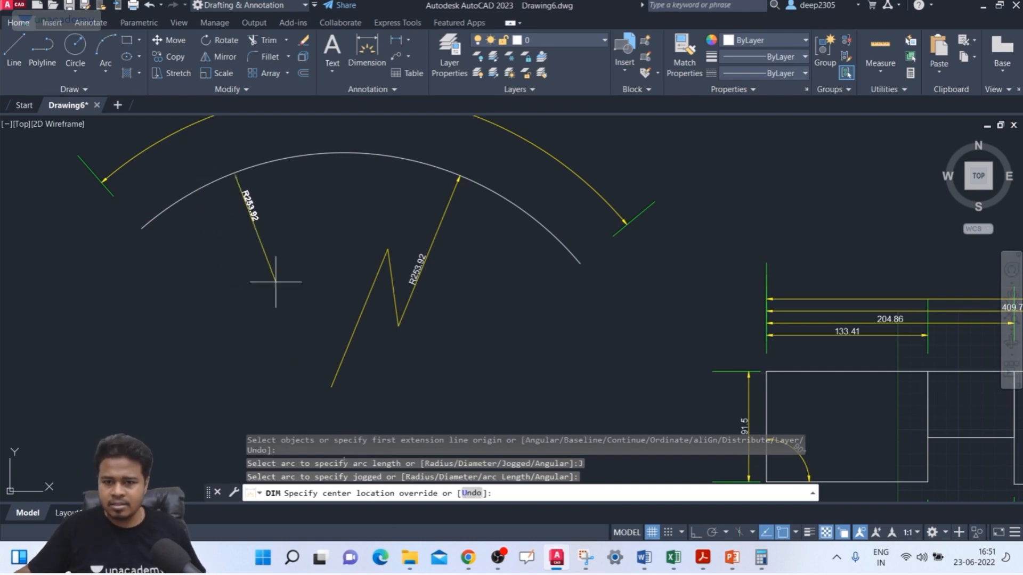
click(257, 265)
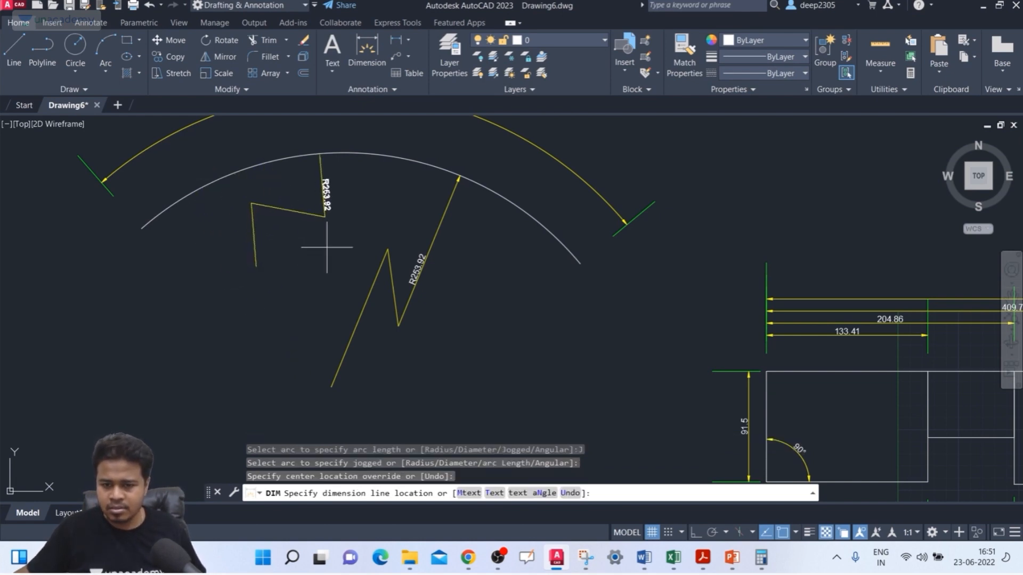
Step: Place the second jogged radius dimension's line just left of the arc's crest and its jog close below the dimension text
scroll(292, 229, up, 2)
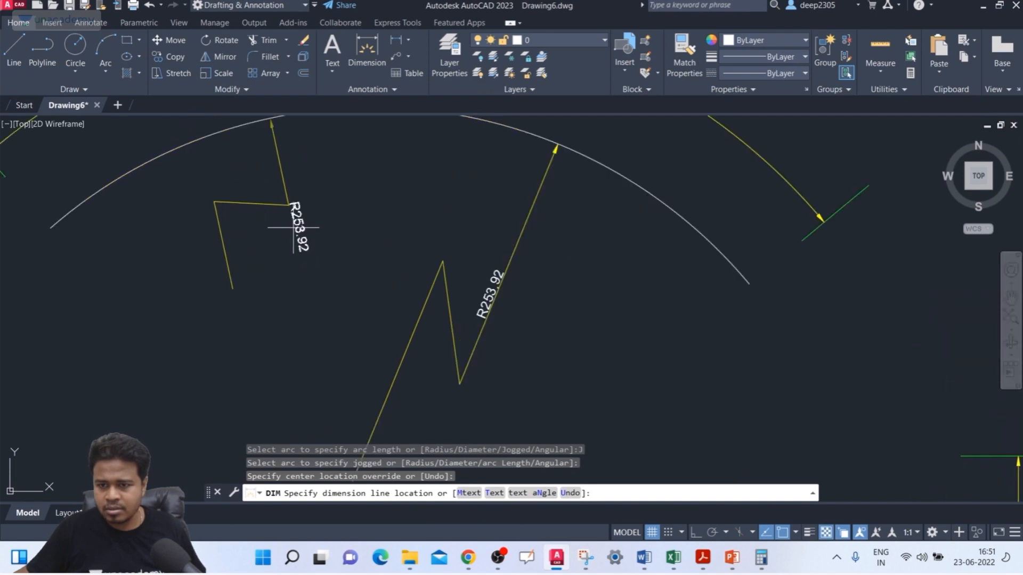
mouse_move(332, 160)
middle_down()
mouse_move(297, 205)
mouse_move(282, 203)
middle_up()
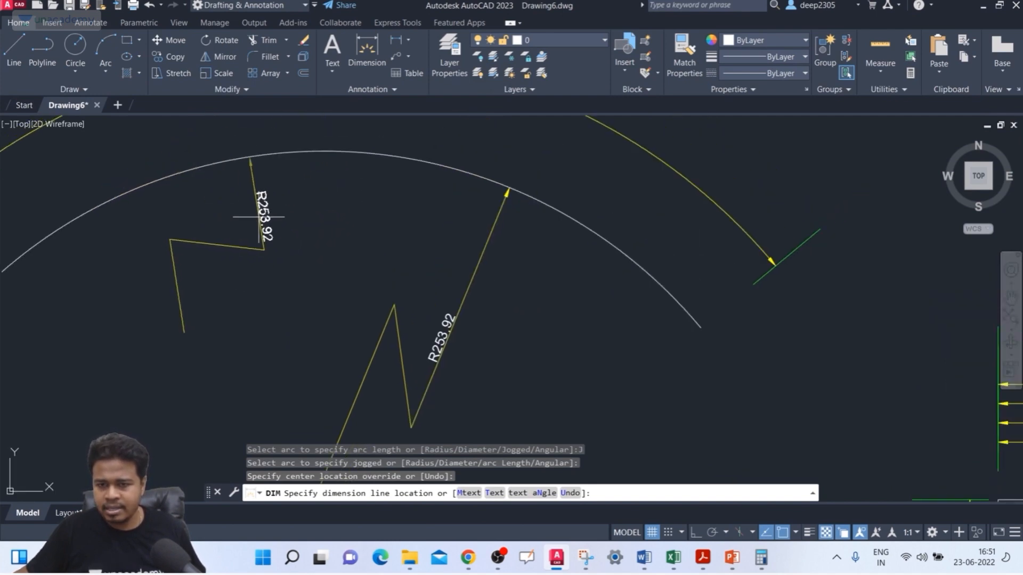
scroll(258, 216, up, 2)
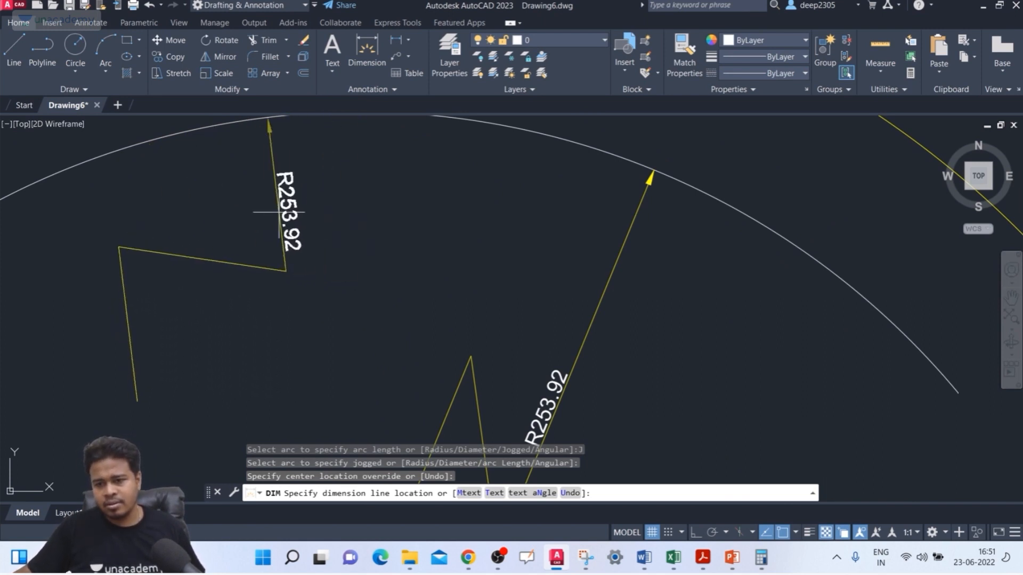
scroll(274, 208, down, 2)
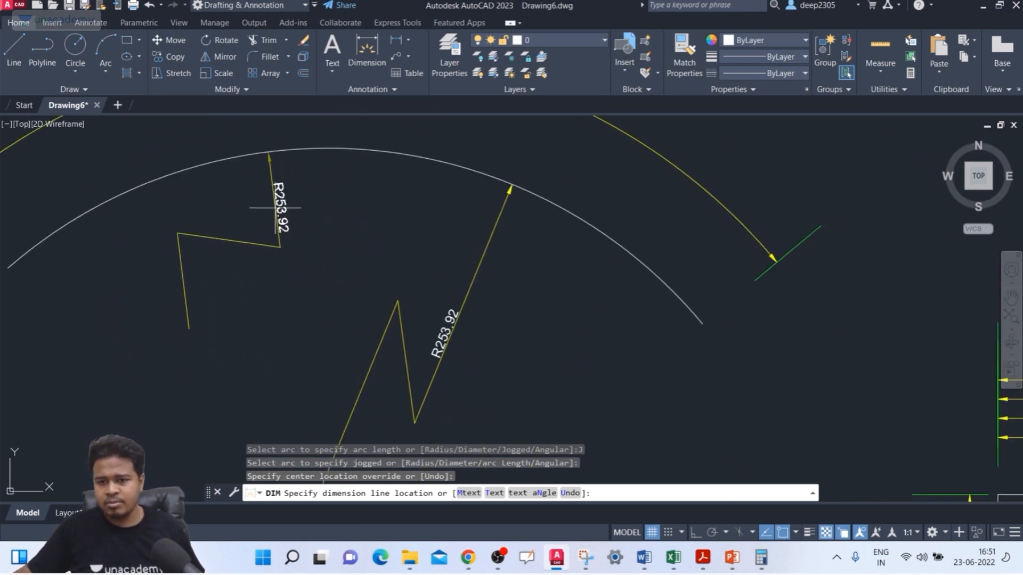
click(264, 213)
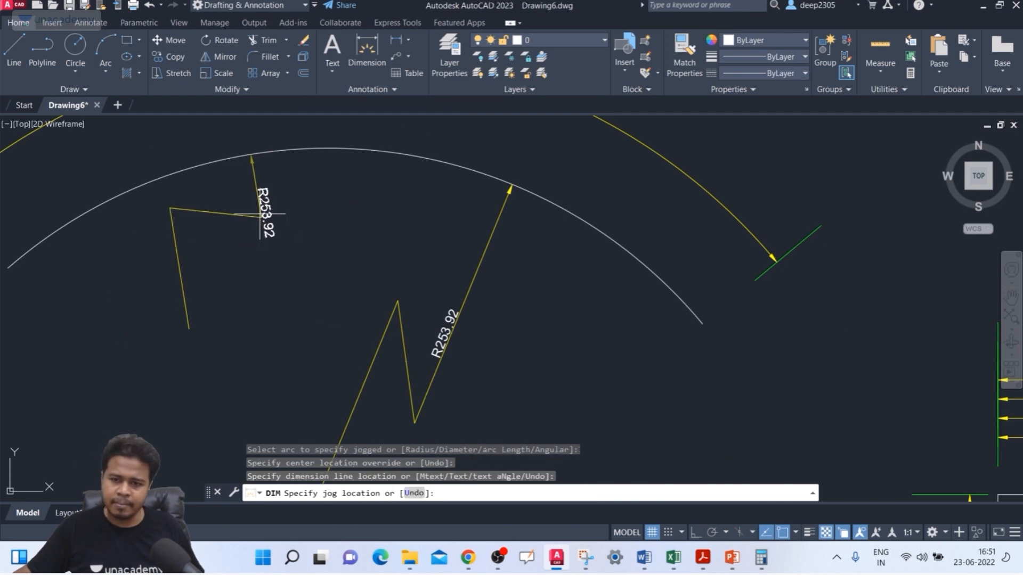
click(261, 242)
key(Return)
Step: Set the radius jog angle of the ISO-25 dimension style to 90 and apply the change
scroll(251, 235, up, 2)
scroll(393, 338, down, 2)
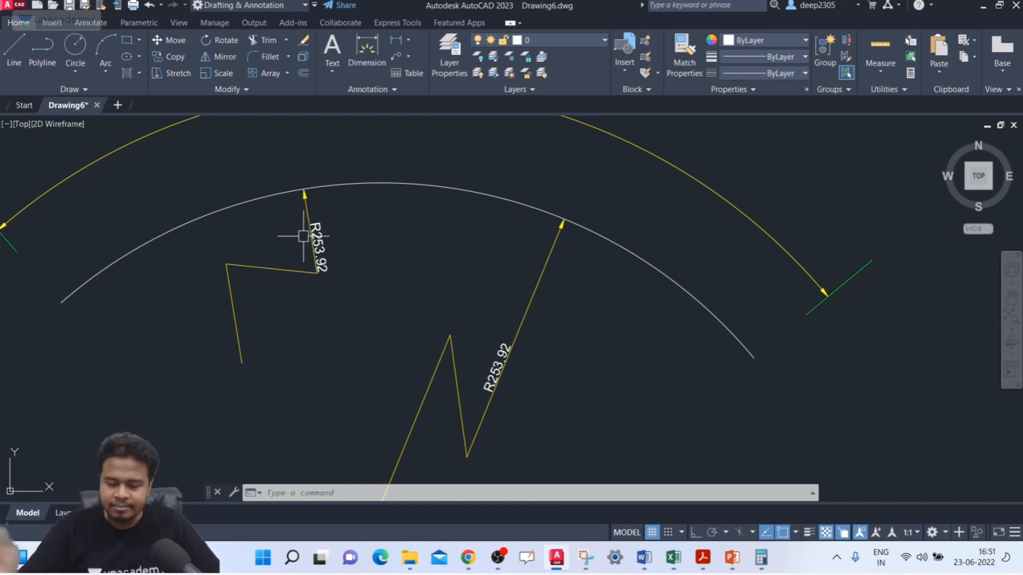
text(D)
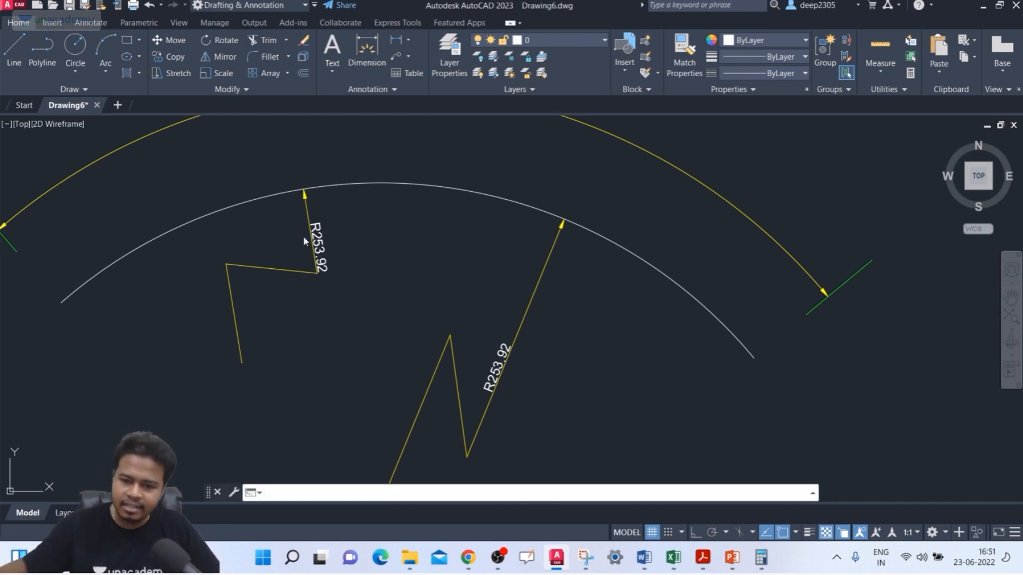
key(Return)
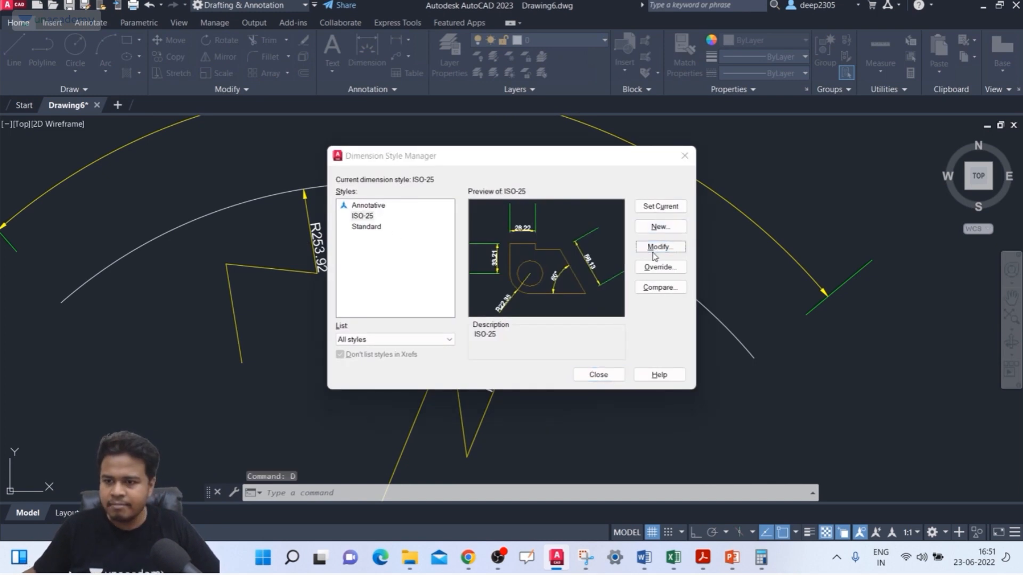
click(656, 248)
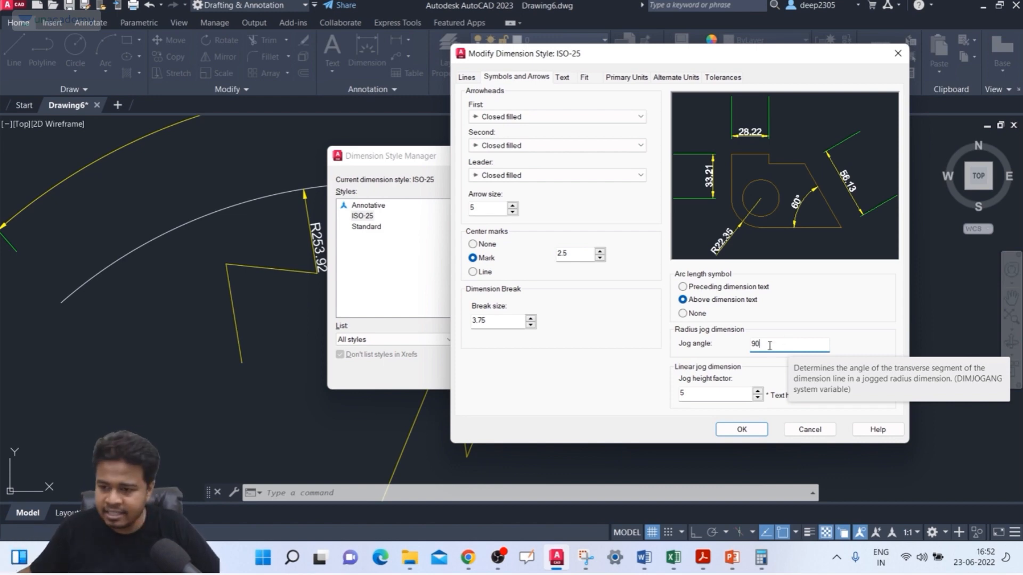
click(740, 431)
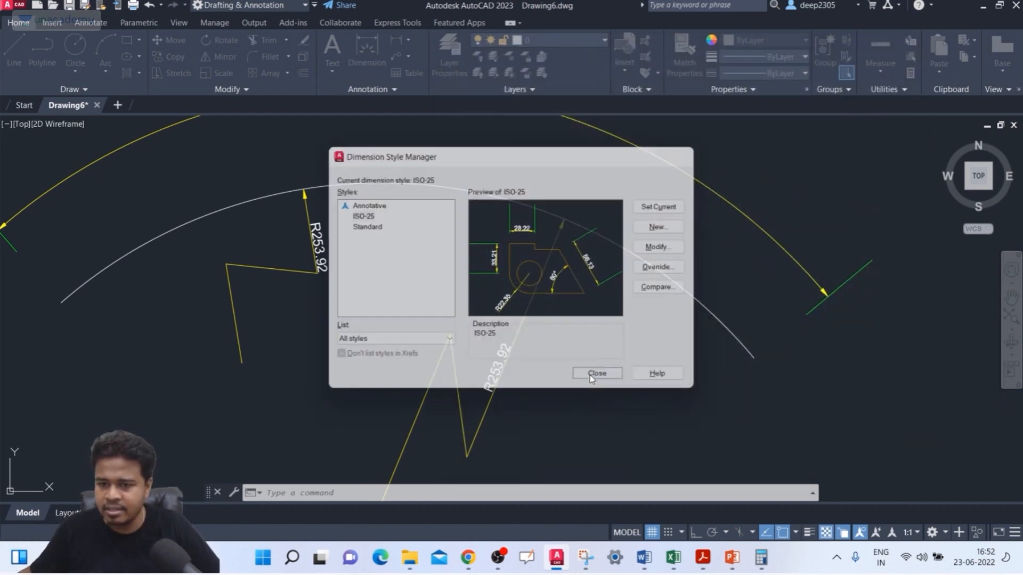
click(591, 375)
Step: Start a DIM jogged radius dimension on the arc, with the center override left of its true center at about the same height
scroll(408, 247, down, 5)
scroll(394, 230, up, 3)
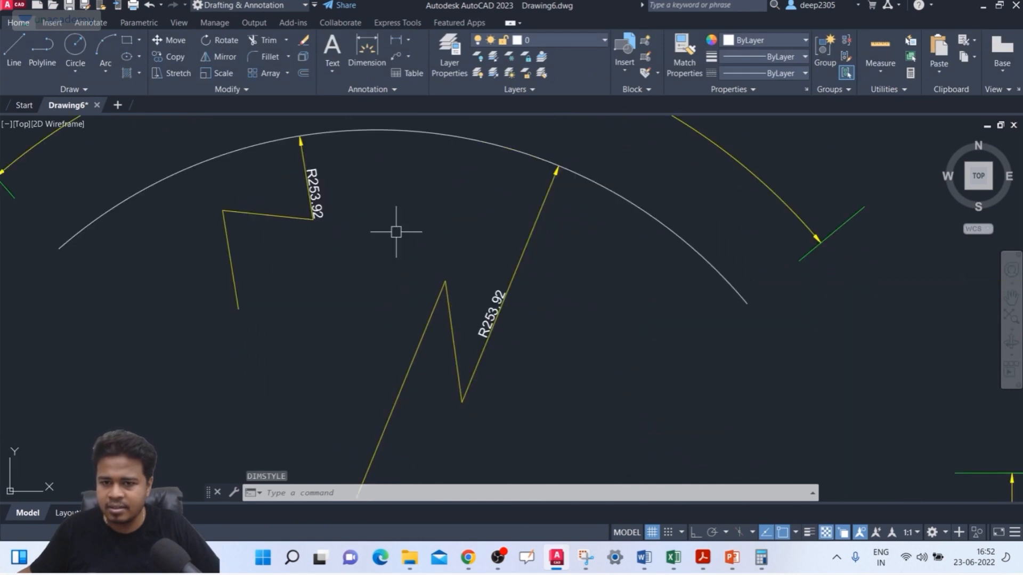
scroll(372, 224, down, 3)
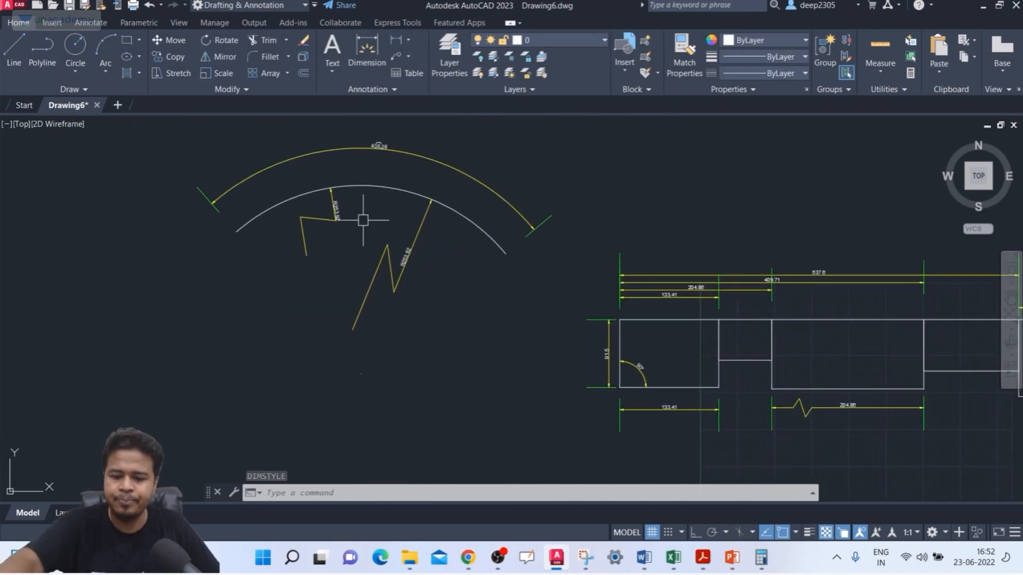
text(dim)
key(Return)
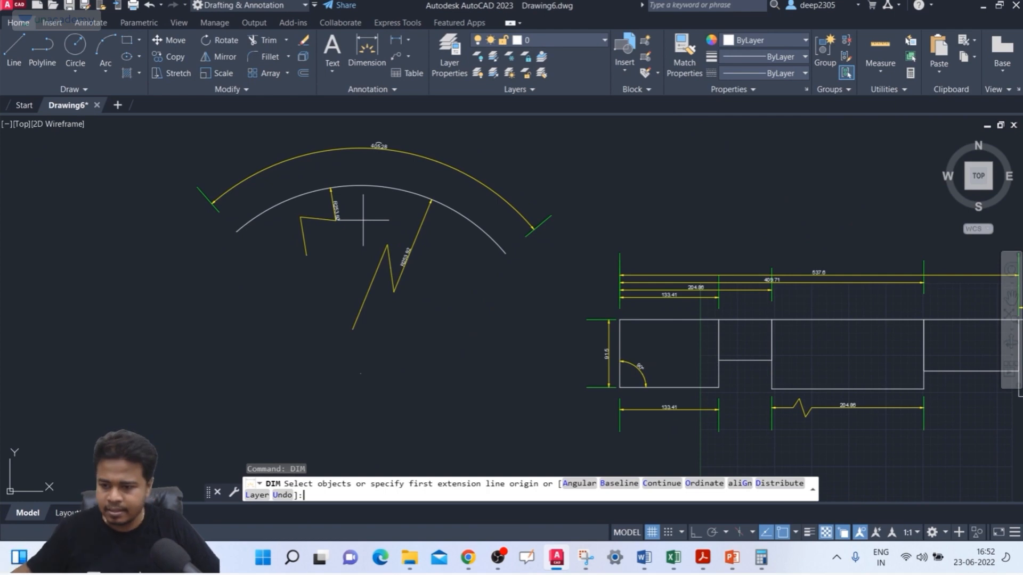
click(477, 223)
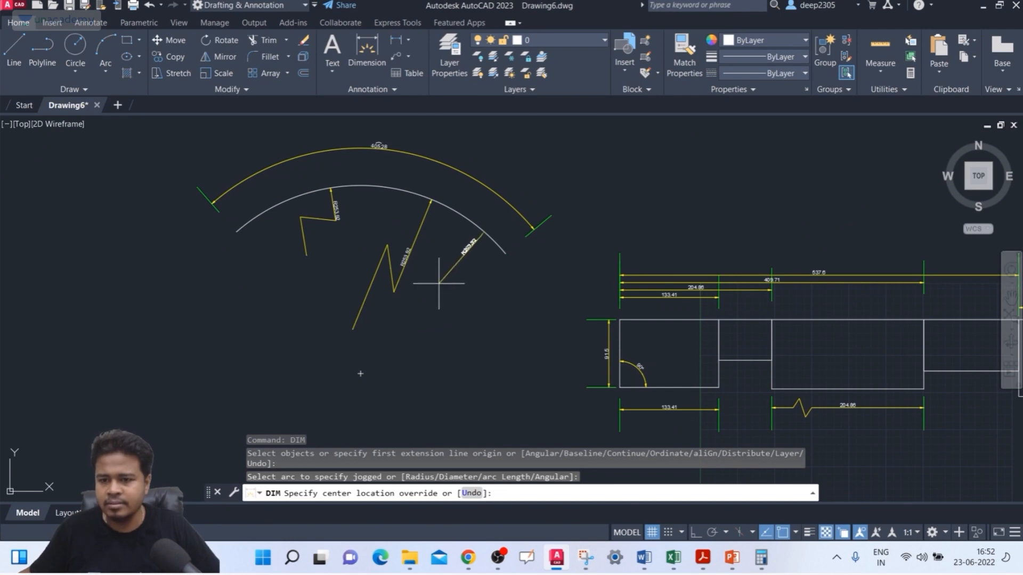
scroll(439, 283, up, 4)
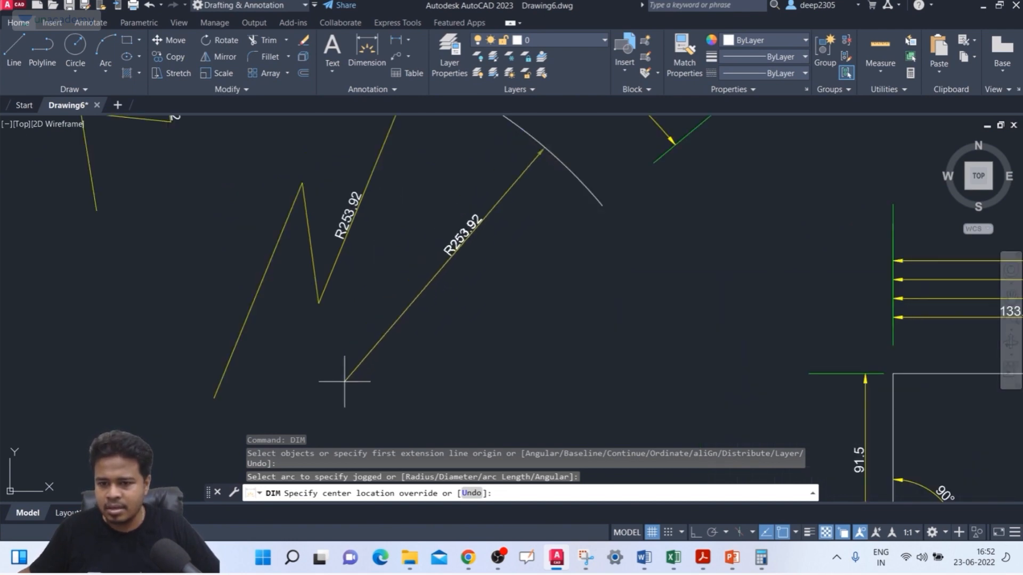
scroll(362, 367, down, 3)
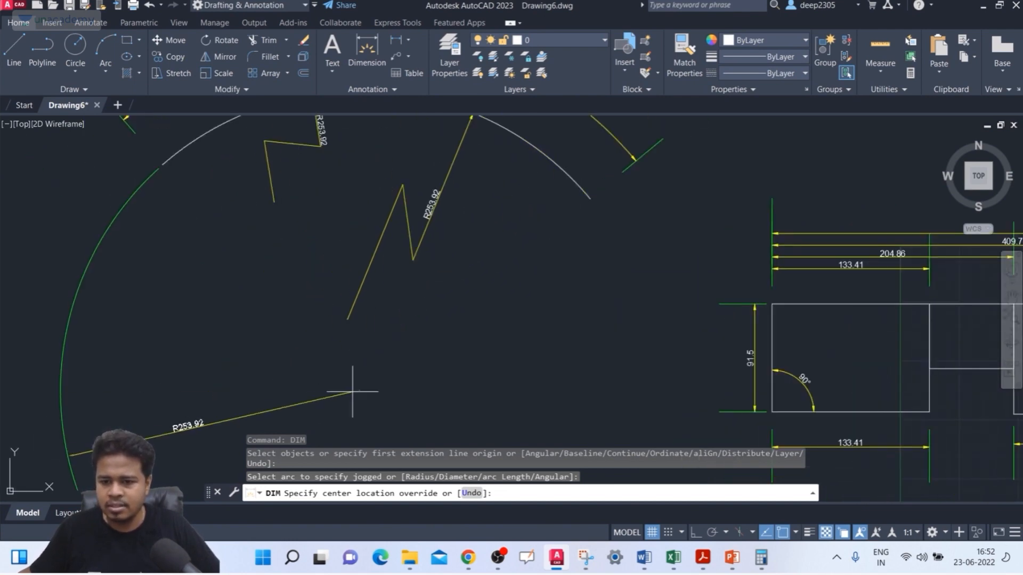
click(260, 392)
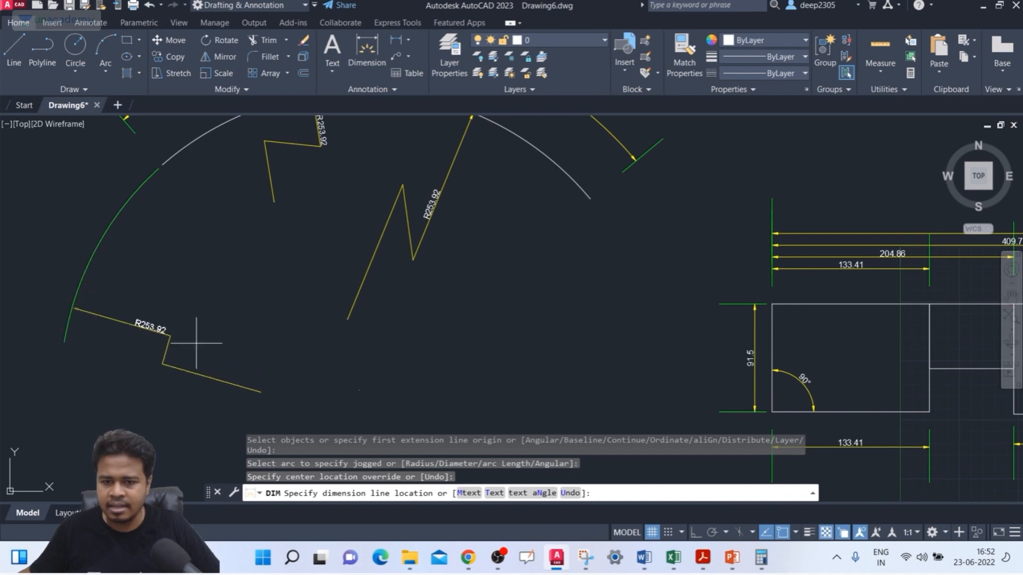
Step: Place the new jogged radius dimension's line near the arc's left end and its jog just below the dimension text
click(292, 273)
scroll(282, 280, up, 2)
click(244, 245)
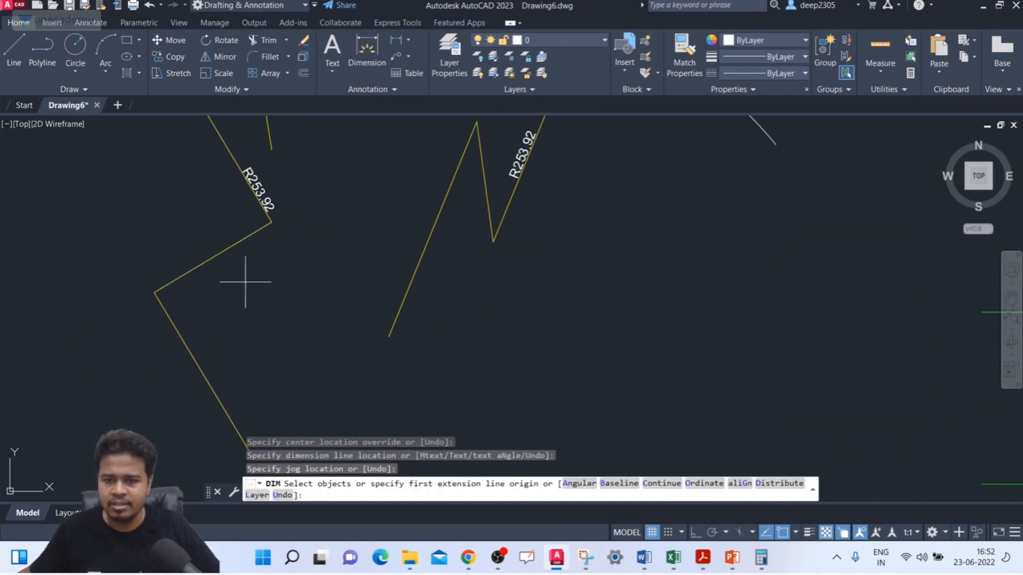
scroll(272, 298, down, 3)
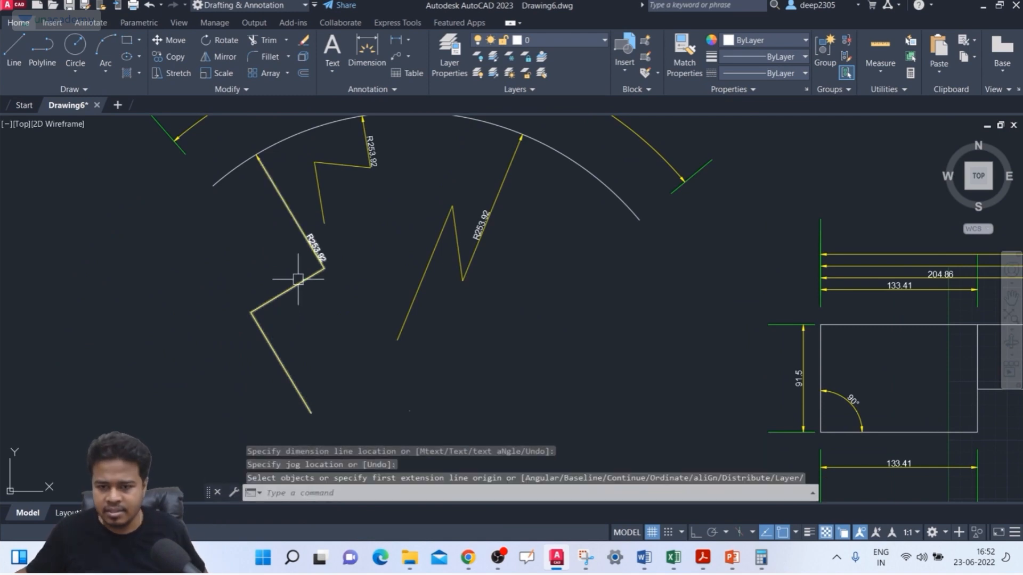
key(Return)
key(Return)
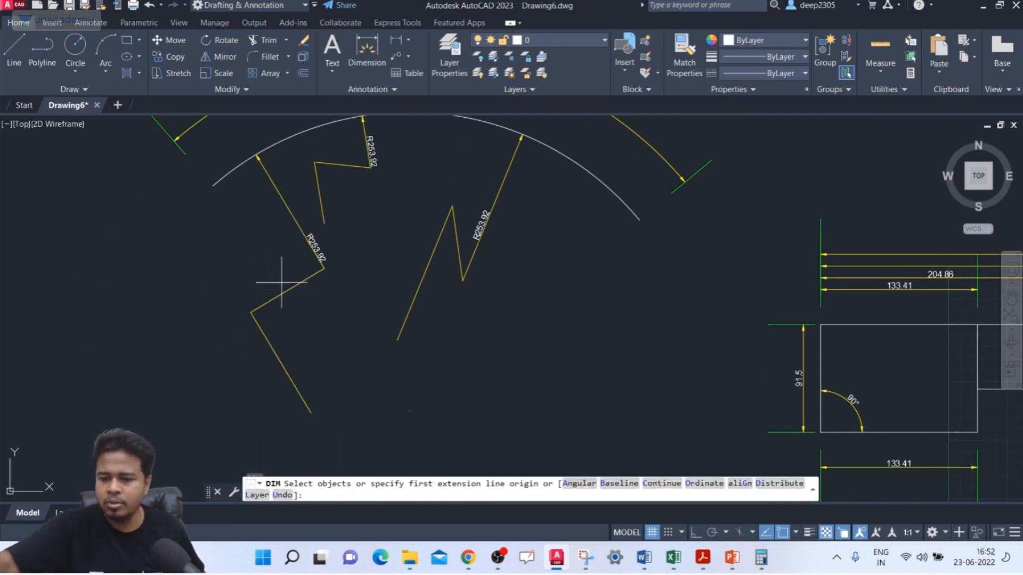
Step: Add another jogged radius dimension left of the arc's crest, with its center override above and right of the true center
click(582, 167)
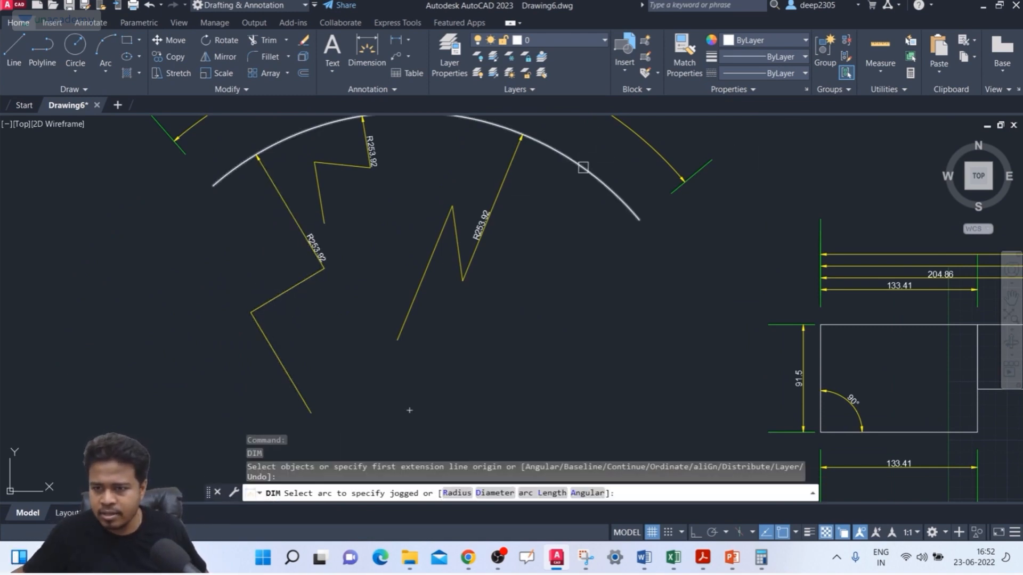
click(583, 168)
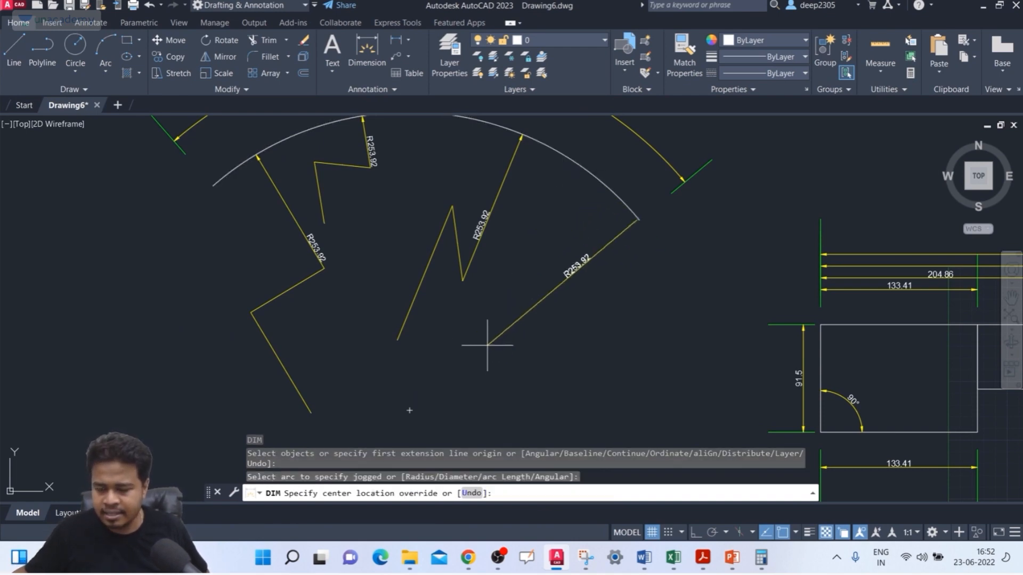
click(470, 363)
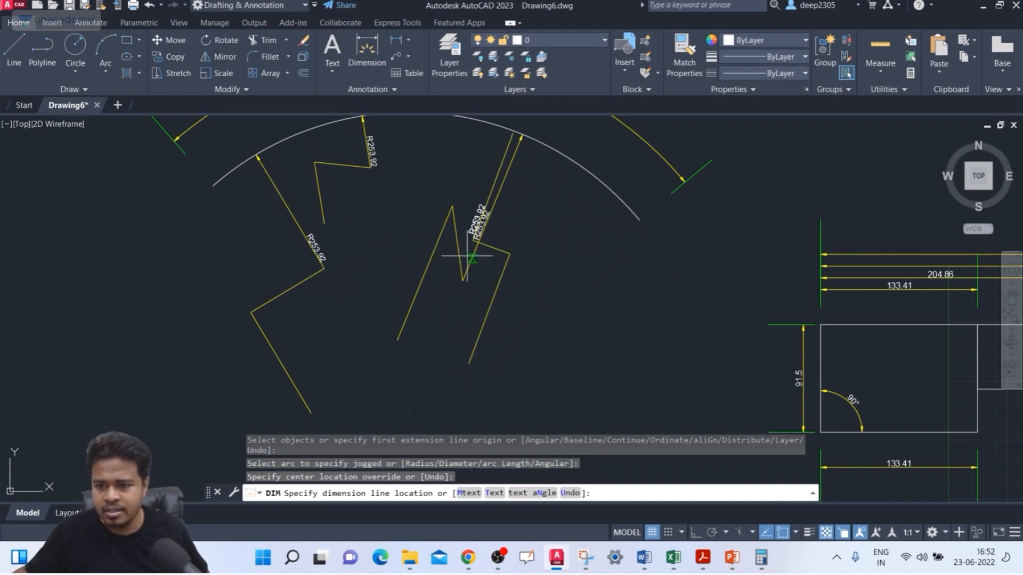
click(368, 277)
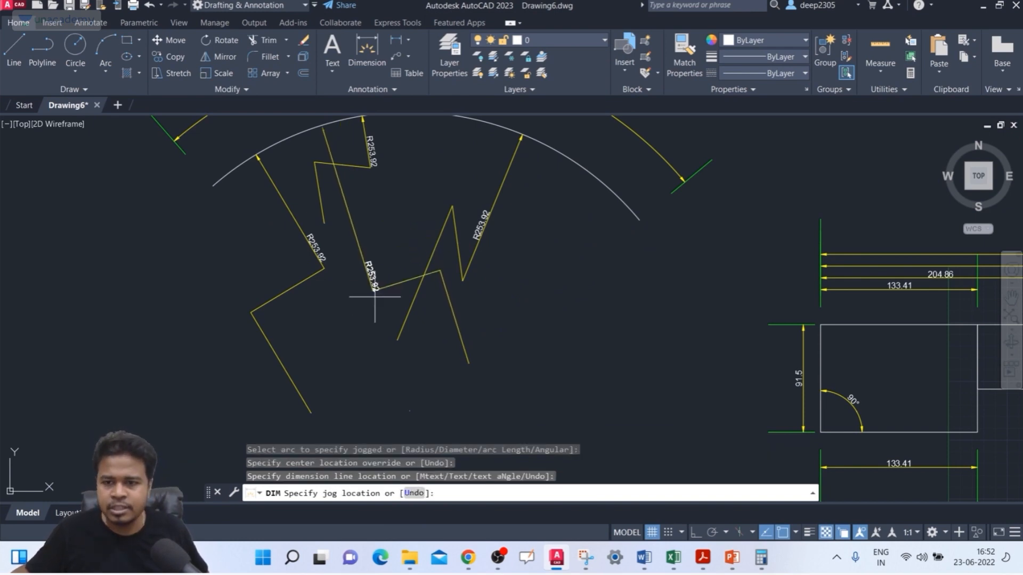
click(373, 234)
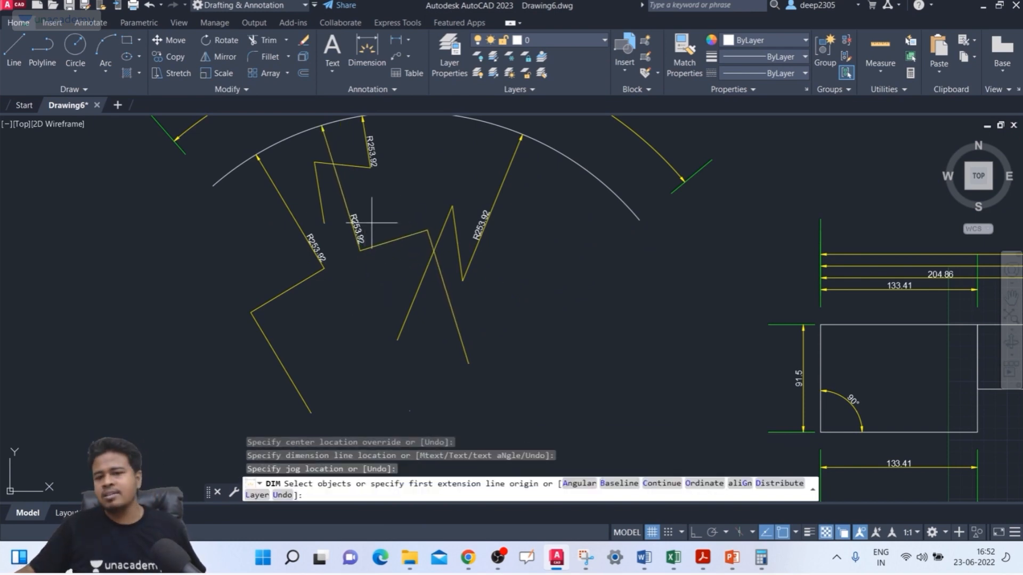
key(Return)
Step: Erase the four jogged radius dimensions inside the arc, keeping the arc and its arc length dimension
scroll(397, 229, down, 4)
scroll(380, 253, up, 1)
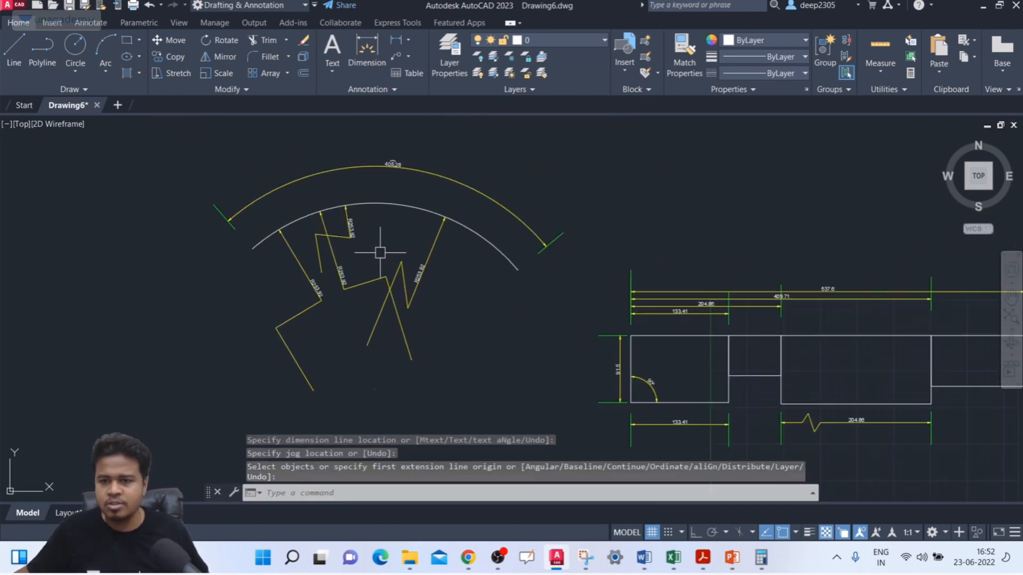
middle_drag(380, 253, 413, 219)
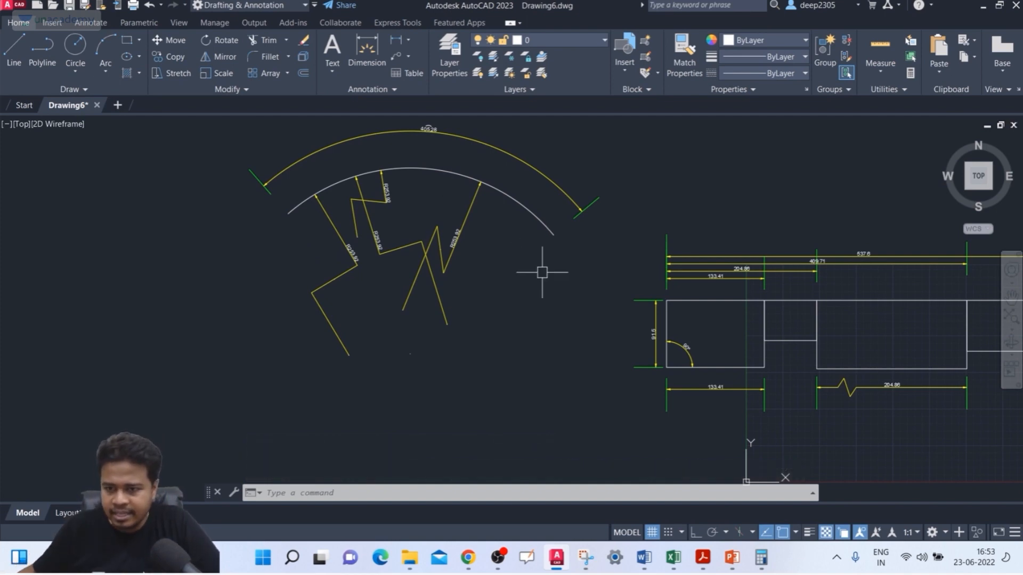
click(491, 237)
click(293, 346)
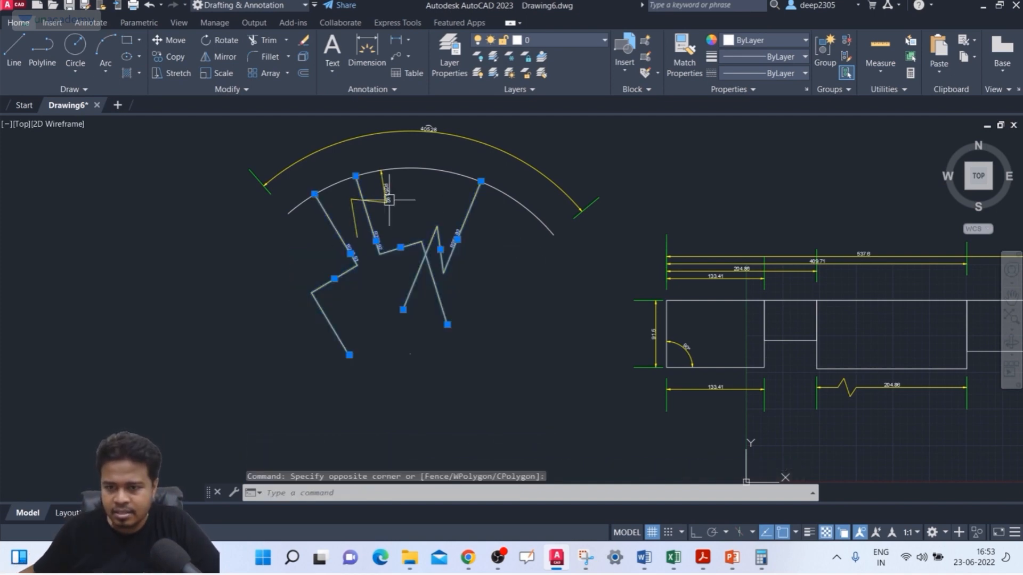
key(Delete)
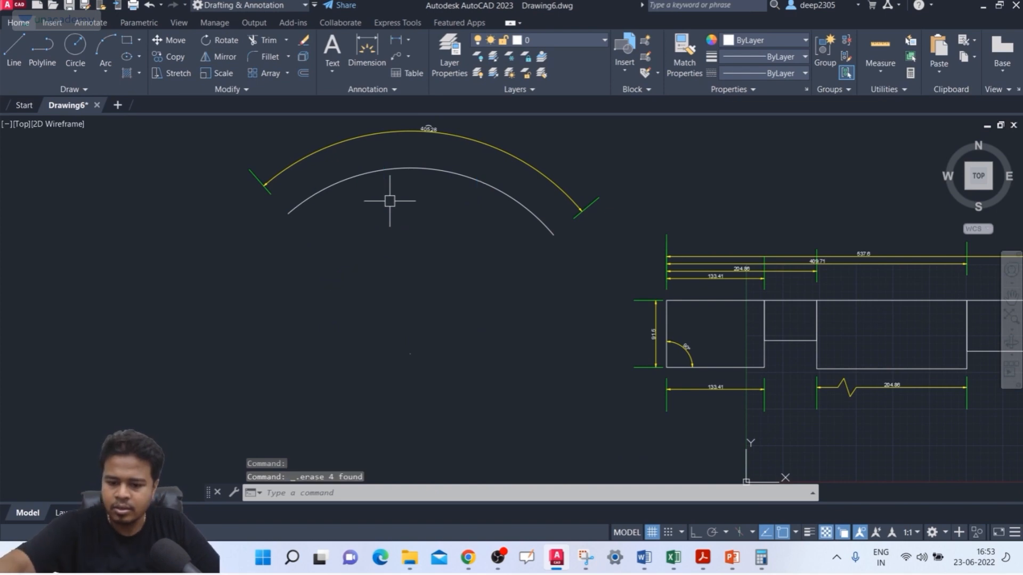
Step: Look up the system variable for the radius jog angle in the ISO-25 dimension style's symbol and arrow settings
text(D)
key(Return)
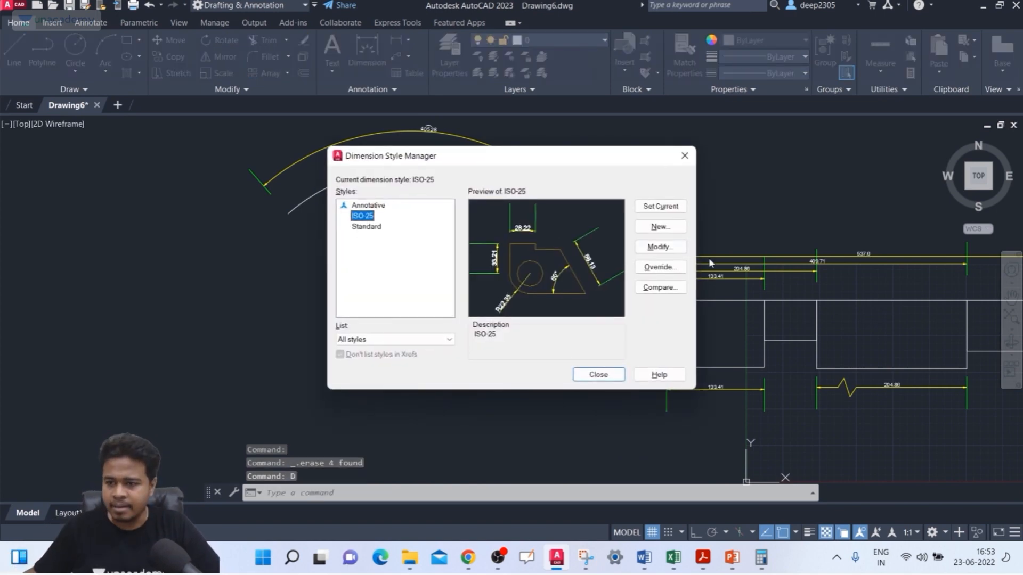
click(673, 250)
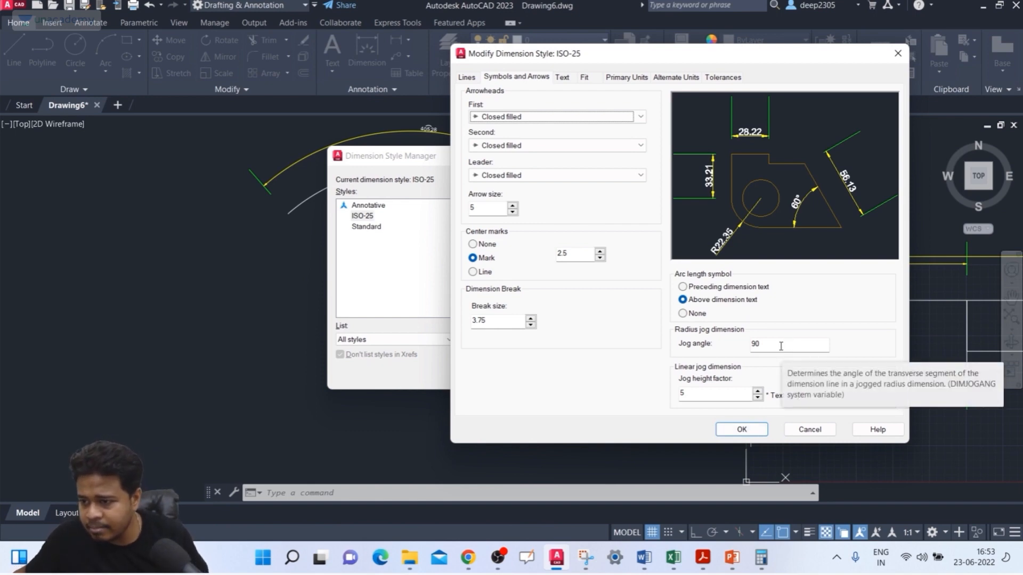
click(741, 429)
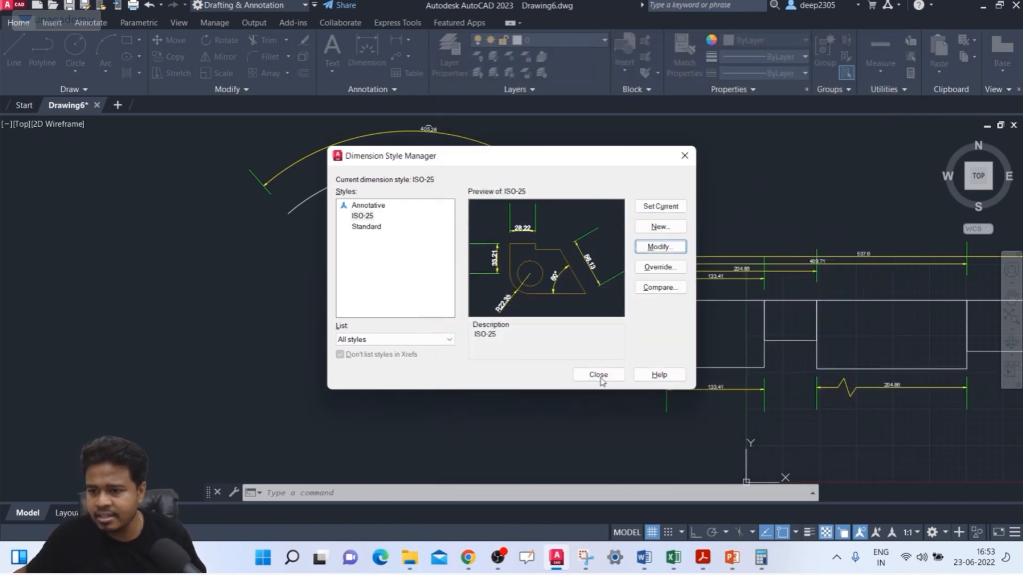
click(599, 378)
Step: Set the DIMJOGANG system variable to 45
text(D)
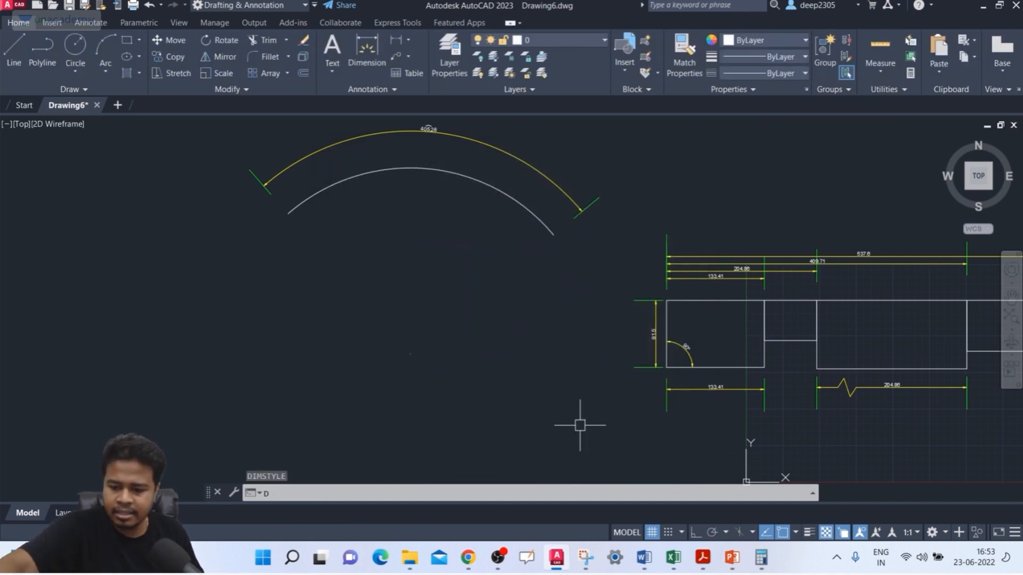
text(IMJO)
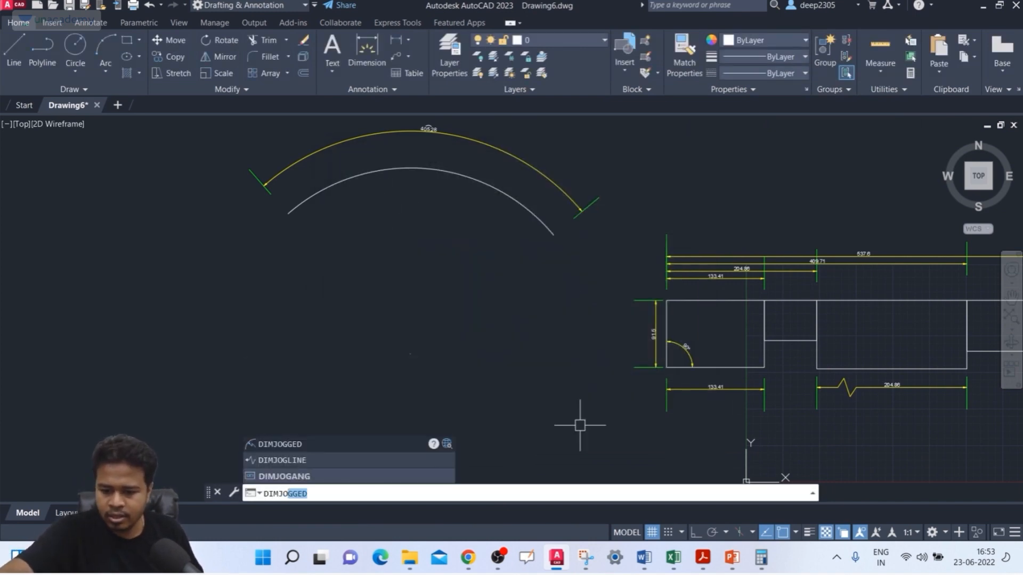
text(F)
key(BackSpace)
text(GA)
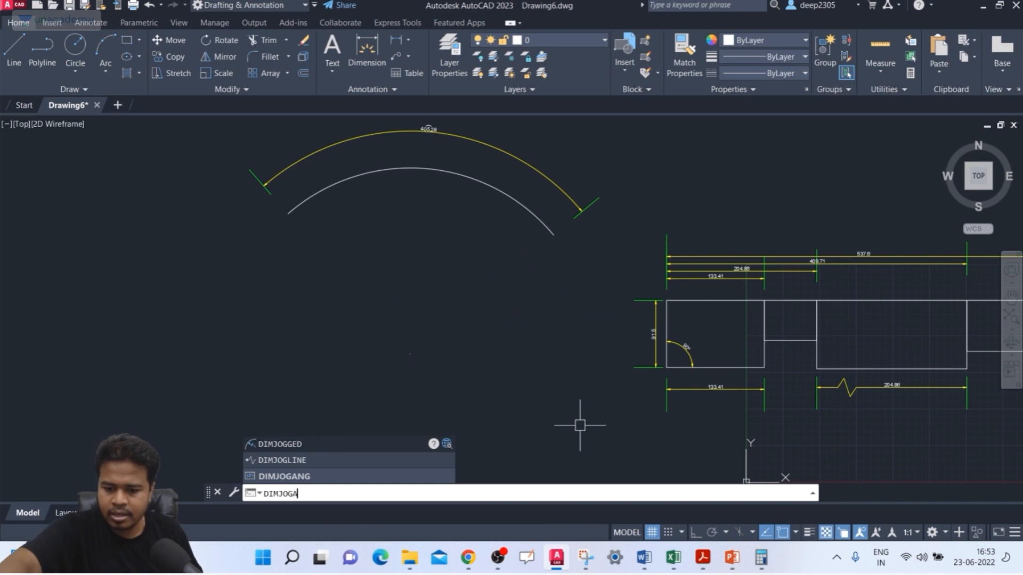
text(NG)
key(Return)
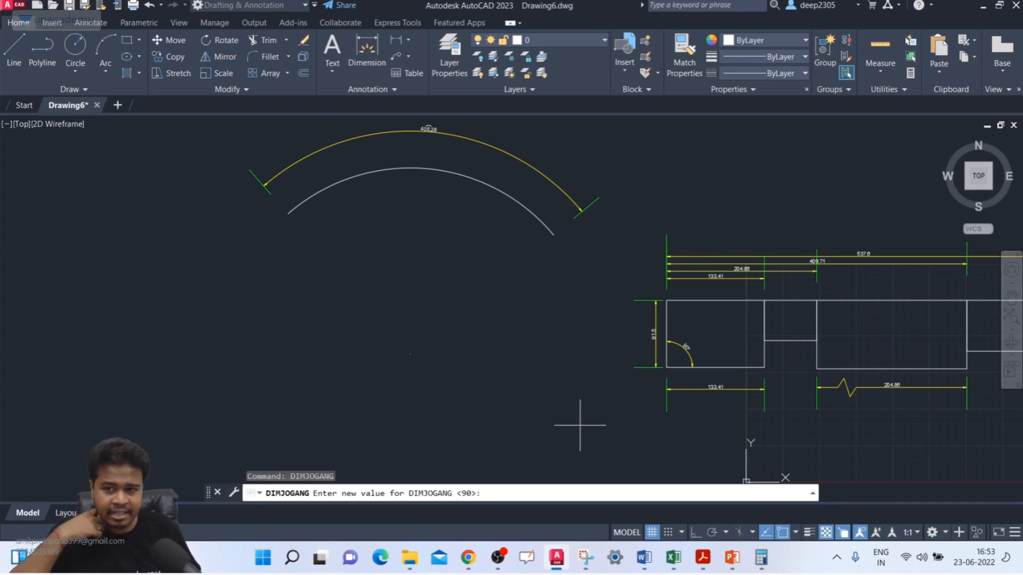
key(Return)
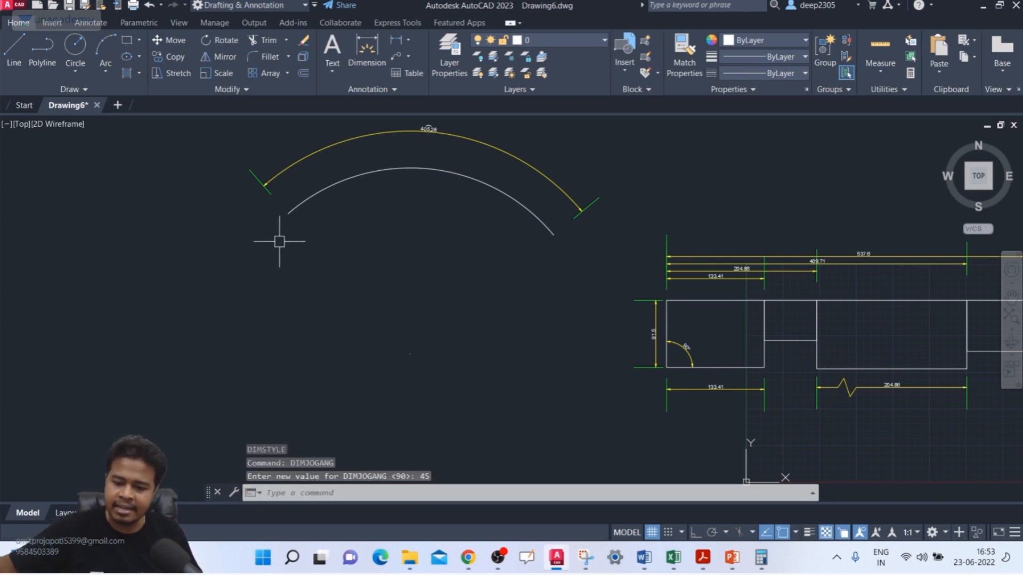
Step: Add a jogged radius dimension right of the arc's crest, with the center override above its true center and the jog beside the text
text(DIM)
key(Return)
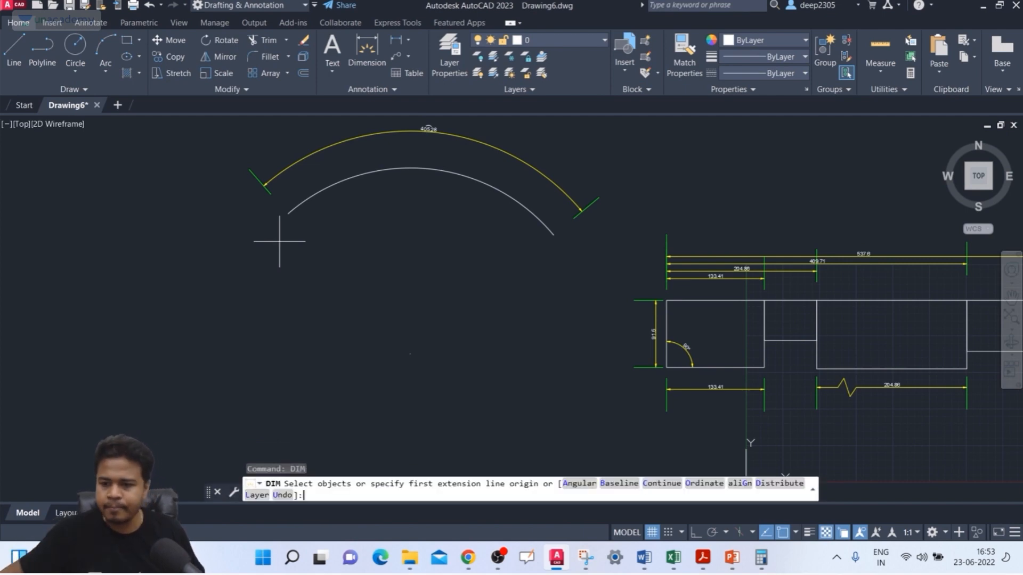
click(368, 173)
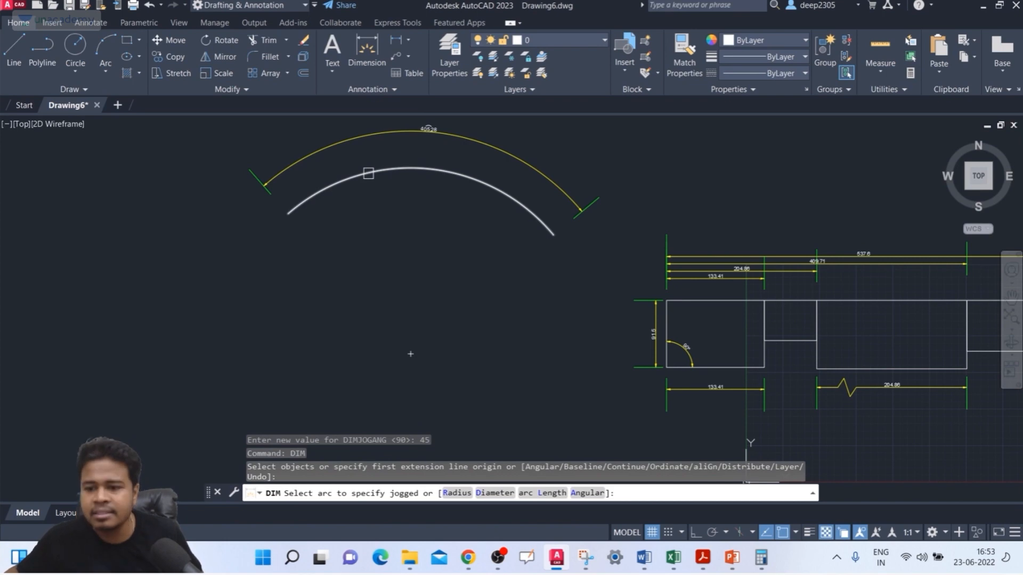
click(368, 173)
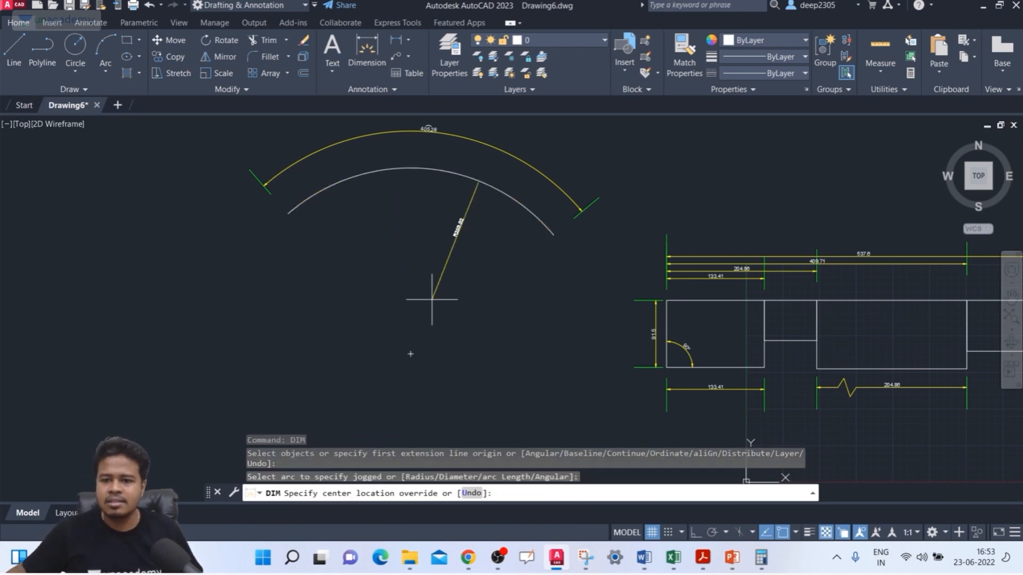
scroll(383, 245, up, 4)
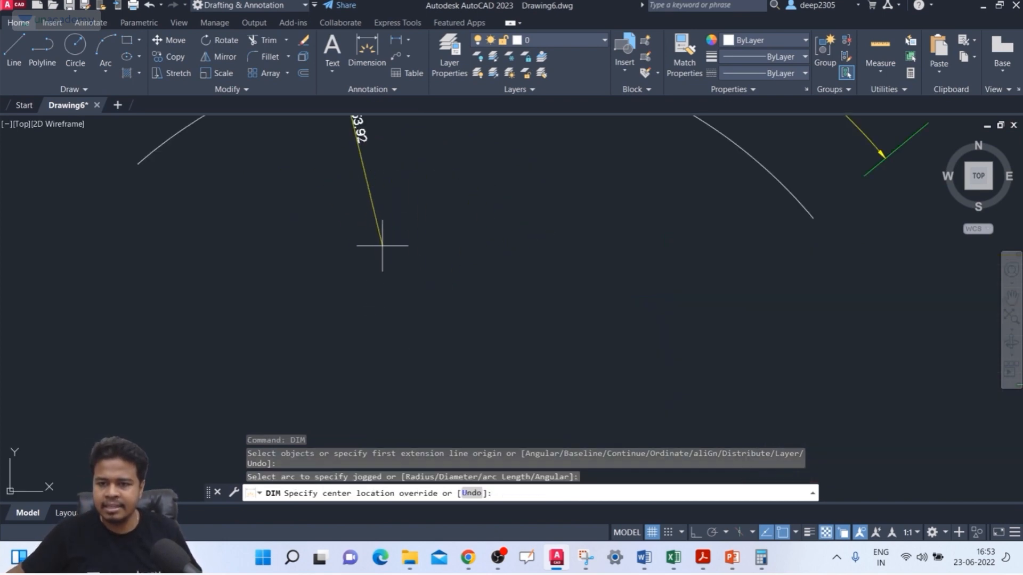
scroll(402, 325, down, 3)
scroll(399, 319, up, 2)
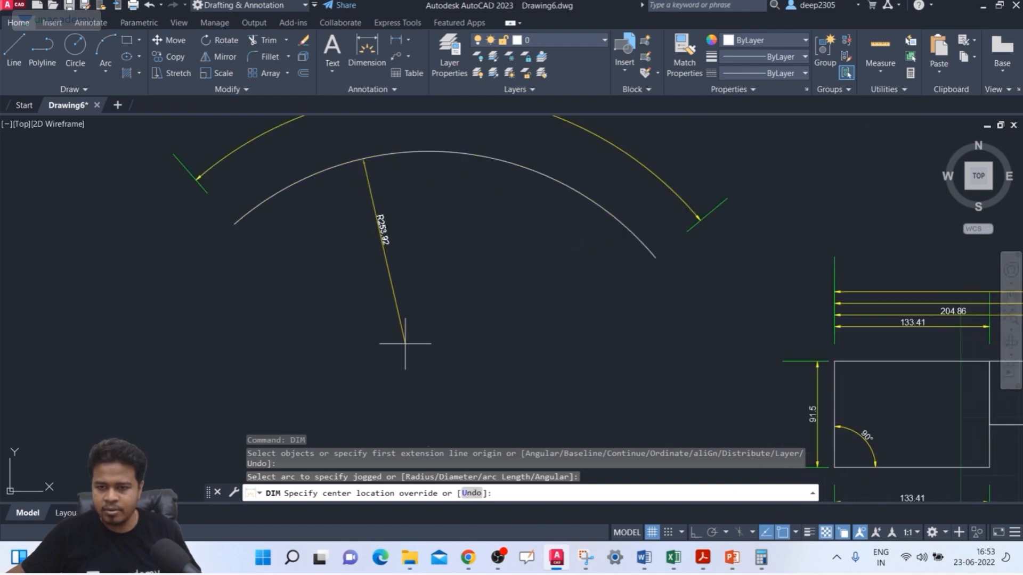
click(410, 341)
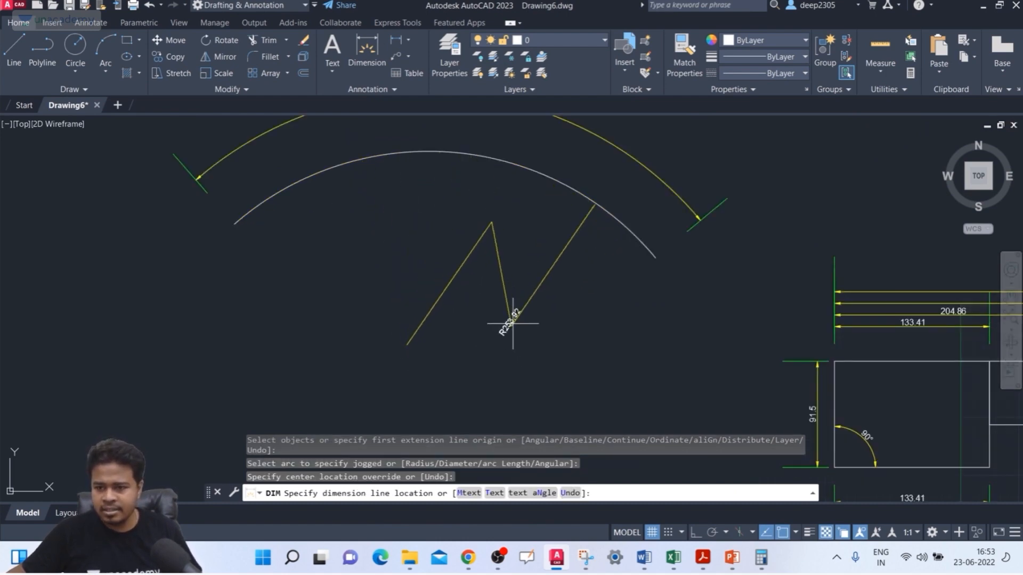
click(485, 275)
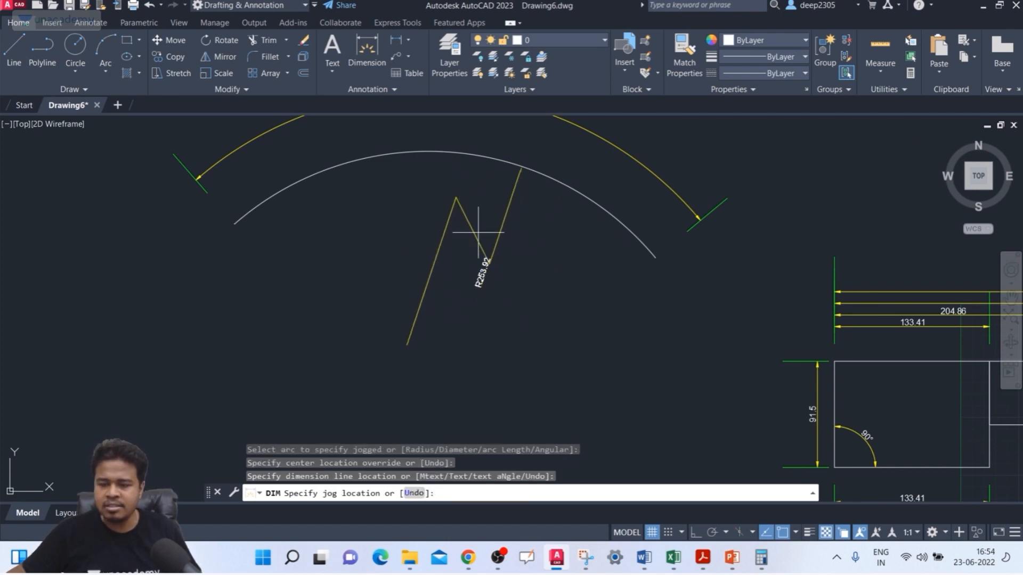
click(468, 260)
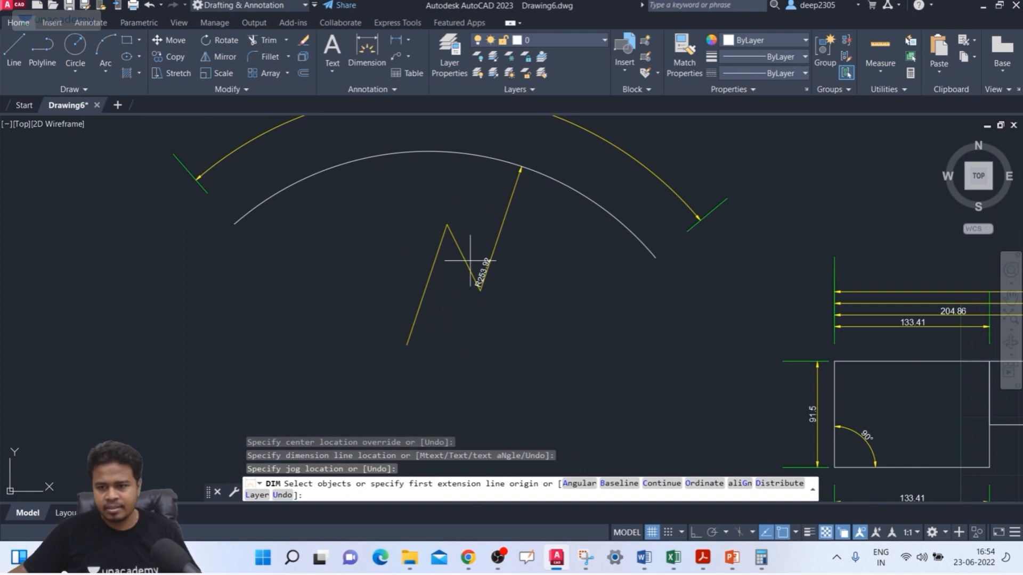
Step: Inspect the jogged radius dimension's bend up close and review the style overrides listed under ISO-25
scroll(467, 237, up, 4)
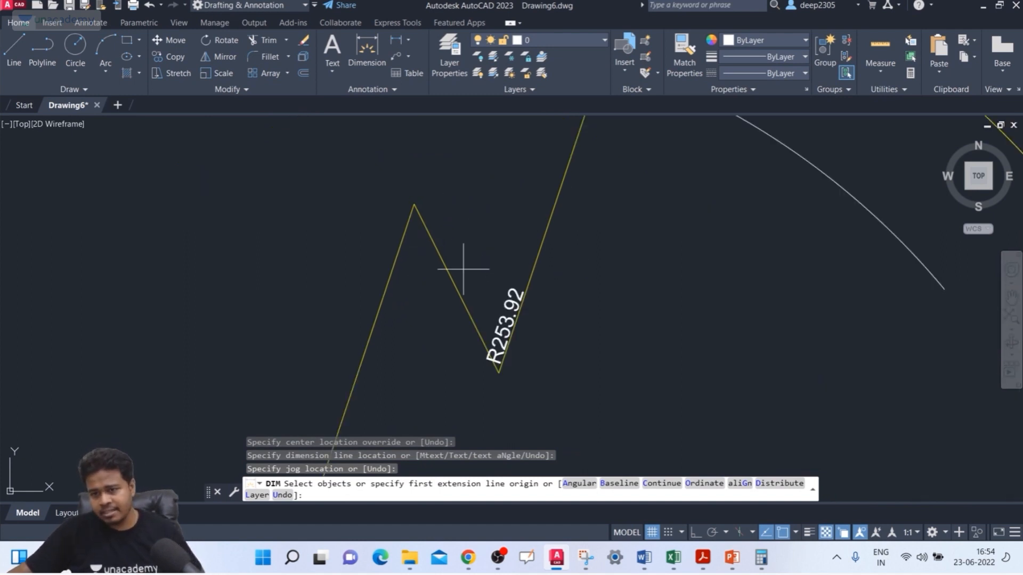
key(Escape)
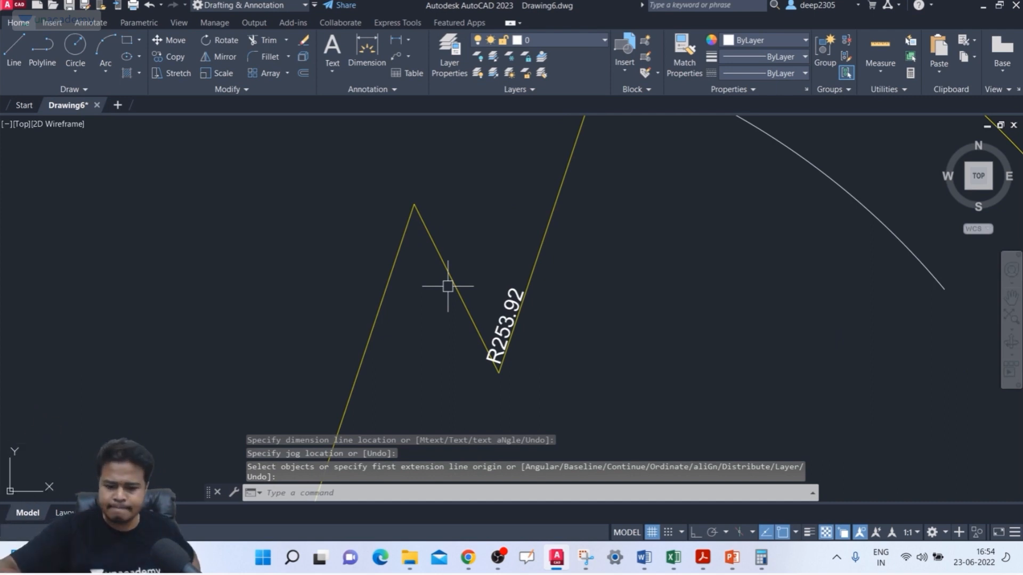
text(d)
key(Return)
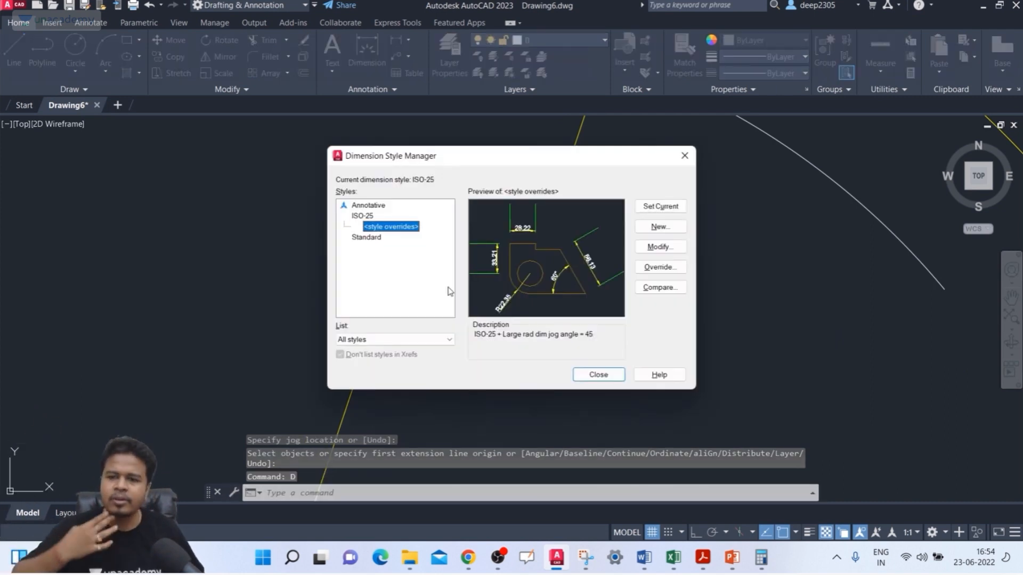
key(Escape)
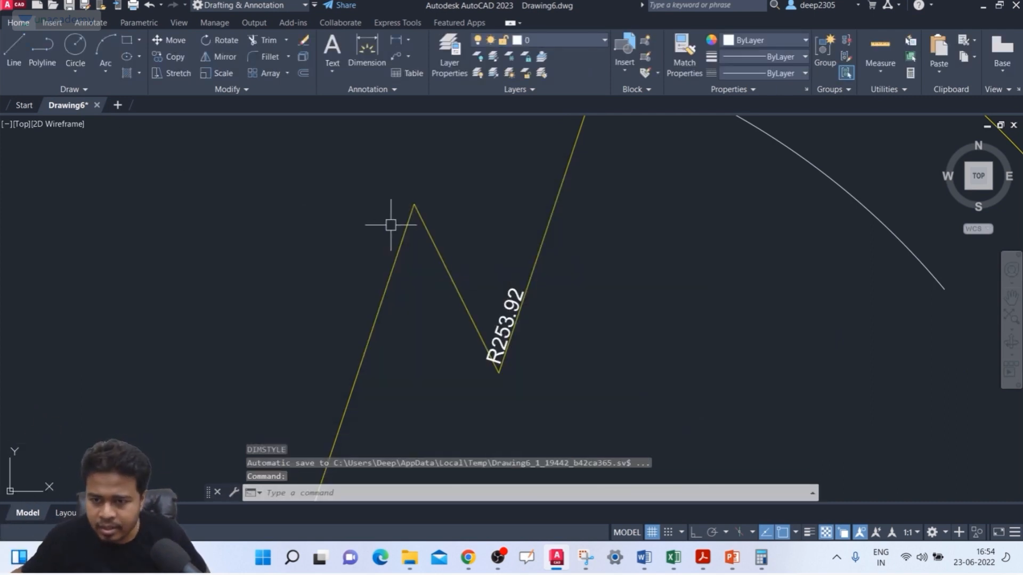
Step: Erase the jogged radius dimension inside the large arc
scroll(456, 221, down, 2)
click(674, 263)
click(430, 329)
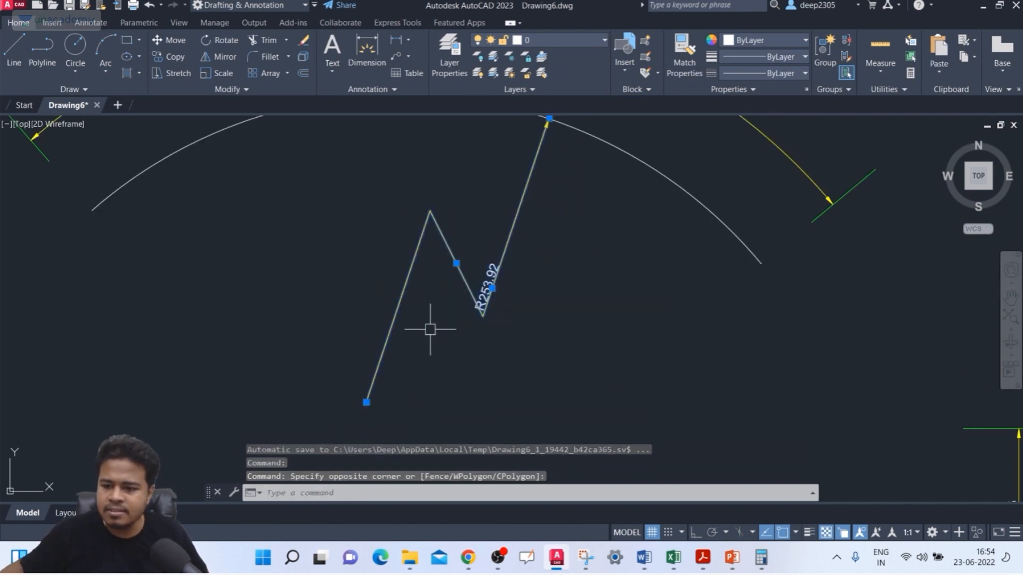
key(Delete)
Step: Review the linear jog height factor in the ISO-25 dimension style's symbol and arrow settings
text(D)
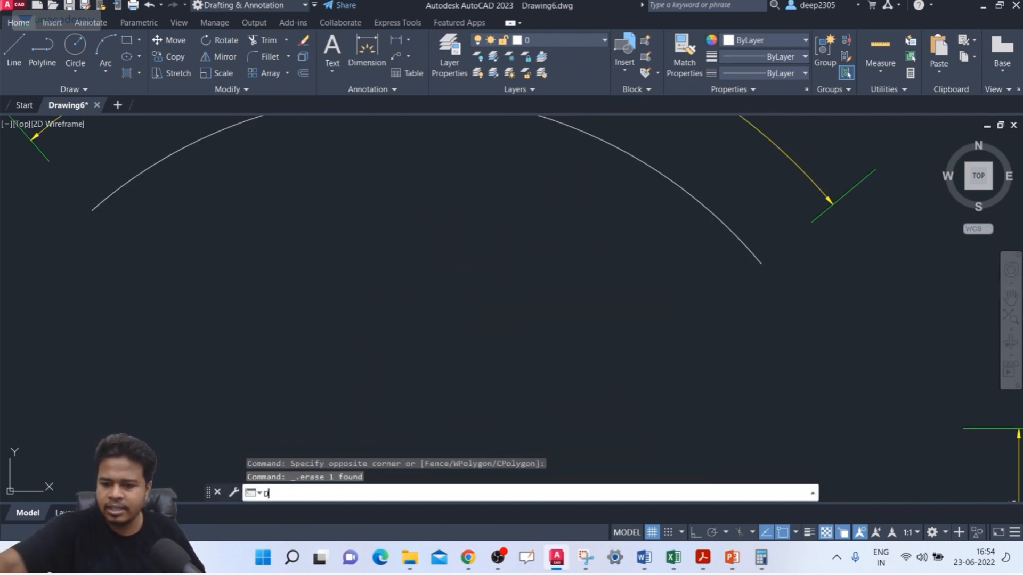
key(Return)
click(363, 216)
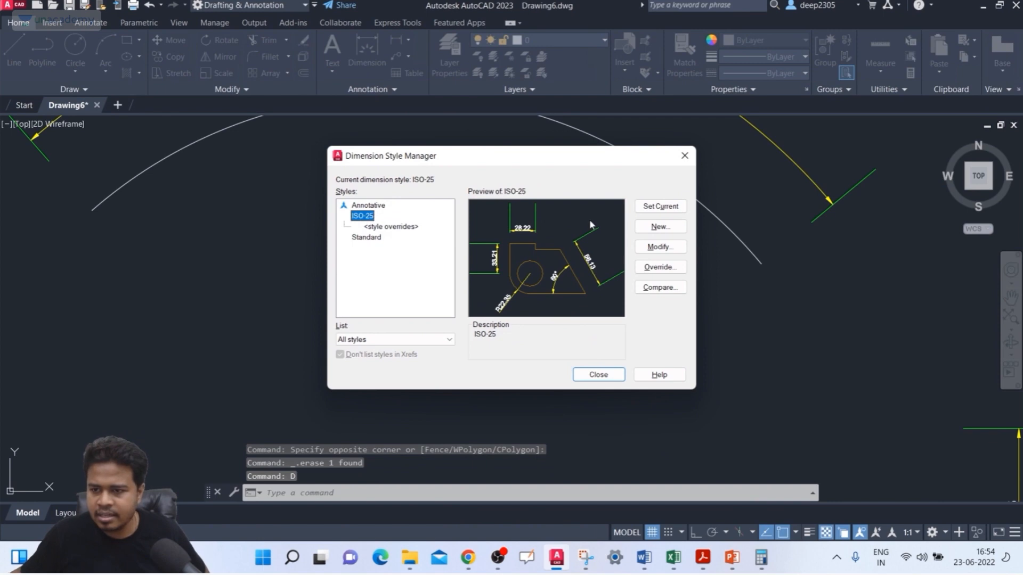
click(651, 248)
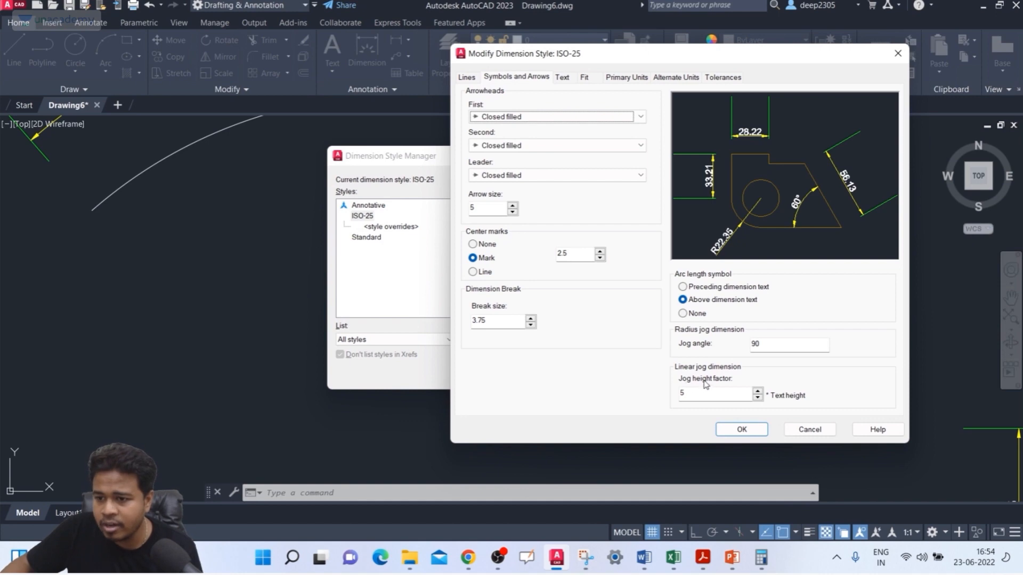
drag(705, 395, 668, 396)
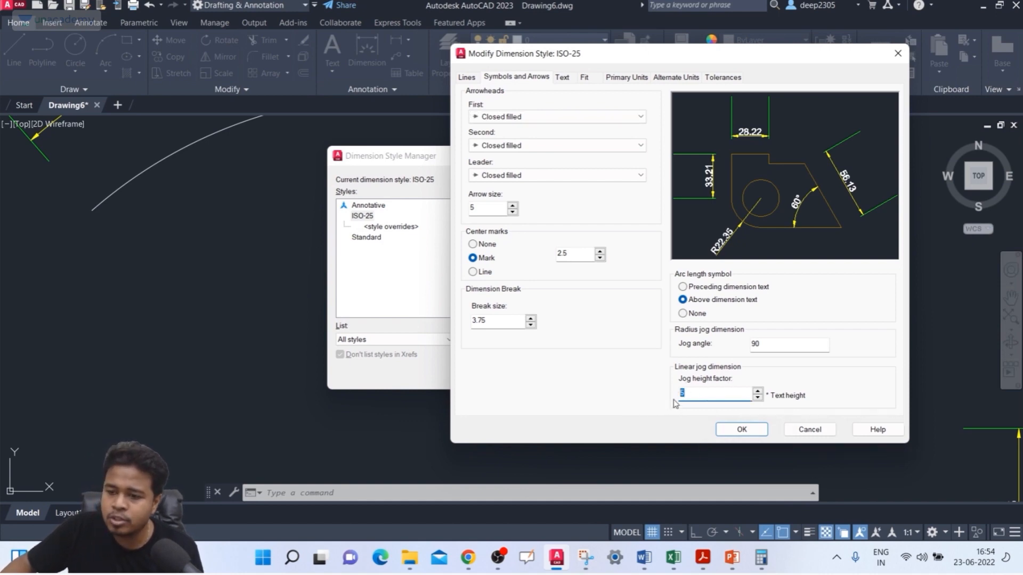
click(741, 429)
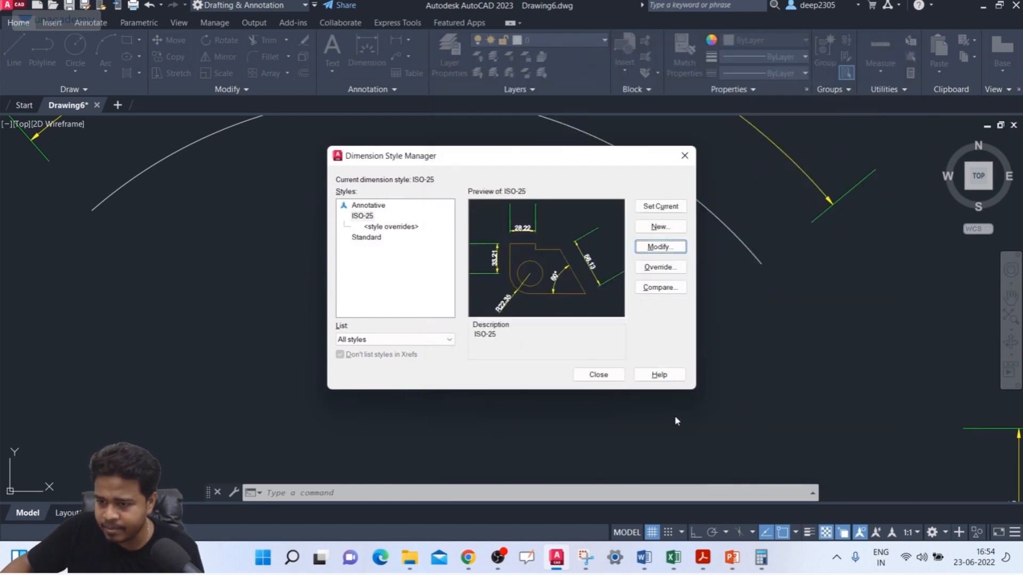
click(598, 375)
Step: Add a linear jog with DIMJOGLINE to the 133.41 dimension above the leftmost rectangle, between its left arrowhead and the text
scroll(470, 263, down, 5)
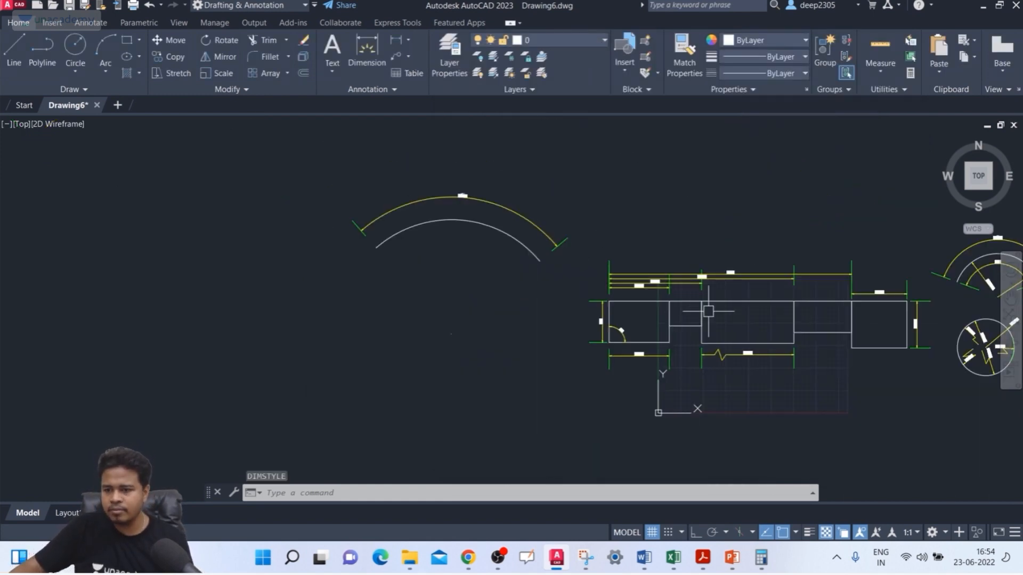
scroll(735, 303, up, 4)
middle_drag(761, 298, 774, 360)
scroll(480, 298, up, 6)
mouse_move(486, 296)
middle_down()
mouse_move(495, 190)
mouse_move(454, 234)
middle_up()
scroll(490, 175, down, 4)
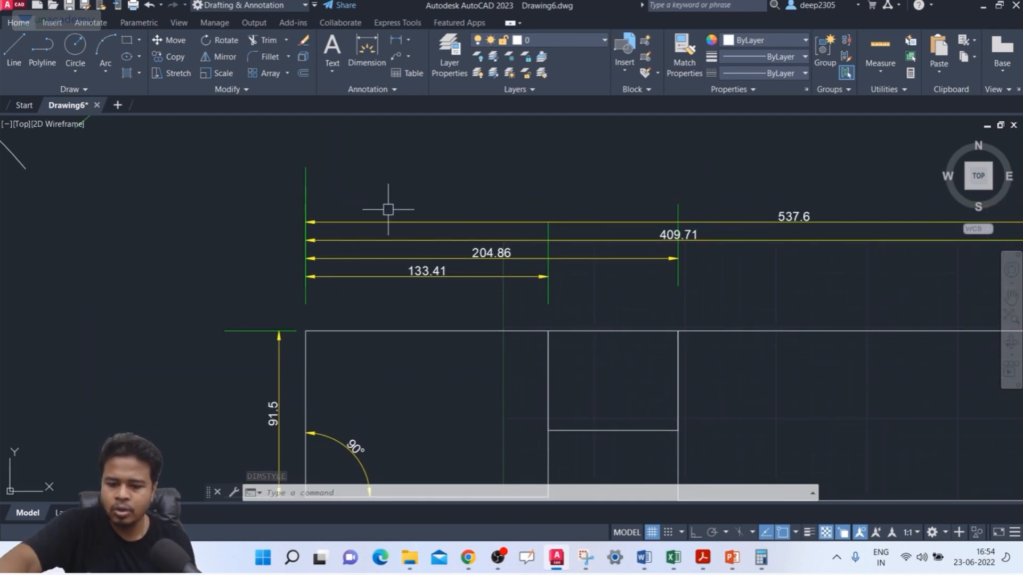
text(dimjo)
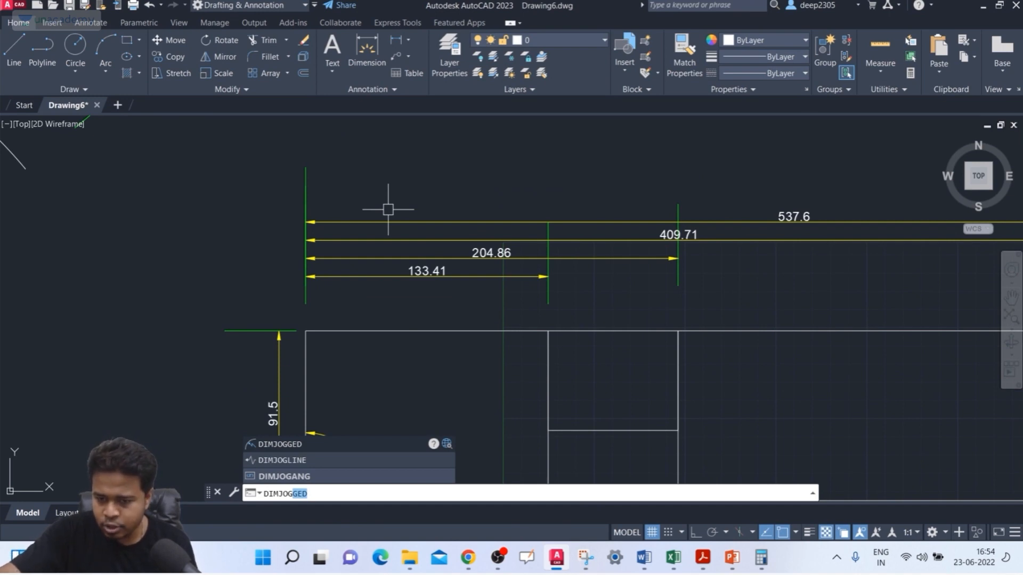
text(gli)
key(BackSpace)
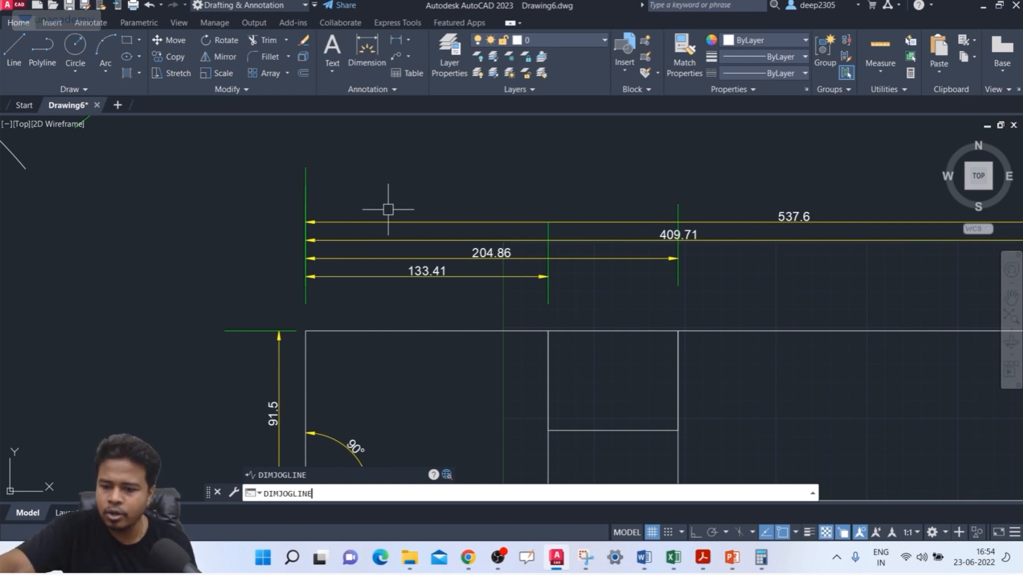
text(E)
key(Return)
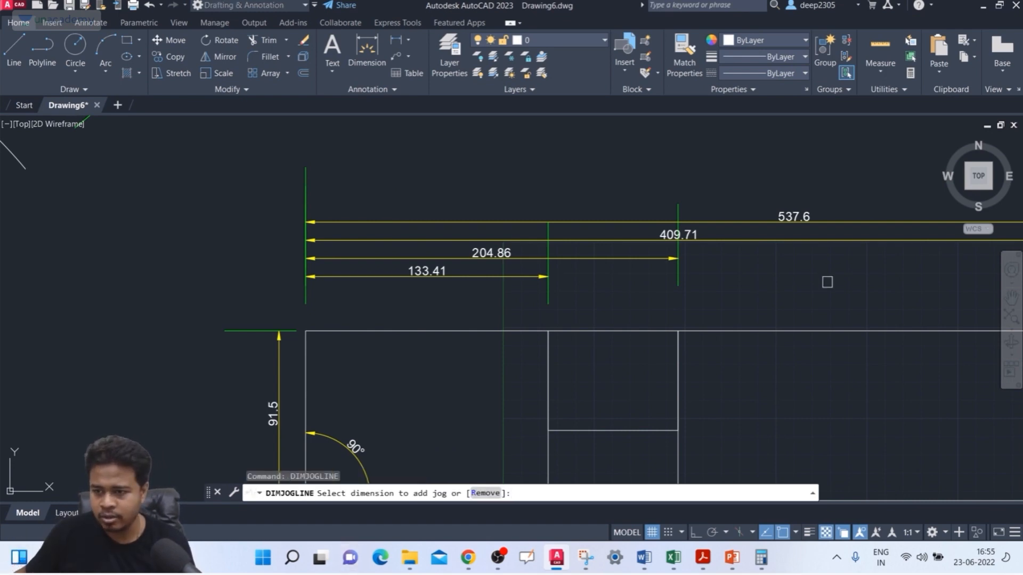
middle_drag(828, 281, 527, 299)
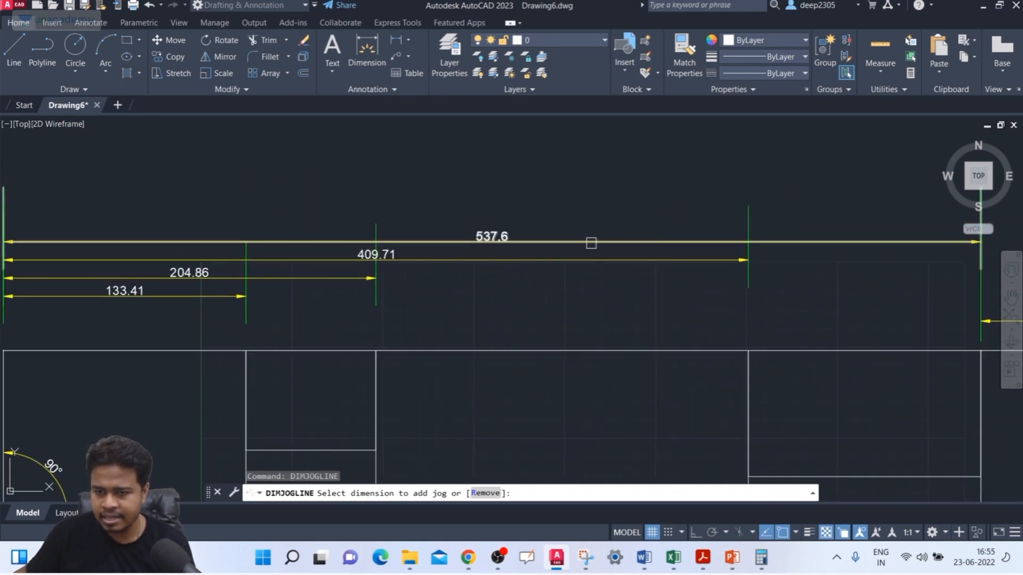
middle_drag(591, 242, 736, 219)
click(330, 249)
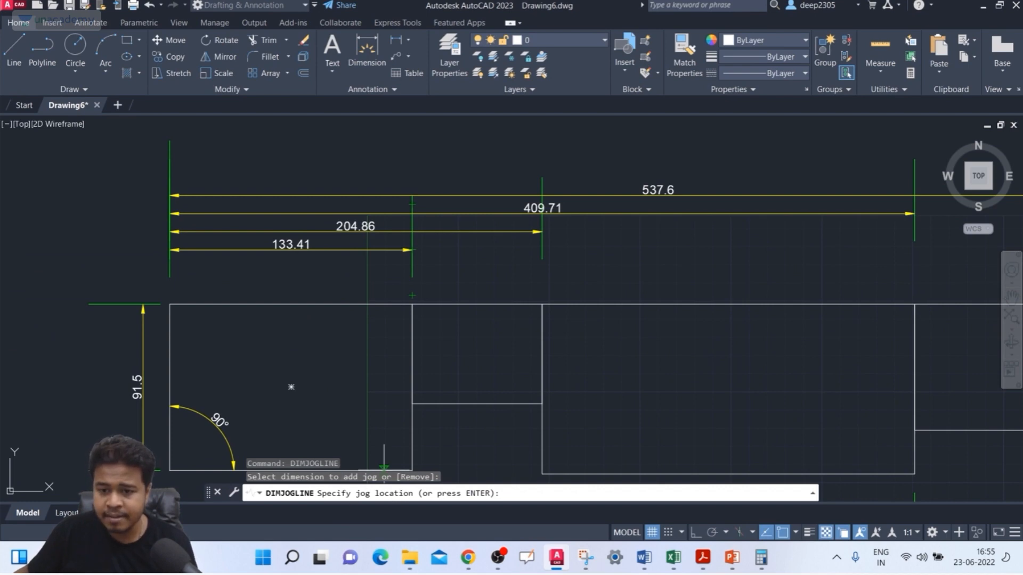
scroll(243, 250, up, 2)
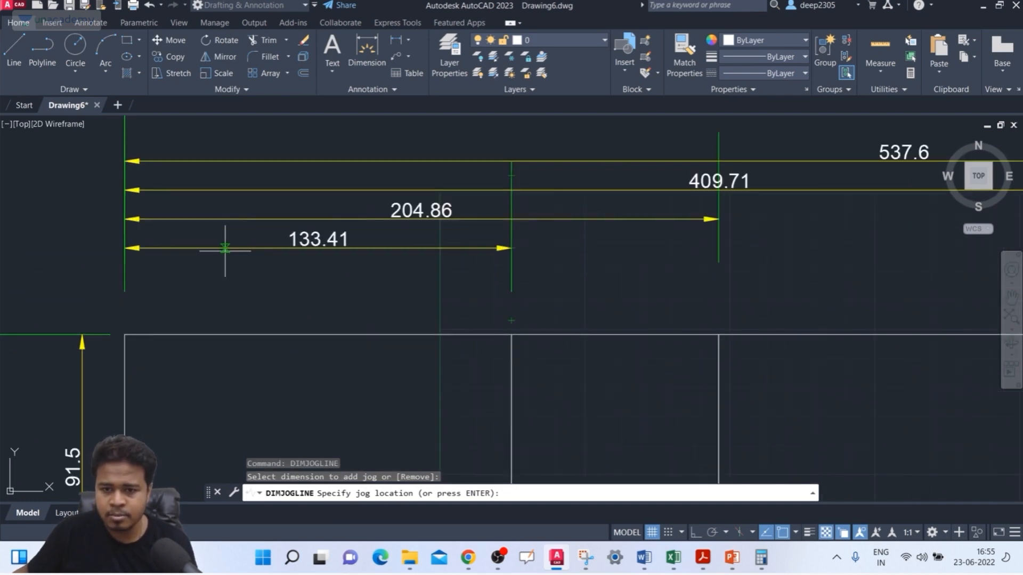
click(235, 248)
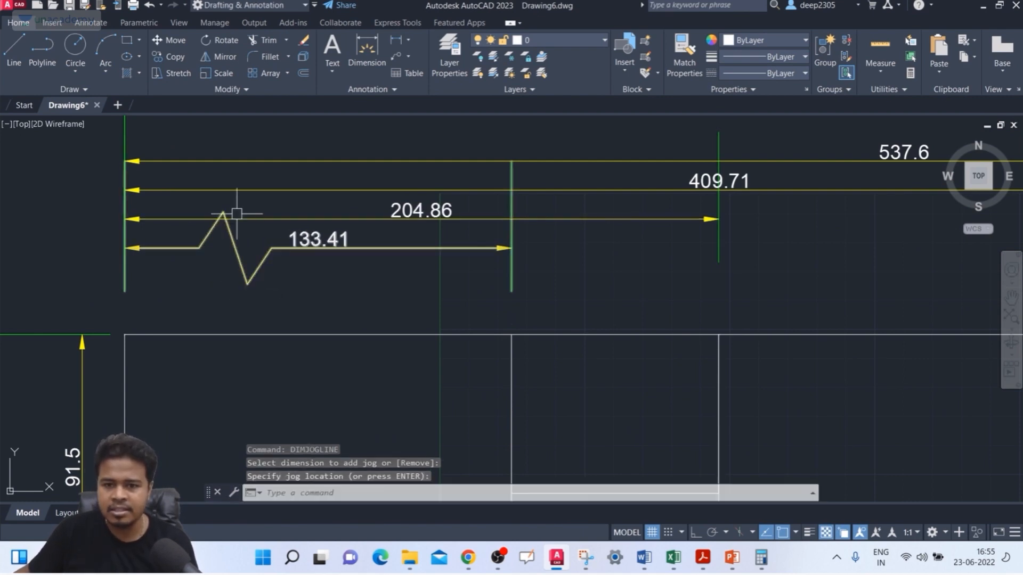
Step: Remove the jog from the 133.41 dimension above the leftmost rectangle using DIMJOGLINE's Remove option
scroll(237, 226, up, 4)
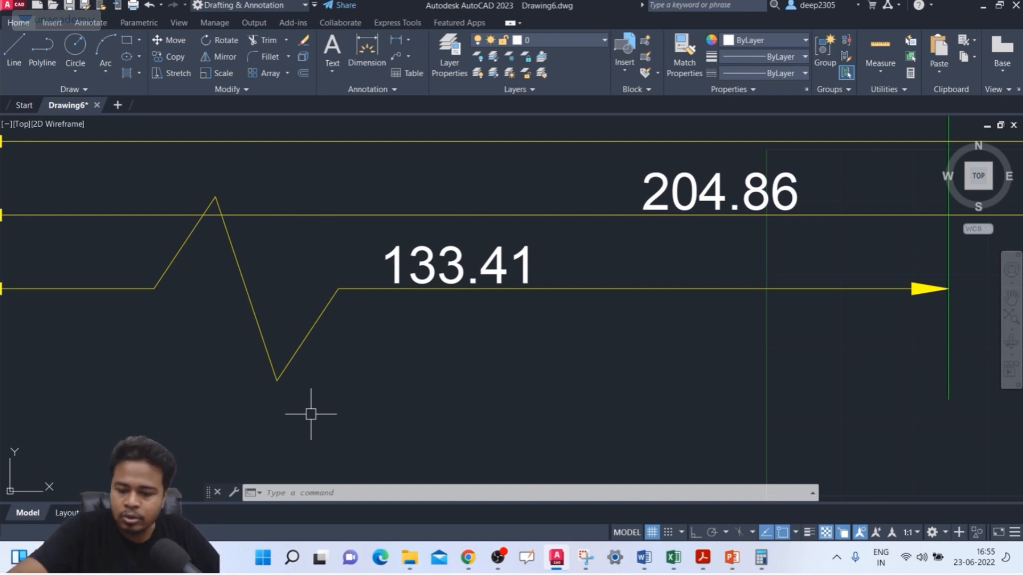
key(Return)
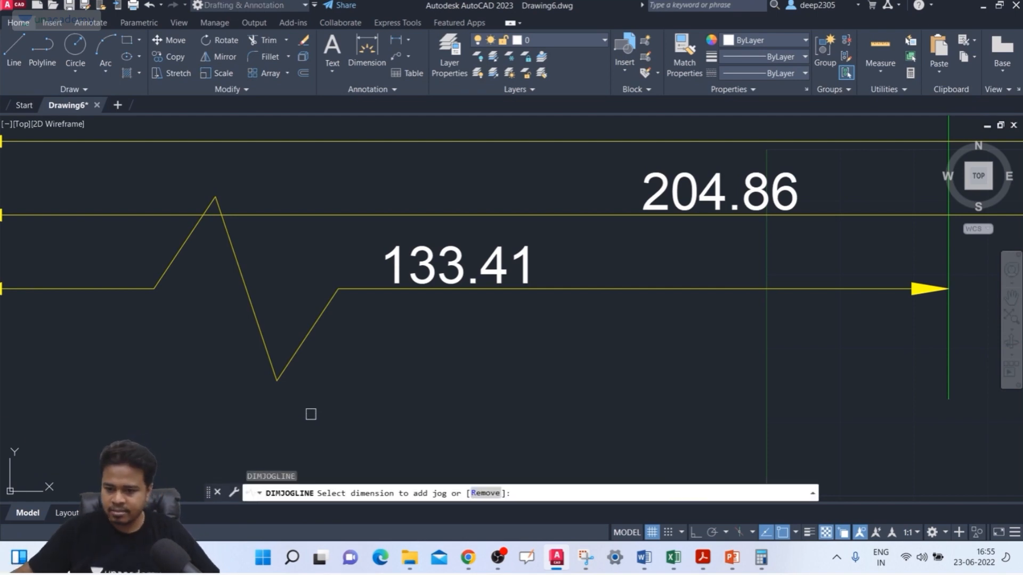
click(485, 494)
click(261, 325)
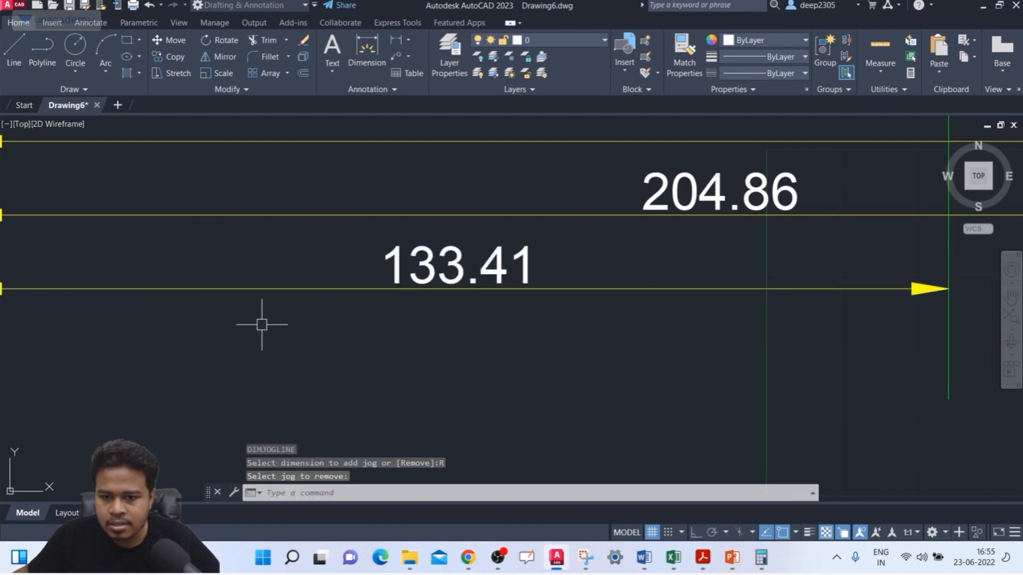
Step: Draw a nearly horizontal line about 467 units long above the stacked baseline dimensions
scroll(153, 276, down, 3)
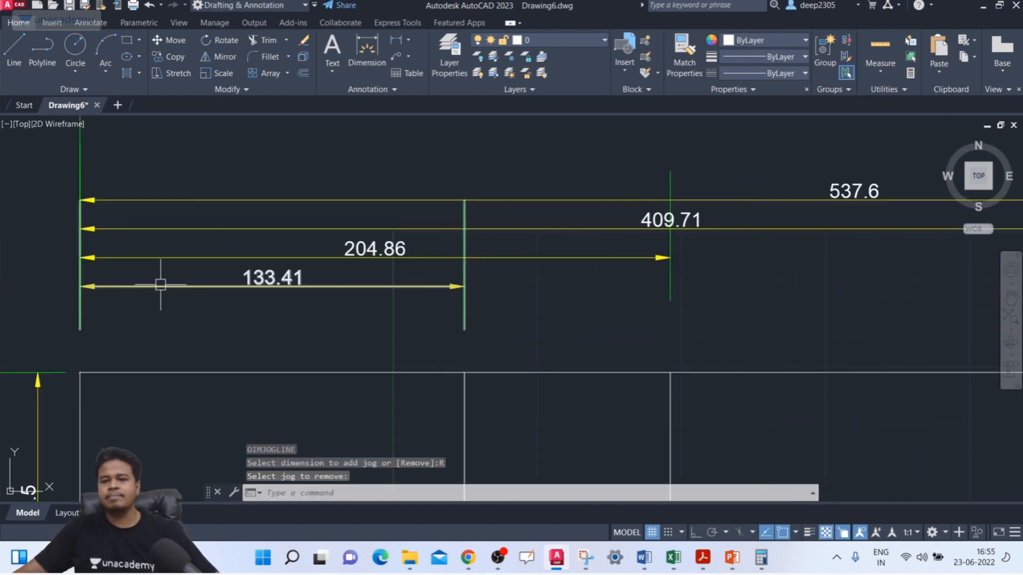
mouse_move(160, 287)
middle_down()
mouse_move(195, 320)
mouse_move(293, 263)
middle_up()
scroll(195, 318, down, 2)
scroll(299, 250, down, 3)
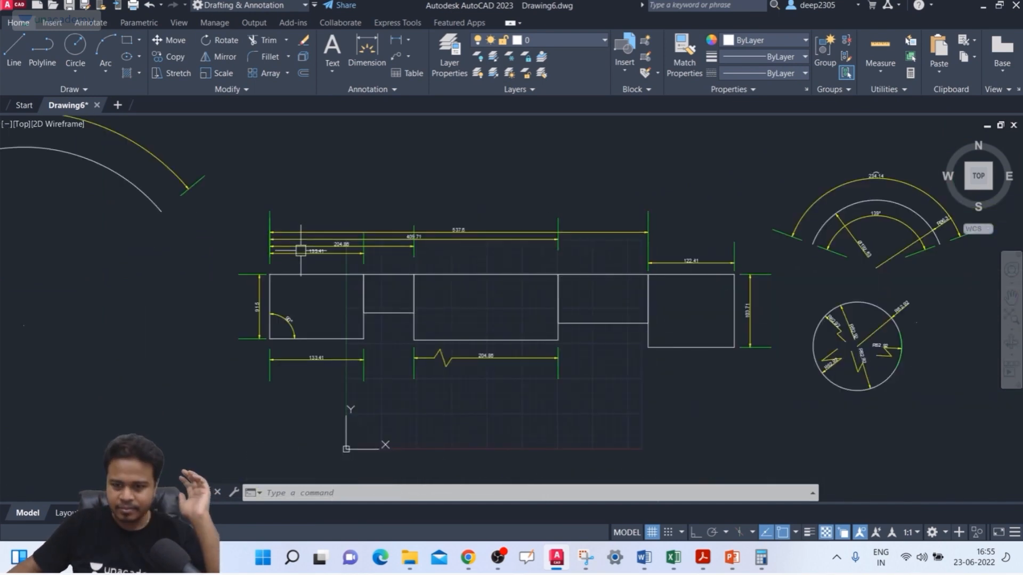
scroll(299, 250, up, 1)
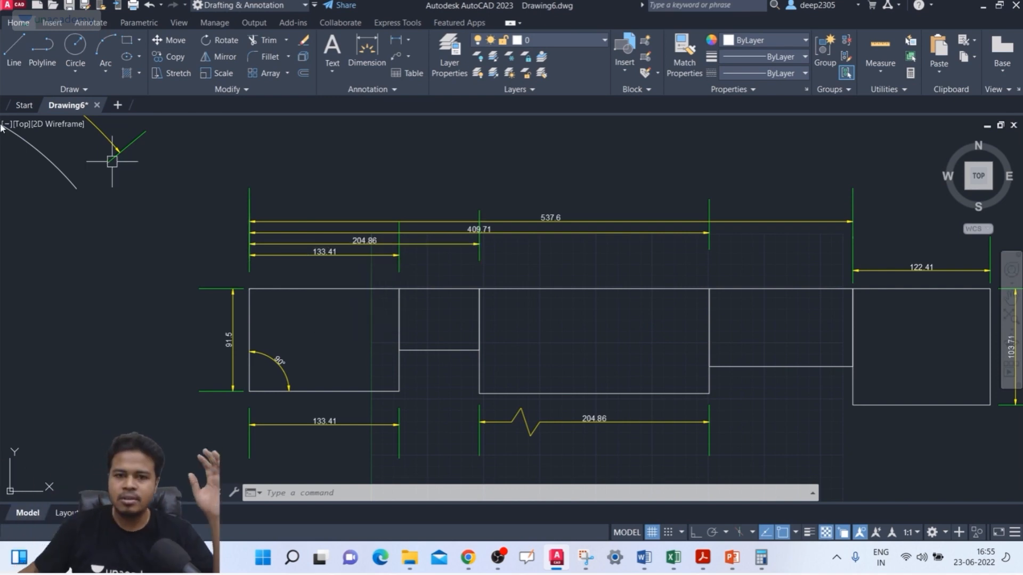
click(8, 59)
middle_drag(177, 173, 117, 293)
click(177, 207)
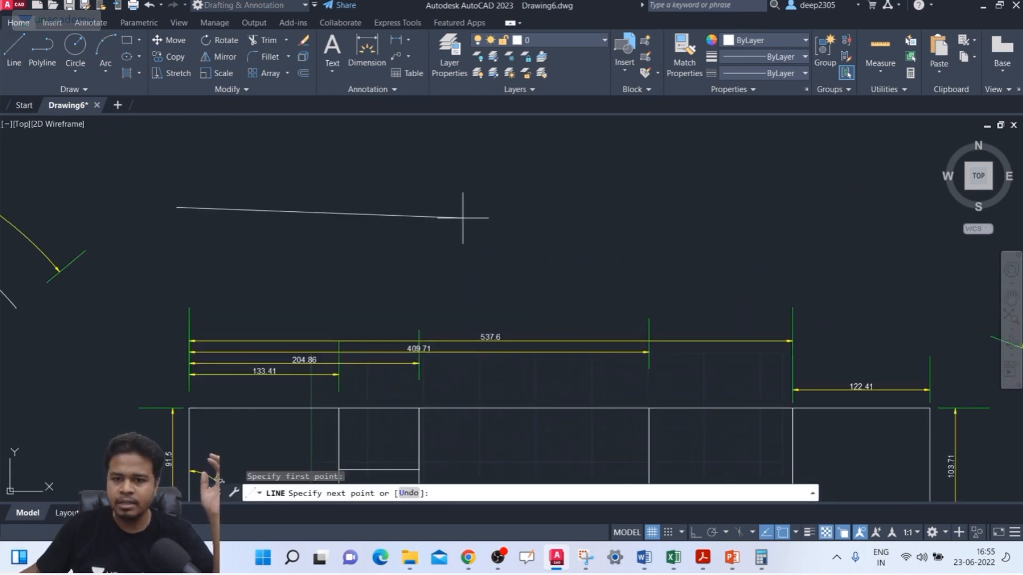
click(700, 199)
key(Return)
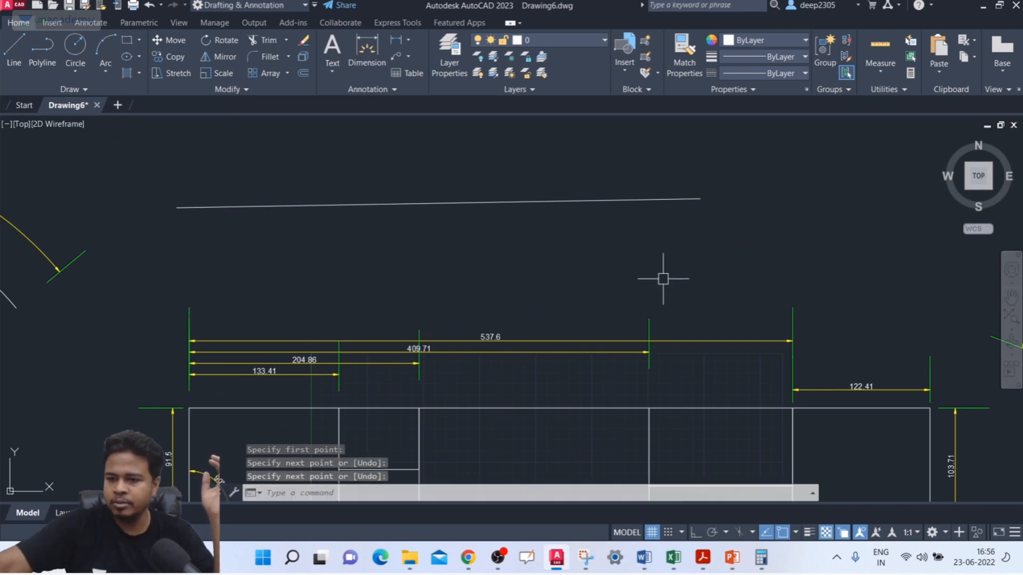
Step: Draw a second line of similar length just below the first one and roughly parallel to it
key(Return)
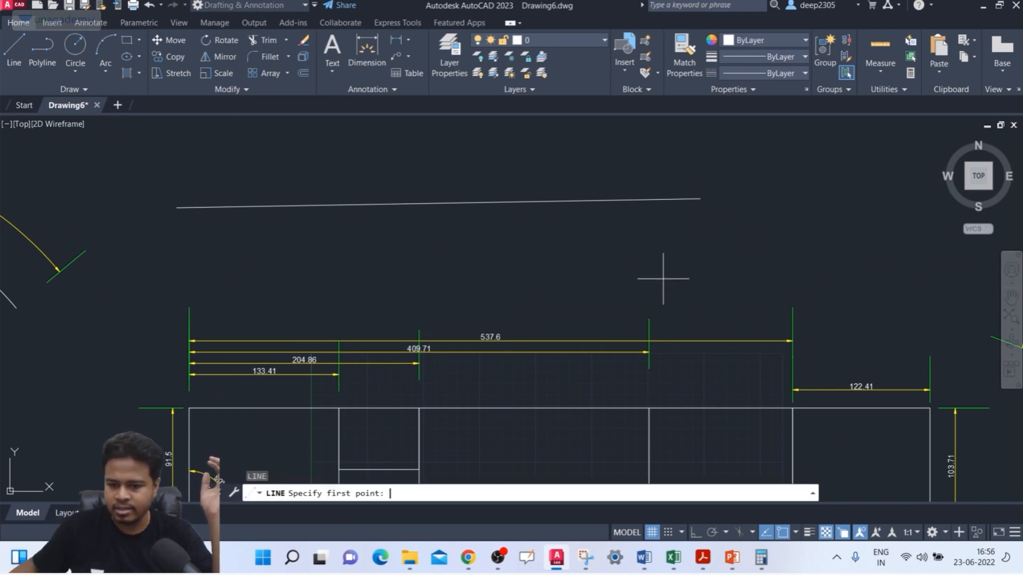
click(176, 261)
click(699, 255)
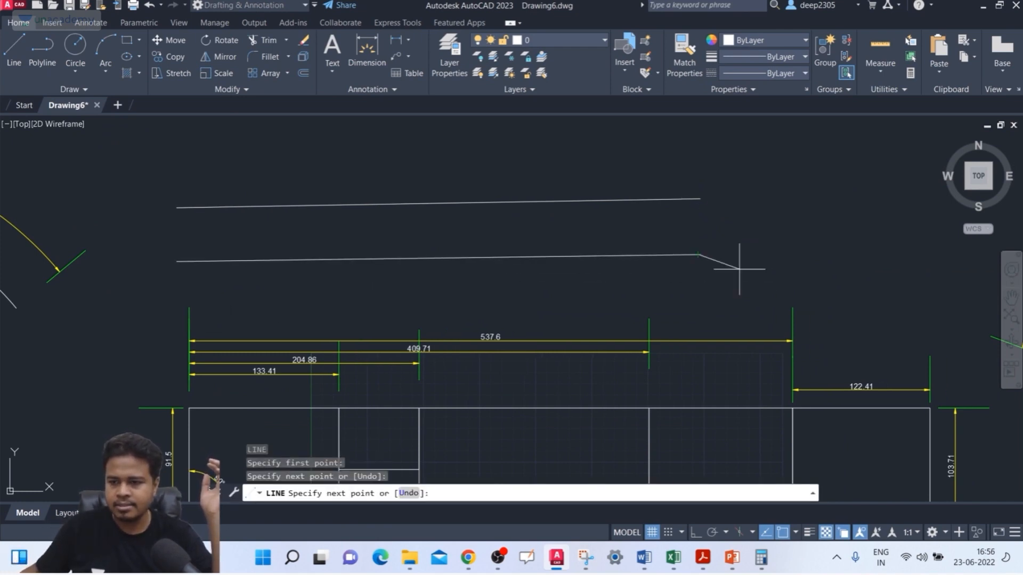
key(Return)
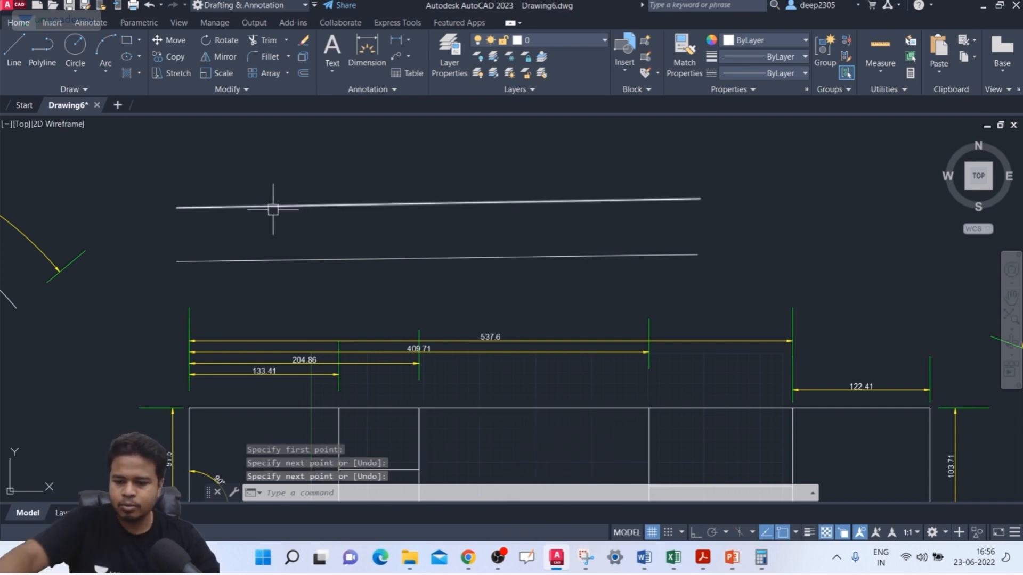
Step: Dimension the upper line's full length between its endpoints, placing an aligned dimension above it
text(DIM)
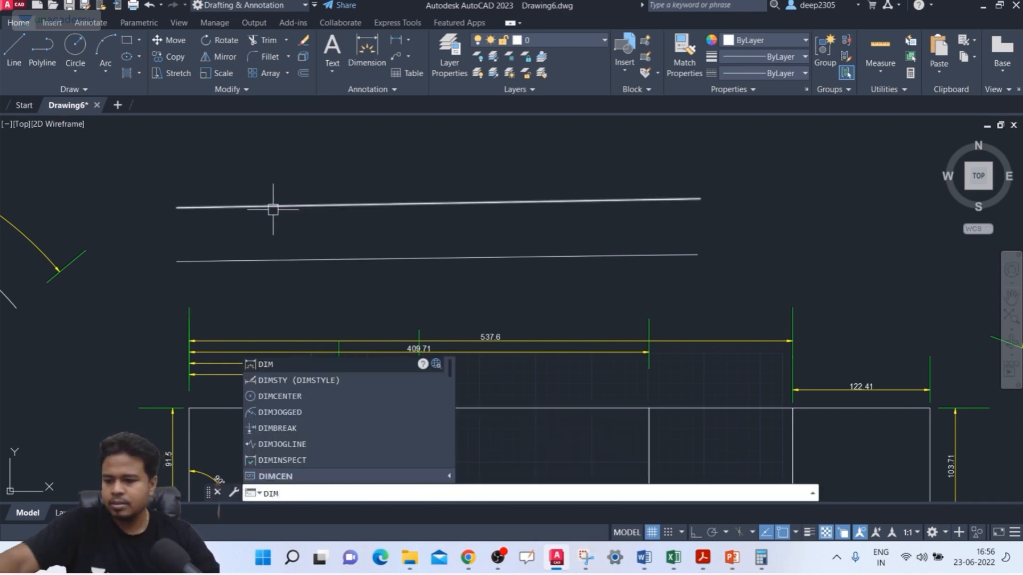
key(Return)
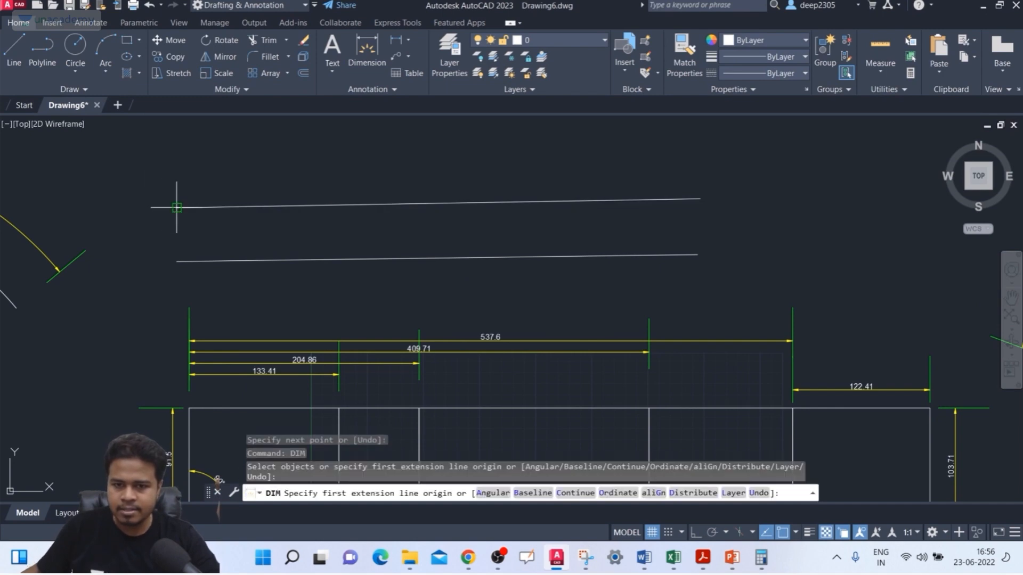
click(177, 207)
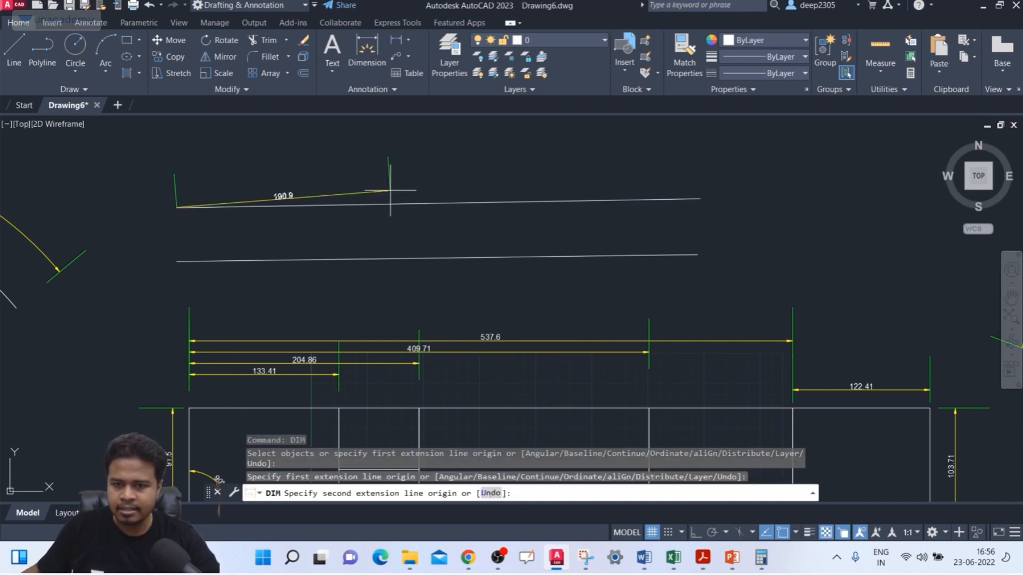
click(700, 199)
click(525, 176)
middle_drag(525, 186, 525, 202)
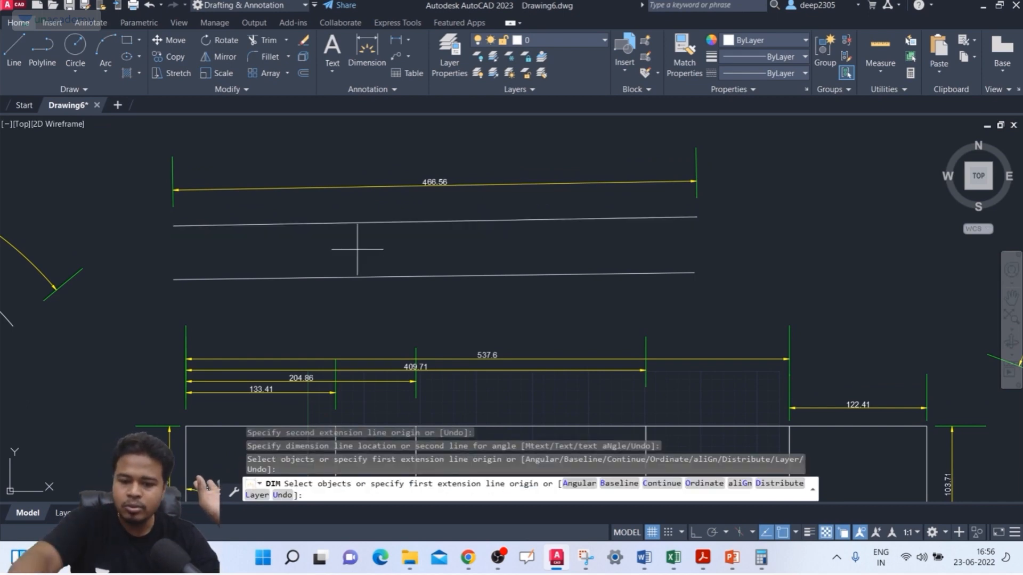
key(Return)
Step: Add a jog to the aligned dimension above the upper line with DIMJOGLINE, between its first arrowhead and the dimension text
text(DIMJ)
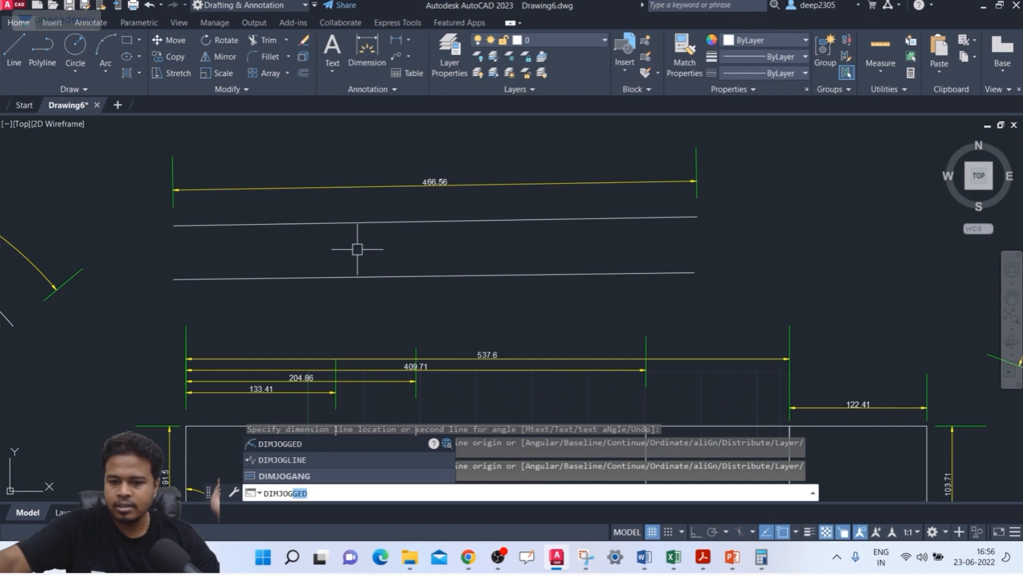
text(OGL)
key(Return)
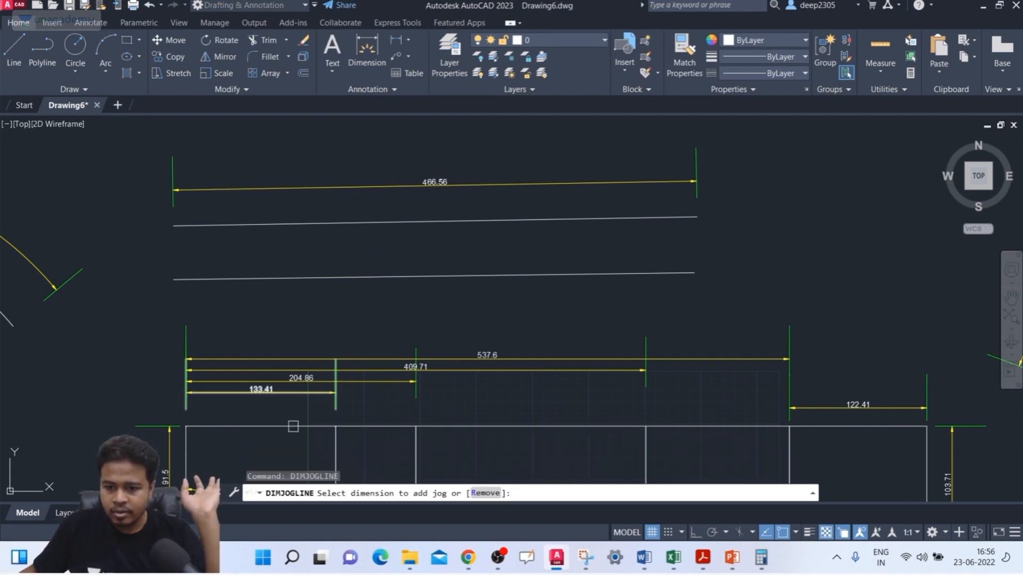
click(326, 186)
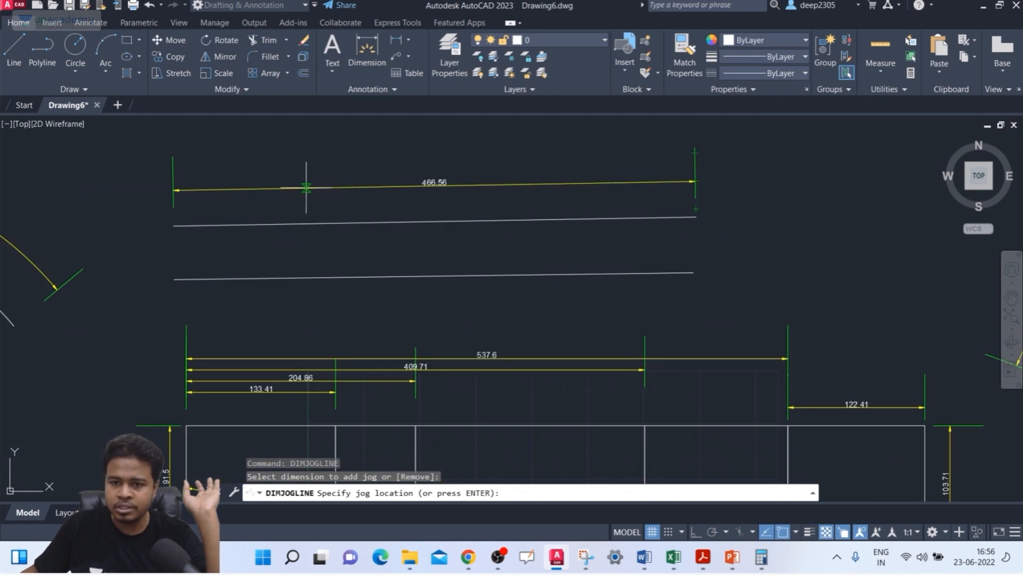
click(306, 187)
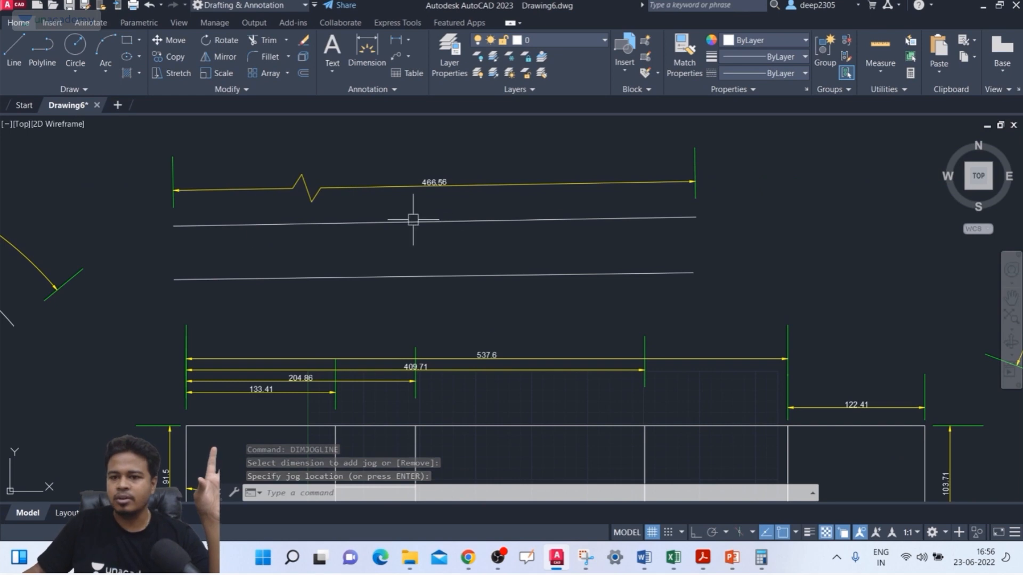
Step: Set the drawing's insertion scale units to meters
middle_drag(375, 214, 385, 217)
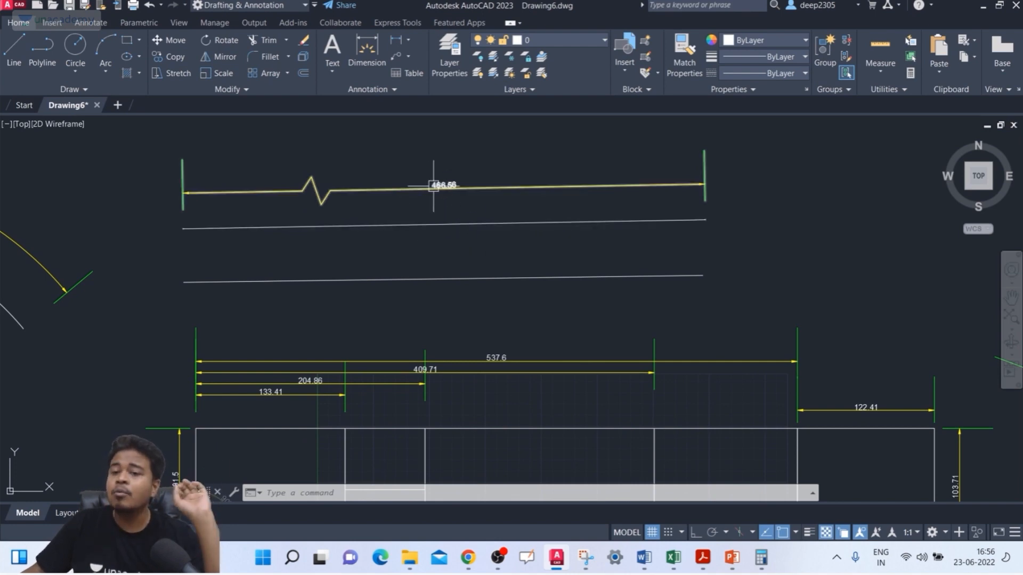
text(un)
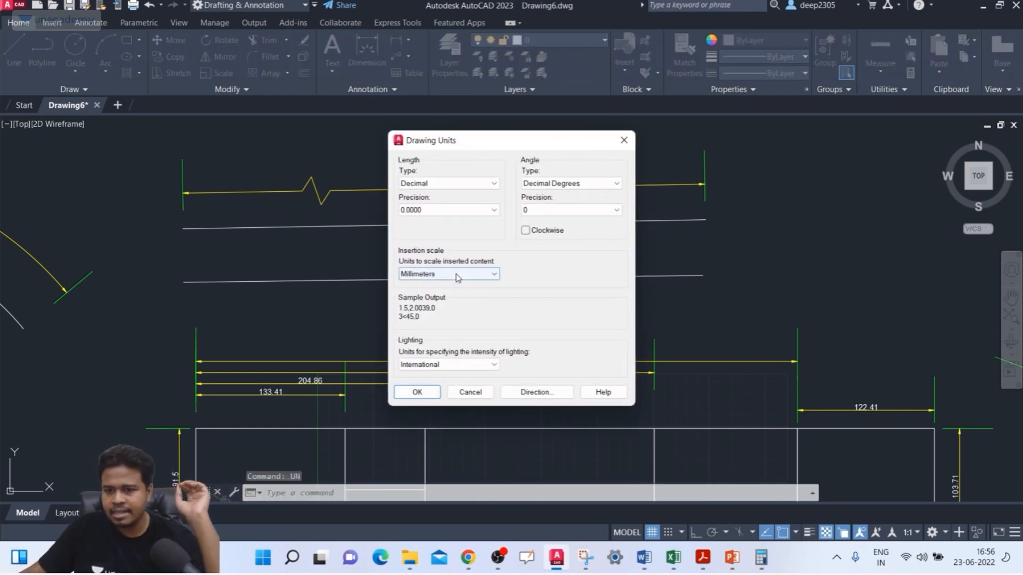
click(455, 274)
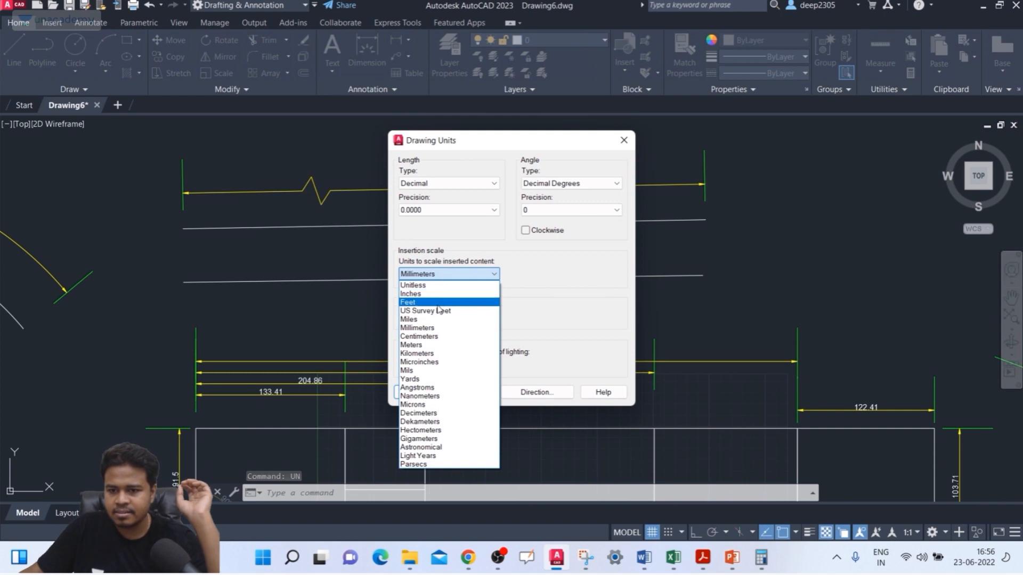
click(431, 344)
click(424, 393)
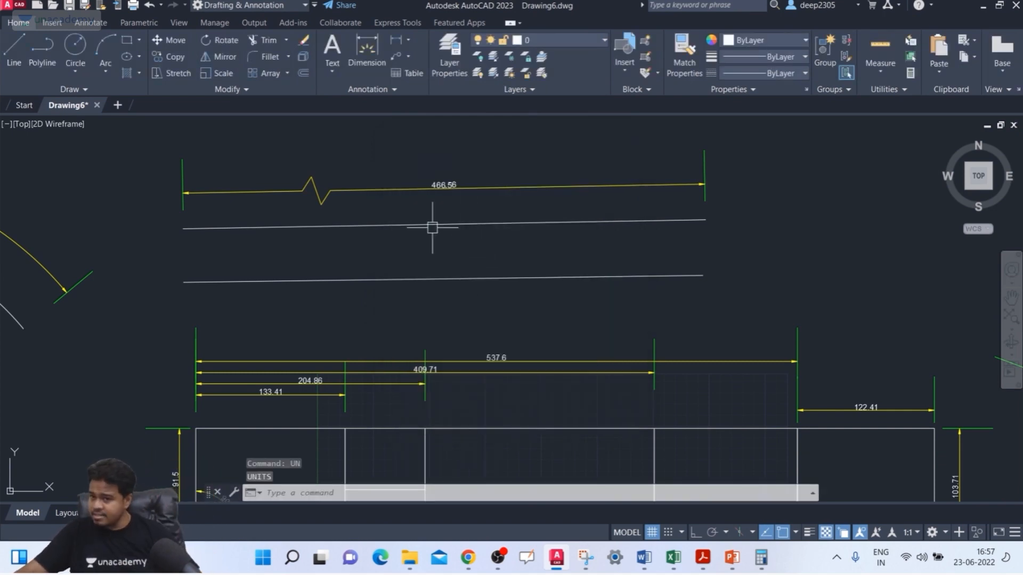
Step: Override the text of the jogged aligned dimension above the upper line with 10000
scroll(442, 166, up, 2)
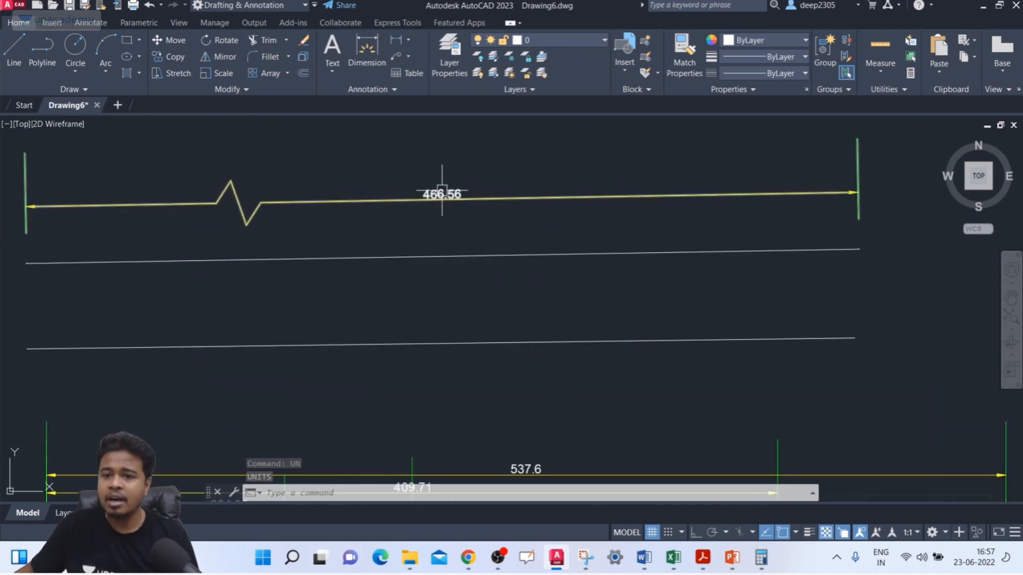
click(441, 194)
double_click(442, 194)
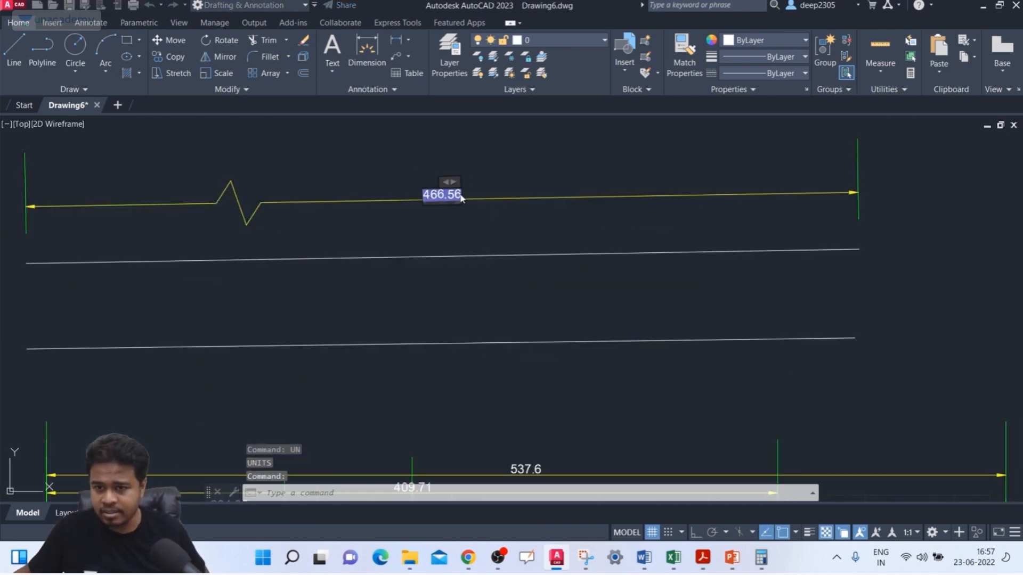
click(459, 217)
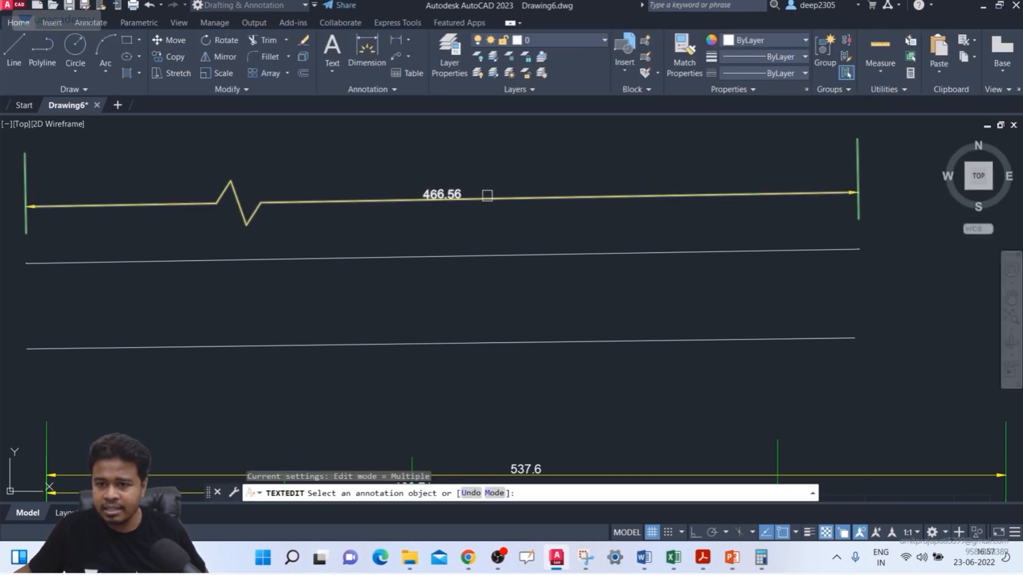
click(444, 193)
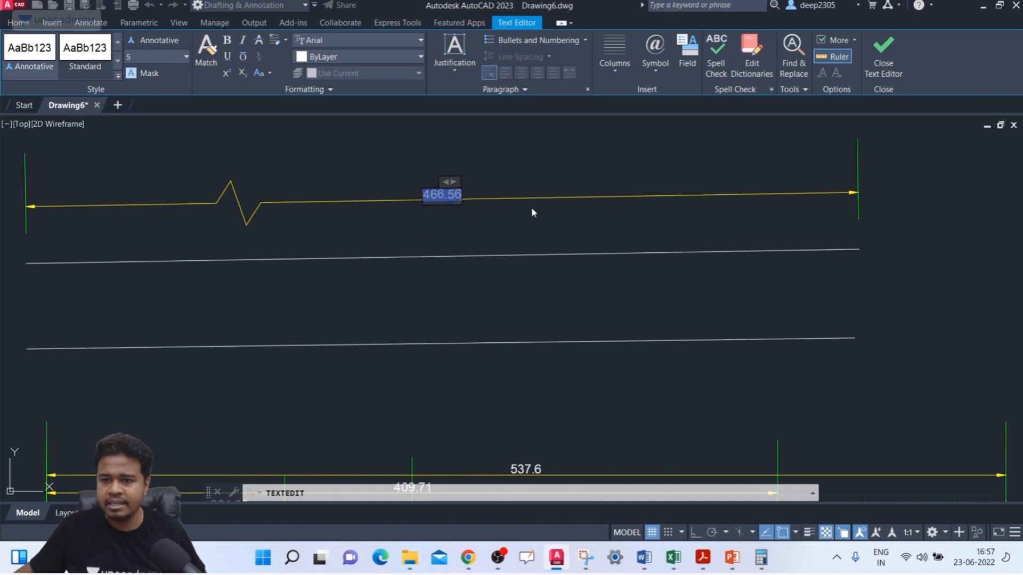
text(10000)
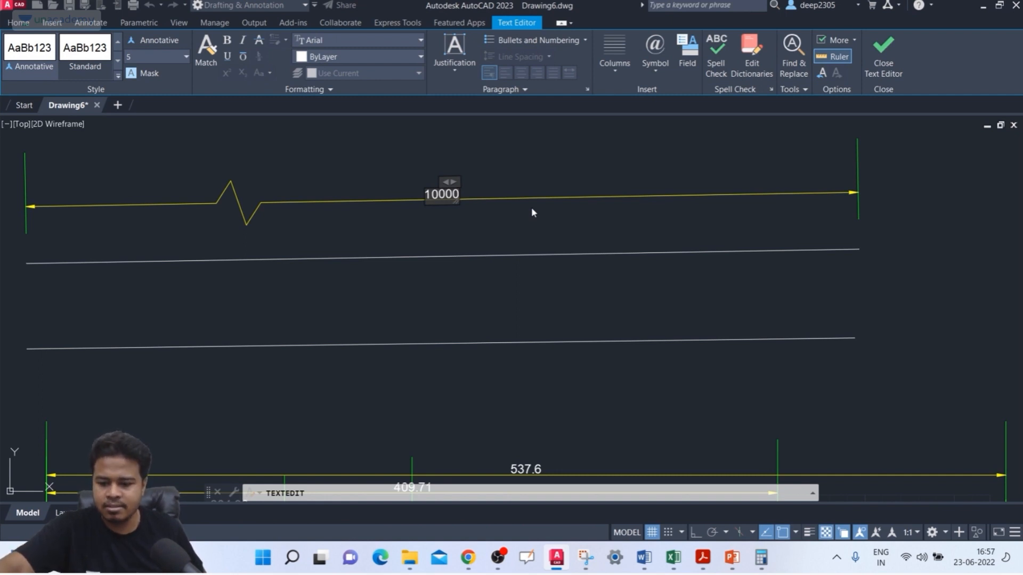
key(Return)
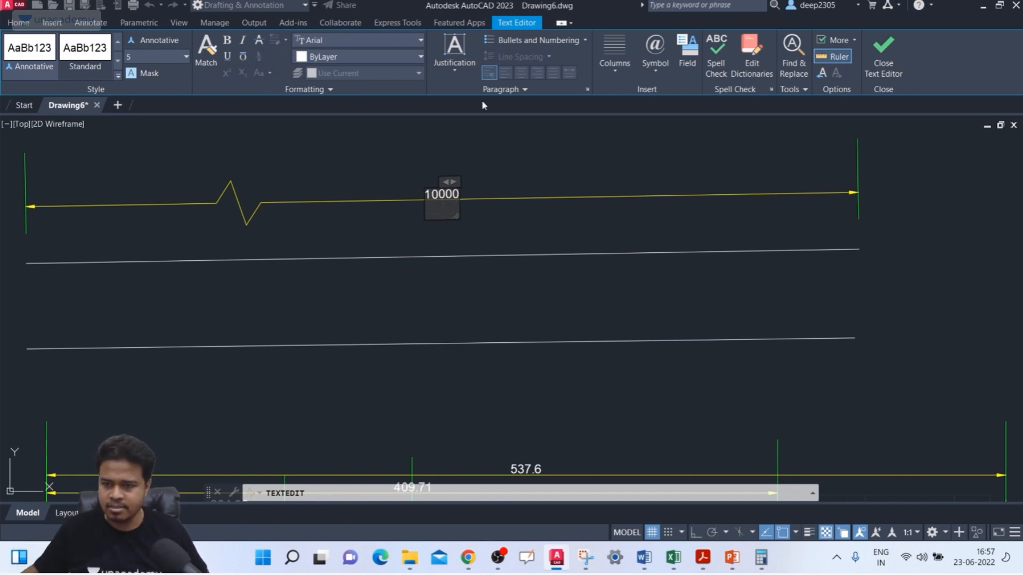
click(618, 149)
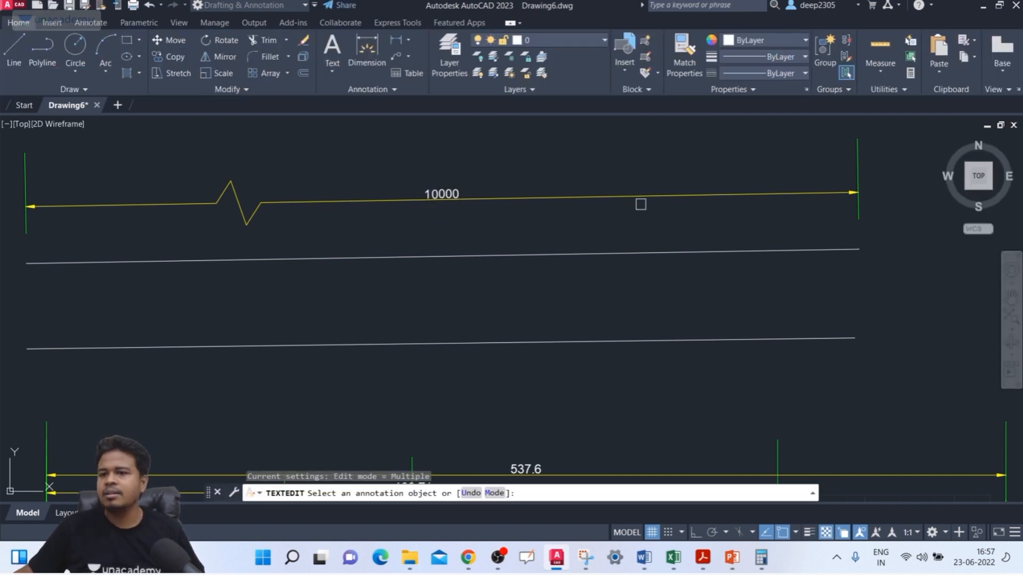
key(Escape)
key(Escape)
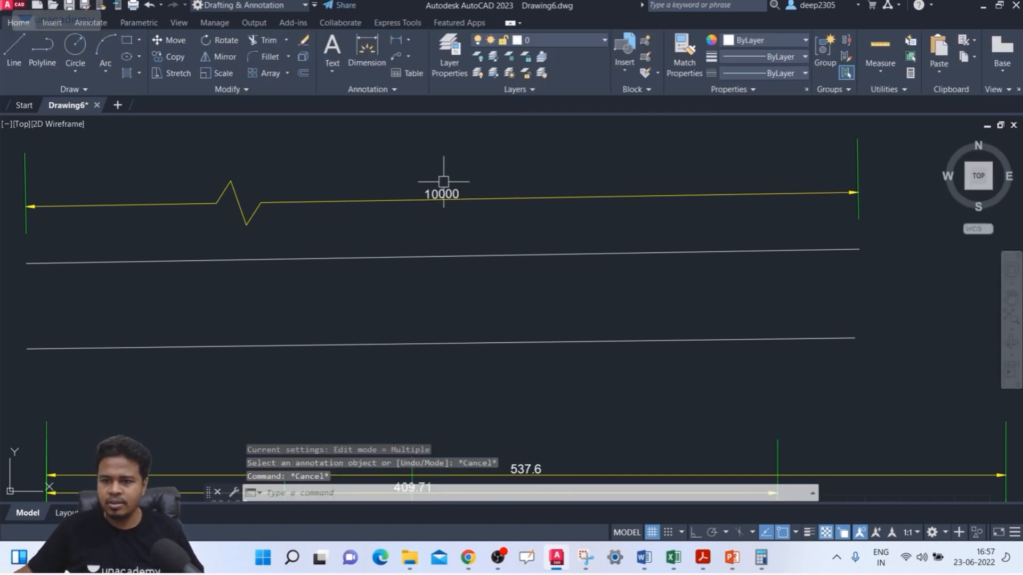
Step: Delete the two near-horizontal lines together with the jogged 10000 dimension above them
scroll(469, 192, down, 4)
scroll(483, 200, up, 6)
scroll(377, 201, down, 4)
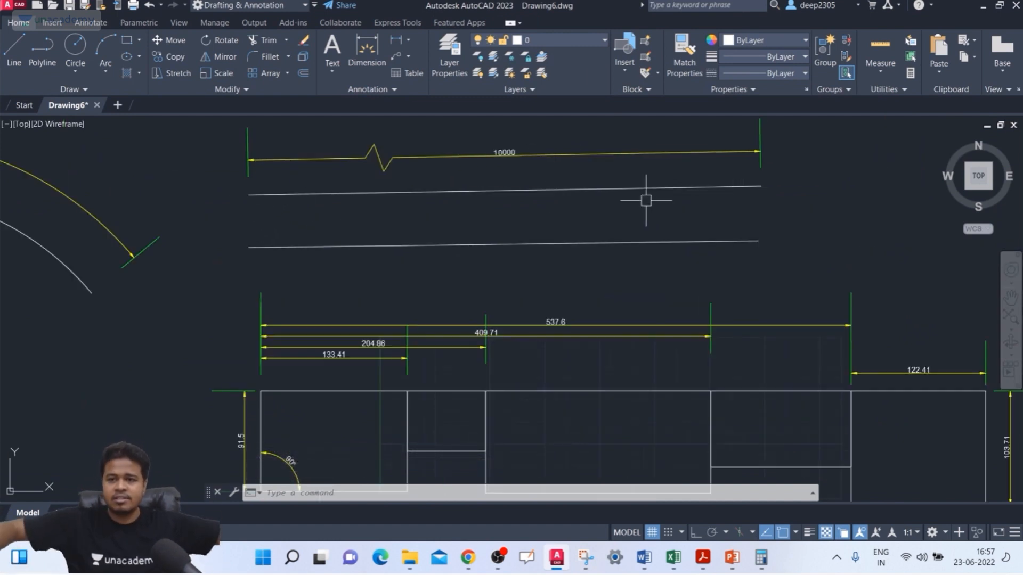
scroll(501, 163, up, 2)
middle_drag(501, 163, 504, 203)
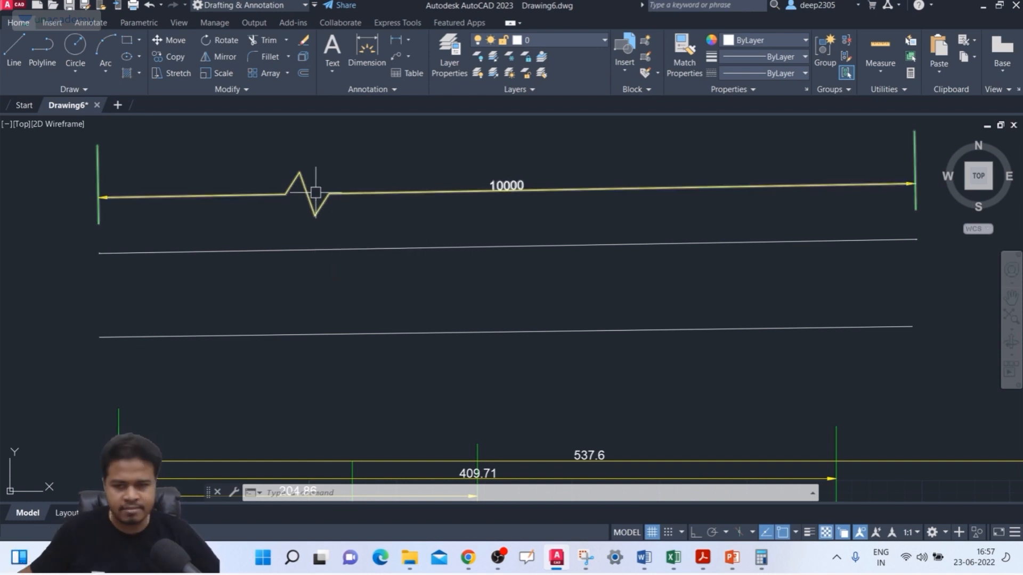
click(552, 162)
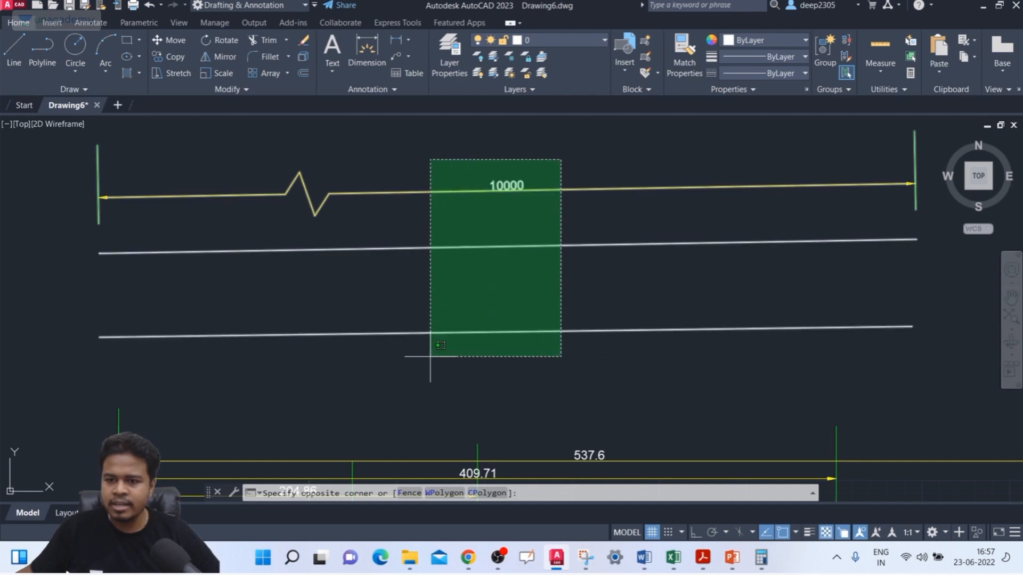
click(425, 338)
key(Delete)
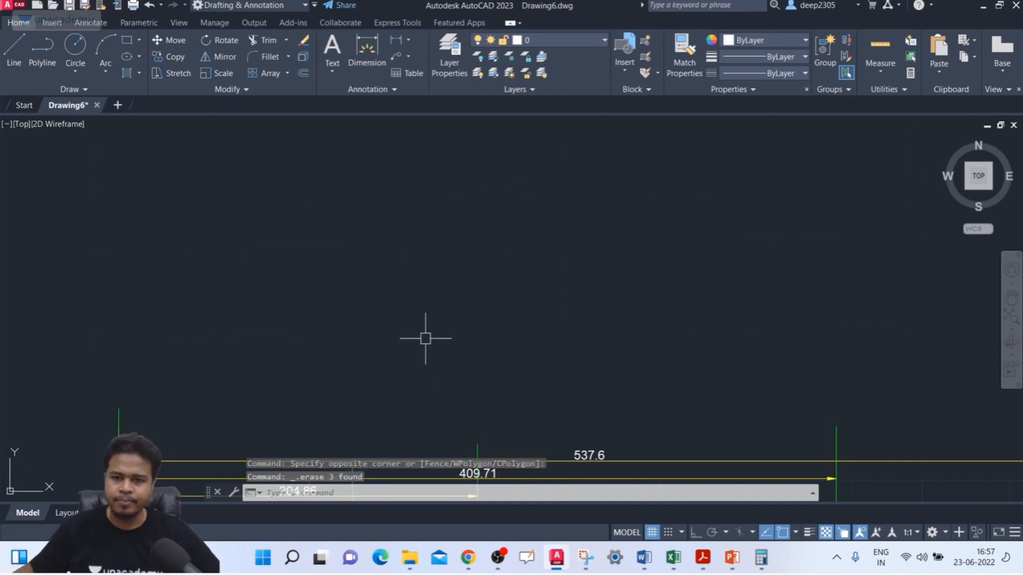
scroll(434, 288, down, 5)
middle_drag(434, 288, 494, 218)
scroll(502, 222, up, 5)
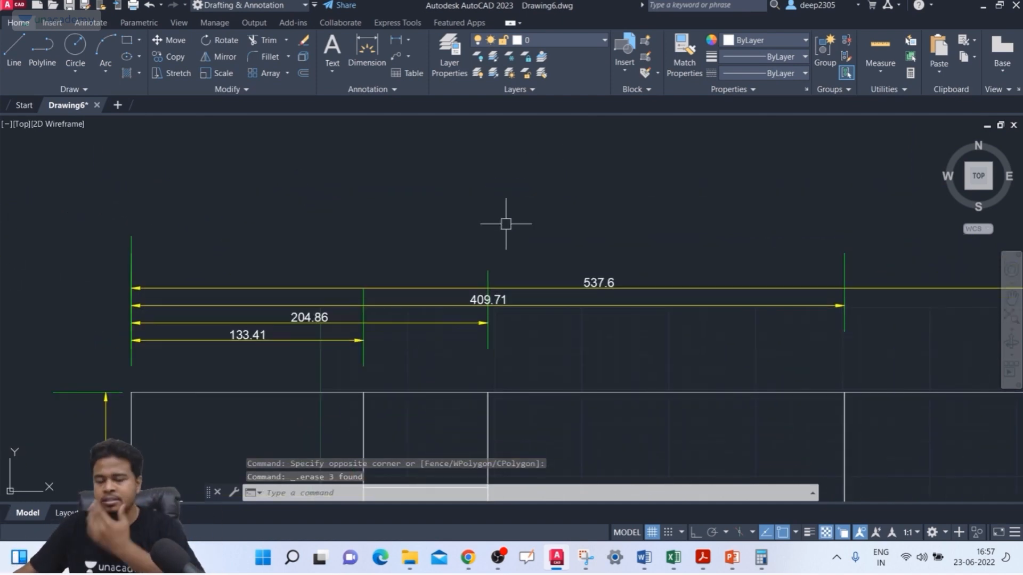
scroll(627, 272, up, 2)
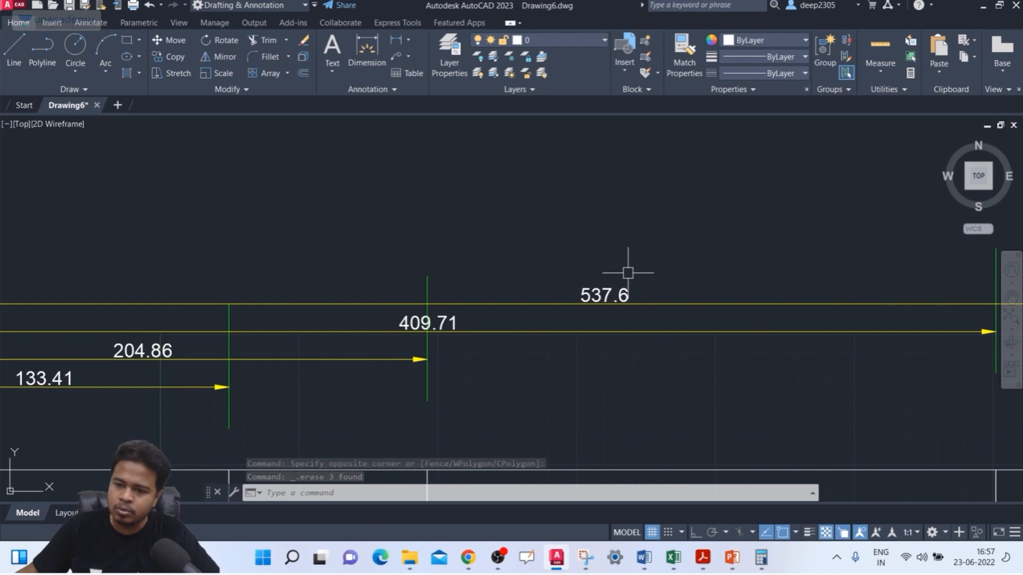
click(604, 295)
double_click(604, 295)
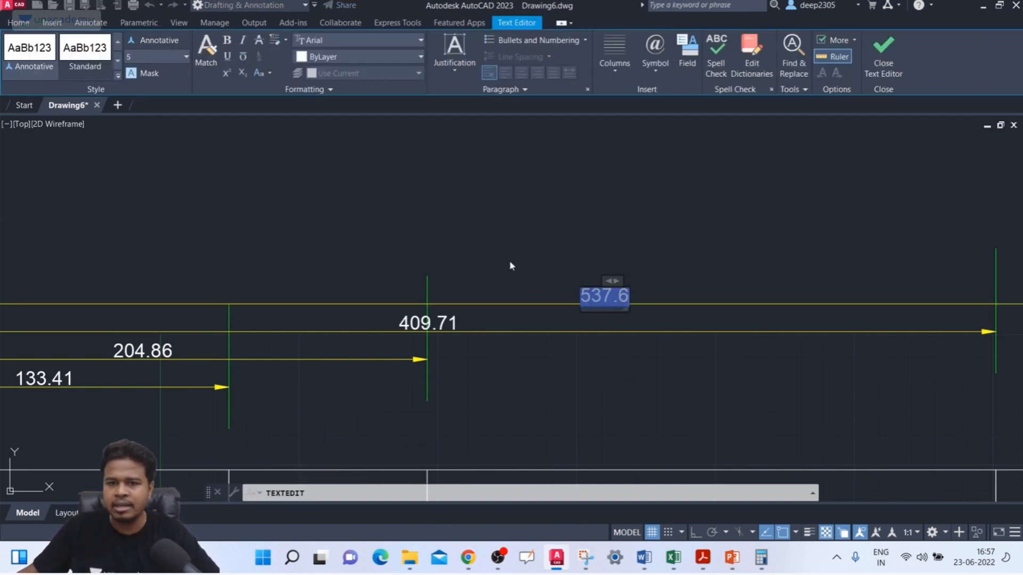
click(622, 274)
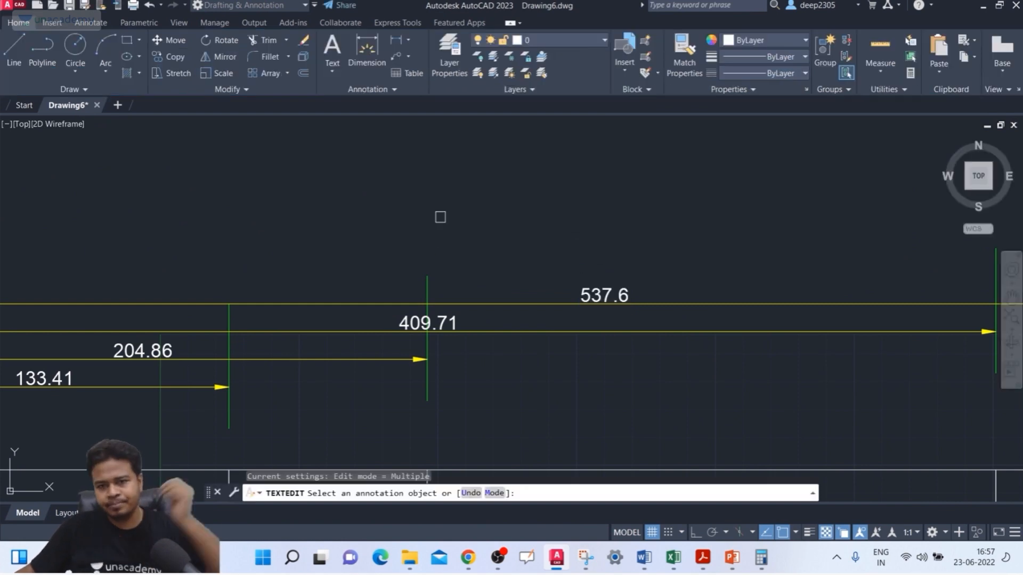
scroll(440, 217, down, 3)
key(Escape)
key(Escape)
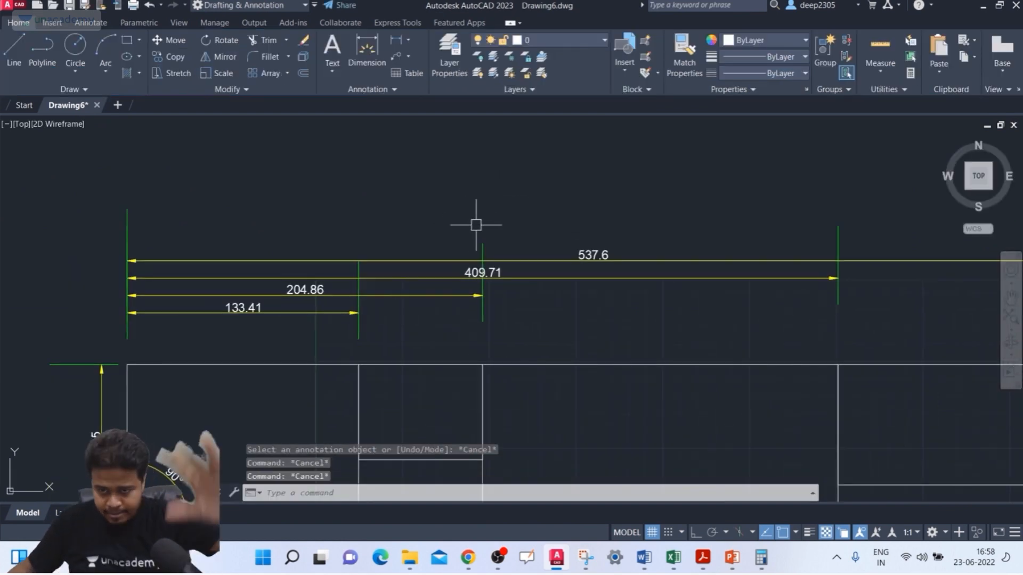
Step: Modify the ISO-25 dimension style to use a linear jog height factor of 15
middle_drag(476, 225, 480, 224)
text(D)
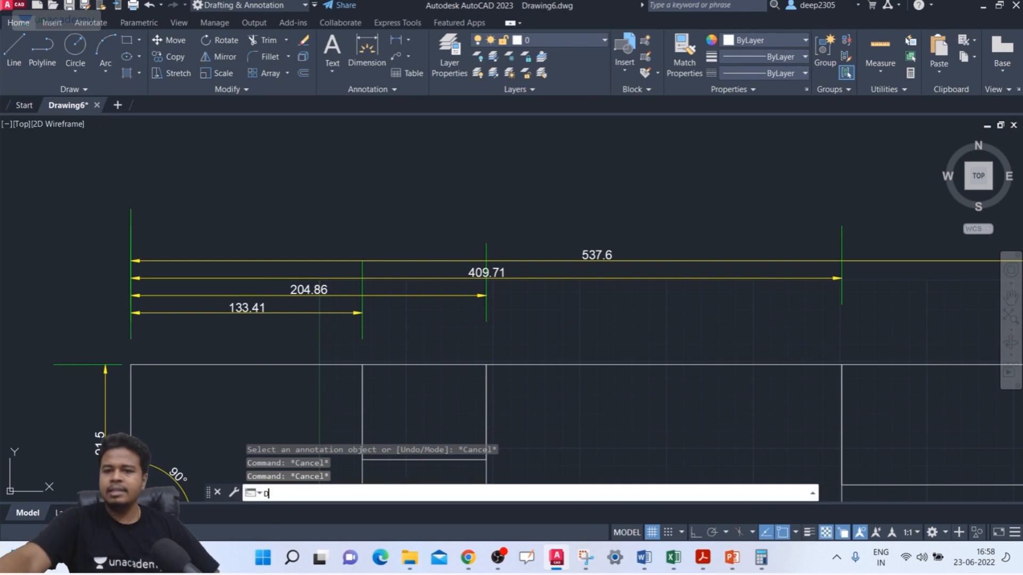
key(Return)
click(368, 217)
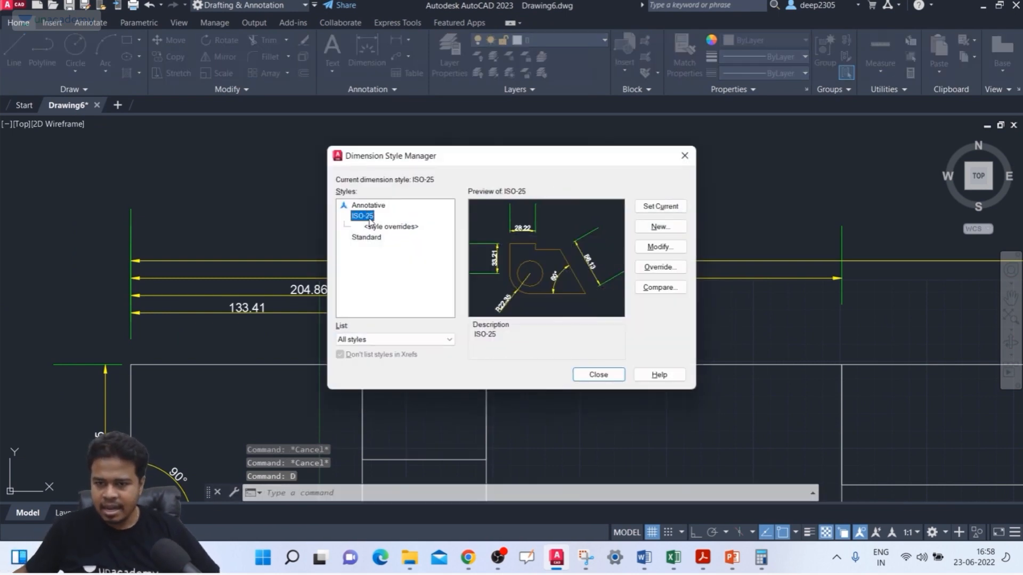
click(663, 249)
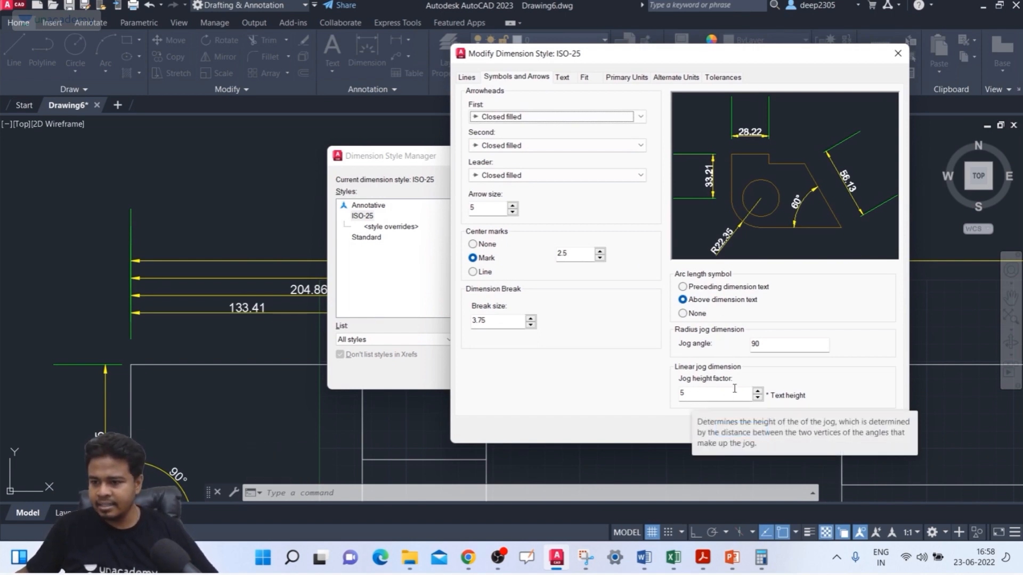
drag(693, 396, 672, 397)
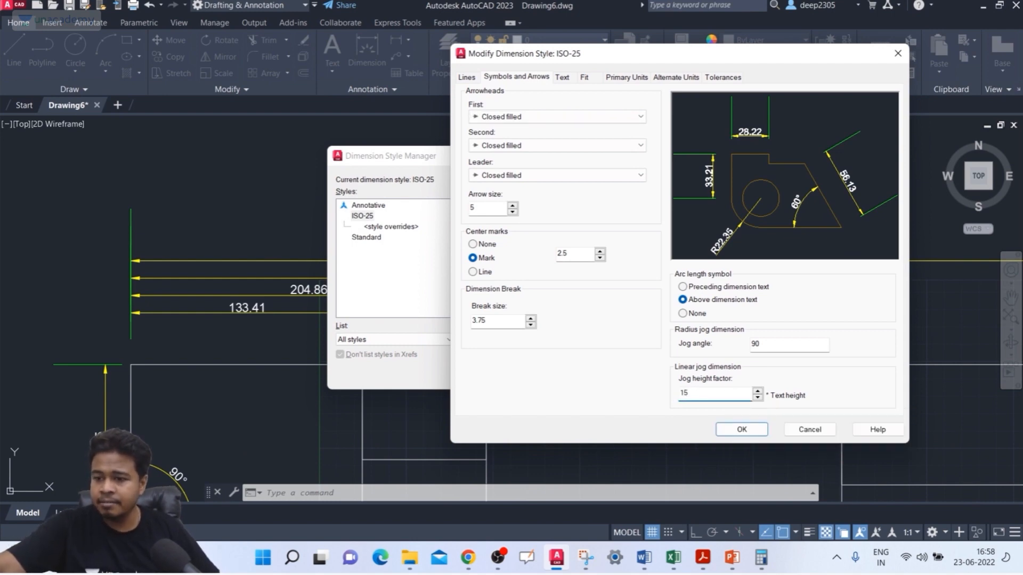
click(741, 429)
click(598, 375)
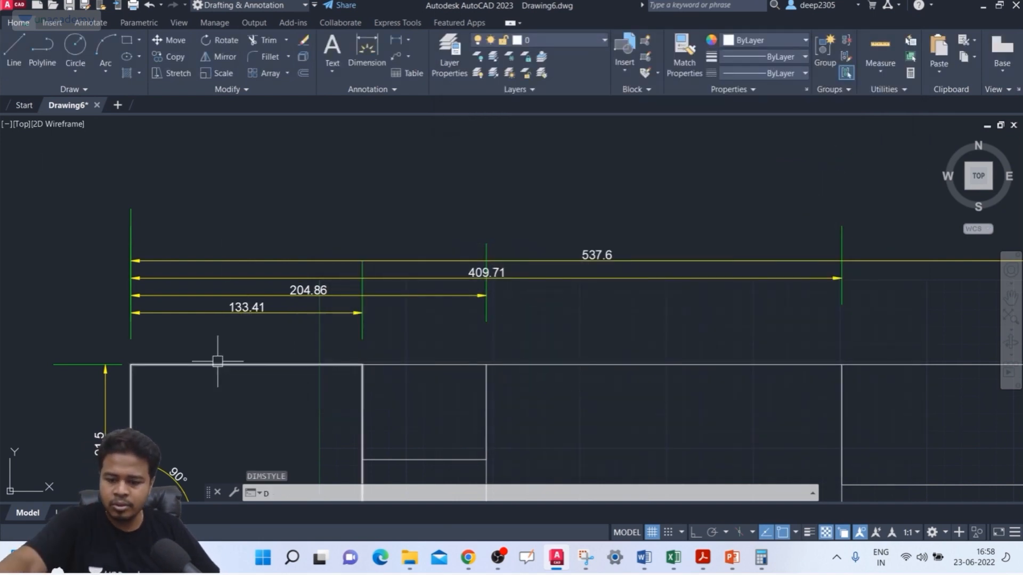
Step: Add a jog to the 537.6 baseline dimension with DIMJOGLINE, placing it above the 204.86 dimension's text
text(DIMJ)
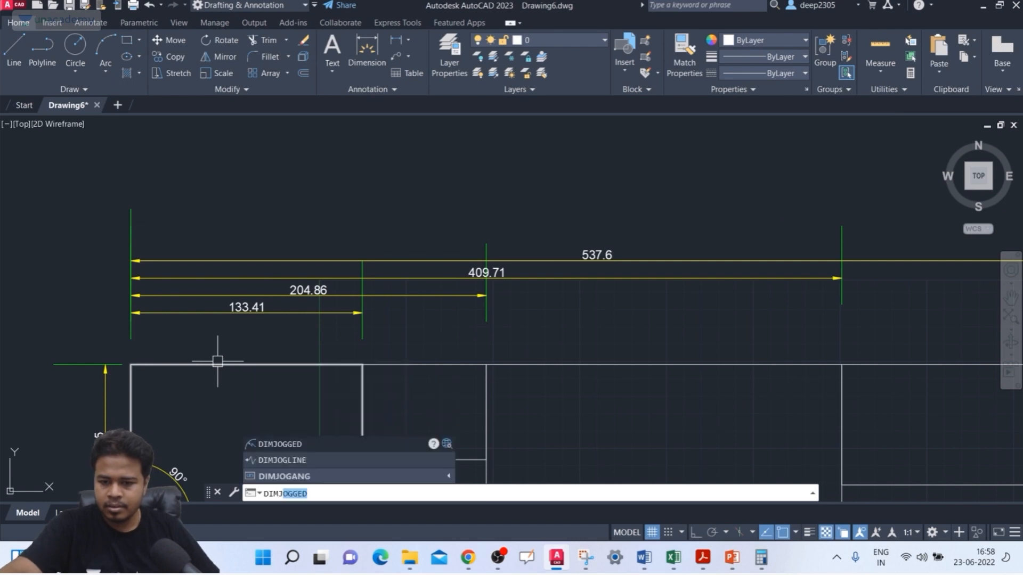
key(Down)
key(Return)
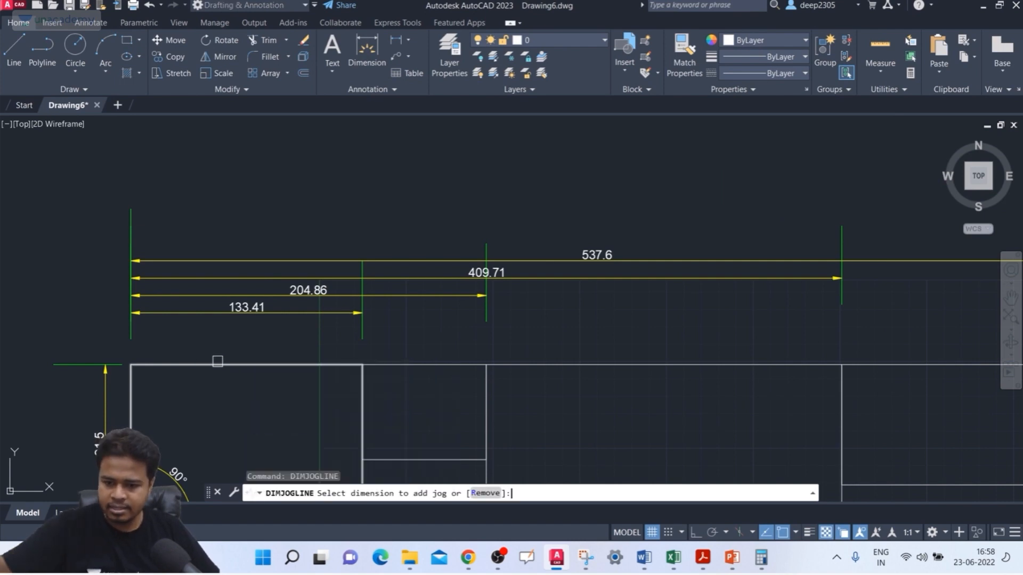
click(417, 262)
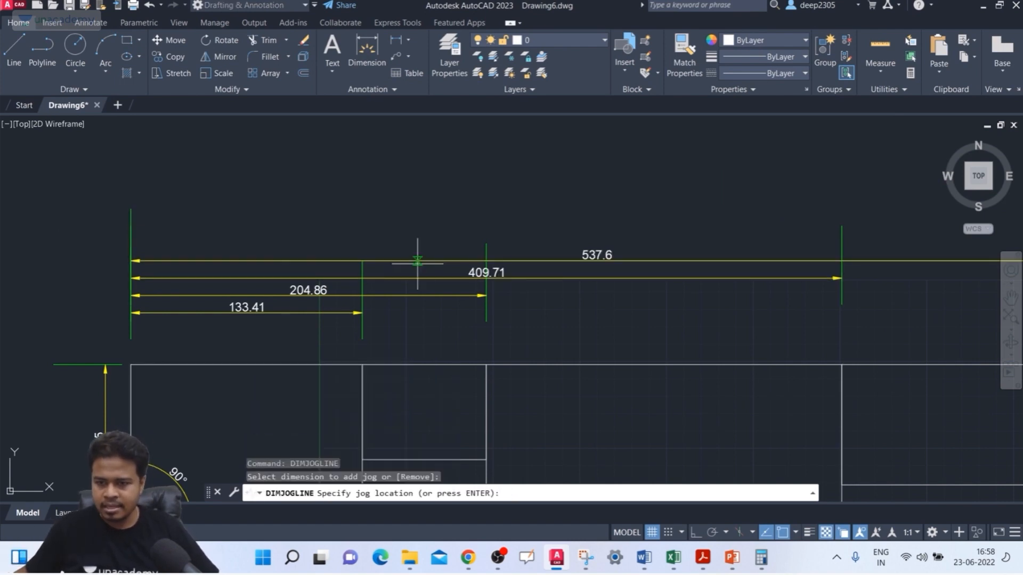
click(309, 260)
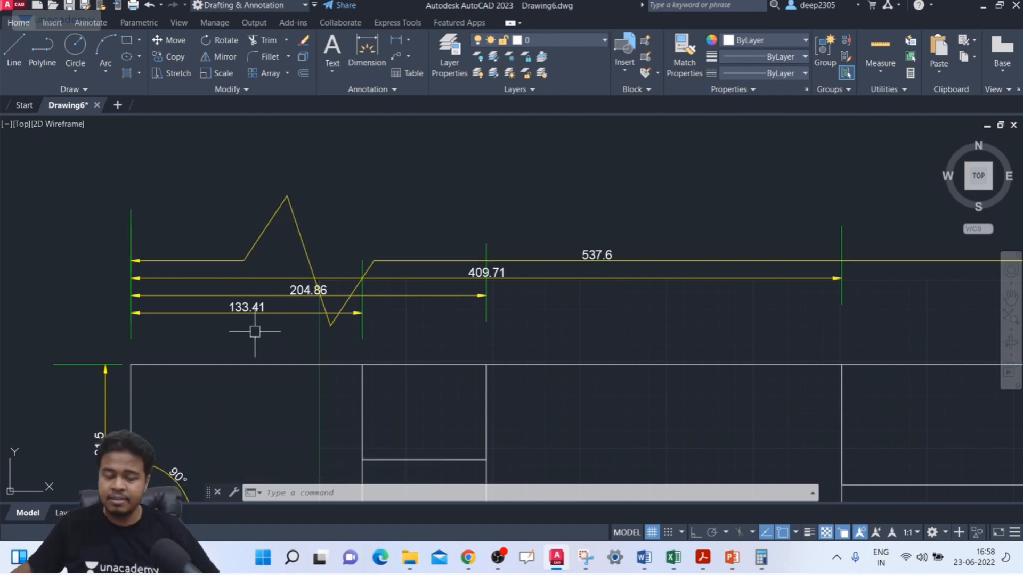
key(Escape)
key(Escape)
key(Escape)
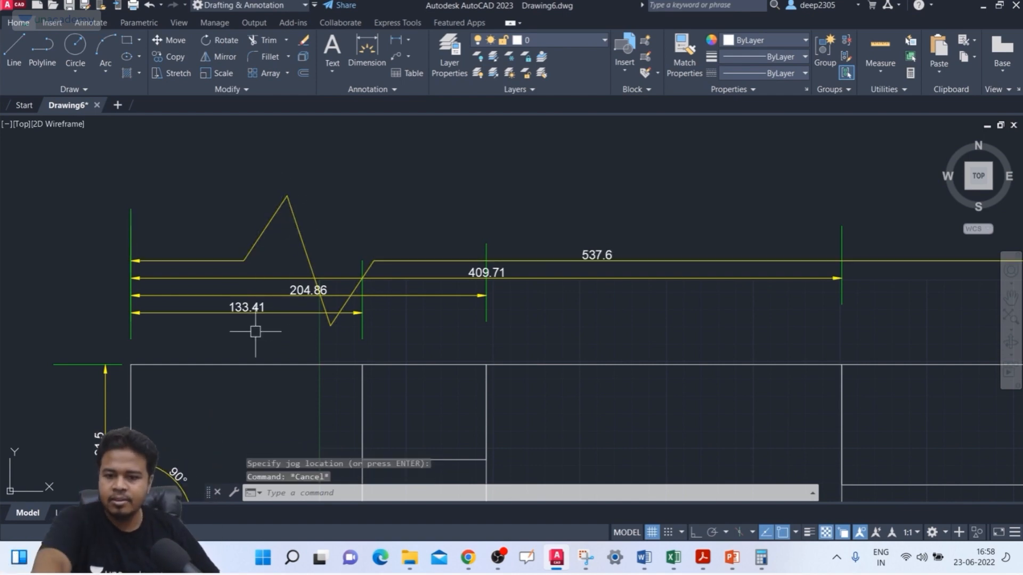
Step: Measure the distance between the upper and lower peaks of the jog on the 537.6 baseline dimension
text(I)
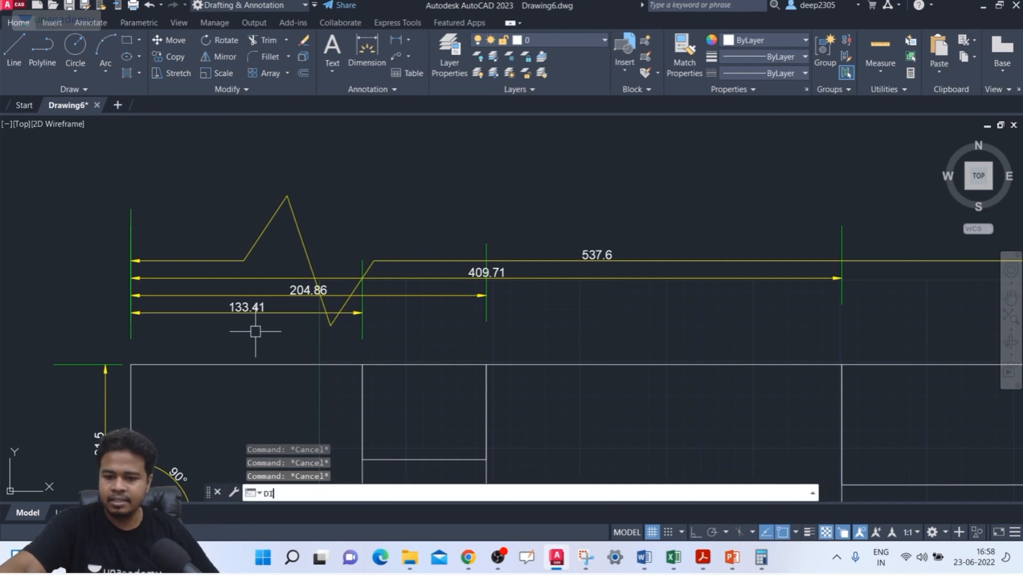
key(Return)
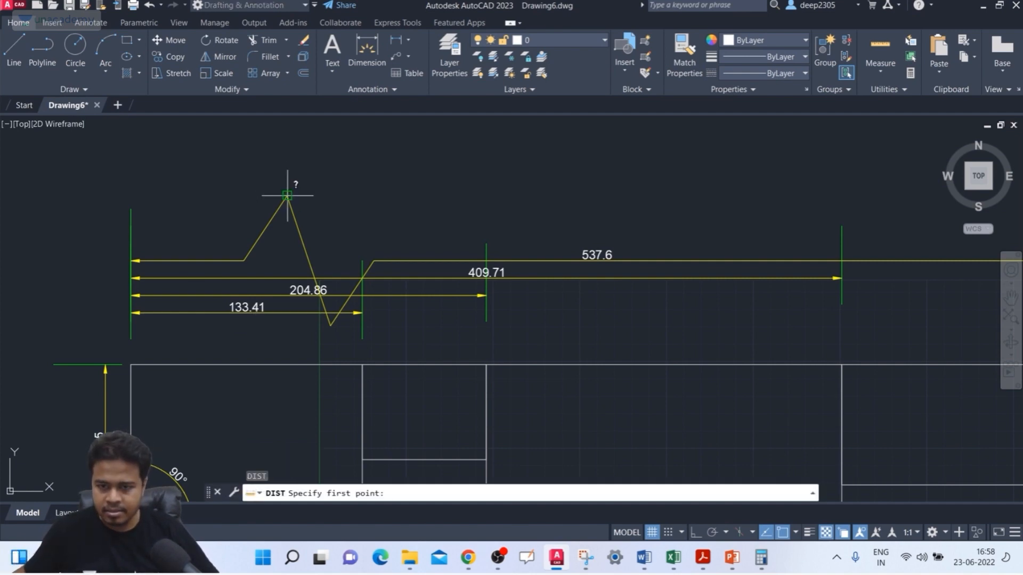
click(287, 197)
click(331, 324)
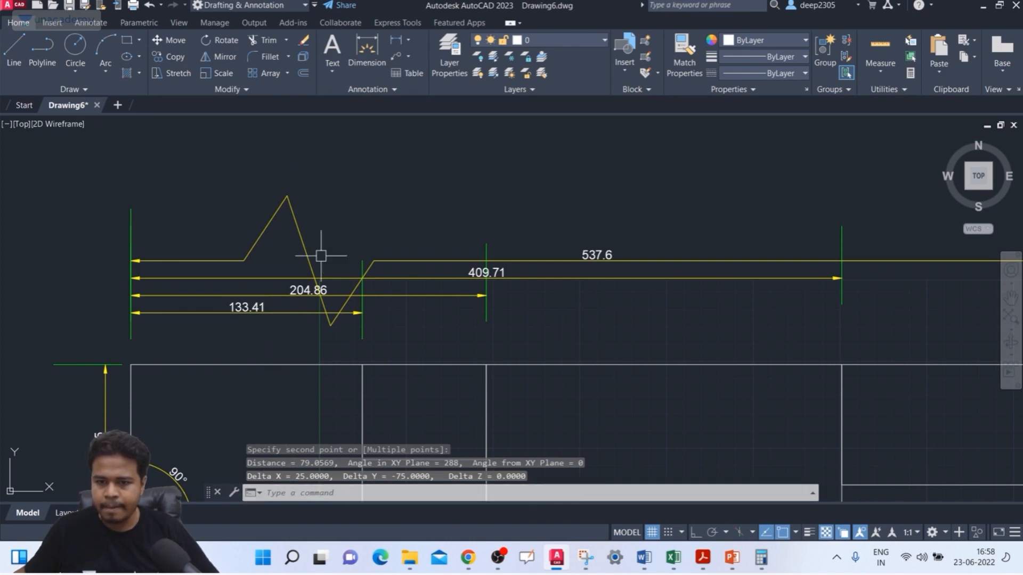
key(Escape)
key(Escape)
key(Escape)
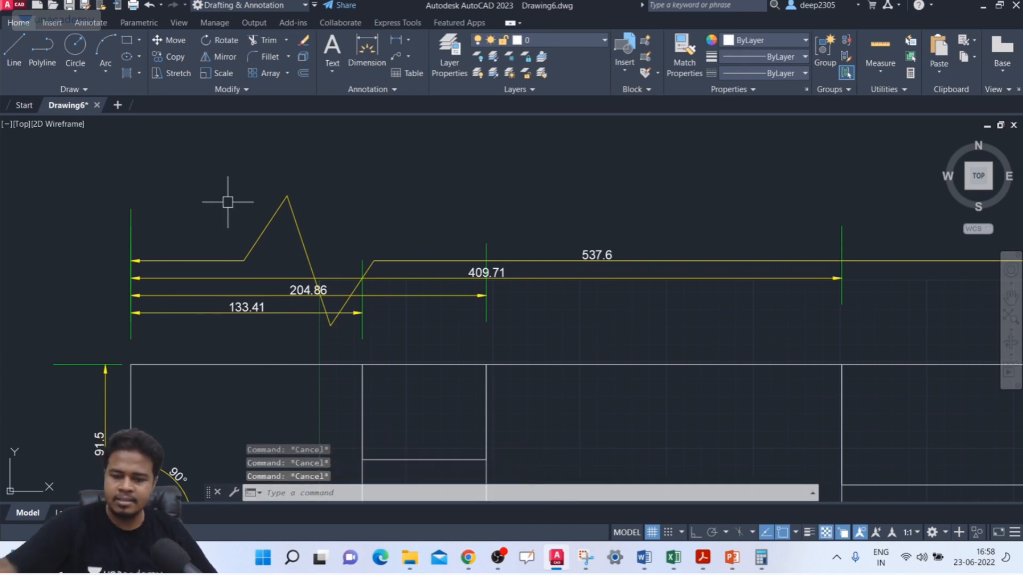
Step: Modify the ISO-25 dimension style to use a linear jog height factor of 30
scroll(486, 313, down, 4)
mouse_move(358, 264)
middle_down()
mouse_move(318, 235)
mouse_move(269, 164)
middle_up()
scroll(334, 236, up, 4)
middle_drag(330, 189, 276, 174)
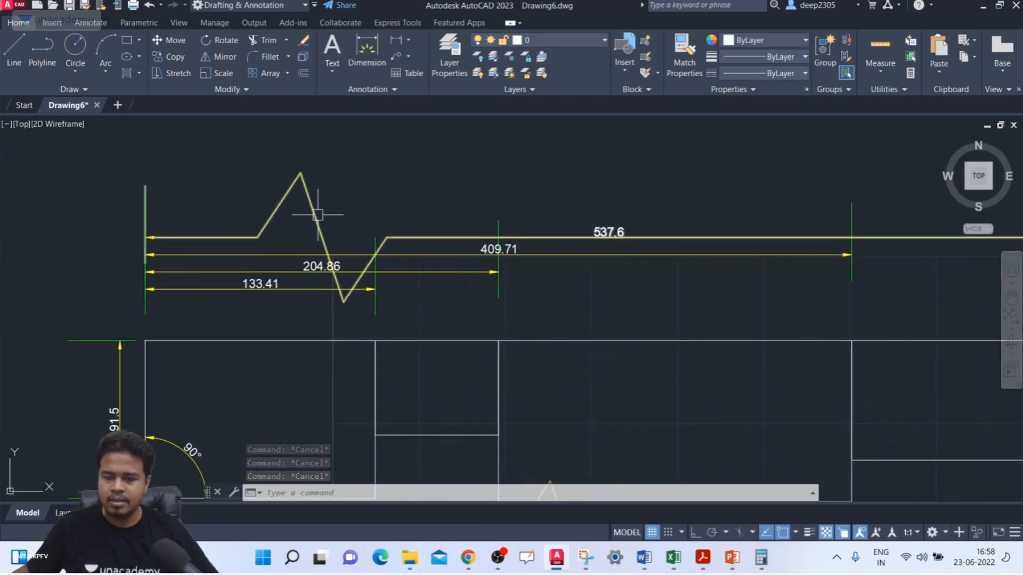
middle_drag(379, 232, 349, 244)
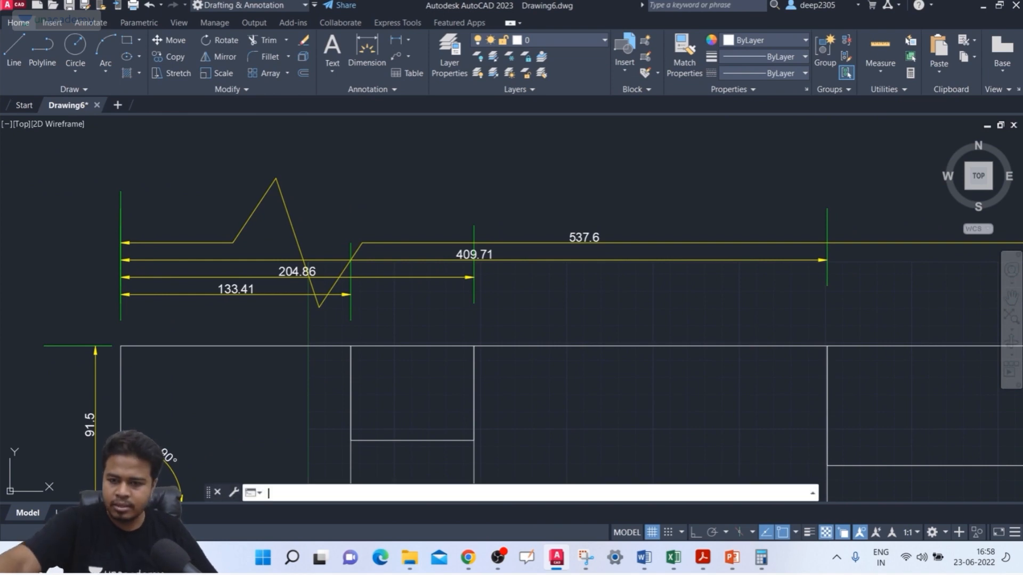
key(Return)
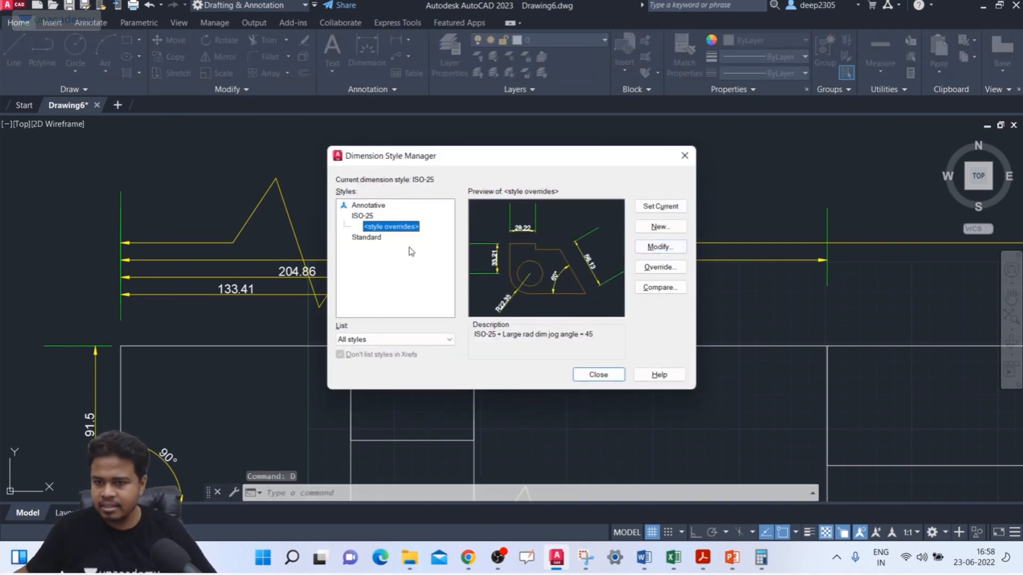
click(372, 217)
click(663, 249)
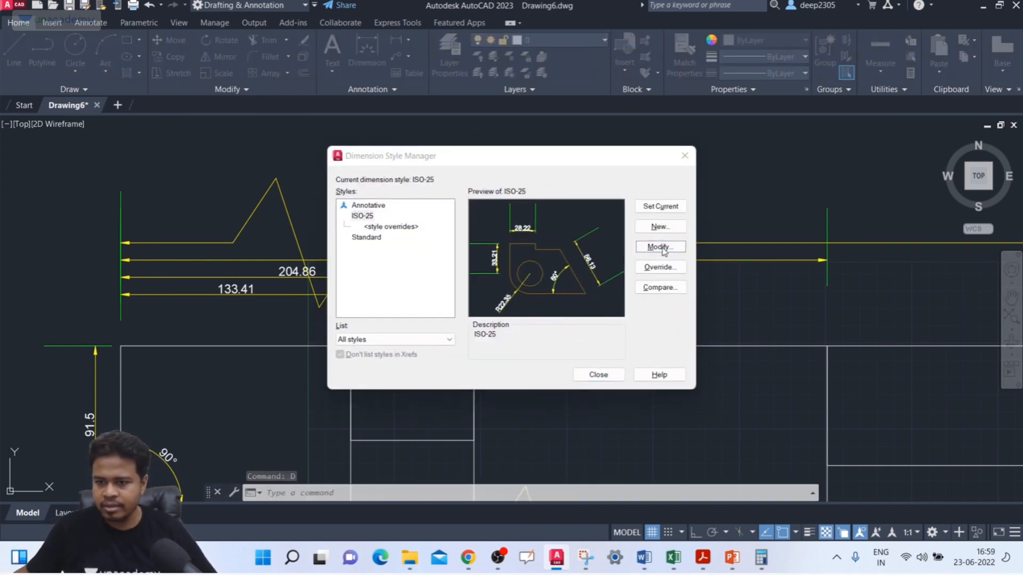
drag(718, 394, 662, 398)
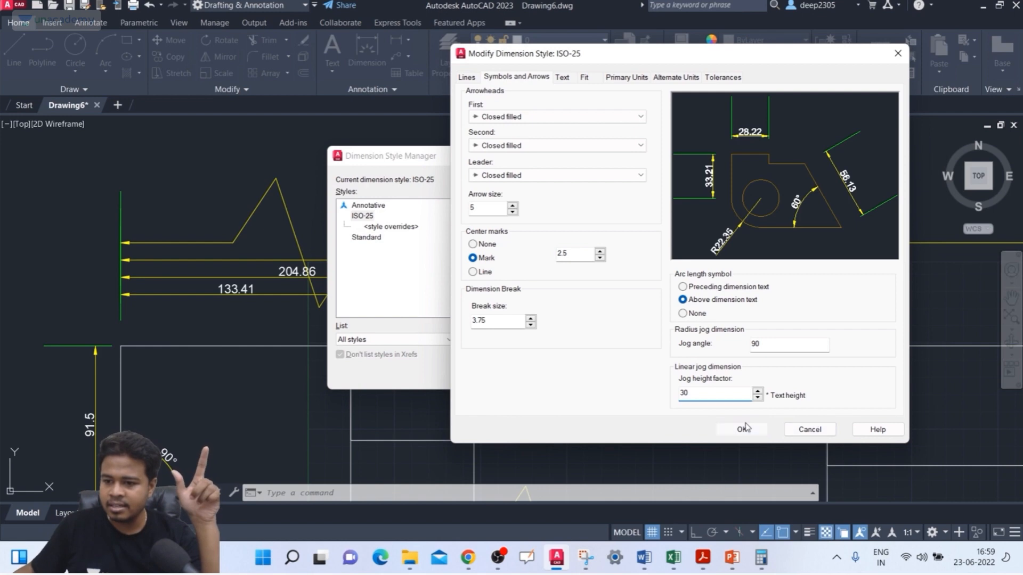
click(811, 428)
click(598, 375)
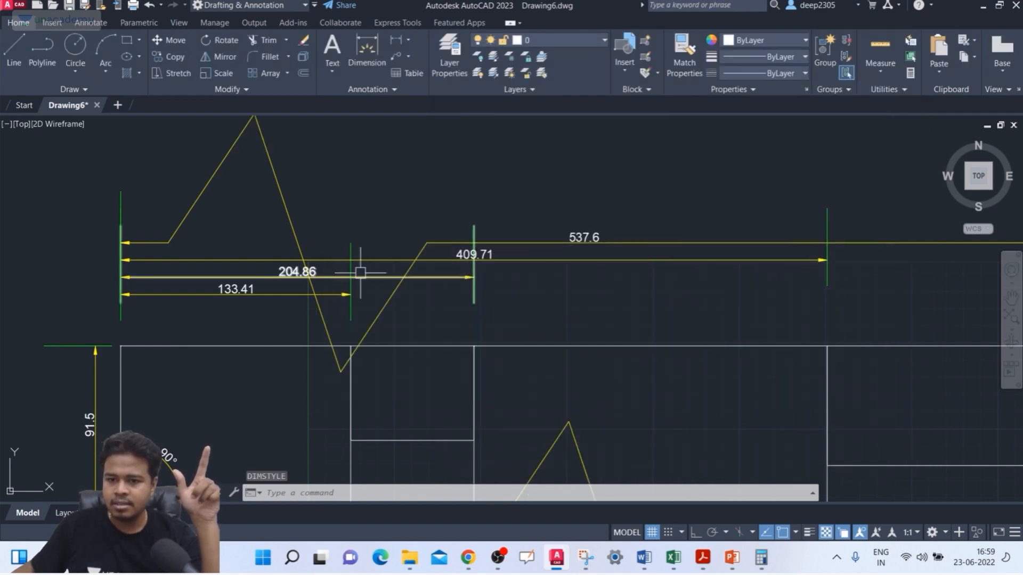
Step: Remove the jog from the 537.6 baseline dimension using the Remove option of DIMJOGLINE
scroll(248, 170, down, 2)
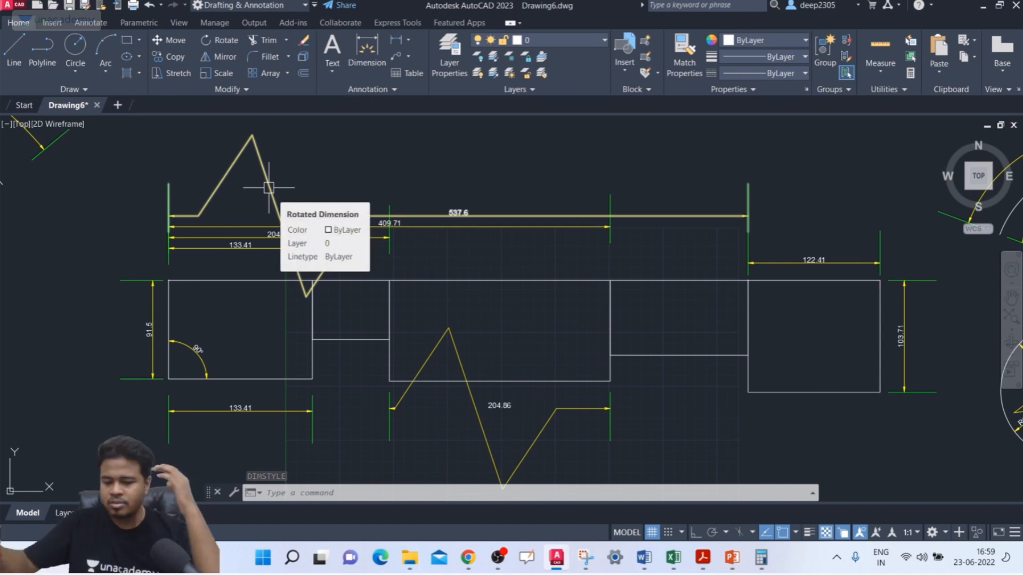
text(DIM)
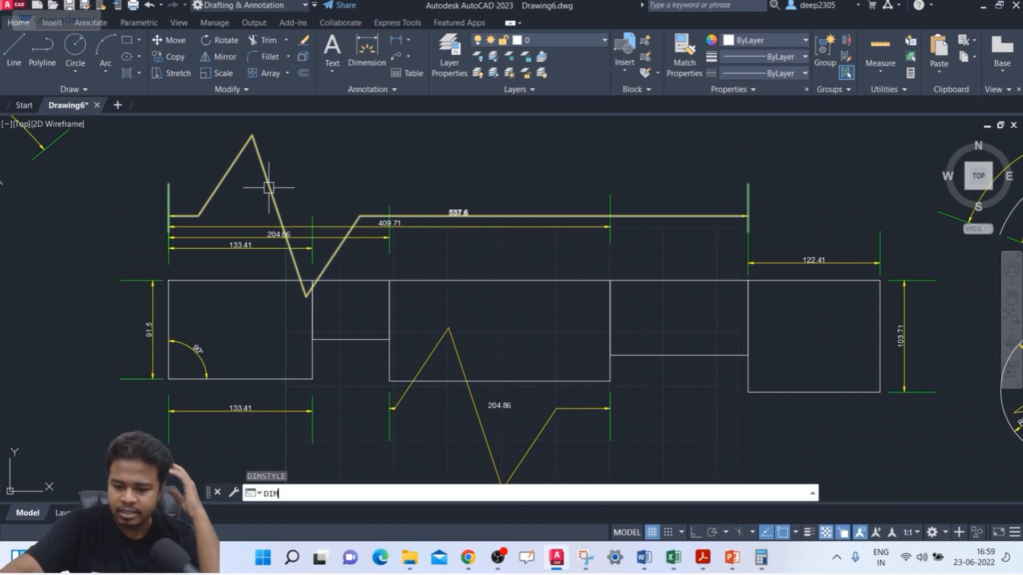
text(JOGLINE)
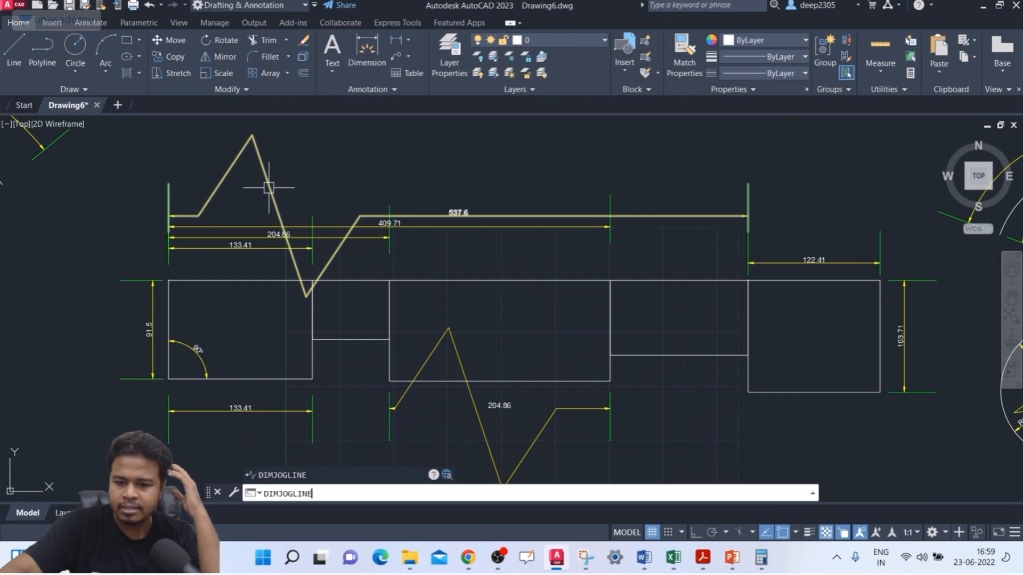
key(Return)
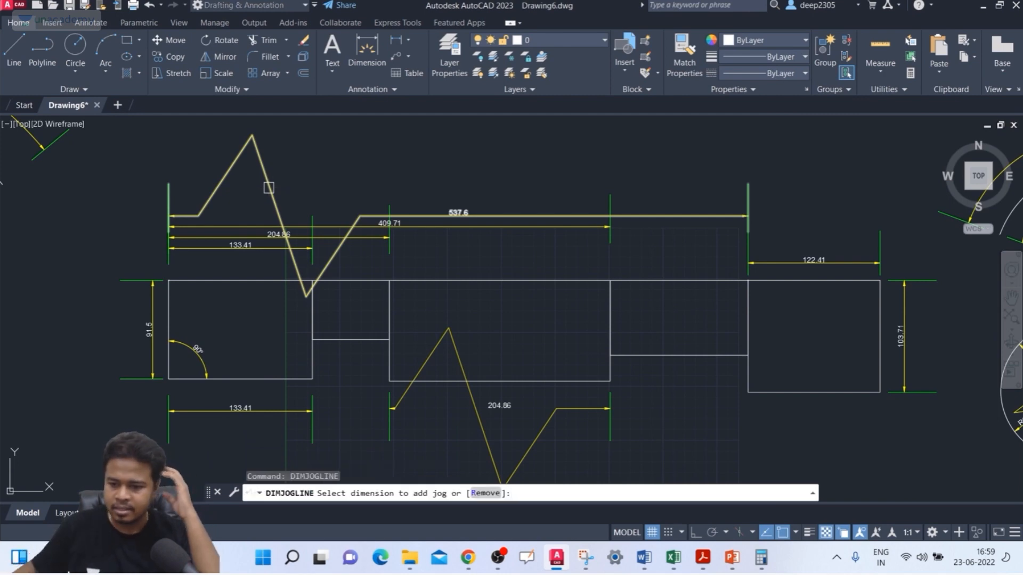
click(476, 499)
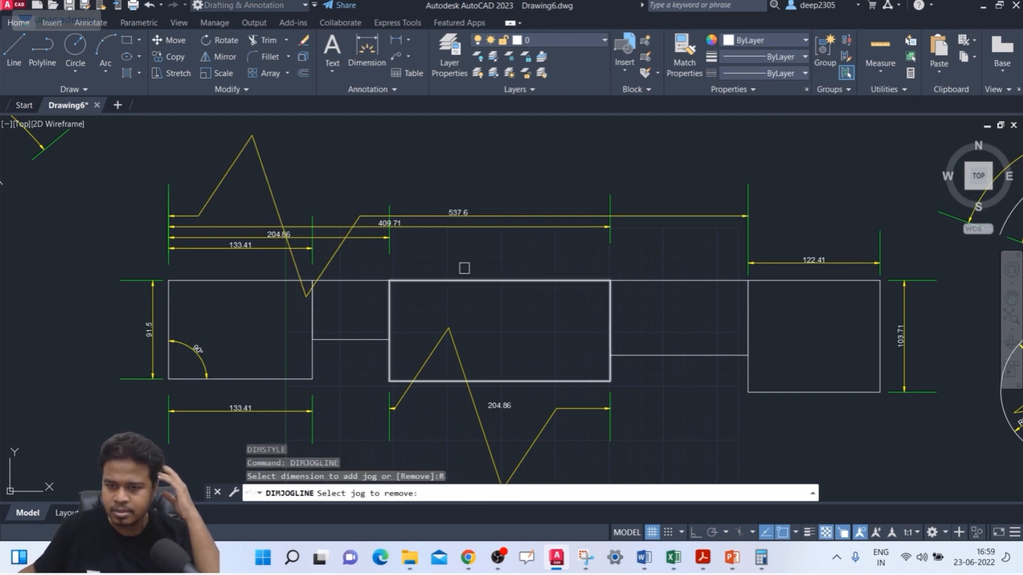
click(522, 216)
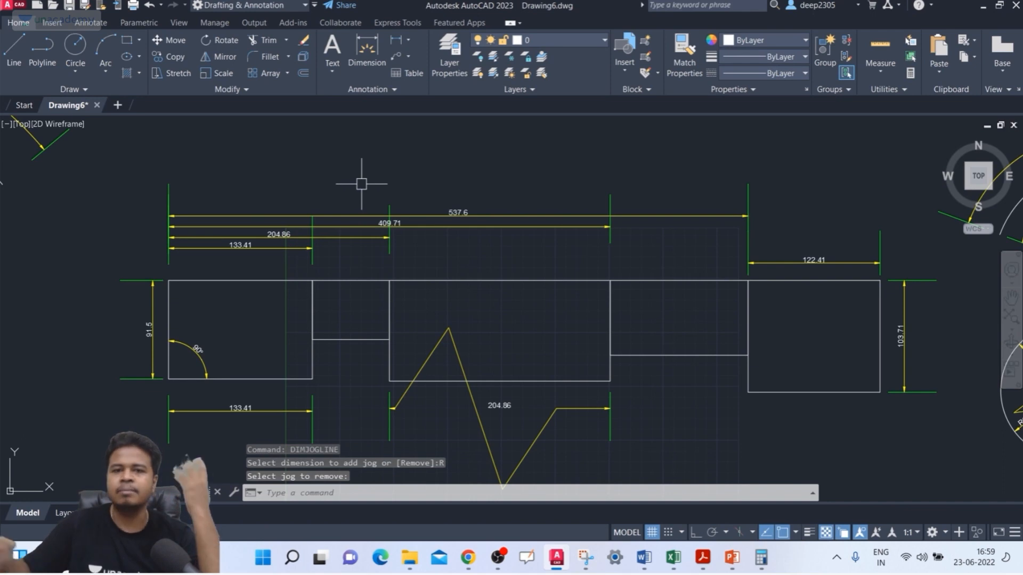
Step: Review the center mark and dimension break settings of the ISO-25 dimension style
key(Return)
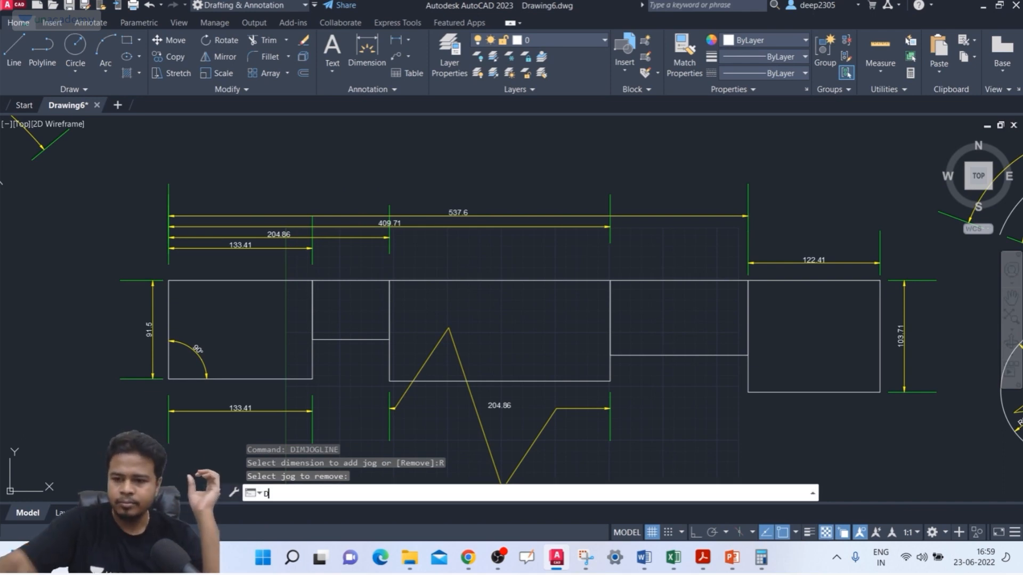
click(371, 216)
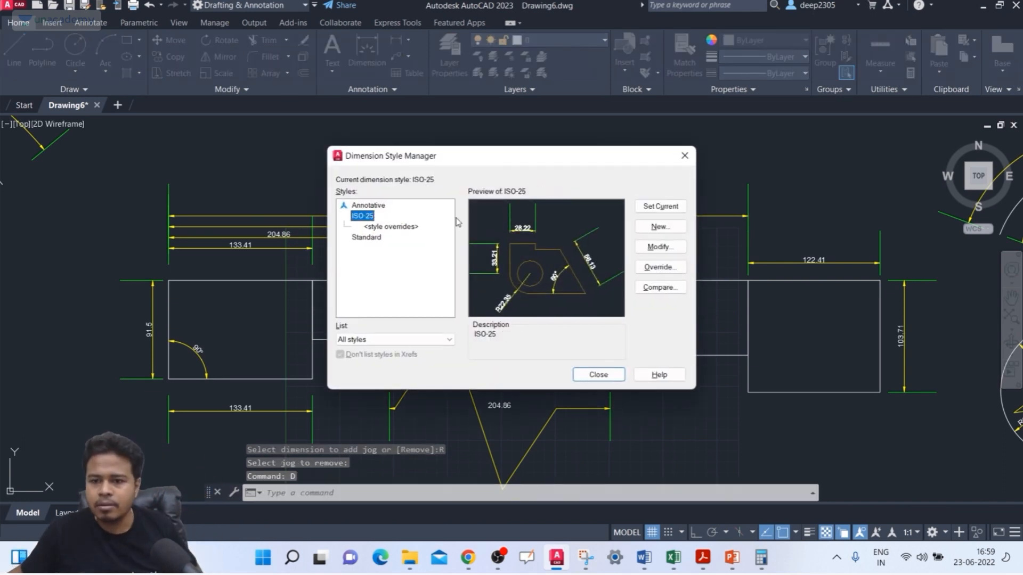
click(657, 249)
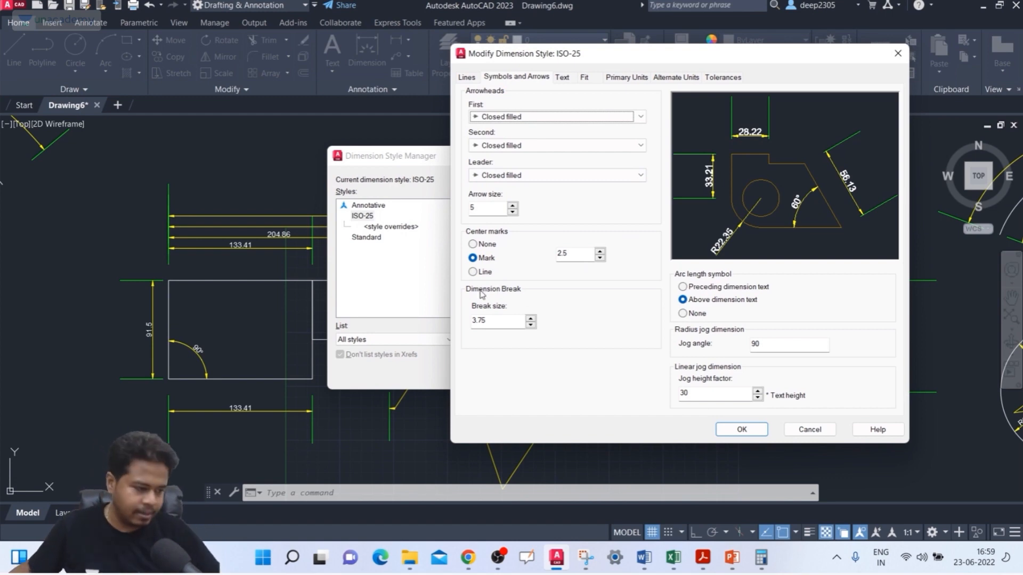
click(898, 53)
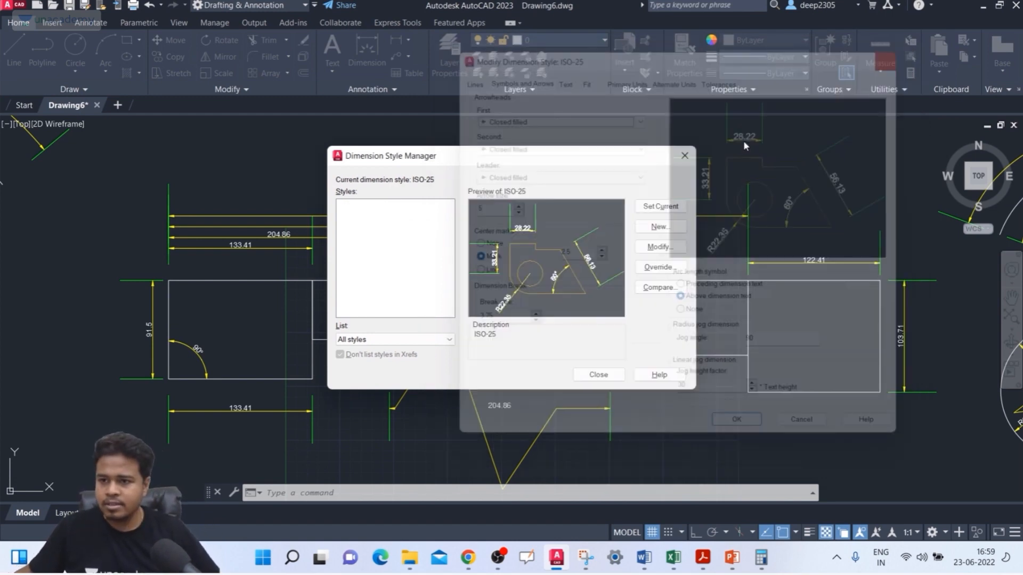
click(599, 372)
Step: Draw two circles with radii of about 53 and 55 side by side in the empty area left of the dimensioned rectangles
middle_drag(880, 260, 783, 276)
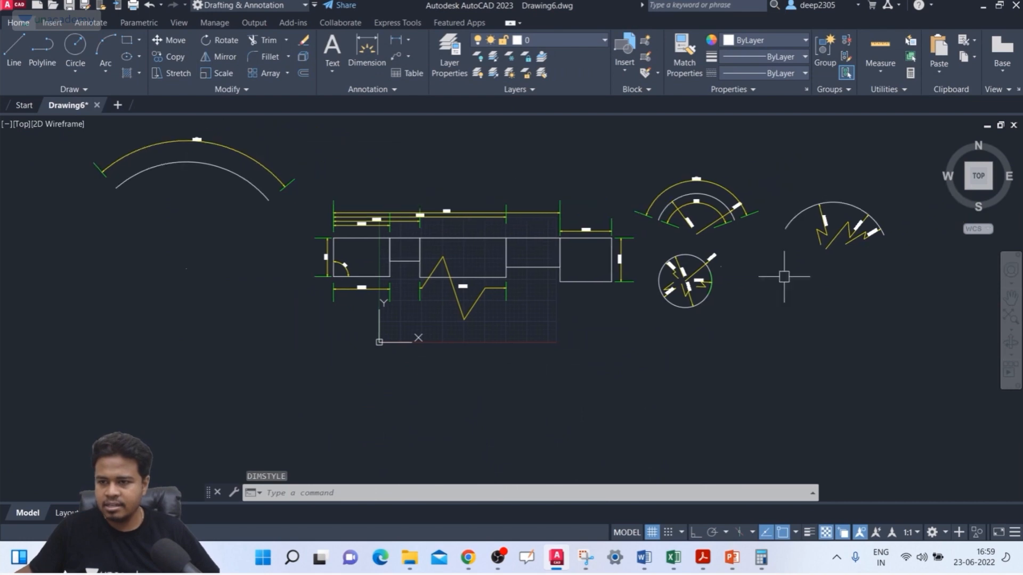
middle_drag(905, 294, 751, 282)
middle_drag(330, 283, 439, 265)
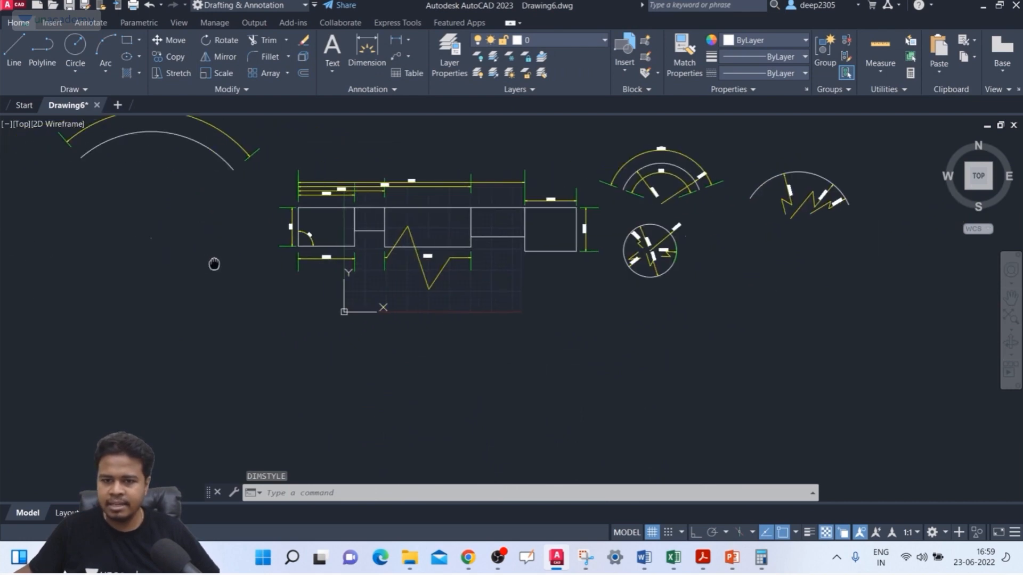
mouse_move(212, 263)
middle_down()
mouse_move(269, 263)
mouse_move(239, 281)
middle_up()
scroll(258, 265, up, 4)
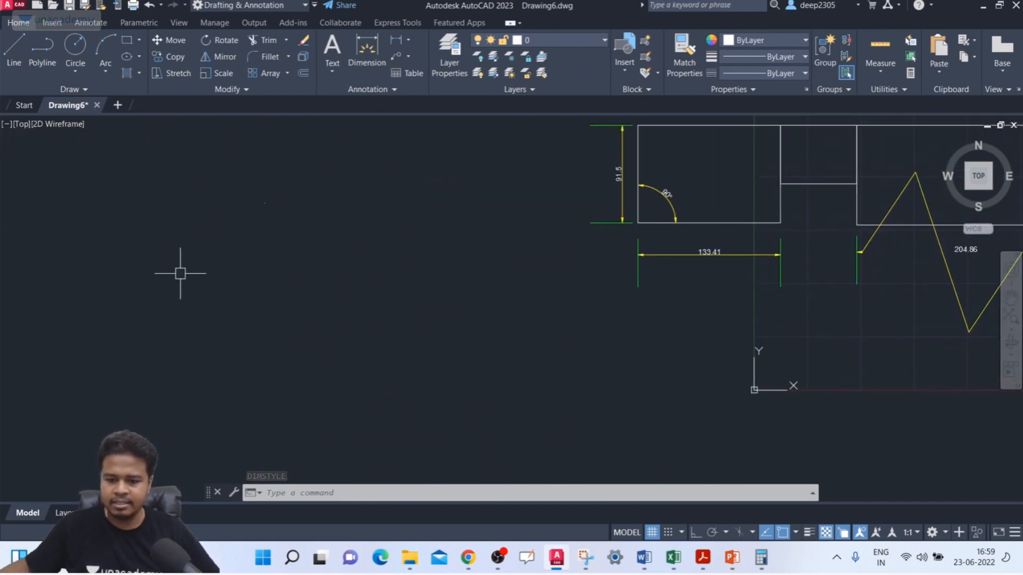
text(c)
key(Return)
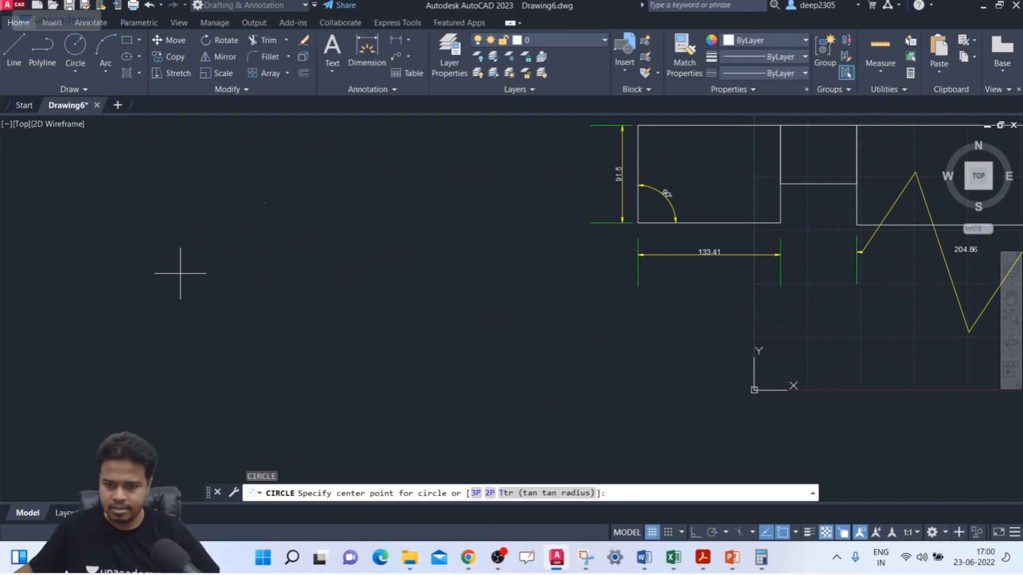
click(114, 199)
click(113, 256)
text(c)
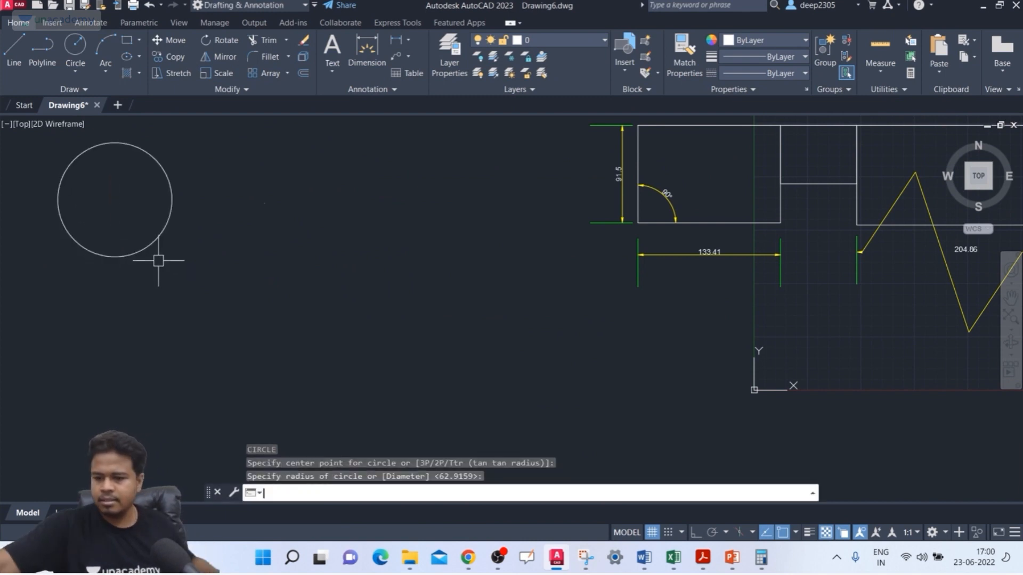
key(Return)
click(335, 229)
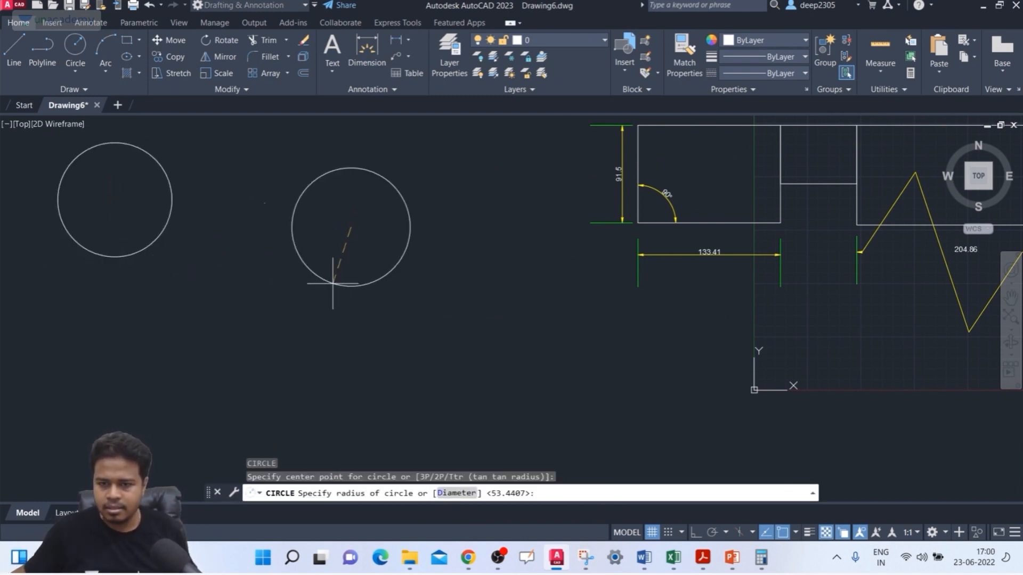
click(330, 284)
Step: Draw two more circles below the first pair, the left one with a radius of about 74
key(Return)
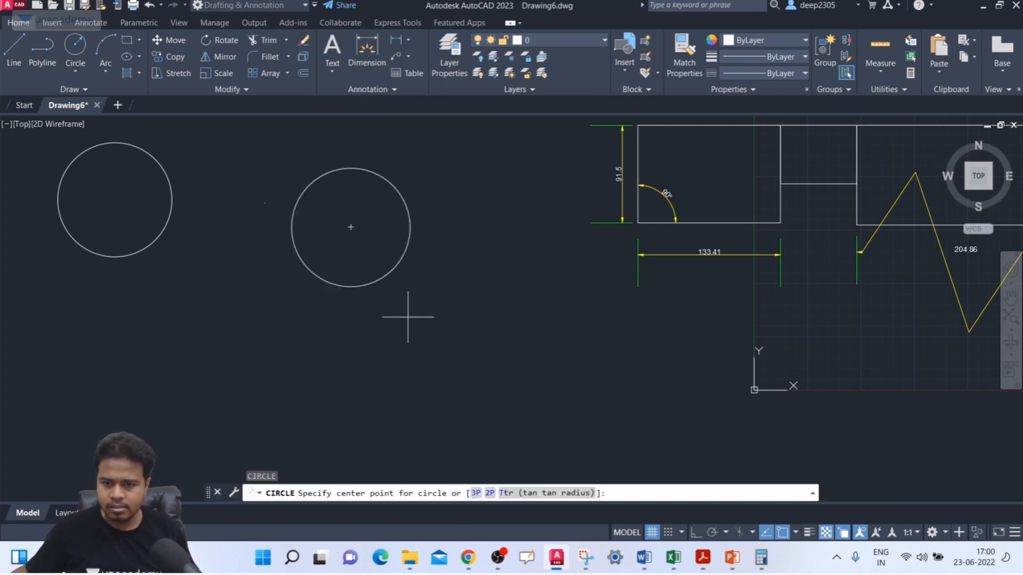
click(142, 380)
click(111, 453)
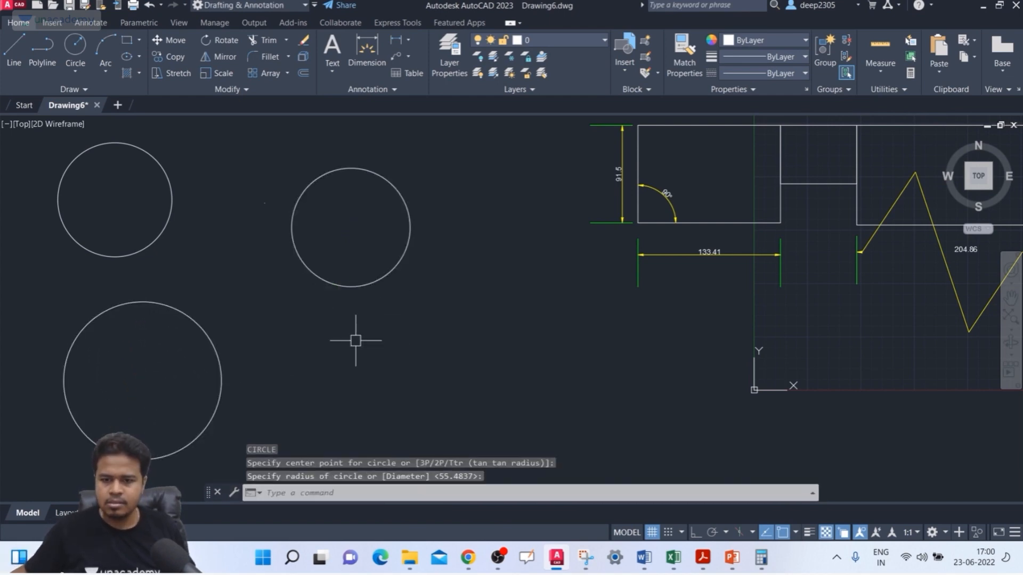
middle_drag(342, 321, 330, 298)
key(Return)
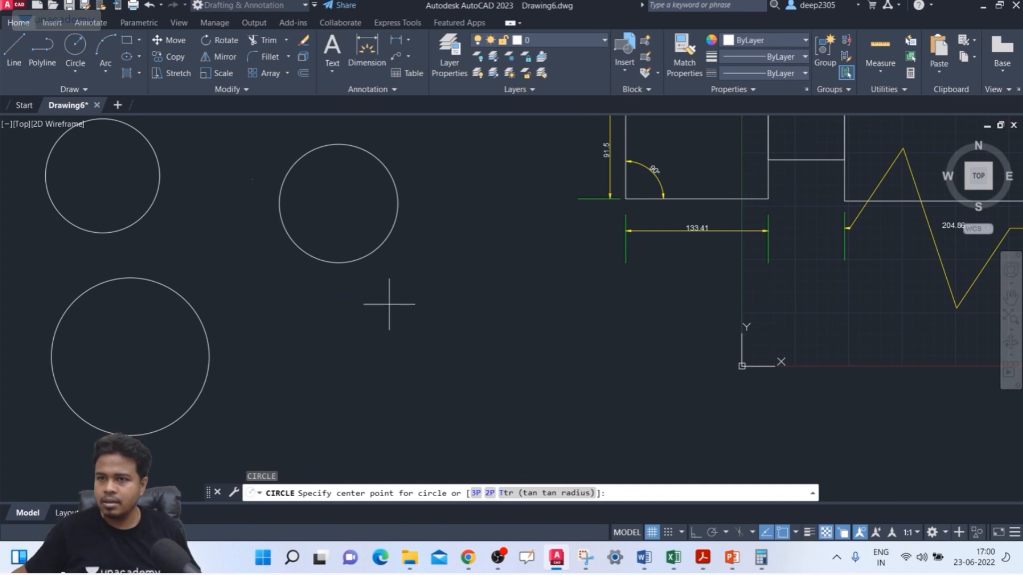
click(473, 344)
click(417, 383)
Step: Draw a three-point arc, curving upward, to the left of the four new circles
click(108, 68)
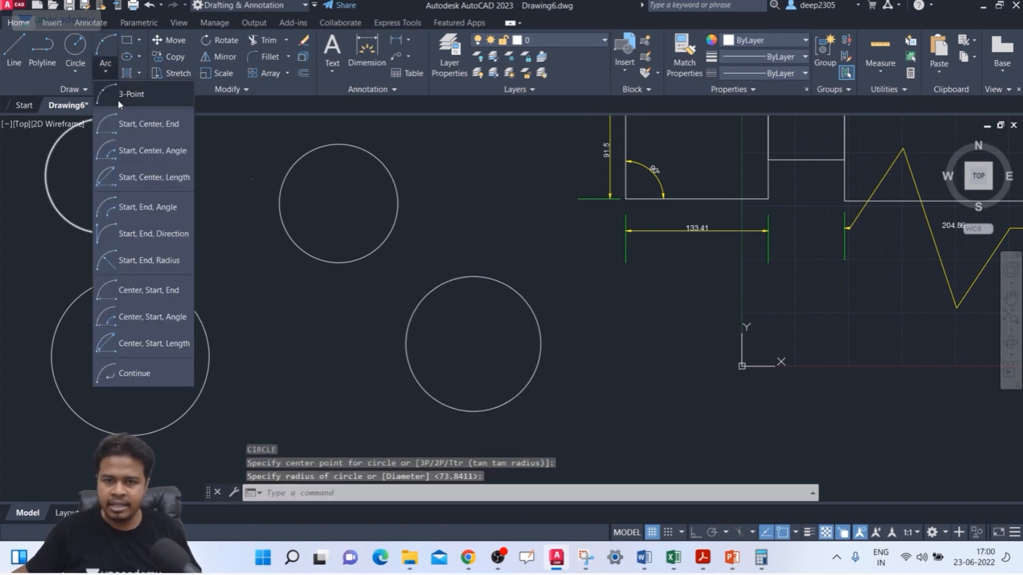
click(145, 95)
scroll(607, 295, down, 3)
middle_drag(594, 292, 583, 347)
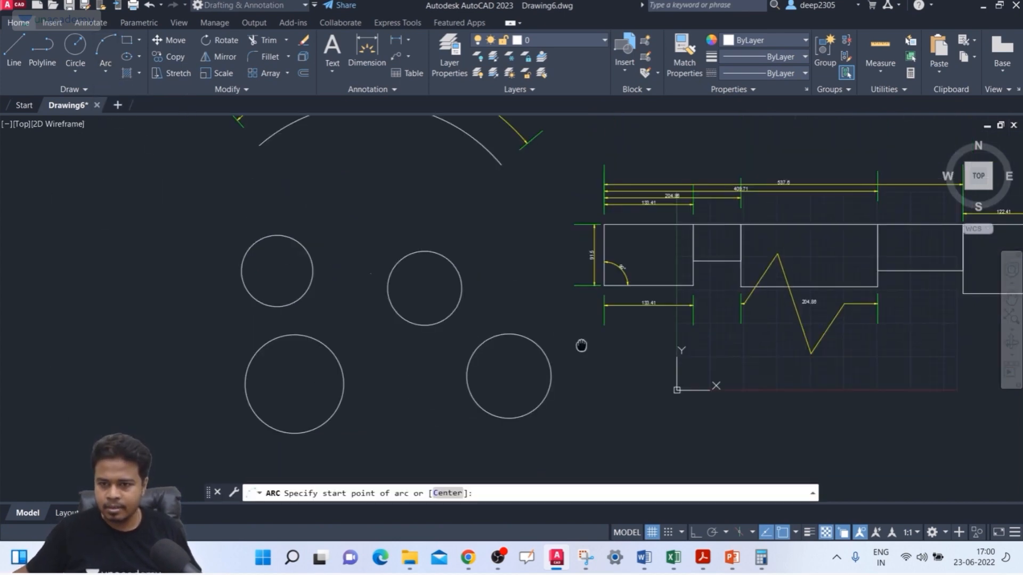
click(105, 260)
click(178, 222)
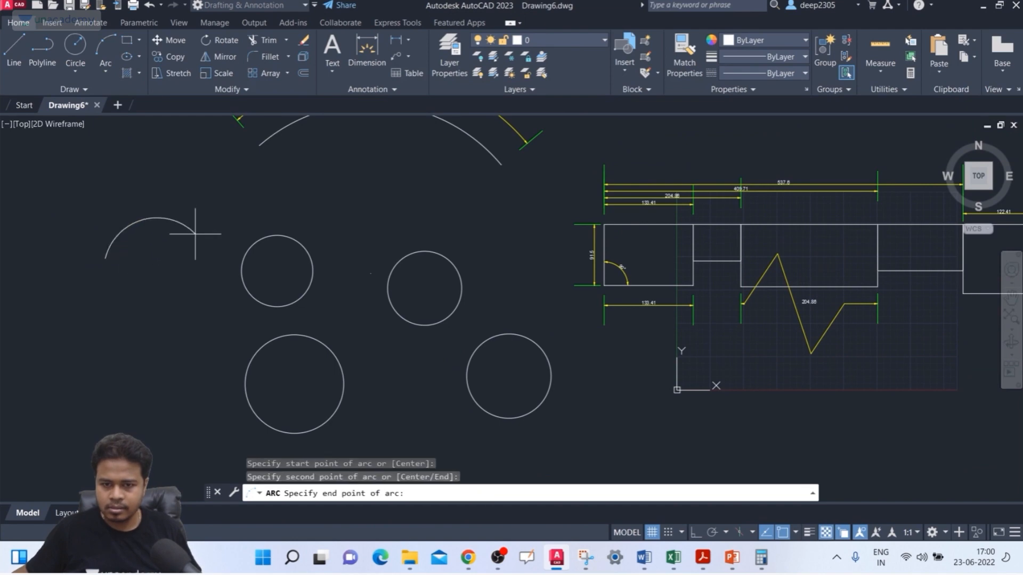
click(199, 237)
key(Escape)
Step: Add a center mark with DIMCENTER to the upper-left circle beside the arc
middle_drag(169, 283, 155, 258)
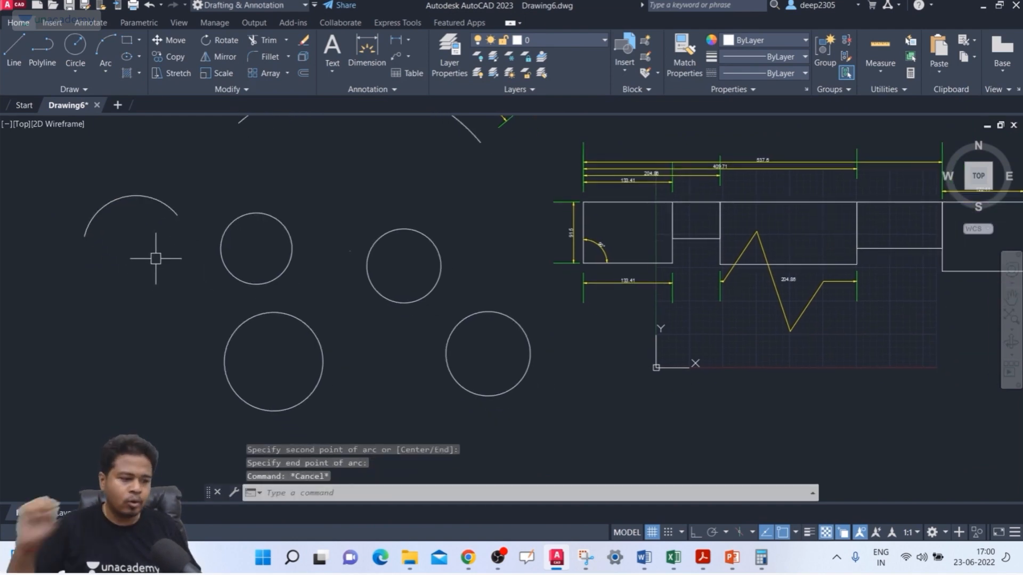
text(DCE)
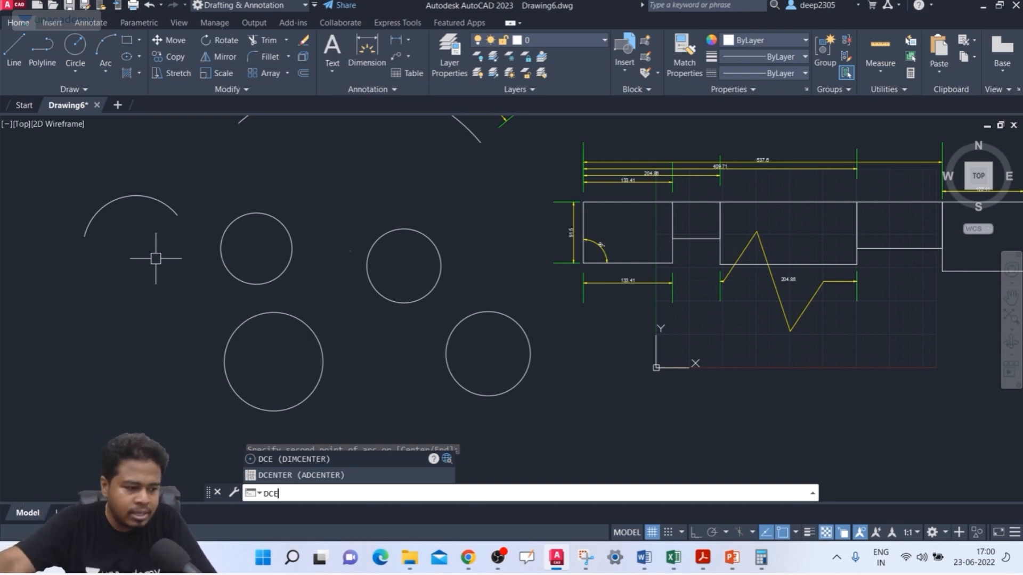
key(Return)
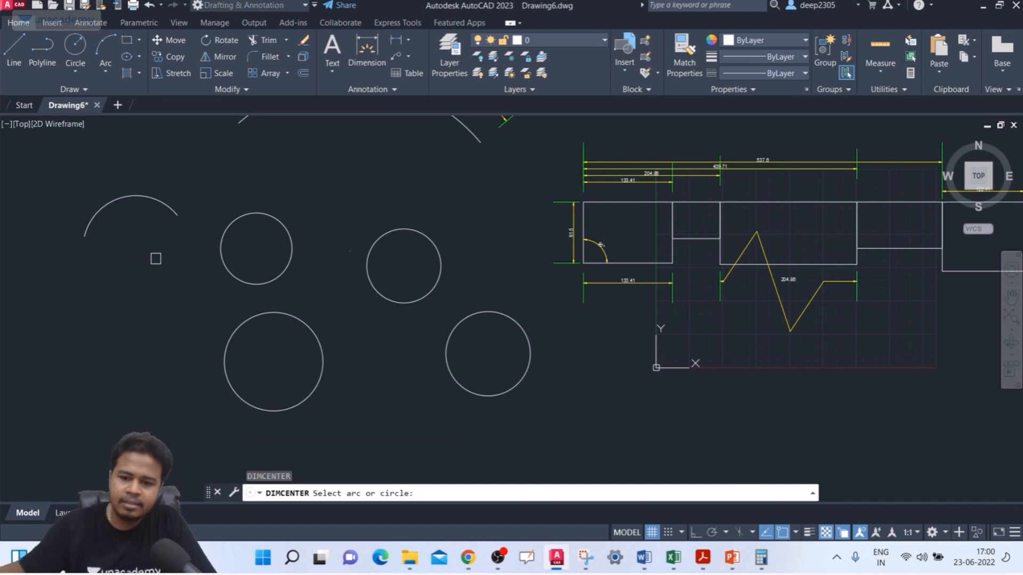
click(276, 222)
scroll(286, 271, up, 5)
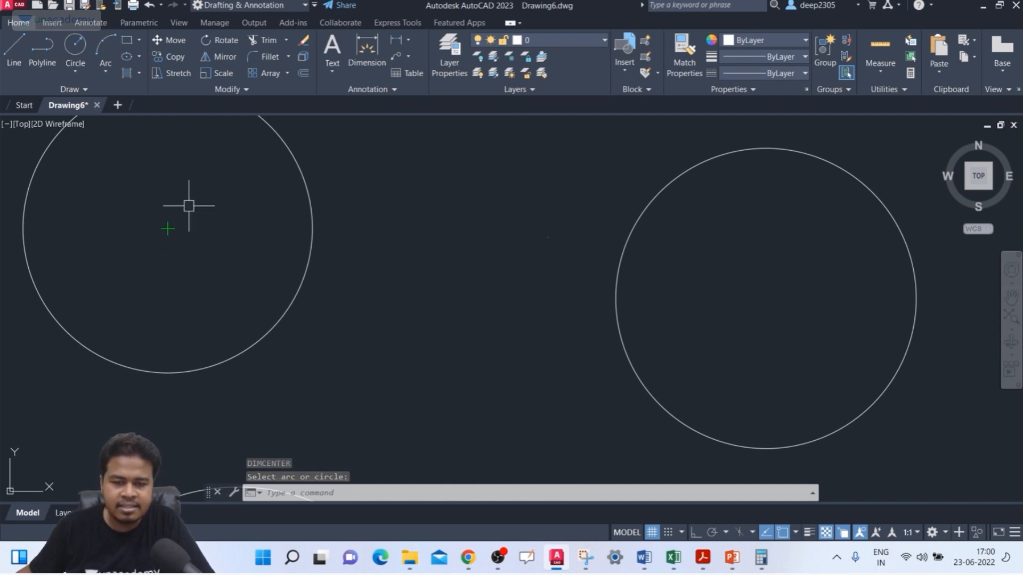
scroll(186, 202, down, 2)
middle_drag(186, 203, 222, 196)
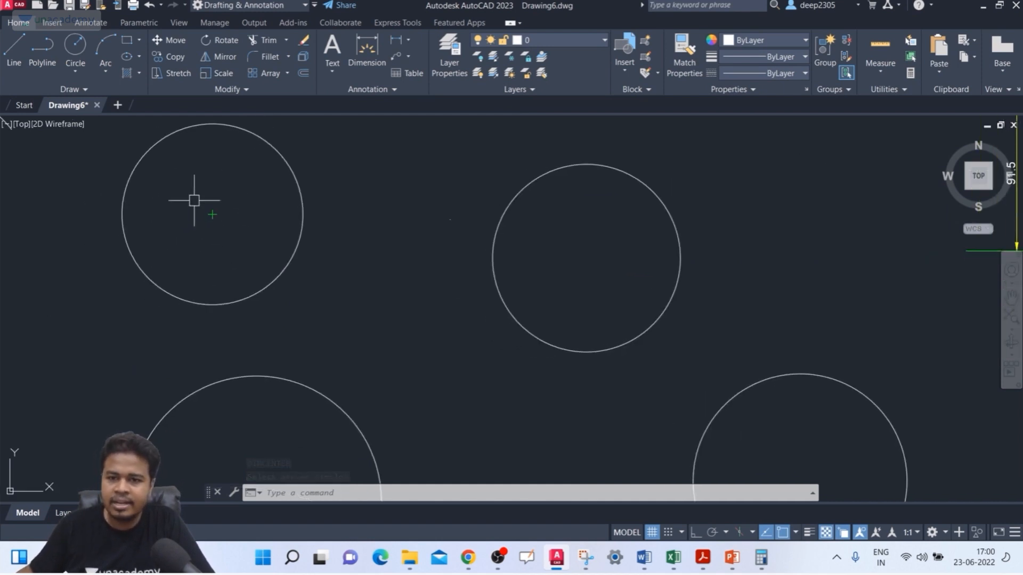
Step: Review the extension line color in the line settings of the ISO-25 dimension style
text(D)
key(Return)
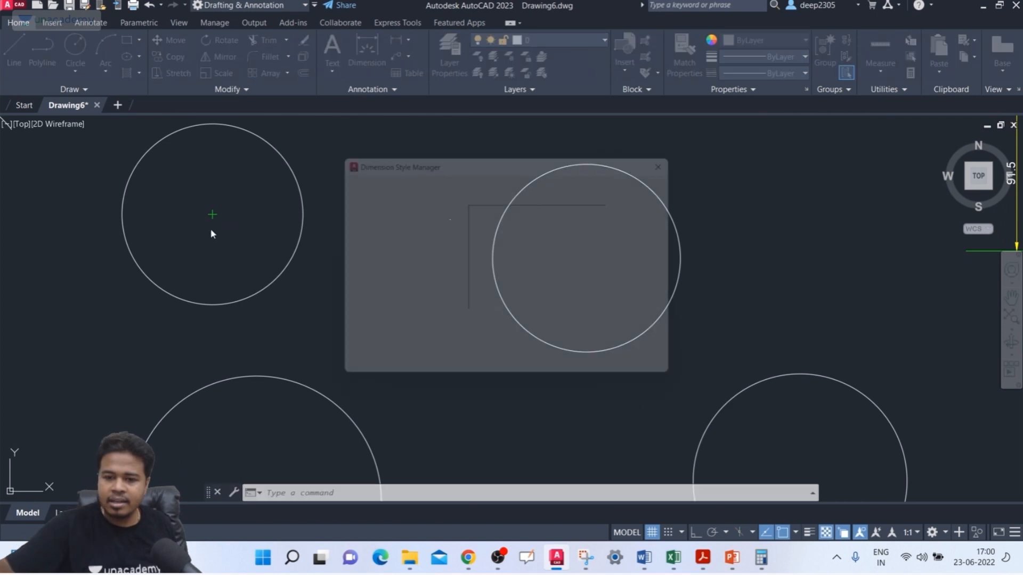
click(364, 216)
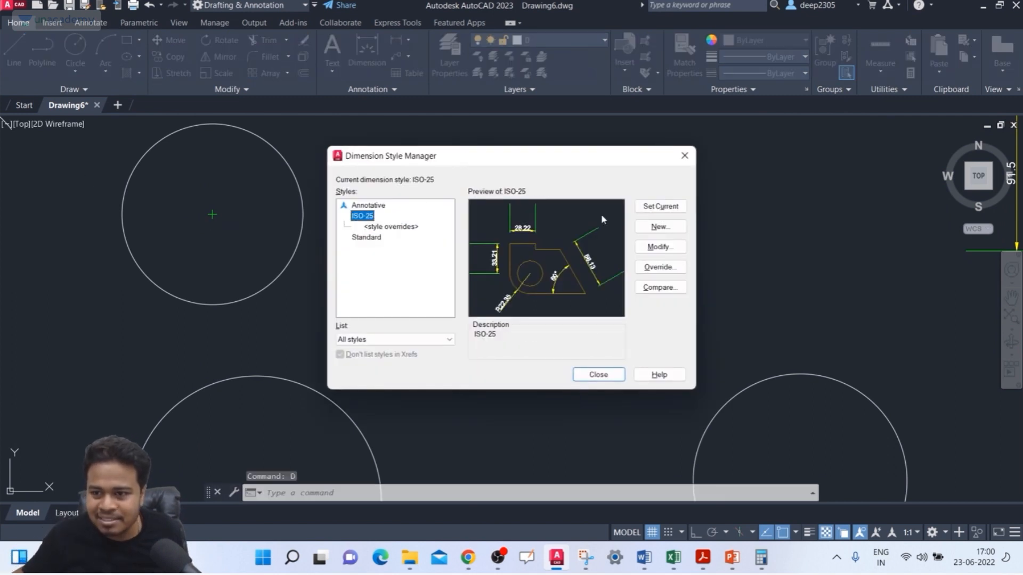
click(658, 245)
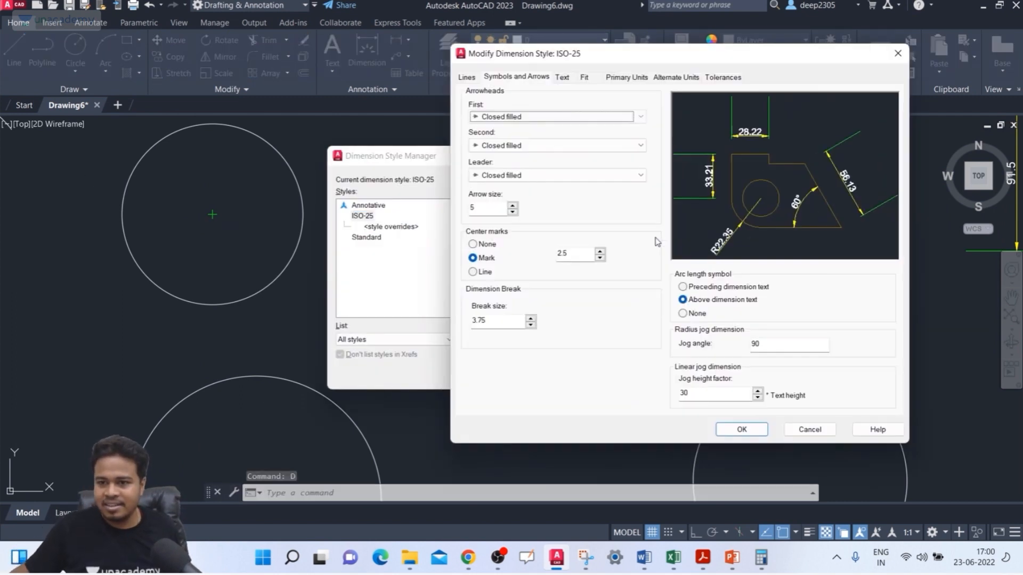
click(467, 78)
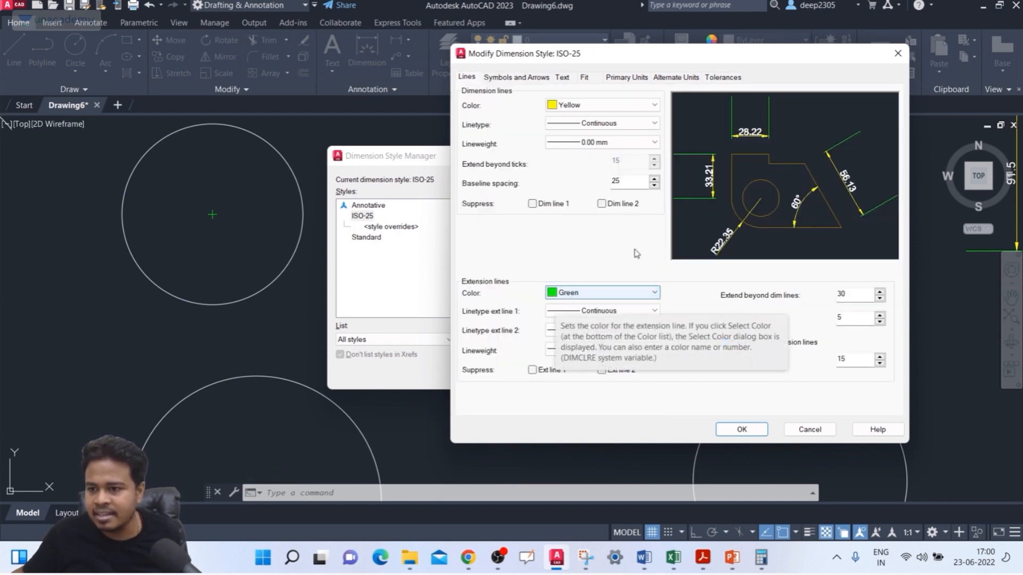
click(897, 53)
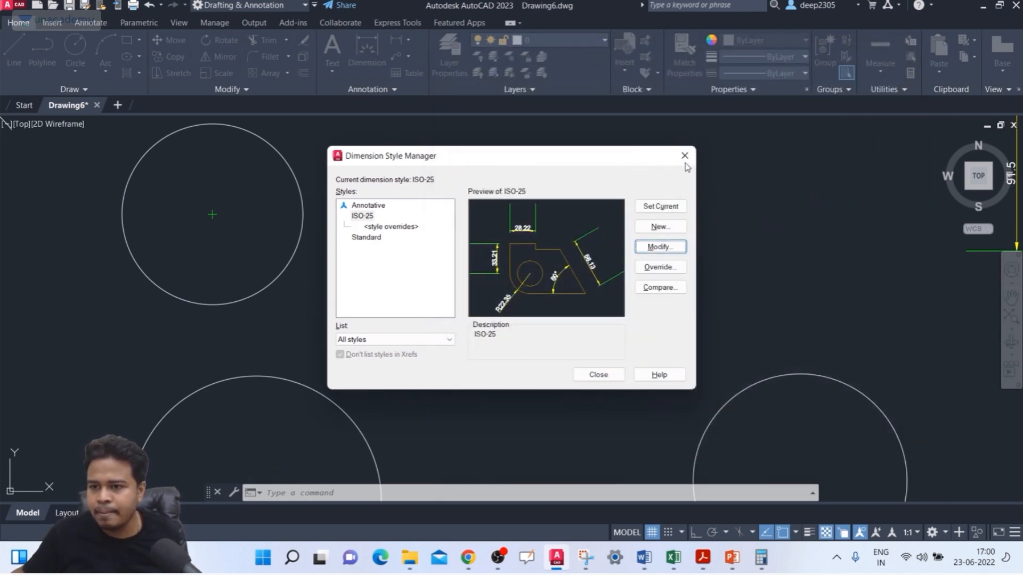
click(686, 157)
Step: Add a center mark with DIMCENTER to the upper-right circle of the four new circles
scroll(183, 247, down, 2)
middle_drag(183, 247, 204, 224)
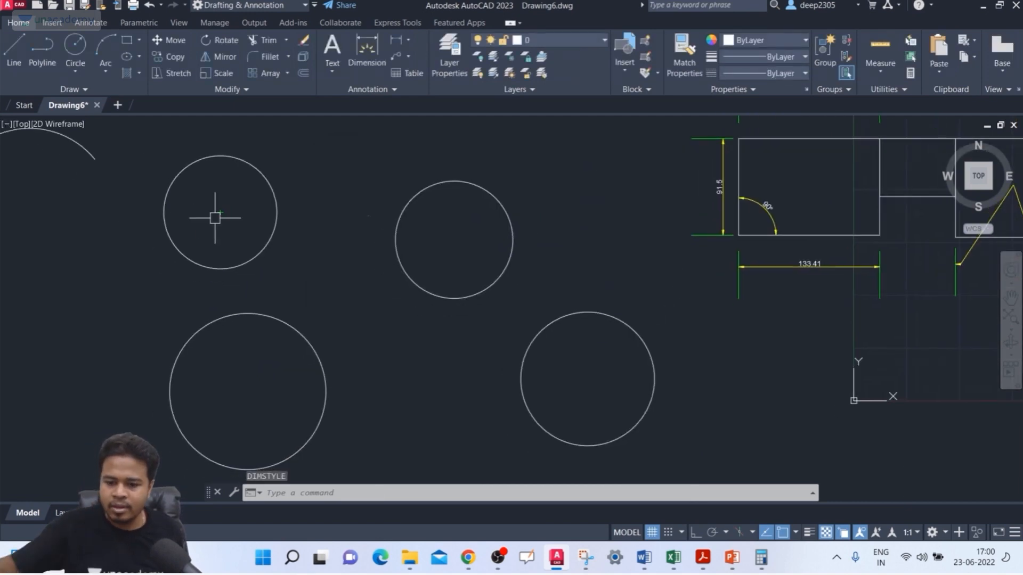
text(dce)
key(Return)
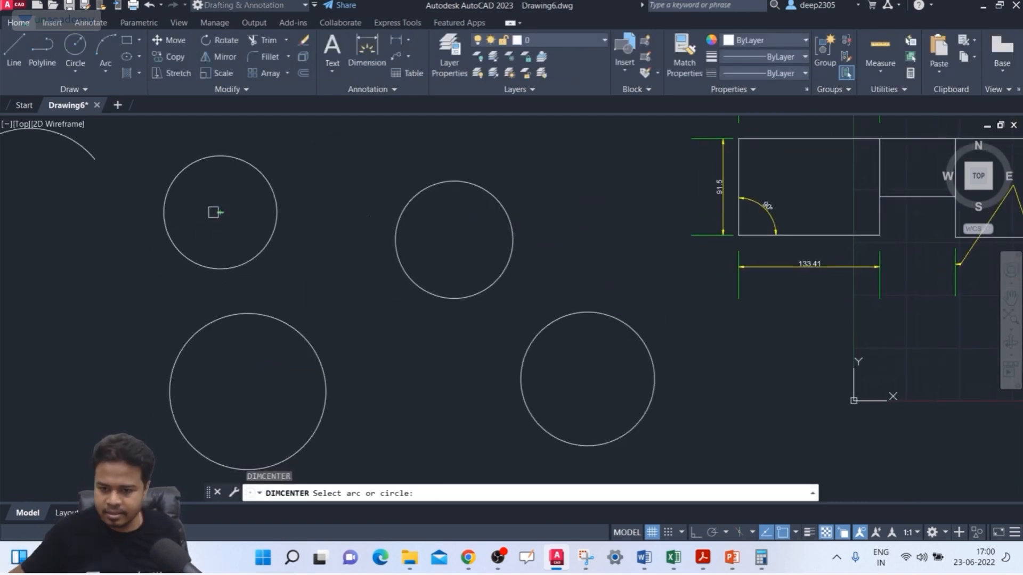
click(444, 298)
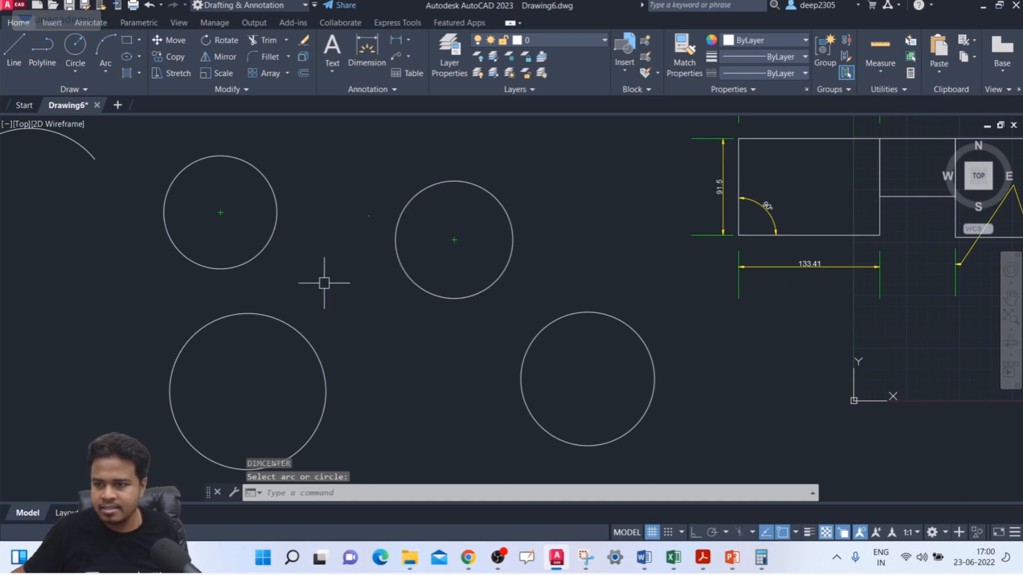
key(Return)
key(Escape)
key(Escape)
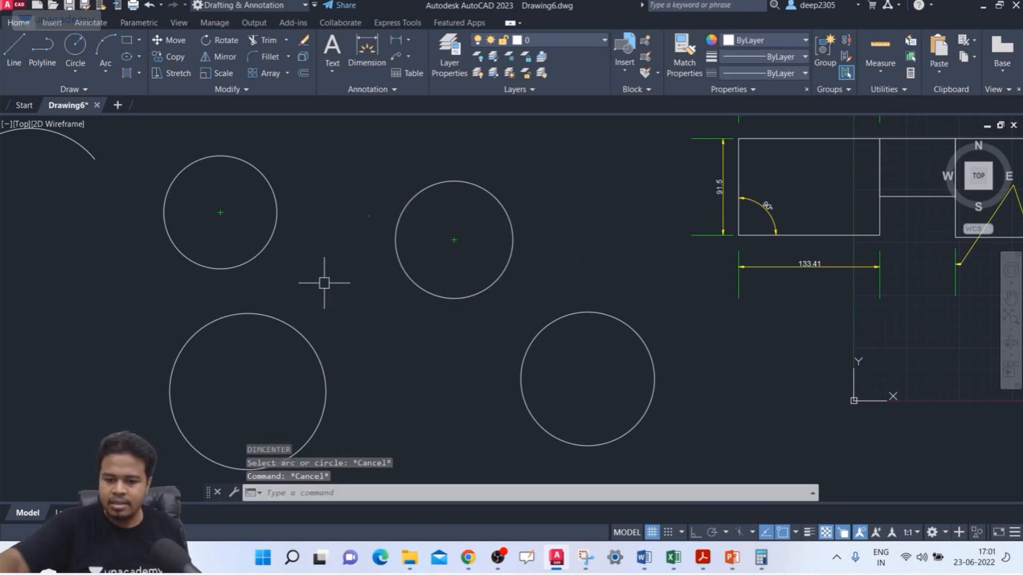
Step: Modify the ISO-25 dimension style so that its extension lines are Cyan
text(d)
key(Return)
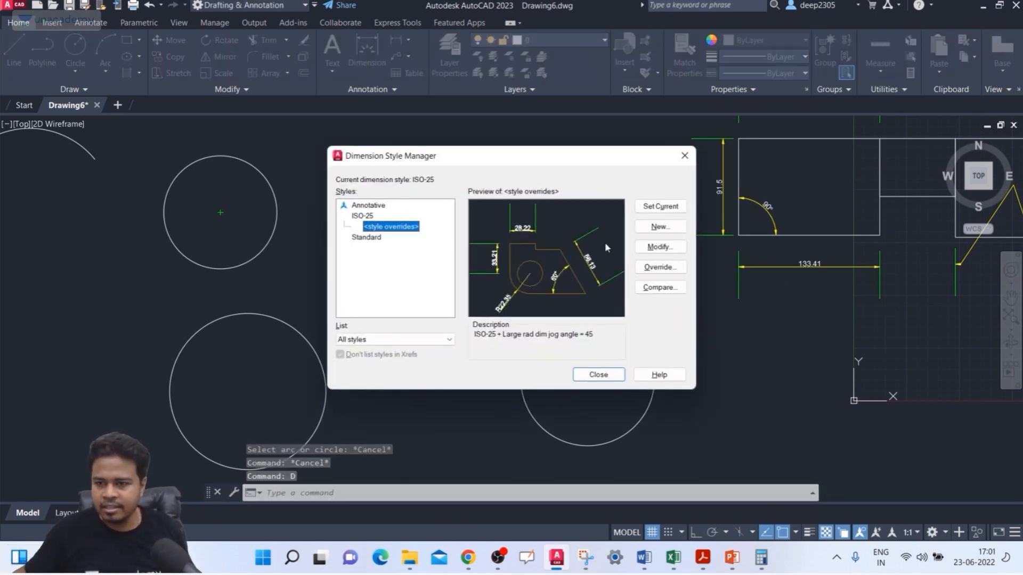
click(362, 216)
click(650, 247)
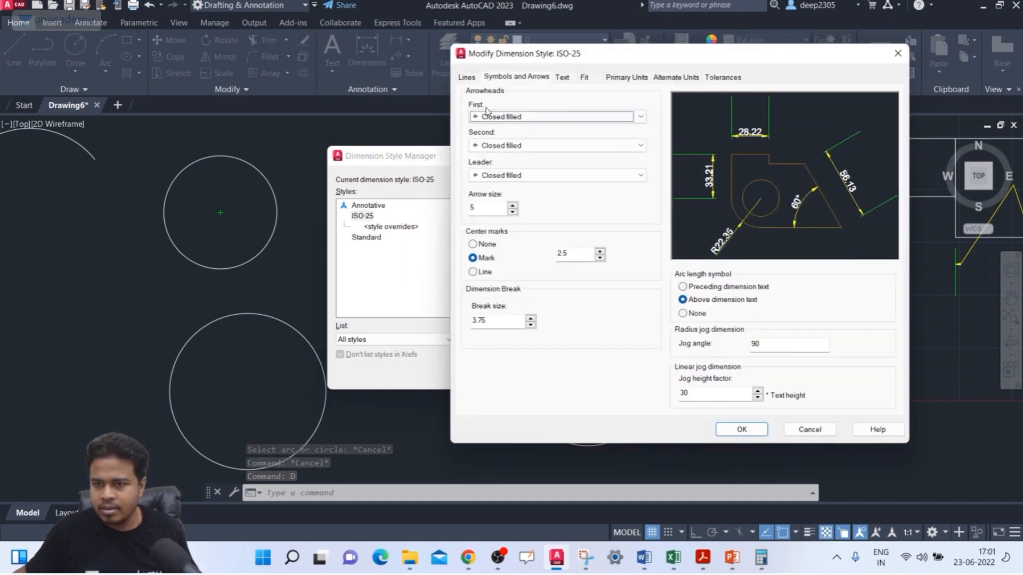
click(467, 77)
click(586, 292)
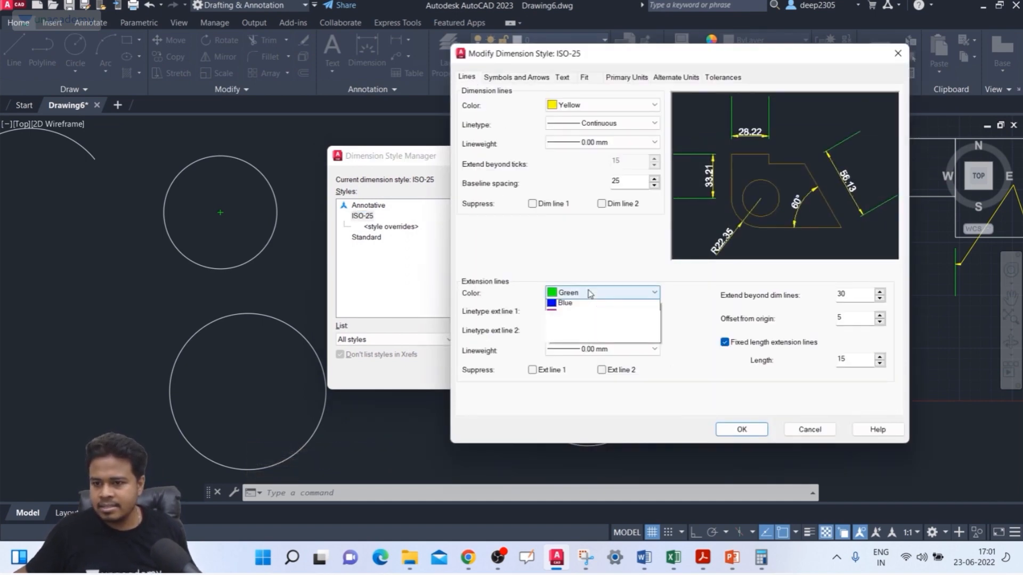
click(585, 360)
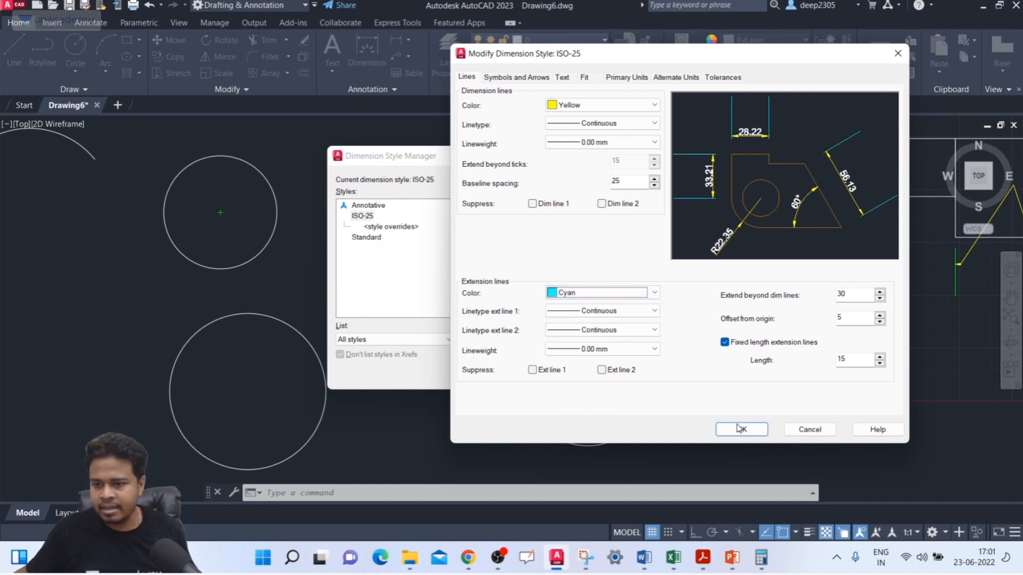
click(742, 429)
click(602, 377)
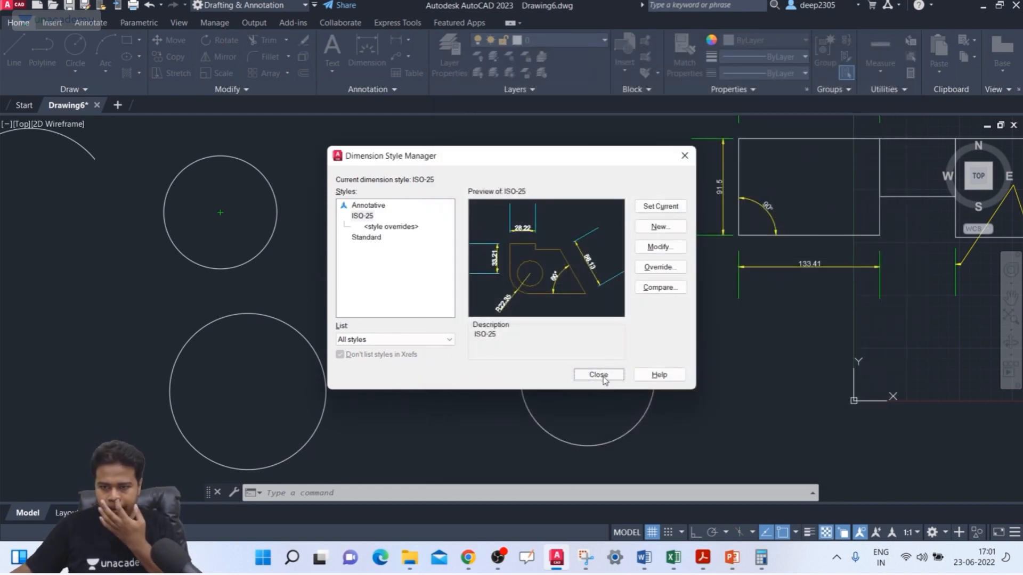
Step: Add a center mark with DIMCENTER to the large lower-left circle and inspect it up close
middle_drag(269, 287, 290, 278)
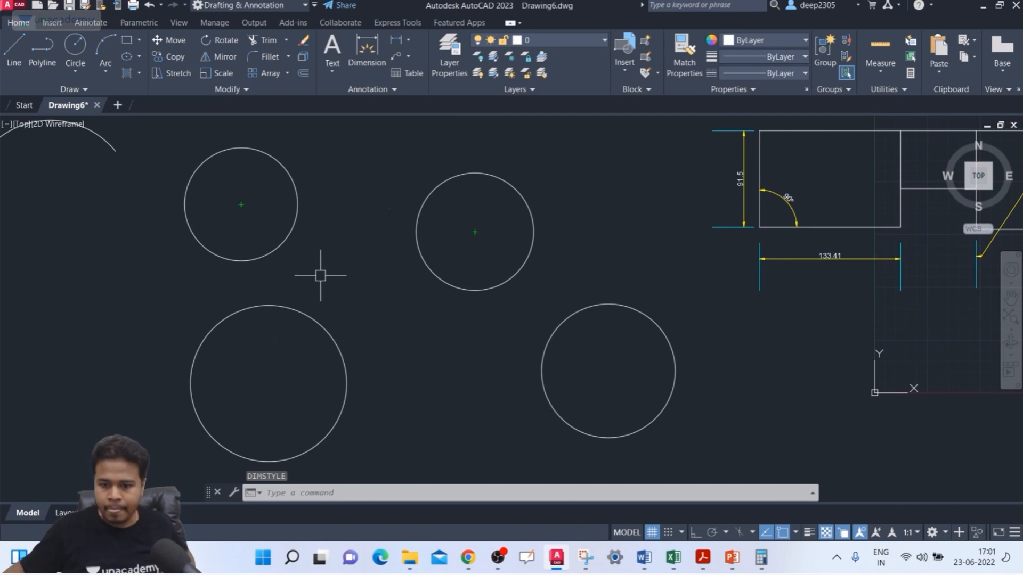
text(dce)
key(Return)
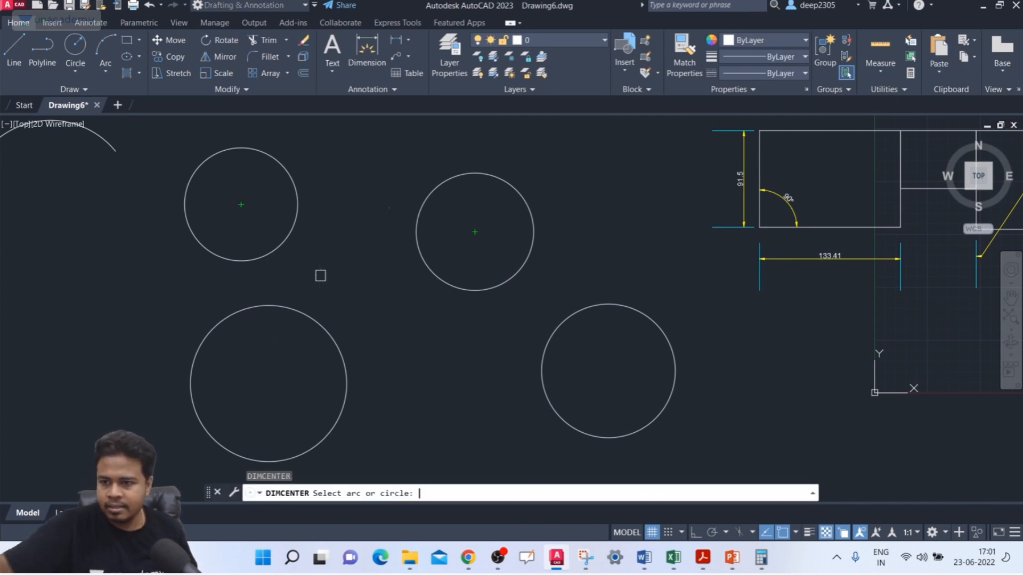
click(319, 327)
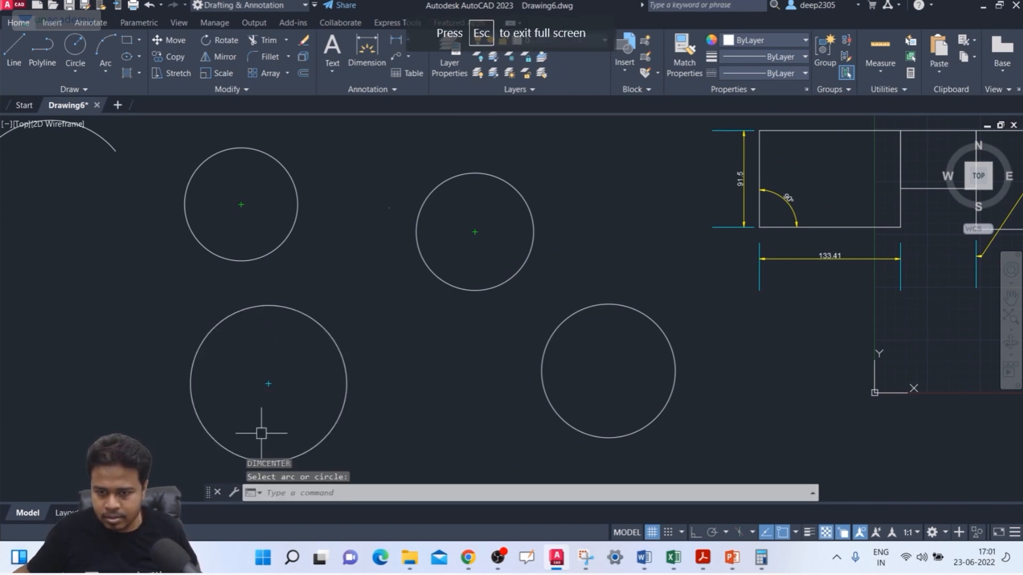
scroll(263, 419, up, 2)
scroll(271, 370, up, 6)
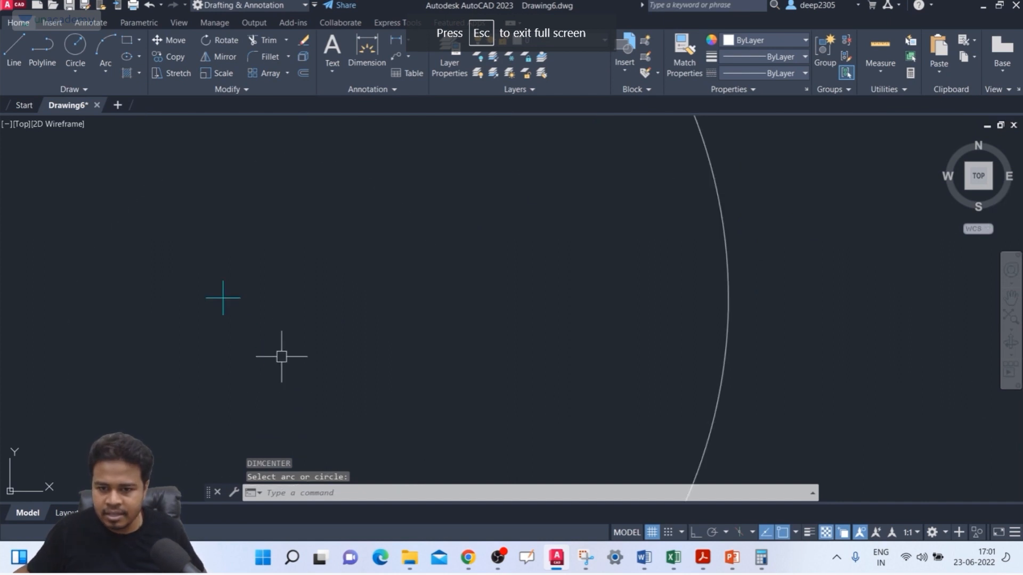
scroll(264, 314, down, 6)
scroll(270, 302, down, 5)
scroll(267, 312, up, 3)
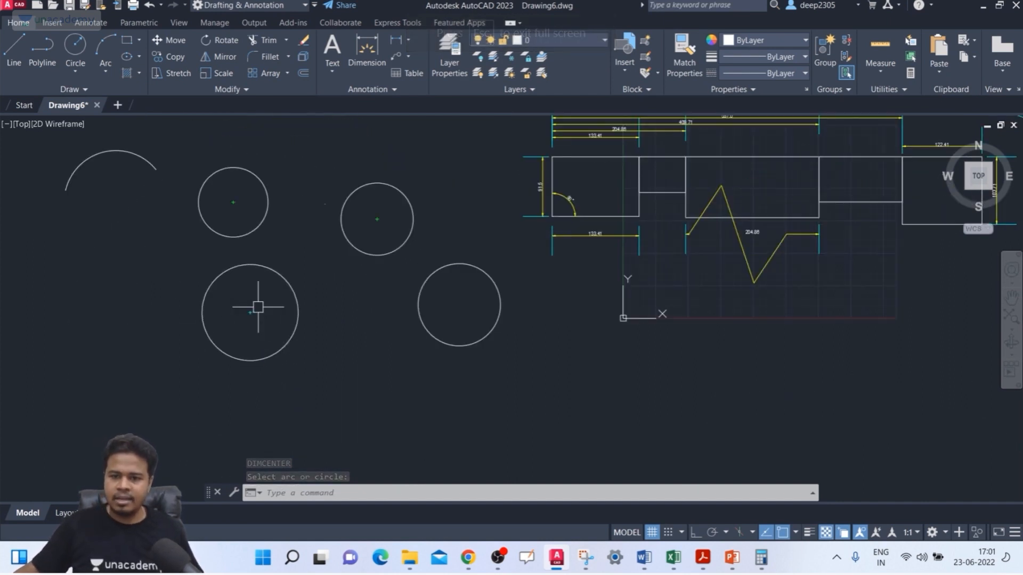
key(Escape)
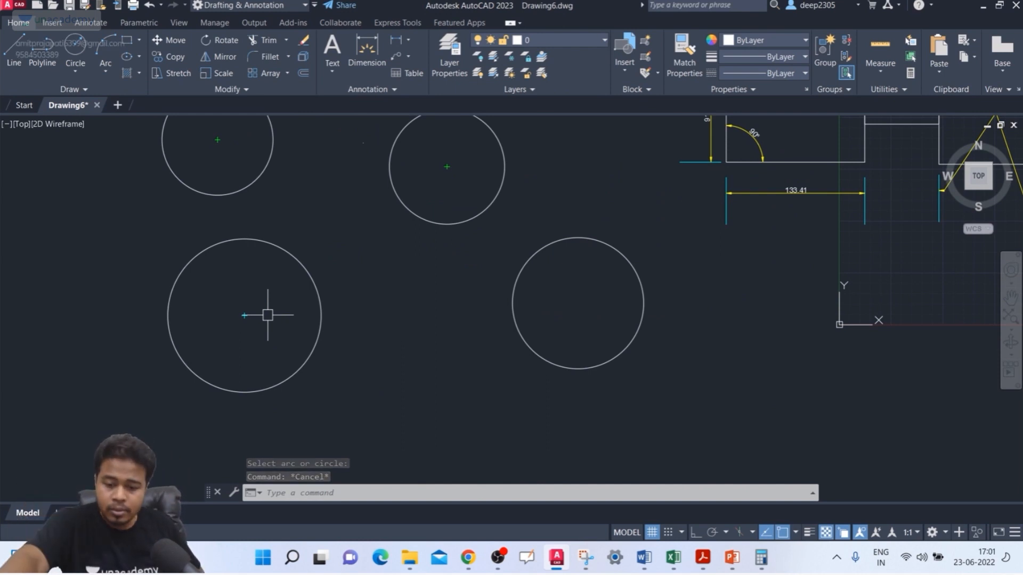
text(DI)
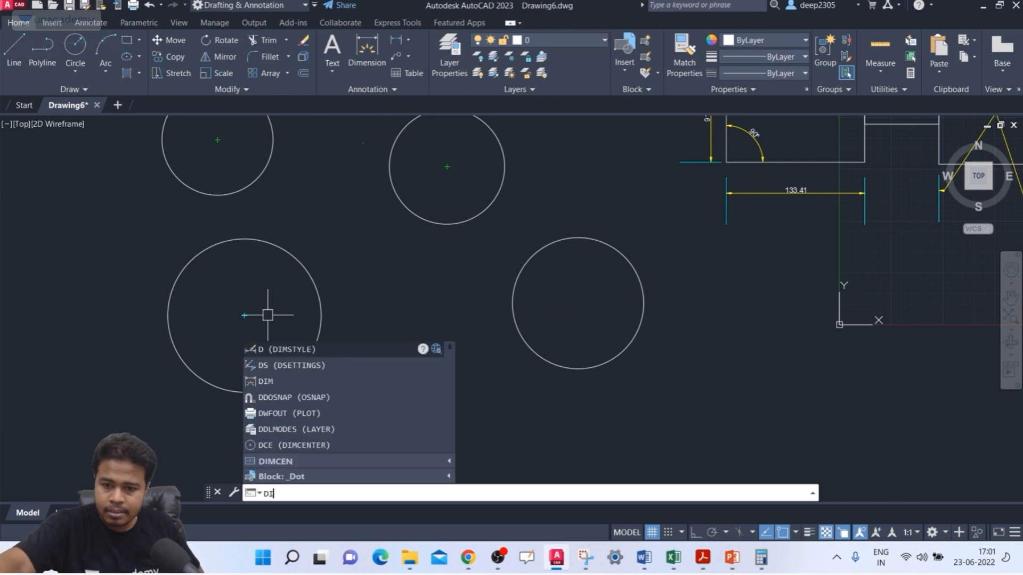
text(MCEN)
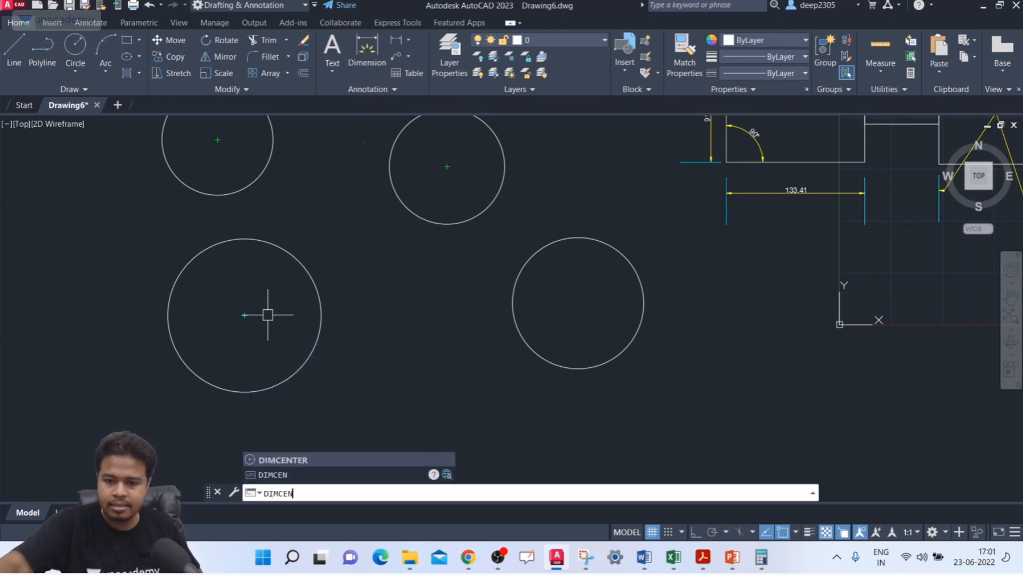
key(Return)
key(Escape)
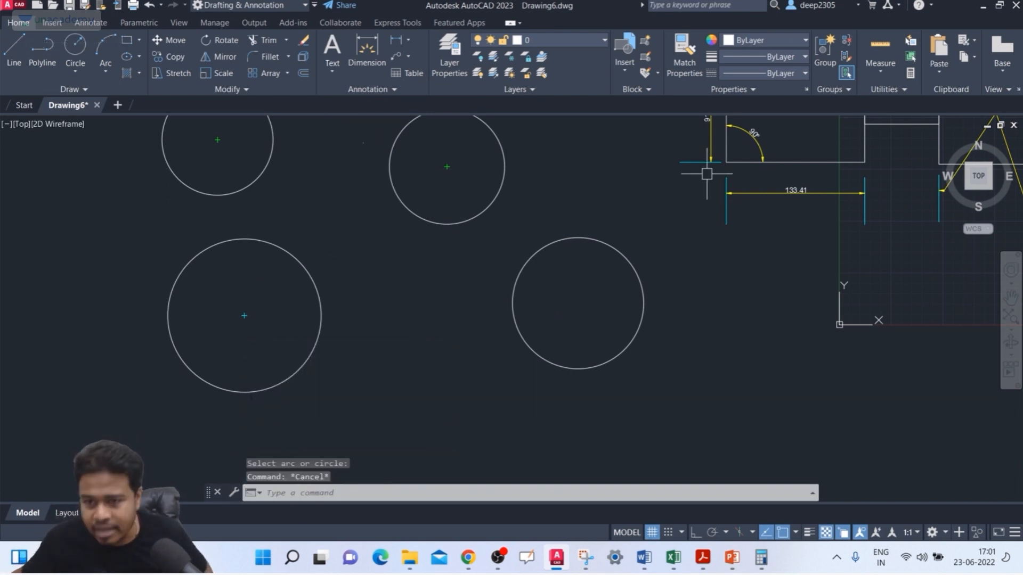
Step: Examine the center mark inside the upper-right circle up close, selecting it briefly to inspect its lines
middle_drag(478, 181, 445, 206)
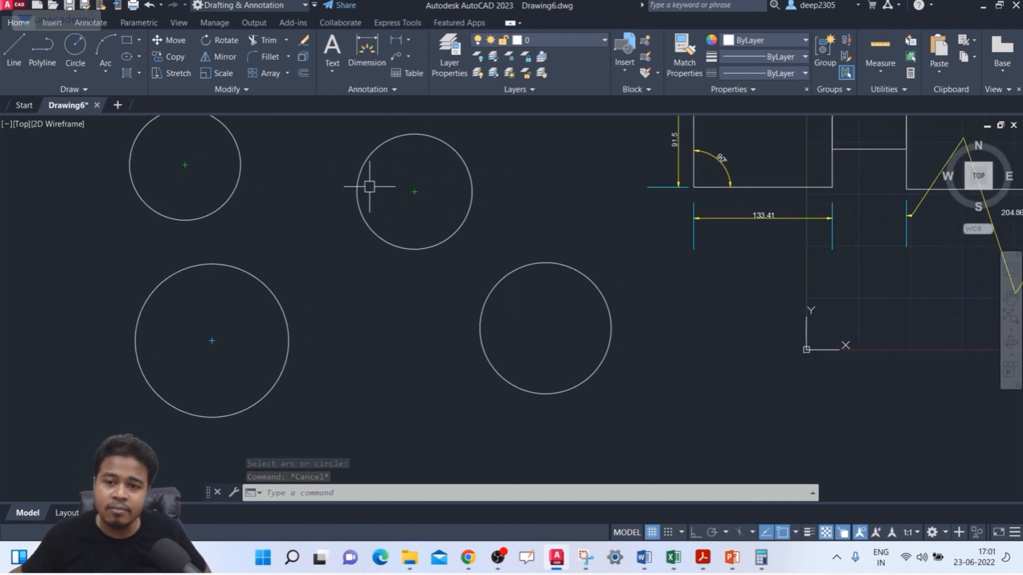
scroll(421, 184, up, 4)
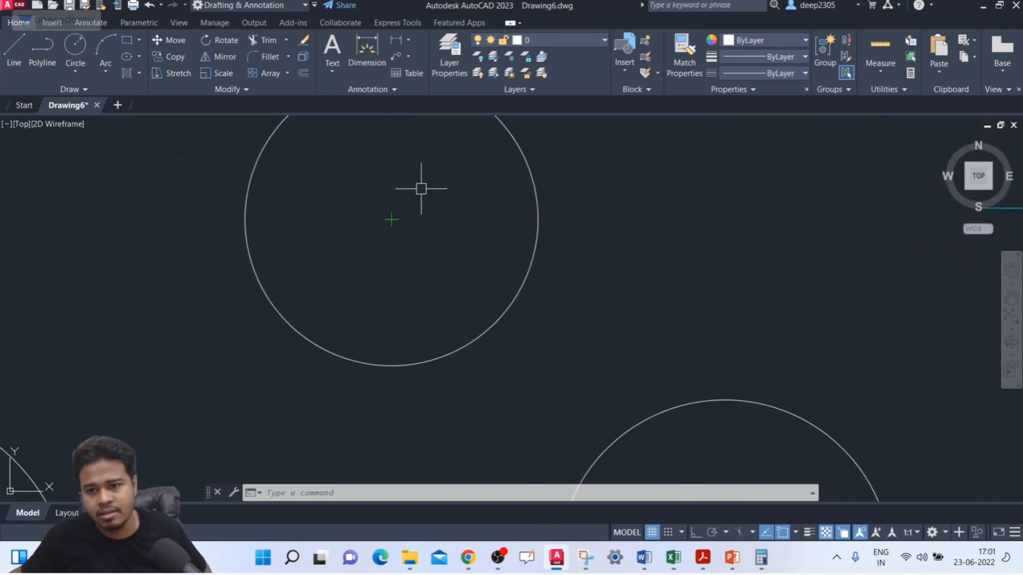
click(395, 221)
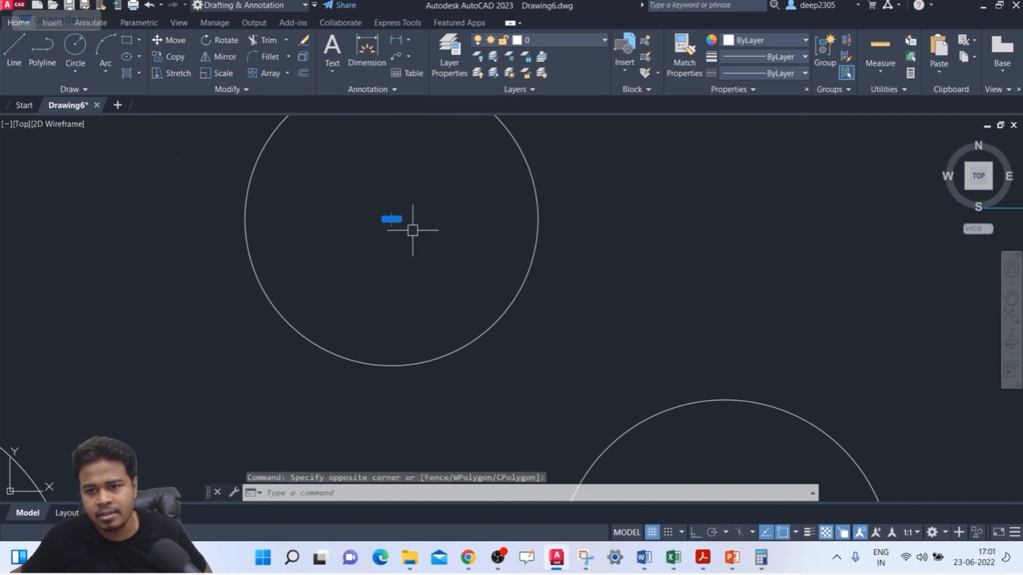
scroll(426, 229, up, 4)
key(Escape)
scroll(425, 223, down, 4)
scroll(440, 205, down, 4)
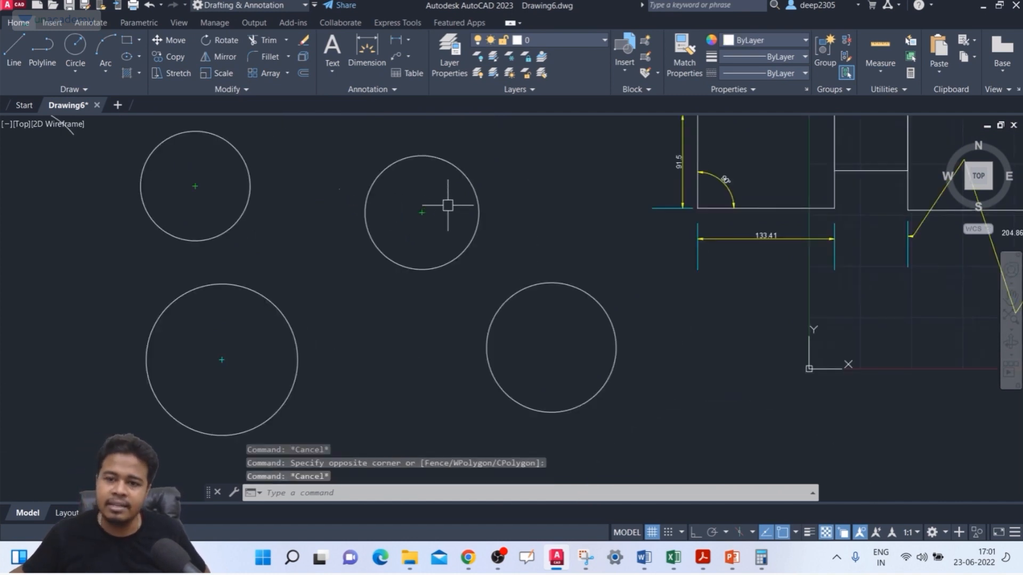
scroll(421, 175, up, 2)
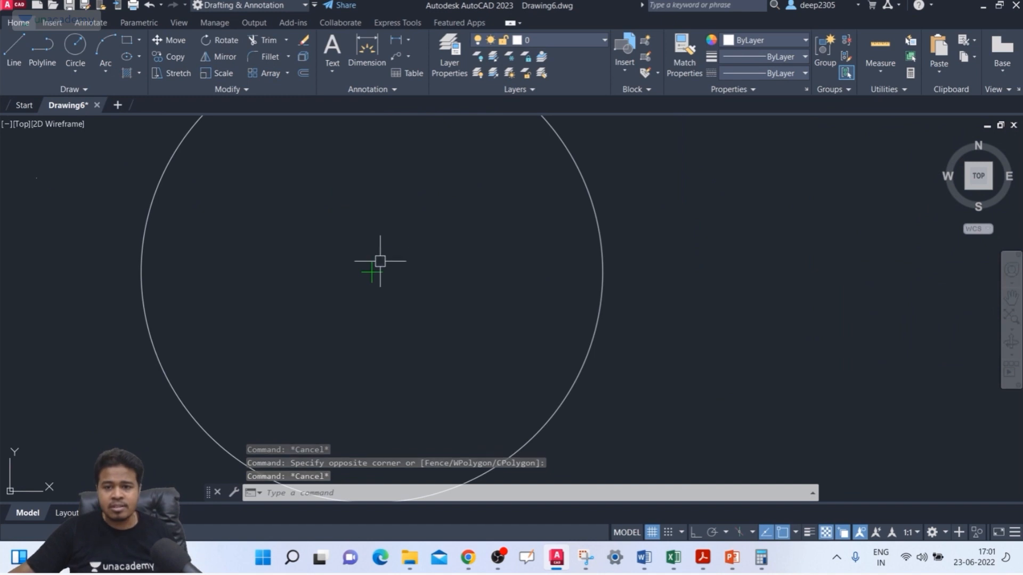
scroll(391, 263, down, 5)
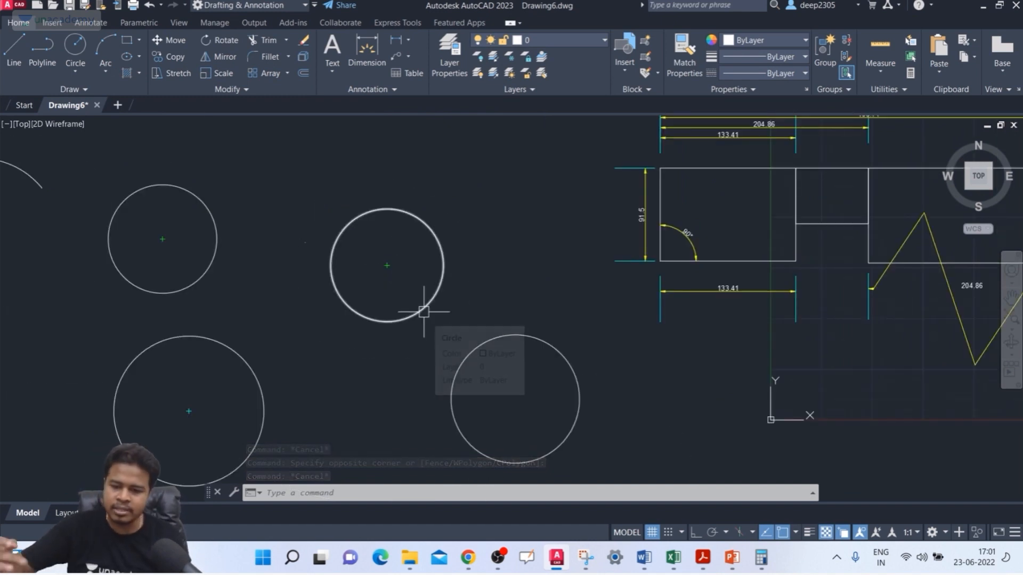
Step: Add a center mark with DIMCENTER to the upper-left arc and inspect its lines up close
text(dce)
key(Return)
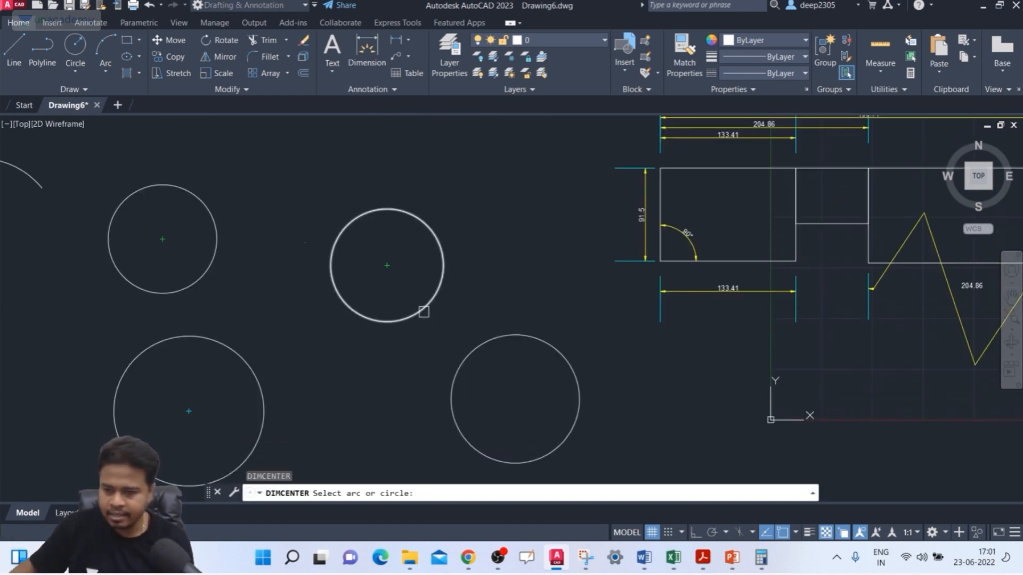
middle_drag(26, 223, 190, 259)
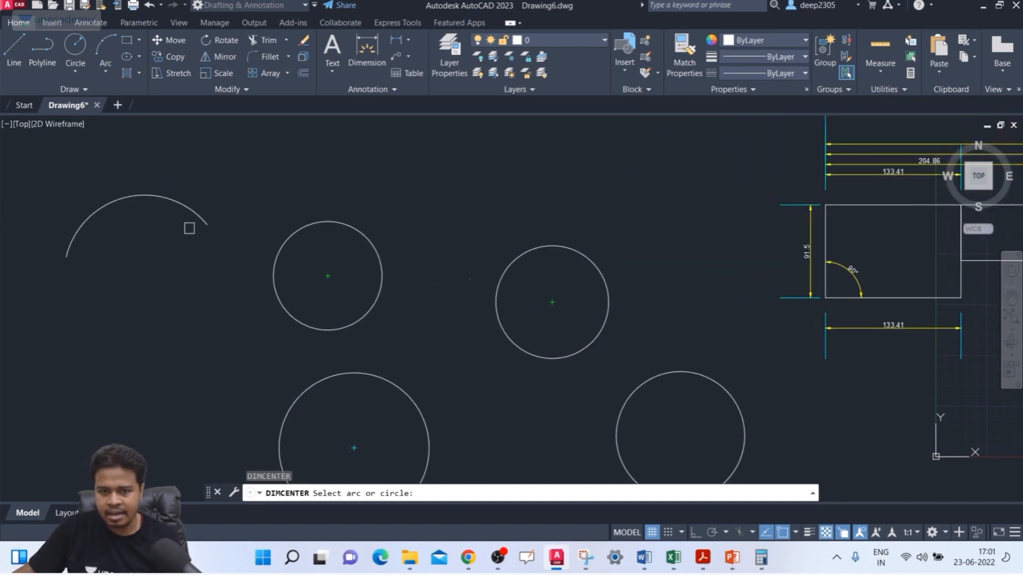
click(191, 214)
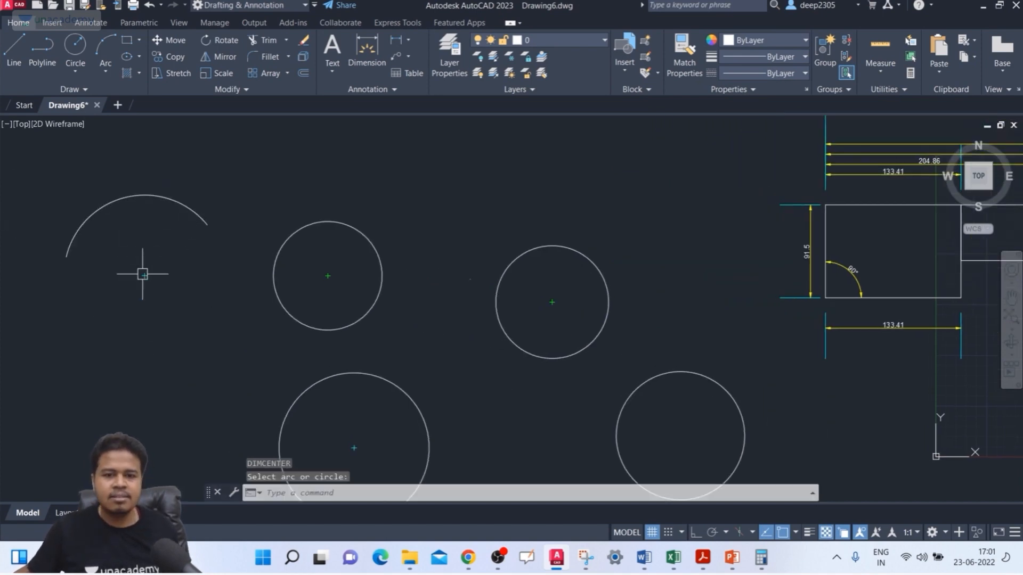
key(Escape)
scroll(152, 279, up, 5)
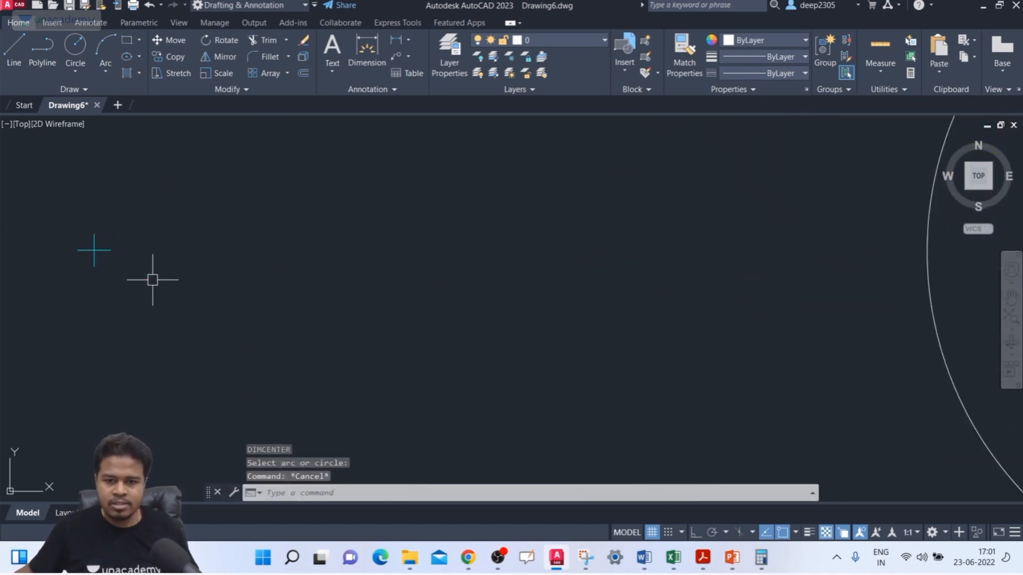
middle_drag(151, 278, 252, 297)
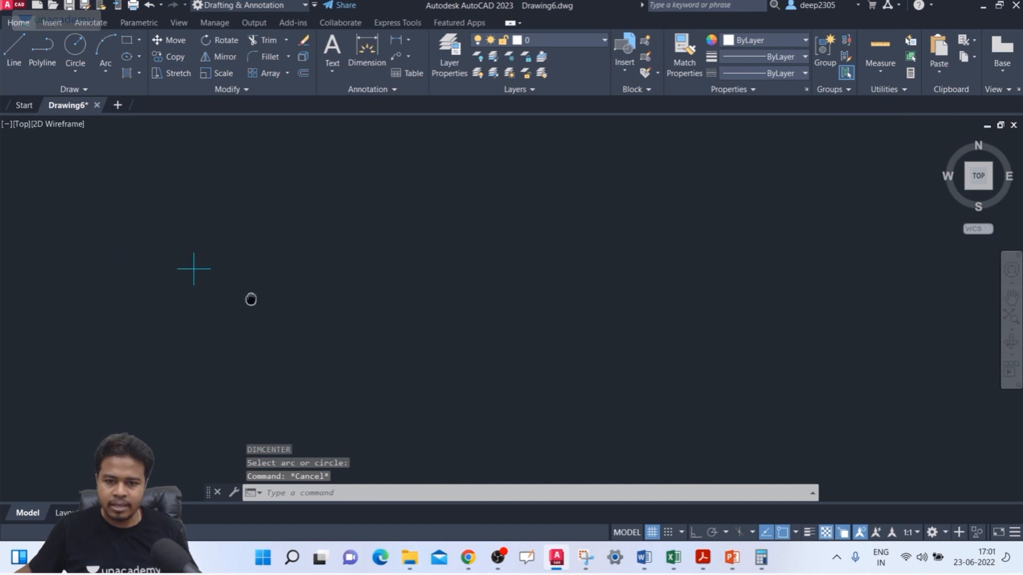
click(195, 263)
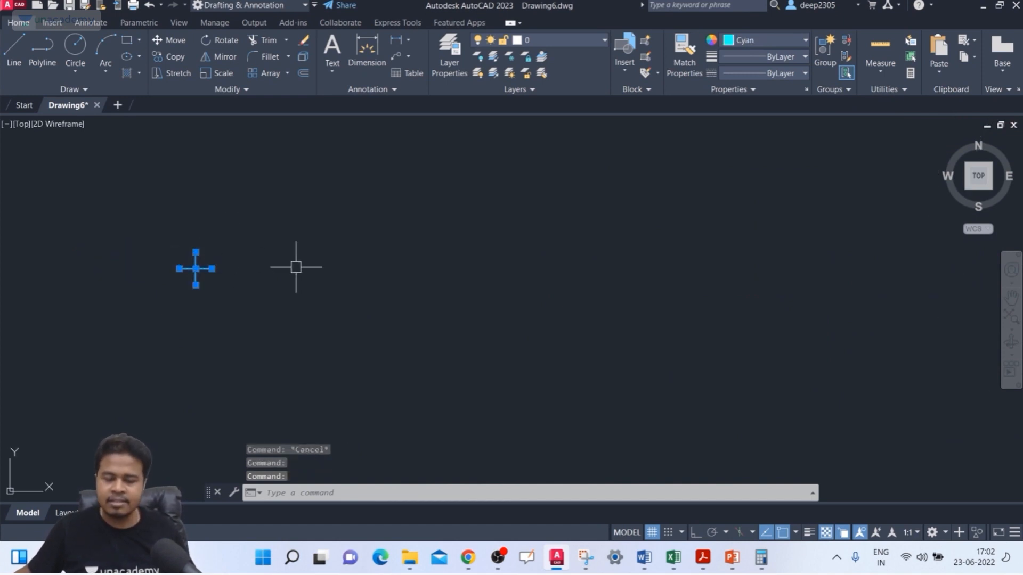
key(Escape)
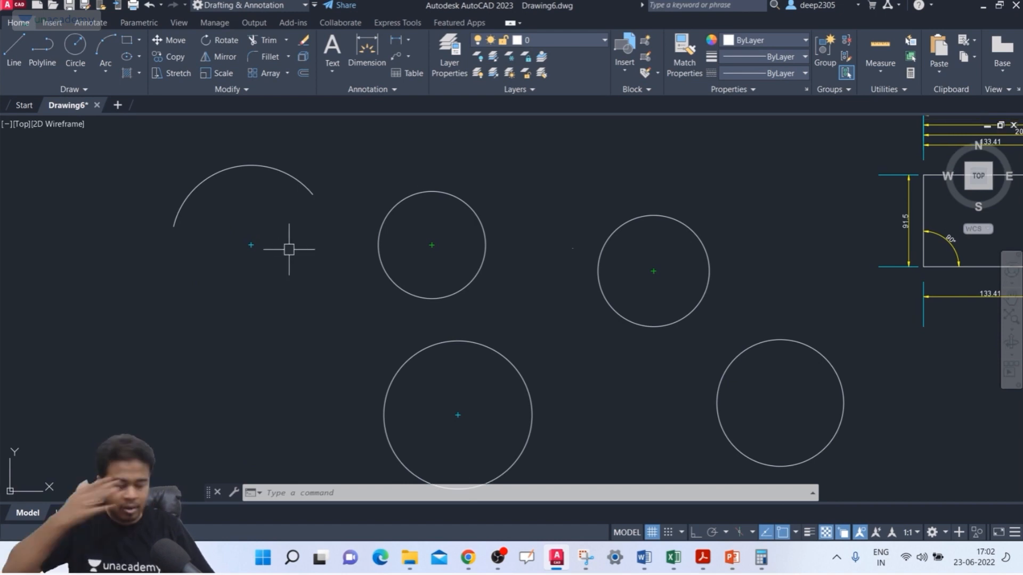
Step: Set the center mark size variable DIMCEN to 10
text(DIM)
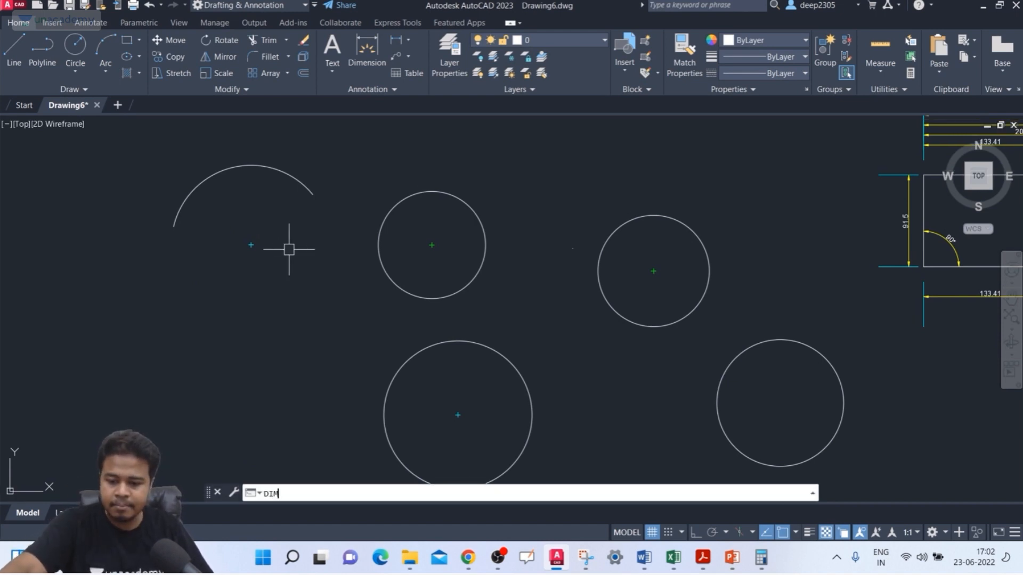
text(CEN)
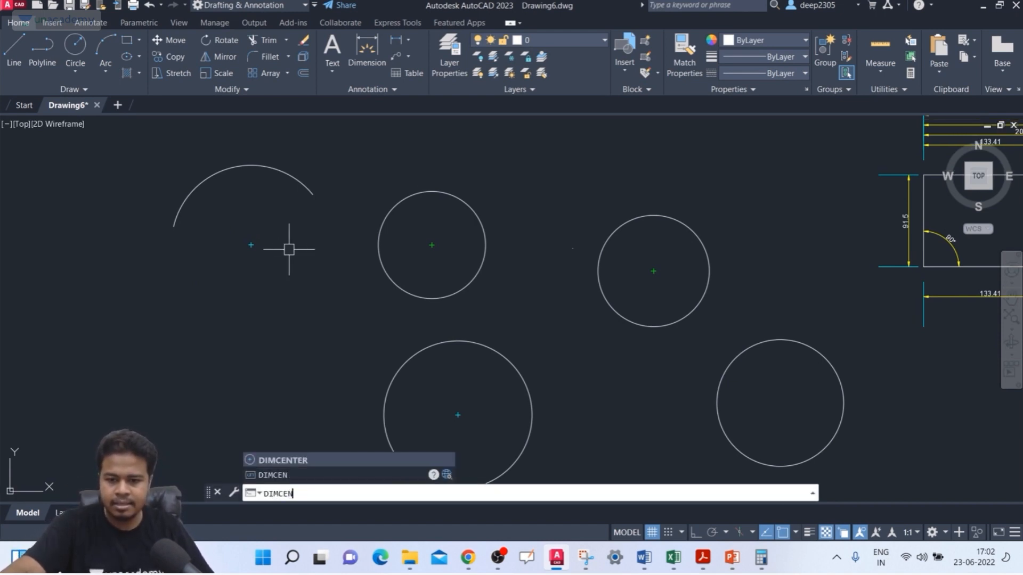
key(Return)
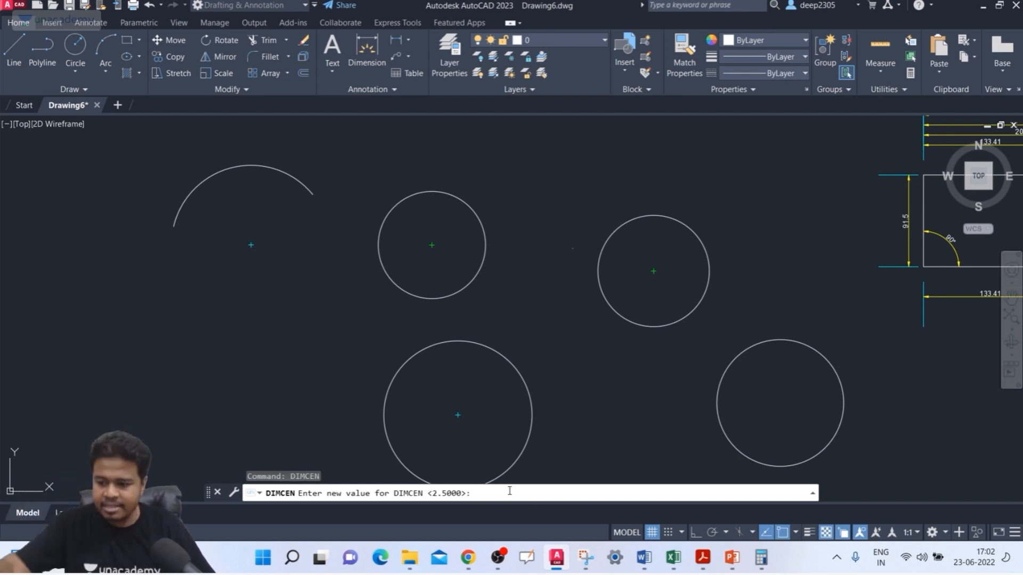
text(10)
key(Return)
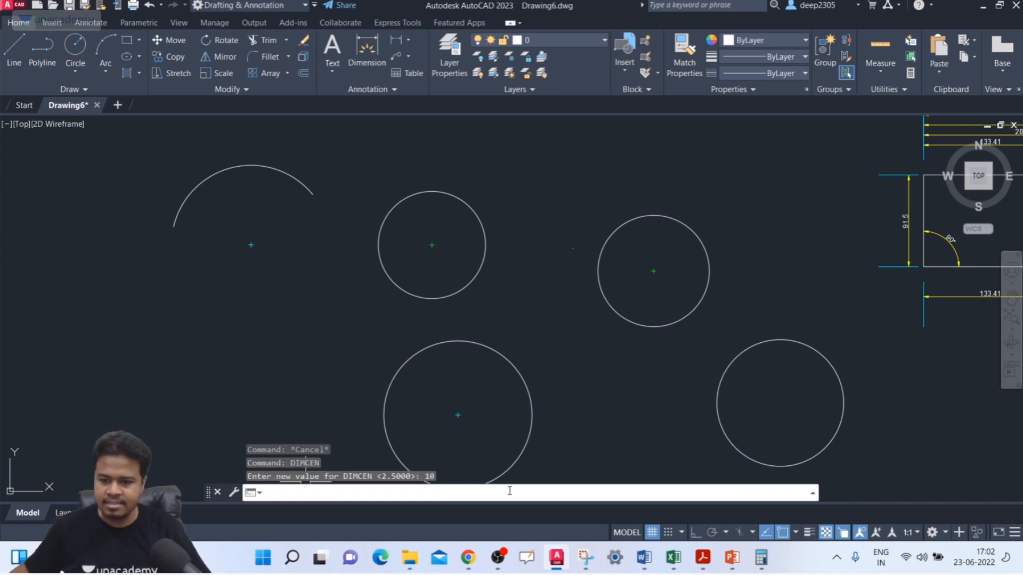
Step: Add a center mark with DIMCENTER to the unmarked lower-right circle
middle_drag(446, 331, 358, 294)
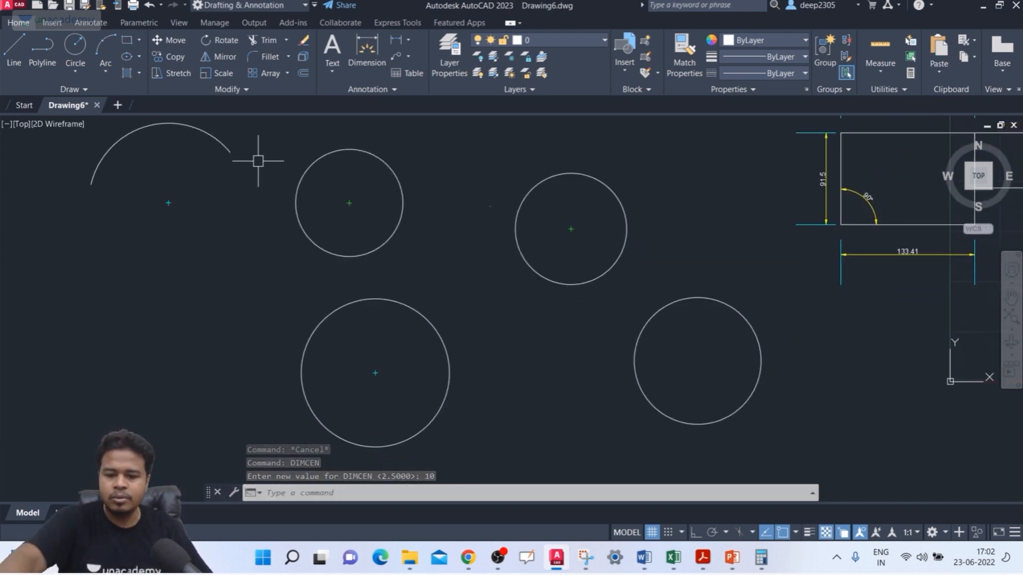
text(dce)
key(Return)
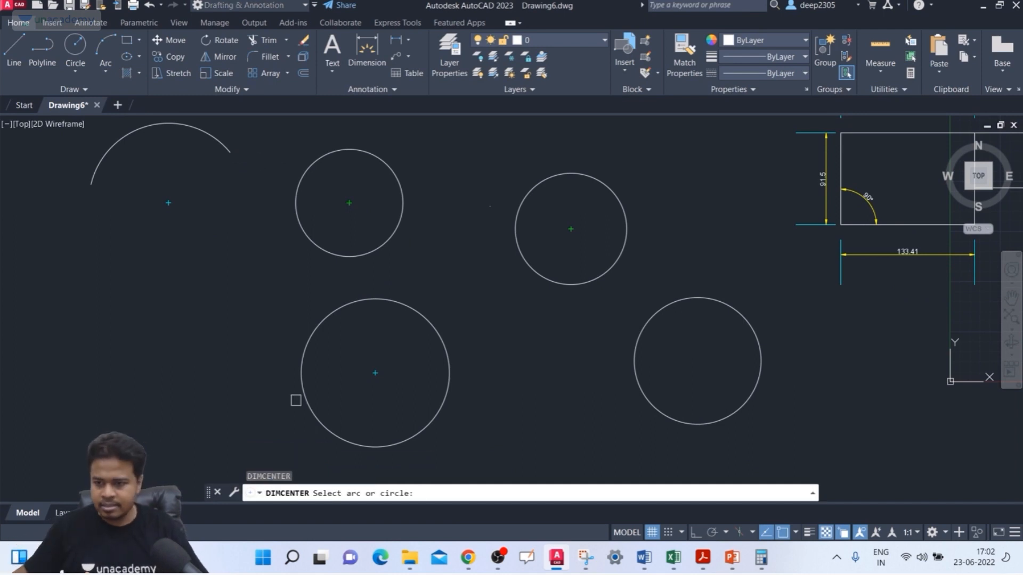
click(705, 298)
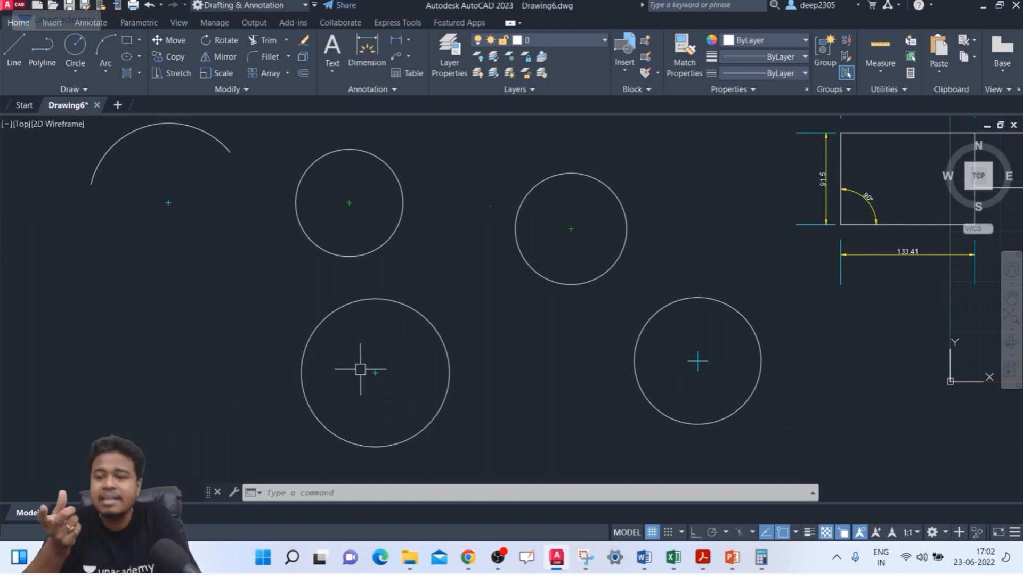
Step: Set the center mark size variable DIMCEN to 20
text(DIMCEN)
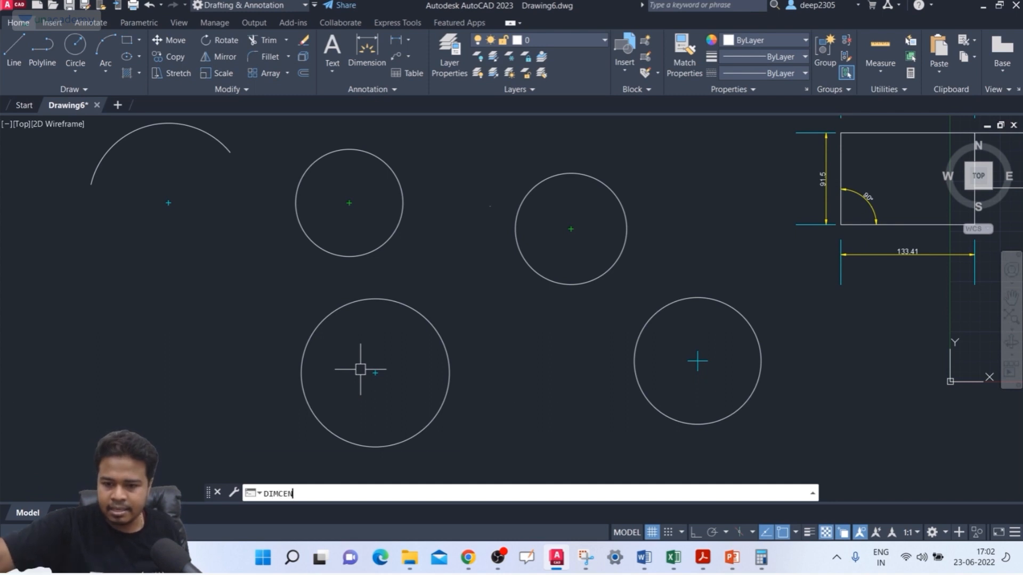
key(Return)
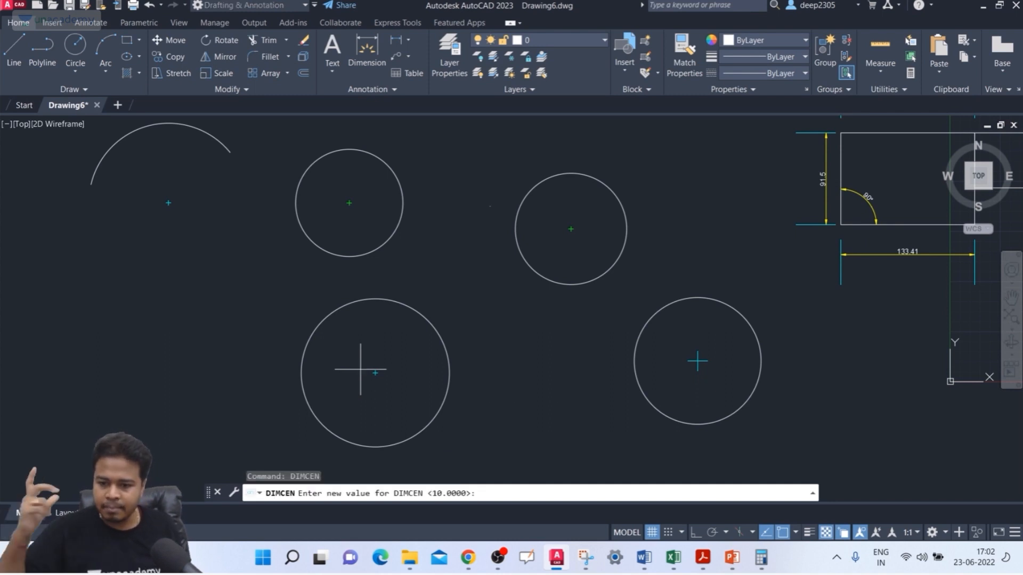
key(Return)
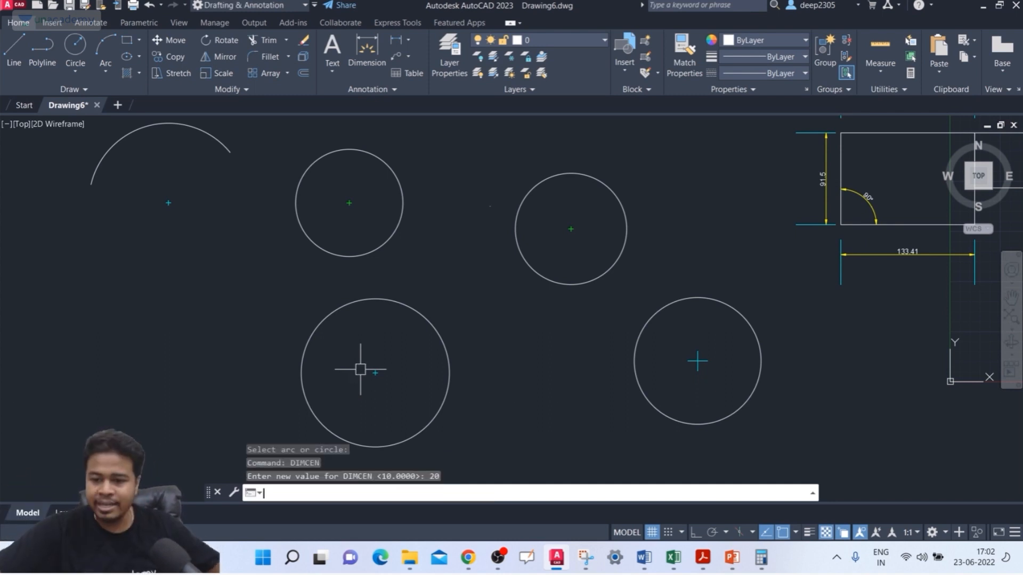
Step: Delete the small green center mark in the upper-right circle and add a new one there with DIMCENTER
click(593, 215)
click(562, 242)
key(Delete)
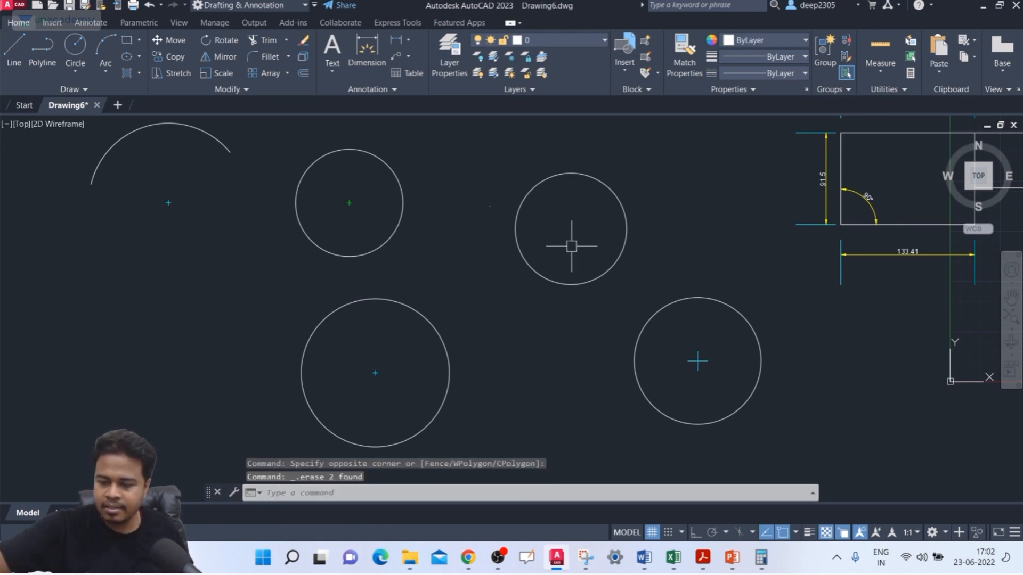
text(DCE)
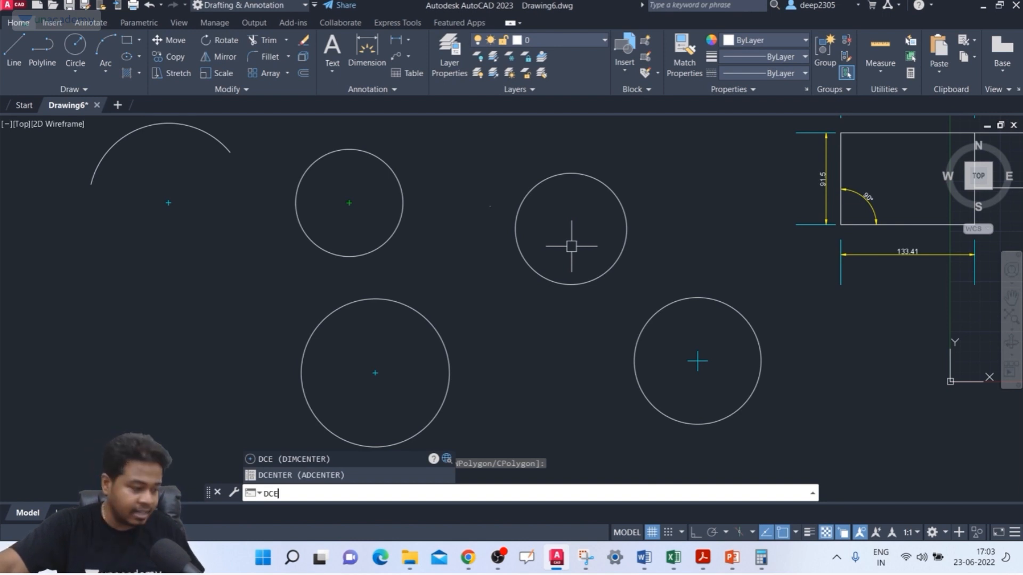
key(Return)
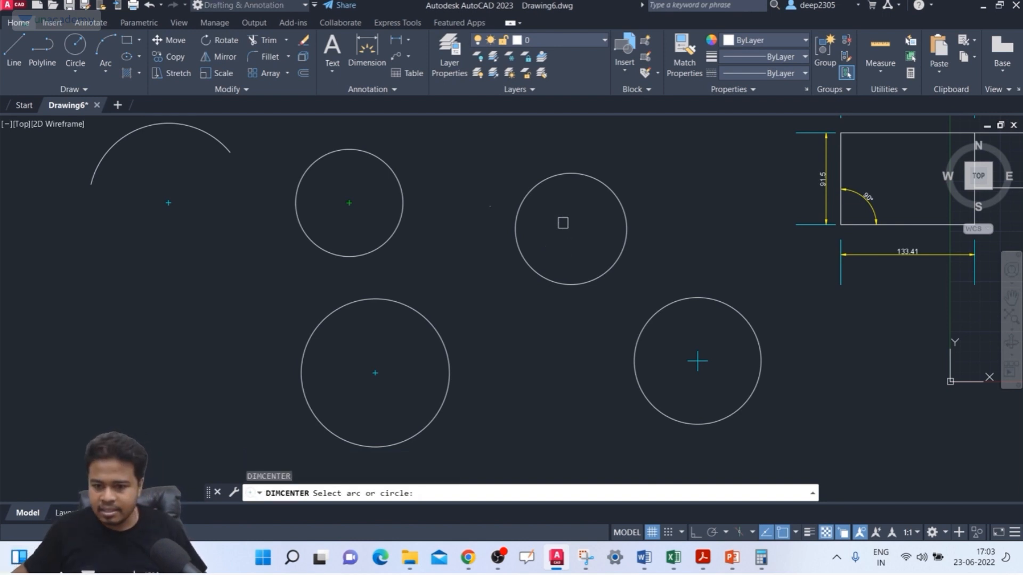
click(554, 179)
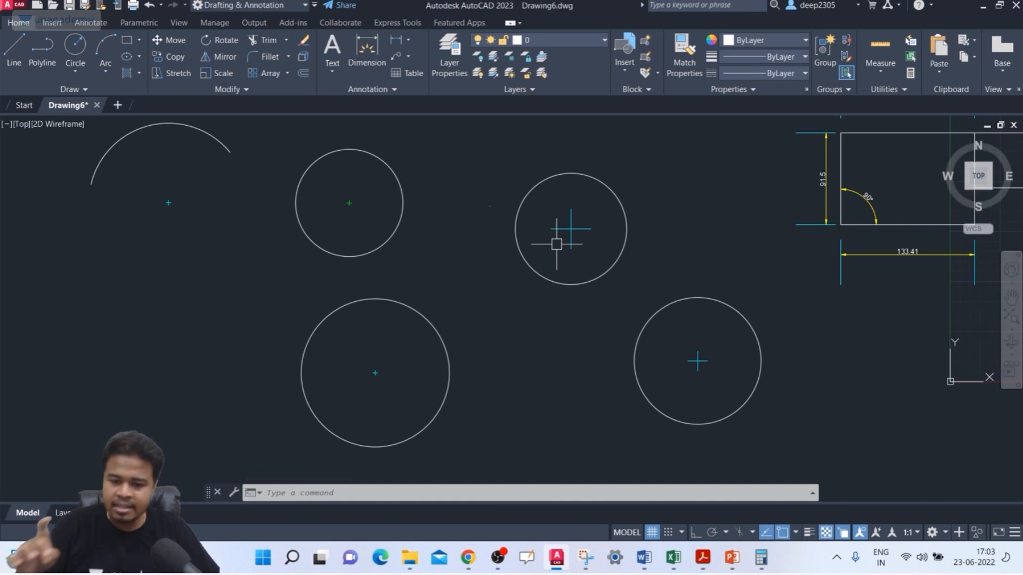
Step: Set the center mark size variable DIMCEN to 45
text(DIMC)
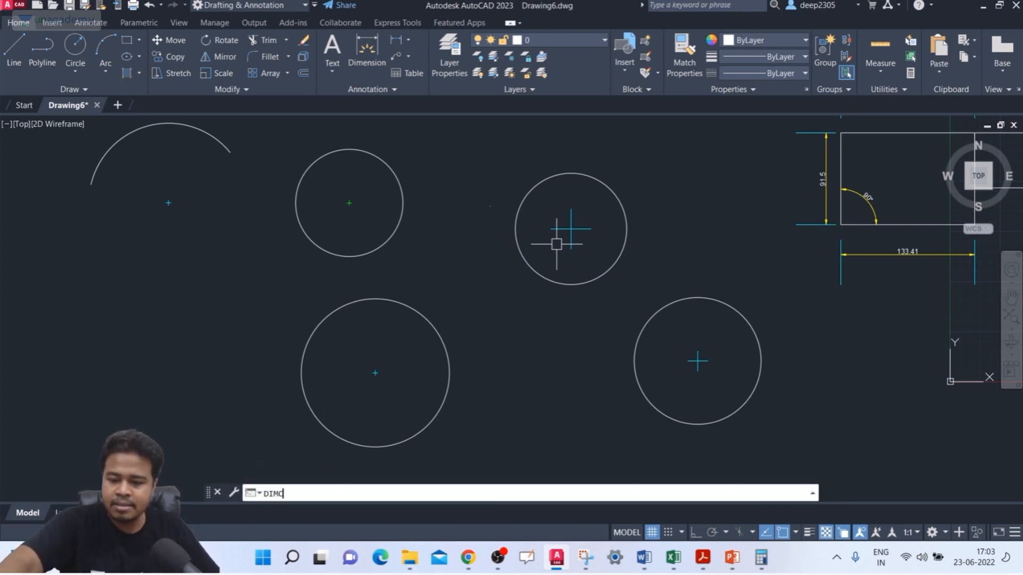
text(EN)
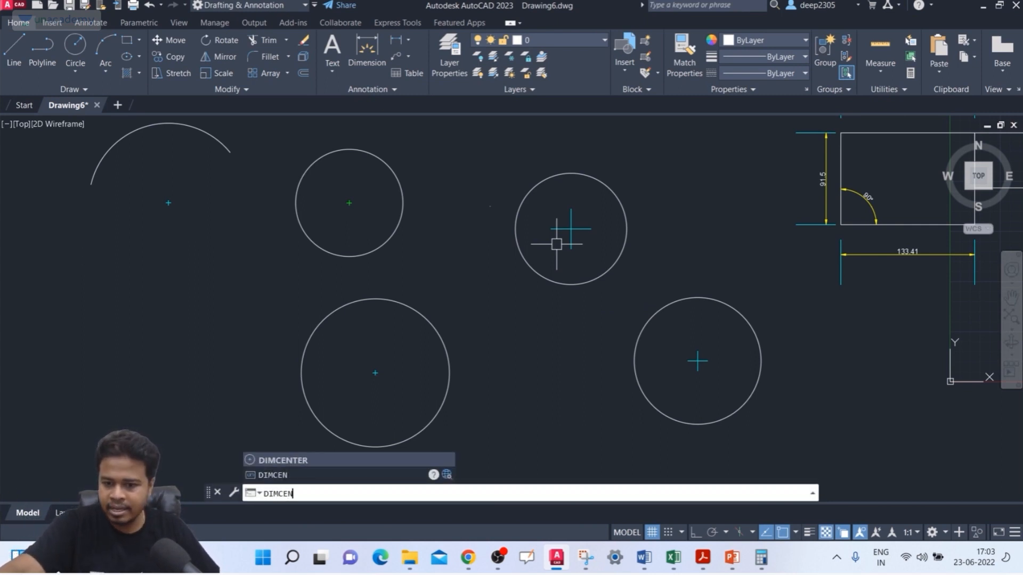
key(Return)
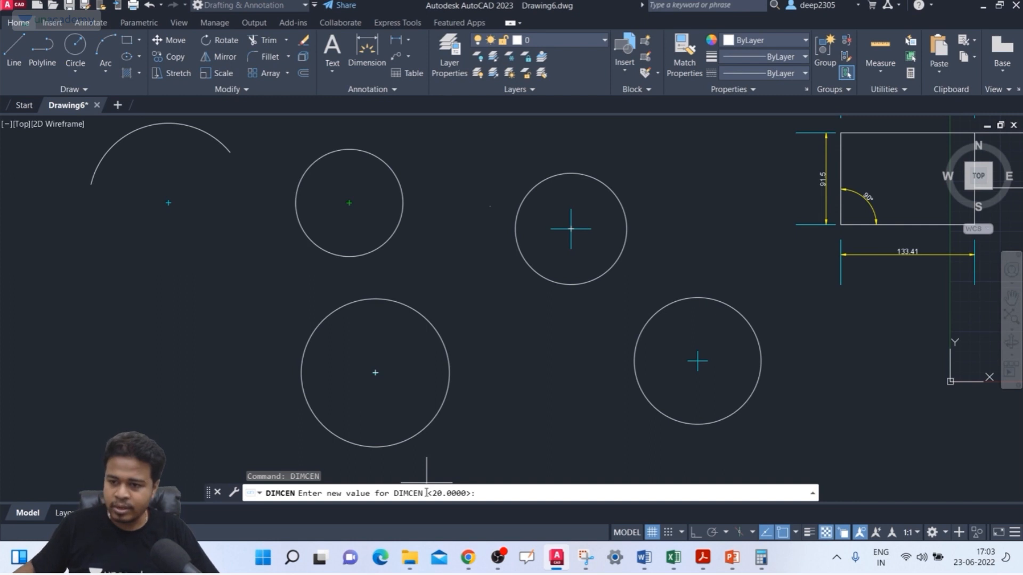
key(Return)
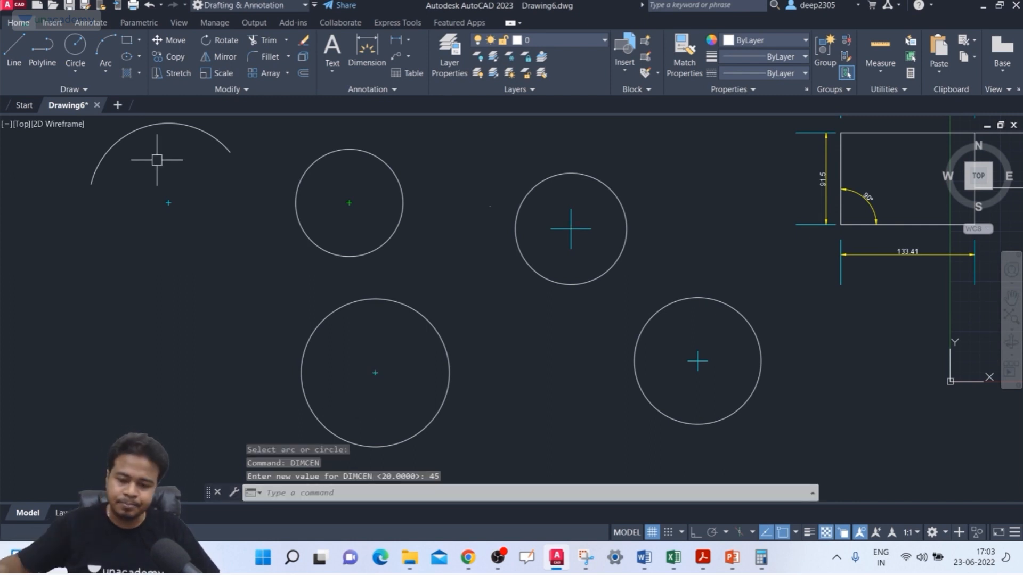
Step: Add another center mark with DIMCENTER to the large lower-left circle, over its existing small mark
text(dce)
key(Return)
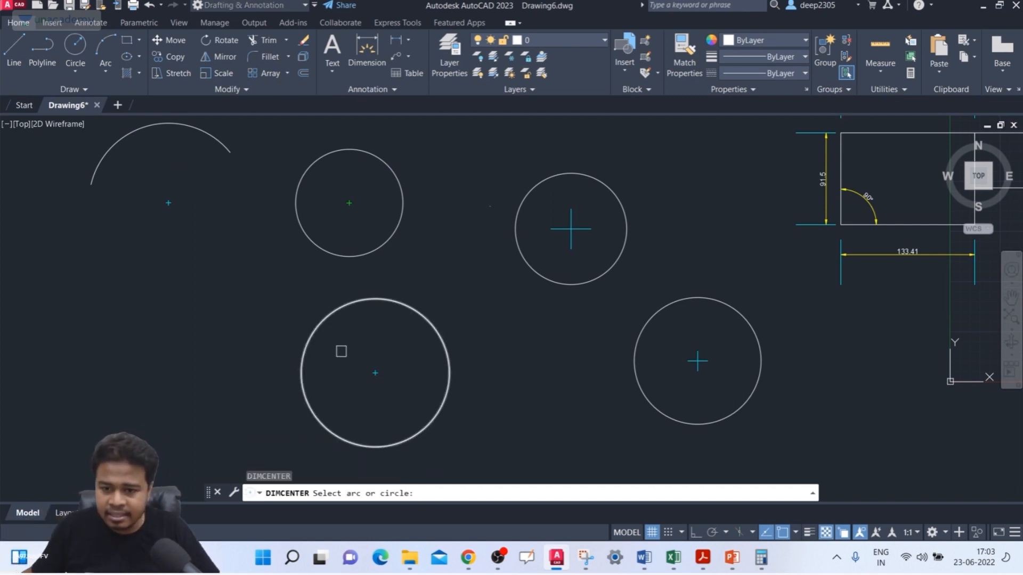
click(433, 324)
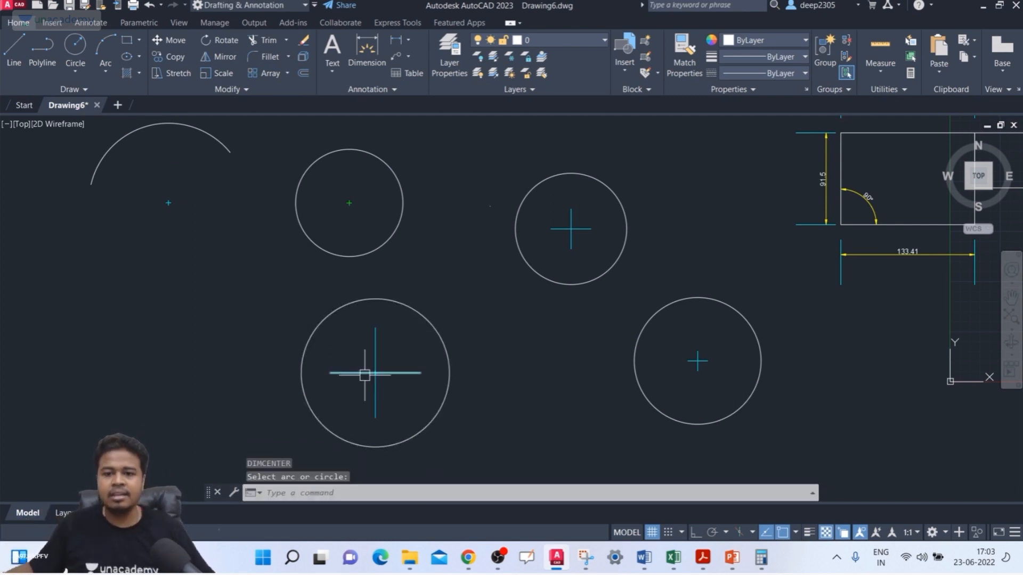
key(Escape)
key(Escape)
key(Escape)
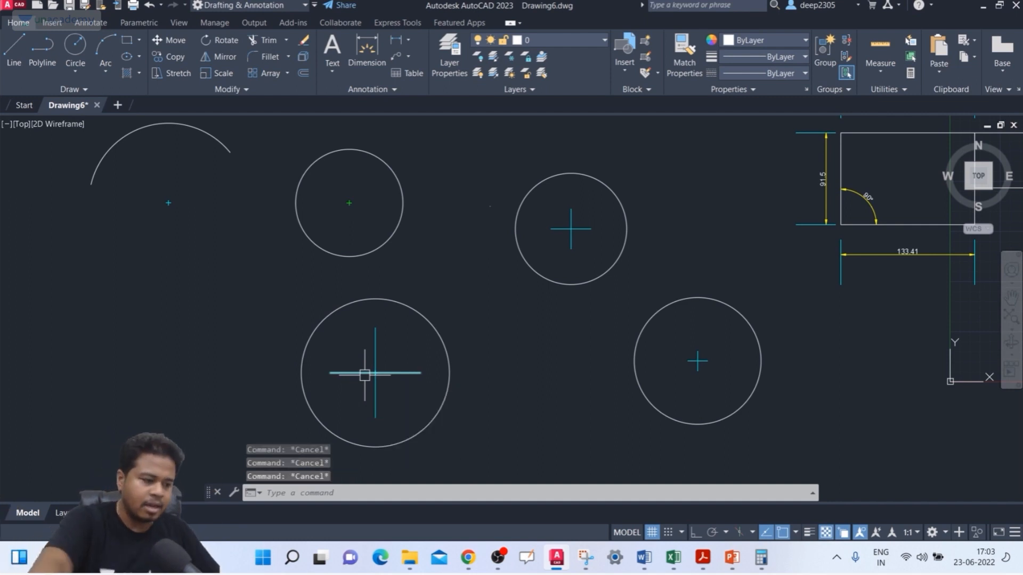
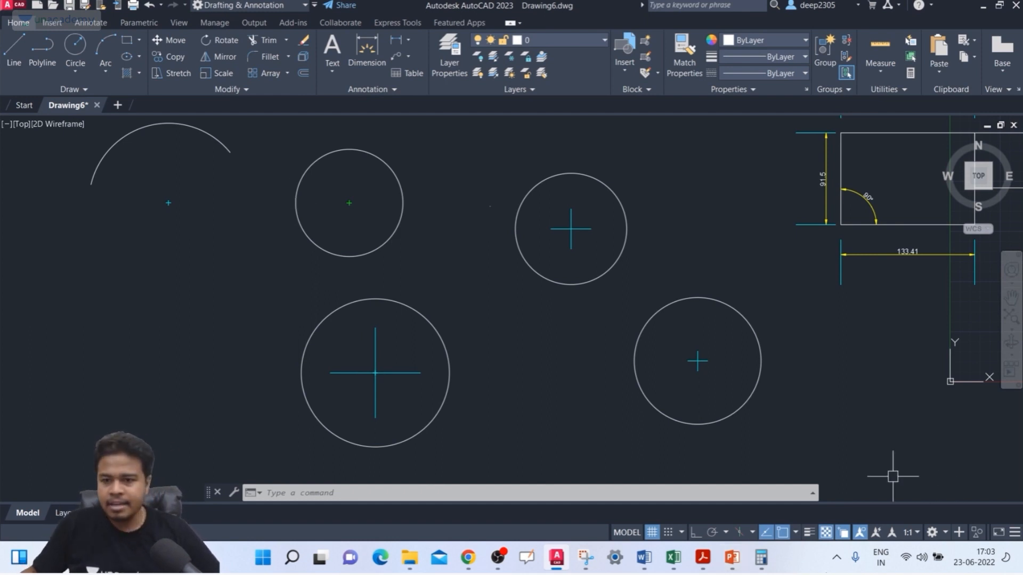
Step: Check the center mark type and size options in the ISO-25 dimension style without saving any changes
text(d)
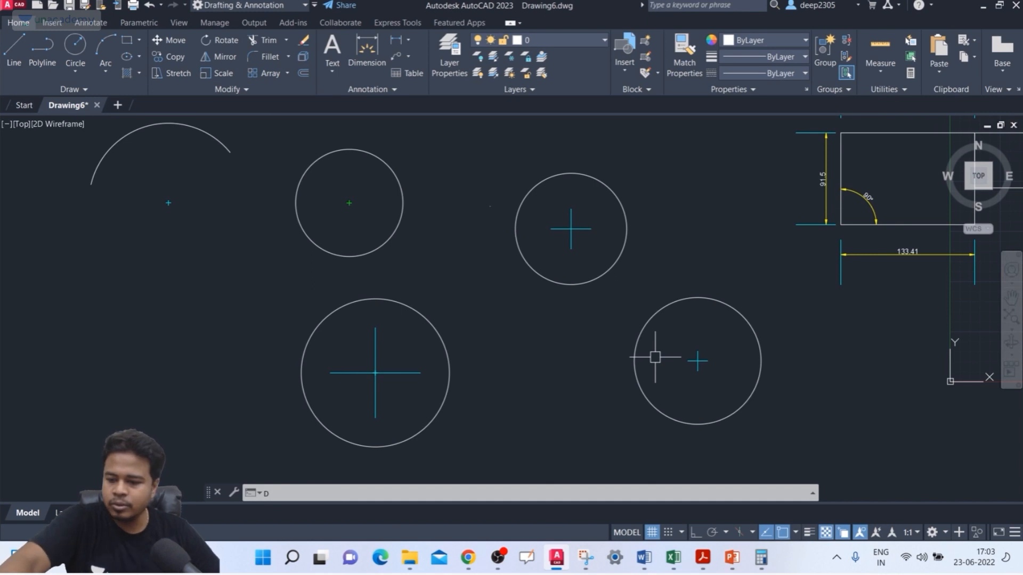
key(Return)
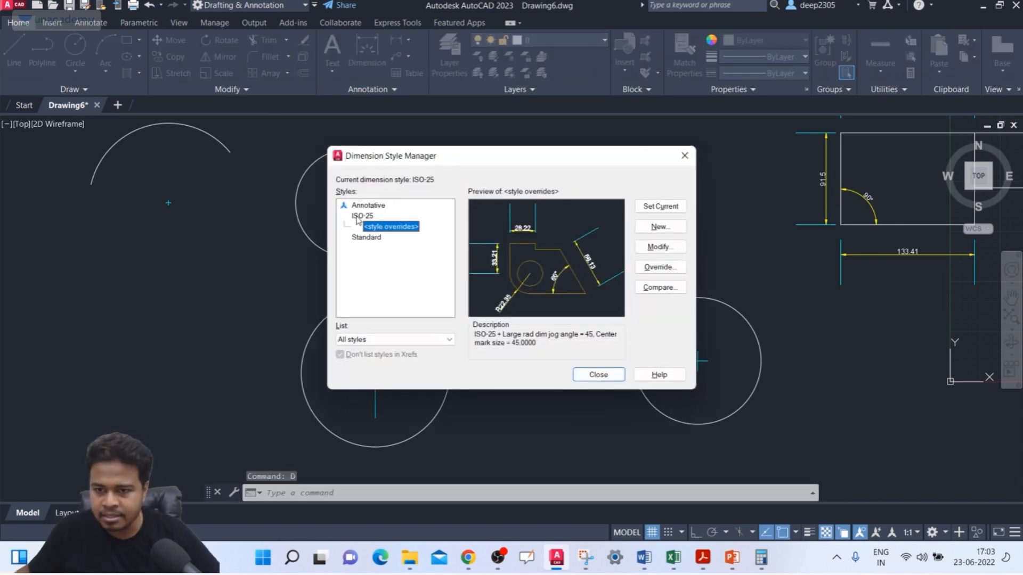
click(358, 216)
click(658, 248)
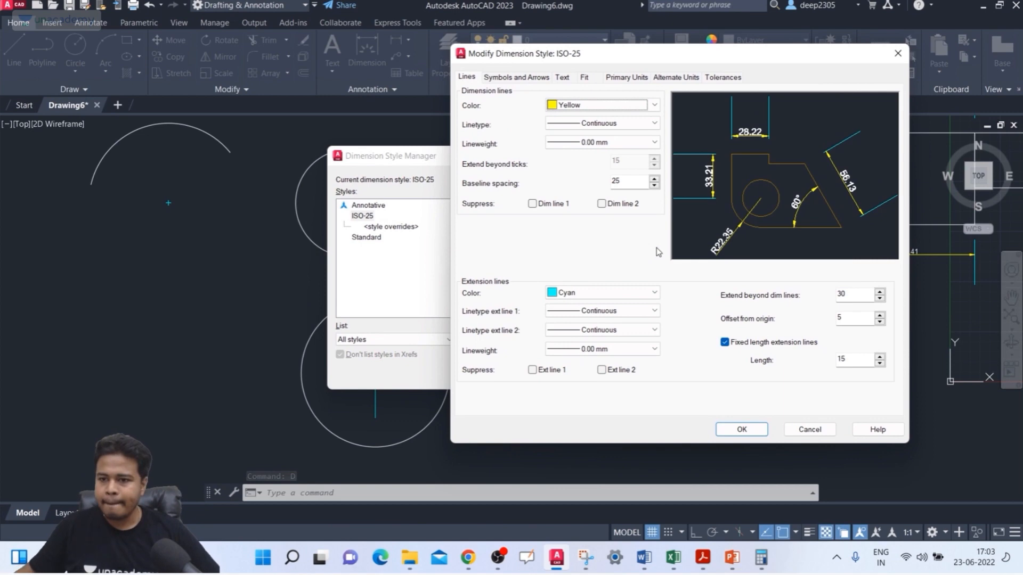
click(516, 79)
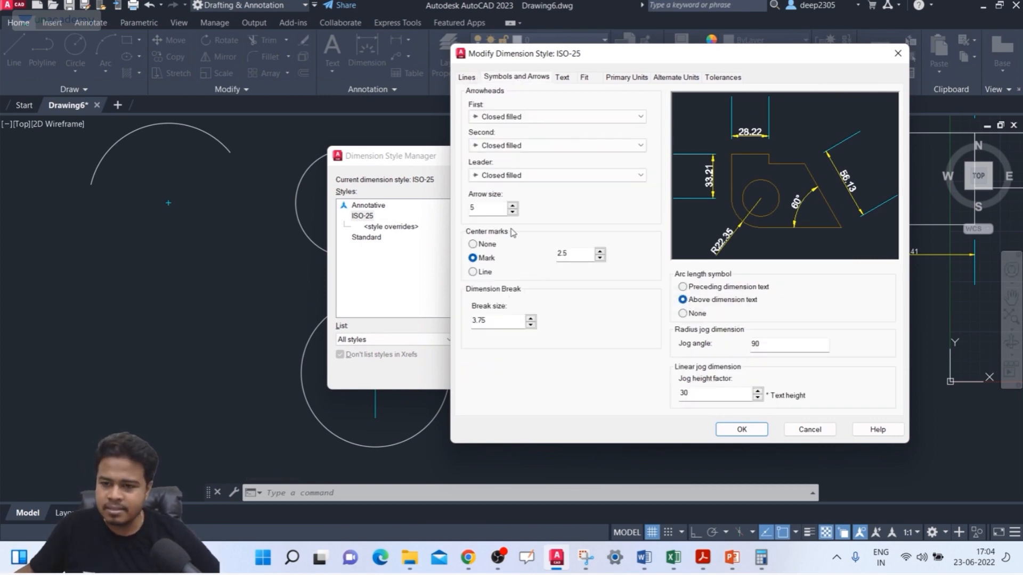
click(491, 272)
click(515, 259)
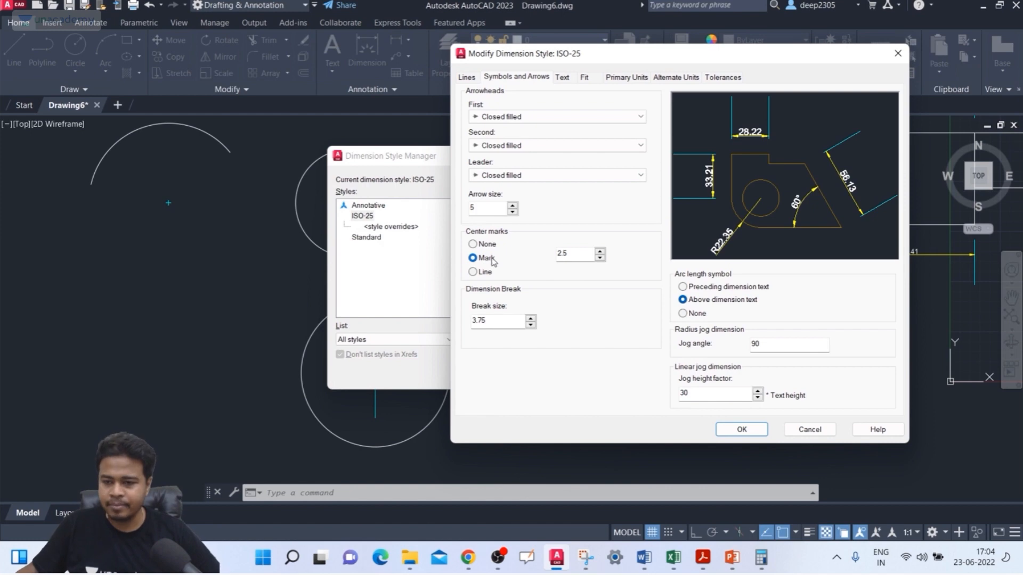
double_click(547, 249)
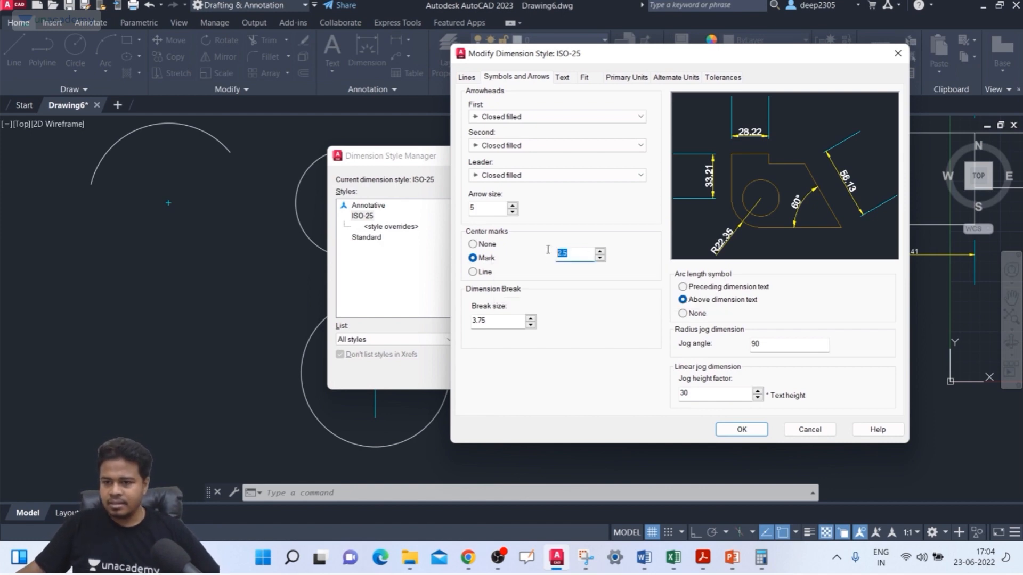
click(897, 53)
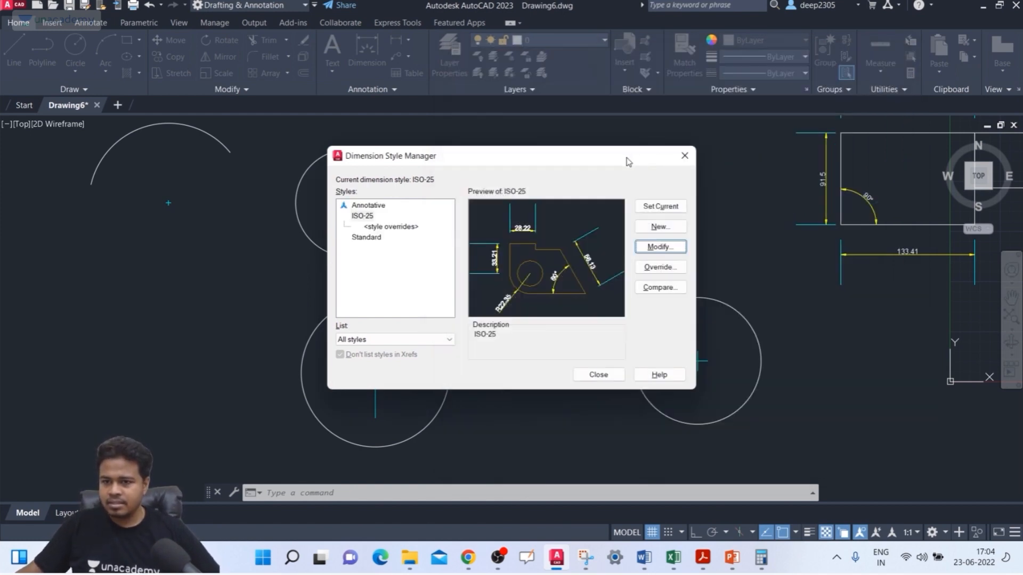
click(685, 155)
Step: Delete the existing center marks from all four circles, leaving the arc's center mark in place
click(379, 190)
click(342, 217)
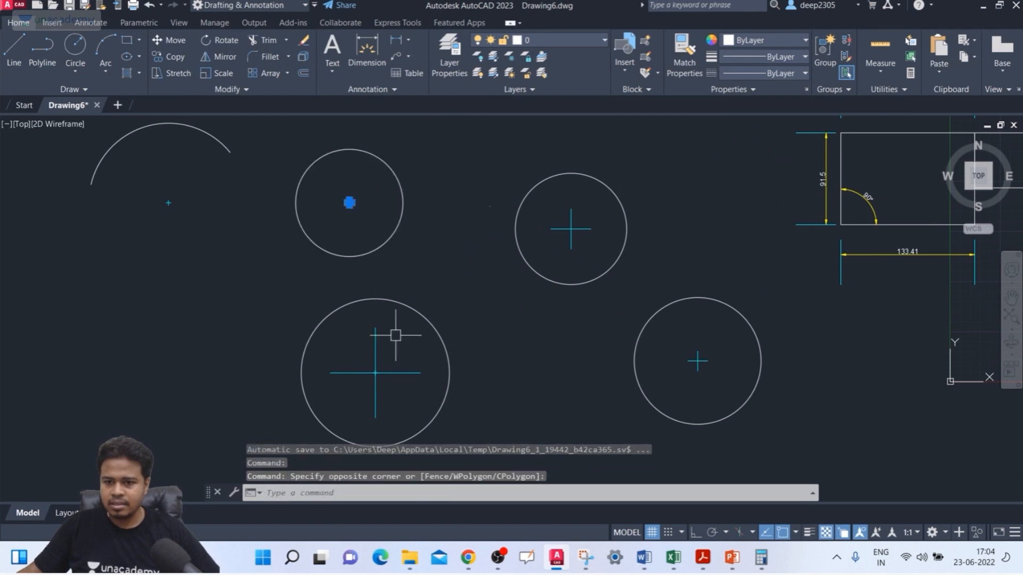
click(395, 351)
click(368, 386)
click(589, 202)
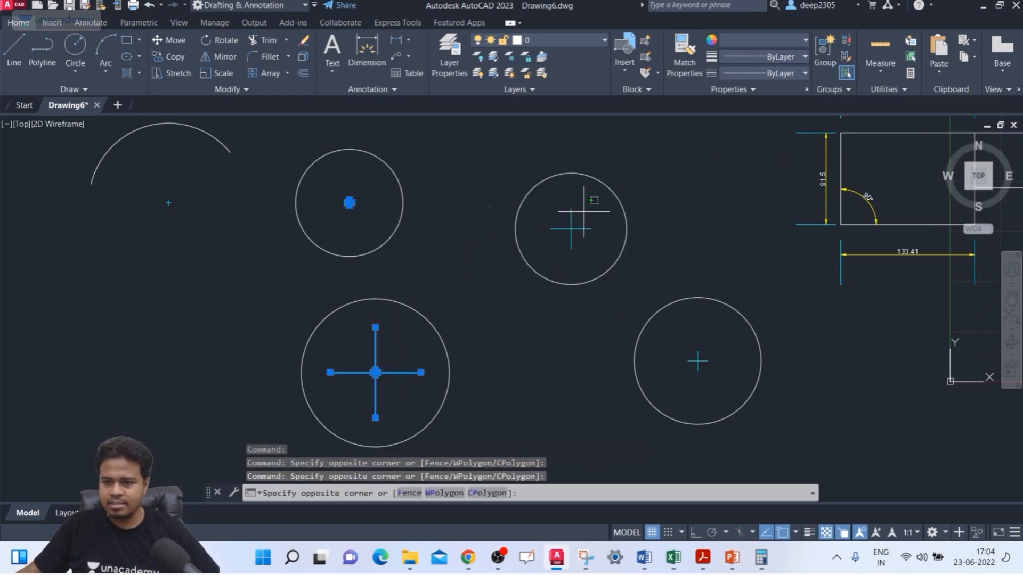
click(559, 235)
click(720, 341)
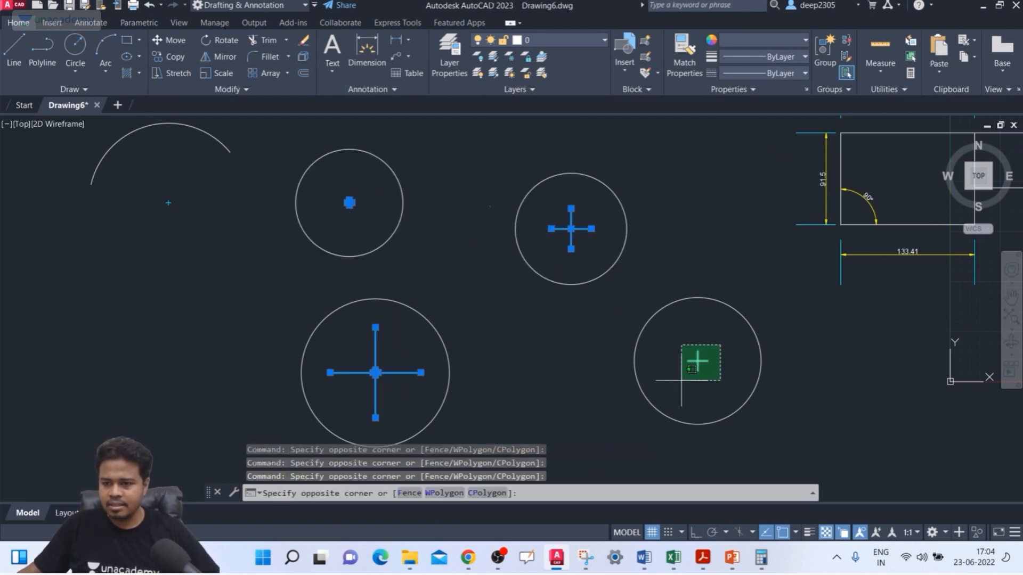
click(642, 372)
key(Delete)
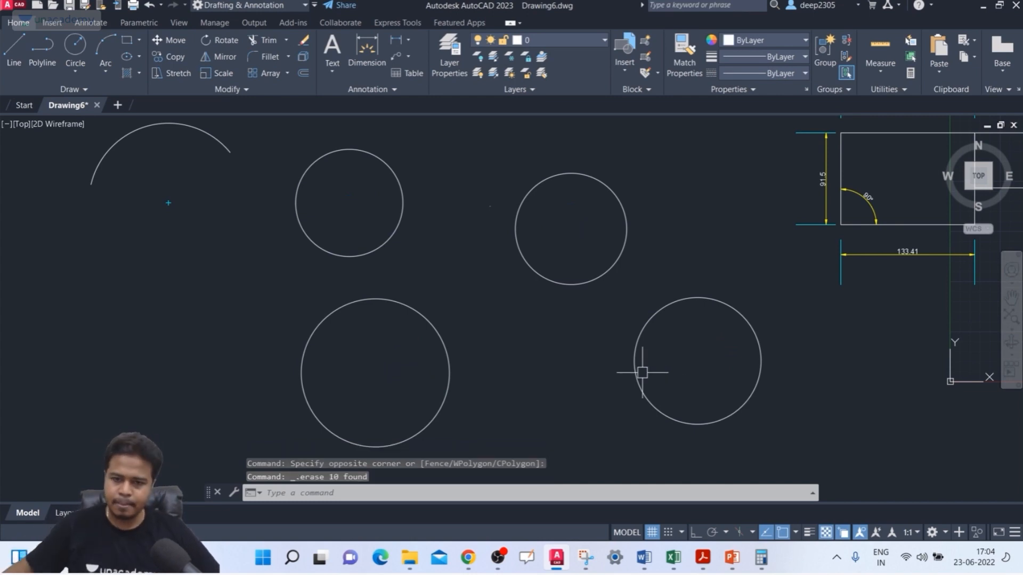
Step: Add associative center marks to the two upper circles with the Center Mark annotation command
click(106, 24)
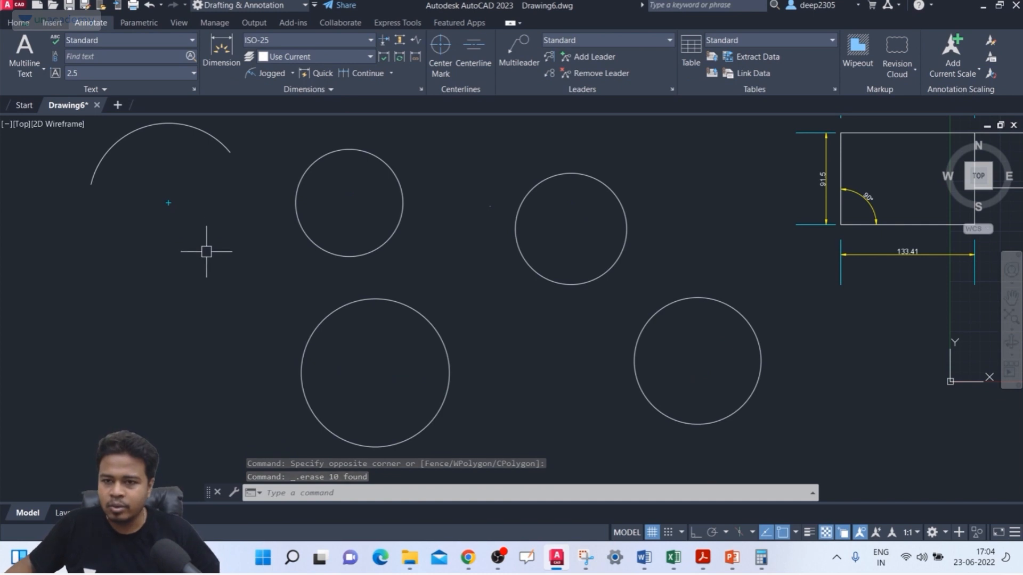
click(441, 57)
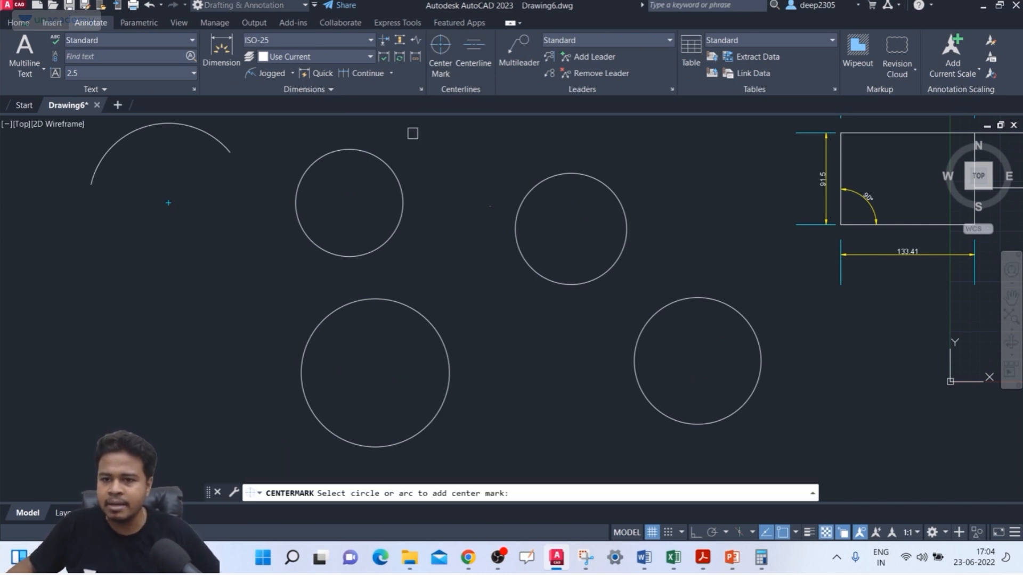
click(392, 168)
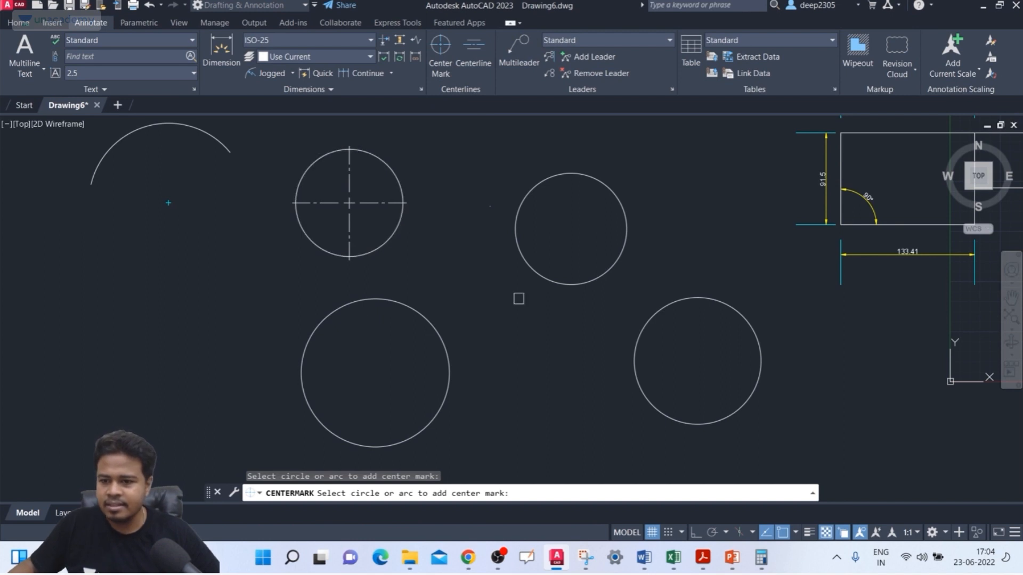
click(535, 272)
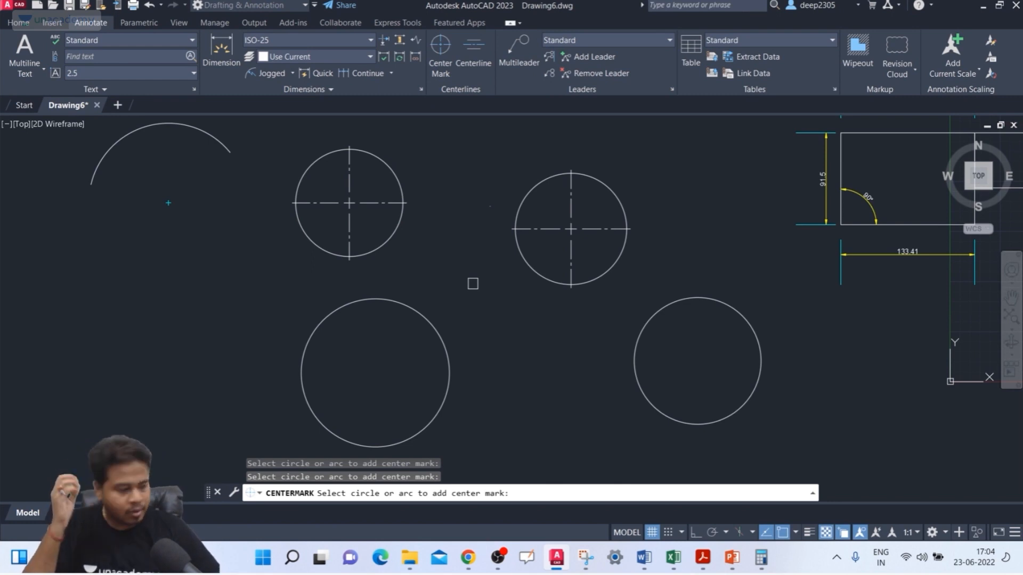
key(Escape)
Step: Set the CENTERMARKEXE system variable to OFF
text(CE)
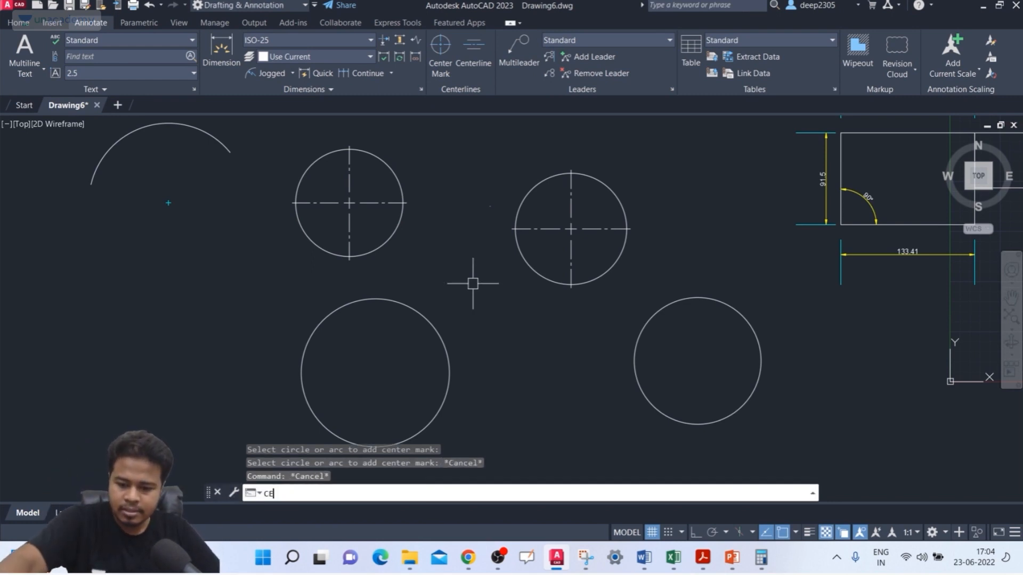
text(NTRE)
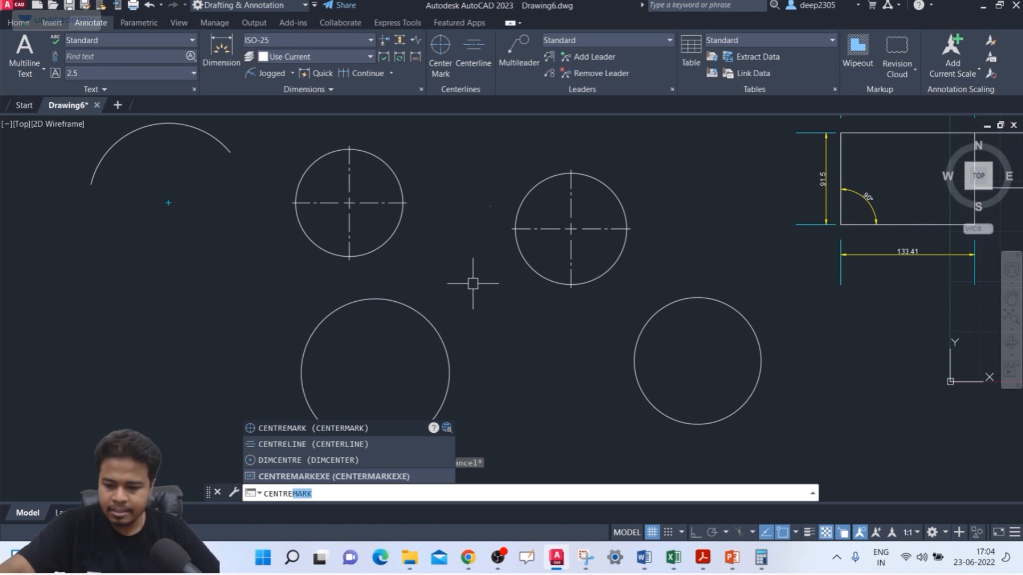
text(MARKEXE)
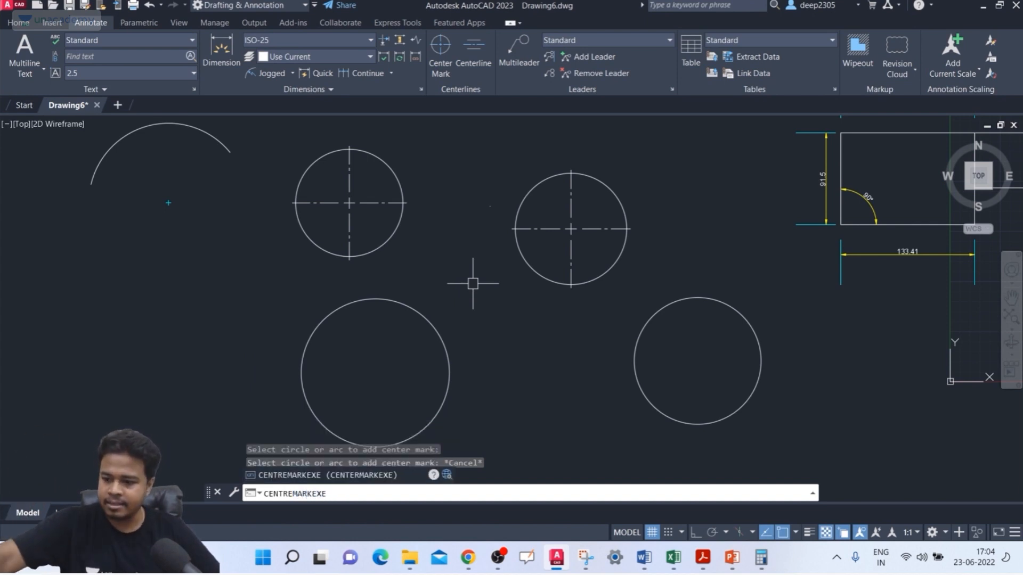
key(Return)
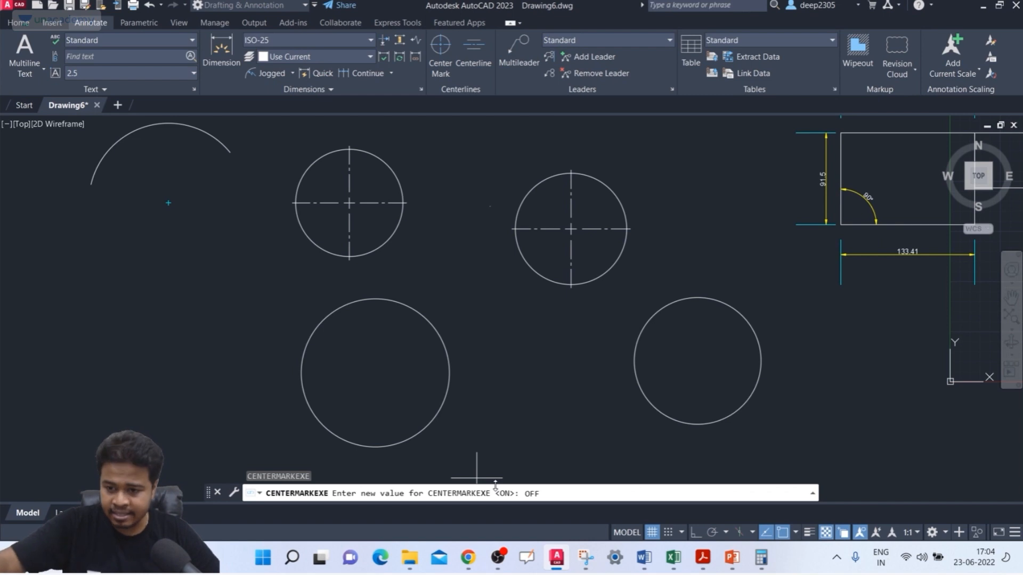
key(Return)
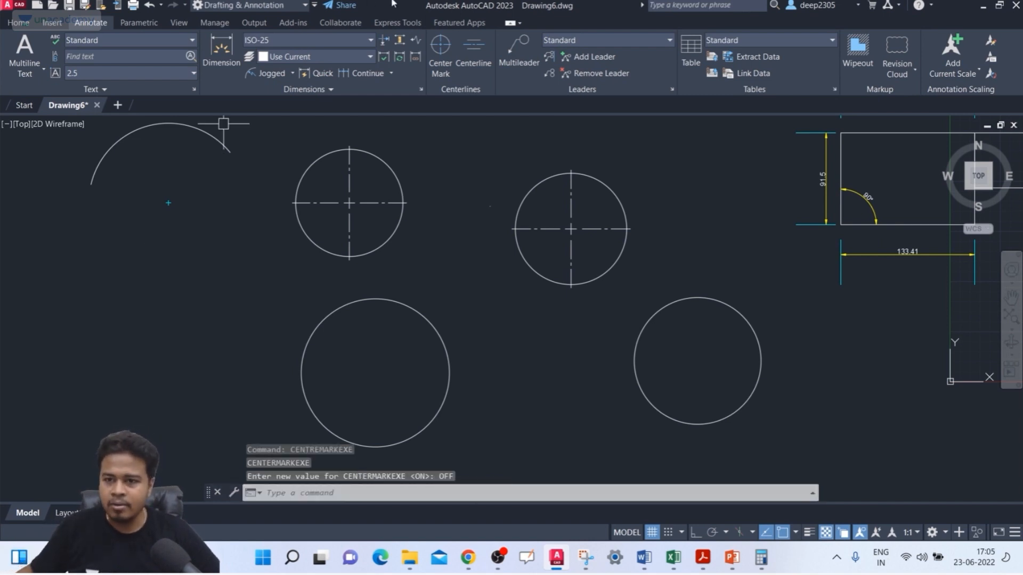
Step: Add center marks without extension lines to the two lower circles
click(431, 64)
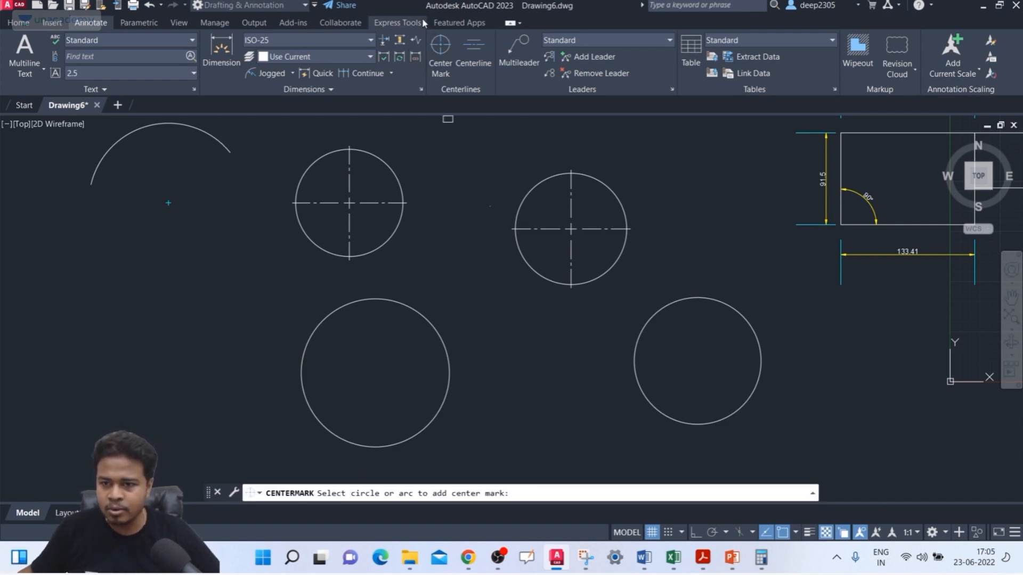
click(427, 321)
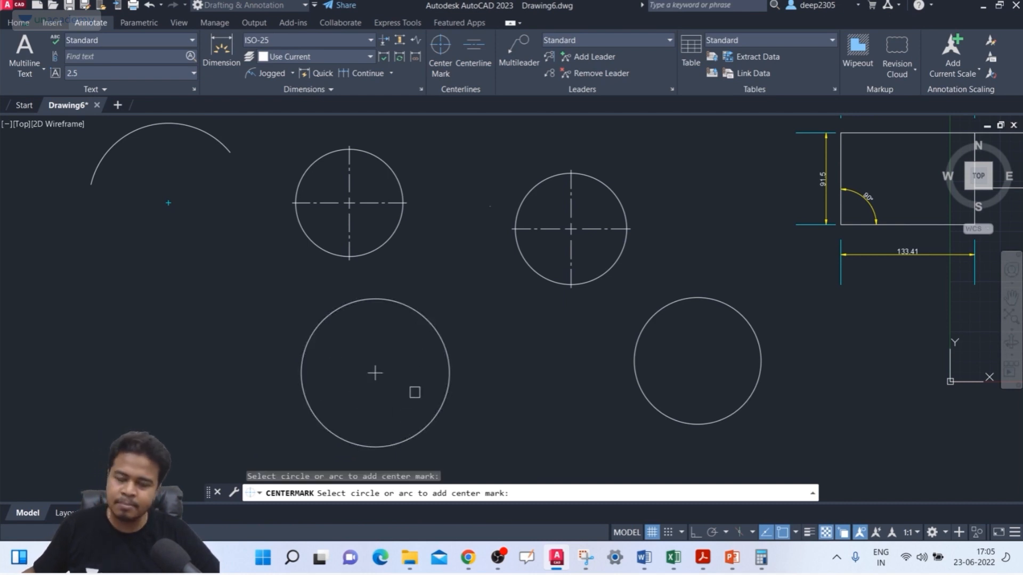
click(643, 392)
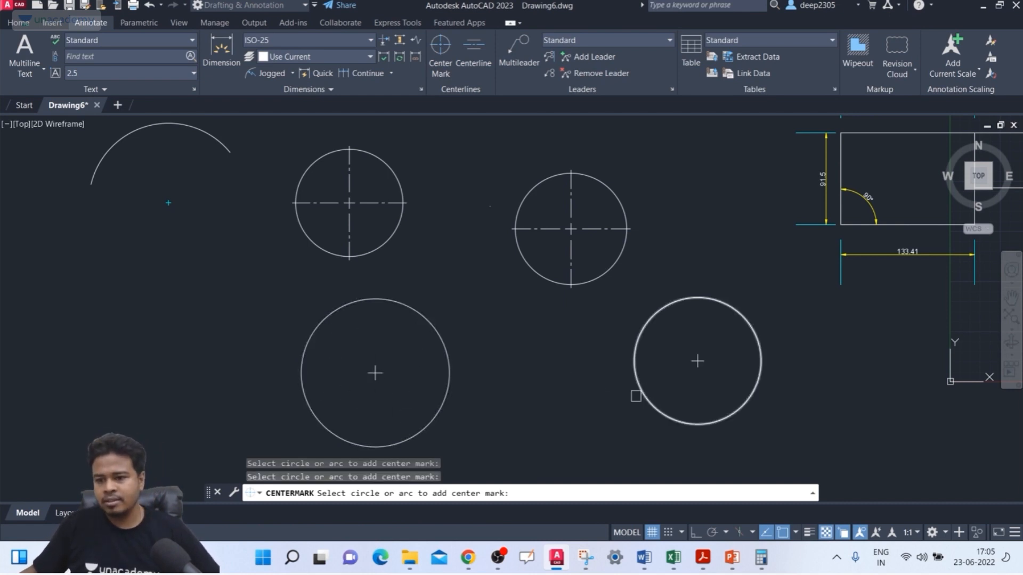
key(Escape)
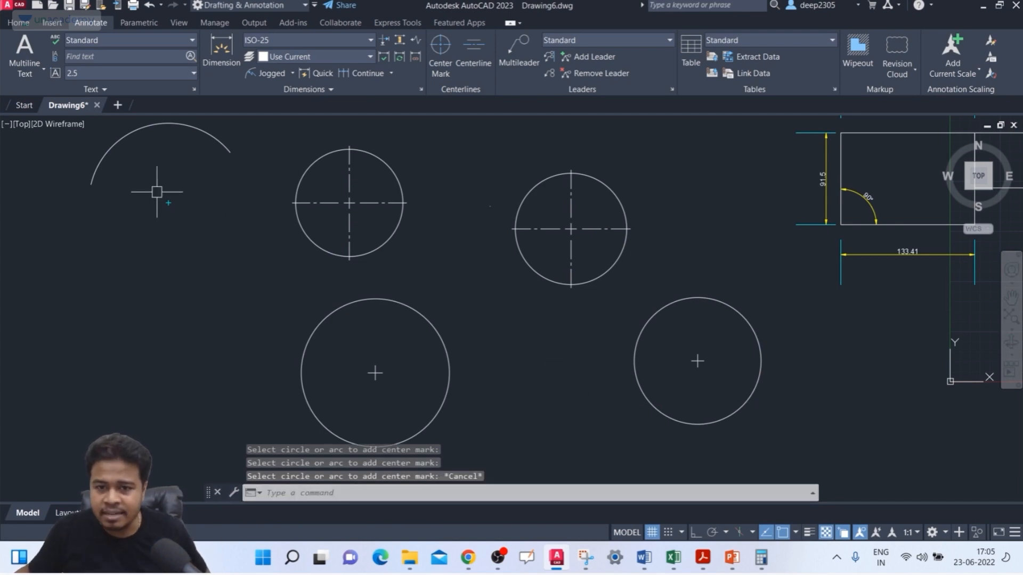
Step: Examine the arc's center mark and select the large lower circle's new center mark to compare them
scroll(179, 196, up, 4)
key(Escape)
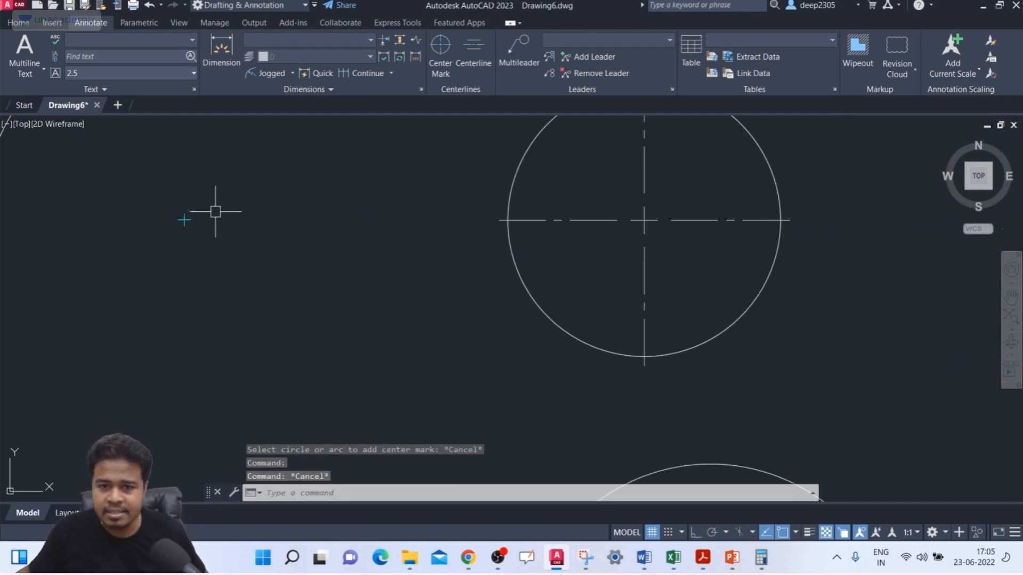
scroll(269, 242, down, 5)
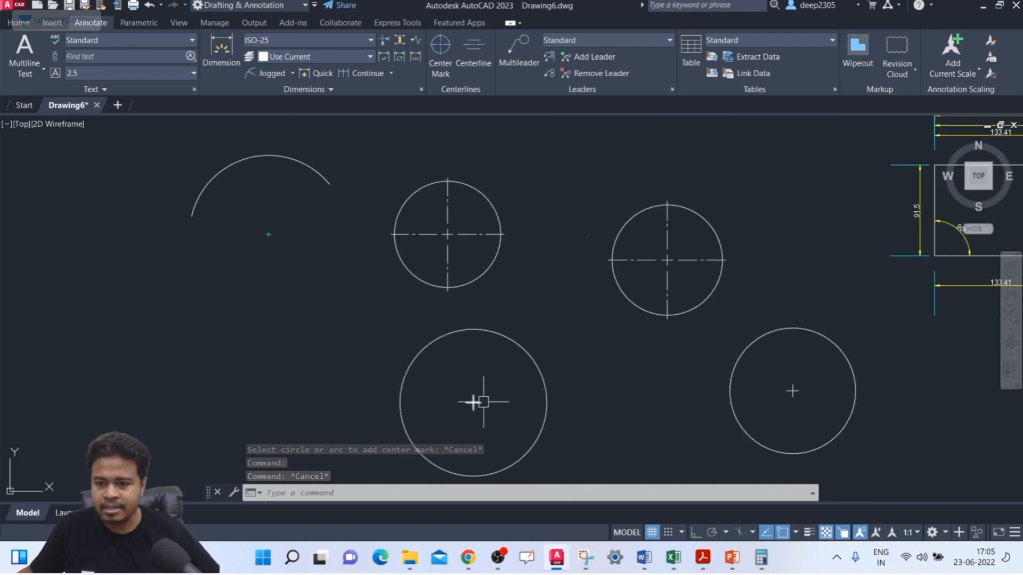
scroll(483, 413, up, 6)
click(430, 418)
scroll(447, 357, down, 2)
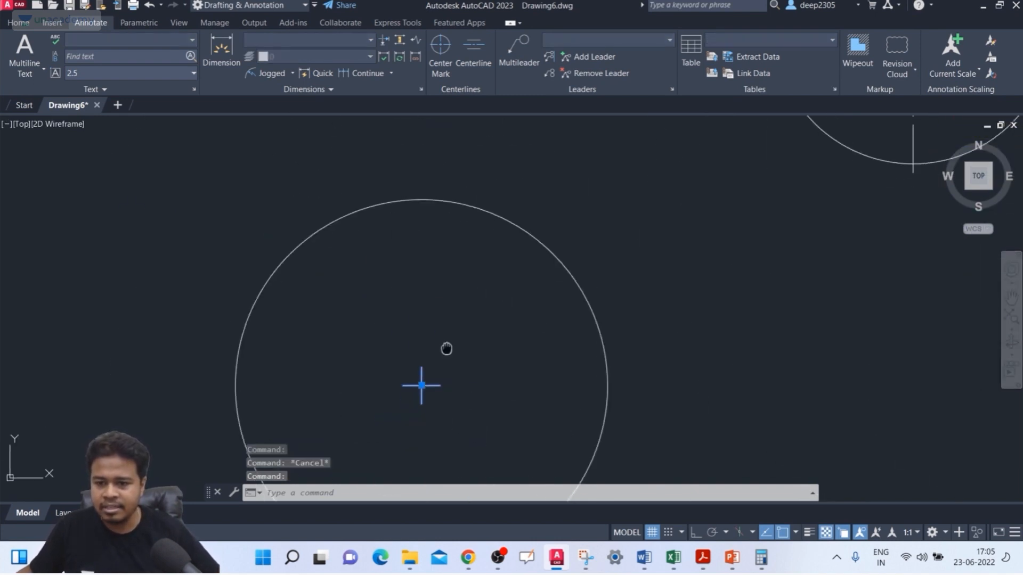
middle_drag(448, 347, 438, 282)
scroll(424, 307, down, 2)
scroll(424, 307, down, 2)
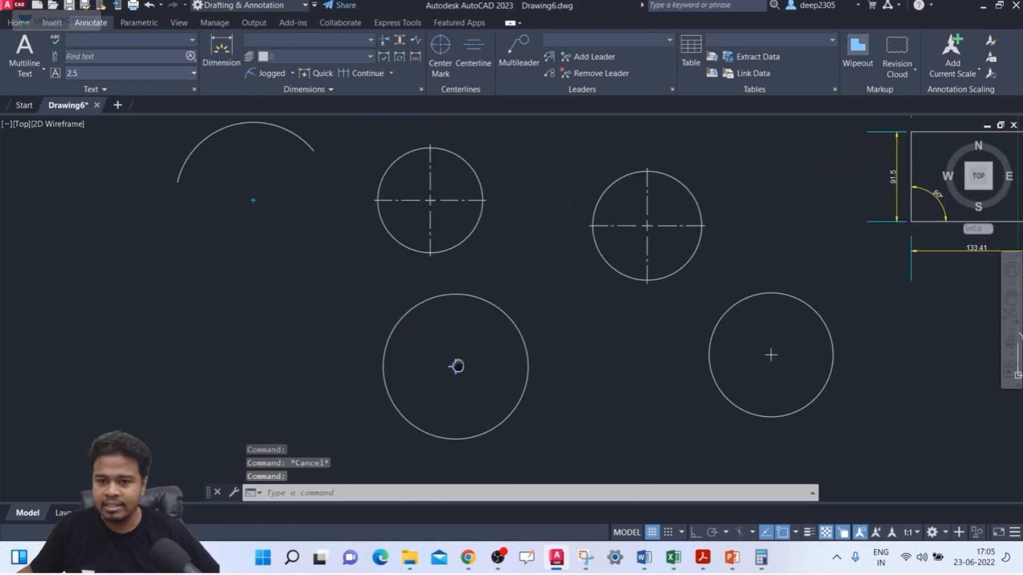
Step: Inspect the arc's center mark up close and compare it with the extended center mark of the neighbouring upper circle
scroll(271, 229, up, 3)
middle_drag(270, 221, 298, 281)
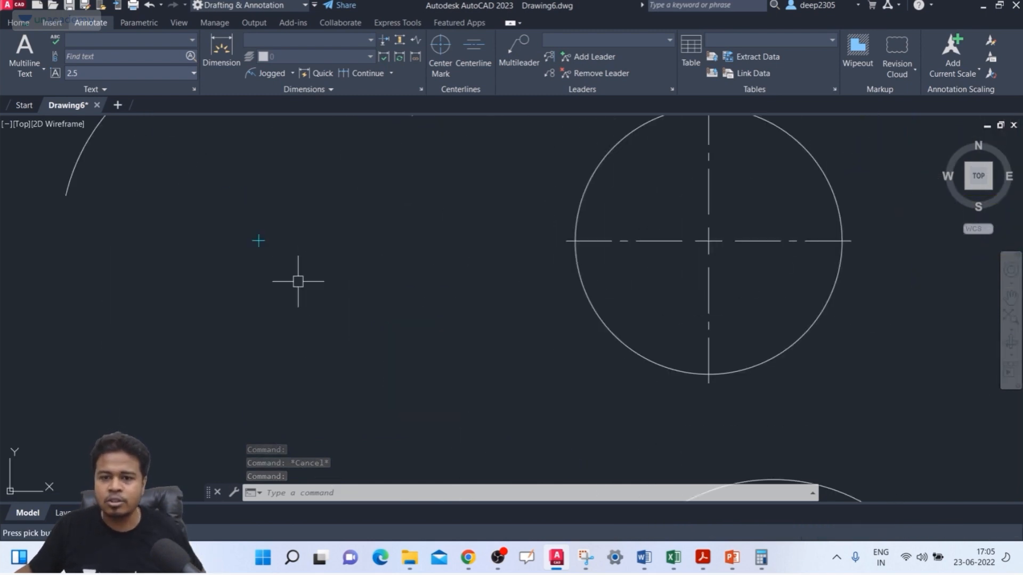
scroll(268, 242, up, 4)
click(261, 239)
key(Escape)
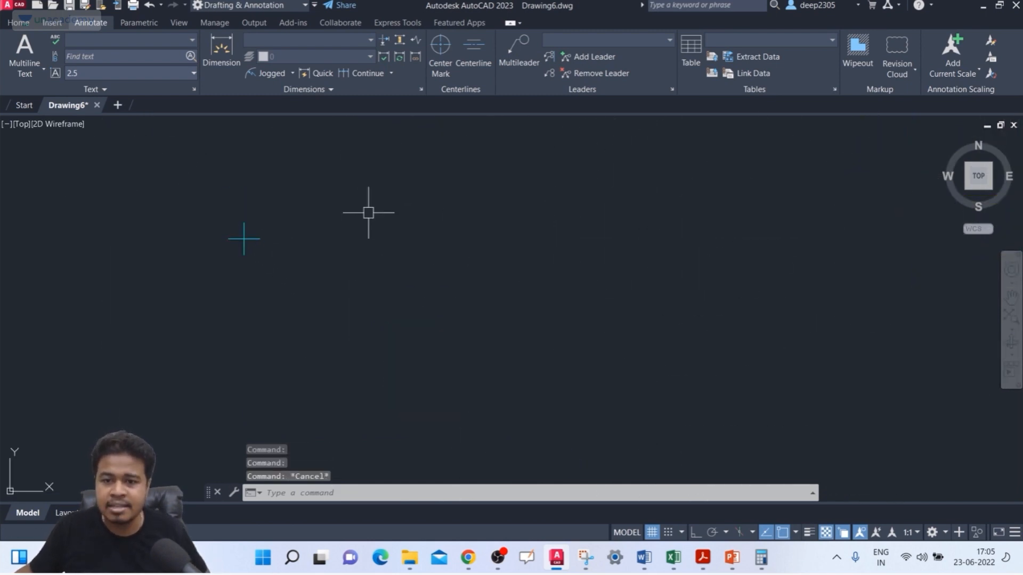
scroll(395, 213, down, 3)
middle_drag(395, 213, 219, 244)
click(607, 238)
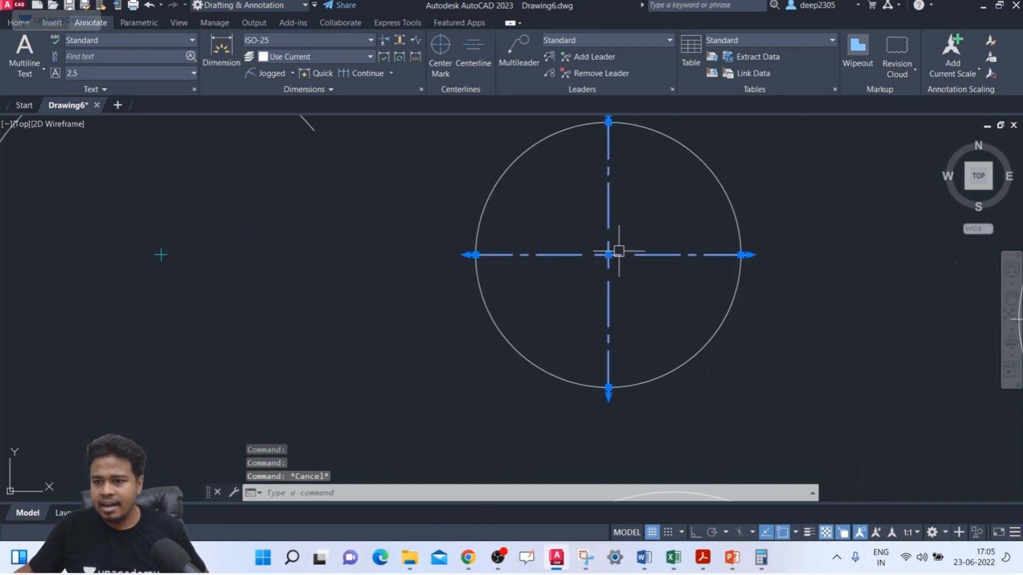
middle_drag(609, 269, 414, 308)
scroll(414, 308, down, 4)
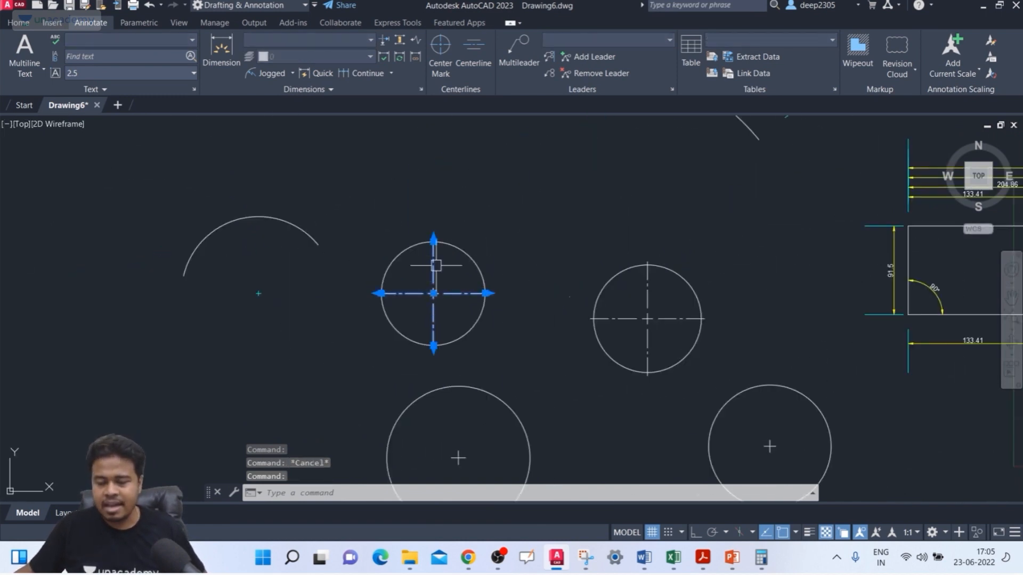
key(Escape)
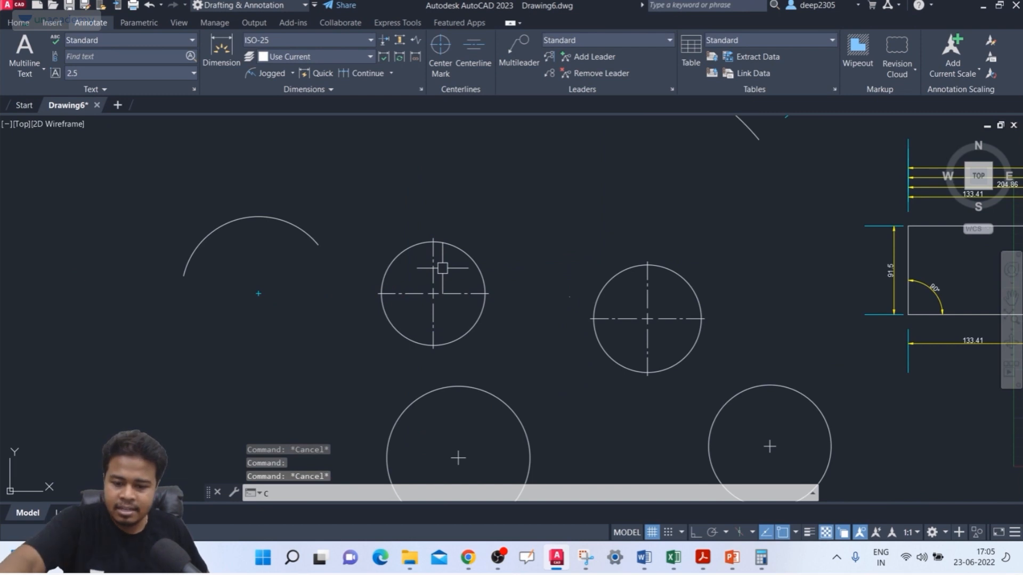
Step: Set the CENTERMARKEXE system variable to ON
text(CENTRE)
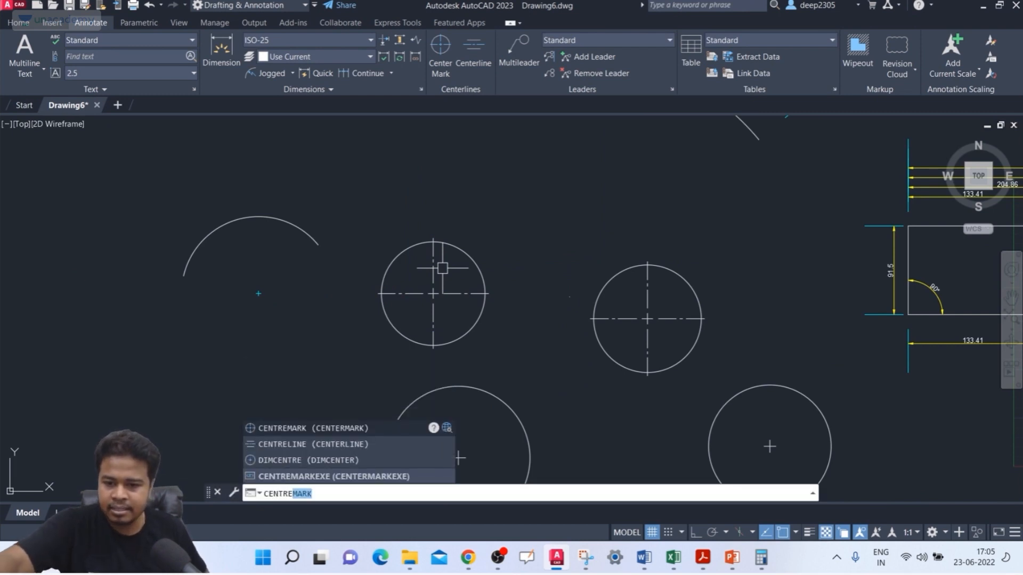
text(MARKEXE)
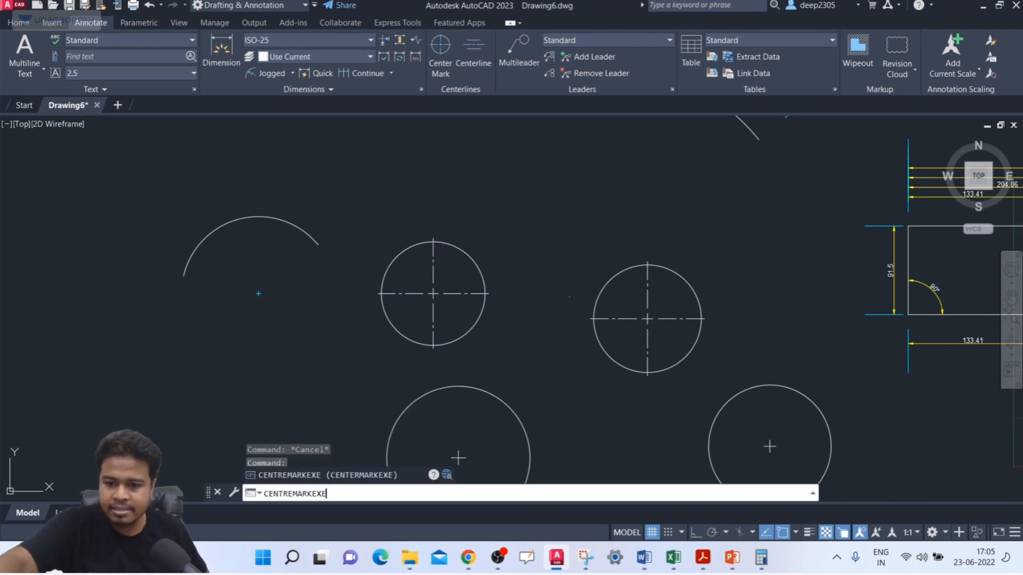
key(Return)
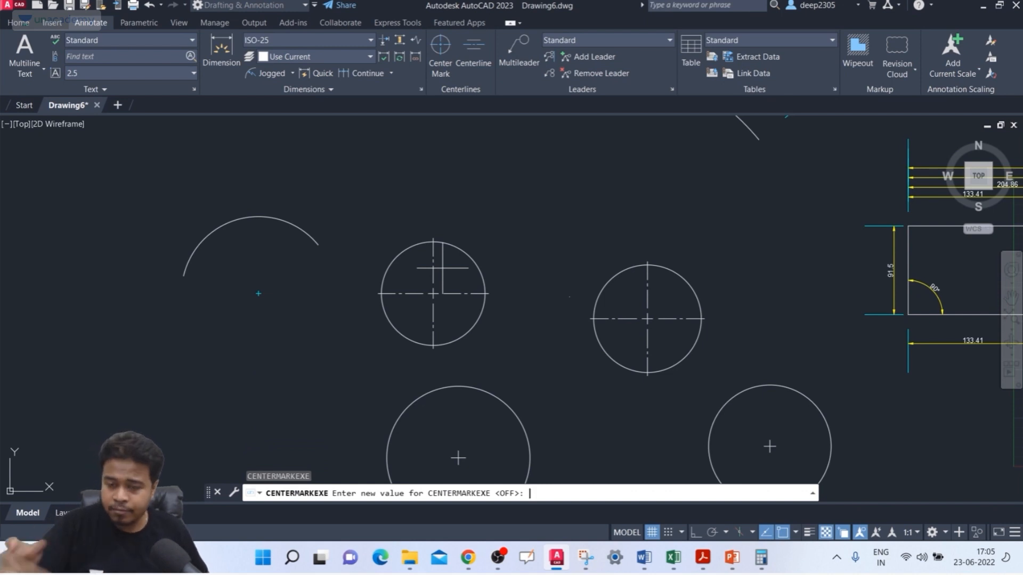
middle_drag(457, 336, 424, 292)
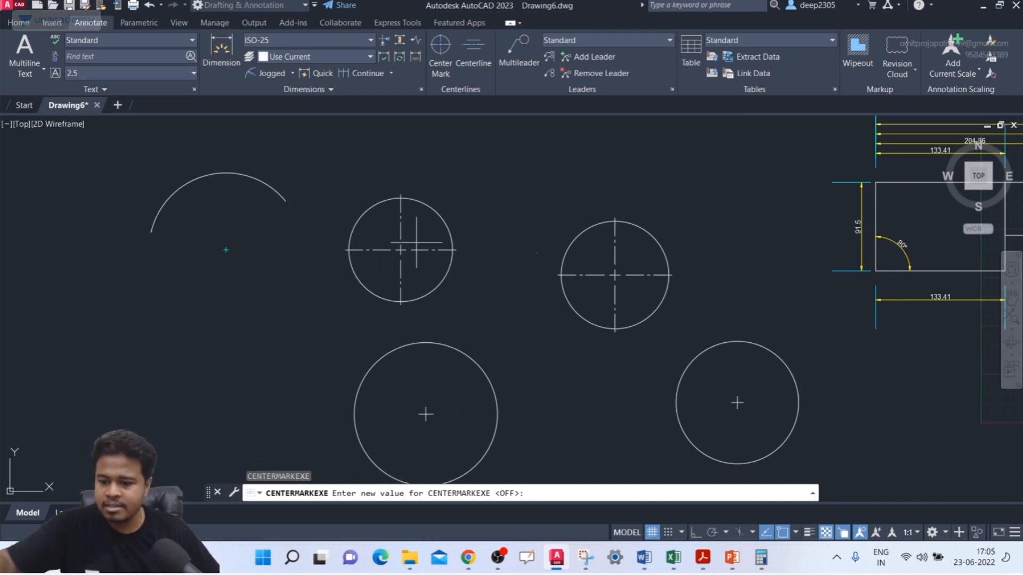
key(Return)
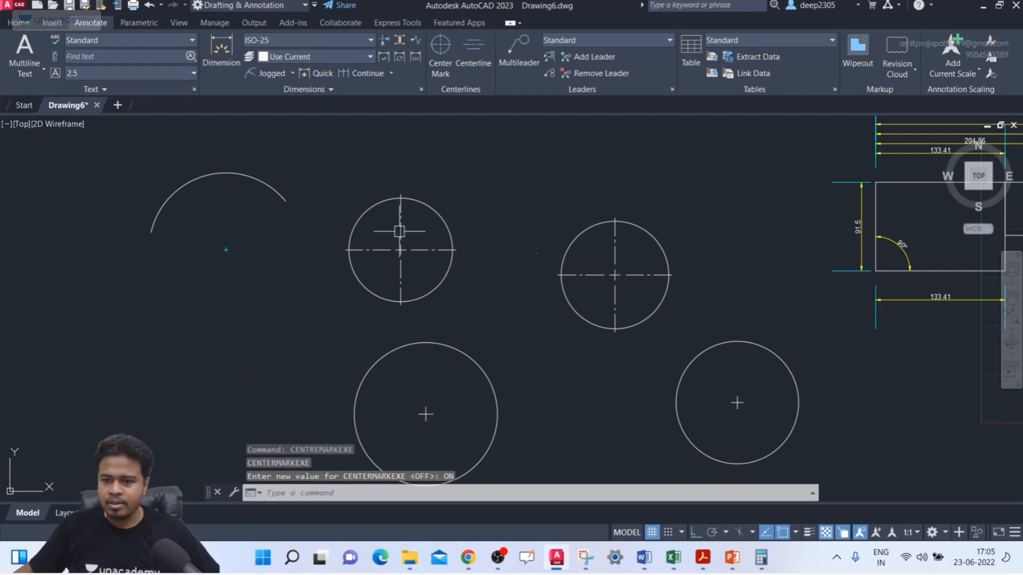
Step: Add a center mark with extension lines to the arc beside the upper circles
click(441, 53)
click(274, 190)
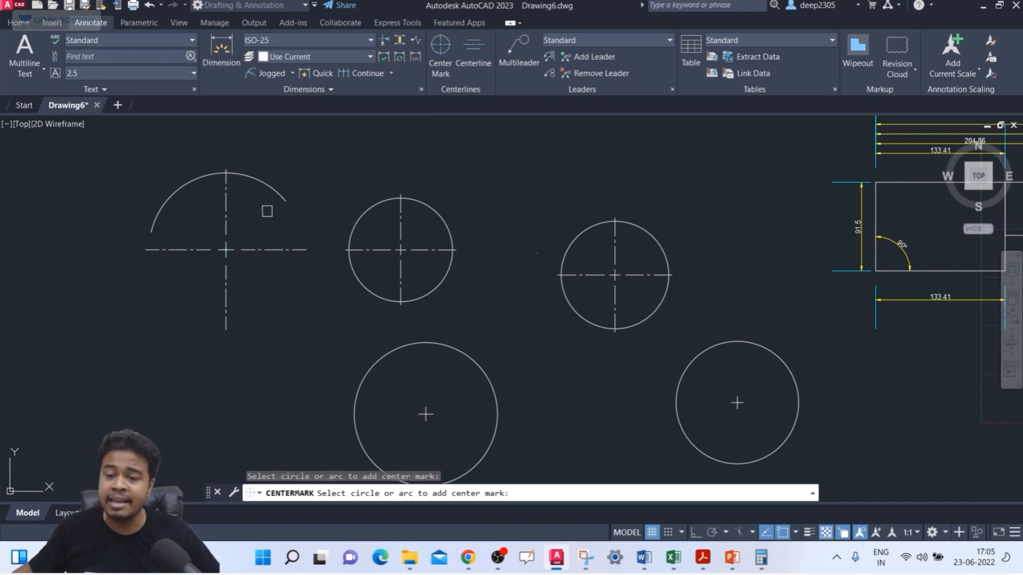
key(Escape)
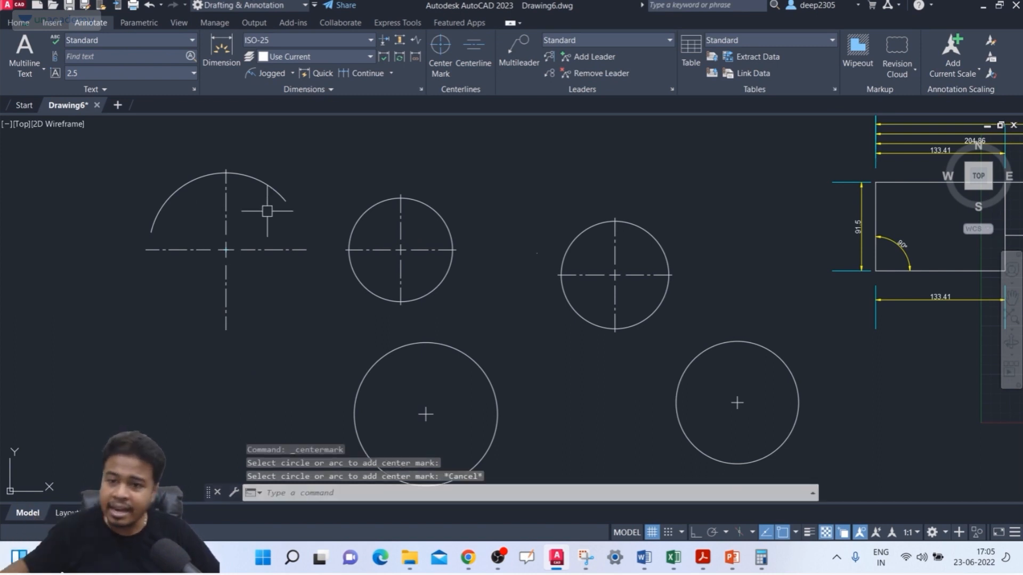
Step: Stretch the right and upper extension lines of the center mark on the circle next to the arc farther beyond the circle
click(426, 250)
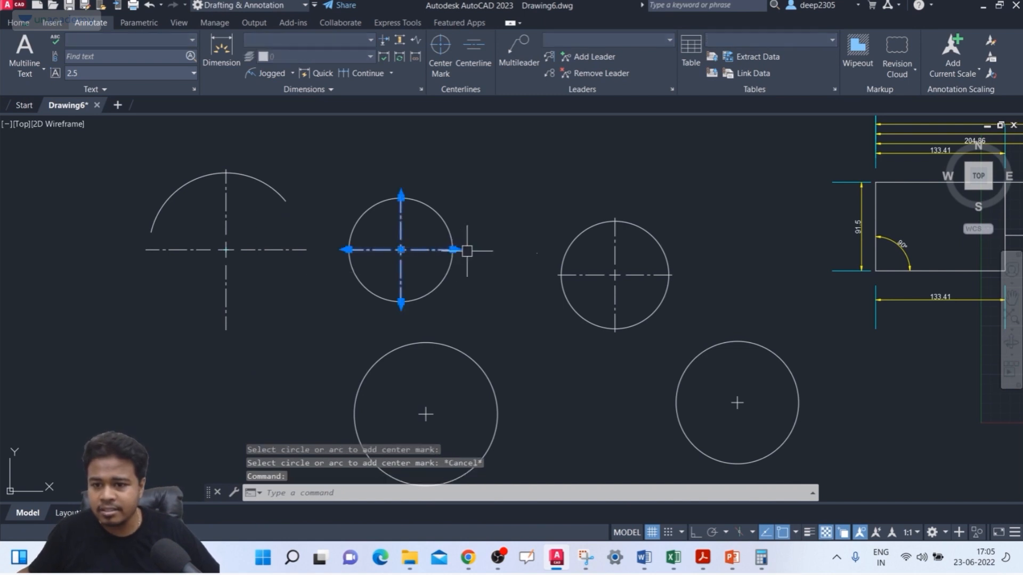
click(454, 249)
click(483, 246)
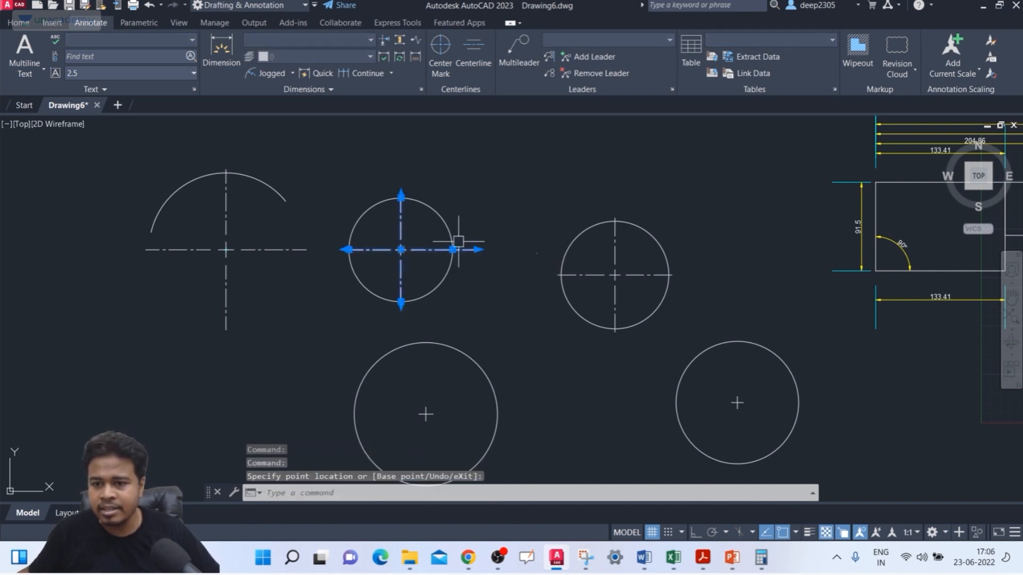
click(401, 196)
click(401, 163)
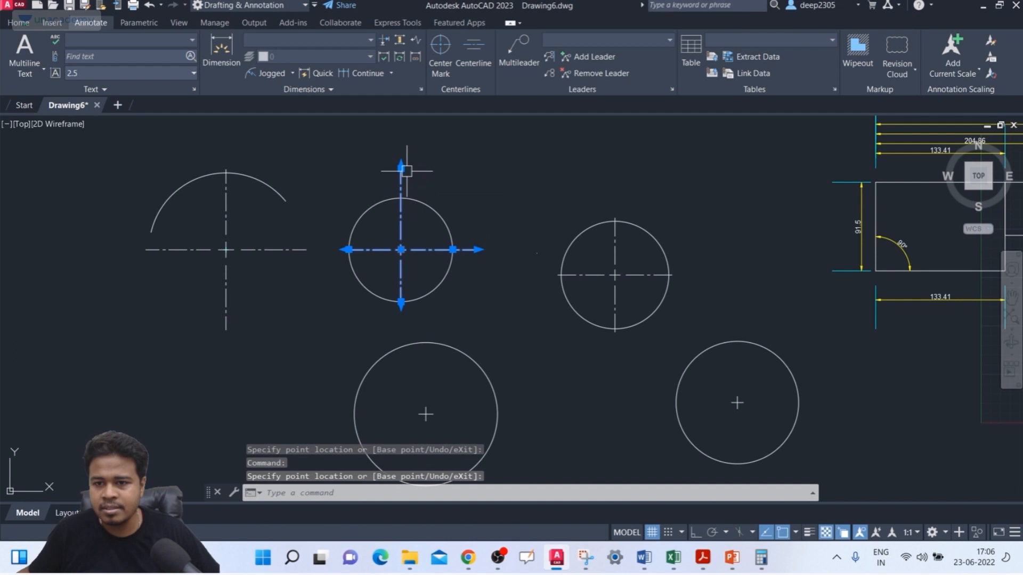
click(347, 250)
click(339, 250)
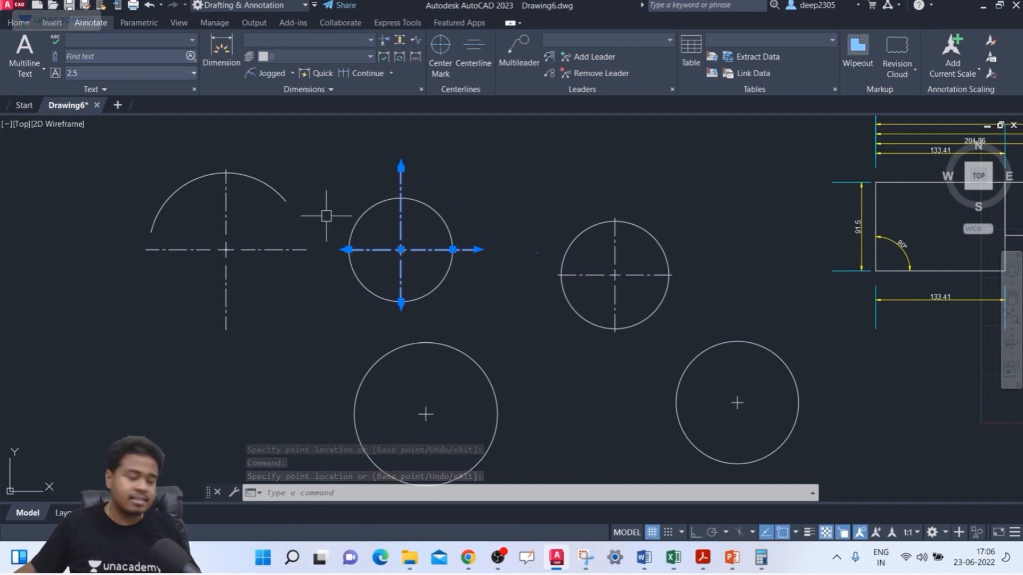
key(Escape)
key(Escape)
key(Escape)
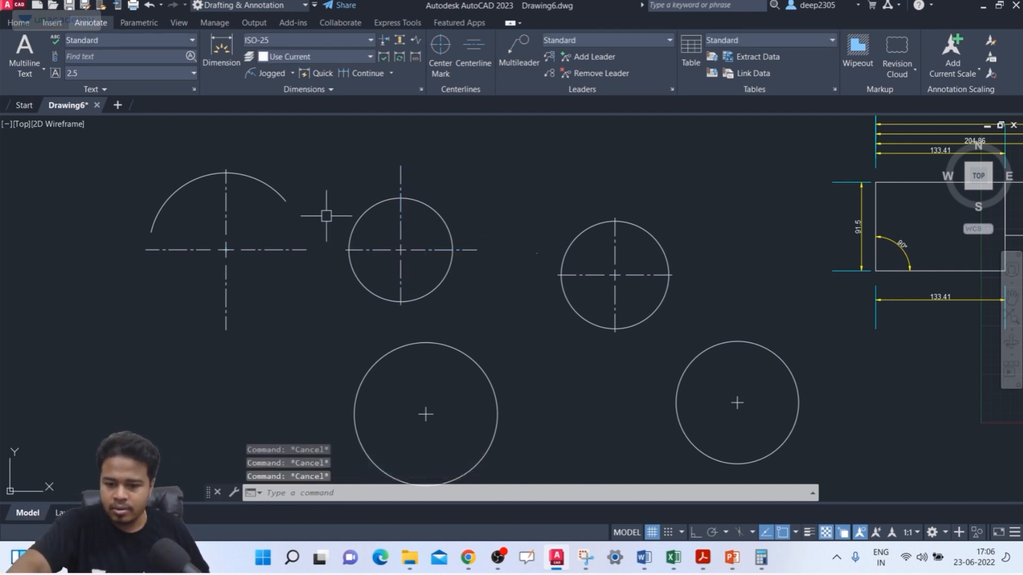
Step: Set the CENTERMARKEXE system variable to OFF
text(CENTRE)
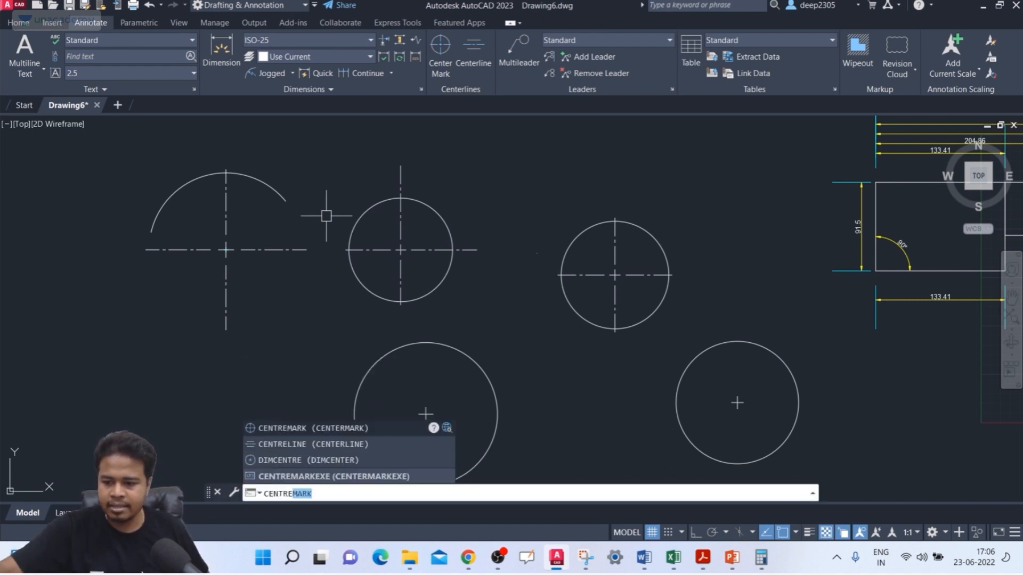
text(MARKEXE)
key(Return)
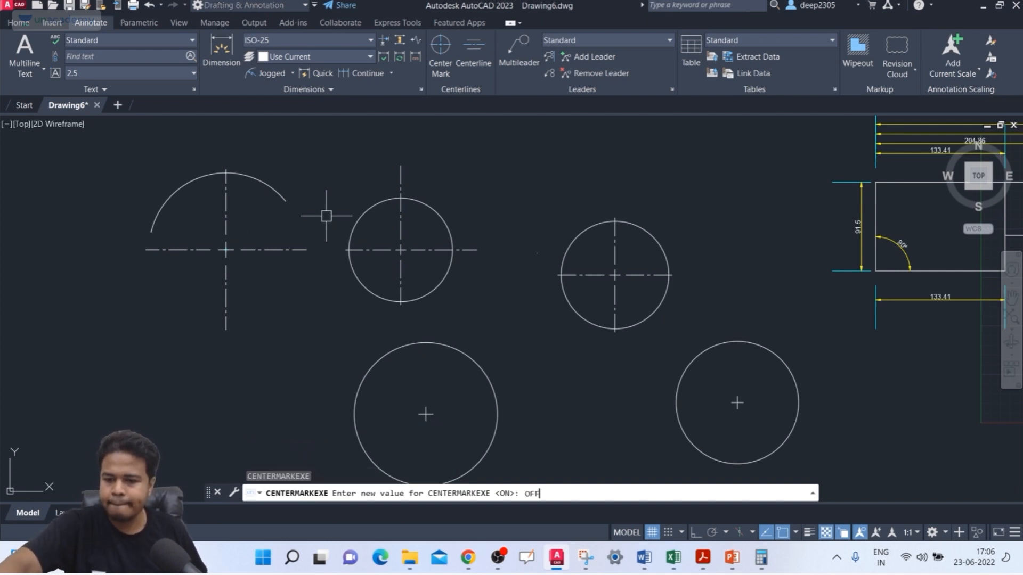
key(Return)
key(Escape)
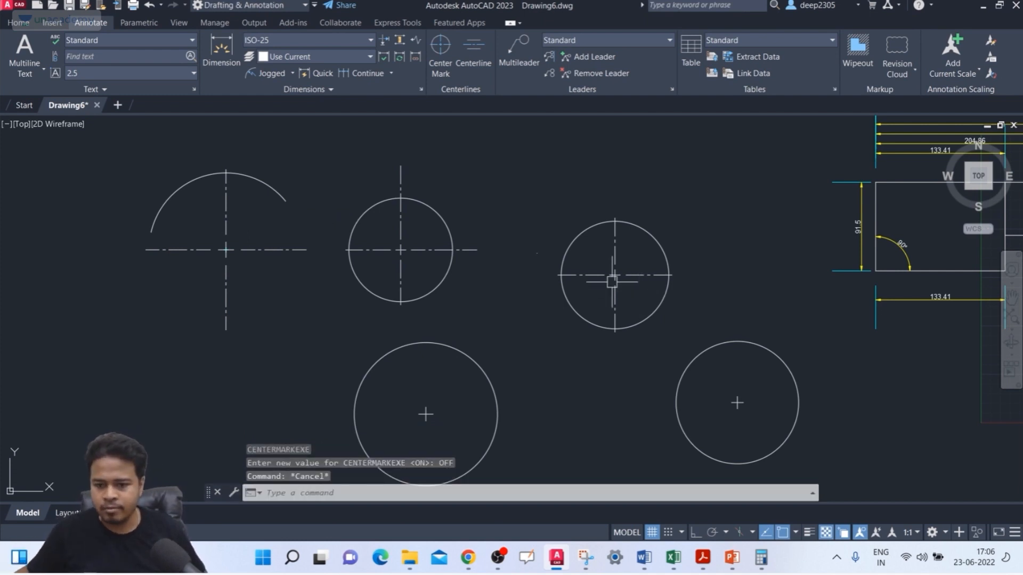
Step: Select the center marks of the two lower circles to examine their grips without extension lines
middle_drag(612, 283, 547, 215)
click(693, 310)
click(661, 344)
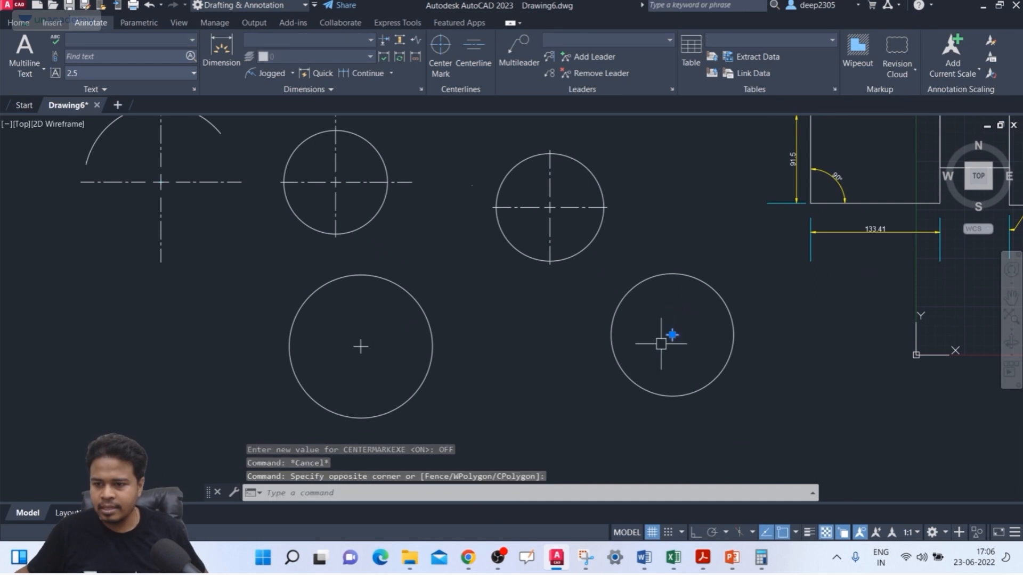
click(382, 325)
click(350, 361)
click(352, 359)
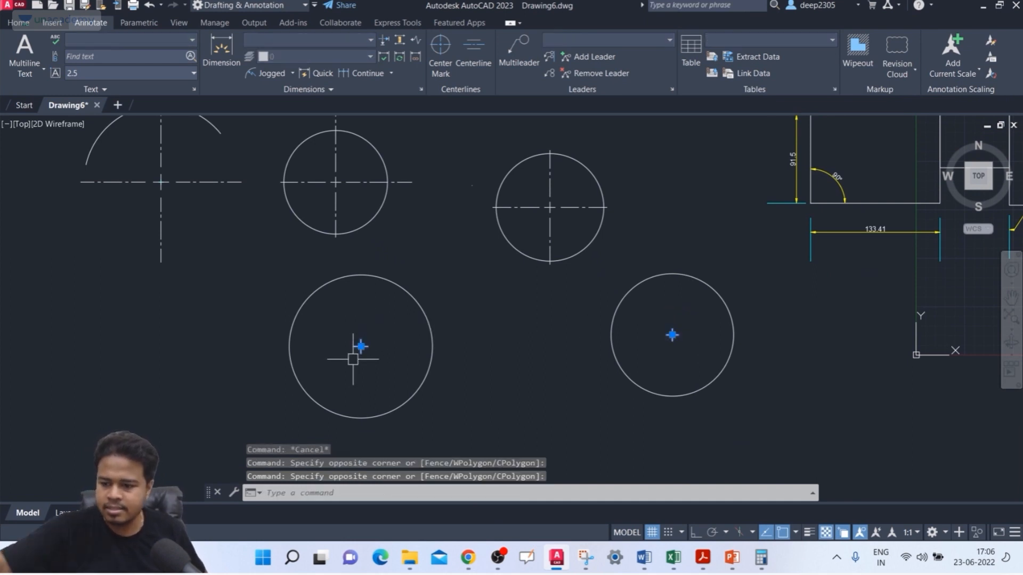
key(Escape)
Step: Draw a new circle in the empty area to the lower left of the existing circles
text(c)
key(Return)
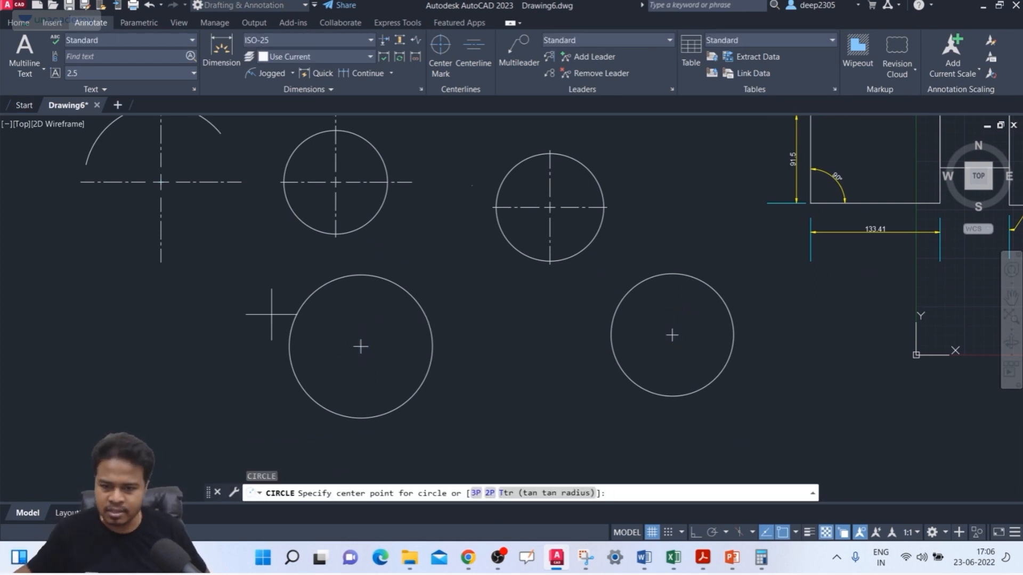
click(121, 412)
click(176, 441)
middle_drag(237, 336, 247, 301)
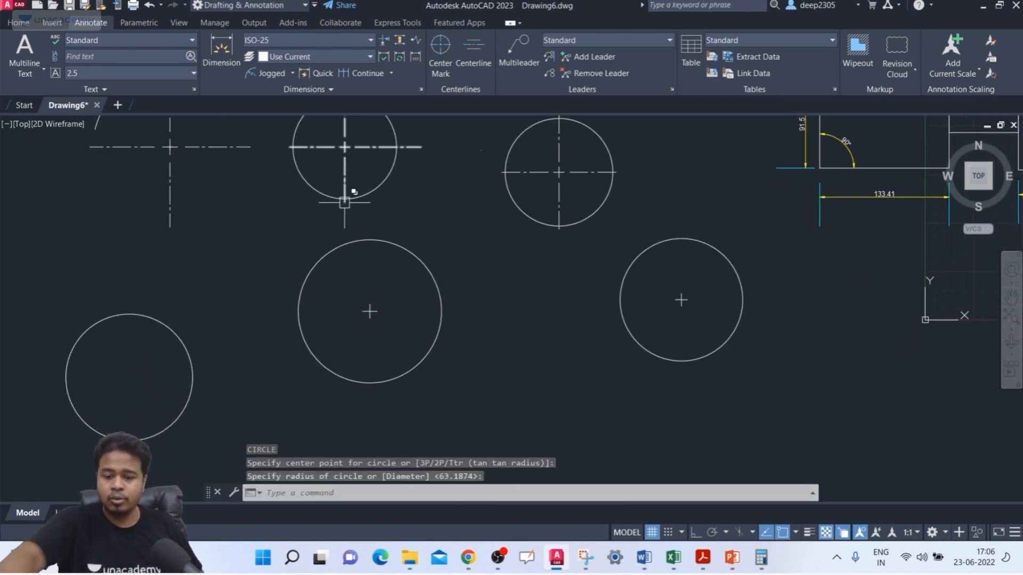
Step: Set the center mark size of the ISO-25 dimension style to 10
text(d)
key(Return)
click(367, 216)
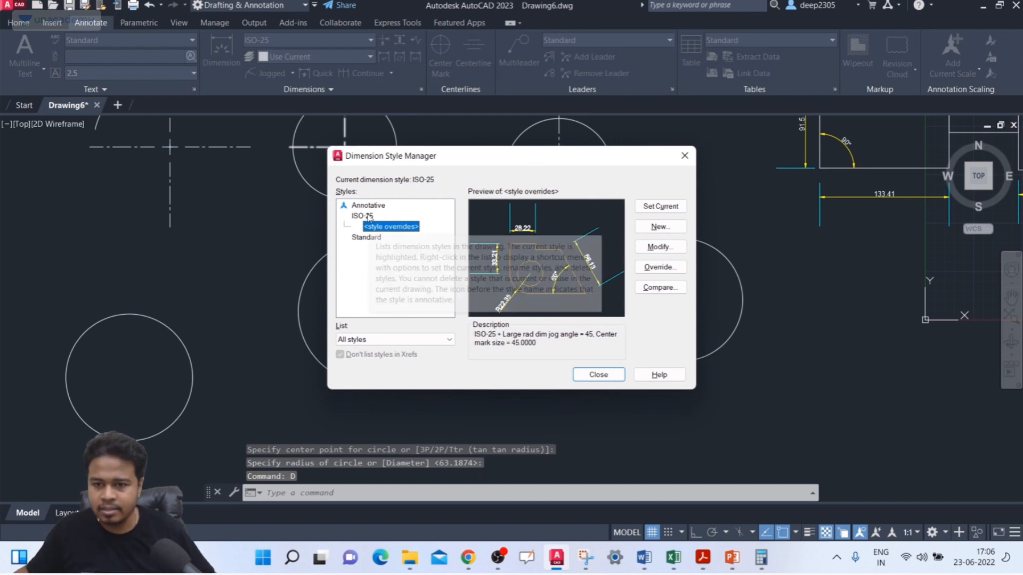
click(666, 251)
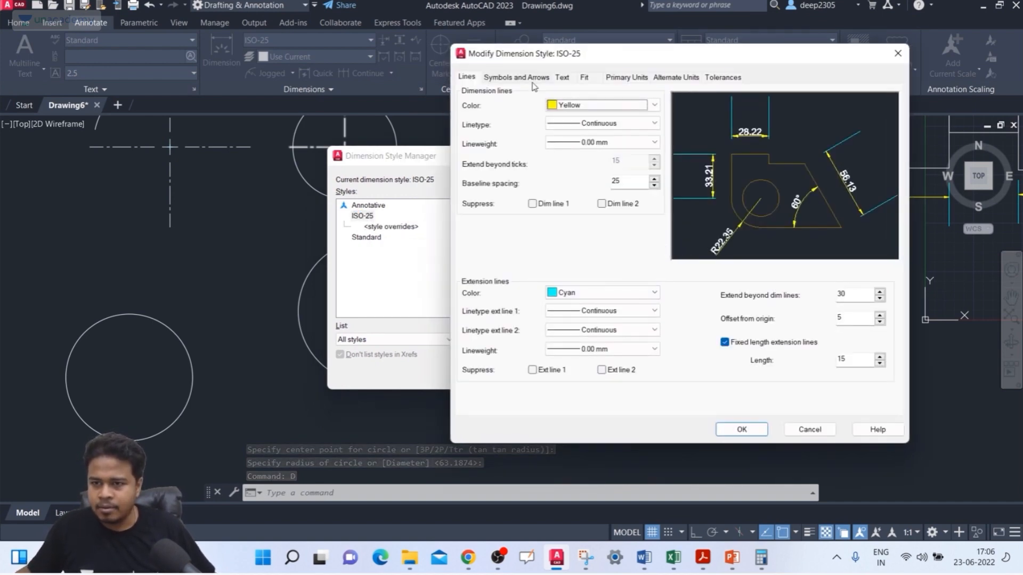
click(525, 78)
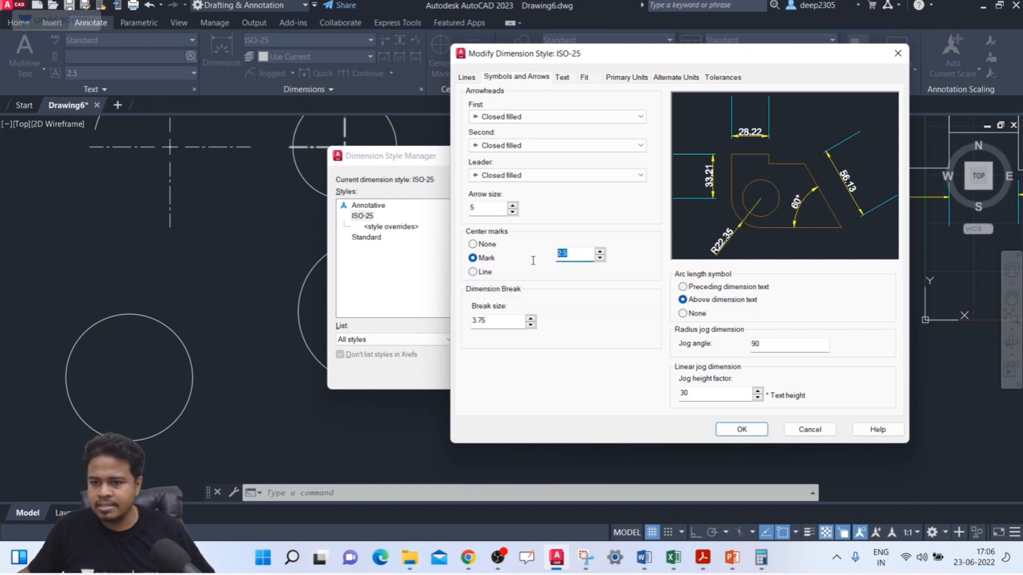
text(10)
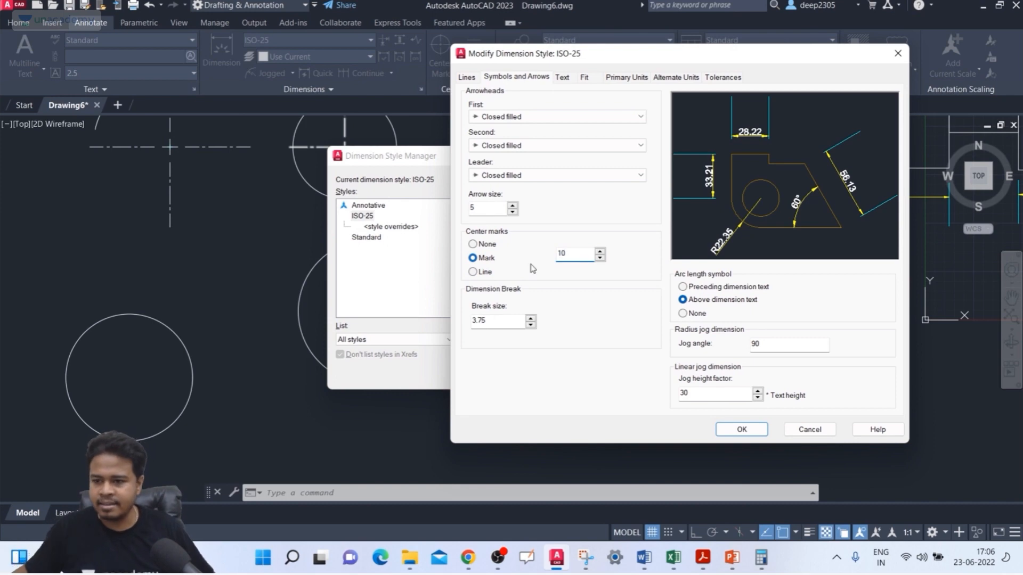
click(742, 429)
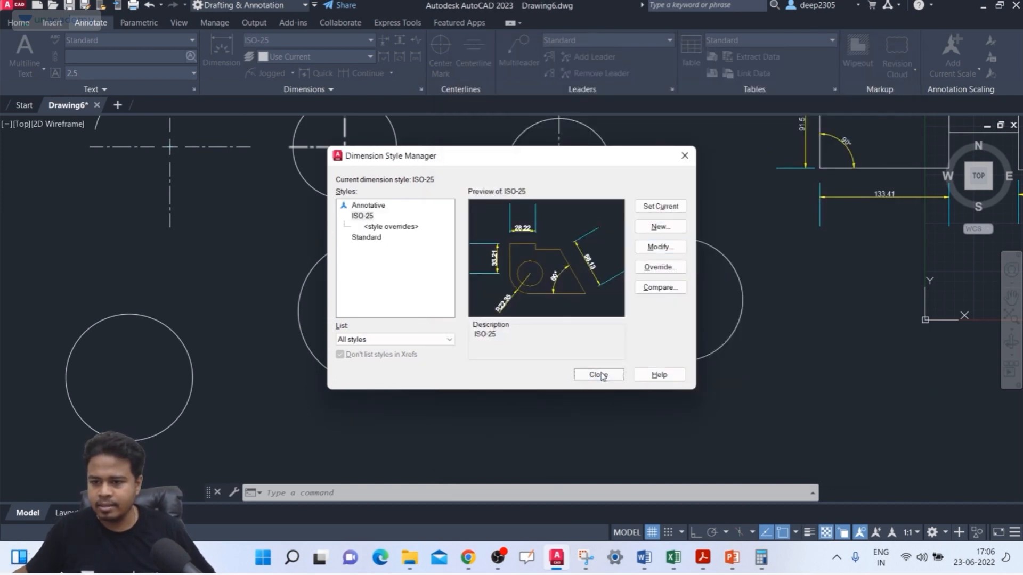
click(598, 373)
Step: Add a center mark to the new lower-left circle with the Center Mark tool
middle_drag(463, 356, 535, 338)
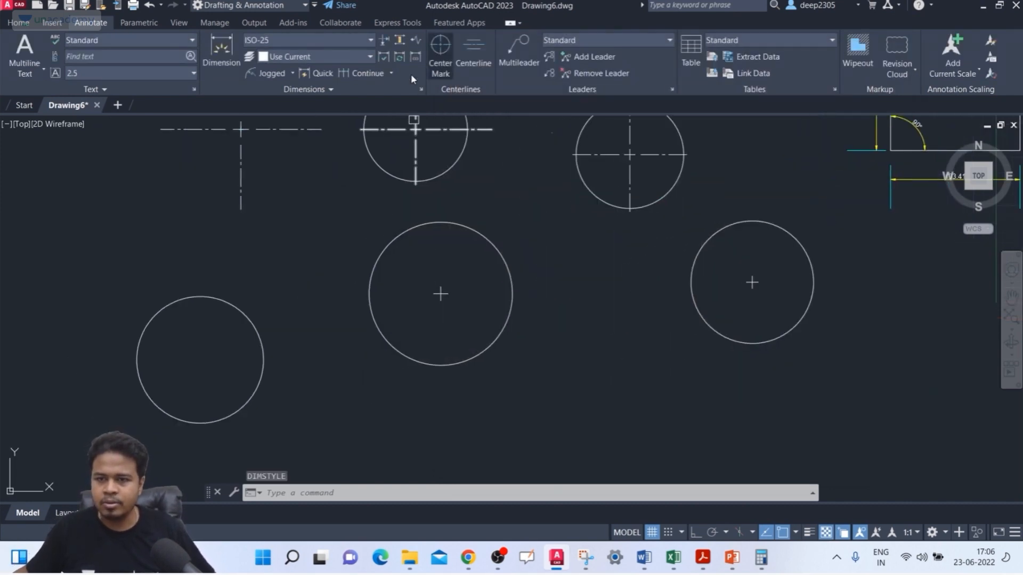
click(440, 51)
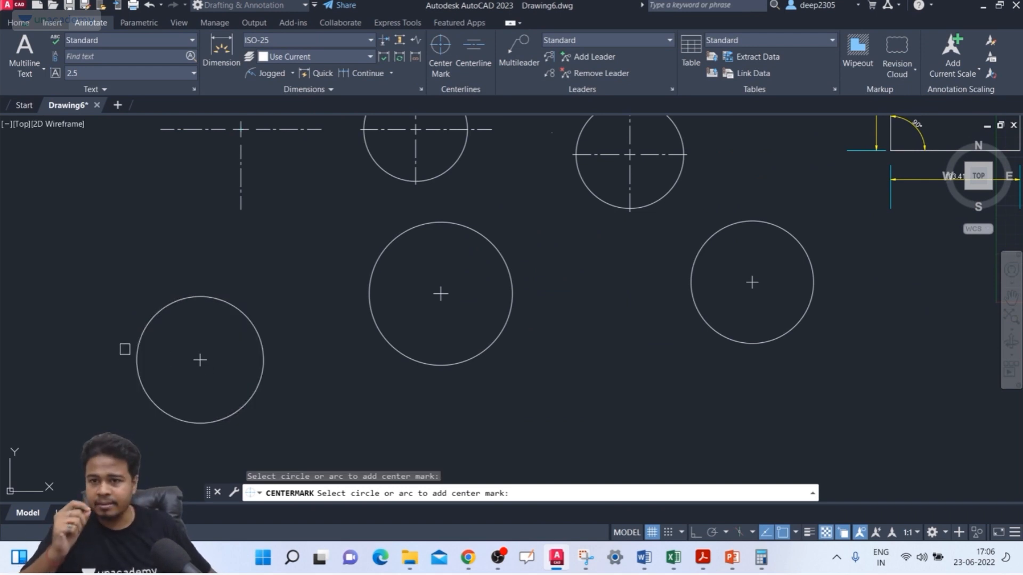
key(Escape)
key(Escape)
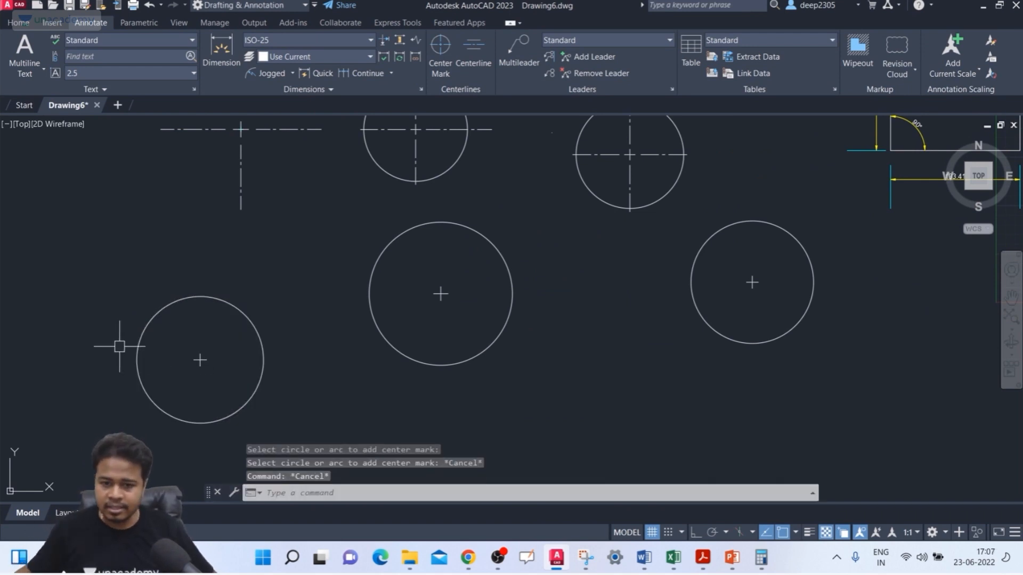
Step: Delete the center mark from the lower-left circle
click(204, 346)
click(183, 375)
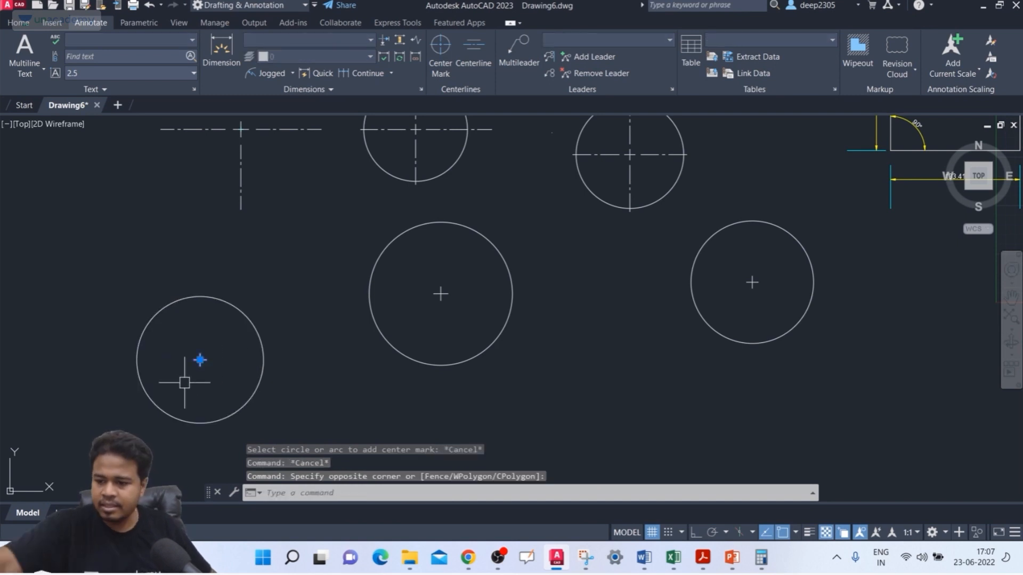
key(Delete)
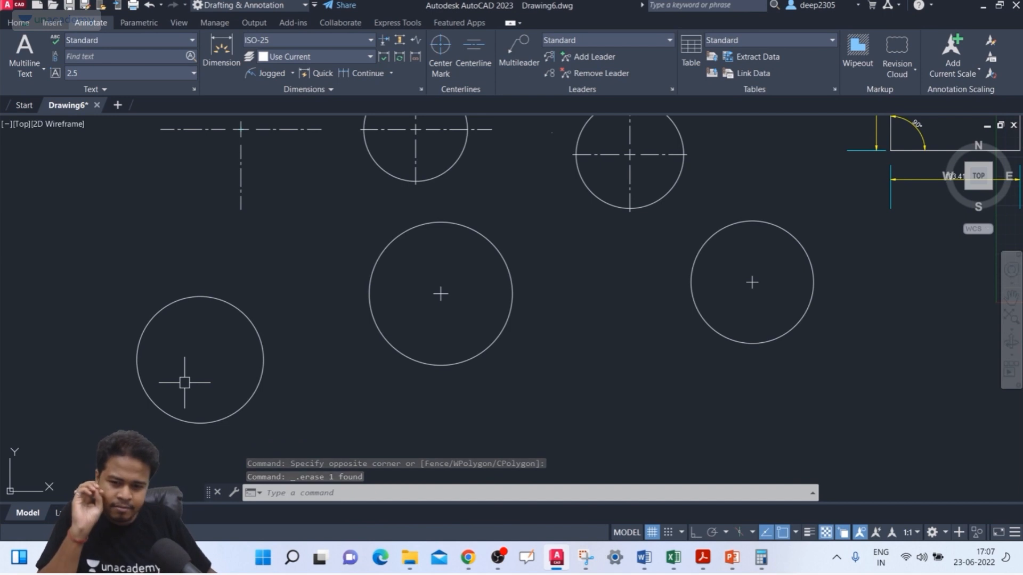
Step: Mark the center of the lower-left circle with the DIMCENTER command
text(DCE)
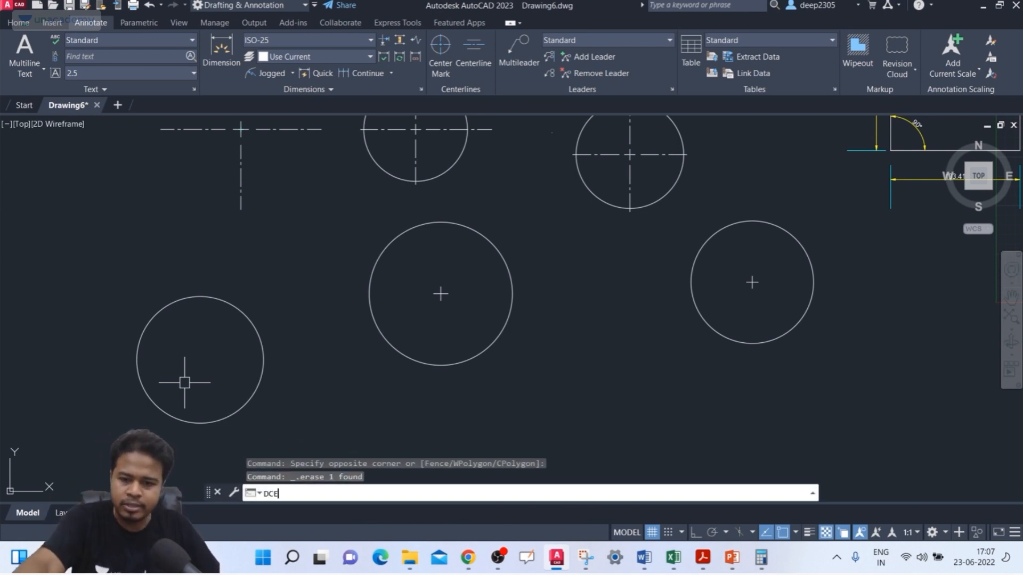
key(Return)
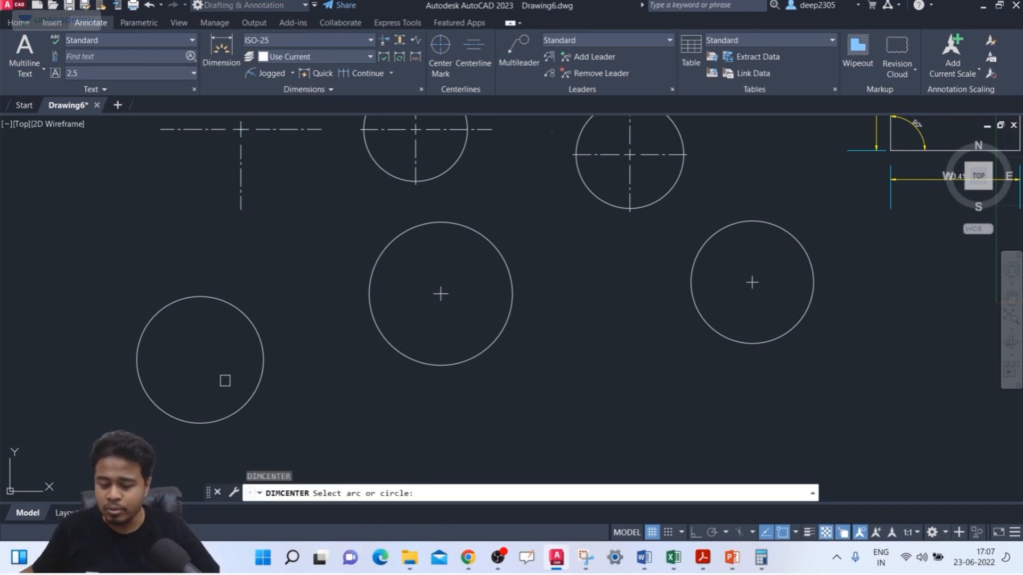
click(238, 311)
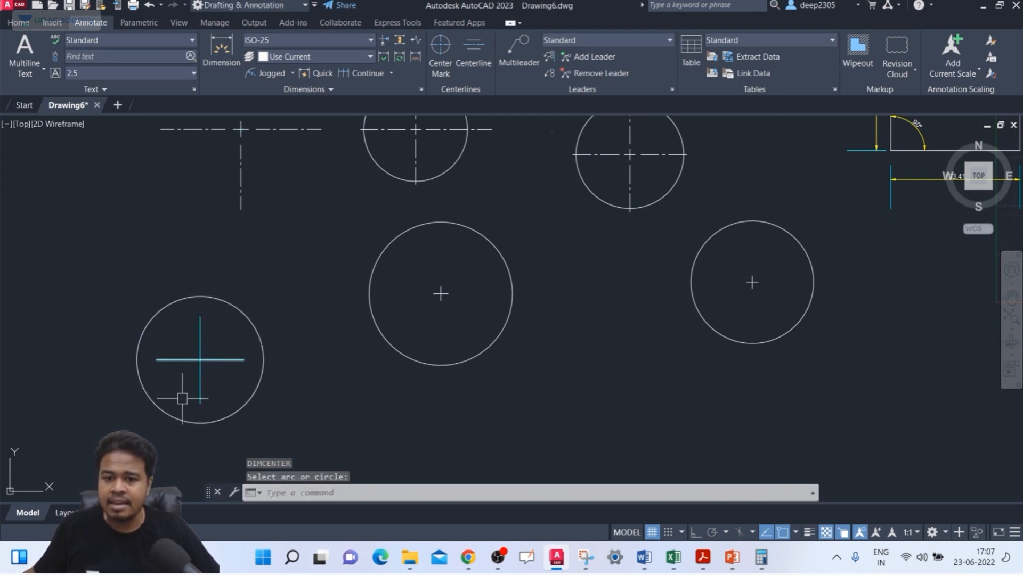
middle_drag(294, 310, 281, 308)
scroll(277, 301, down, 2)
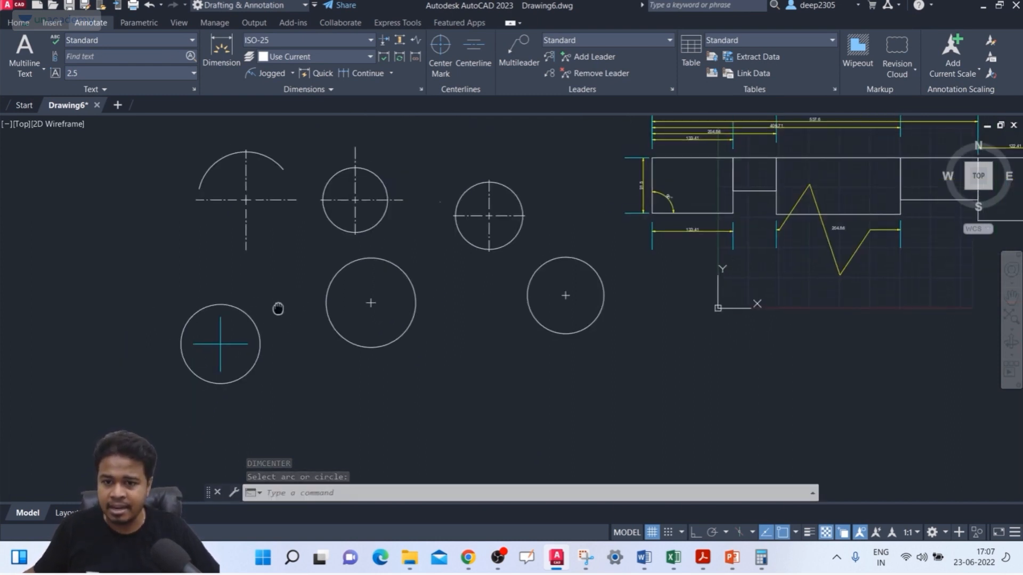
key(Escape)
key(Escape)
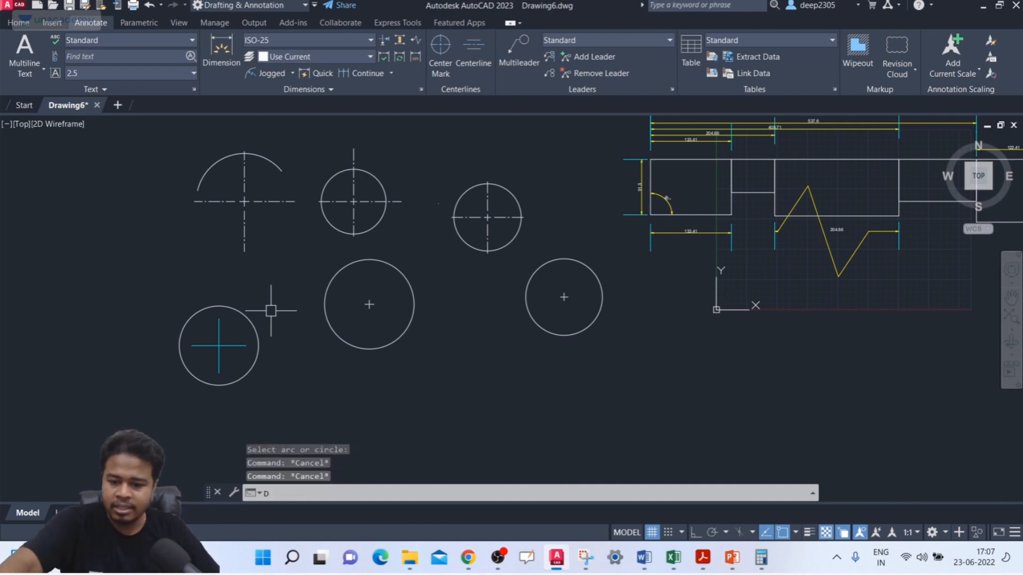
Step: Check the center mark type and size in the symbols and arrows settings of the ISO-25 dimension style
key(Return)
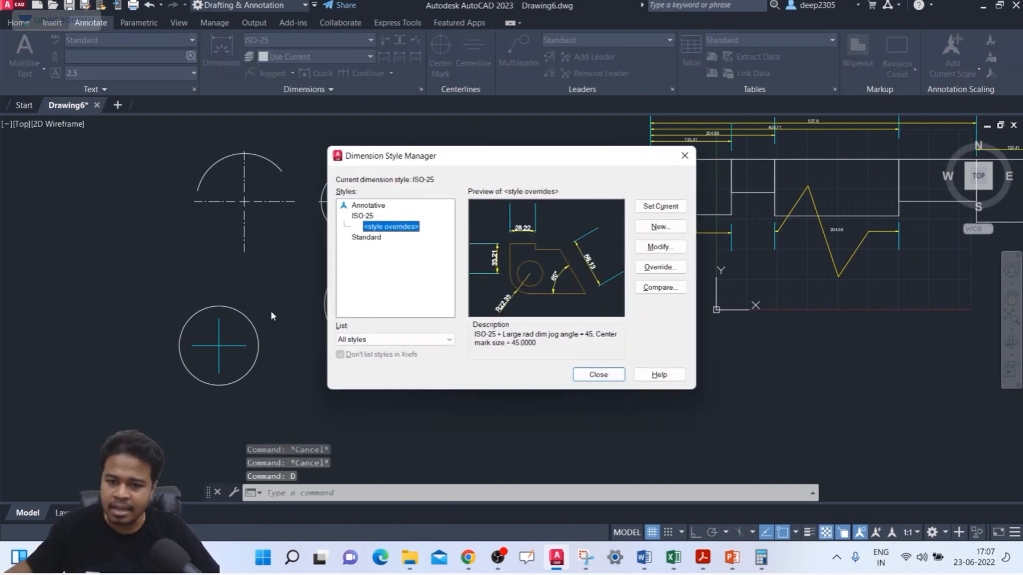
click(365, 216)
click(669, 250)
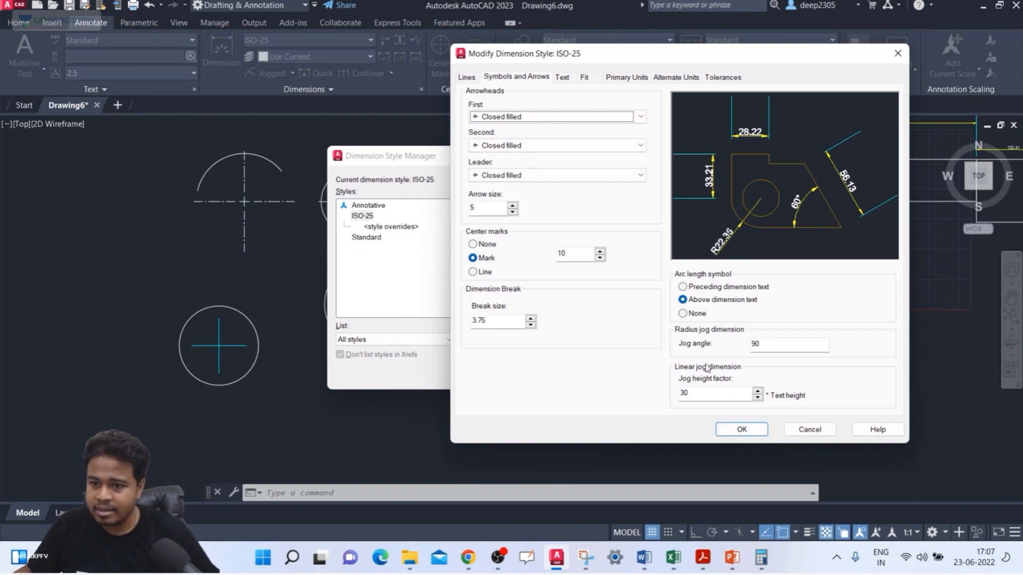
click(755, 432)
click(599, 378)
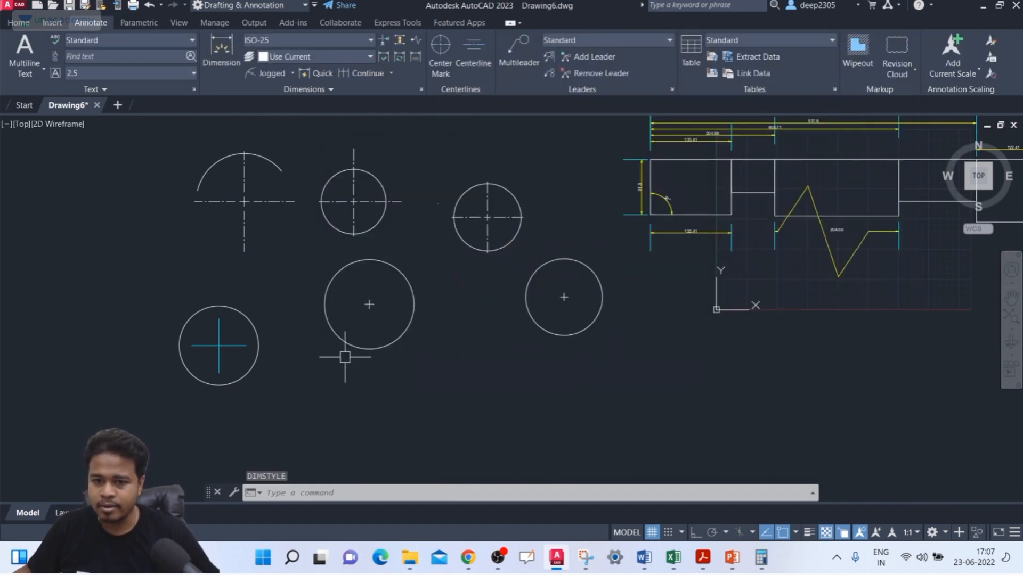
Step: Set the DIMCEN system variable to 10
middle_drag(344, 347, 377, 334)
text(IMCEN)
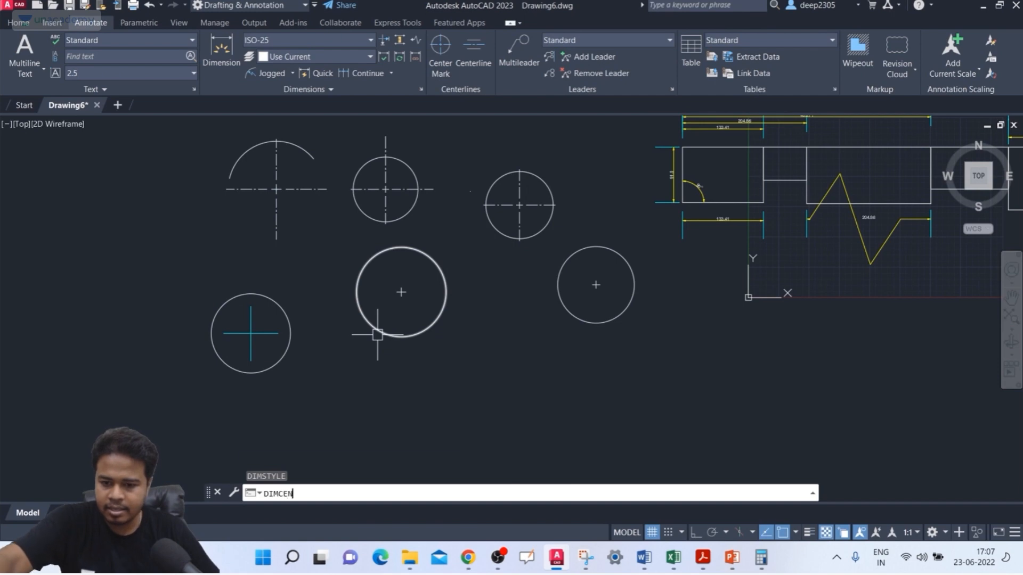
key(Return)
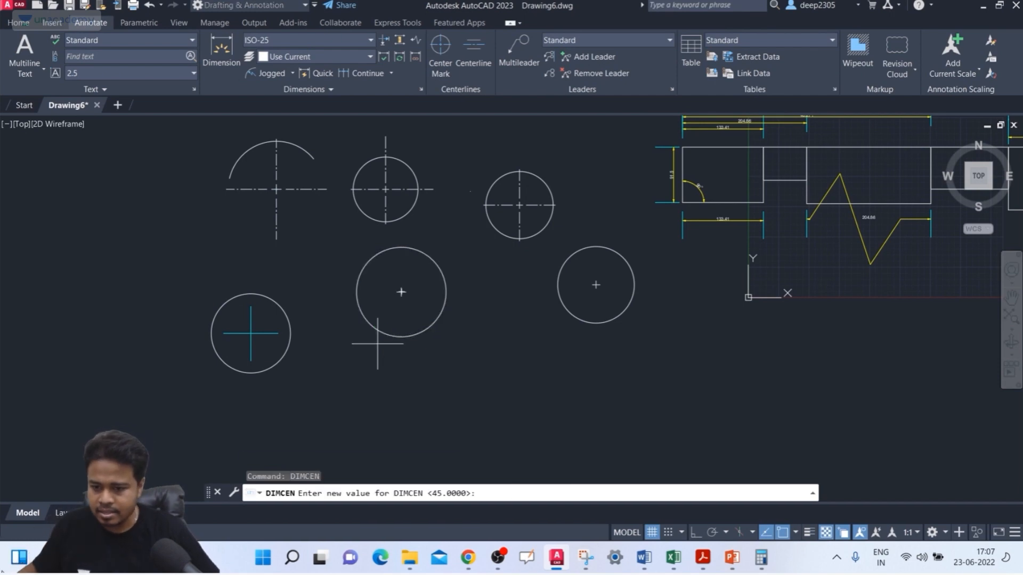
key(Return)
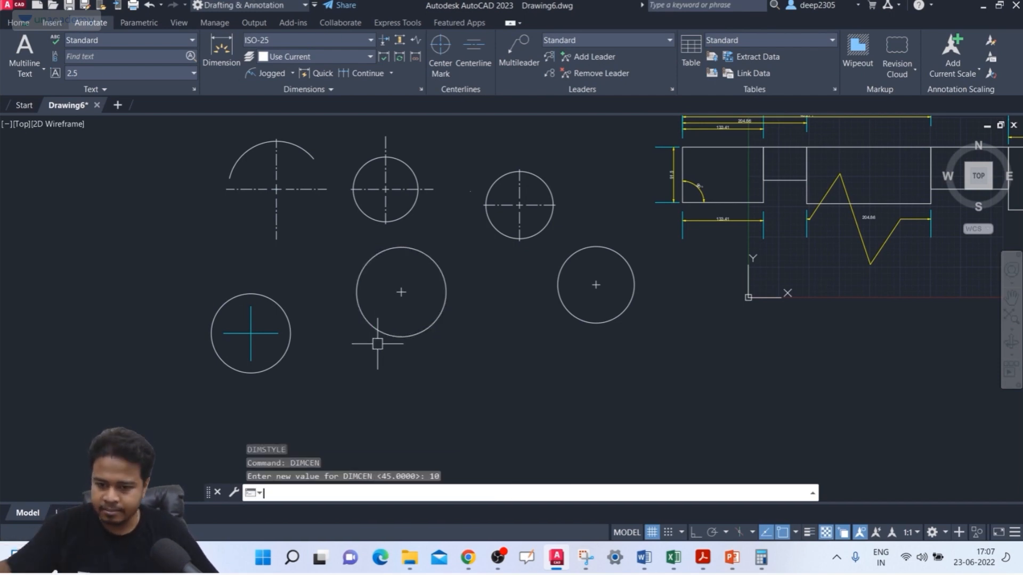
key(Escape)
key(Escape)
key(Escape)
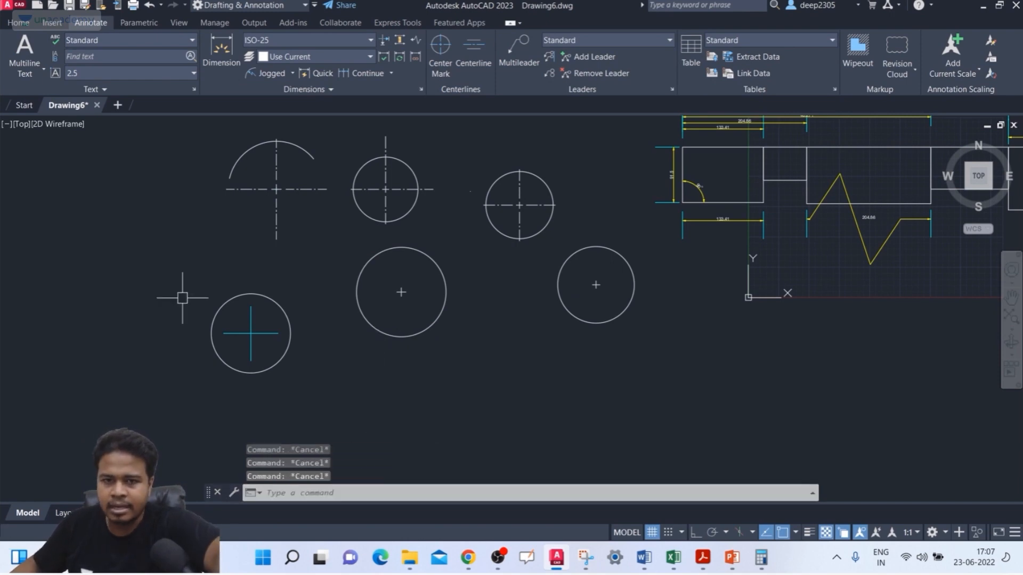
Step: Draw three circles around the existing ones: lower middle with radius about 99, lower right with radius about 84, and one at the far left
text(c)
key(Return)
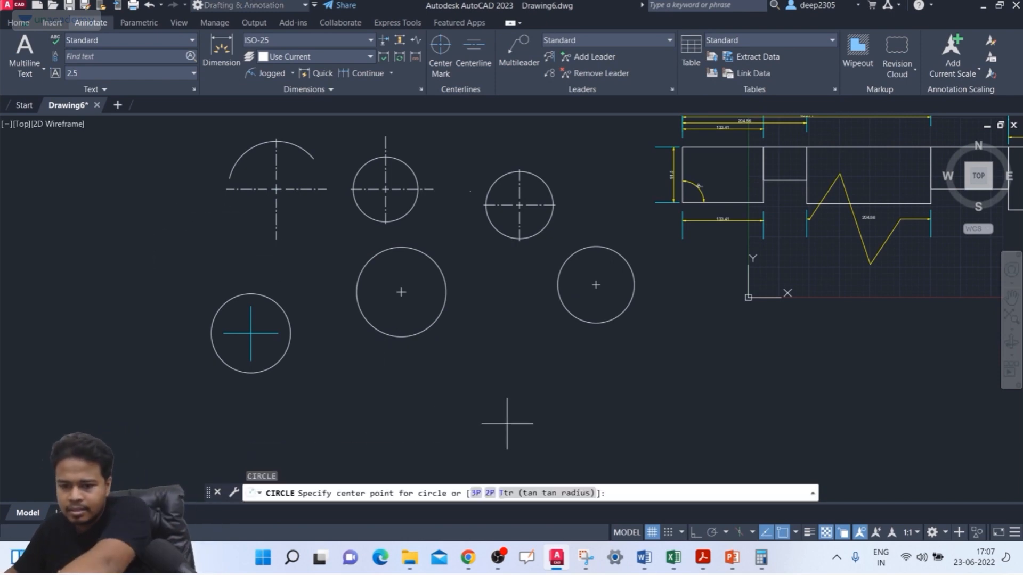
click(526, 420)
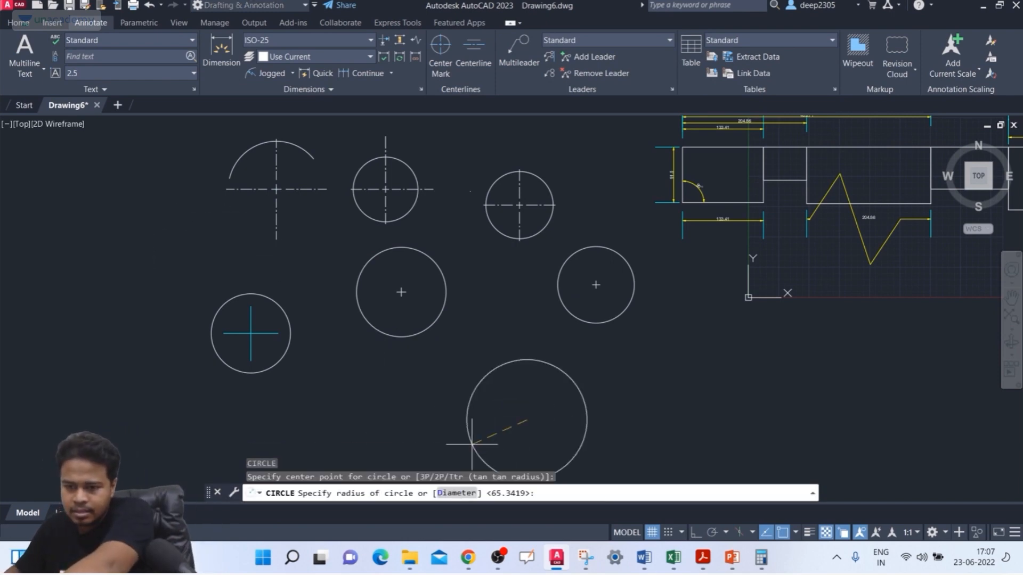
click(719, 429)
key(Return)
click(29, 354)
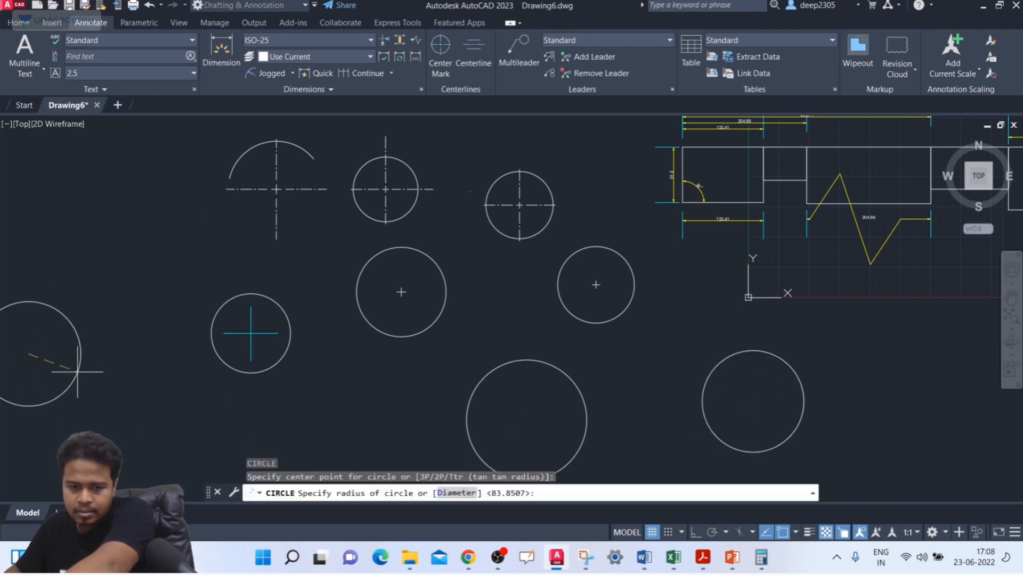
click(79, 369)
middle_drag(97, 370, 168, 333)
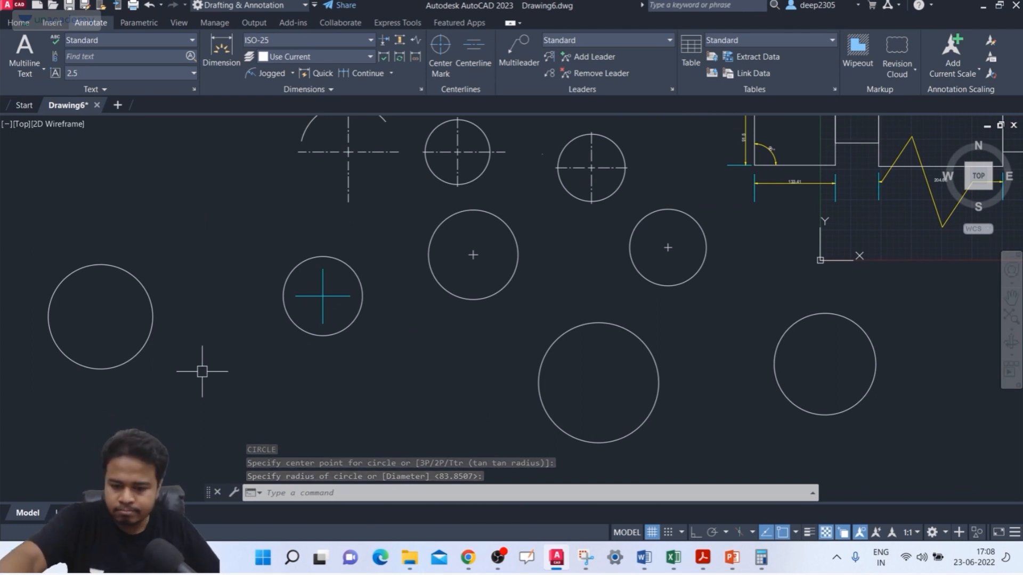
Step: Mark the centers of the three new circles, far left, lower middle and lower right, with the DIMCENTER command
click(25, 23)
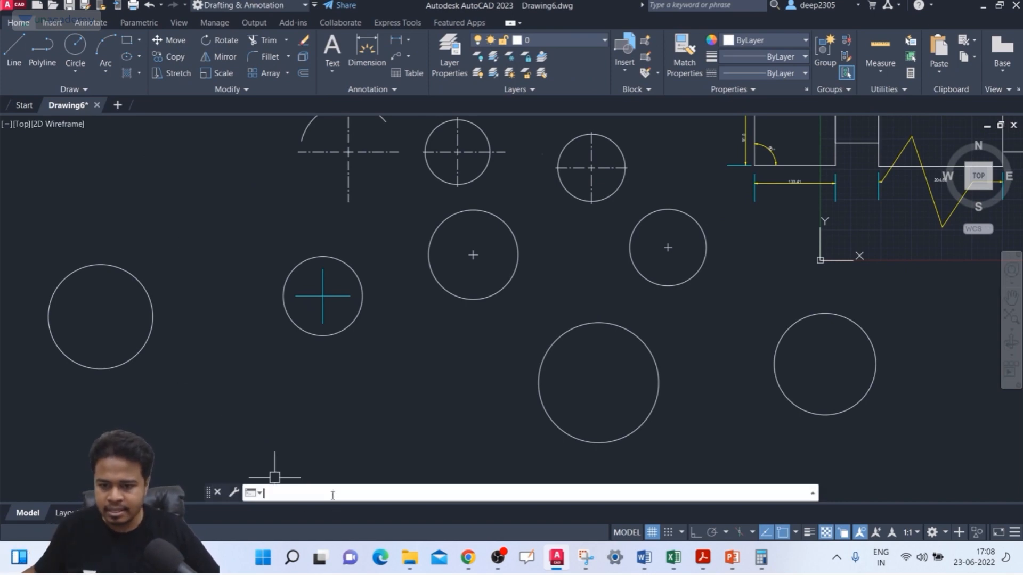
text(p)
text(CE)
key(Return)
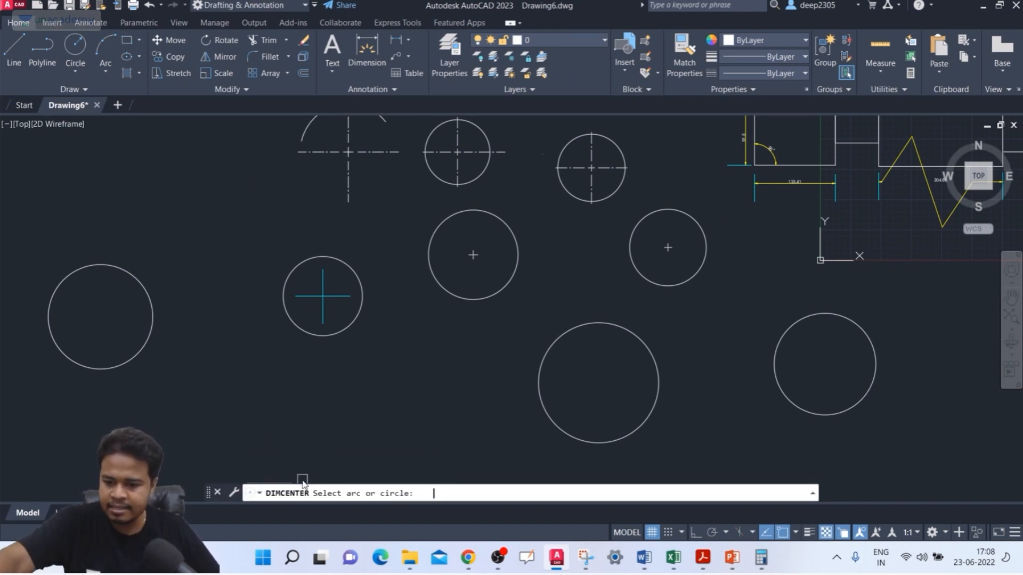
click(138, 296)
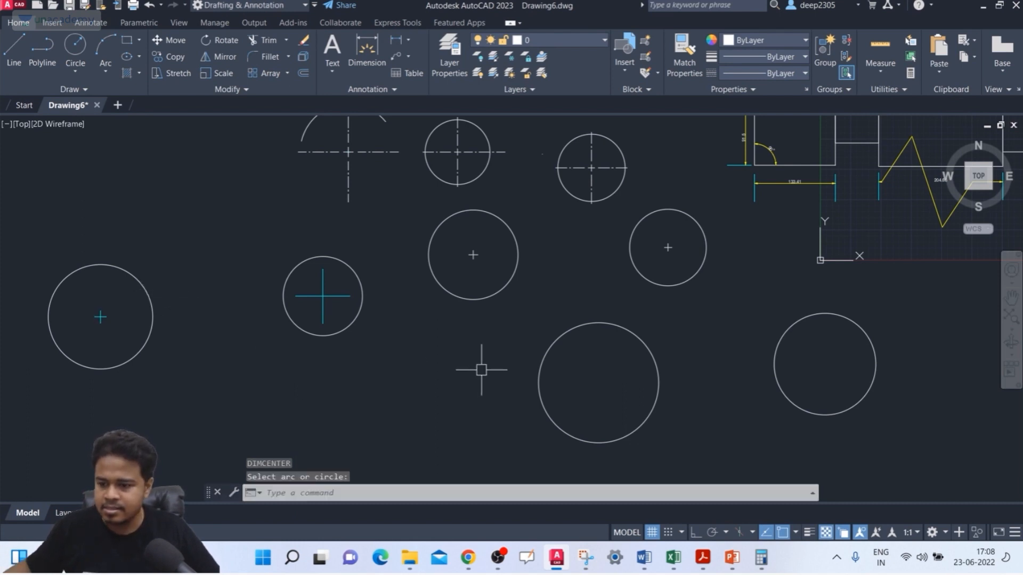
key(Return)
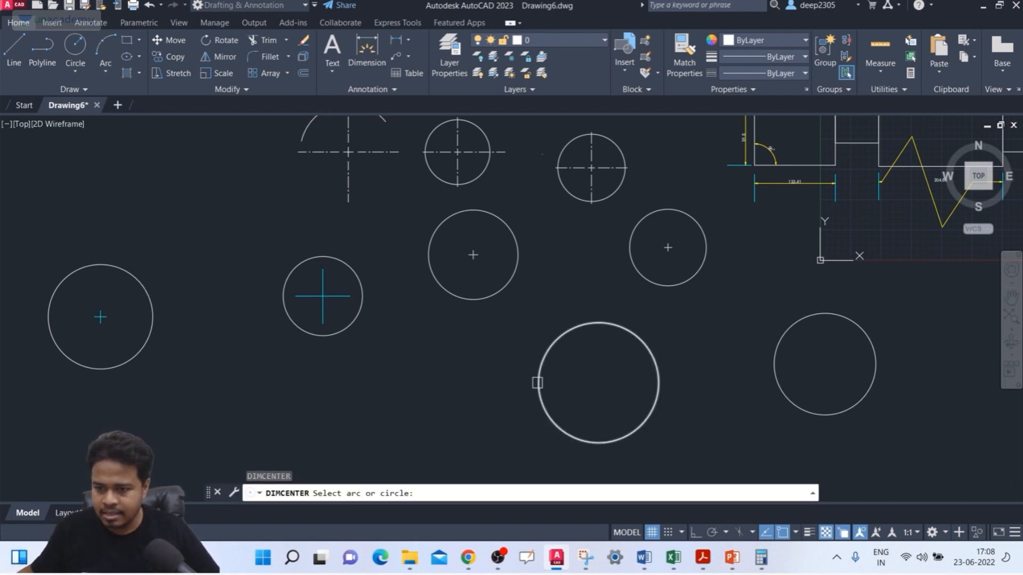
click(538, 384)
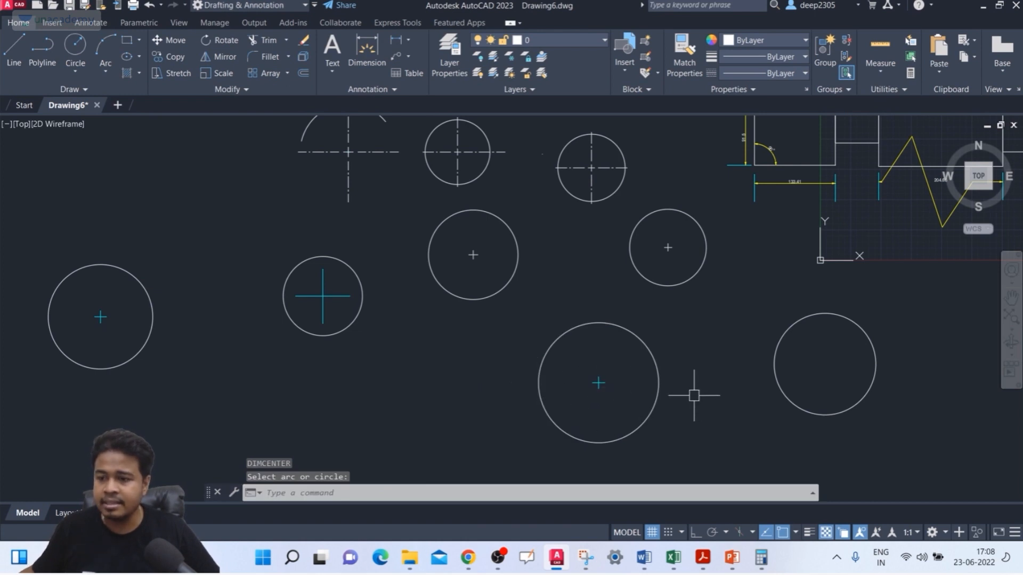
key(Return)
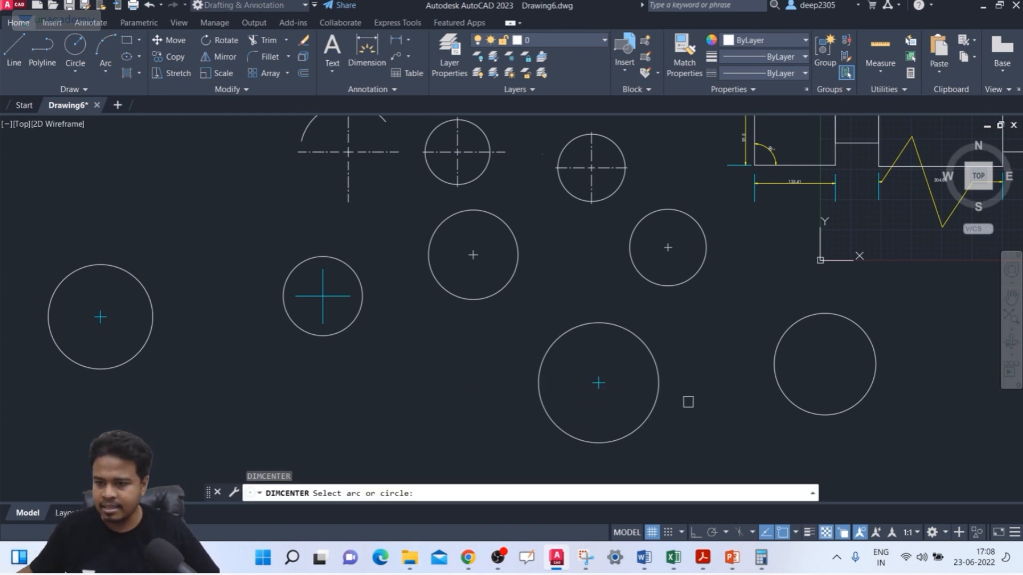
click(782, 393)
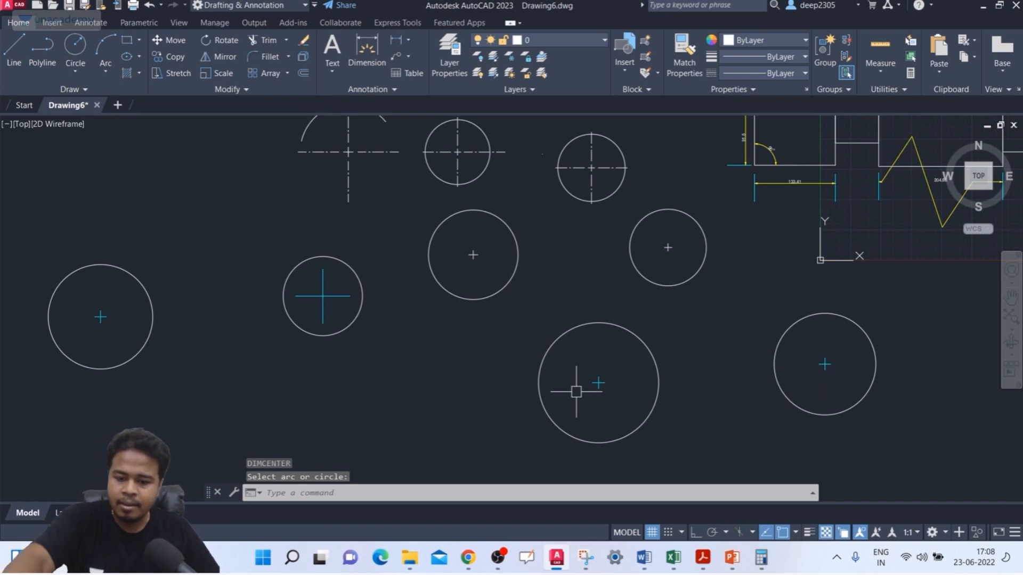
key(Escape)
Step: Change the center marks of the ISO-25 dimension style to Line with a size of 20
text(D)
key(Return)
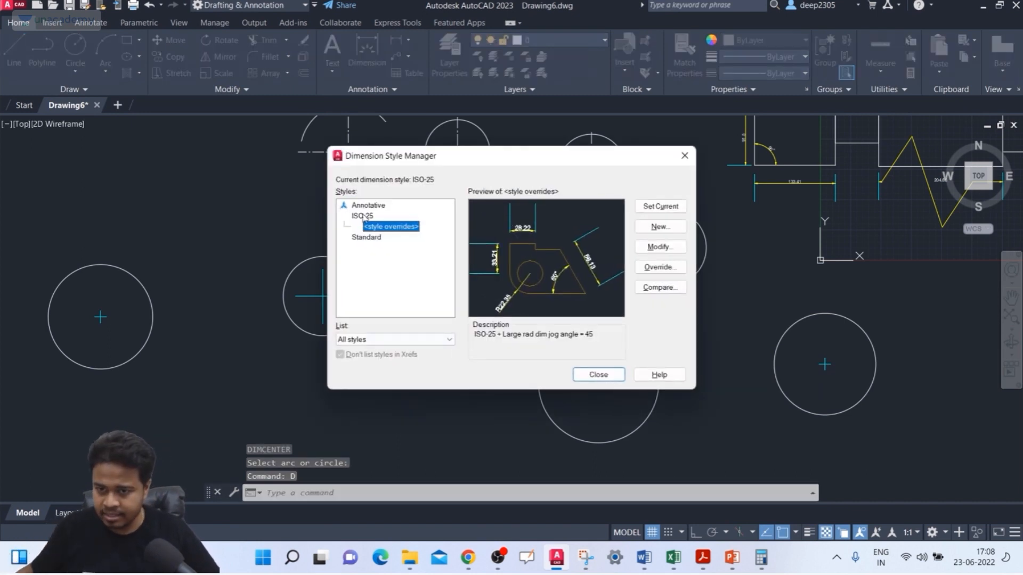
click(363, 216)
click(661, 248)
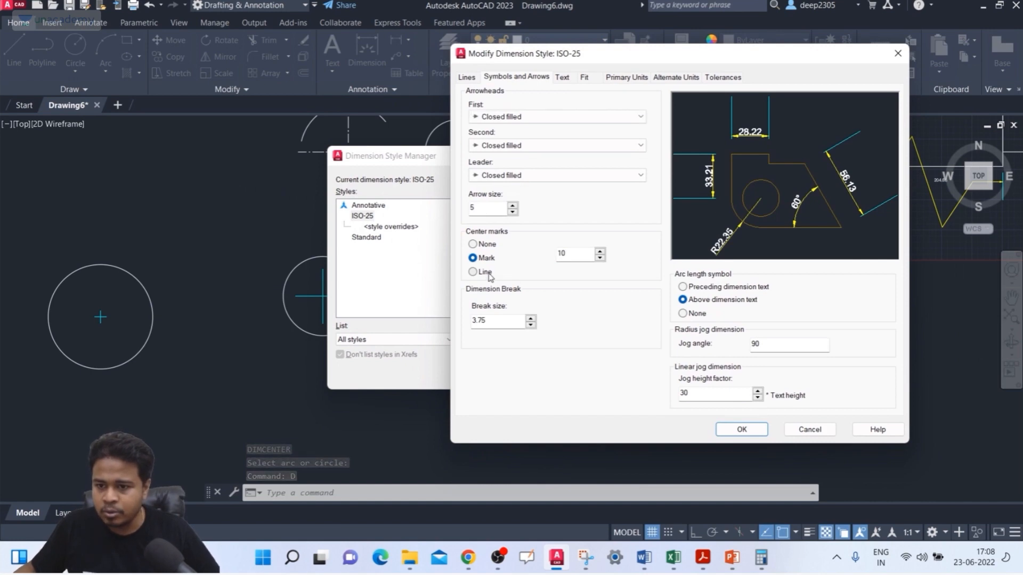
click(485, 273)
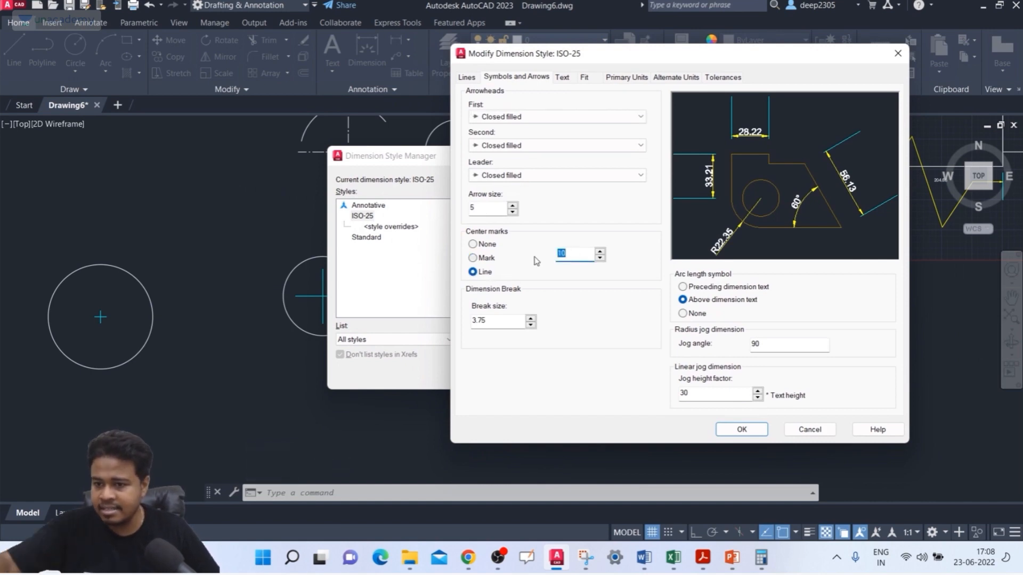
text(2)
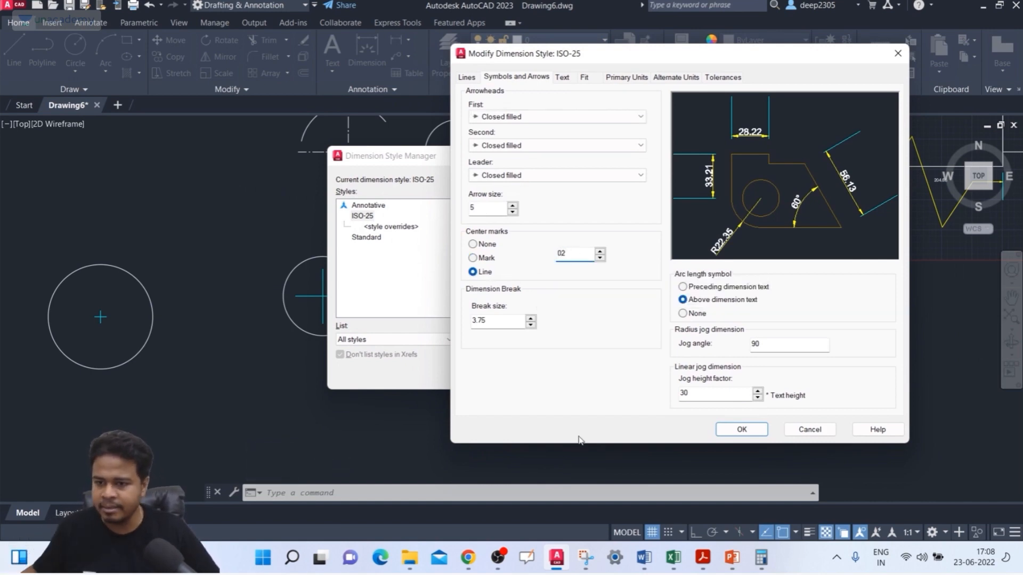
text(00)
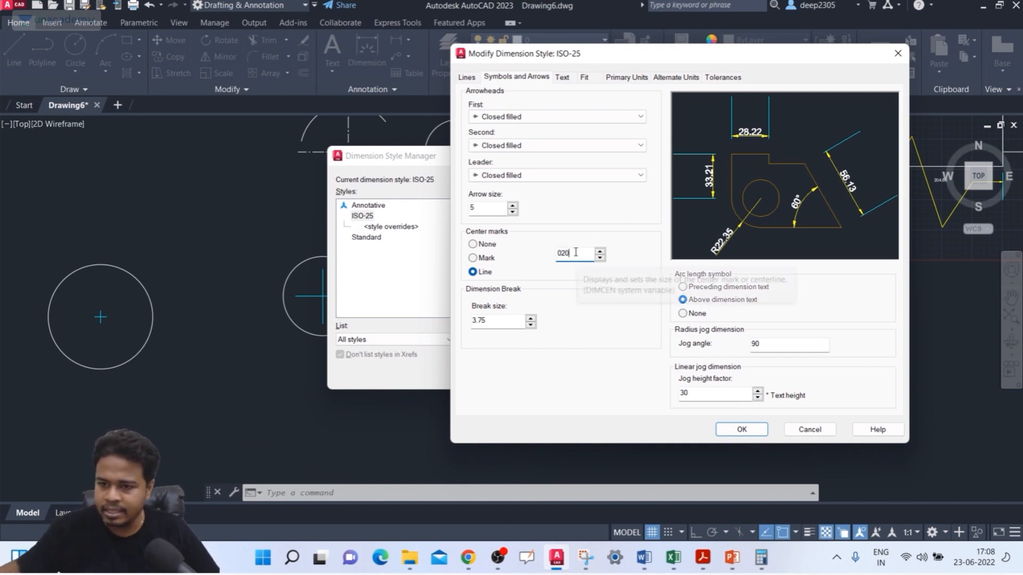
click(742, 429)
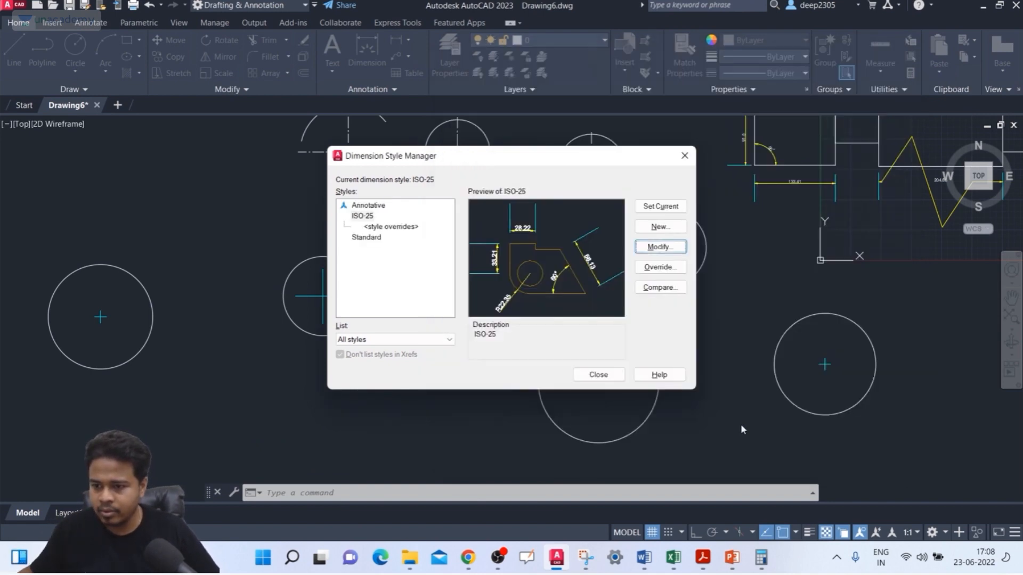
click(598, 374)
Step: Delete the center mark from the lower-right circle
middle_drag(347, 372, 368, 351)
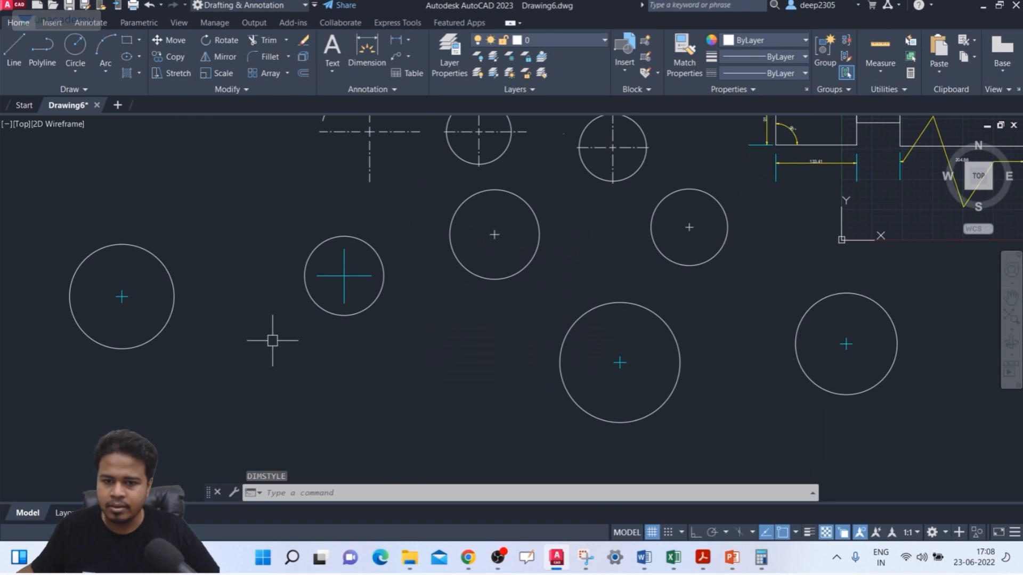
click(867, 331)
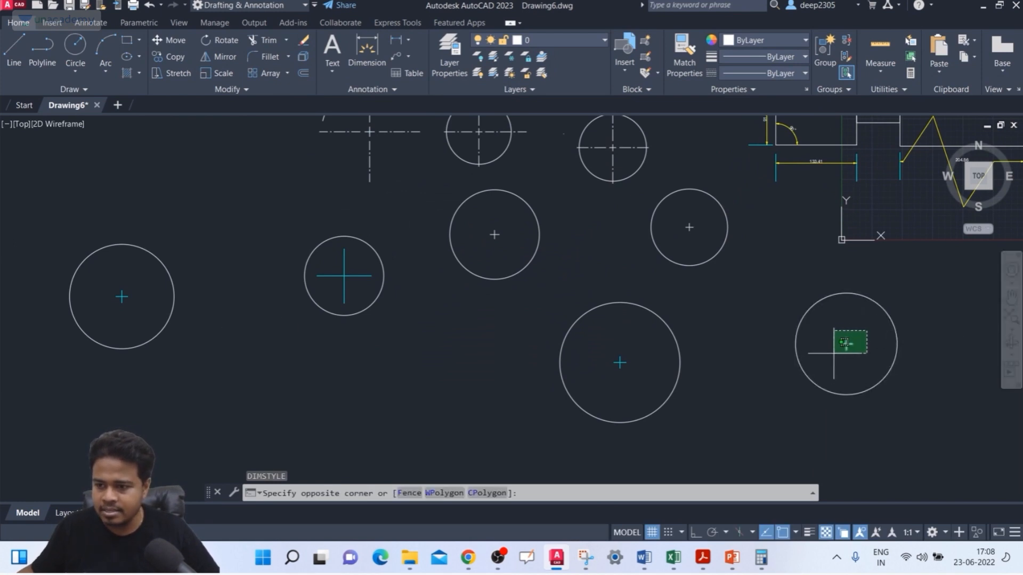
click(833, 353)
key(Delete)
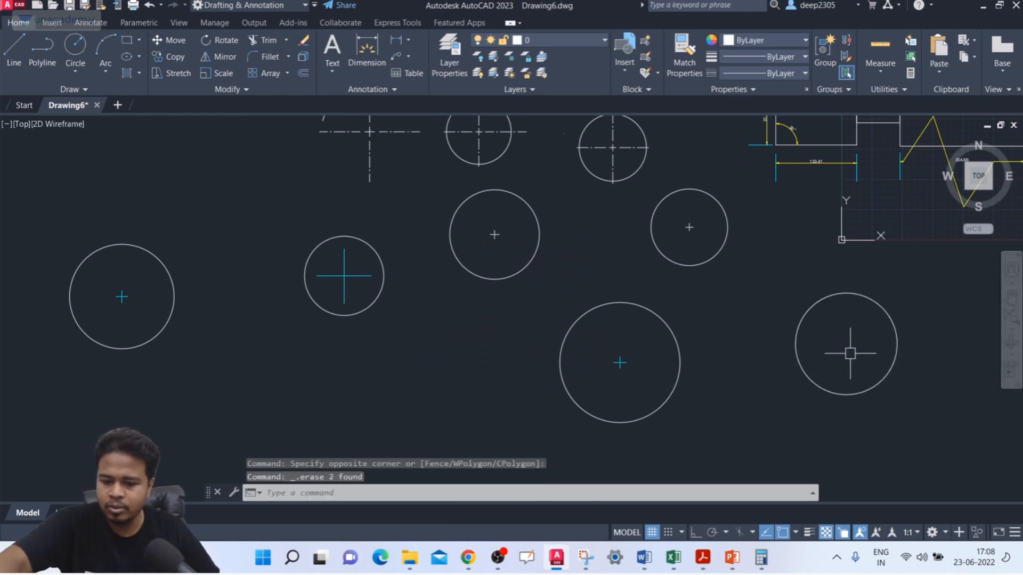
Step: Add center lines to the lower-right circle with the DIMCENTER command
key(Escape)
key(Escape)
text(DCE)
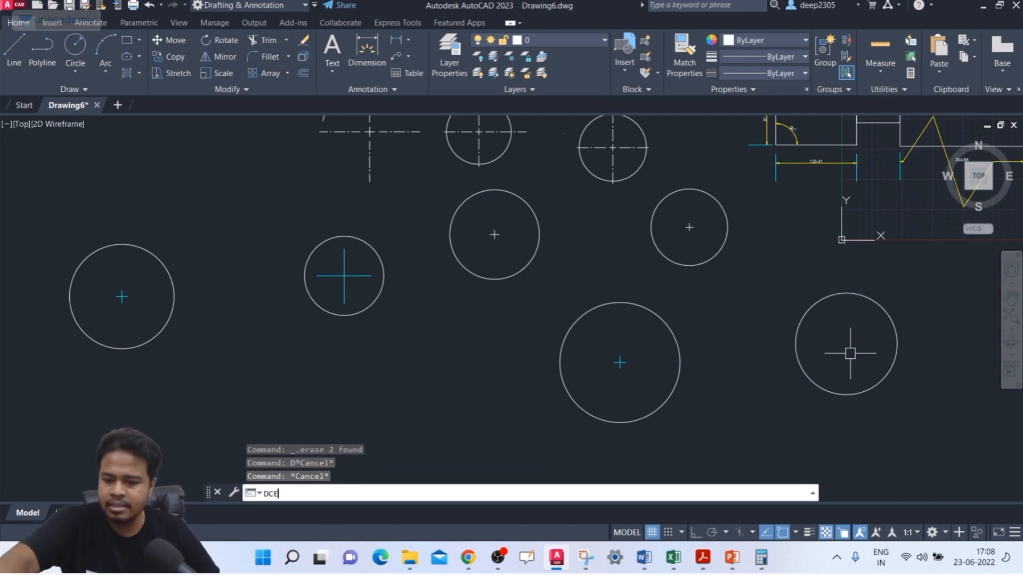
key(Return)
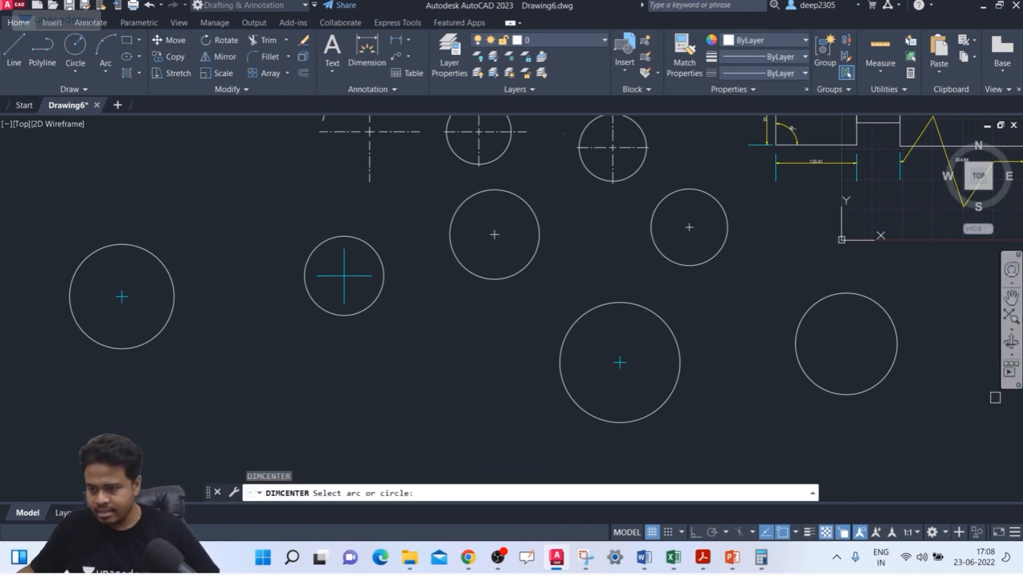
click(880, 381)
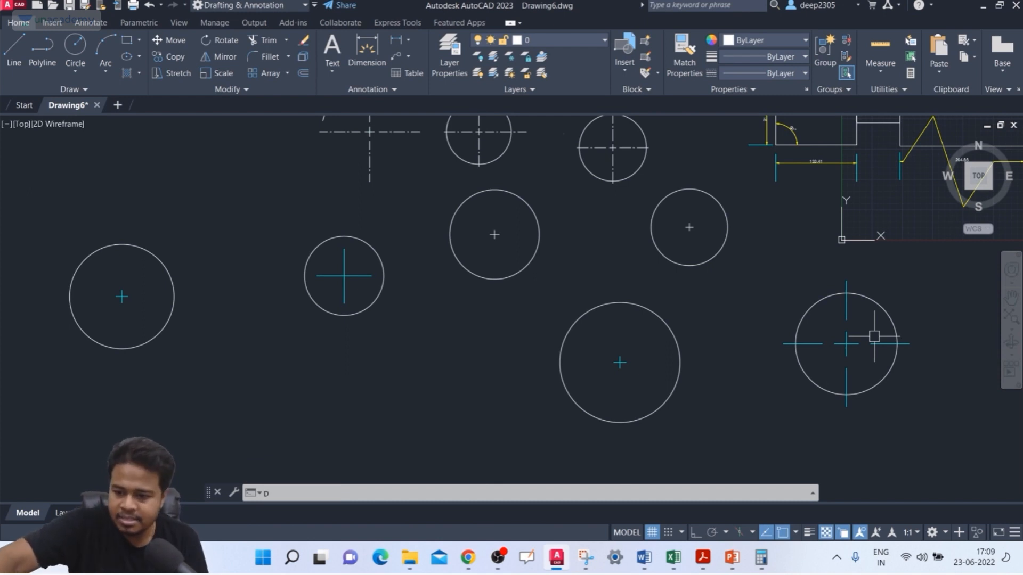
Step: Review the Line option and size for center marks in the ISO-25 dimension style, leaving the settings unsaved
key(Return)
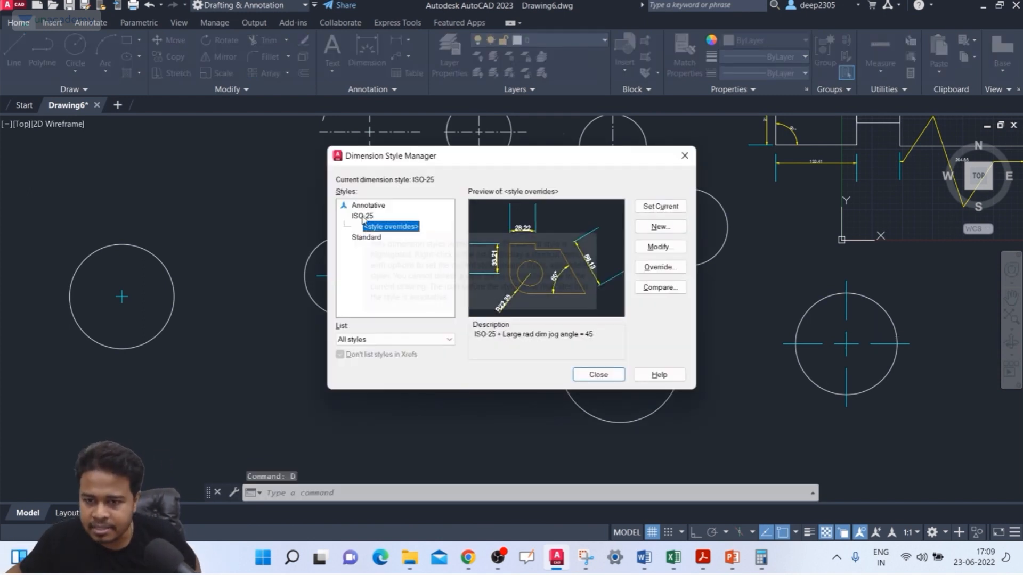
click(362, 216)
click(670, 248)
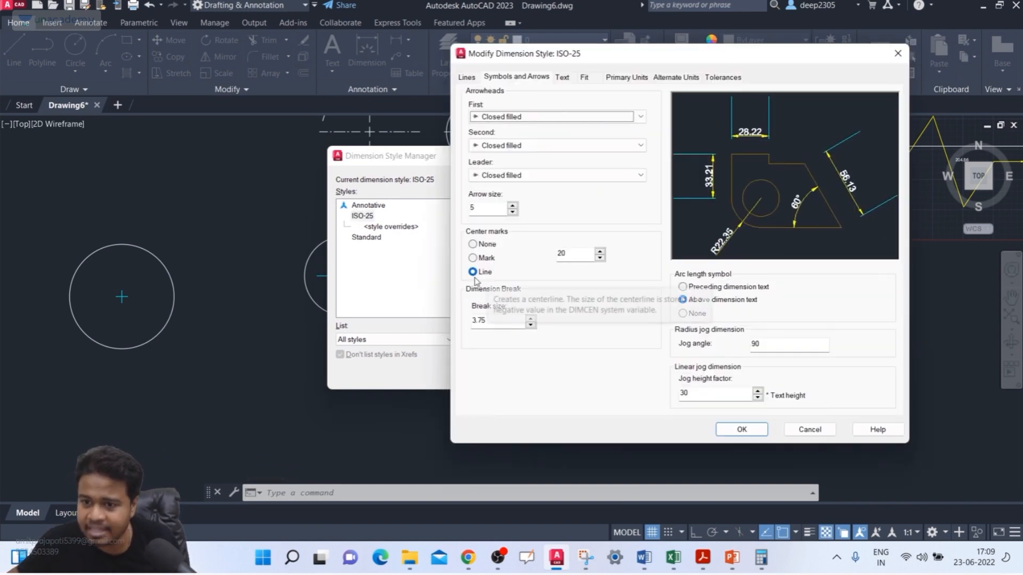
click(901, 59)
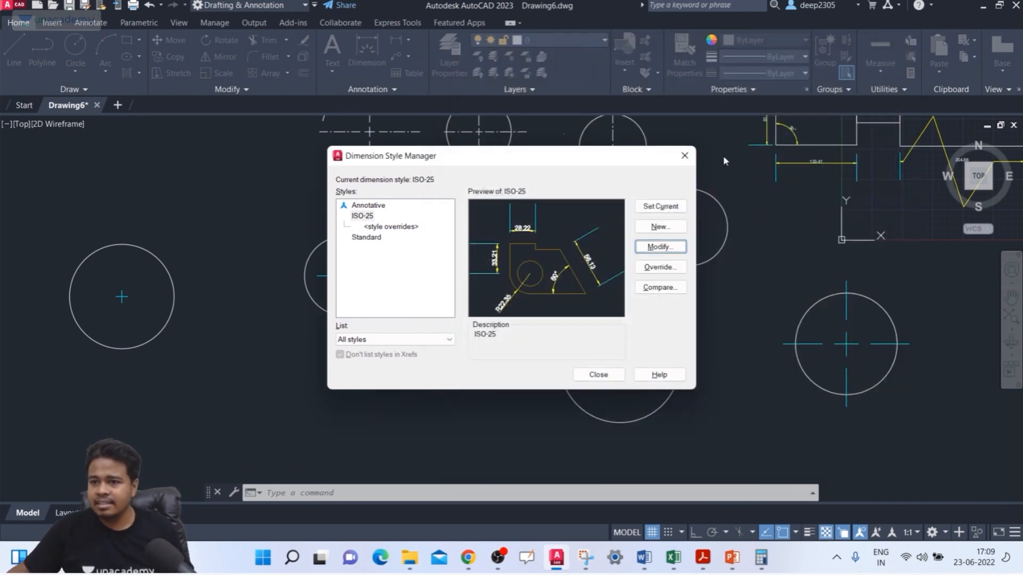
click(685, 156)
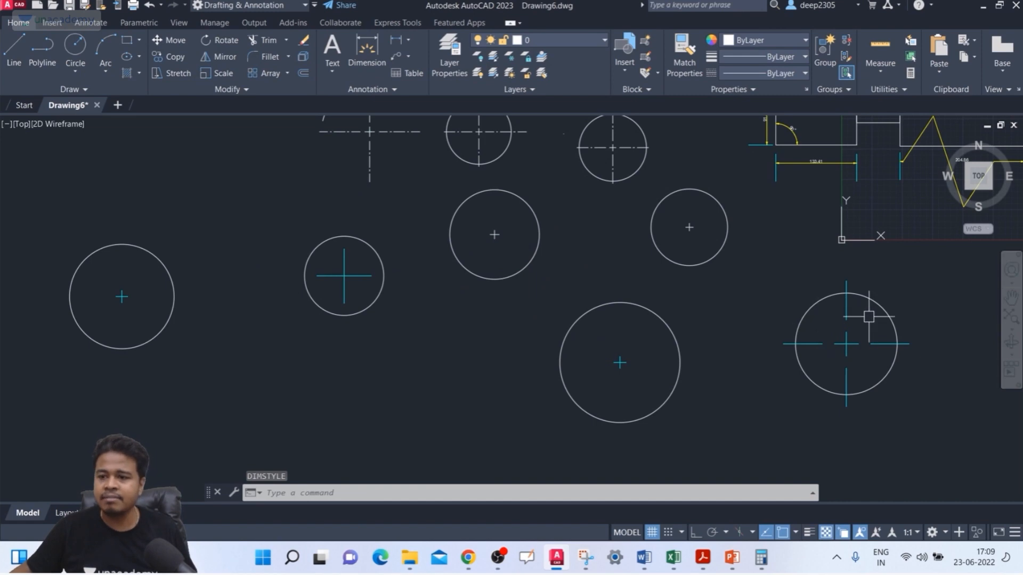
Step: Delete the small center mark from the large circle in the lower middle of the drawing
click(624, 356)
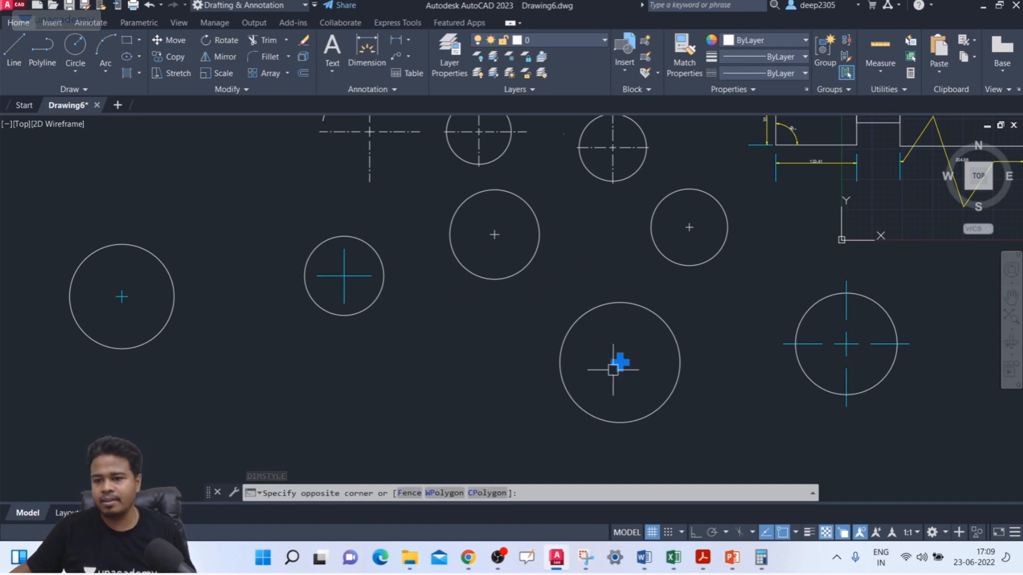
click(617, 366)
key(Delete)
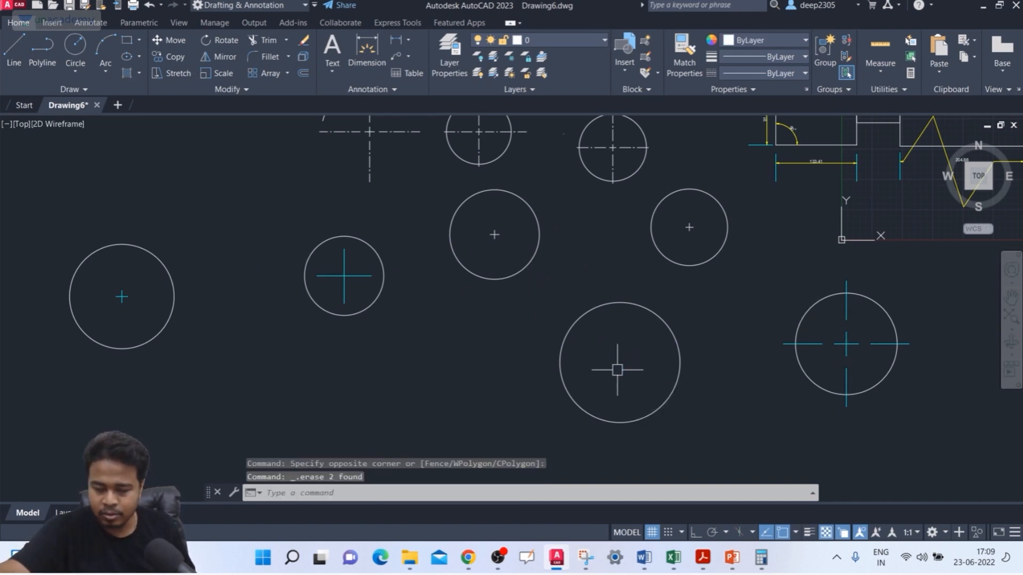
Step: Set the DIMCEN system variable to -30
text(D)
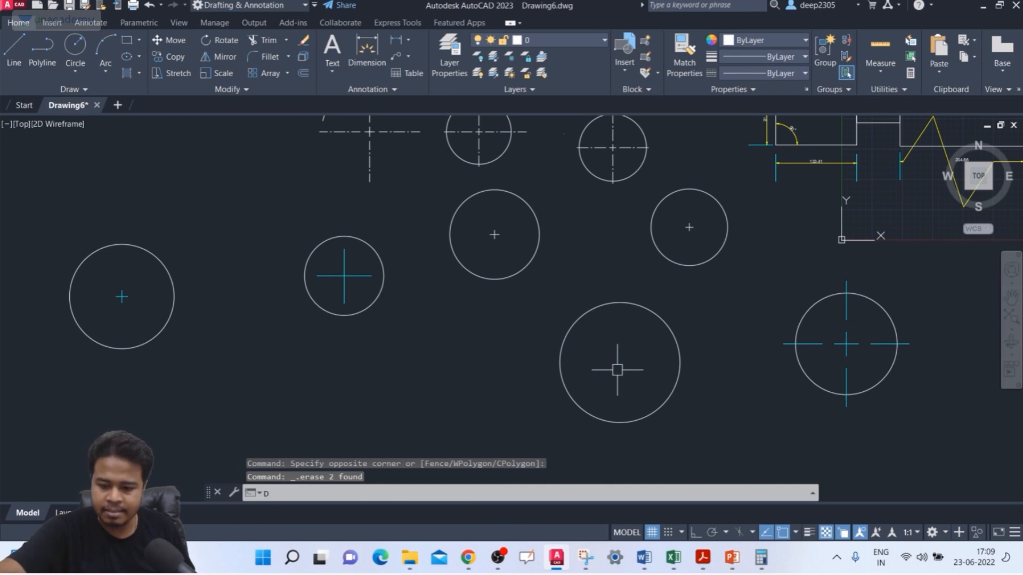
text(IMCE)
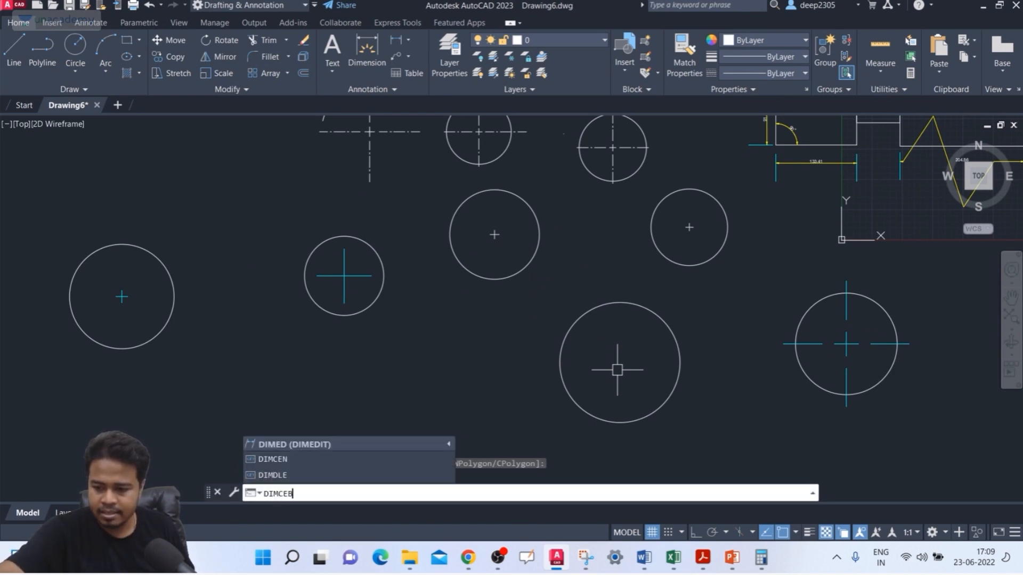
text(N)
key(Return)
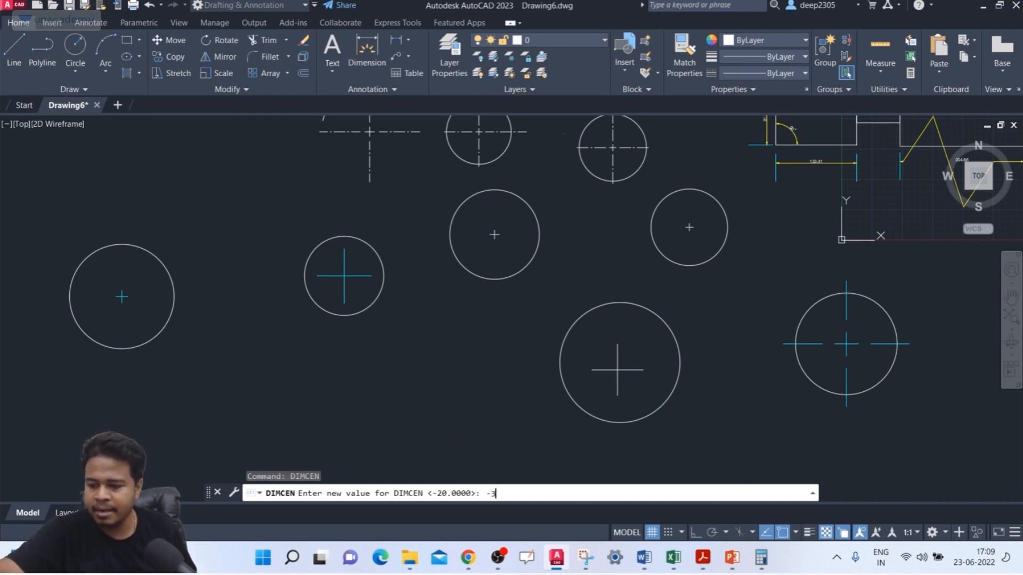
key(Return)
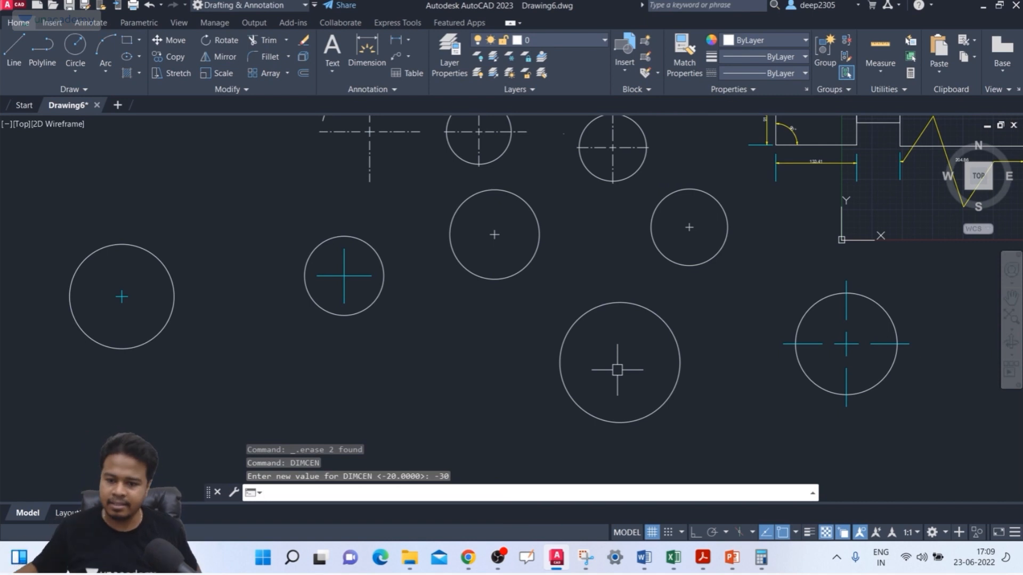
Step: Add center lines to the large lower-middle circle with the DIMCENTER command
text(D)
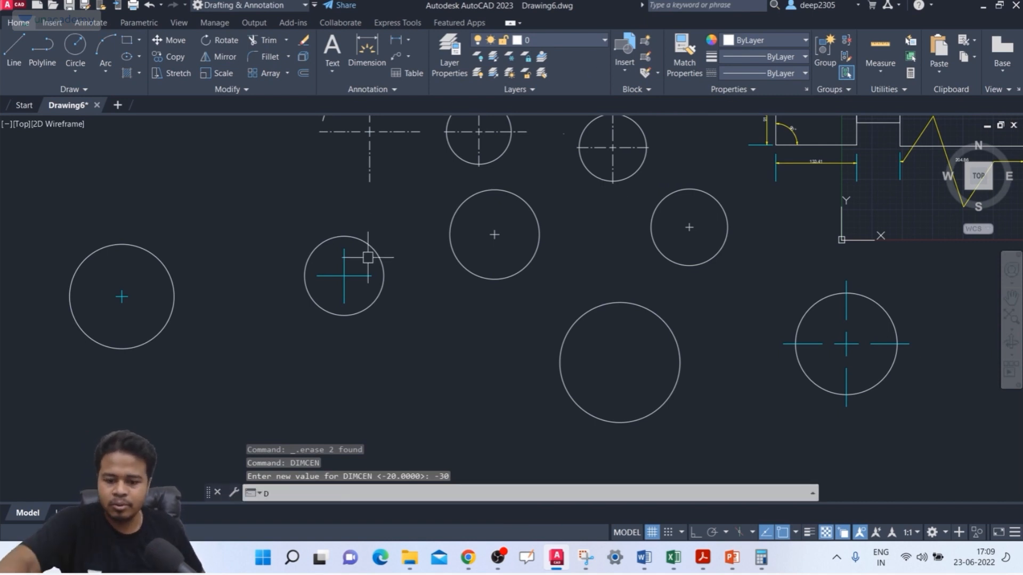
text(IMCENTER)
key(Return)
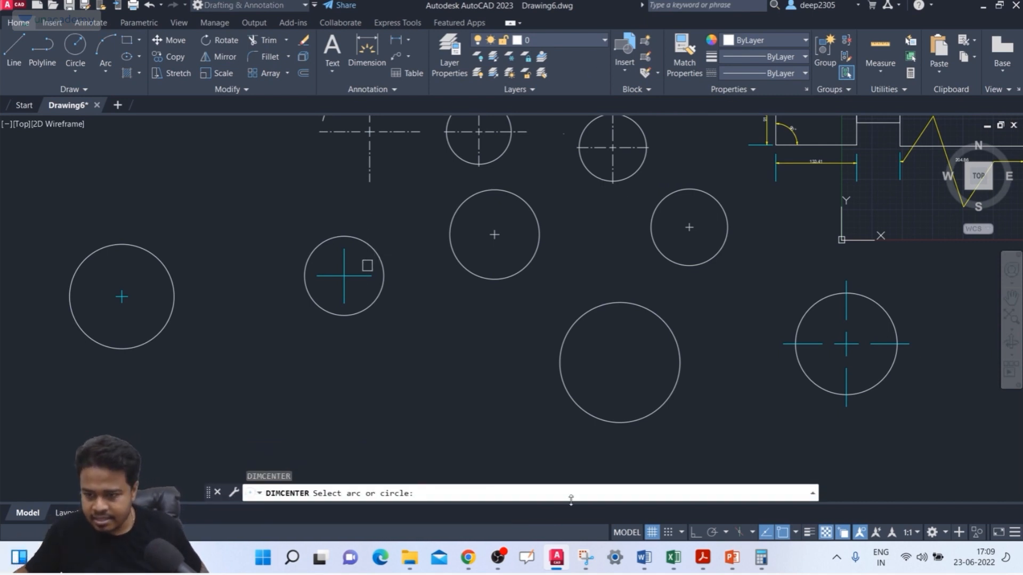
click(587, 414)
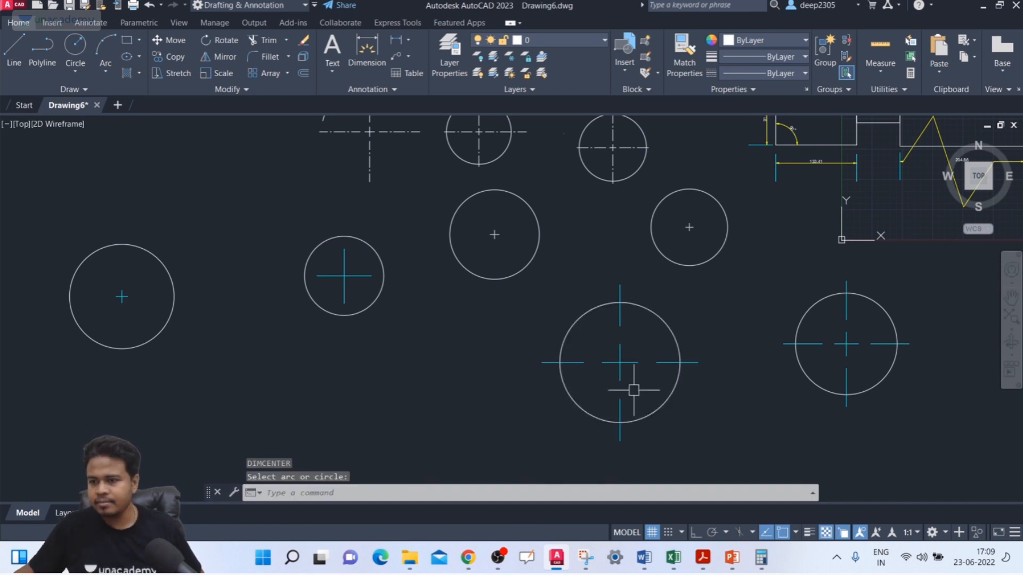
scroll(615, 336, up, 2)
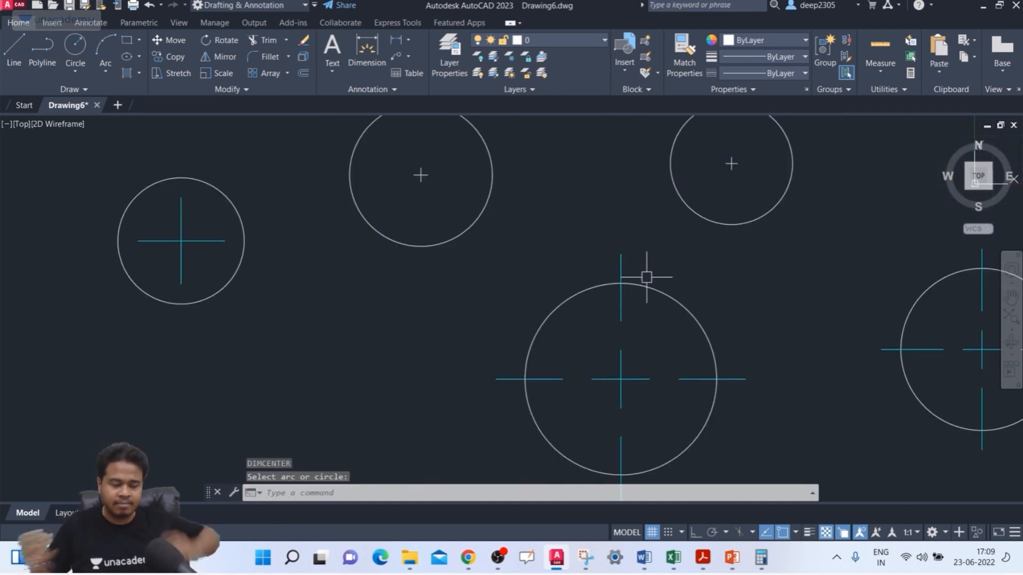